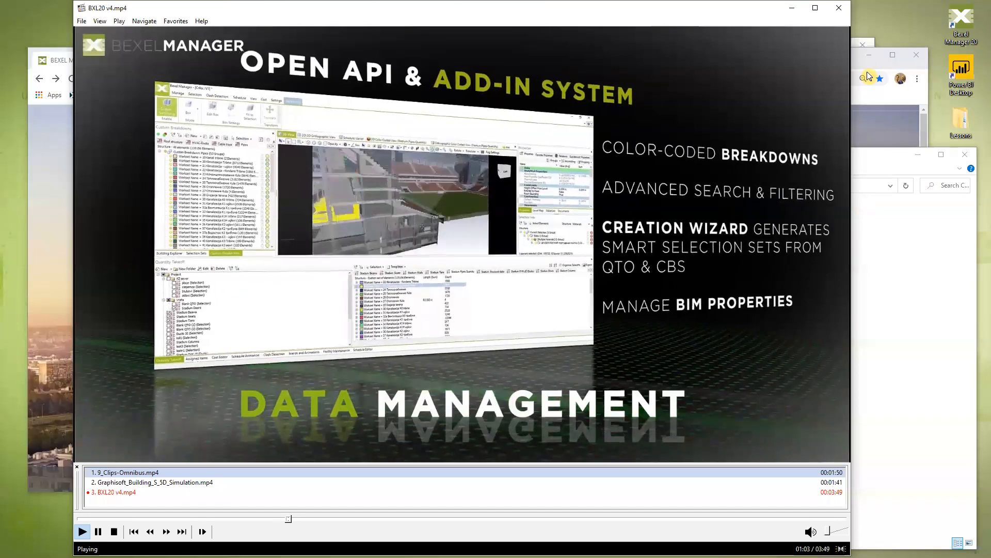
# Close the playing video, bring up the browser with the BEXEL Manager website and open the user area's Materials page
pyautogui.click(840, 8)
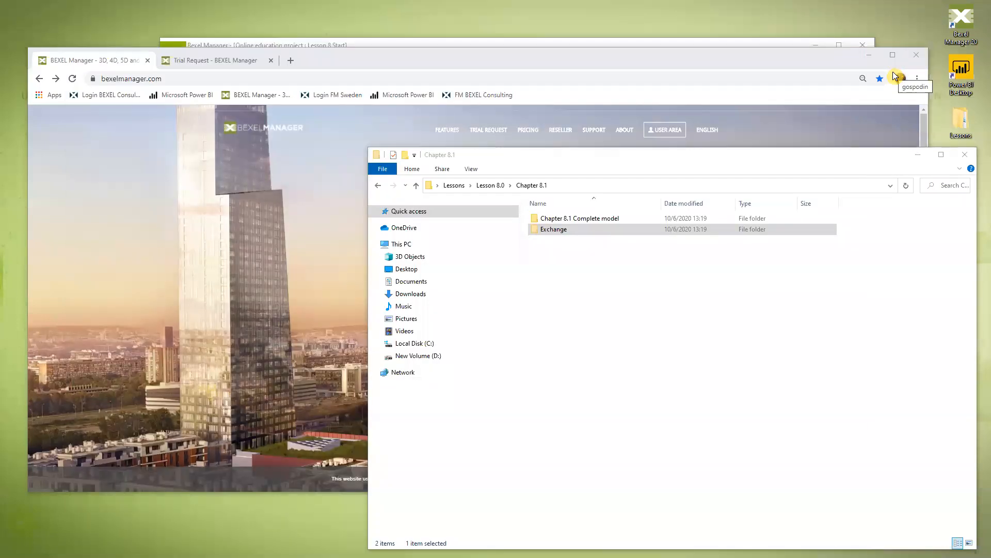
pyautogui.click(524, 52)
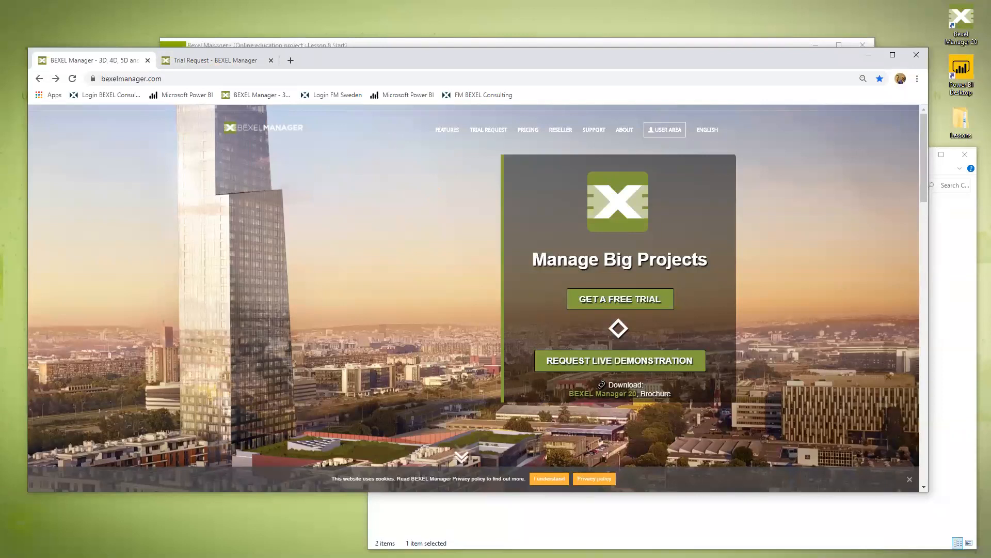
pyautogui.click(669, 129)
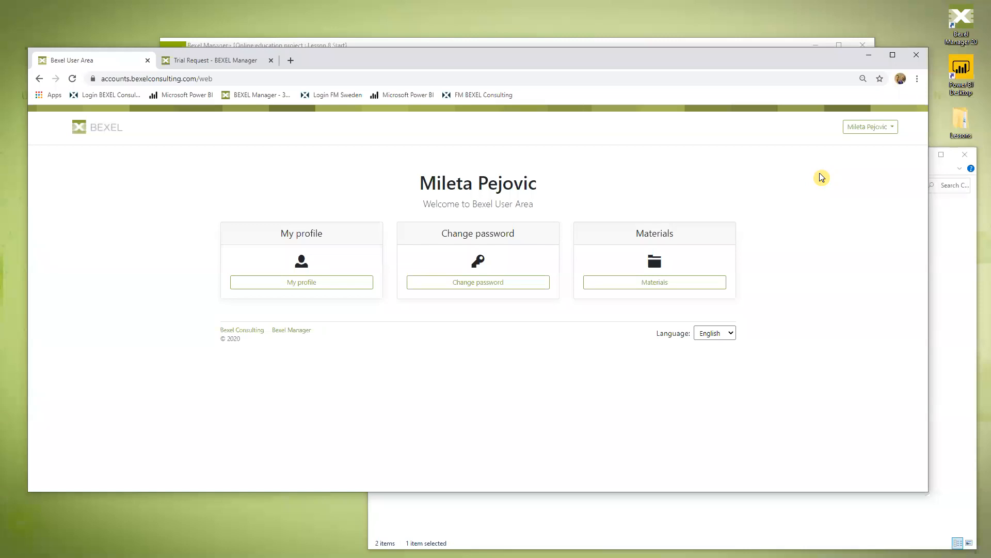
pyautogui.click(658, 284)
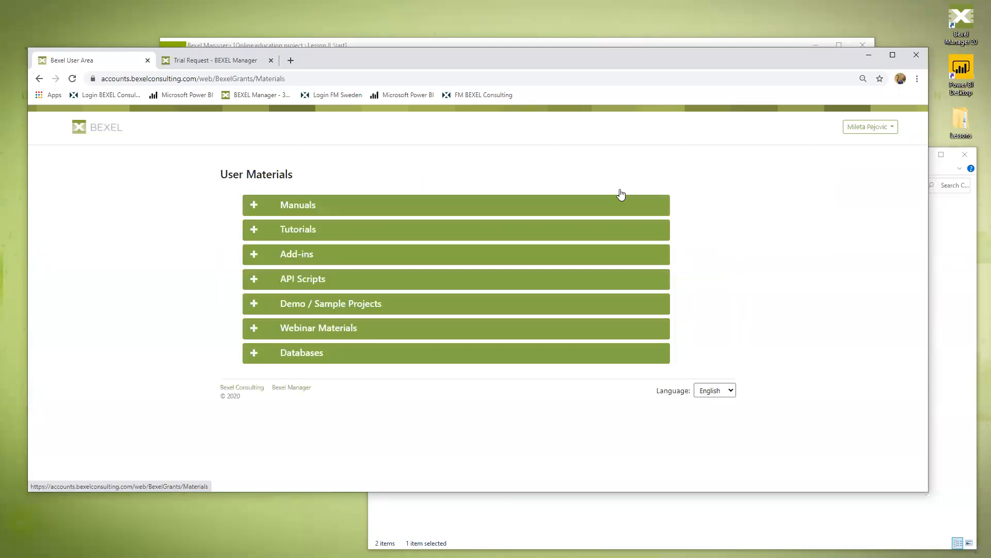
# Expand and collapse the Manuals, Tutorials and Add-ins sections in turn to examine the available user materials
pyautogui.click(254, 210)
pyautogui.click(253, 207)
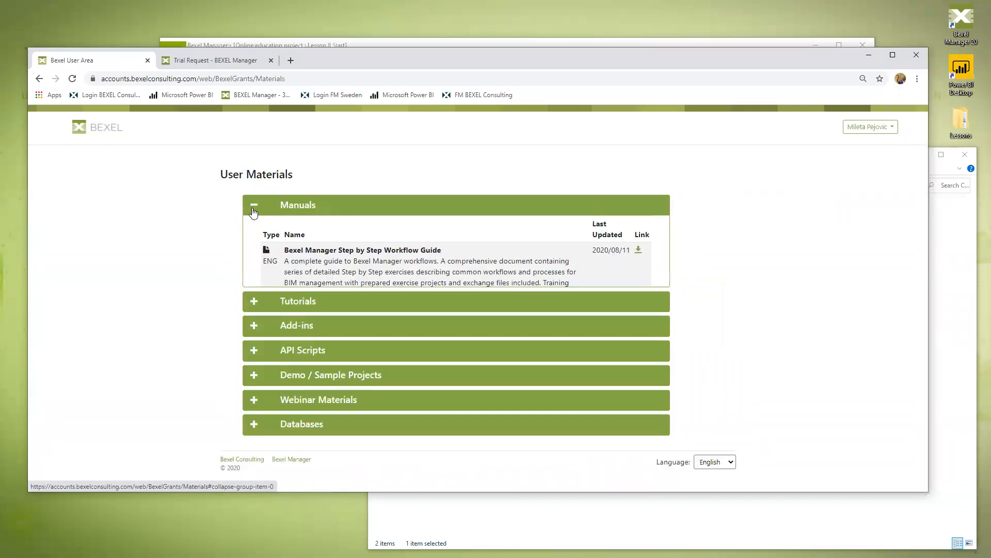
pyautogui.click(252, 230)
pyautogui.click(252, 231)
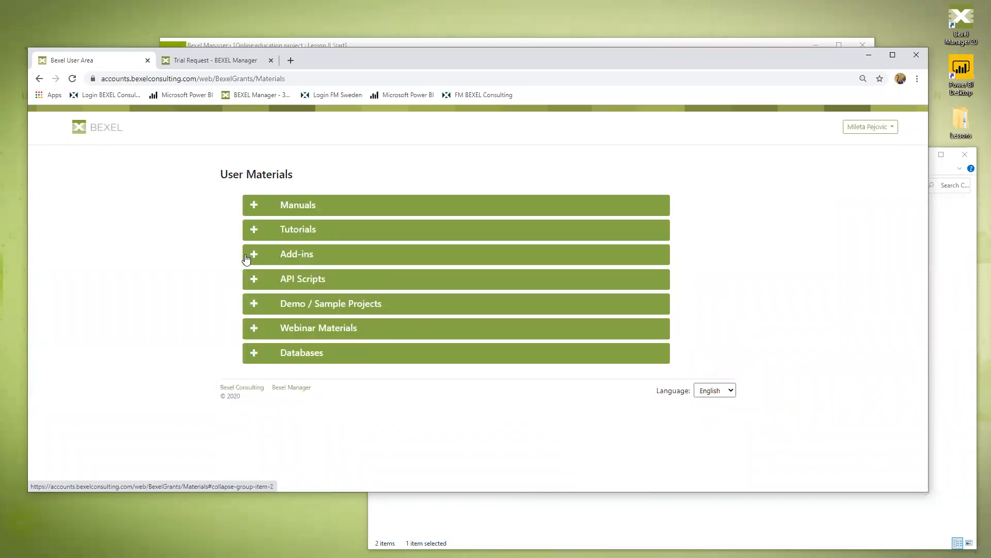
pyautogui.click(253, 257)
pyautogui.click(253, 258)
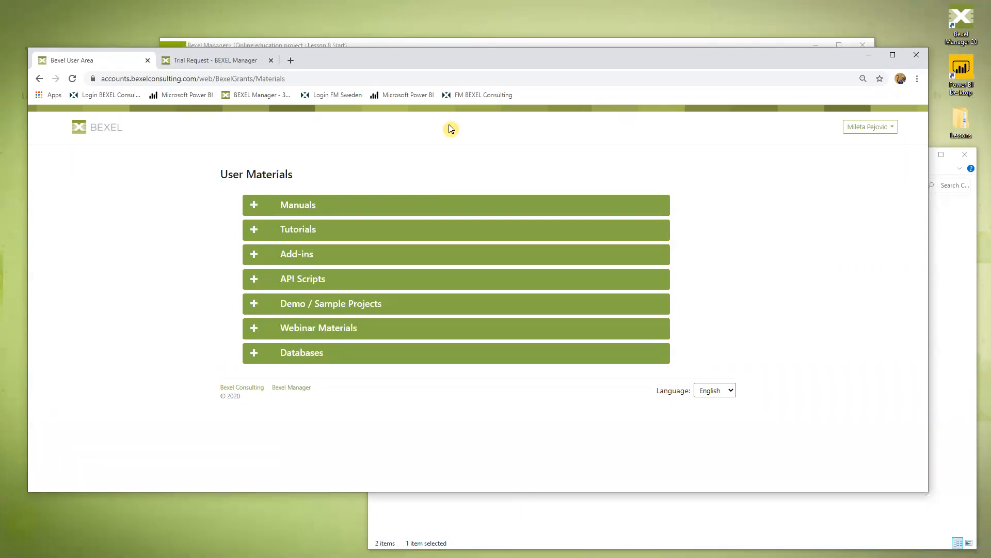
# Return to the BEXEL Manager home page and open the educational licence trial request page
pyautogui.click(40, 79)
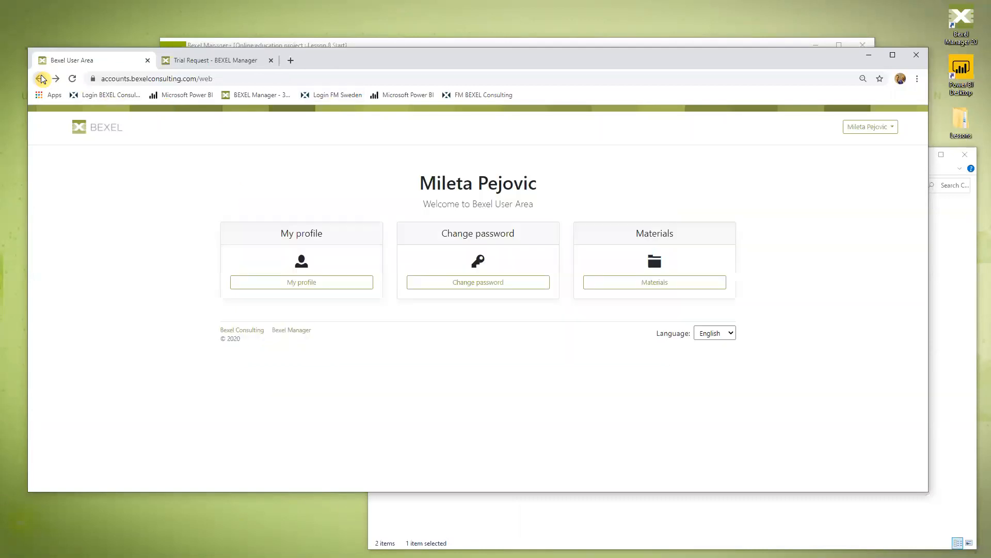
pyautogui.click(39, 80)
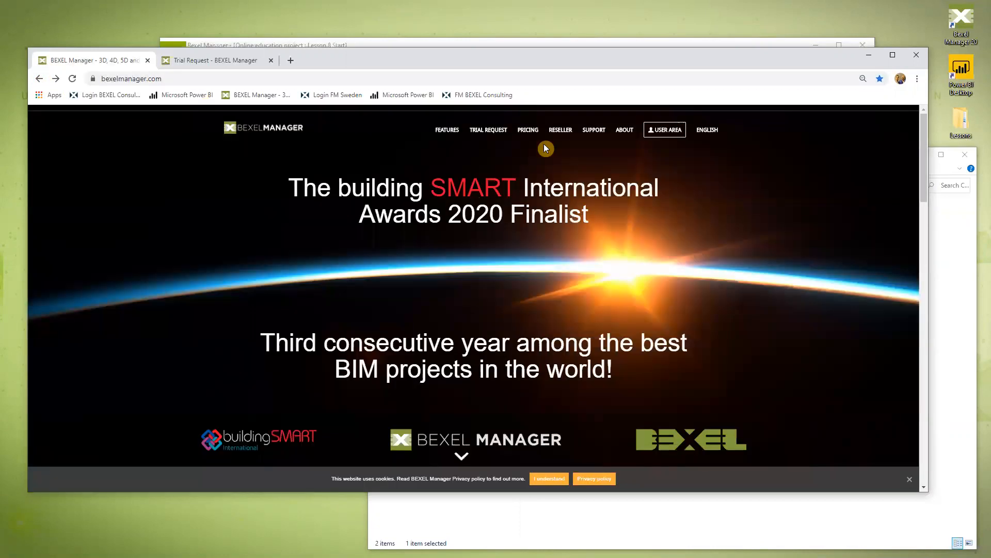
pyautogui.moveTo(488, 130)
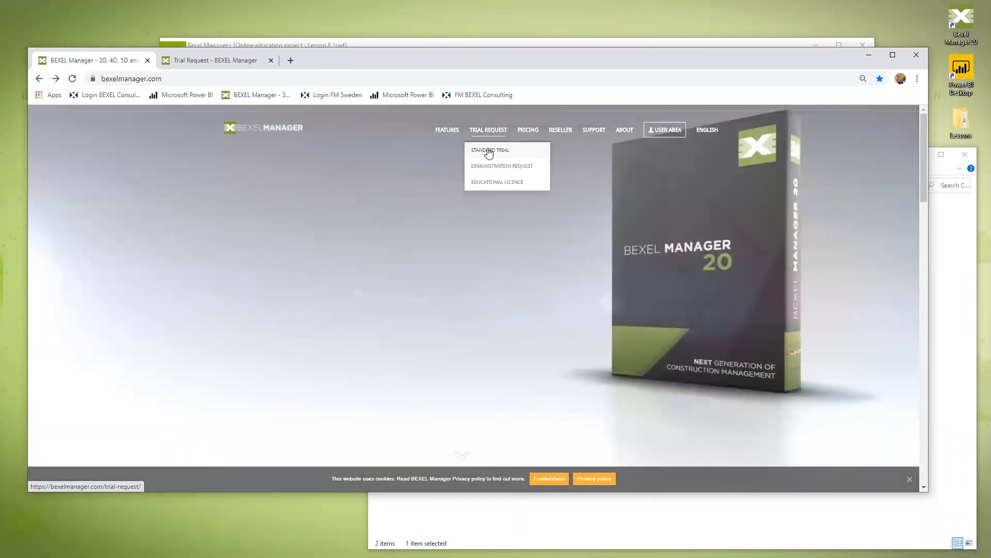
pyautogui.click(492, 184)
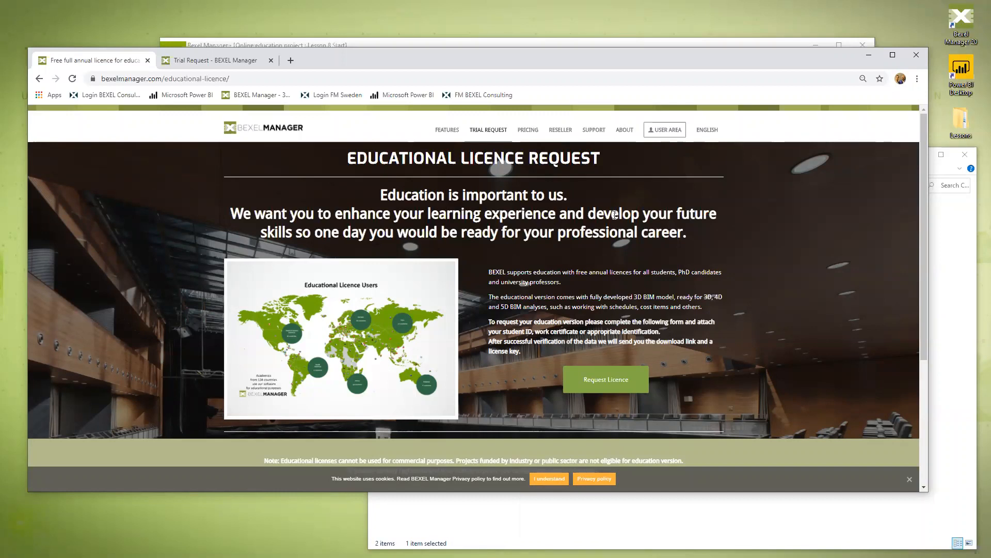
# Go back to the user area's Materials page and examine the list of manuals
pyautogui.click(665, 130)
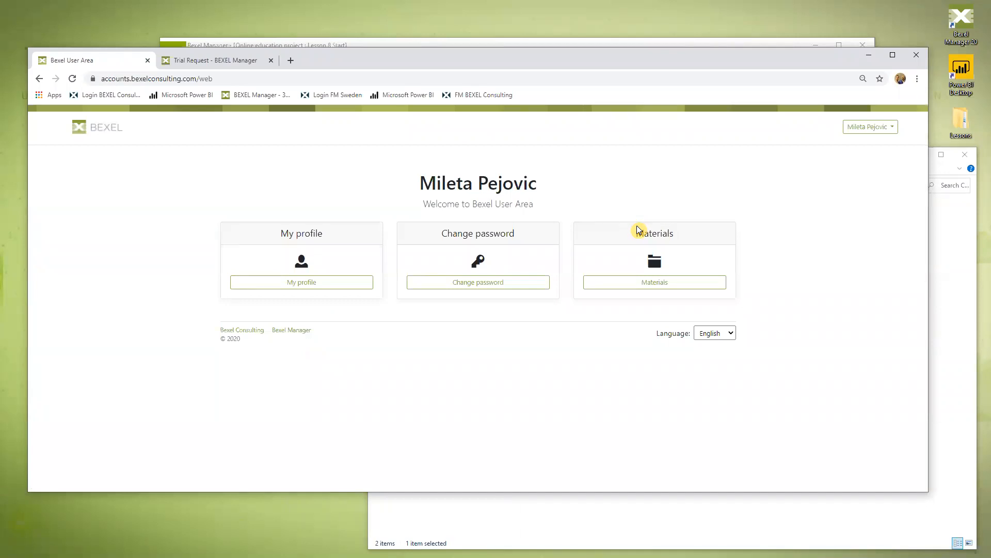
pyautogui.click(626, 286)
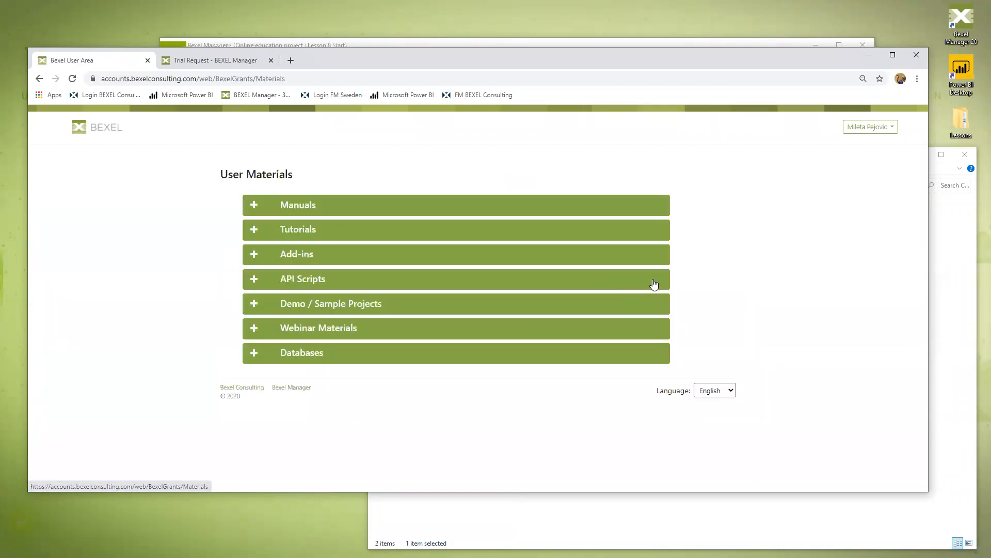
pyautogui.click(285, 207)
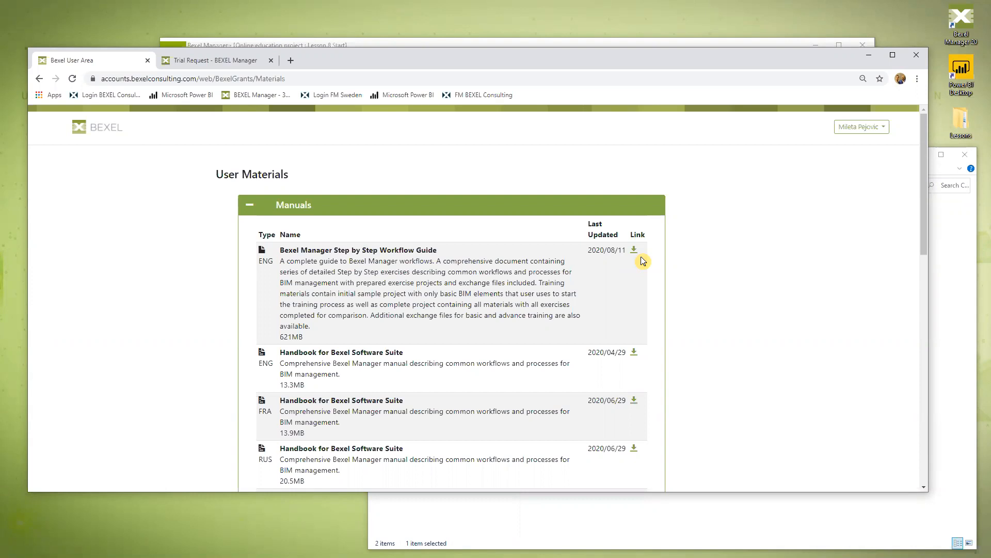
# Minimize the browser and switch to Bexel Manager with its window maximized
pyautogui.click(874, 58)
pyautogui.click(692, 61)
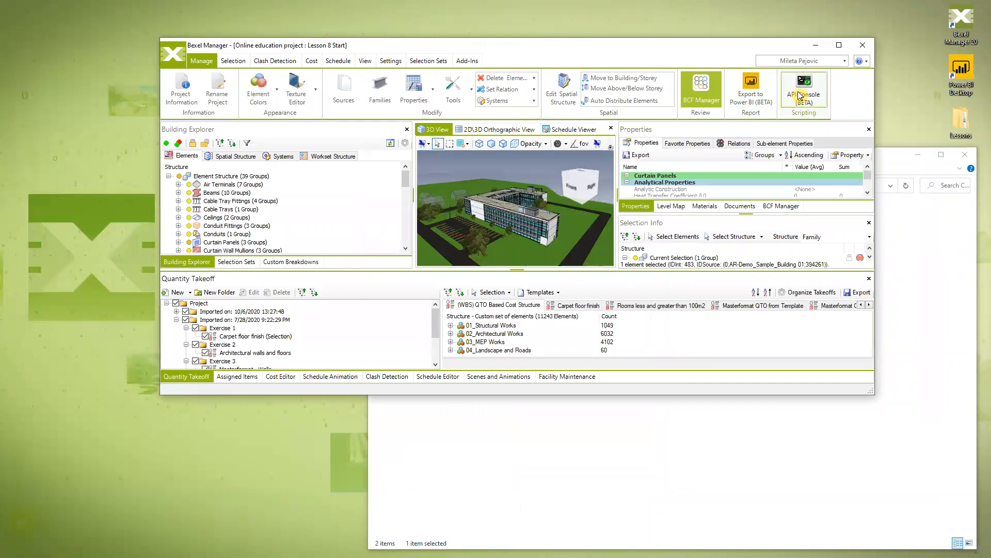
pyautogui.click(841, 44)
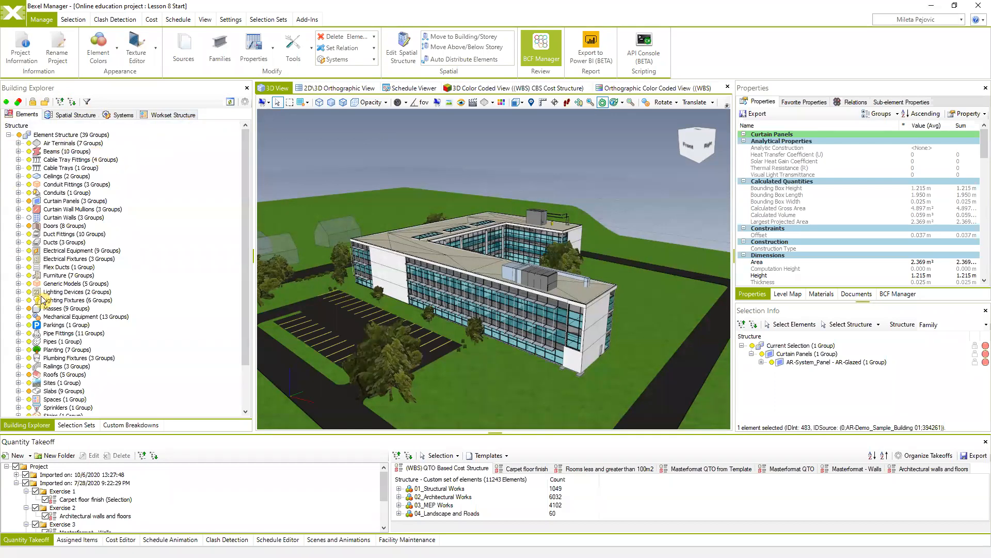
# Look at the project's custom breakdowns and selection sets, and review the clash detection results
pyautogui.click(131, 424)
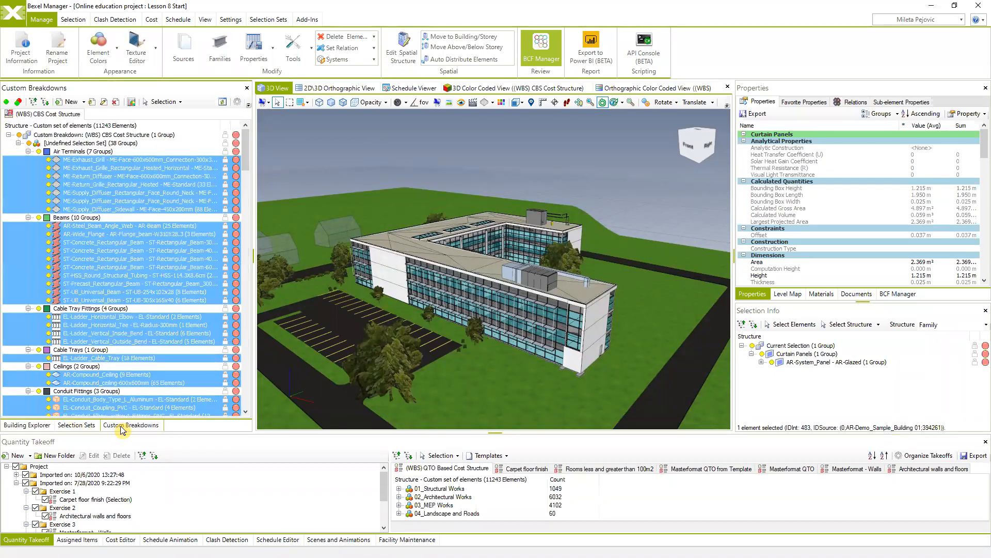
pyautogui.click(82, 425)
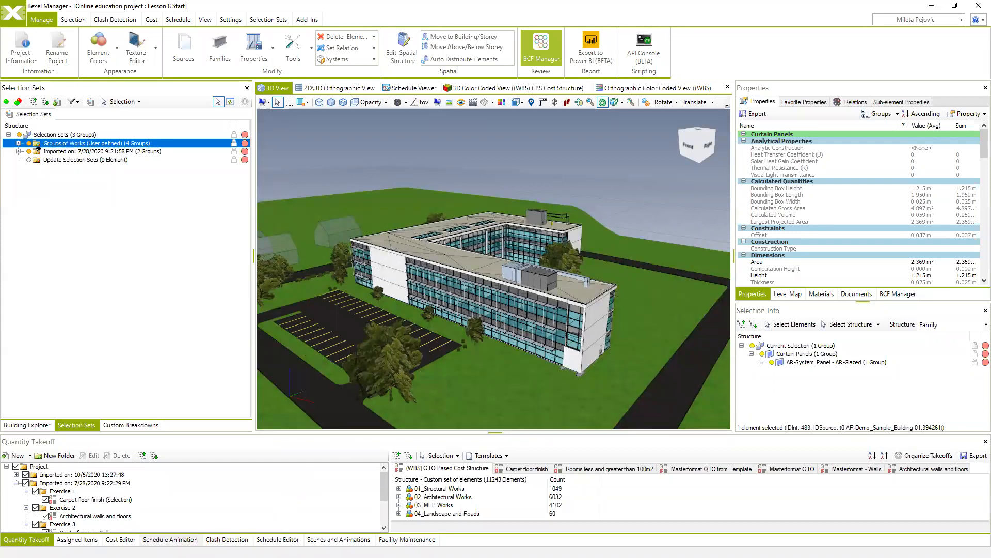
pyautogui.click(222, 539)
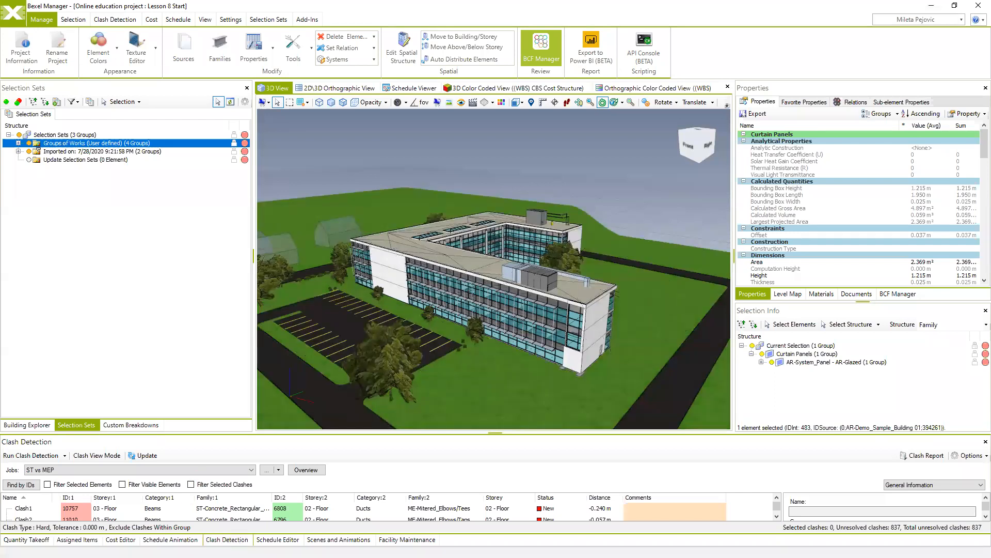
pyautogui.click(225, 540)
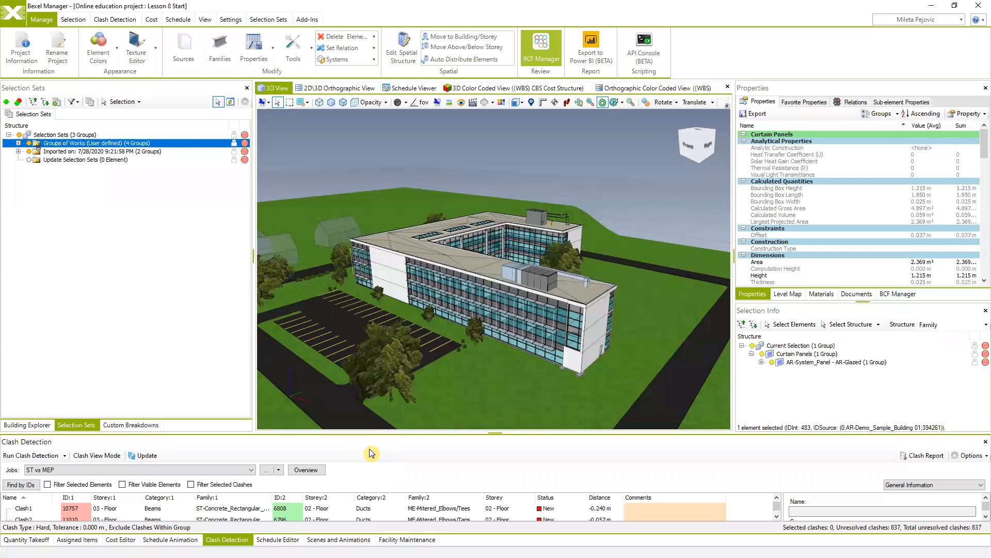
# Show the Cost Editor in an enlarged pane below the 3D view, checking the Assigned Items in between
pyautogui.click(120, 540)
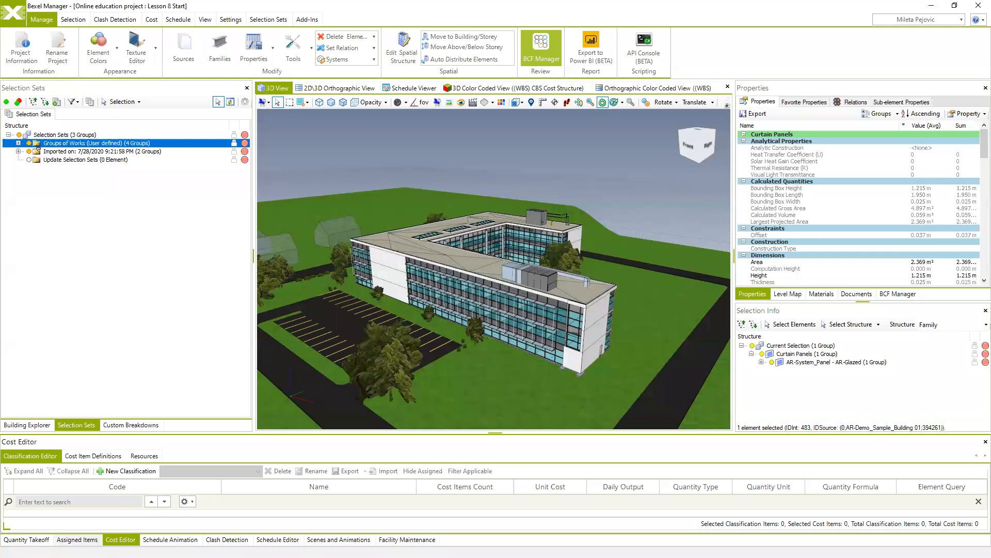
pyautogui.moveTo(334, 434); pyautogui.dragTo(342, 312)
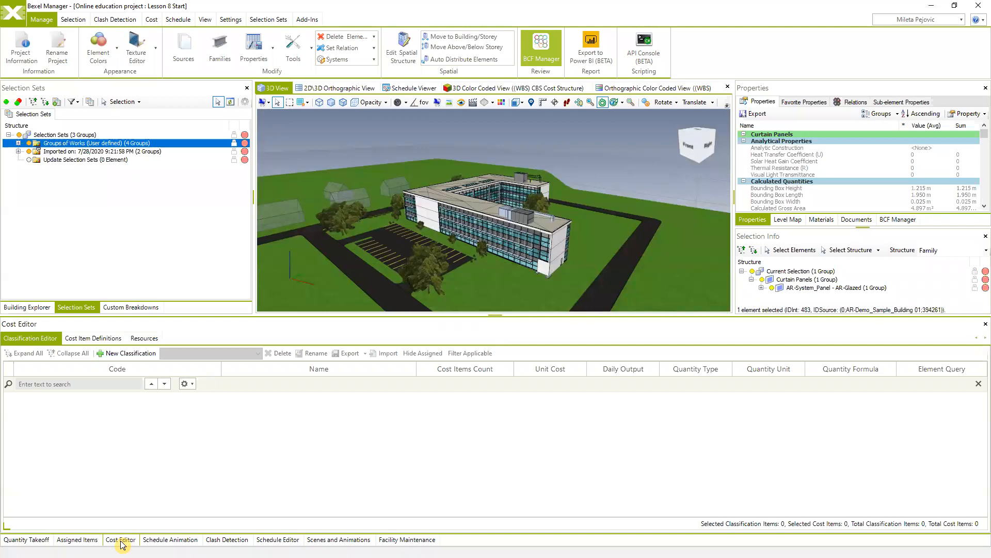
pyautogui.click(77, 539)
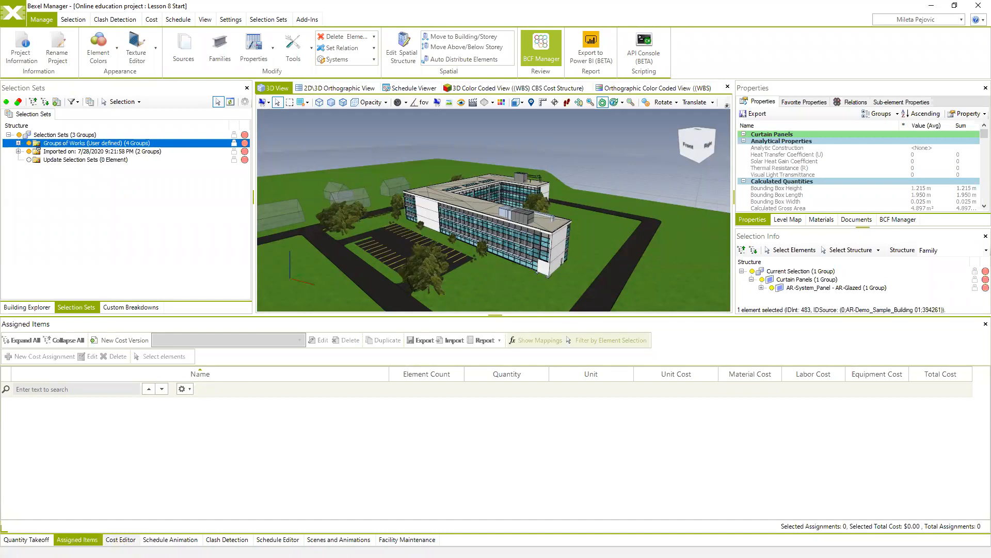
pyautogui.click(114, 539)
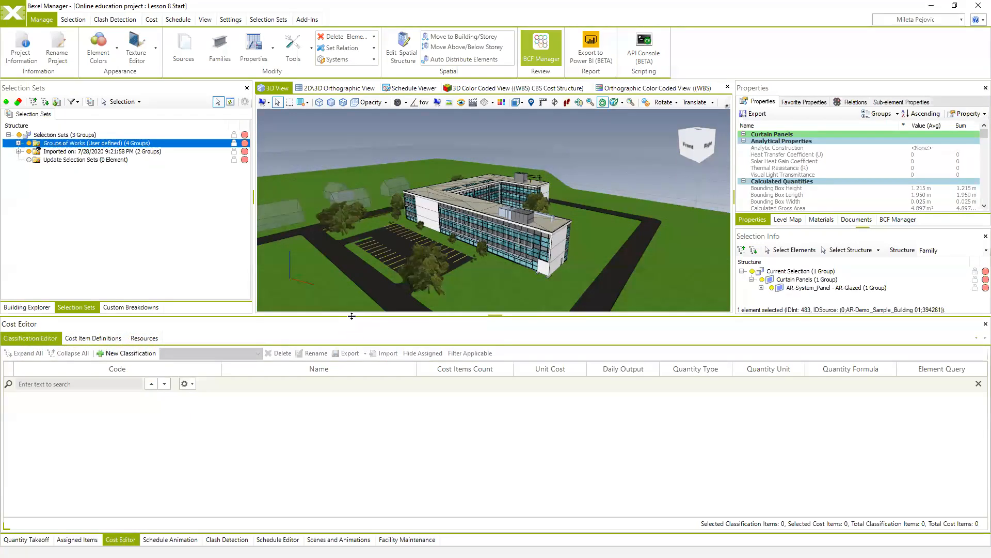
pyautogui.moveTo(352, 316); pyautogui.dragTo(348, 358)
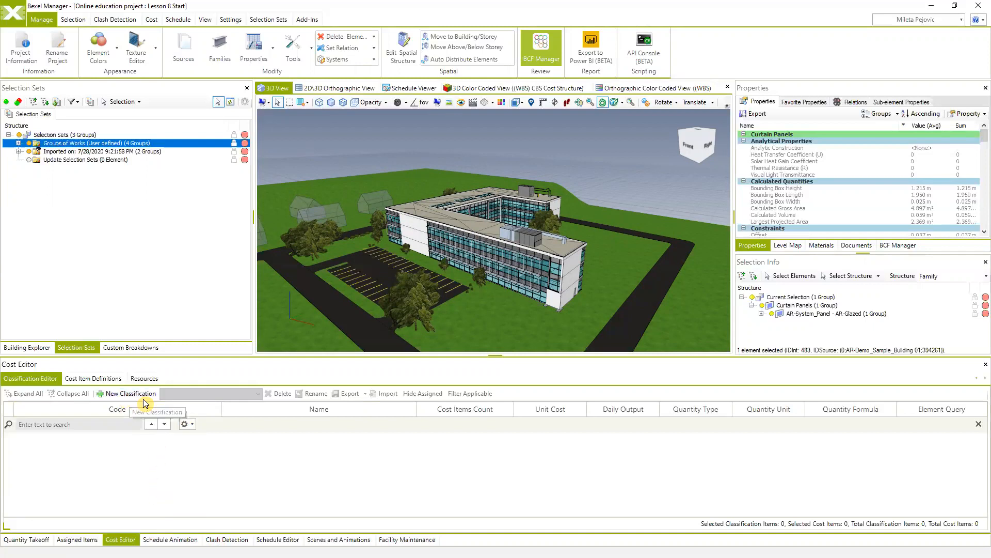
# Create a new cost classification named DEMO Cost Classification
pyautogui.click(117, 395)
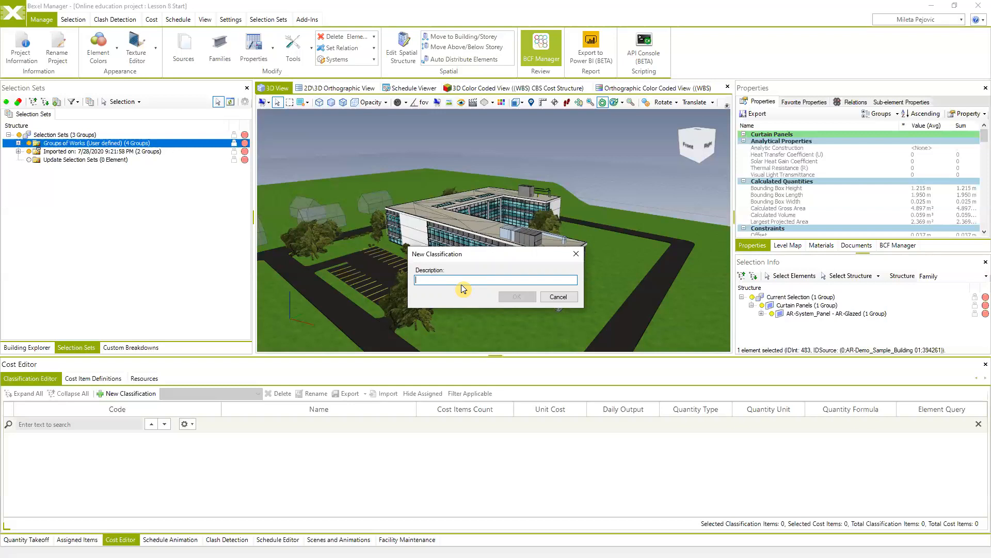
pyautogui.write('D')
pyautogui.press('BackSpace')
pyautogui.write('DEMO Cost Classification')
pyautogui.click(519, 297)
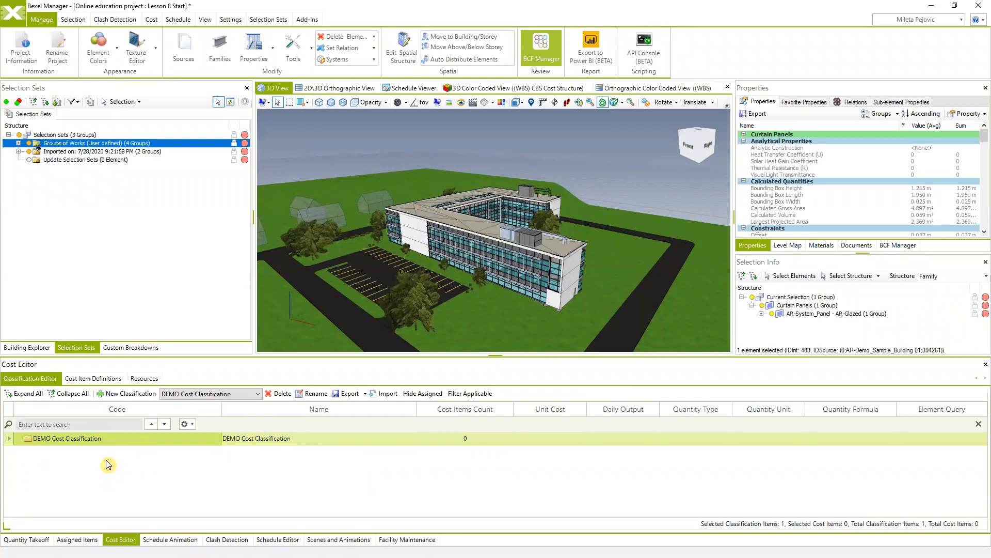
# Export the classification as the Excel file DEMO Cost Classification.xlsx into the Desktop's Lessons folder and open that folder
pyautogui.click(350, 396)
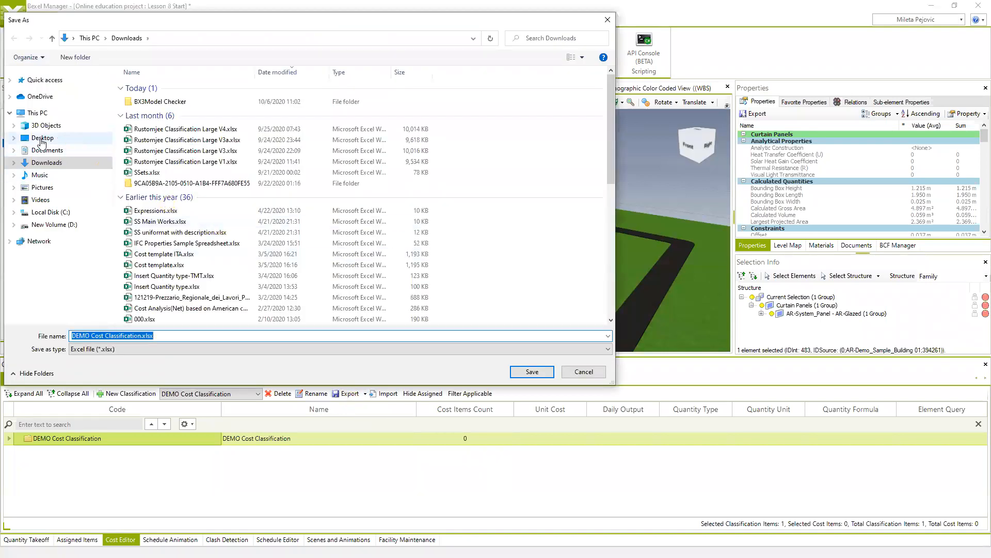
pyautogui.click(70, 140)
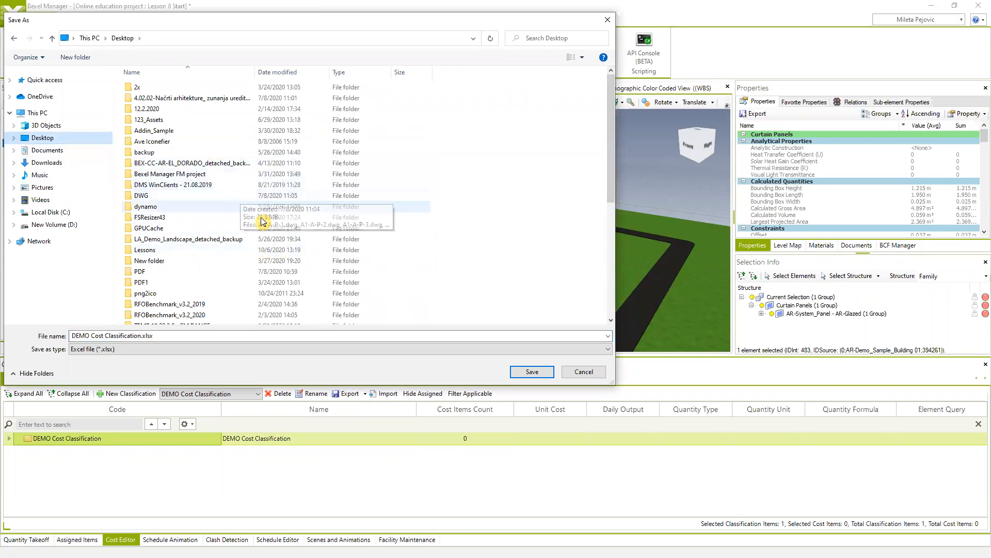
pyautogui.doubleClick(147, 250)
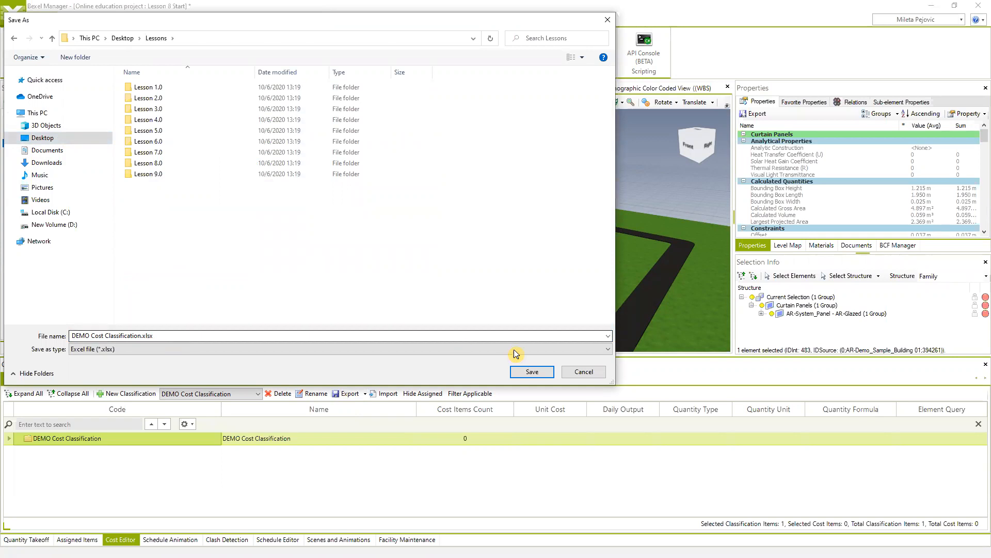
pyautogui.click(532, 372)
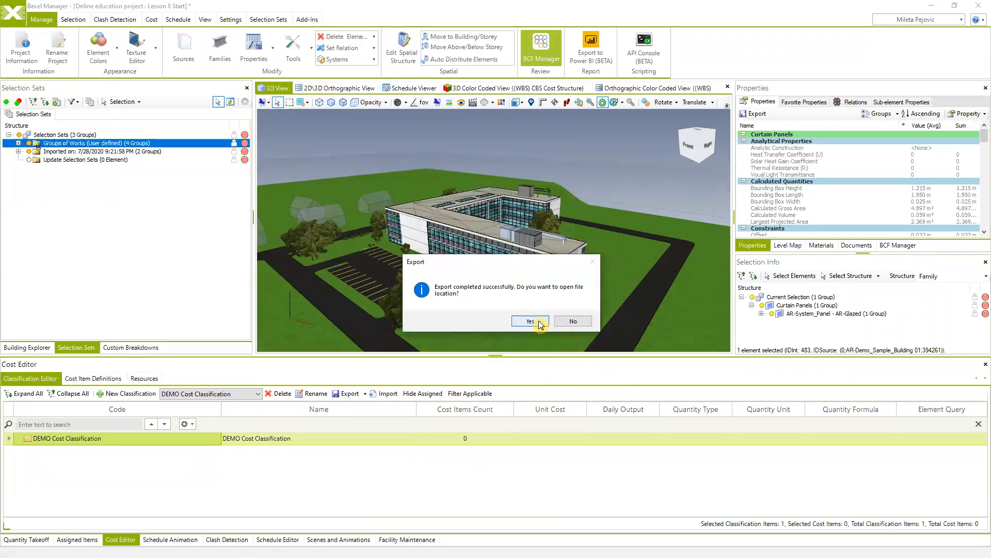
pyautogui.click(538, 325)
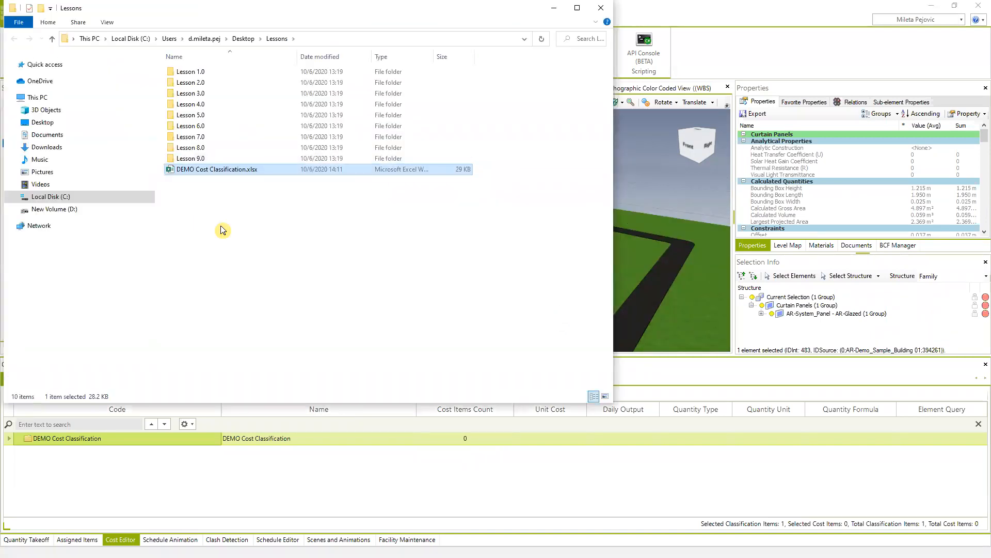
# Open DEMO Cost Classification.xlsx in Excel and examine the query examples on its Help sheet
pyautogui.doubleClick(200, 172)
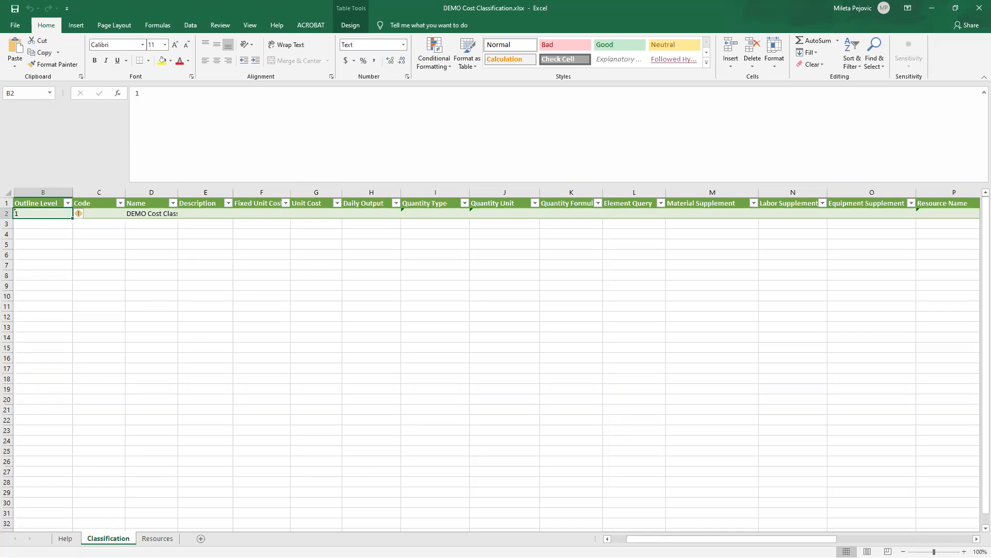
pyautogui.click(65, 538)
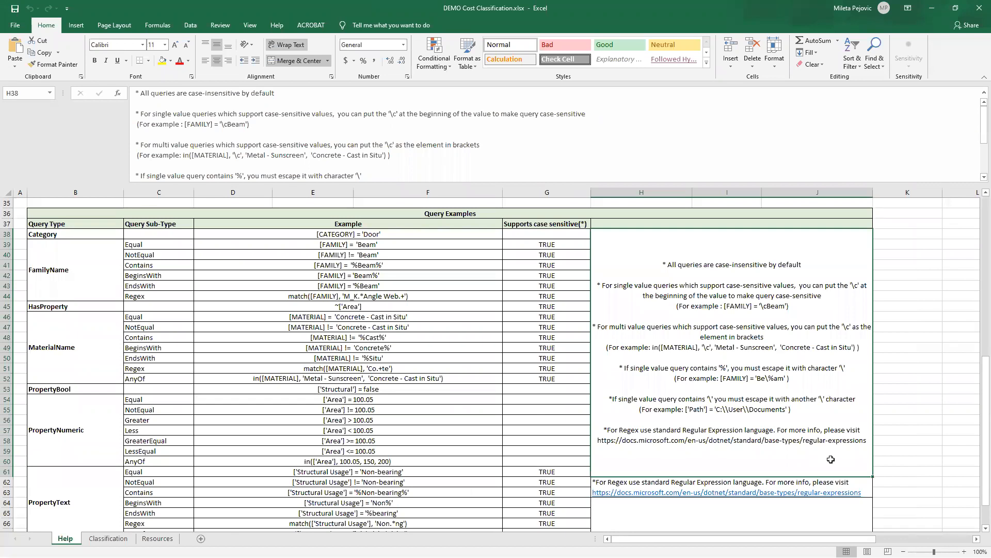
pyautogui.click(903, 551)
pyautogui.click(904, 551)
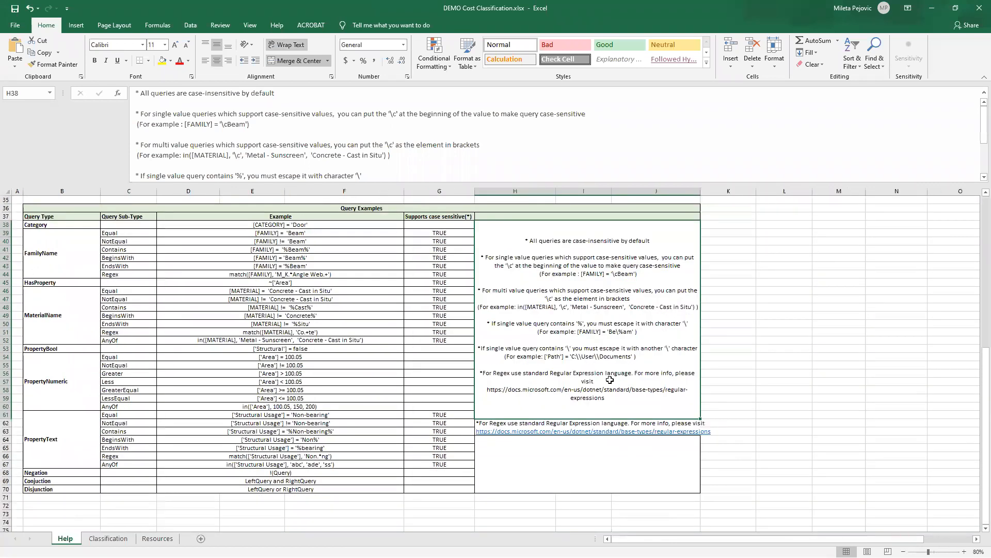
# Review the column rules for resources, classification items and cost items on the Help sheet, along with the query examples
pyautogui.scroll(10, 418, 364)
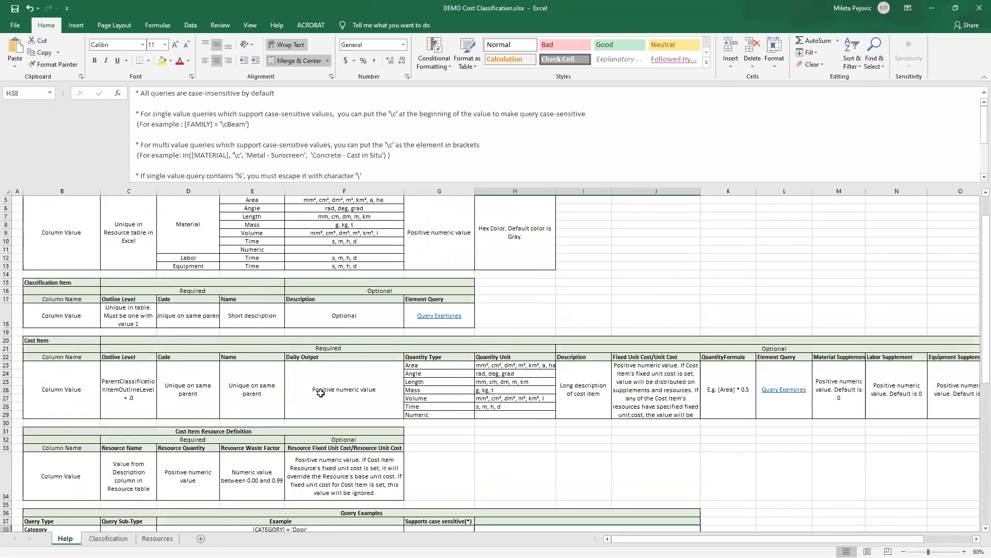
pyautogui.scroll(2, 321, 393)
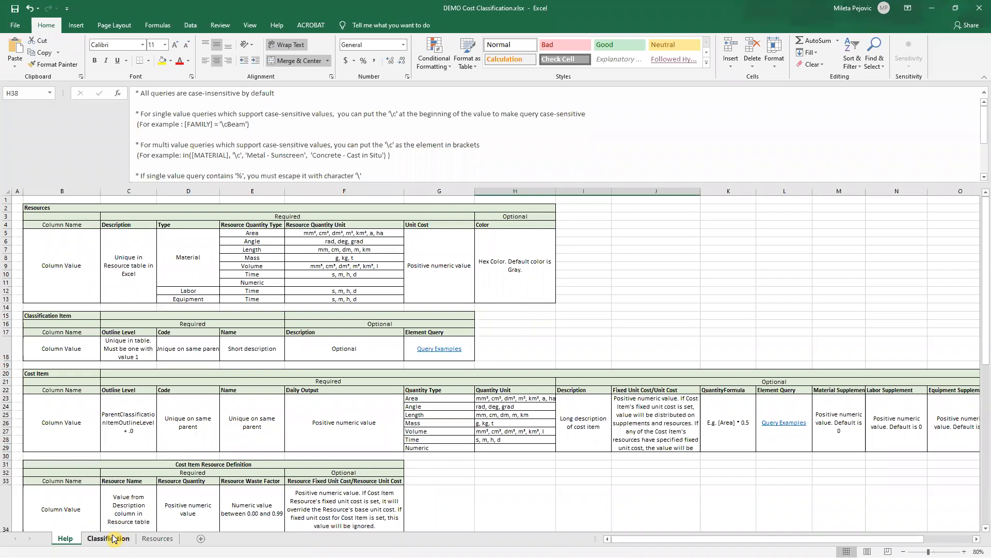
pyautogui.scroll(-4, 130, 382)
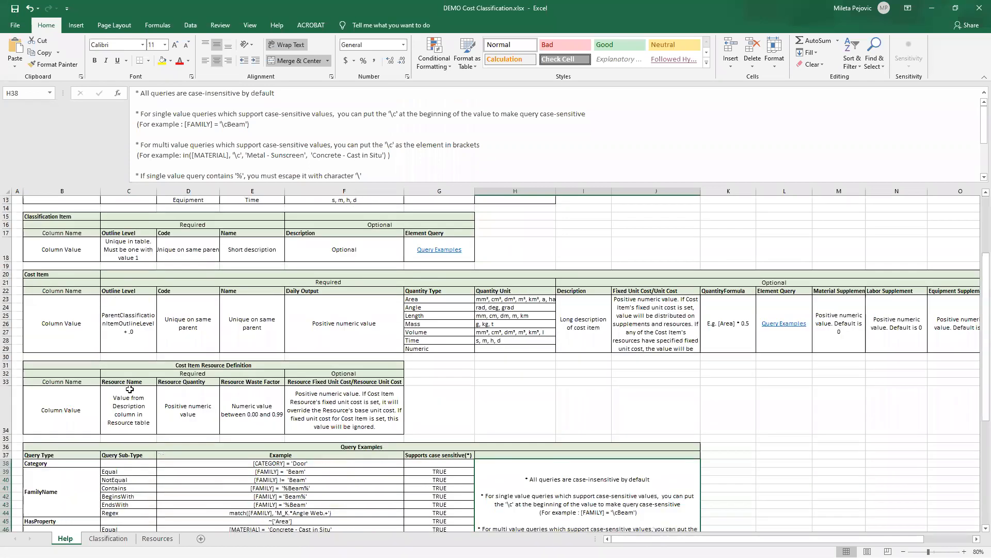
pyautogui.scroll(-3, 129, 389)
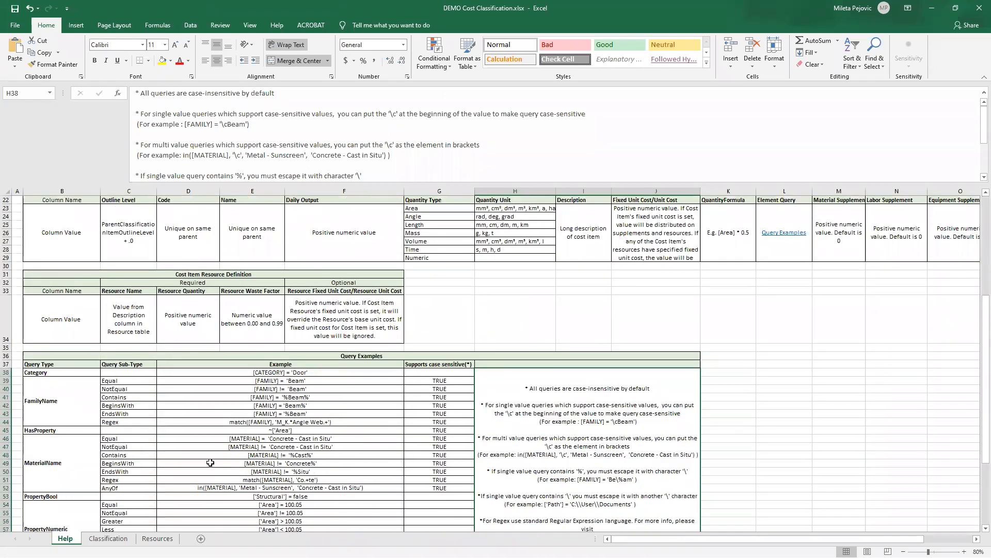
pyautogui.scroll(-3, 204, 434)
pyautogui.scroll(-1, 198, 429)
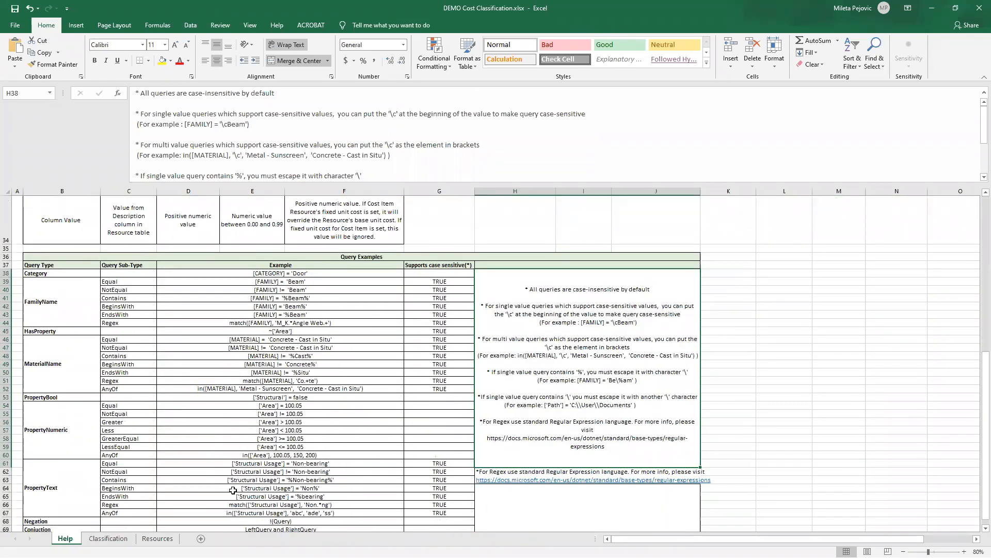
# Inspect the Classification and Resources sheets, widening the Classification sheet's Name column to read the full classification name
pyautogui.click(108, 538)
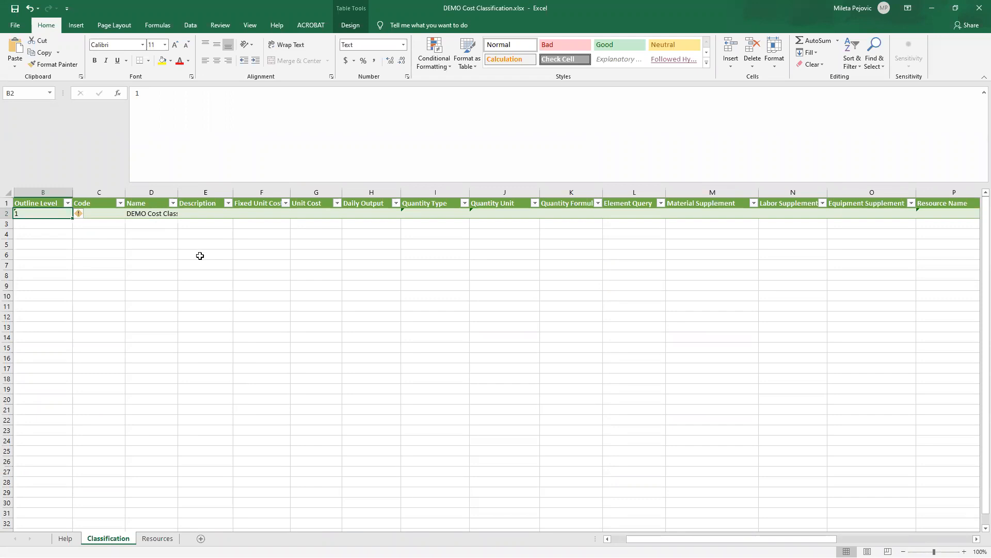
pyautogui.click(157, 540)
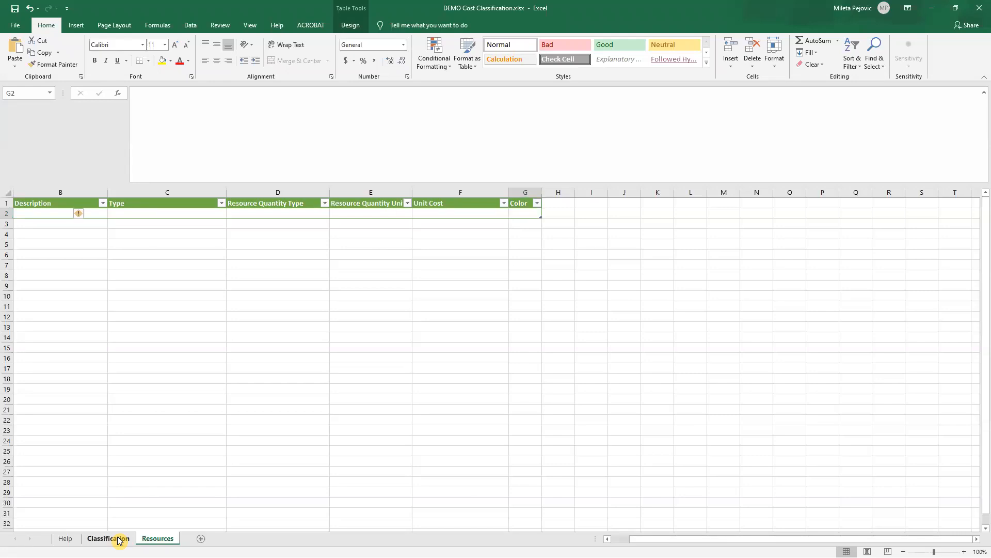
pyautogui.click(119, 539)
pyautogui.moveTo(177, 192); pyautogui.dragTo(280, 193)
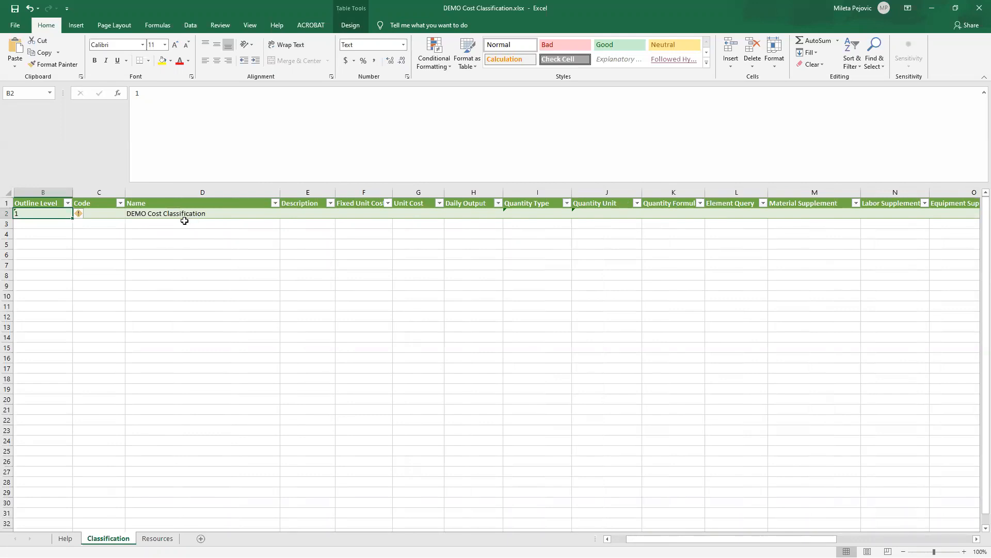
pyautogui.click(207, 217)
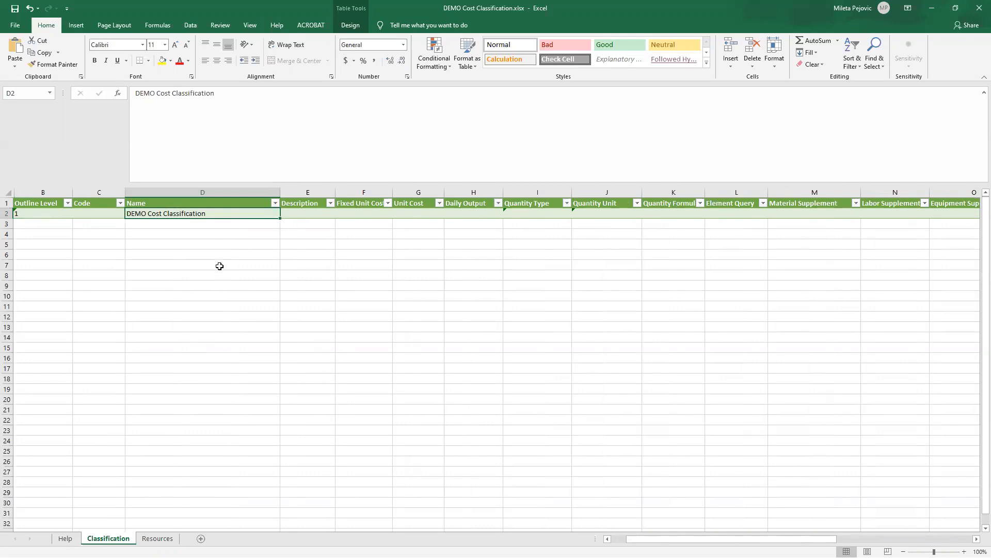
# Close the workbook without saving and minimise the Lessons folder window to return to Bexel Manager
pyautogui.click(979, 13)
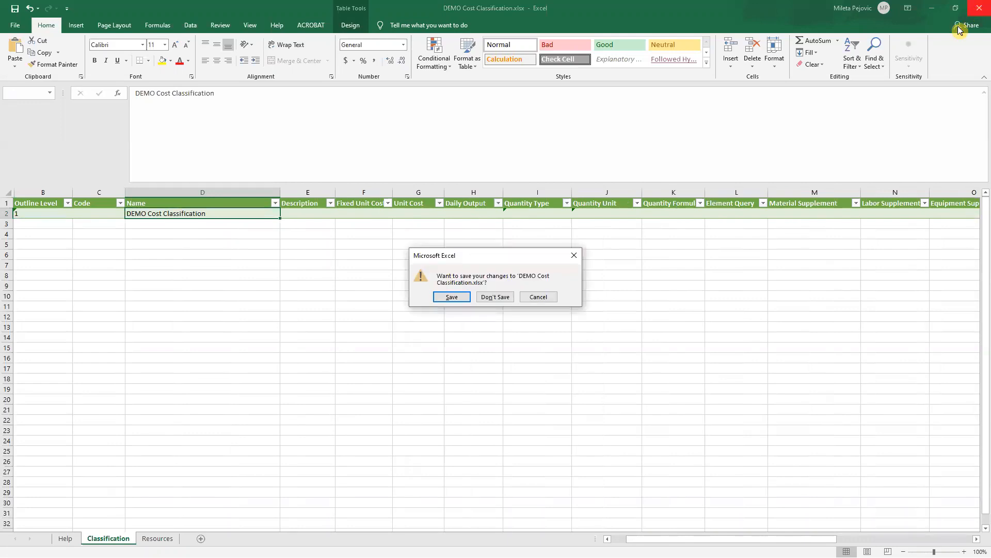
pyautogui.click(504, 298)
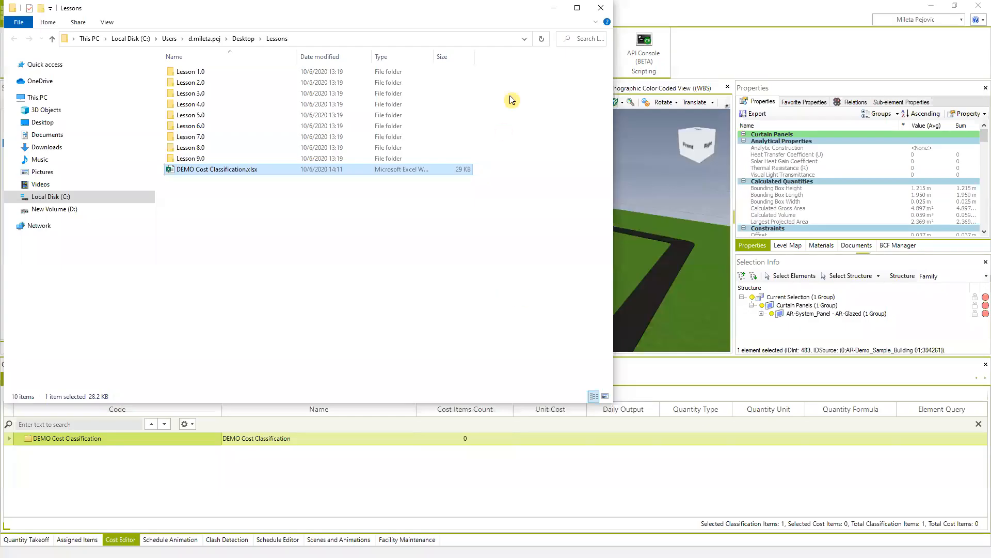
pyautogui.click(555, 8)
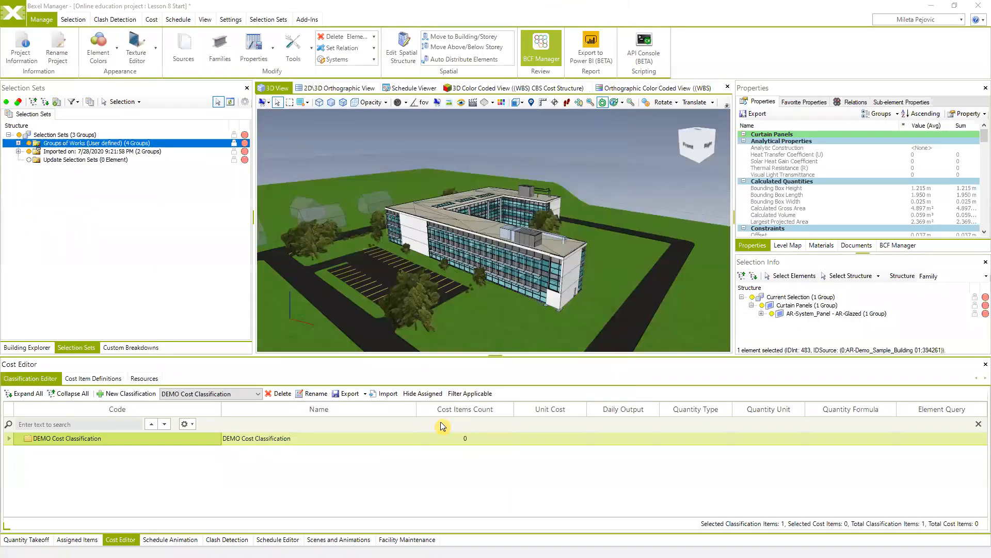
# Create a new cost classification named NEW DEMO from excel
pyautogui.click(127, 395)
pyautogui.write('N')
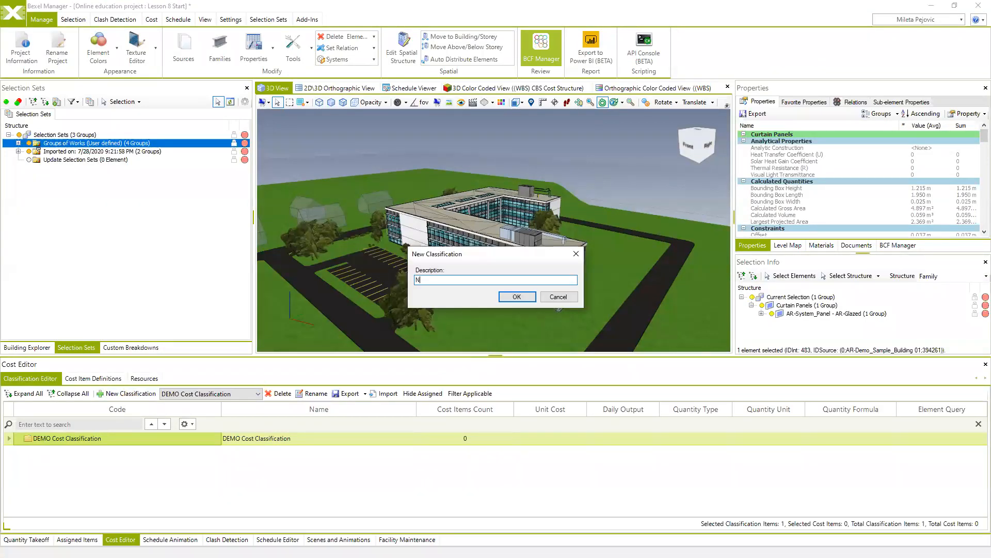
pyautogui.write('EW DEMO from excel')
pyautogui.click(517, 296)
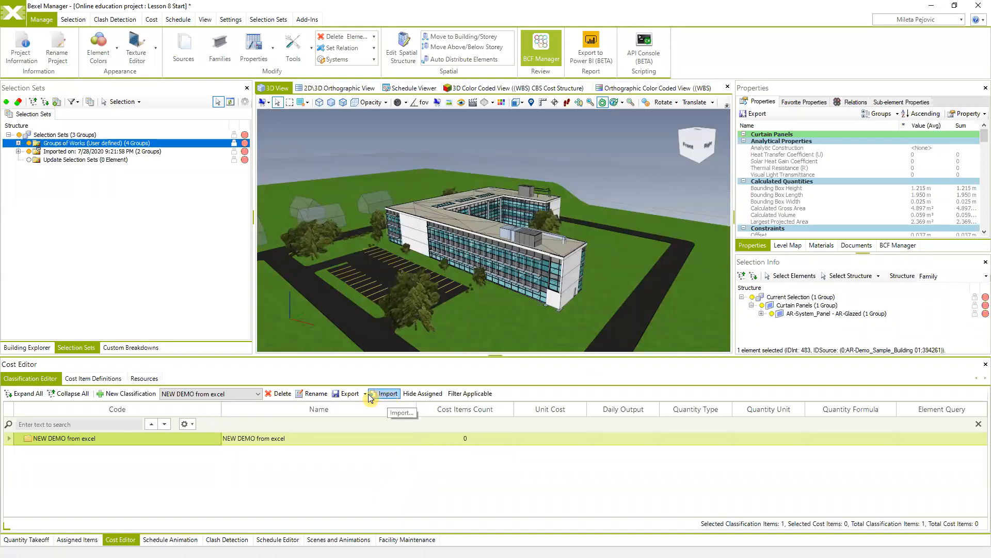
# Import DEMO Cost Classification.xlsx from the Desktop's Lessons folder into the NEW DEMO from excel classification
pyautogui.click(388, 395)
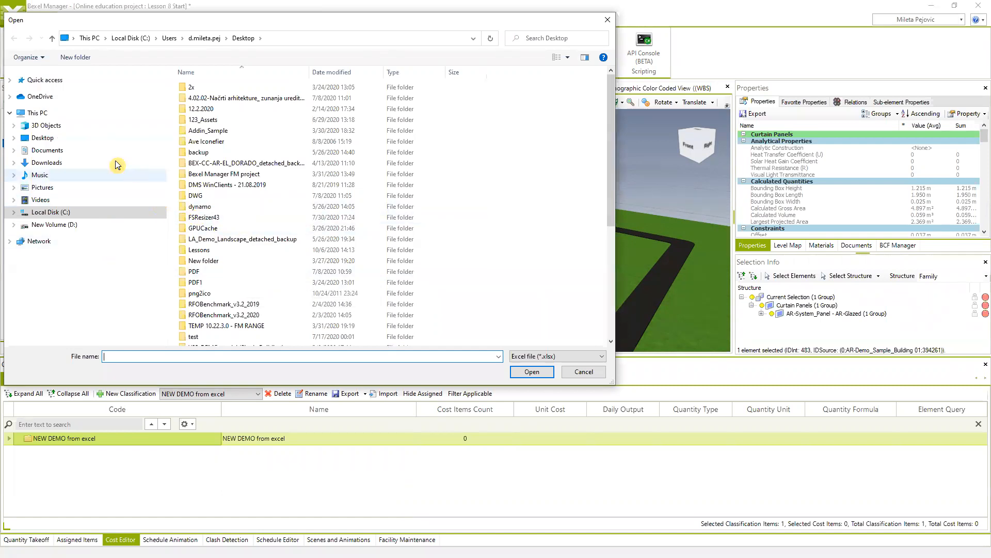
pyautogui.click(43, 141)
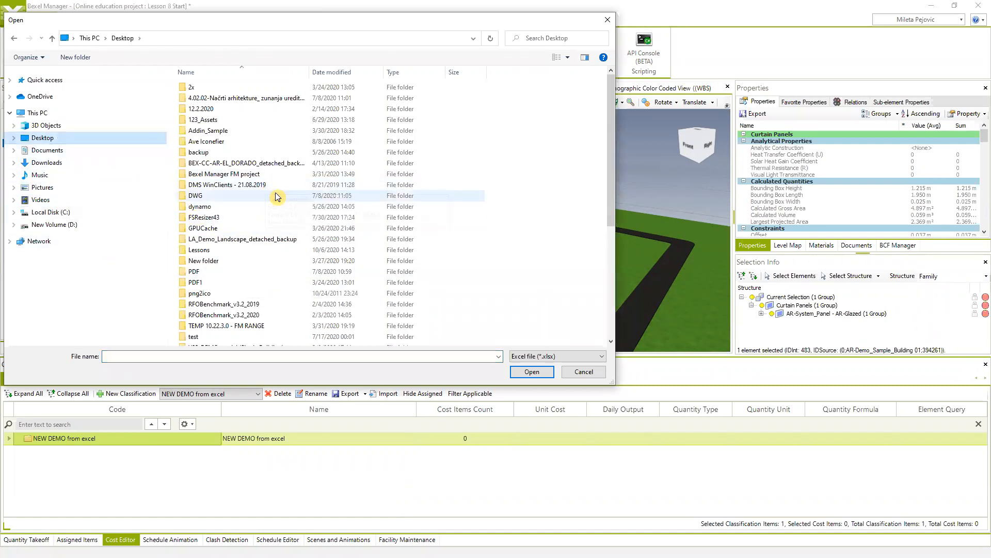
pyautogui.doubleClick(210, 250)
pyautogui.click(245, 188)
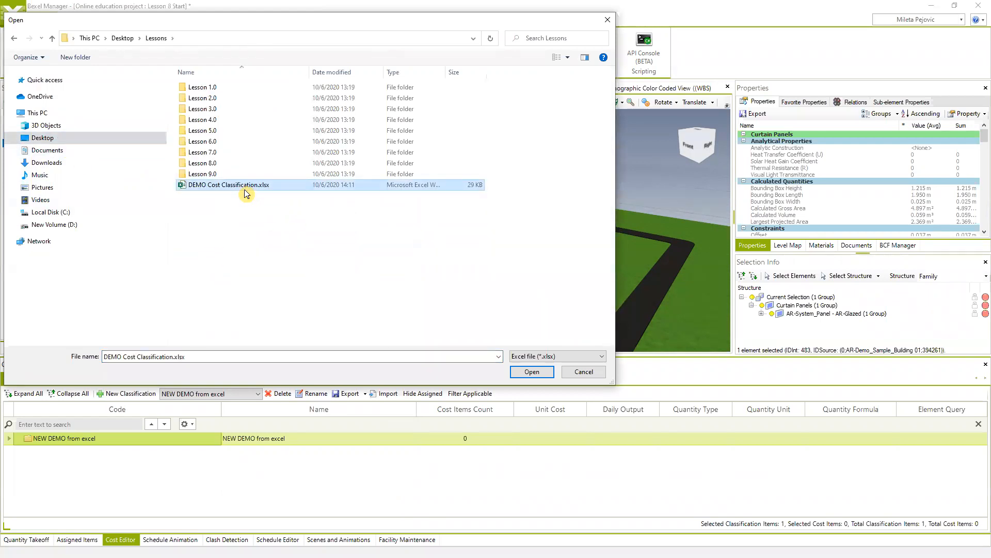
pyautogui.click(533, 373)
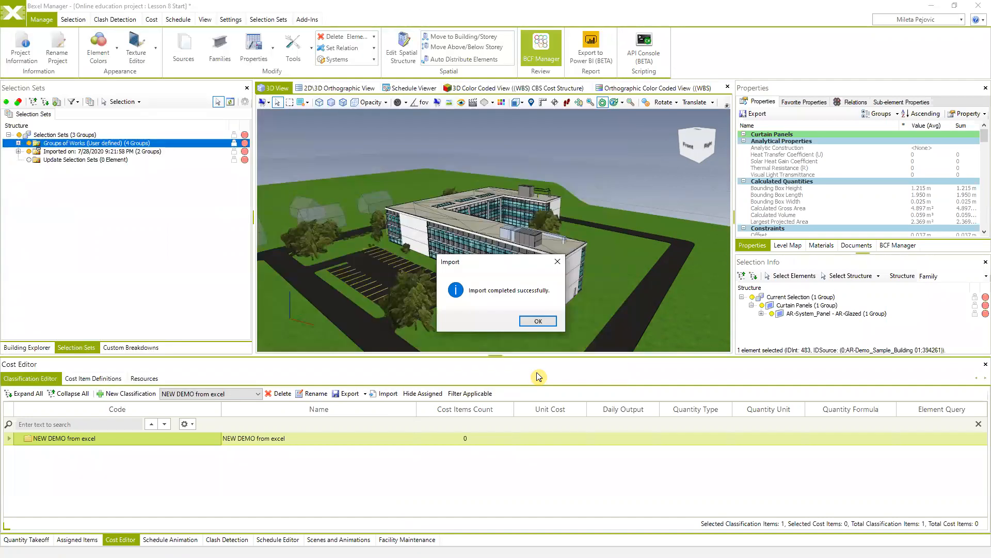
pyautogui.click(536, 321)
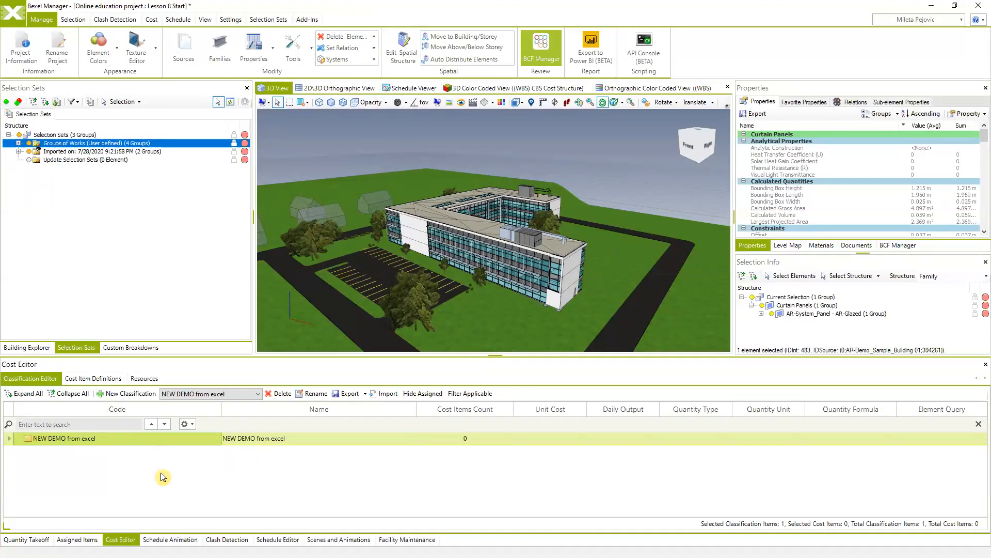
# Show the custom breakdowns and collapse the Air Terminals, Beams, Cable Tray Fittings, Cable Trays and Ceilings groups of the CBS Cost Structure
pyautogui.click(132, 348)
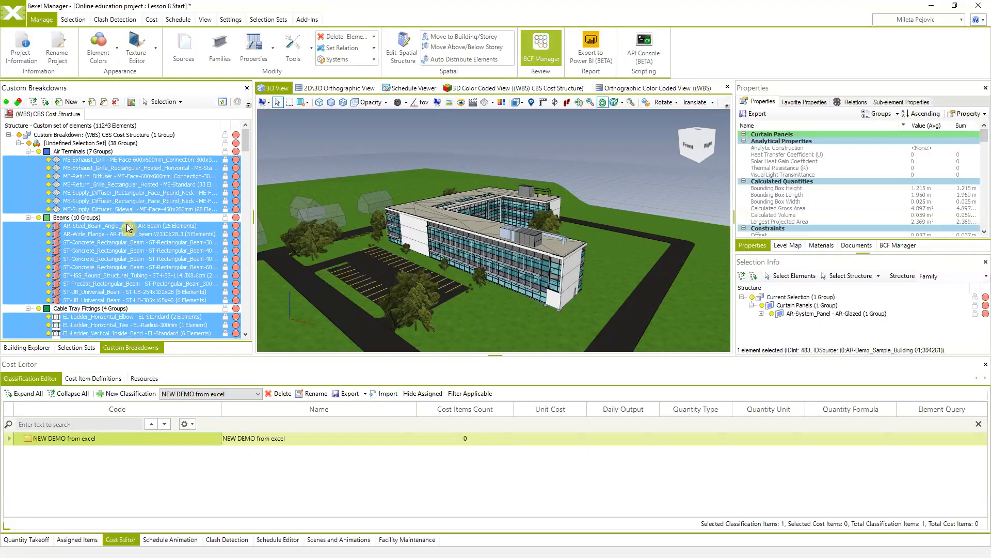
pyautogui.click(28, 151)
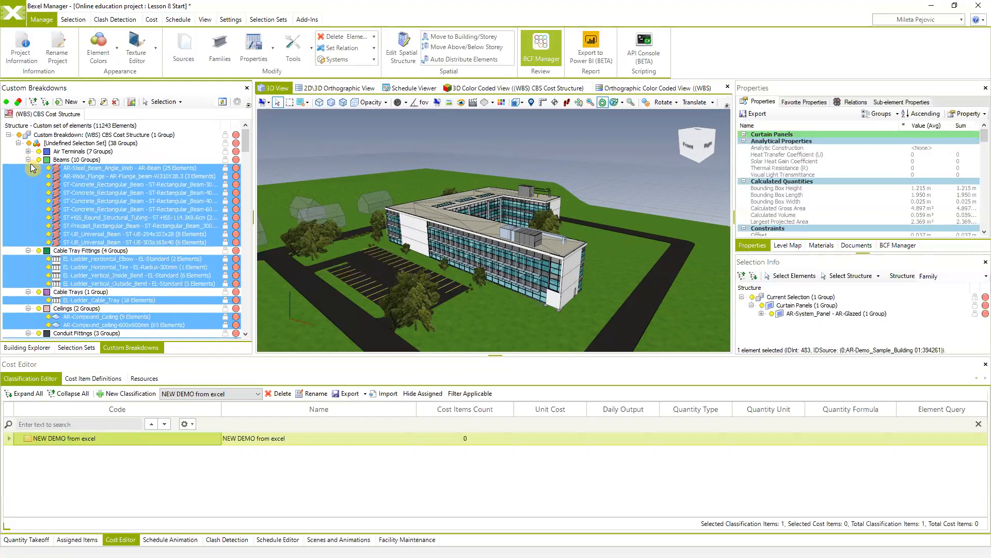
pyautogui.click(28, 160)
pyautogui.click(29, 168)
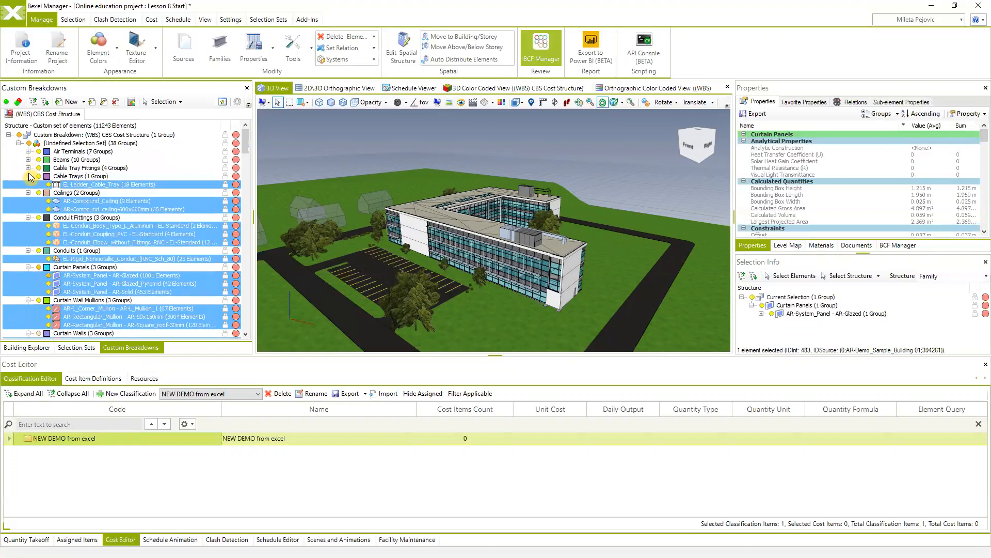
pyautogui.click(28, 177)
pyautogui.click(29, 184)
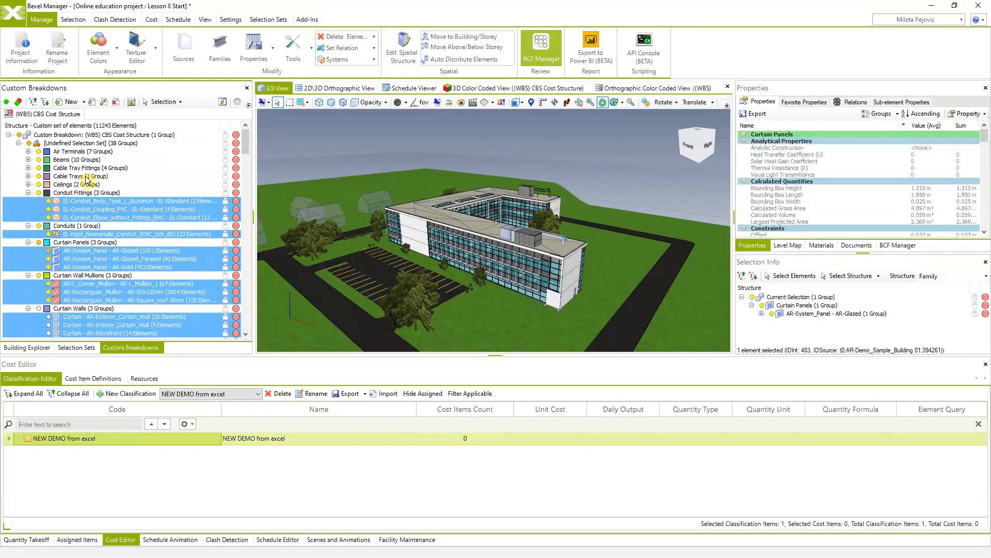
# Collapse the breakdown's category groups from Conduit Fittings through Doors, keeping the undefined selection set expanded
pyautogui.click(18, 143)
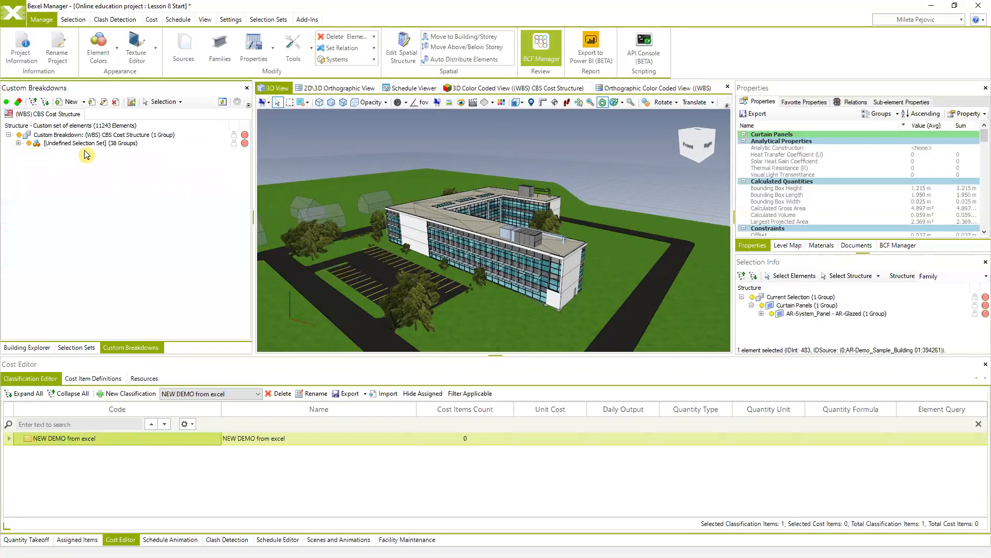
pyautogui.click(18, 143)
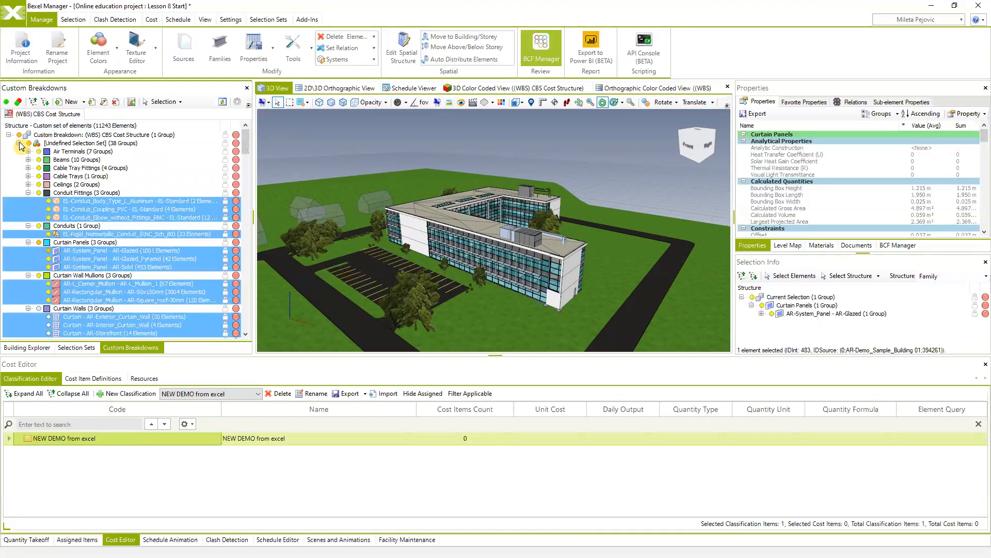
pyautogui.click(28, 193)
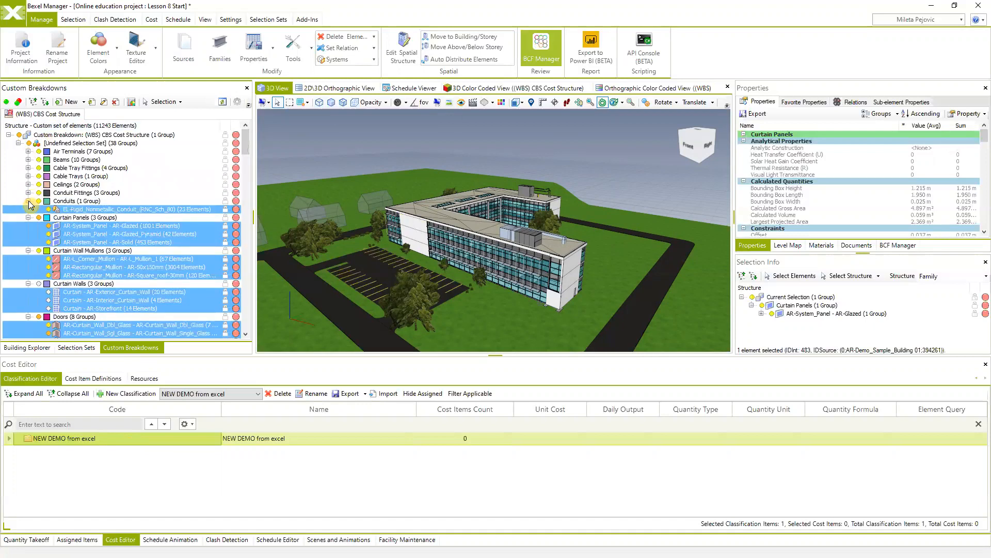
pyautogui.click(28, 201)
pyautogui.click(28, 209)
pyautogui.click(29, 217)
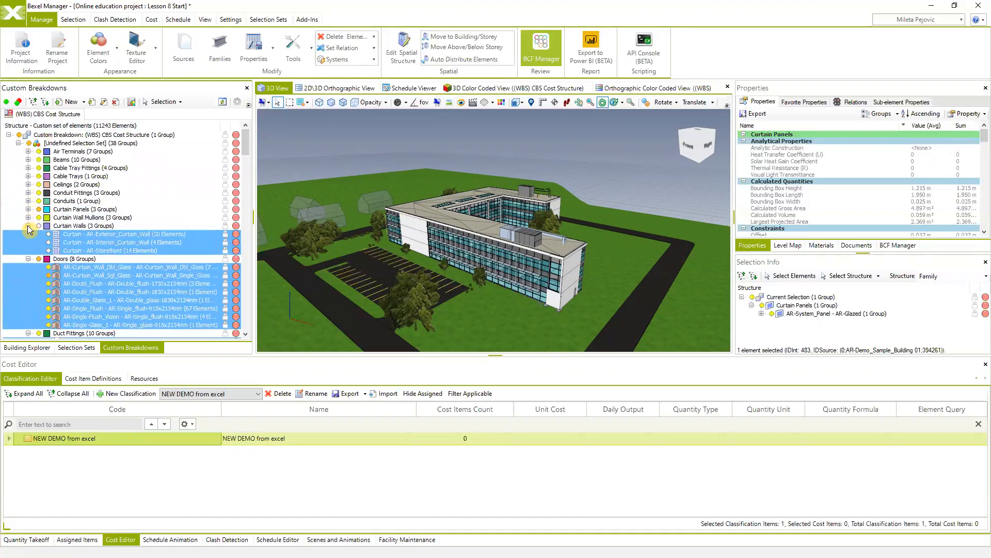
pyautogui.click(28, 225)
pyautogui.click(28, 234)
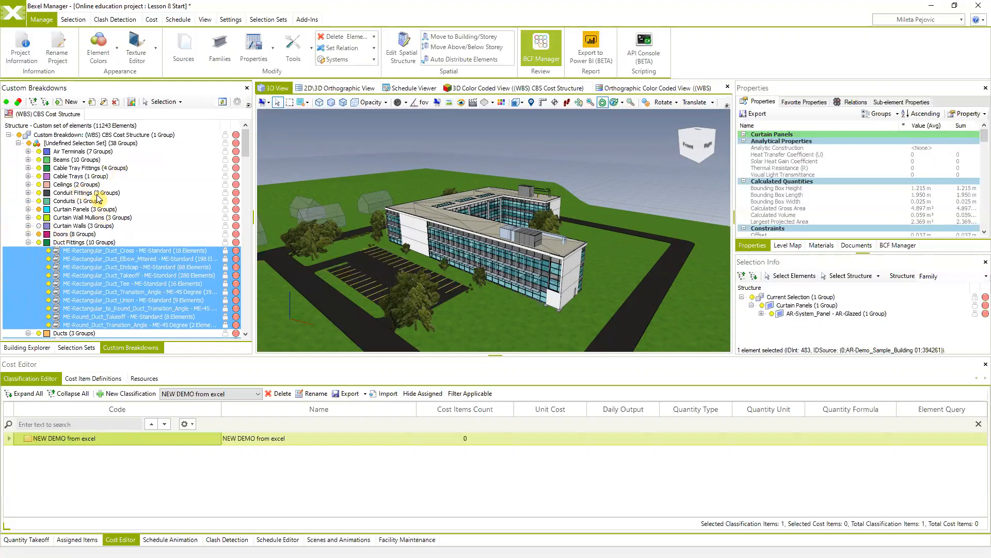
# Inspect the grouping levels of the (WBS) CBS Cost Structure in its breakdown editor, cancel the edit and look through the breakdown tree
pyautogui.click(103, 102)
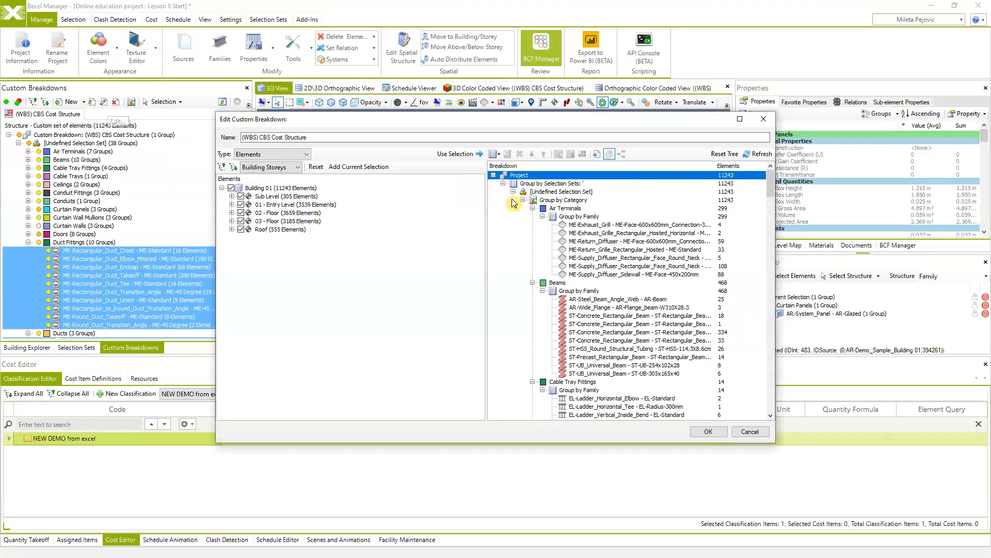
pyautogui.click(725, 154)
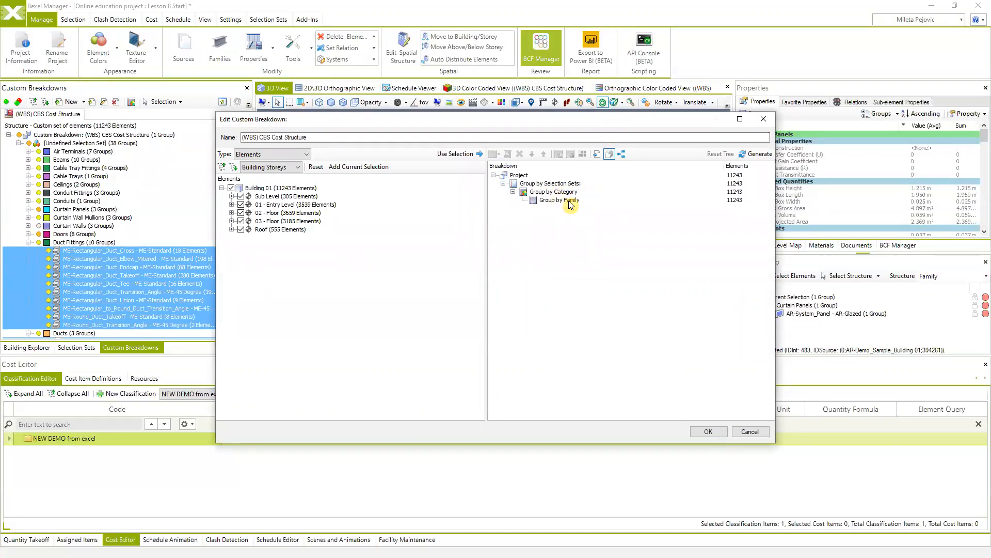
pyautogui.click(750, 432)
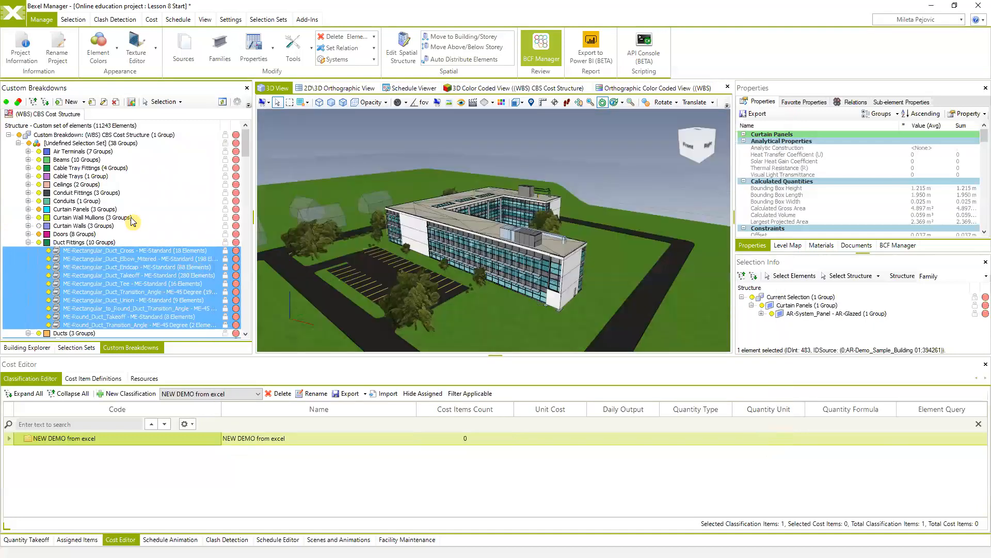
pyautogui.scroll(-5, 128, 227)
pyautogui.scroll(5, 126, 223)
# Show the quantity takeoffs and compare the Carpet floor finish and Rooms less and greater than 100m2 takeoffs
pyautogui.click(26, 539)
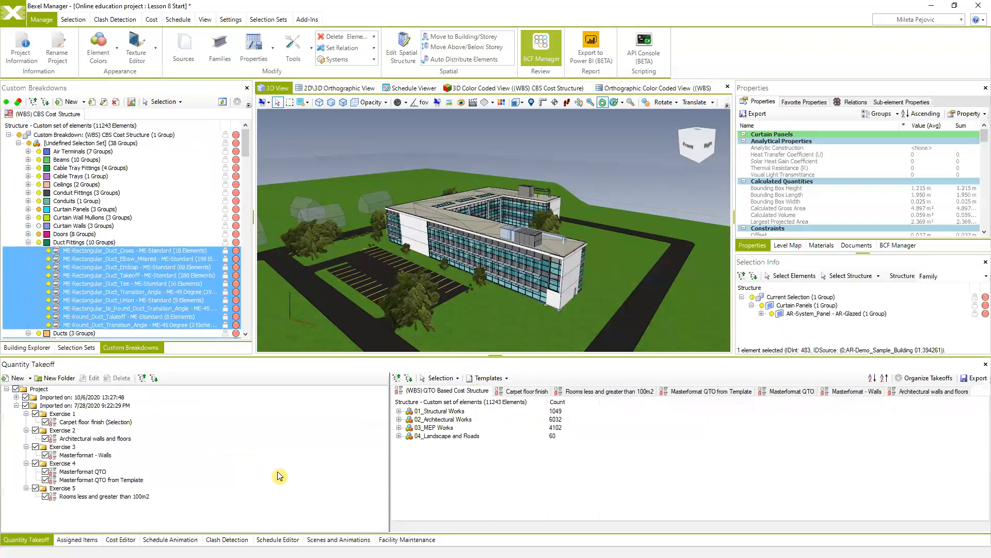
pyautogui.click(526, 390)
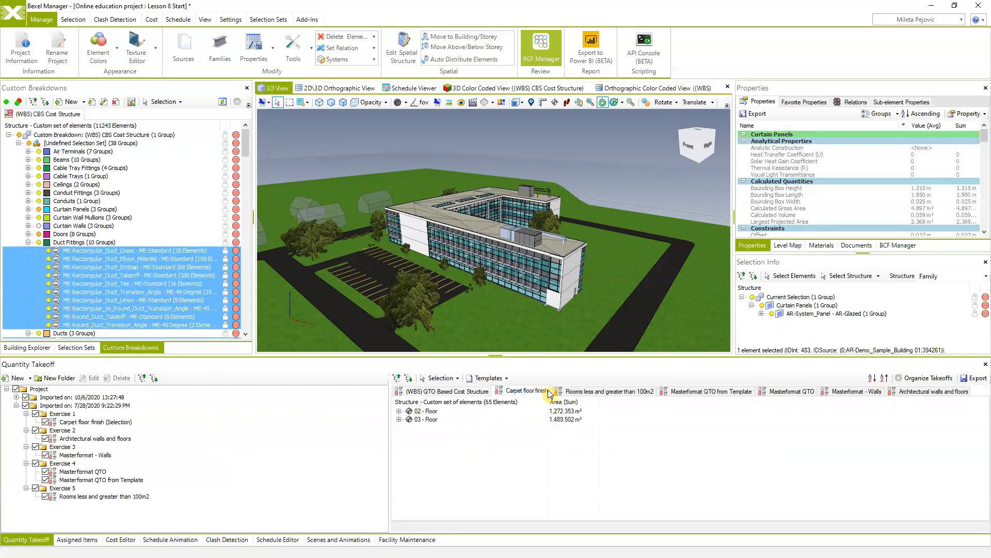
pyautogui.click(602, 391)
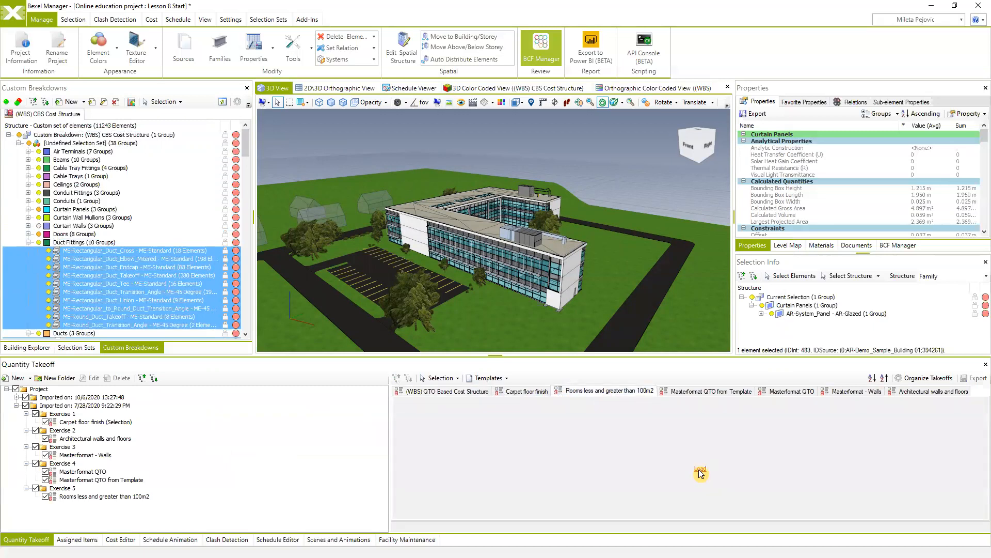
pyautogui.click(528, 392)
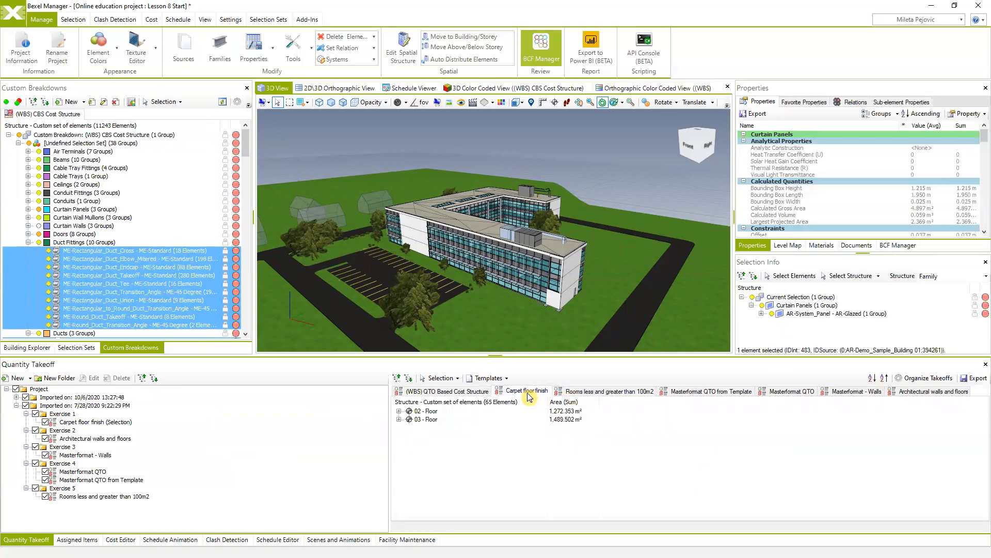
# Review the main work groups of the (WBS) QTO Based Cost Structure takeoff, expanding and collapsing 01_Structural Works
pyautogui.click(459, 393)
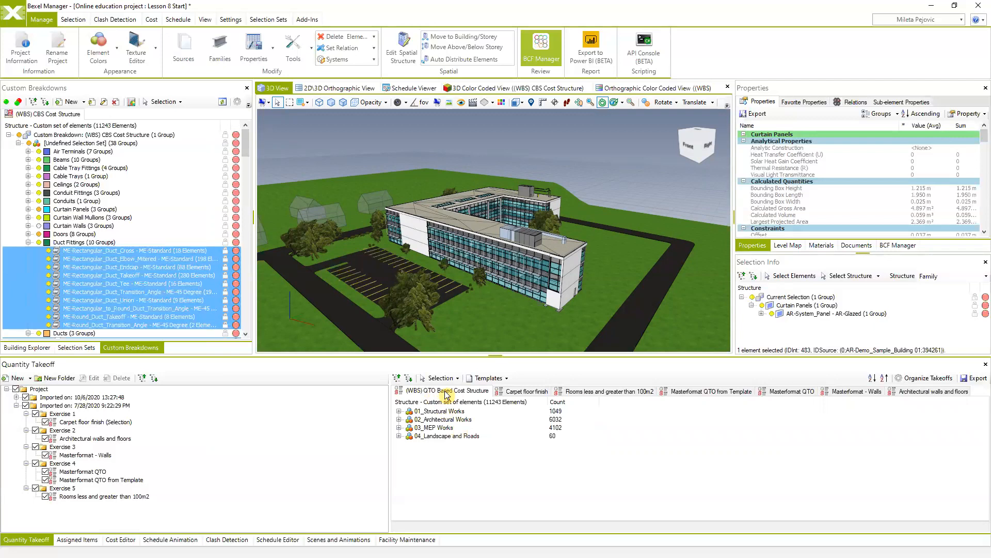
pyautogui.click(399, 411)
pyautogui.click(399, 411)
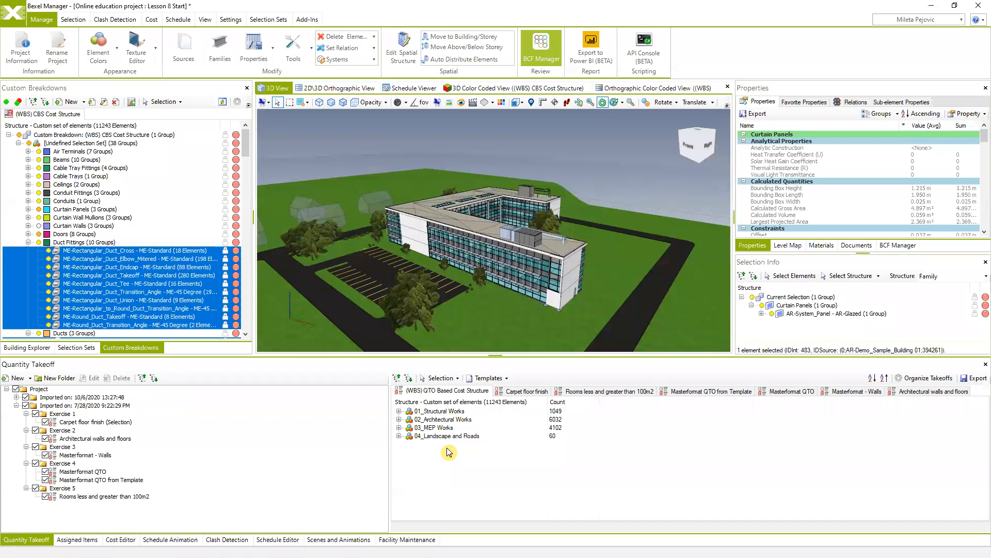
# Show the Cost Editor and look at the new classification dialog, cancelling it without creating anything
pyautogui.click(121, 539)
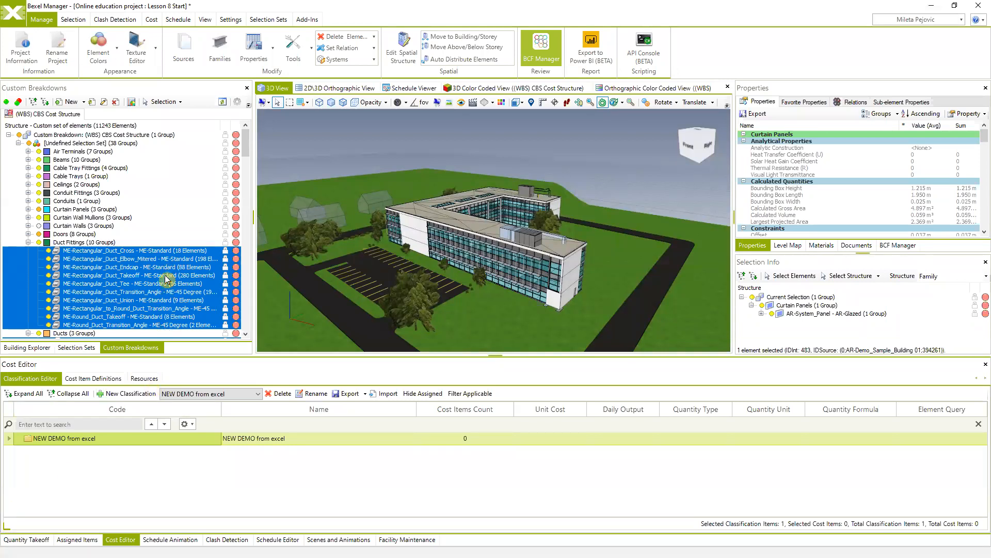
pyautogui.click(131, 396)
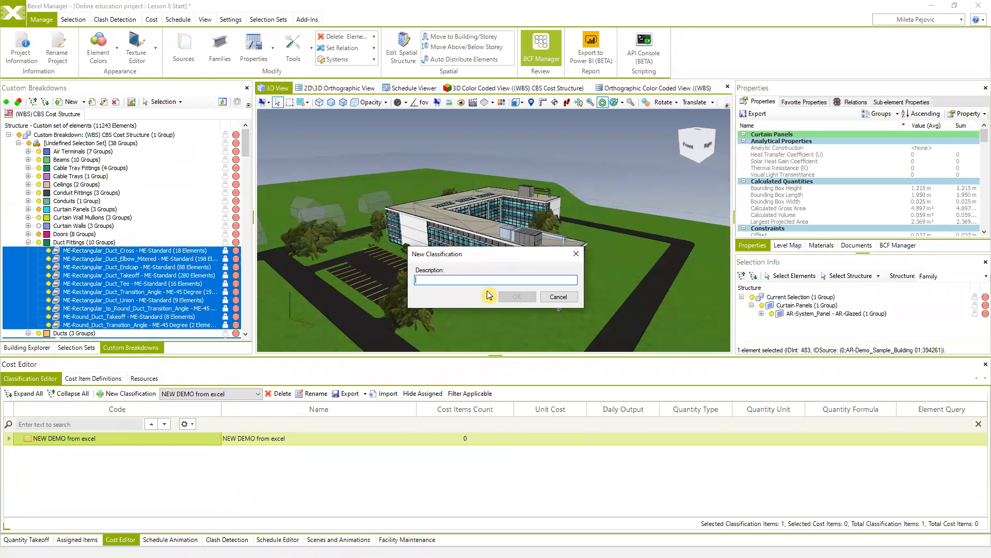
pyautogui.click(547, 297)
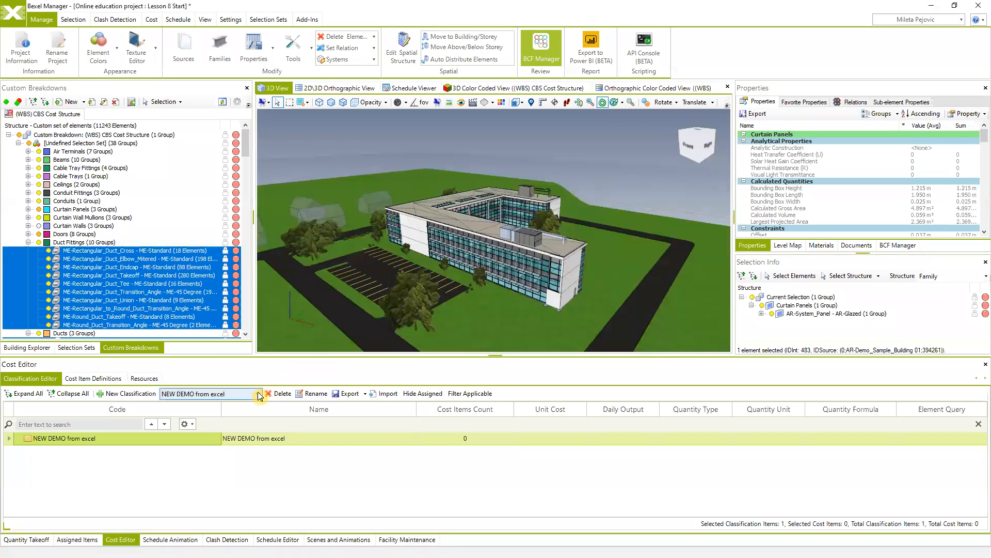
# Switch between the DEMO Cost Classification and NEW DEMO from excel classifications to compare their contents
pyautogui.click(258, 394)
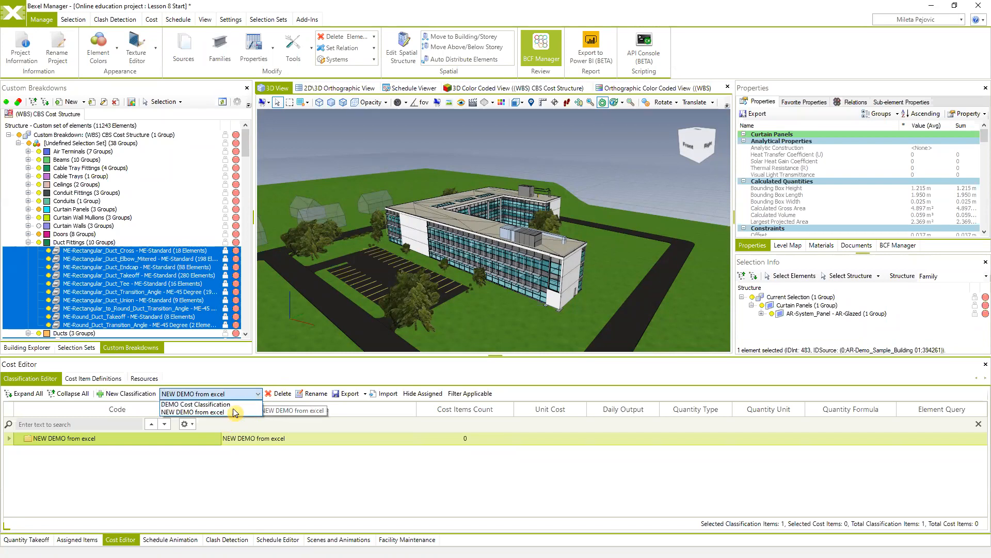
pyautogui.click(229, 405)
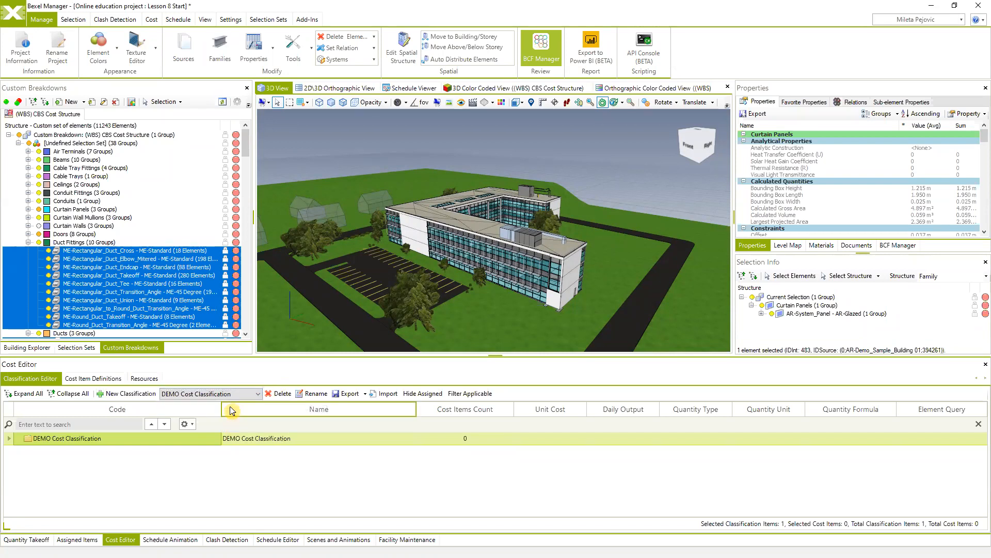
pyautogui.click(257, 394)
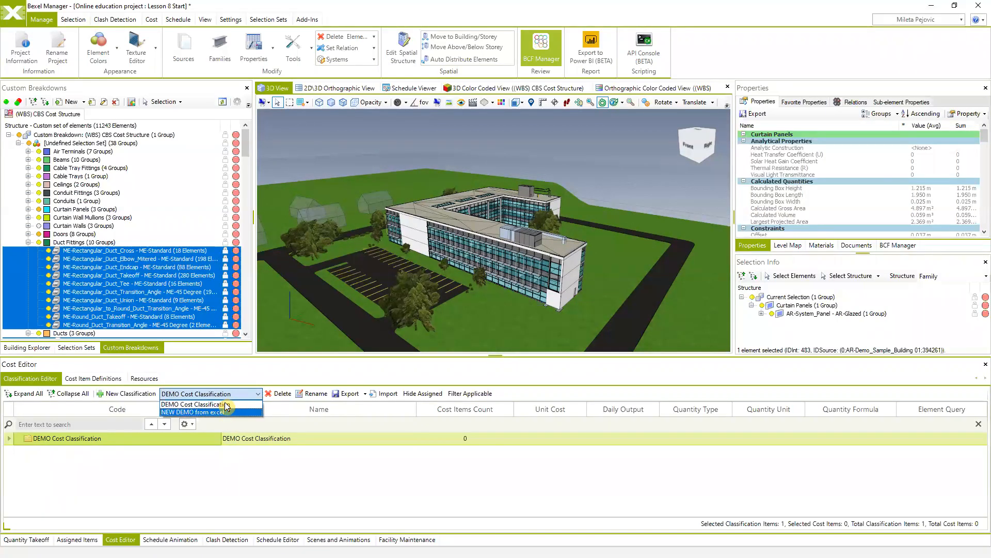
pyautogui.click(216, 412)
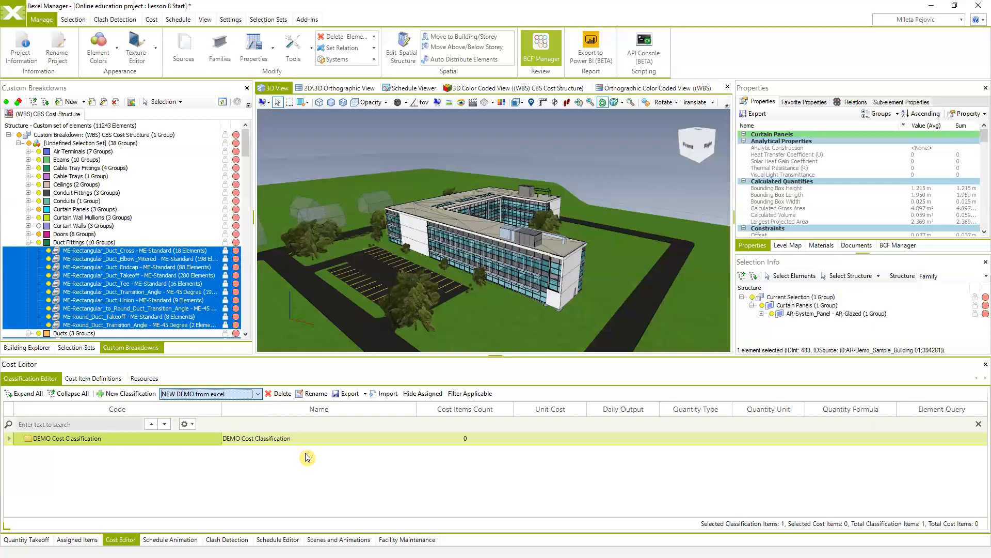
pyautogui.click(255, 394)
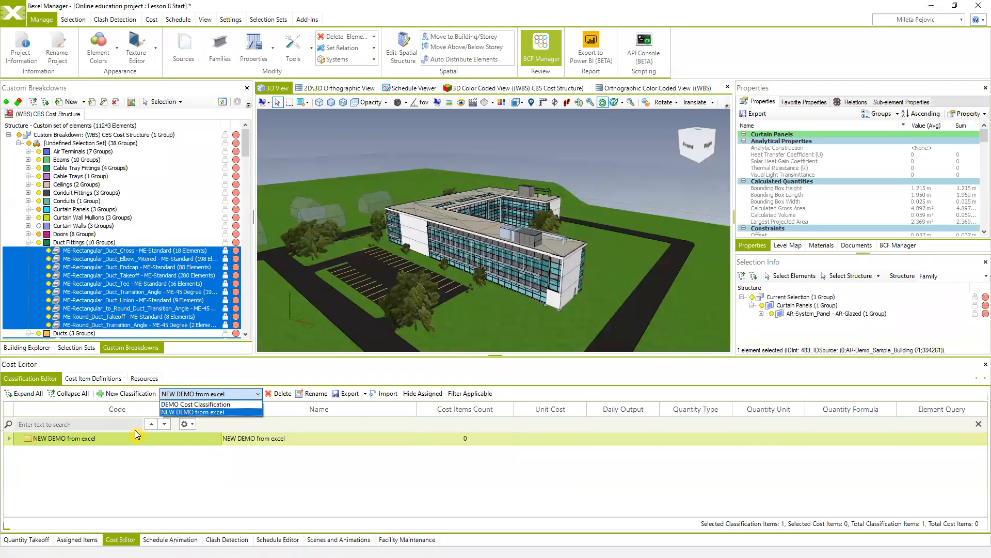
# Create a new cost classification named New CBS Based Cost Classification
pyautogui.click(130, 395)
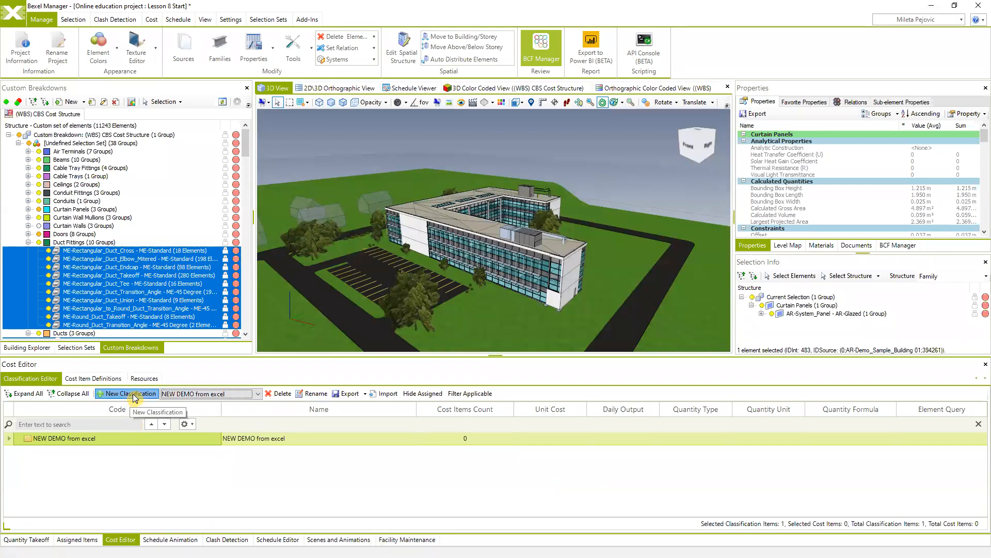
pyautogui.click(130, 395)
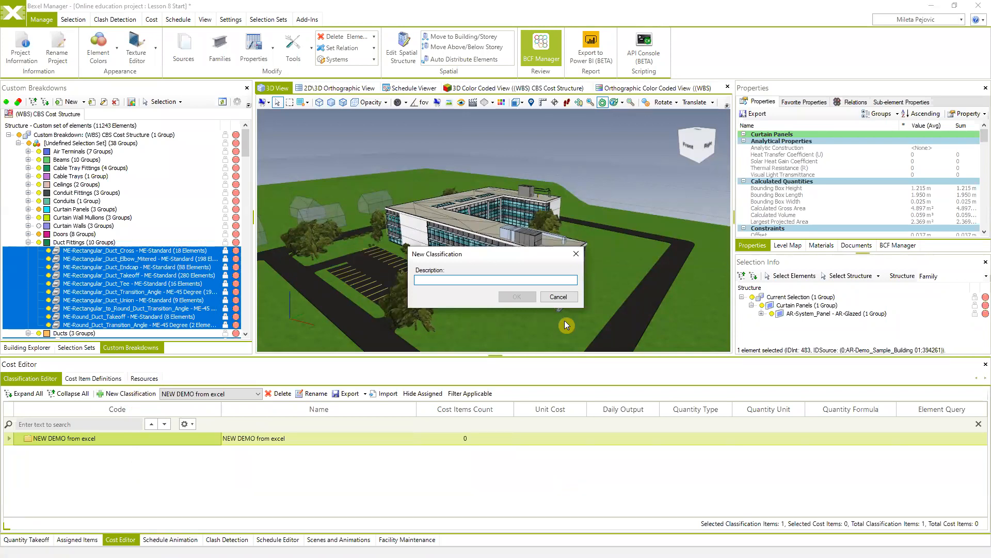
pyautogui.write('New CB')
pyautogui.write('S Bas')
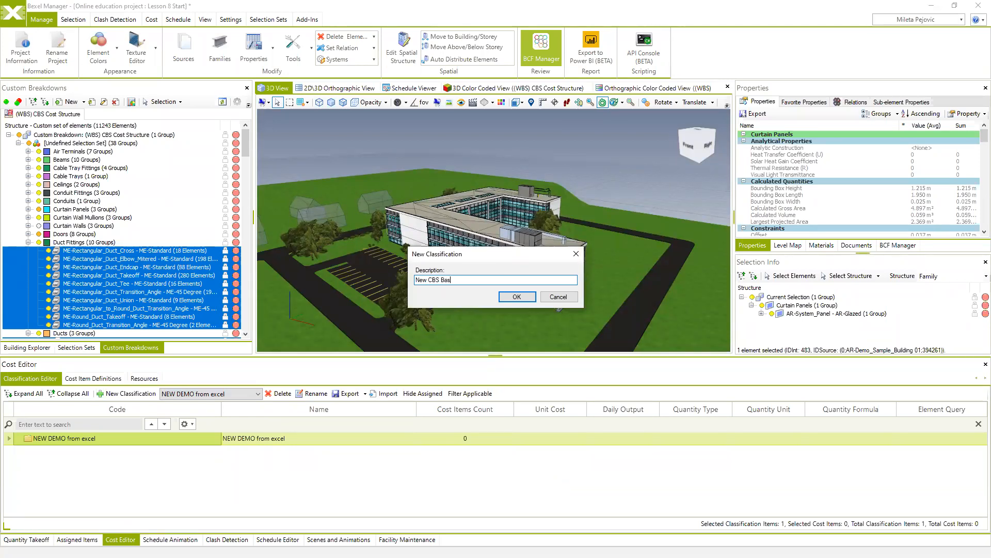
pyautogui.write('ed Cost Classification')
pyautogui.click(521, 298)
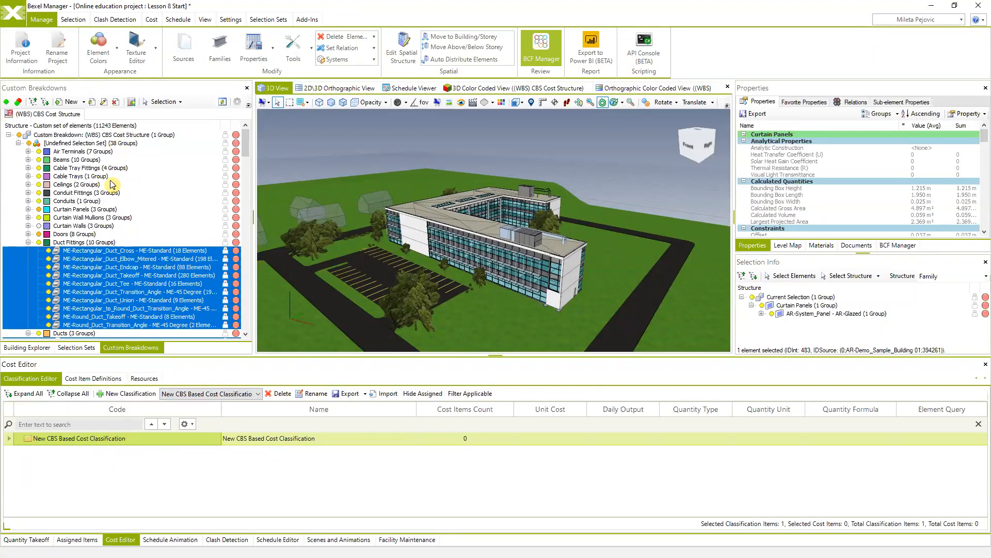
# Start the Creation Wizard from a custom breakdown on the new classification and choose (WBS) CBS Cost Structure as the source
pyautogui.rightClick(87, 438)
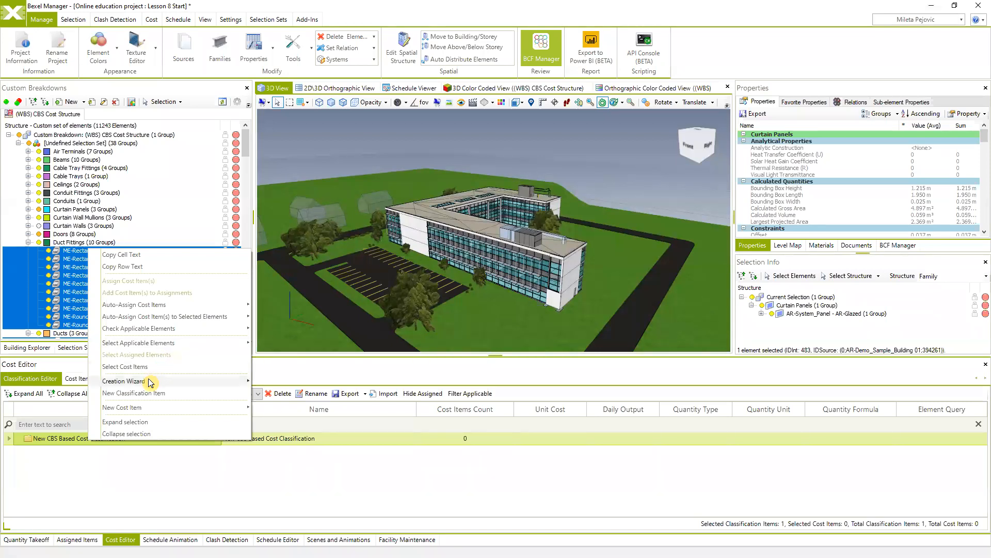
pyautogui.moveTo(151, 383)
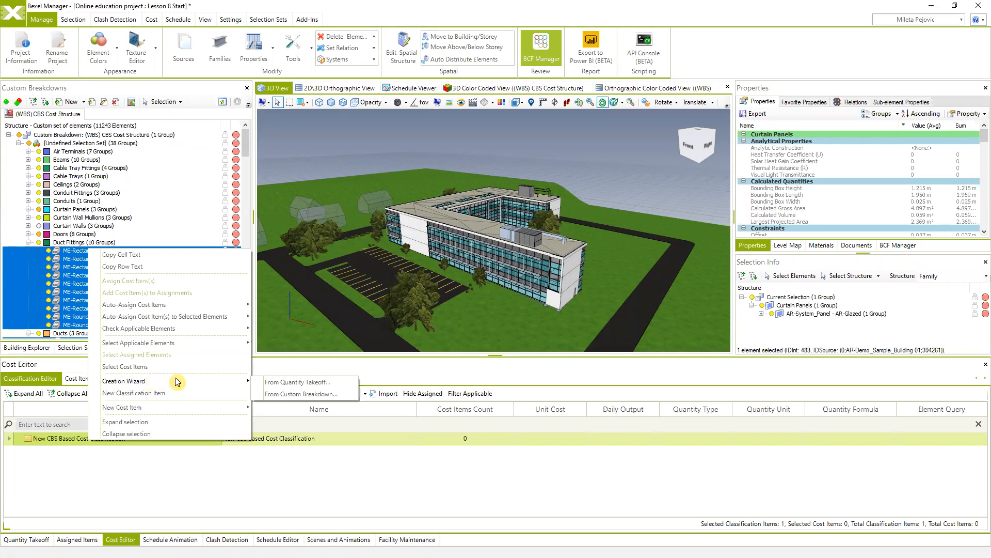
pyautogui.click(313, 394)
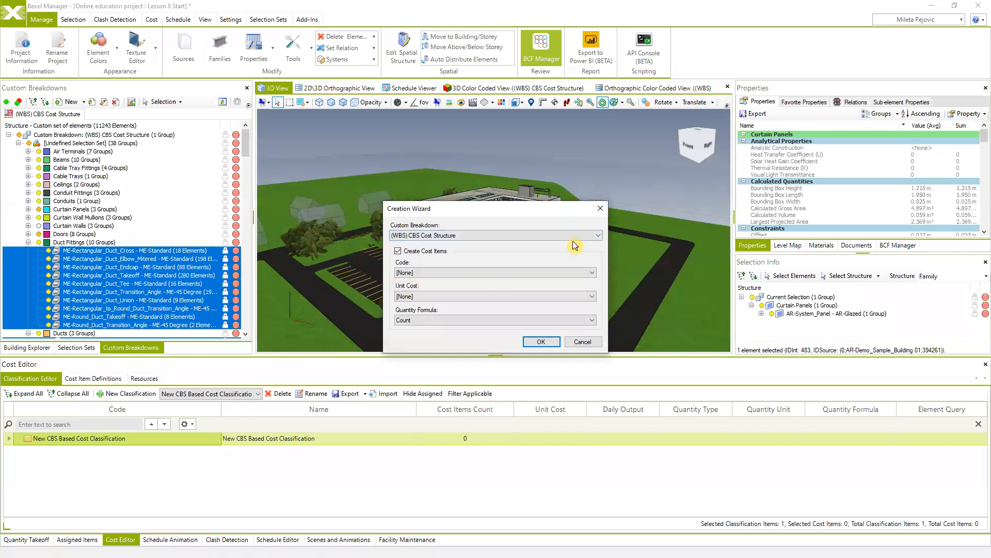
pyautogui.click(598, 236)
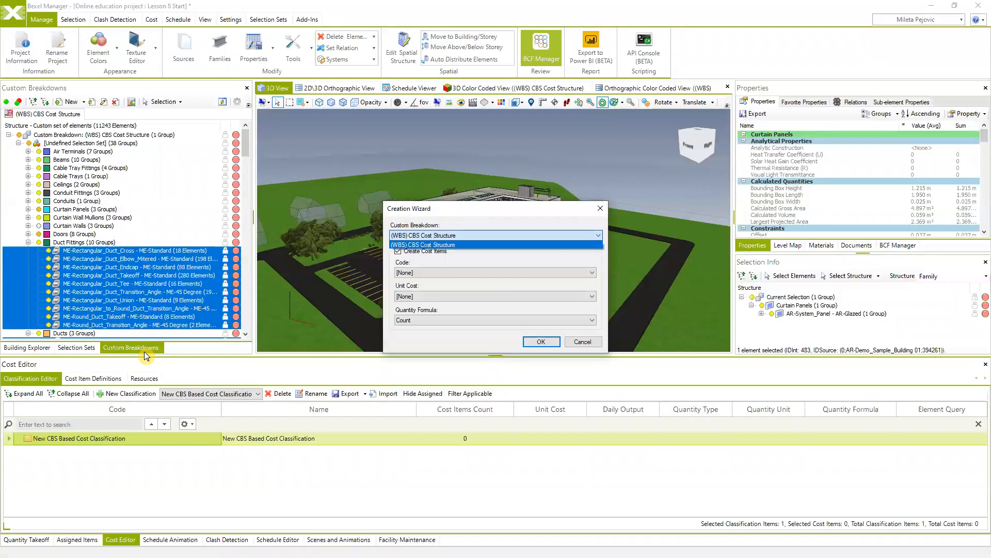
pyautogui.click(507, 233)
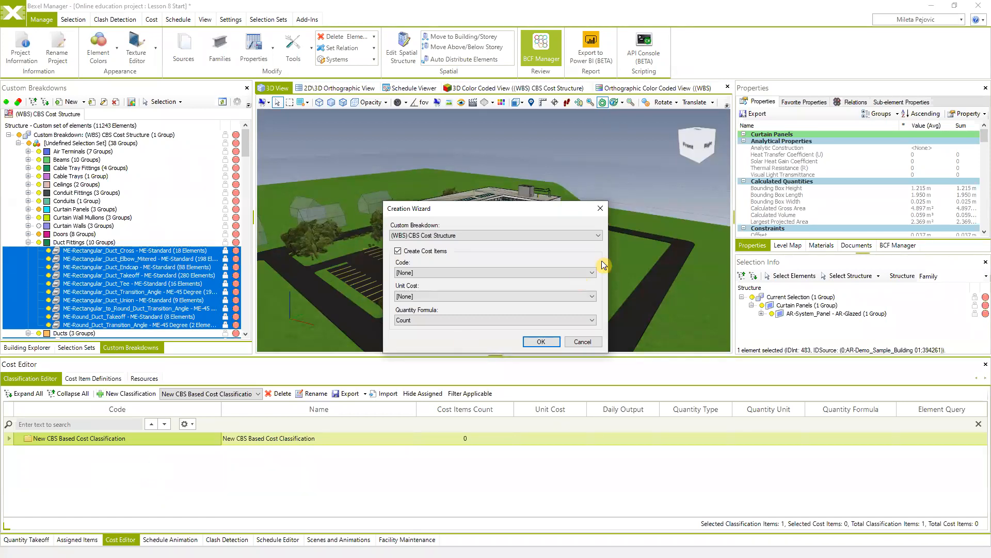
pyautogui.click(599, 237)
pyautogui.click(566, 245)
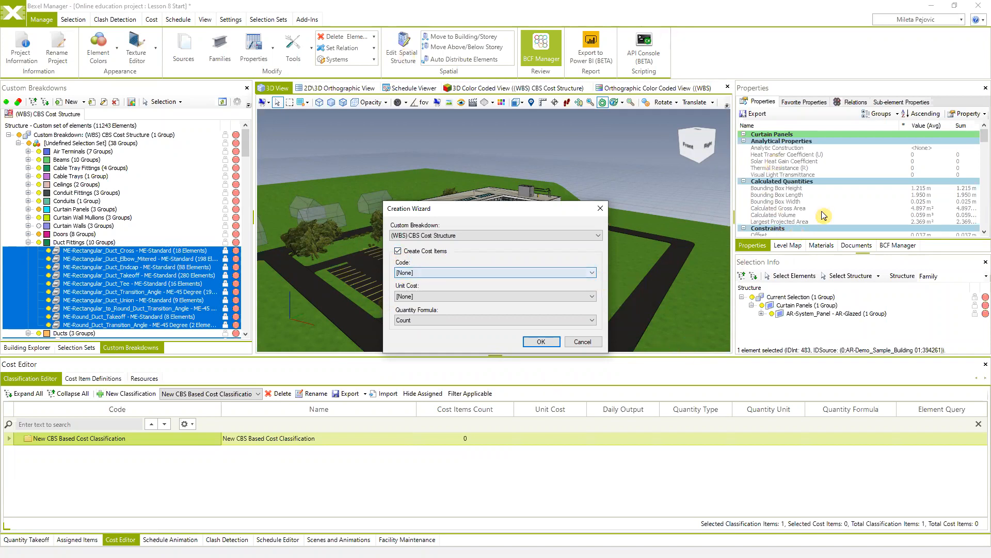
# Browse the properties offered for the cost item code and set Code to [Outline level]
pyautogui.moveTo(519, 209); pyautogui.dragTo(478, 204)
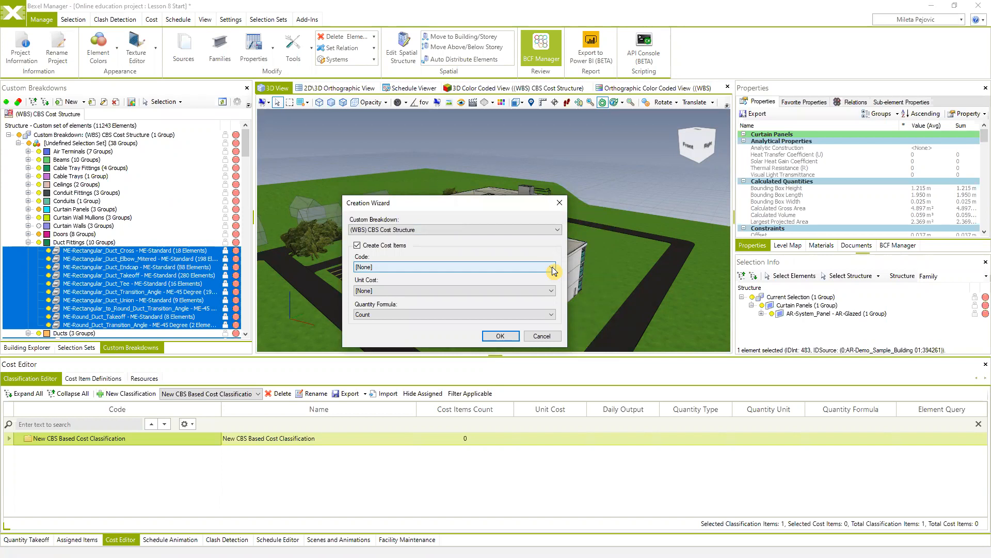
pyautogui.click(553, 270)
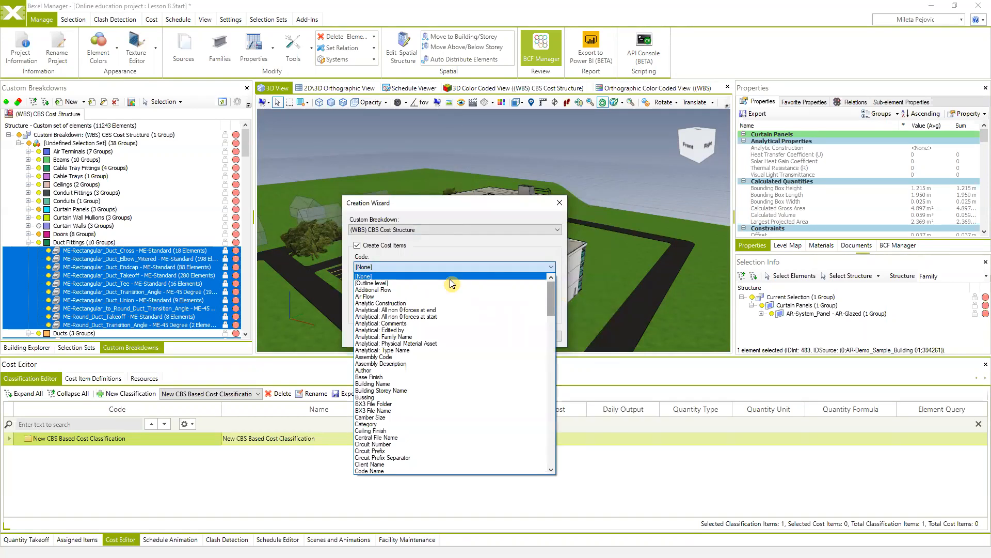
pyautogui.moveTo(551, 289); pyautogui.dragTo(550, 460)
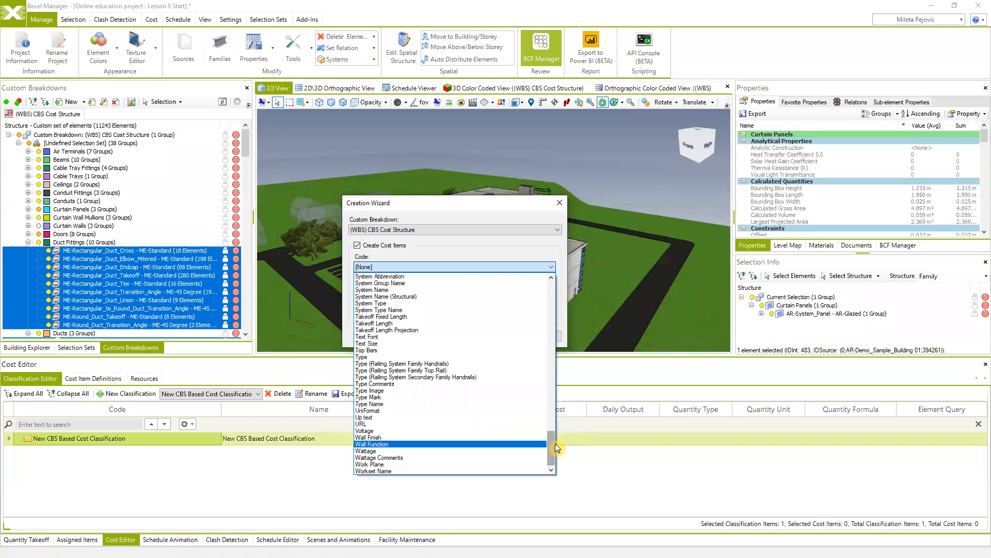
pyautogui.moveTo(551, 439); pyautogui.dragTo(555, 261)
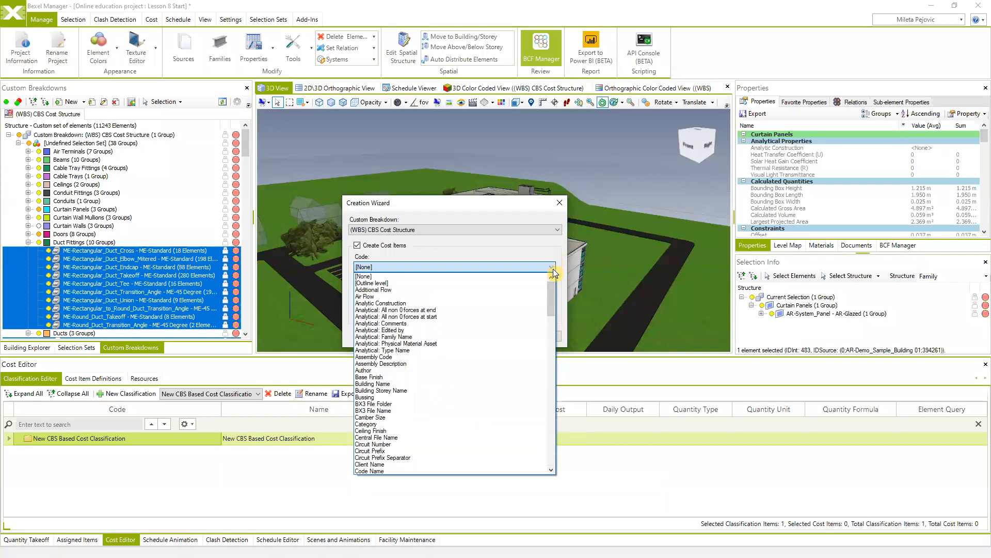
pyautogui.click(398, 283)
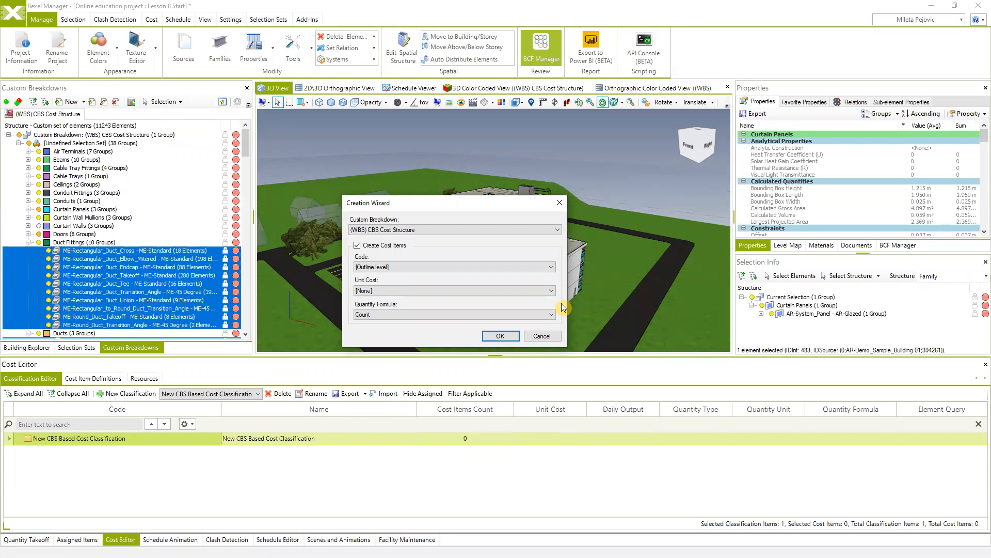
# Review the wizard's Code setting and browse the properties available for Unit Cost without choosing one
pyautogui.click(377, 267)
pyautogui.click(394, 292)
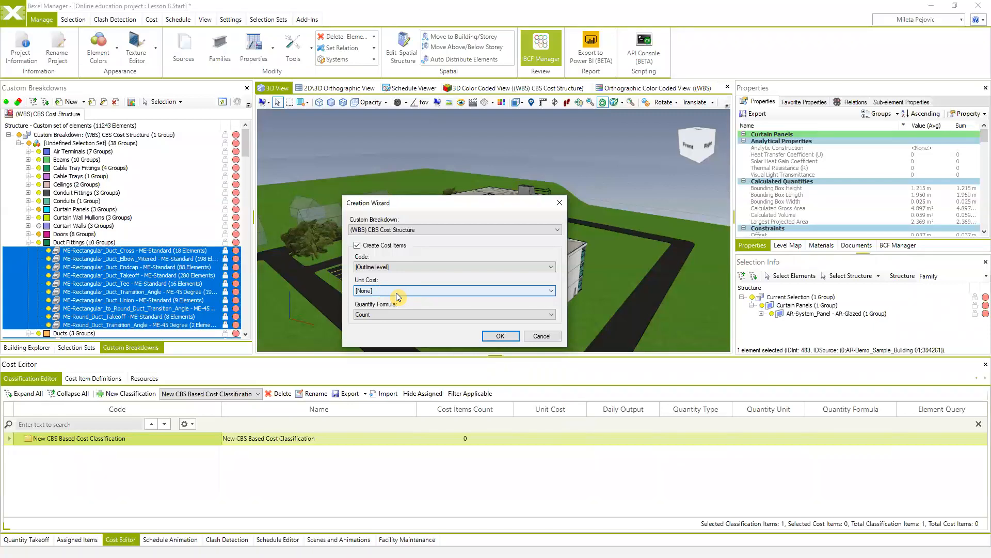
pyautogui.click(359, 267)
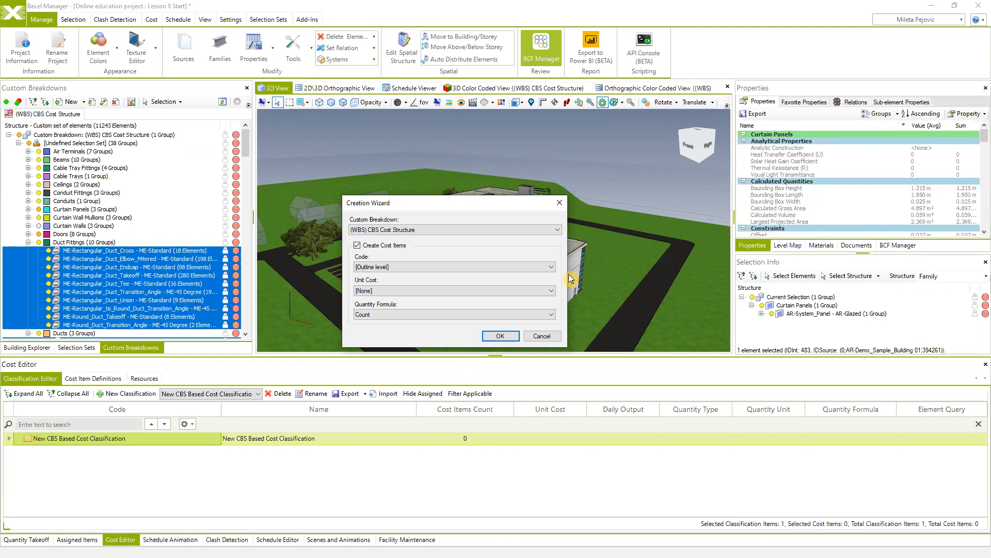
pyautogui.click(553, 290)
pyautogui.moveTo(551, 311)
pyautogui.mouseDown()
pyautogui.moveTo(552, 489)
pyautogui.moveTo(545, 310)
pyautogui.moveTo(555, 395)
pyautogui.moveTo(556, 340)
pyautogui.moveTo(558, 480)
pyautogui.moveTo(553, 320)
pyautogui.mouseUp()
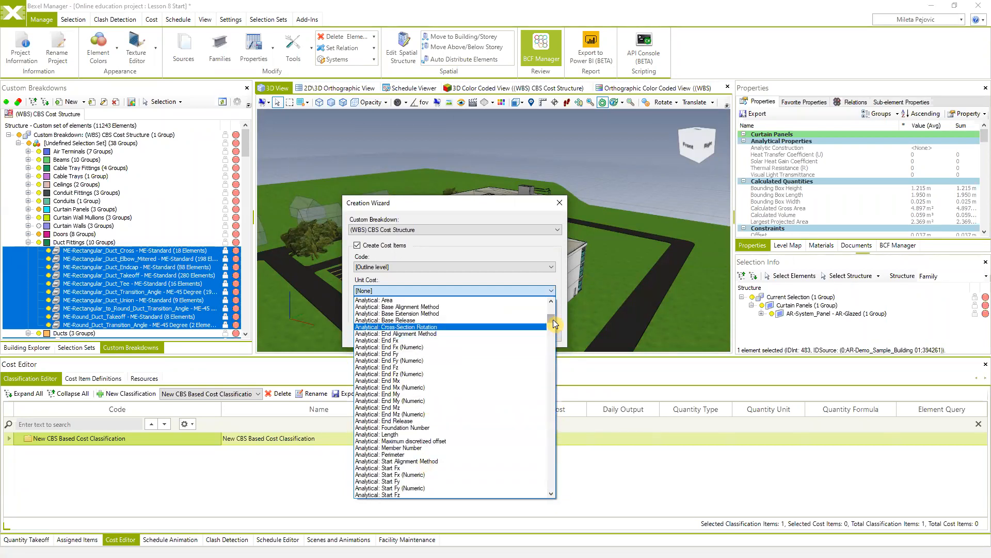
pyautogui.scroll(-12, 419, 384)
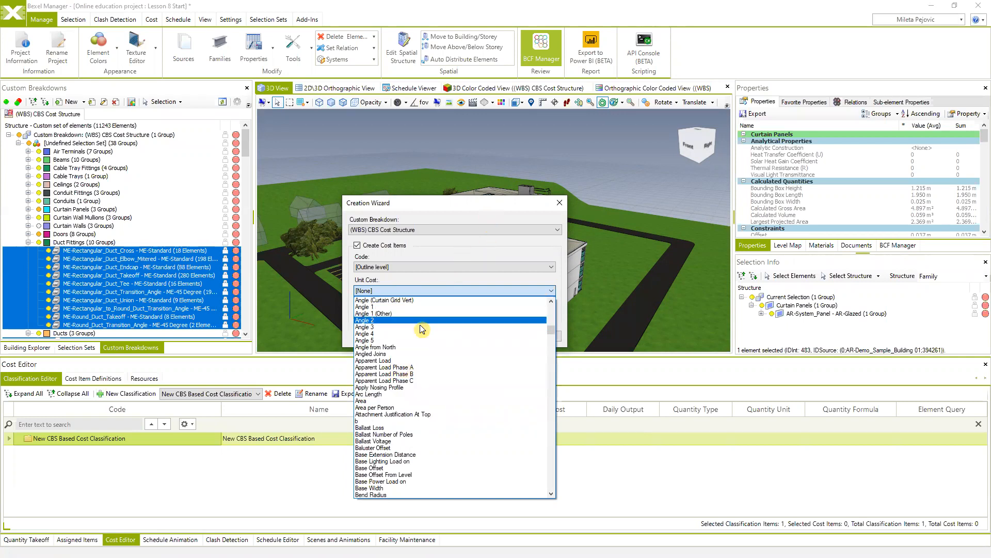
pyautogui.click(482, 213)
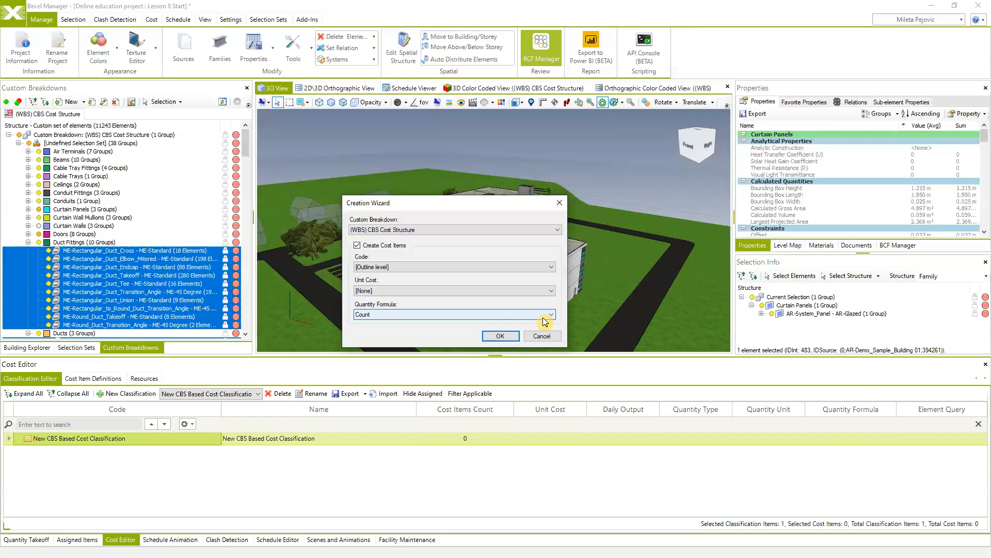
# Set the Quantity Formula to None and generate the classification and cost items from the custom breakdown
pyautogui.click(555, 313)
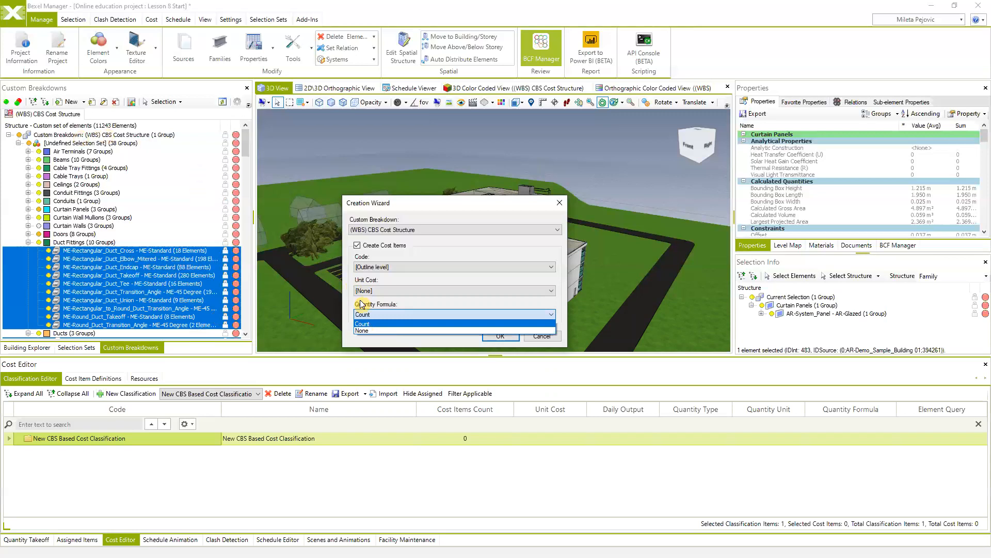
pyautogui.click(364, 329)
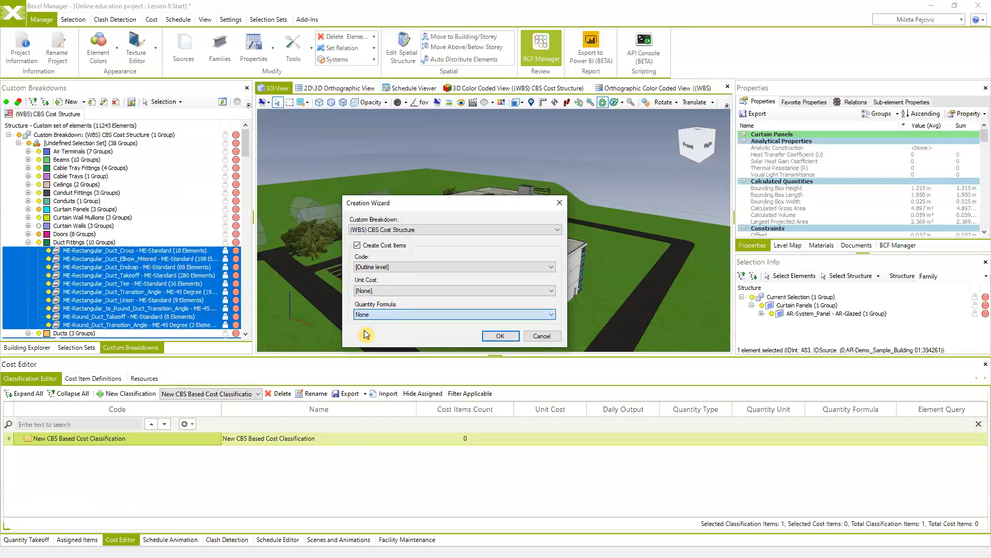
pyautogui.click(551, 313)
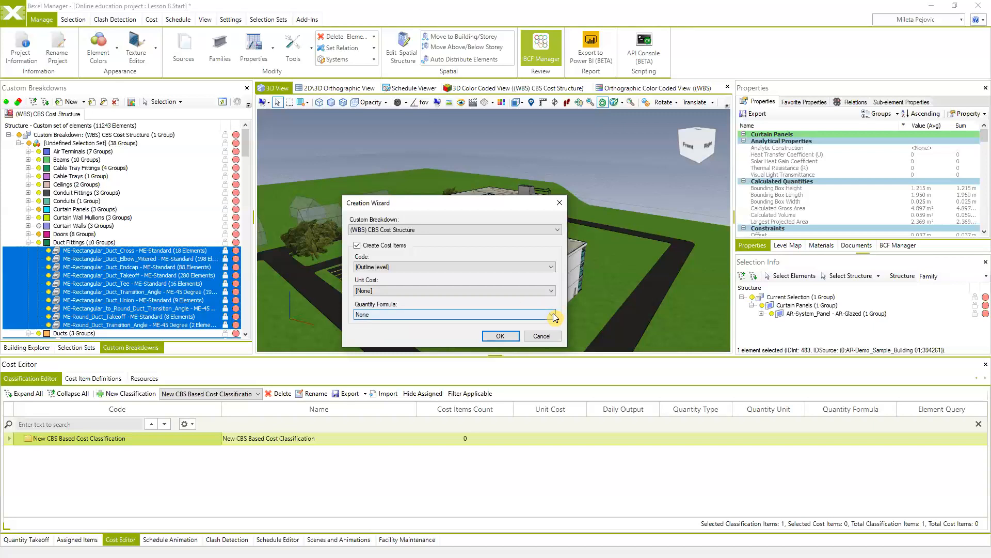
pyautogui.click(424, 330)
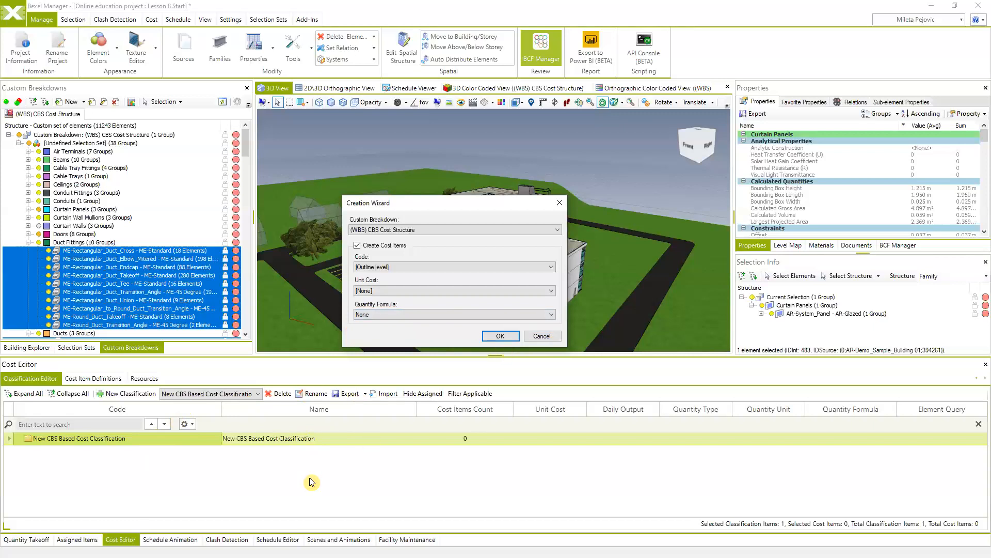
pyautogui.click(500, 336)
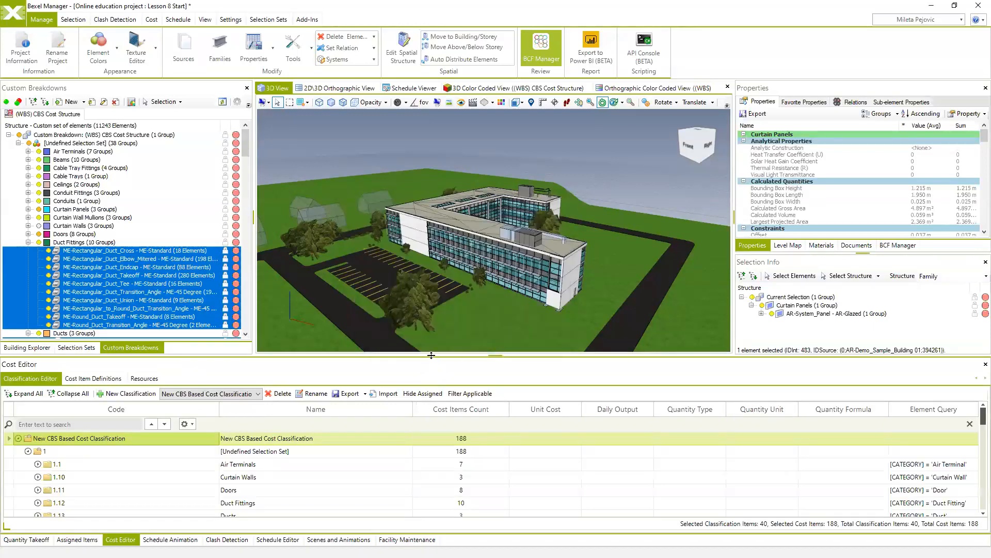
# Enlarge the Cost Editor and examine the category groups generated under item 1 of the New CBS Based Cost Classification
pyautogui.moveTo(433, 356); pyautogui.dragTo(441, 288)
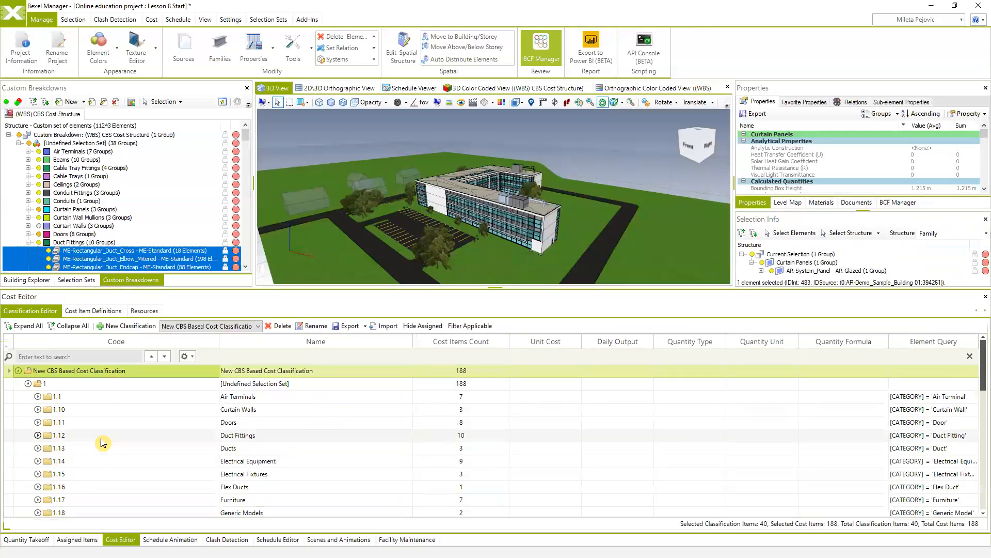
pyautogui.click(28, 384)
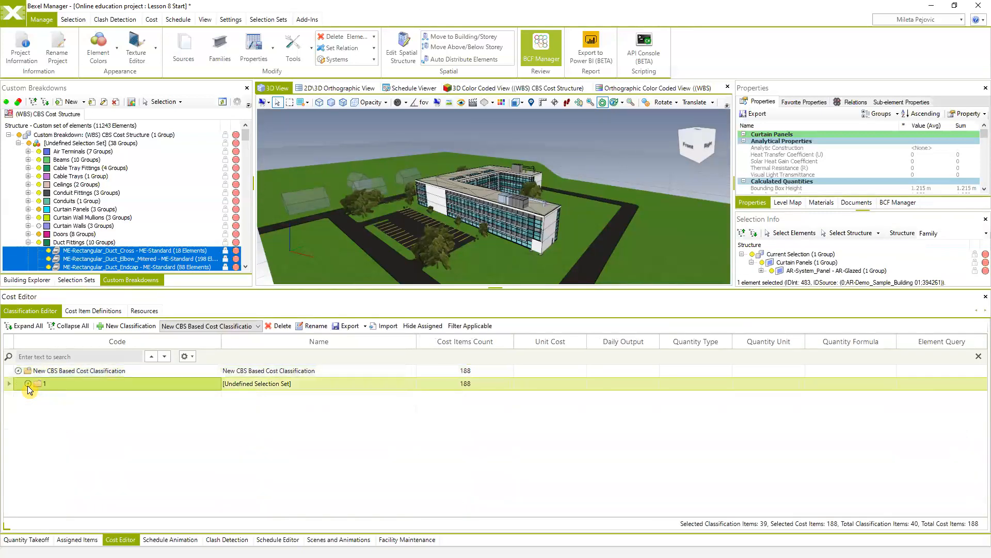
pyautogui.click(27, 384)
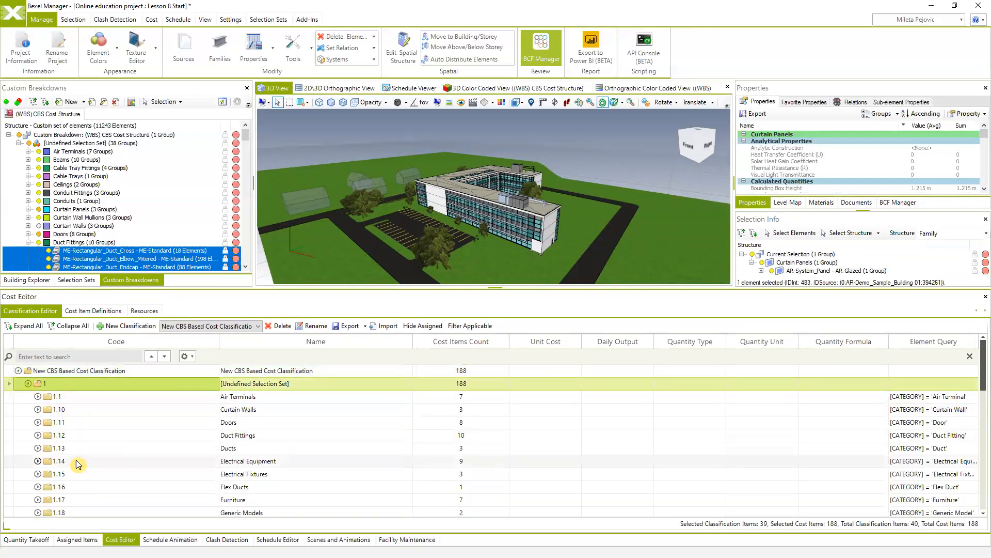
pyautogui.scroll(-3, 77, 466)
pyautogui.scroll(-3, 78, 466)
pyautogui.scroll(6, 77, 466)
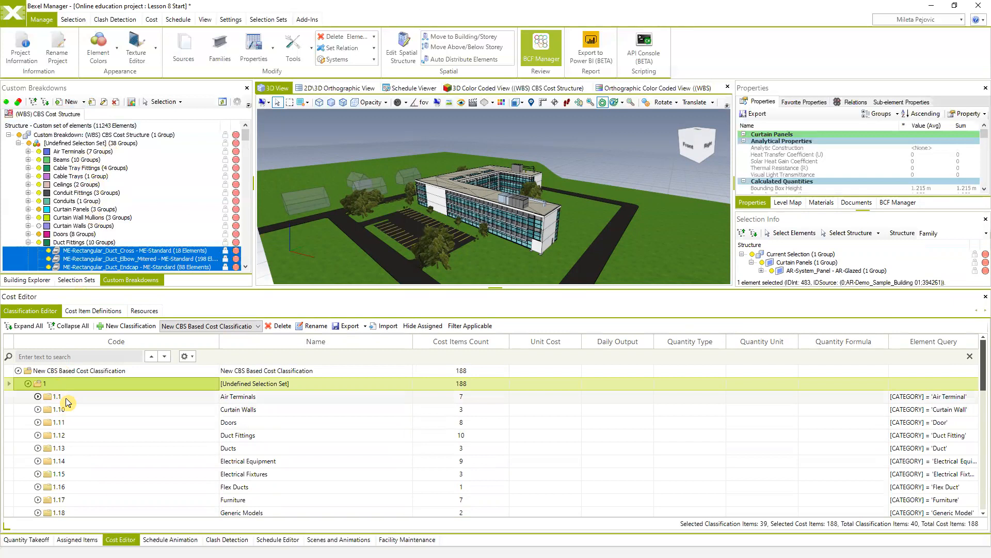
# Examine the cost items inside the Air Terminals group 1.1, then collapse it and return to the category list
pyautogui.click(39, 397)
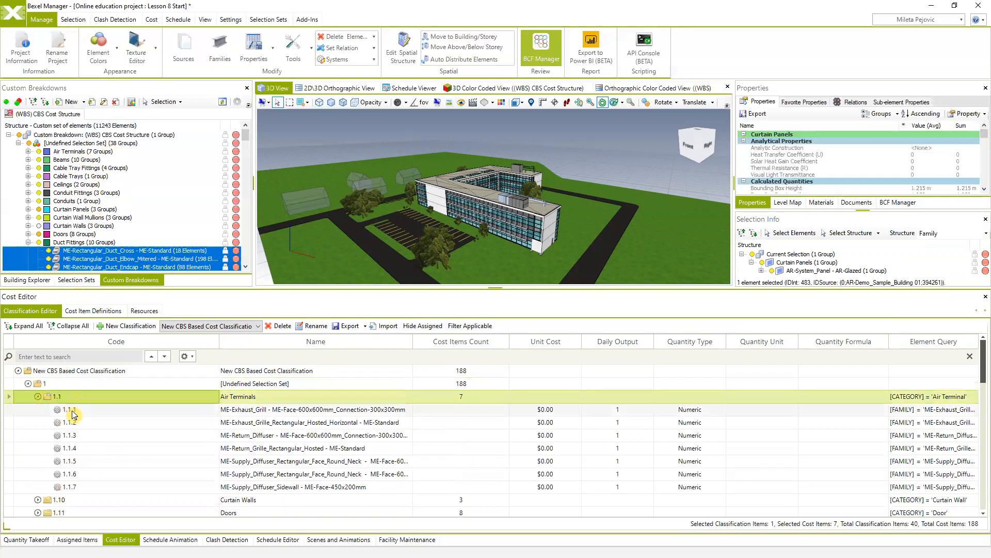
pyautogui.click(86, 410)
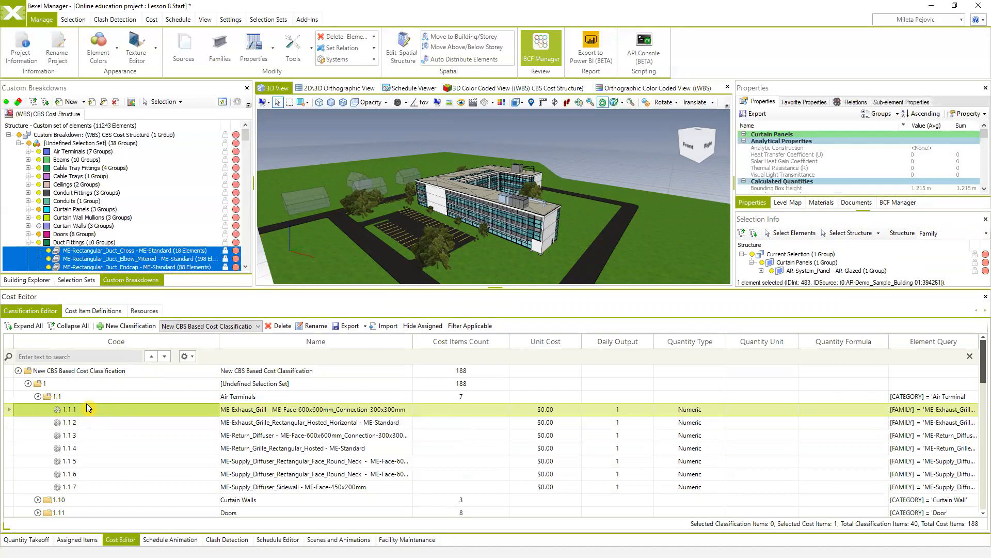
pyautogui.click(38, 396)
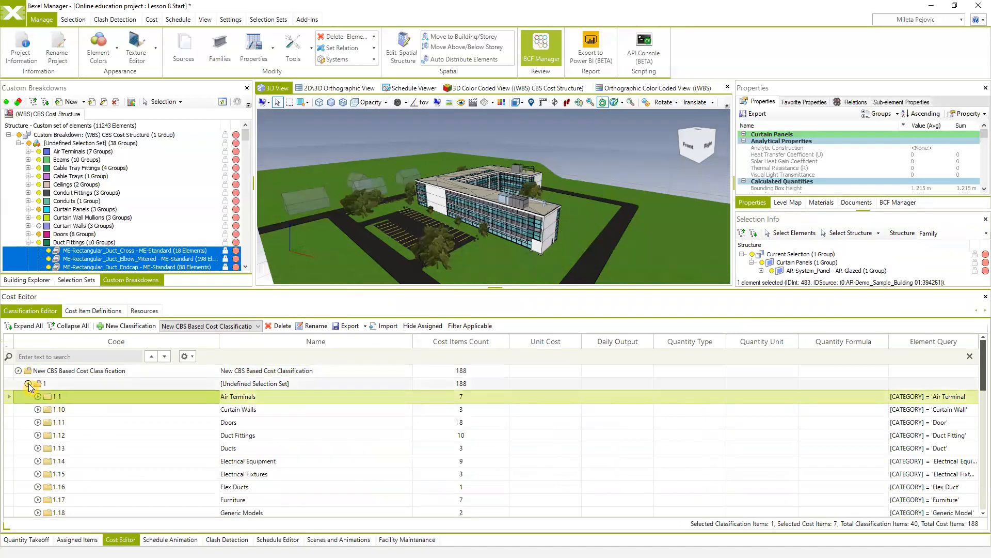
pyautogui.click(28, 384)
pyautogui.click(28, 383)
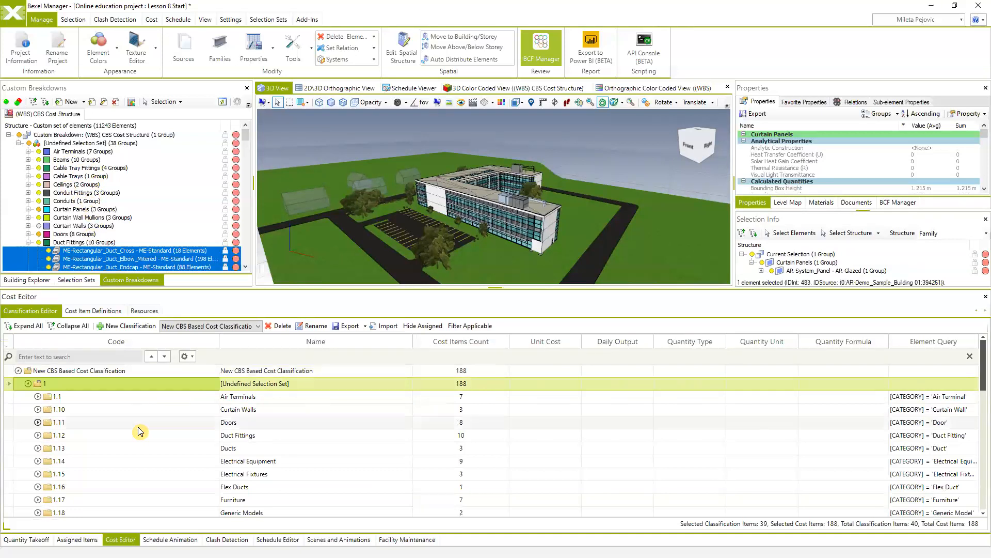
# Look through the remaining category groups and expand Electrical Fixtures 1.15 to examine its first cost item
pyautogui.scroll(-5, 125, 428)
pyautogui.scroll(-4, 127, 432)
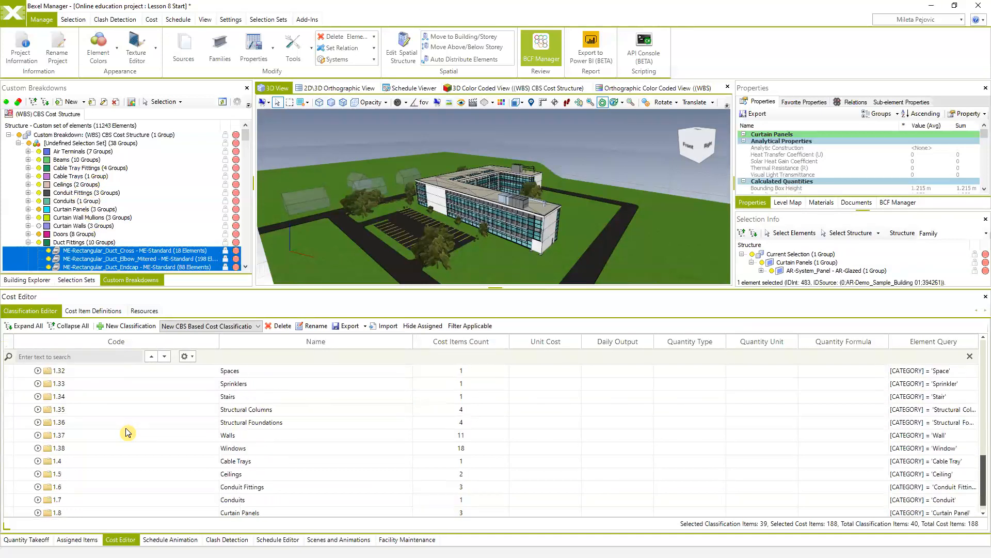
pyautogui.scroll(6, 127, 432)
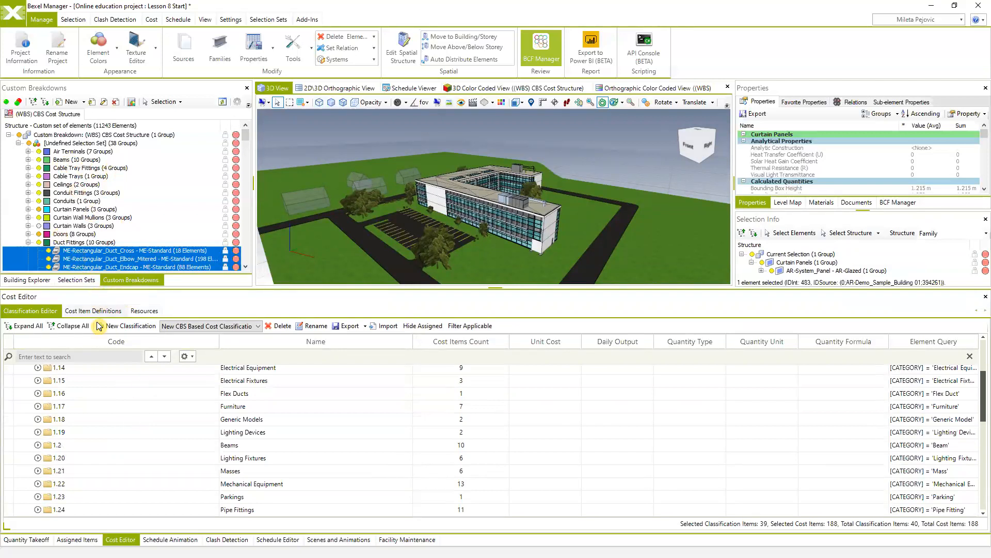
pyautogui.click(37, 380)
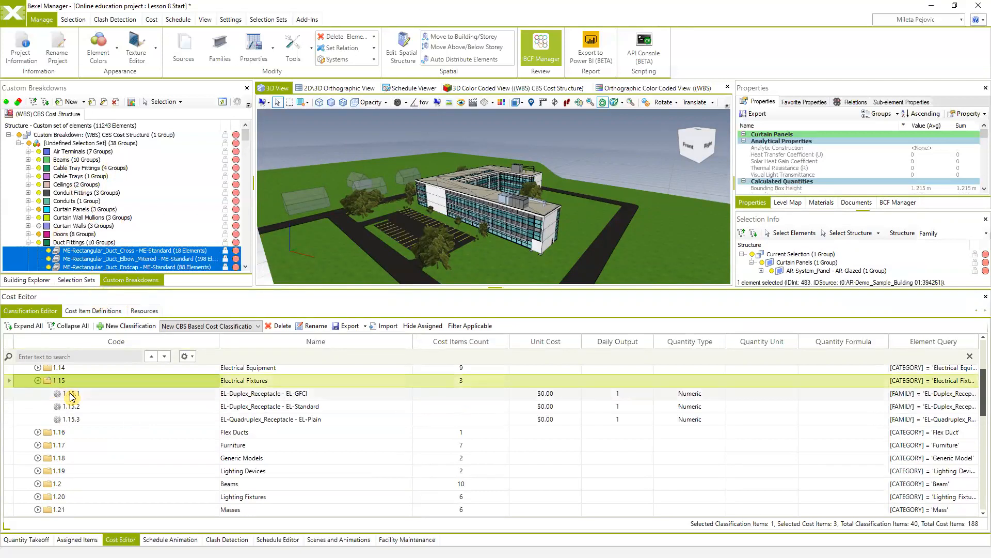
pyautogui.click(73, 395)
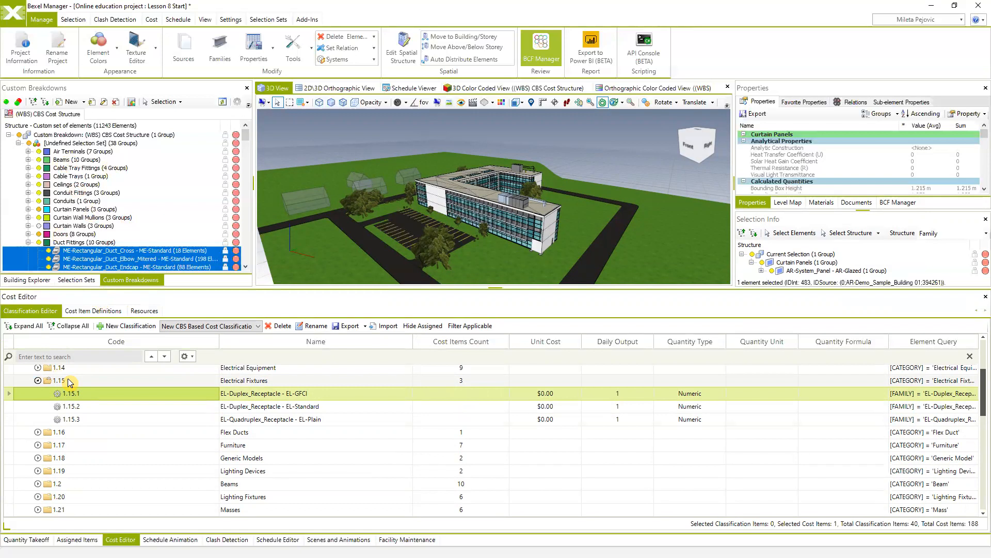
# Expand Curtain Panels in the custom breakdown and compare its family-level structure with the Electrical Fixtures cost items
pyautogui.click(28, 210)
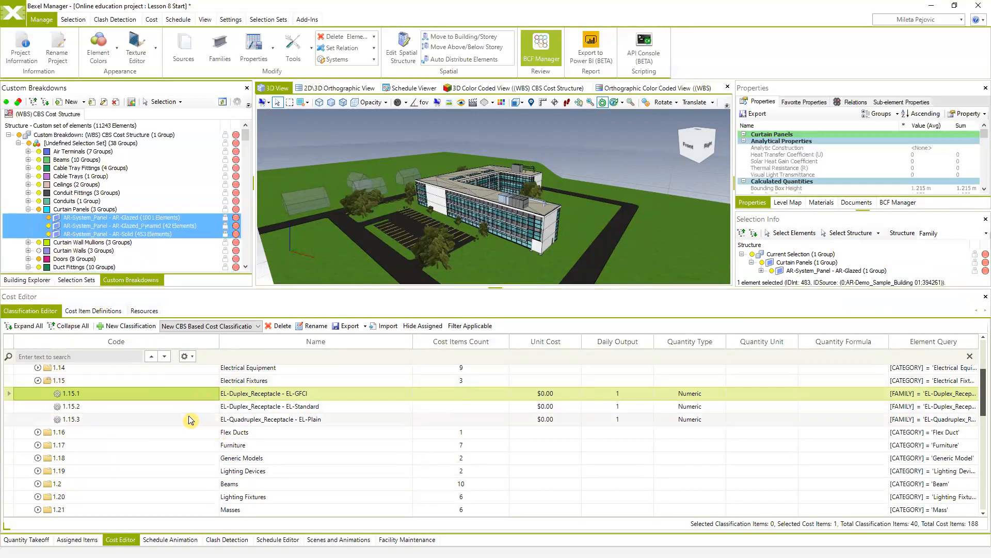
pyautogui.click(119, 407)
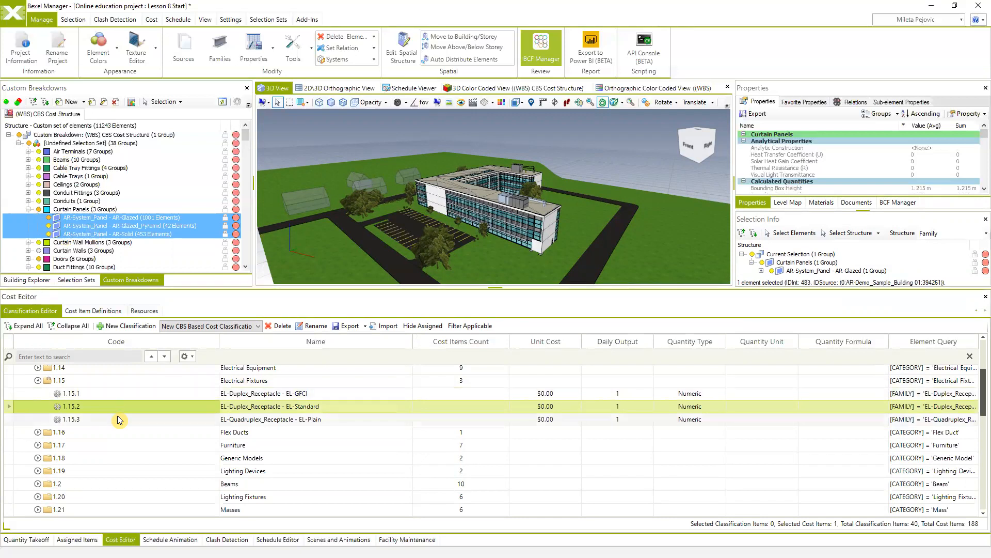
pyautogui.click(117, 416)
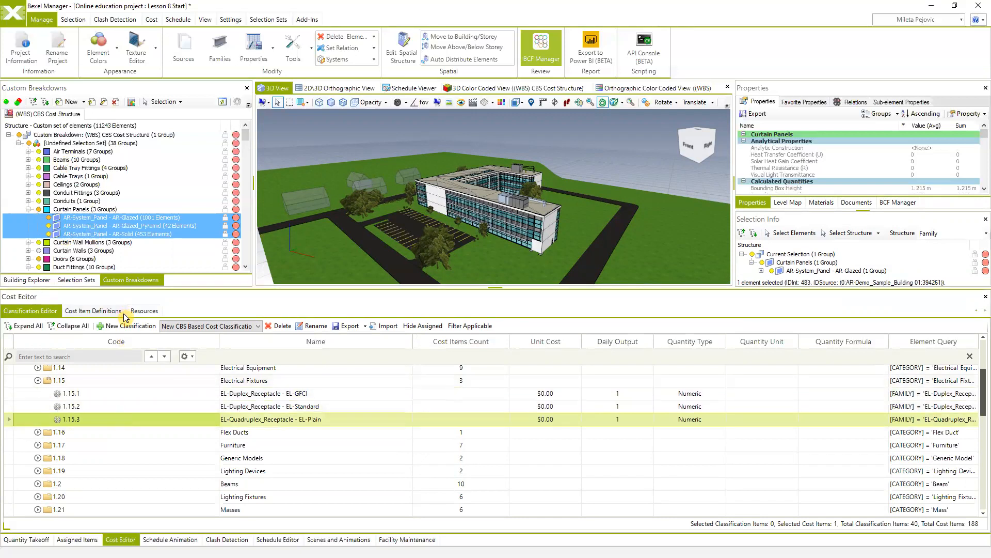
pyautogui.click(131, 394)
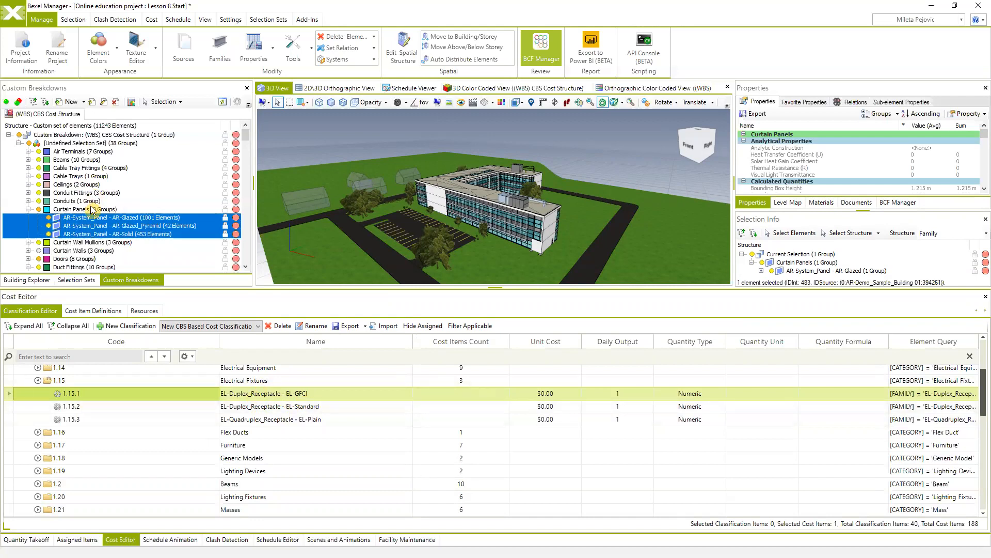
# Collapse Curtain Panels and expand Conduit Fittings in the custom breakdown, checking its groups against the classification's Cost Items Count column
pyautogui.scroll(-6, 88, 206)
pyautogui.scroll(6, 98, 222)
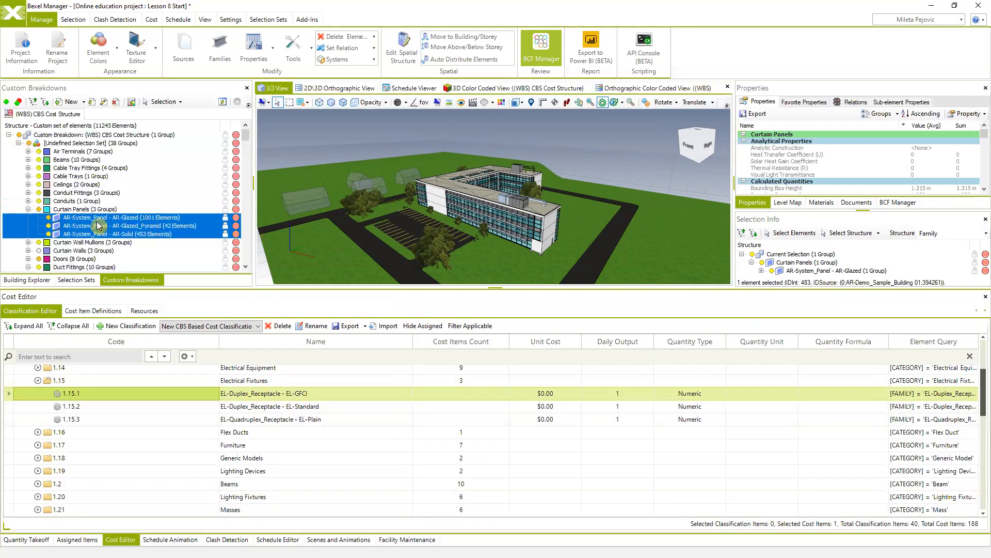
pyautogui.click(28, 209)
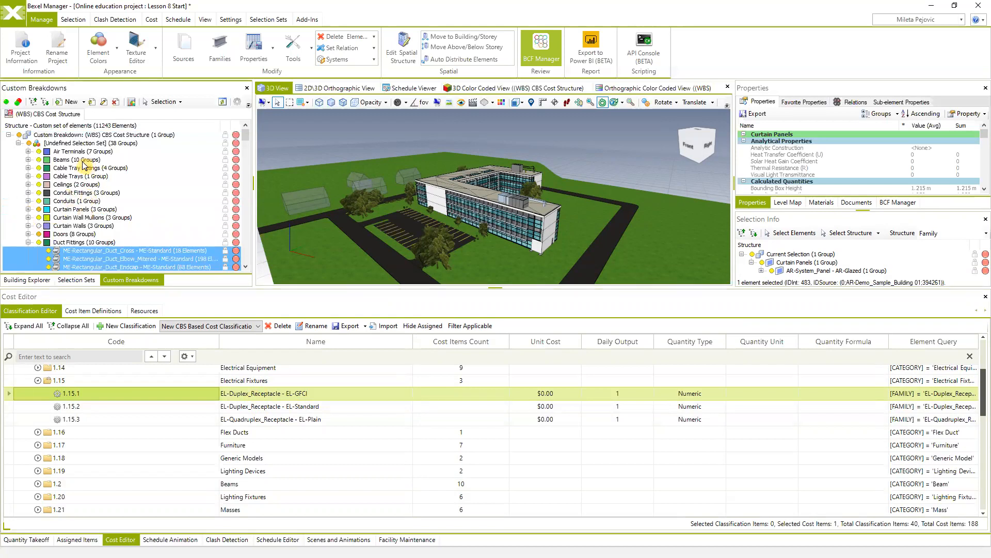
pyautogui.click(28, 193)
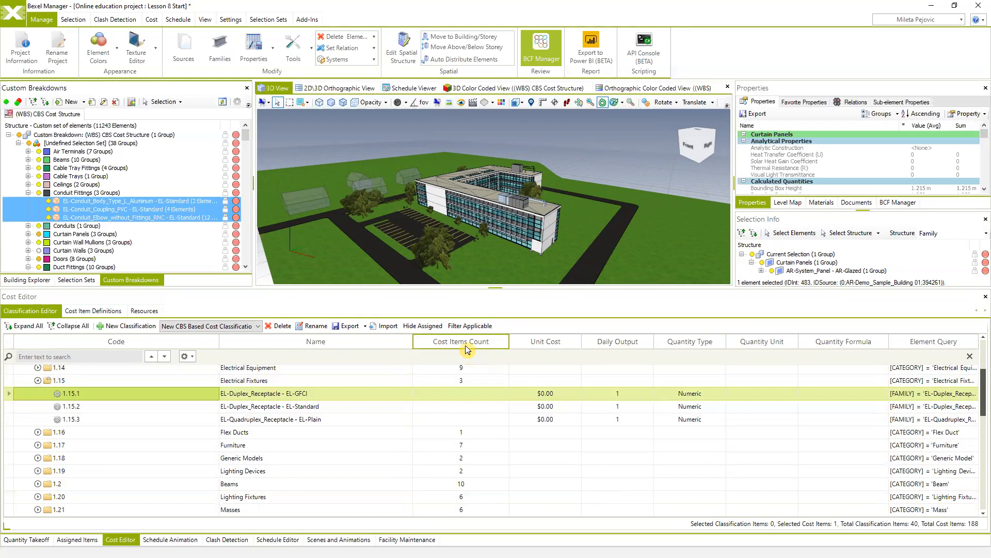
pyautogui.scroll(-2, 460, 408)
pyautogui.scroll(2, 462, 454)
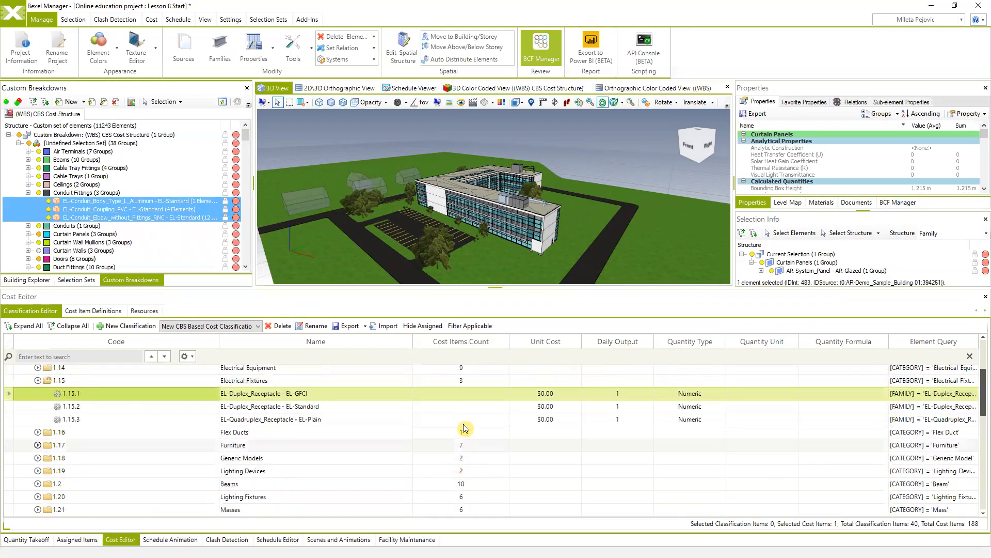
# Collapse Electrical Fixtures and expand the Flex Ducts, Furniture and Generic Models groups to examine their cost items
pyautogui.click(240, 382)
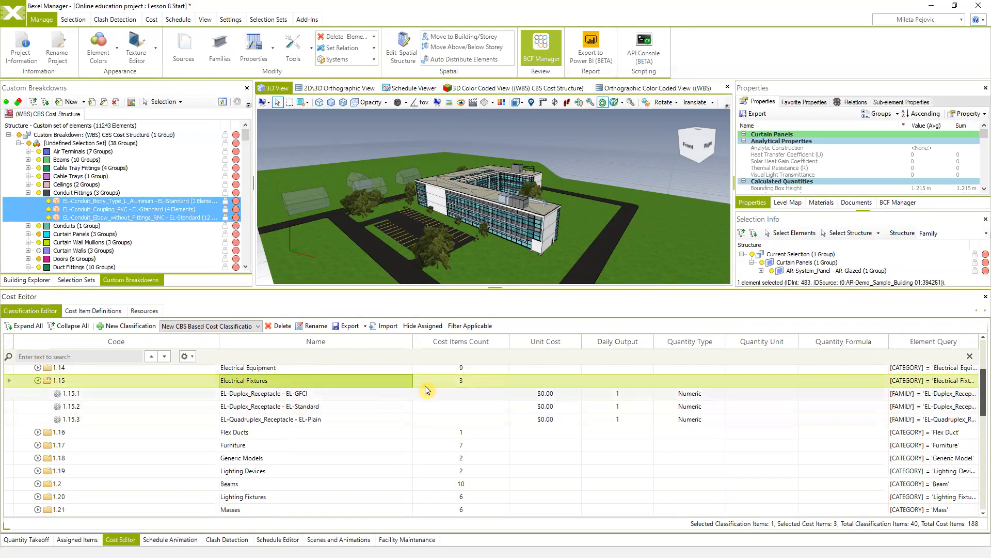
pyautogui.click(37, 381)
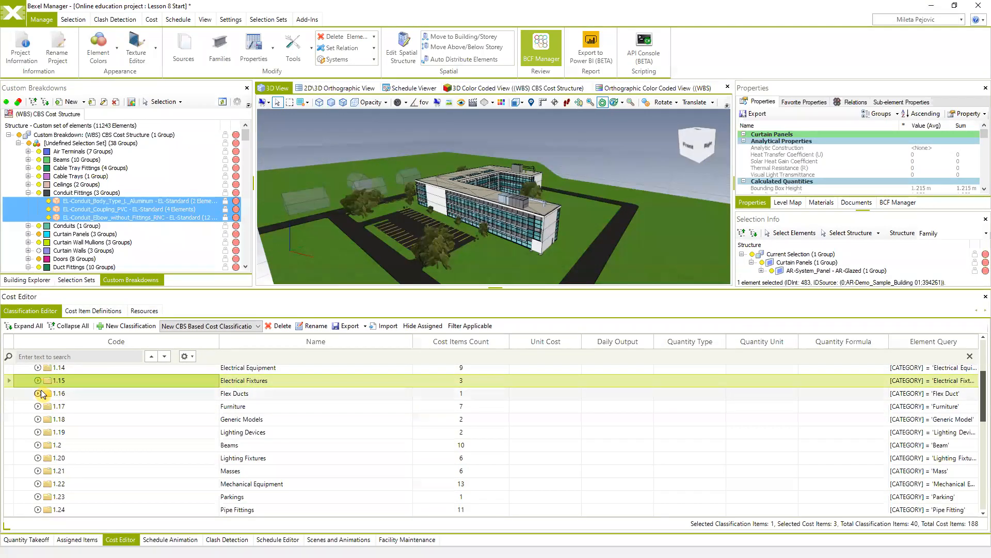
pyautogui.click(36, 394)
pyautogui.click(36, 393)
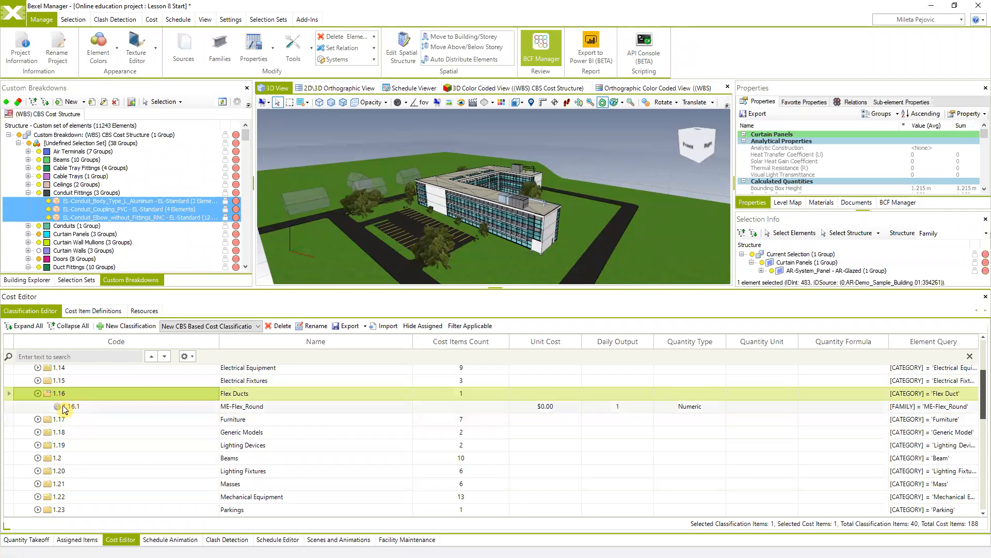
pyautogui.click(126, 406)
pyautogui.click(39, 420)
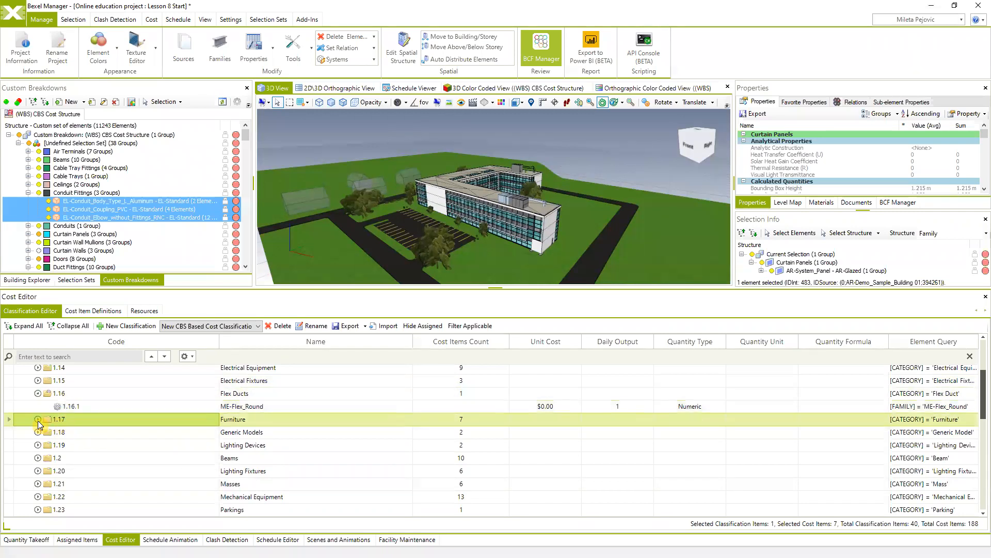
pyautogui.click(39, 420)
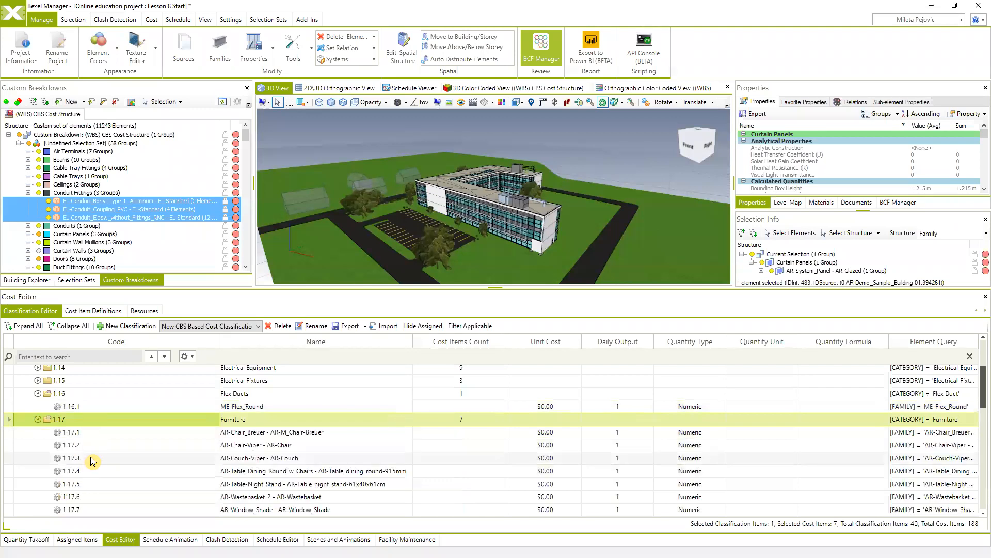
pyautogui.scroll(-2, 81, 454)
pyautogui.click(38, 406)
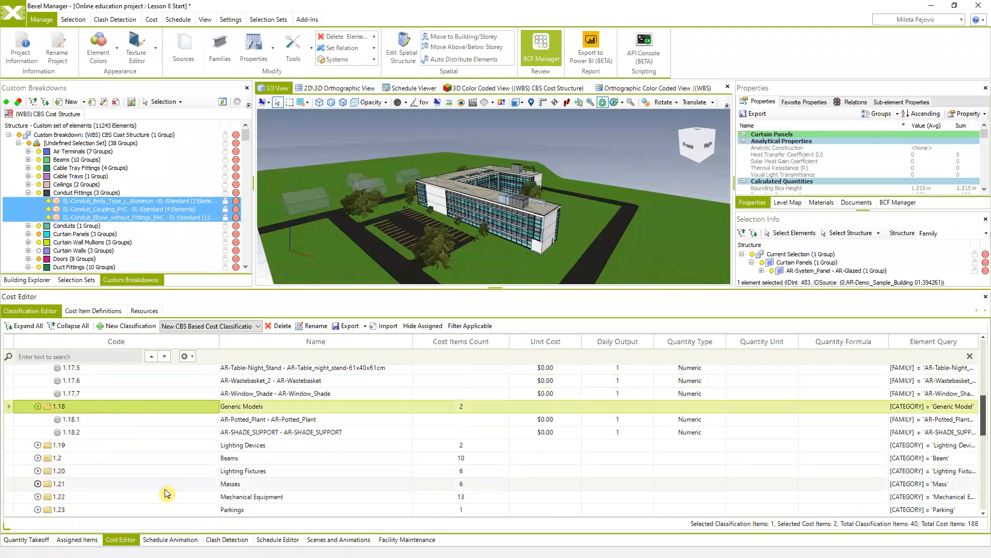
# Review the Unit Cost and Daily Output values of the generated cost items across the expanded groups
pyautogui.scroll(3, 534, 394)
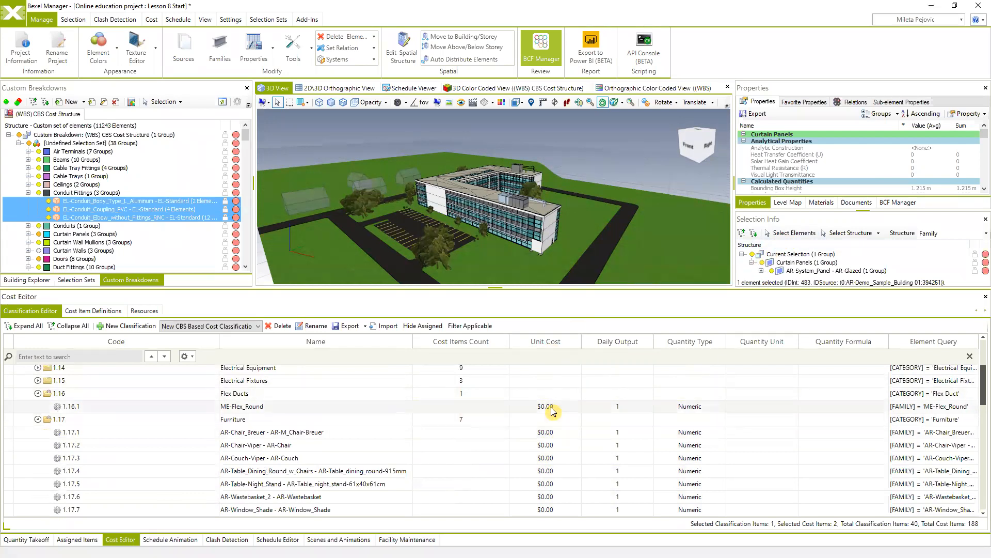
pyautogui.scroll(-5, 562, 458)
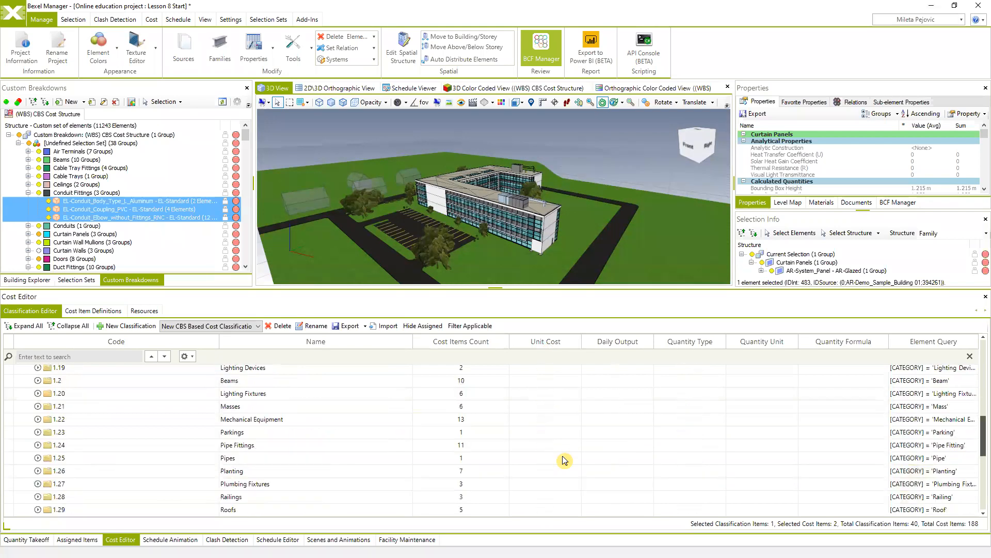
pyautogui.scroll(5, 564, 460)
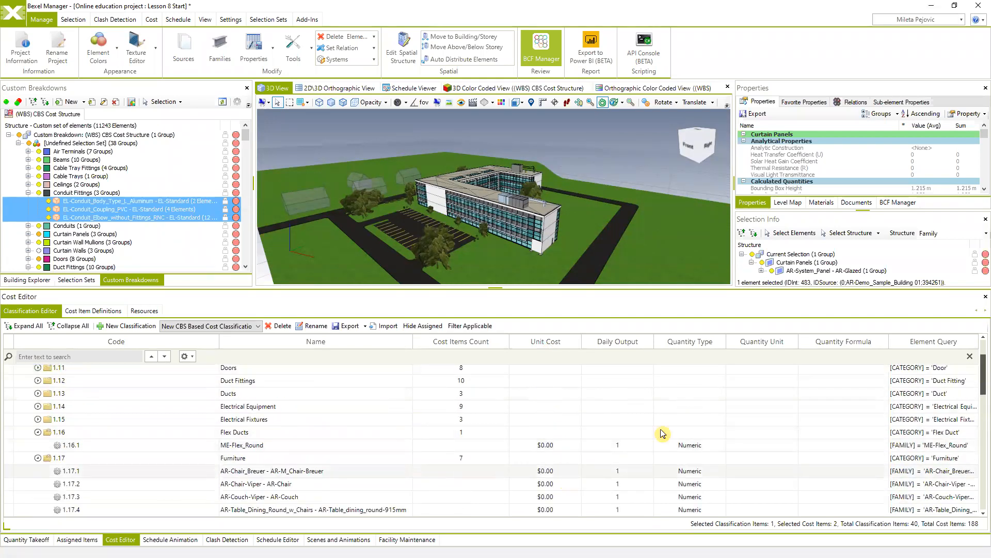
pyautogui.scroll(-4, 636, 447)
pyautogui.scroll(6, 635, 447)
pyautogui.scroll(-2, 635, 447)
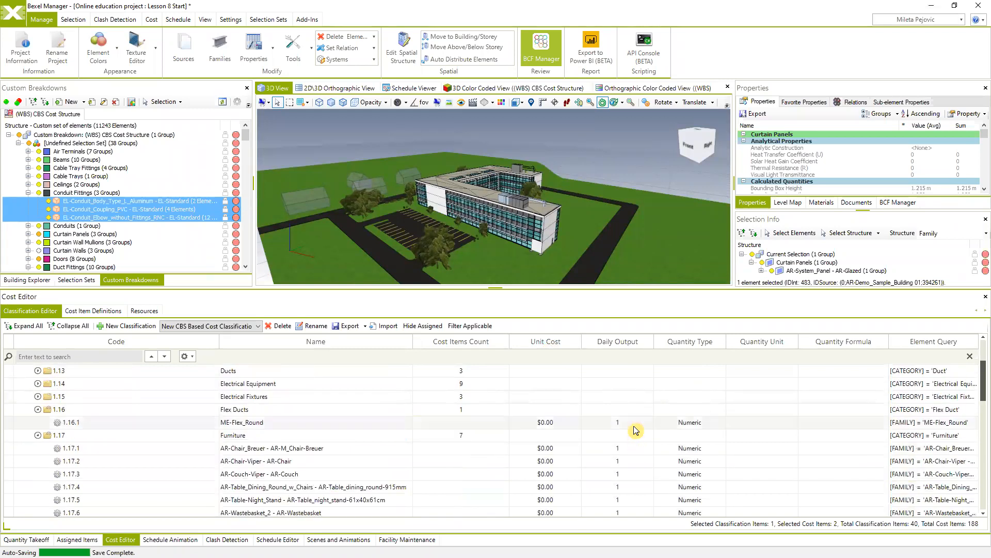
pyautogui.scroll(-5, 666, 413)
pyautogui.scroll(7, 684, 405)
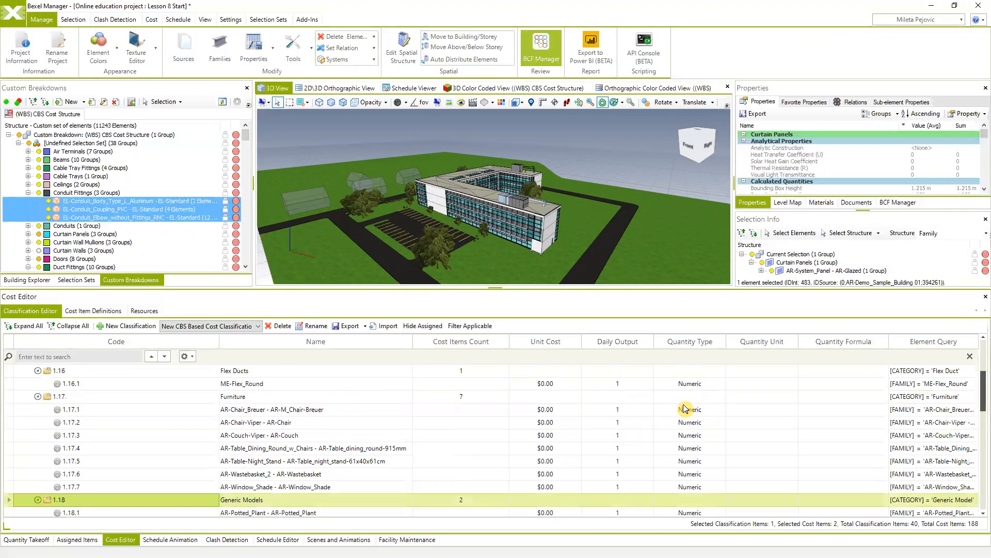
# Review the Quantity Type, Quantity Unit and Quantity Formula columns, checking the Quantity Type of the AR-Wastebasket cost item
pyautogui.scroll(-5, 686, 409)
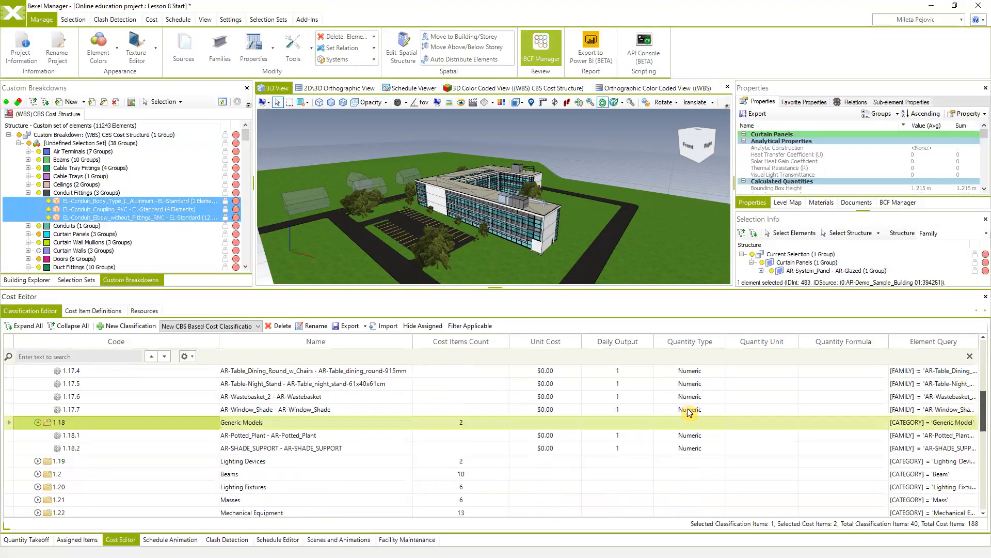
pyautogui.click(714, 396)
pyautogui.scroll(6, 700, 438)
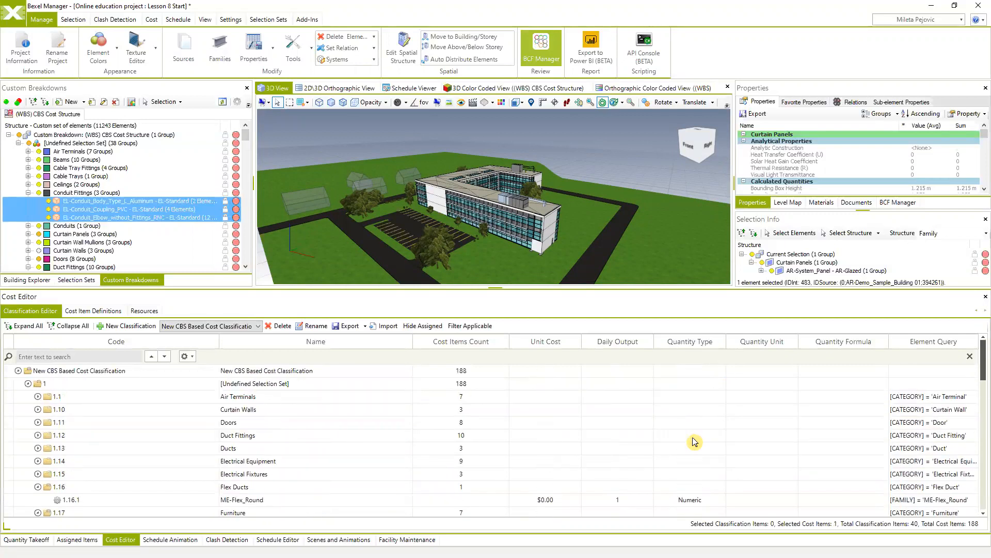
pyautogui.scroll(-4, 692, 501)
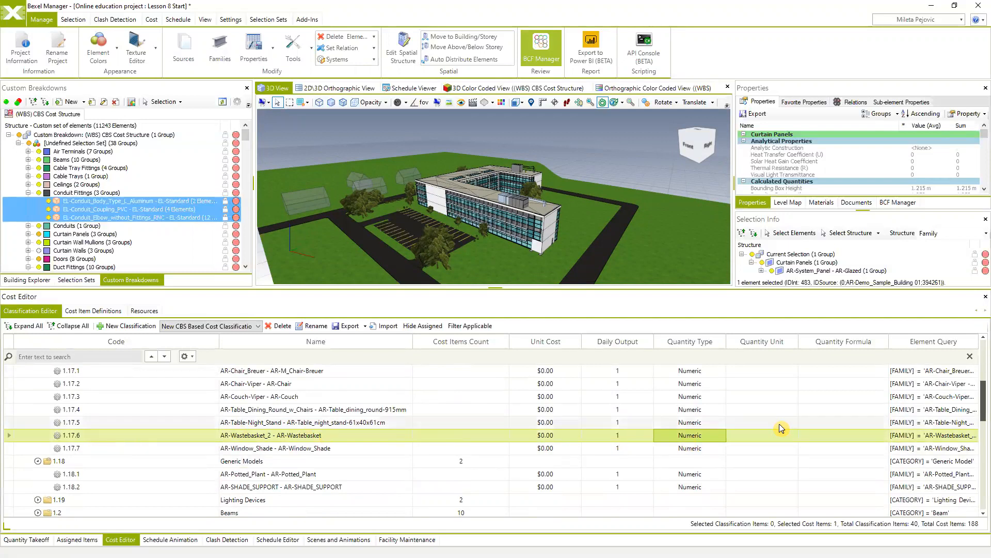
pyautogui.scroll(4, 765, 433)
pyautogui.scroll(-3, 765, 381)
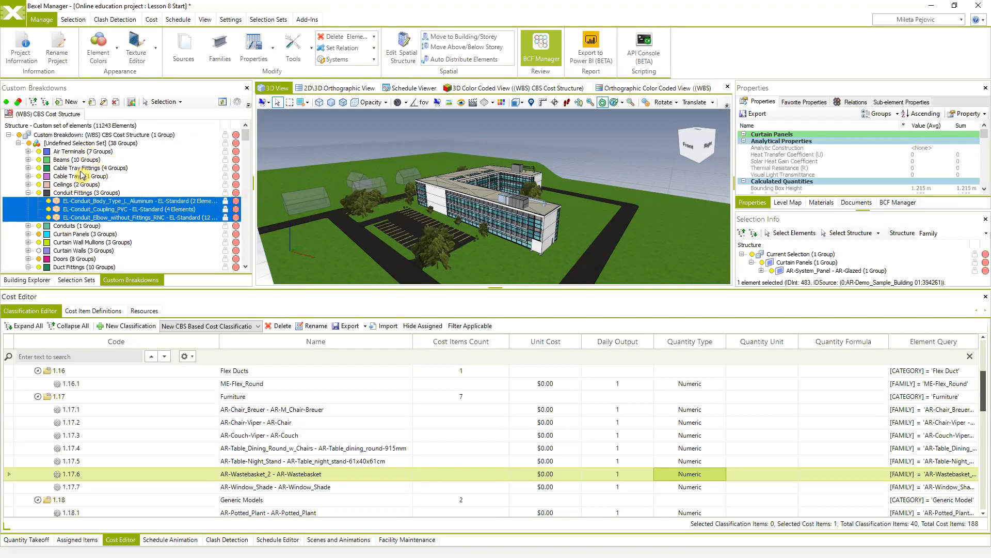
# Review the category and family grouping of the (WBS) CBS Cost Structure breakdown, comparing it with the Furniture and AR-Chair_Breuer element queries
pyautogui.click(18, 143)
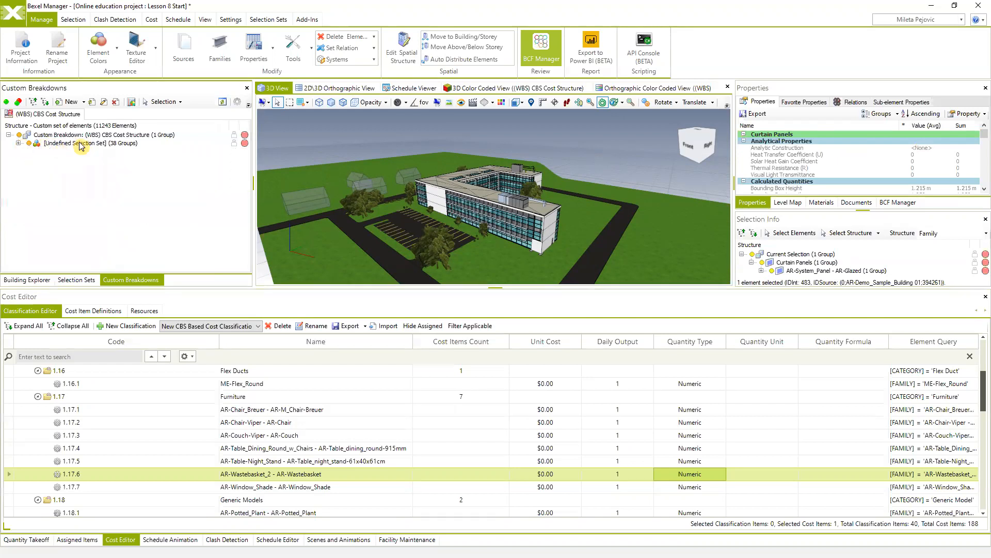
pyautogui.click(19, 143)
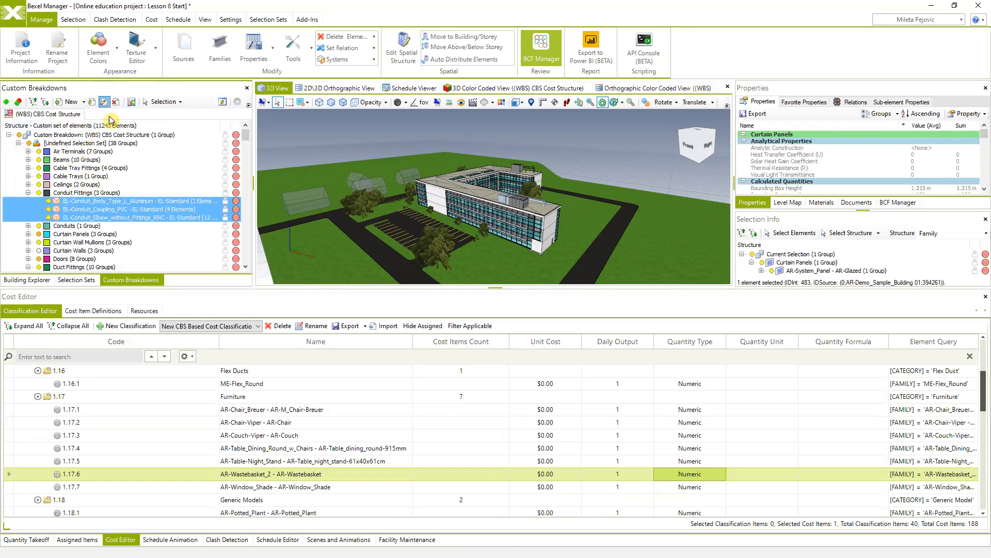
pyautogui.click(103, 101)
pyautogui.click(726, 154)
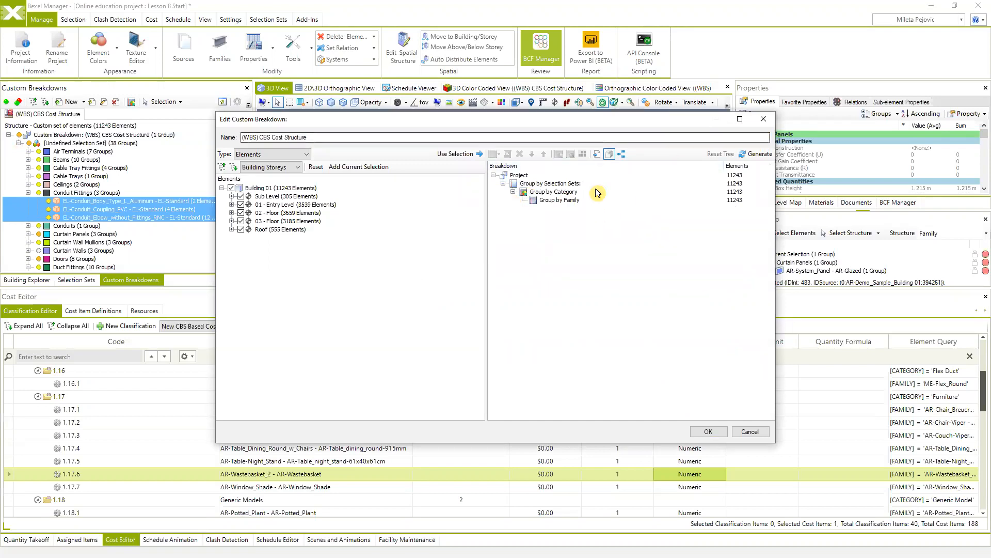
pyautogui.click(563, 194)
pyautogui.click(565, 200)
pyautogui.click(762, 120)
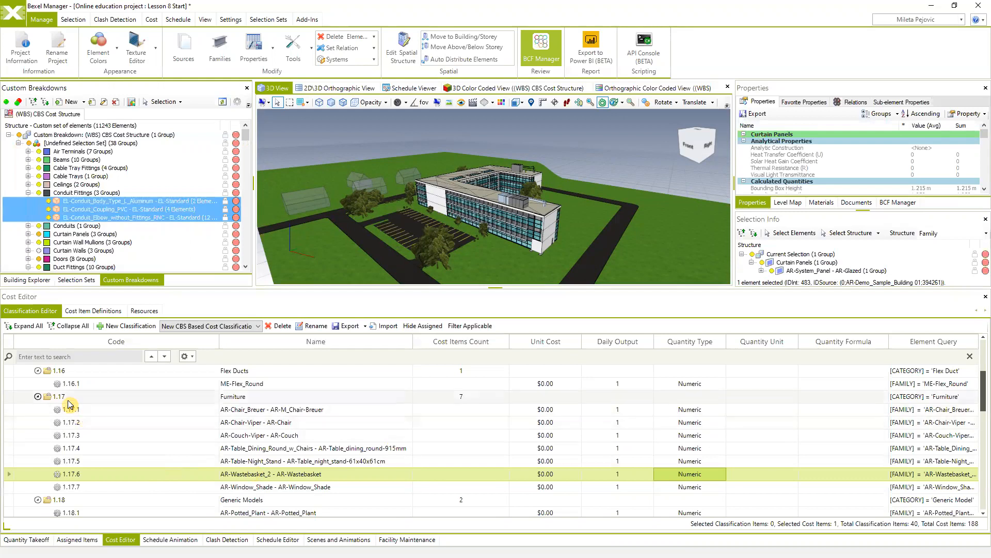
pyautogui.click(255, 398)
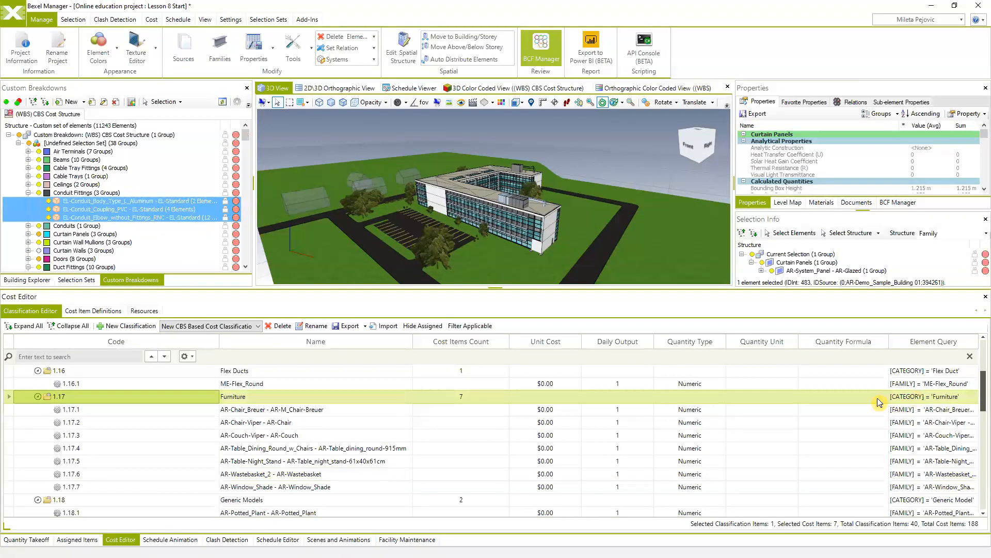
pyautogui.click(161, 412)
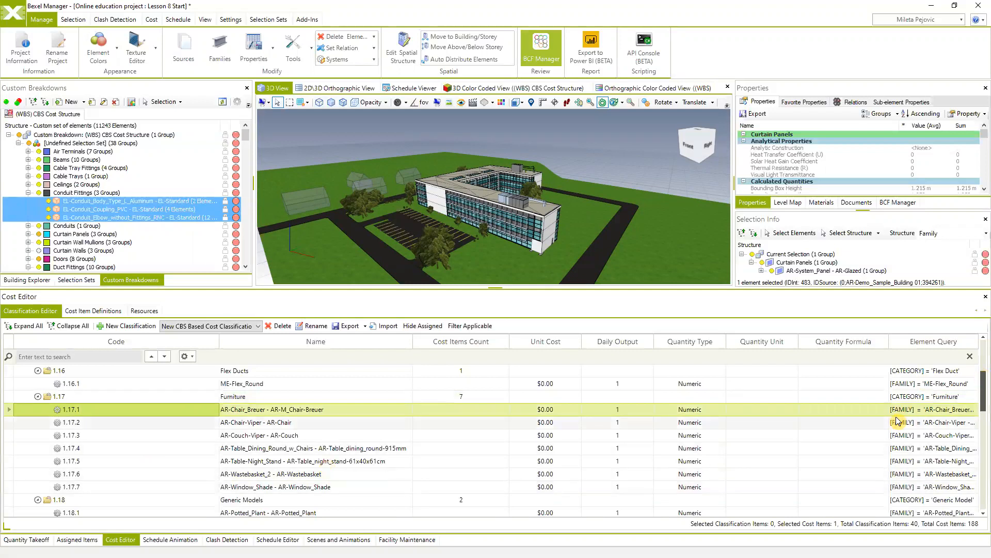
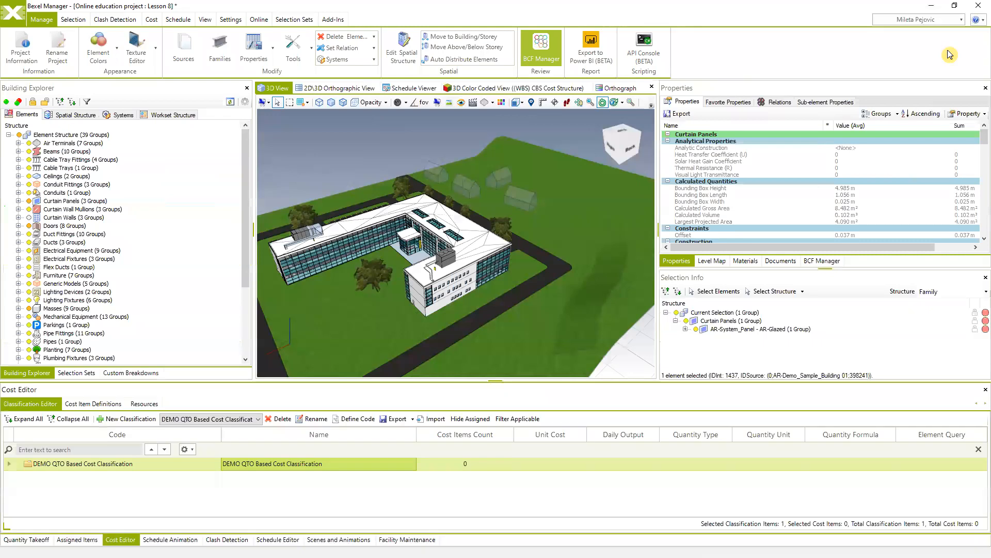
pyautogui.click(978, 20)
pyautogui.click(950, 61)
pyautogui.click(978, 19)
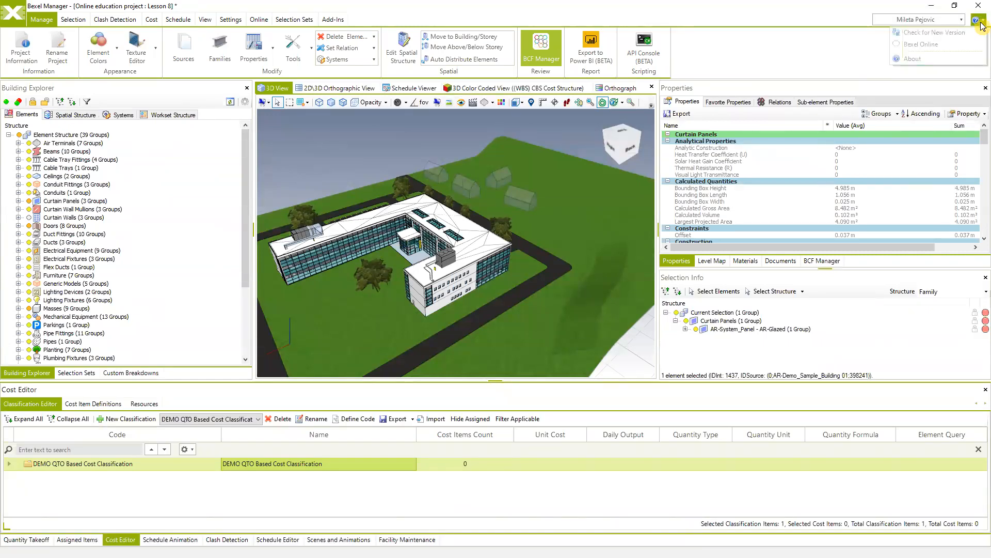
pyautogui.click(946, 60)
pyautogui.click(735, 367)
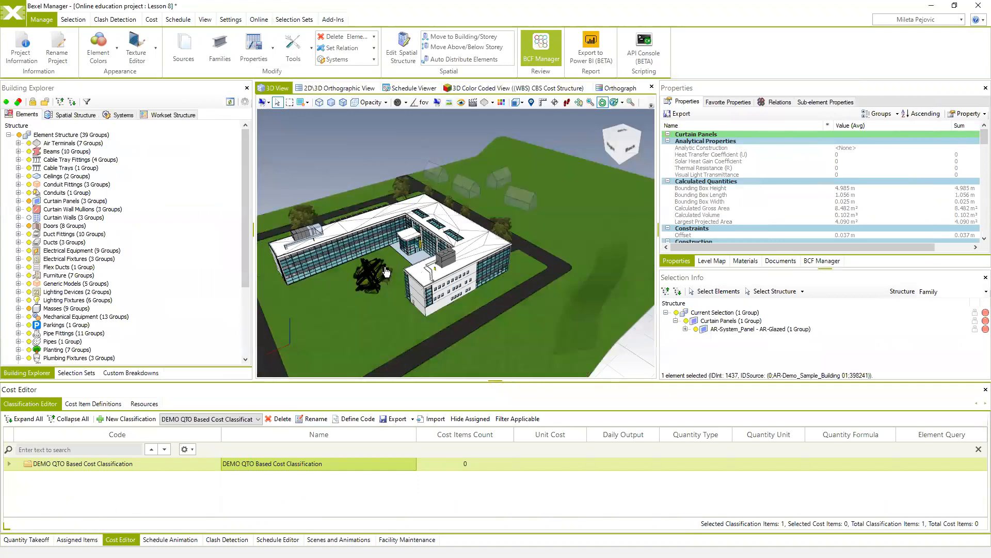
pyautogui.moveTo(401, 283); pyautogui.dragTo(446, 263)
pyautogui.moveTo(445, 263); pyautogui.dragTo(483, 170, button='middle')
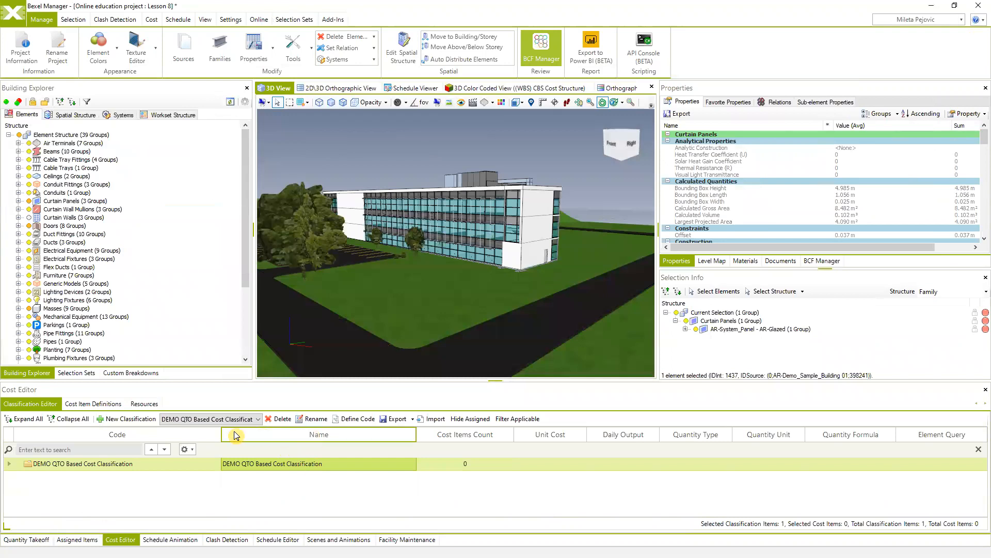
# Create a new cost classification with the description "NEW QTO Based cost classification"
pyautogui.click(78, 419)
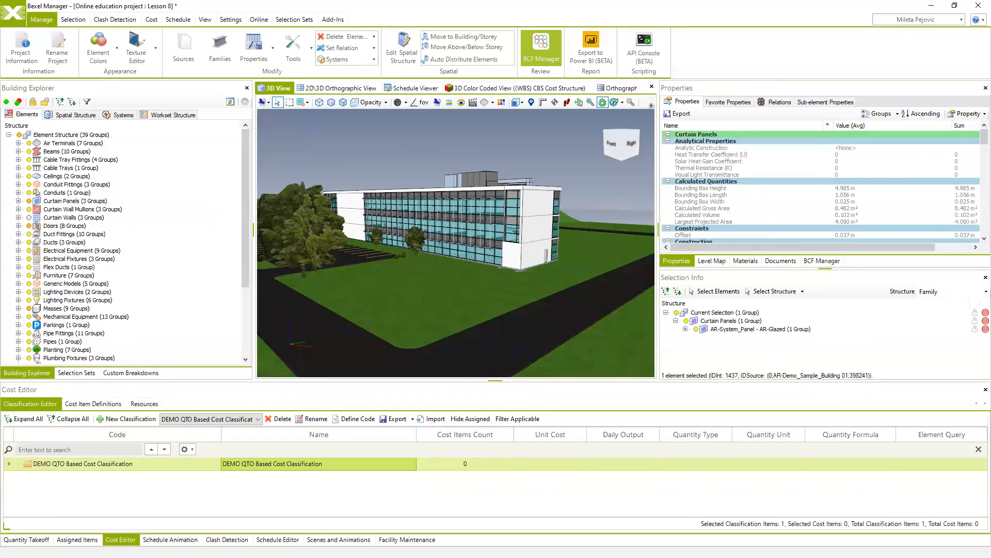
pyautogui.click(122, 426)
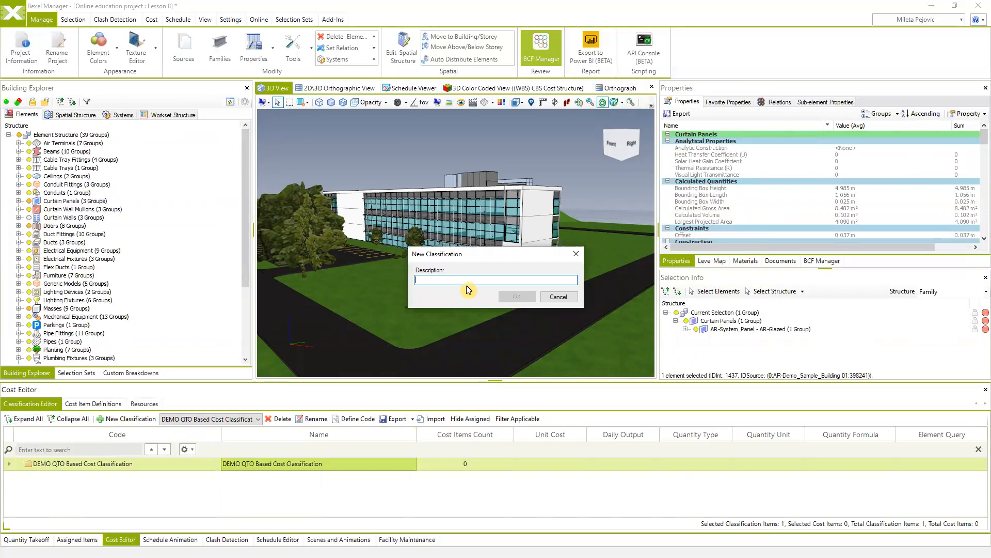
pyautogui.write('NEW QTO Based cost classification')
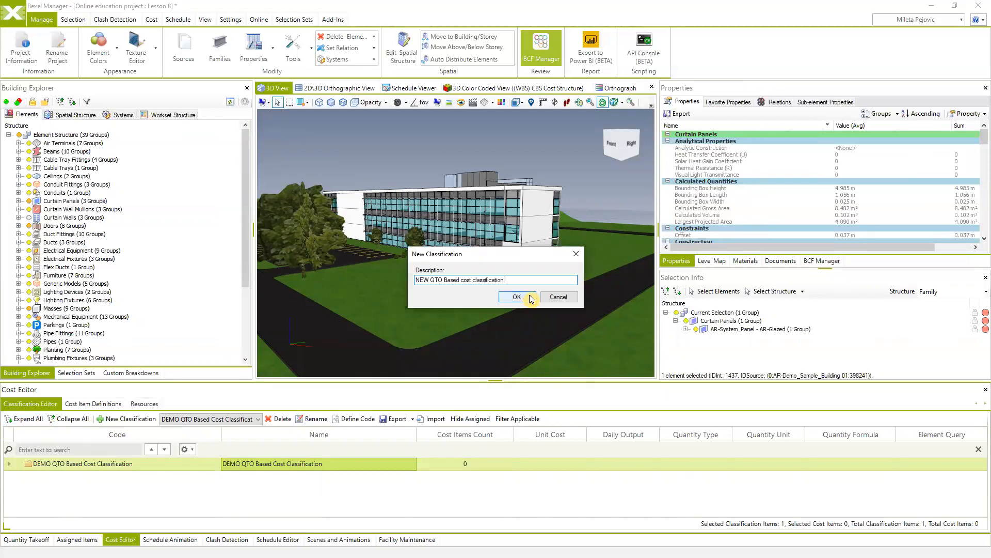
pyautogui.click(511, 298)
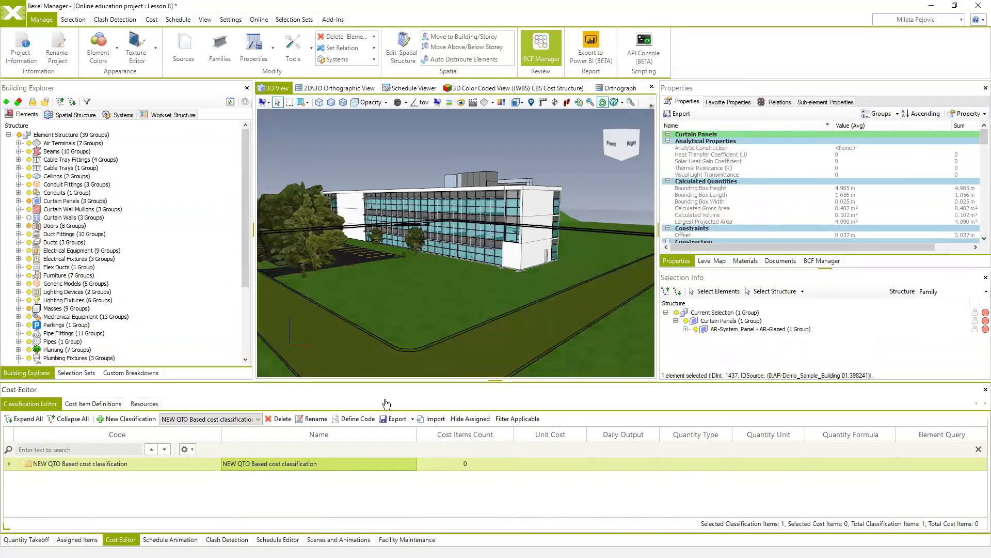
# Examine the (WBS) QTO Based Cost Structure quantity takeoff, expanding 01_Structural Works, its Beams and 02_Architectural Works, and collapse the groups again
pyautogui.moveTo(394, 308); pyautogui.dragTo(393, 309)
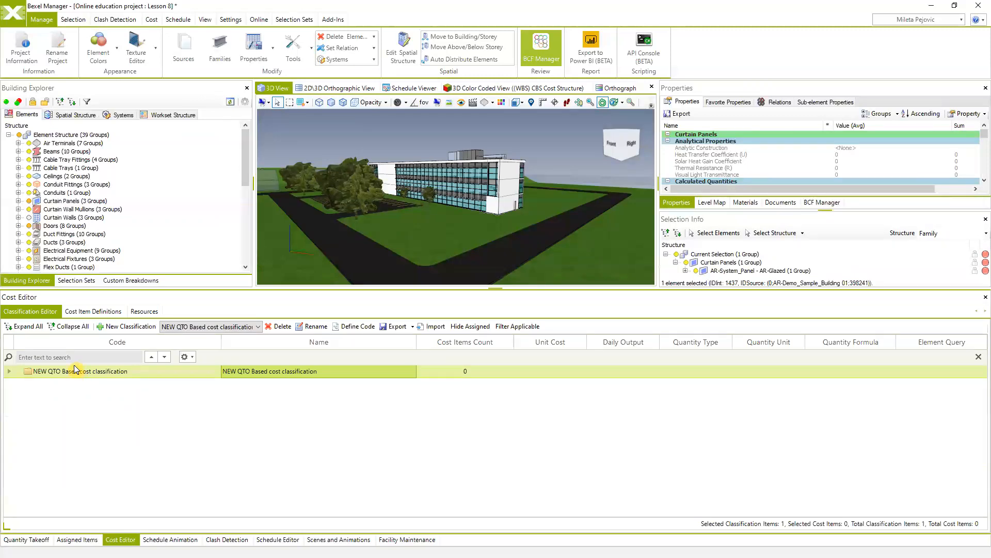
pyautogui.click(27, 540)
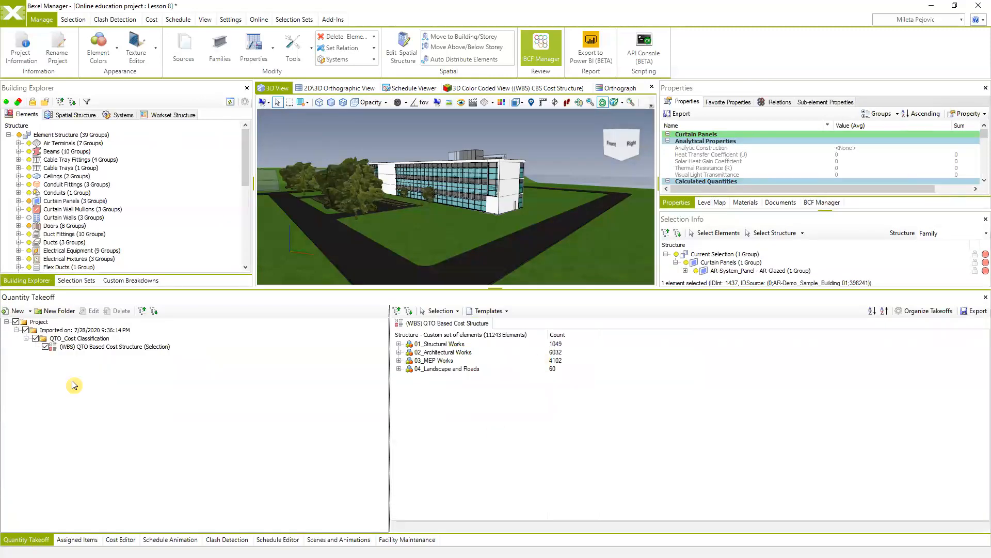
pyautogui.moveTo(594, 290); pyautogui.dragTo(594, 326)
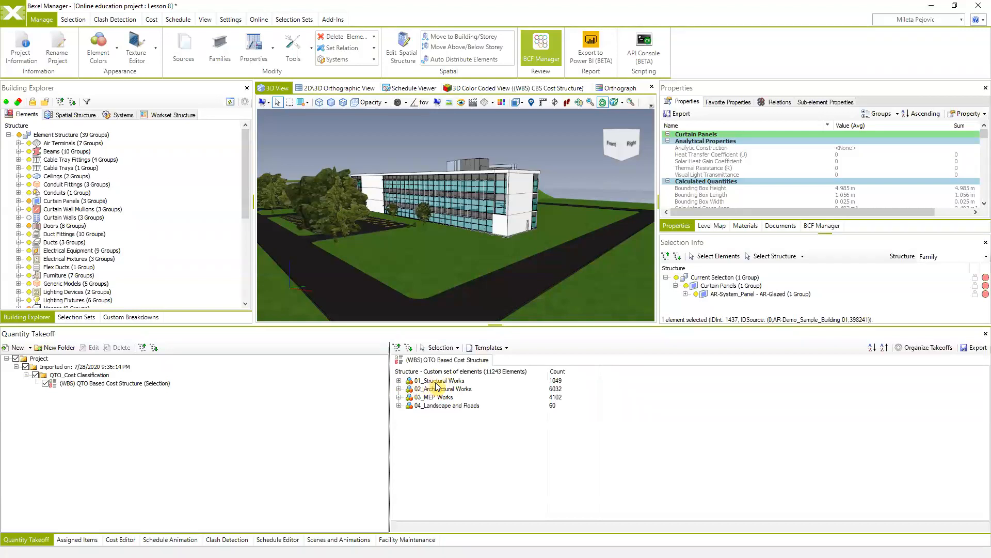
pyautogui.click(398, 381)
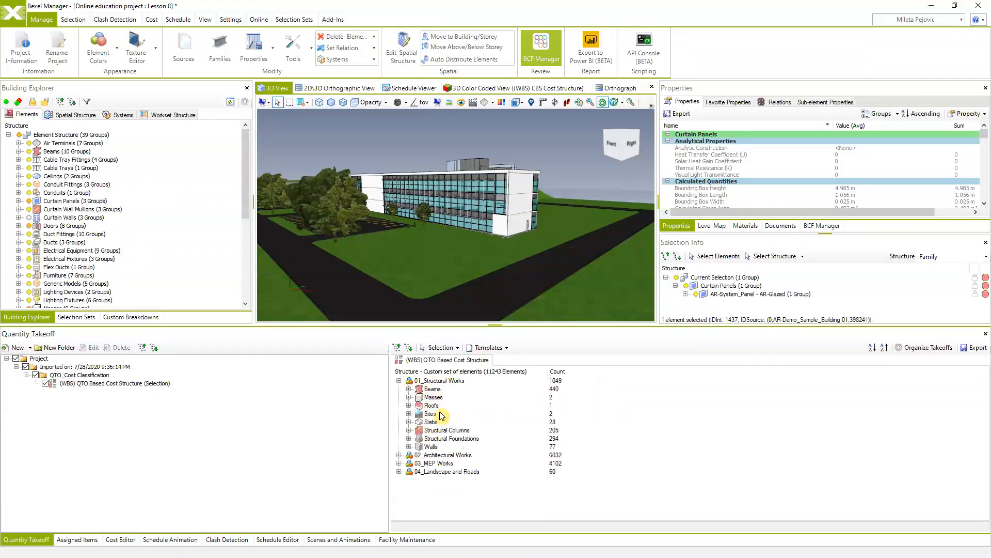
pyautogui.click(398, 455)
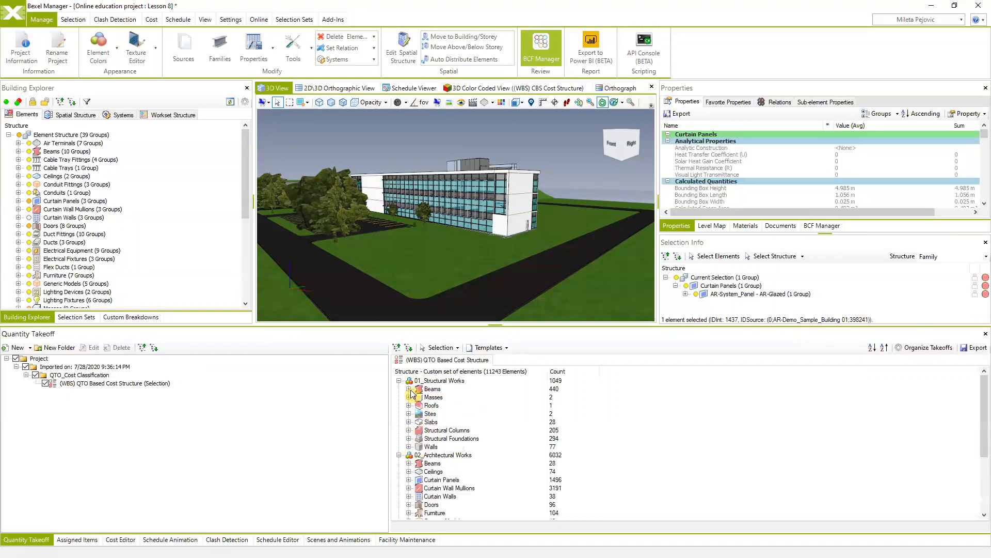
pyautogui.click(409, 388)
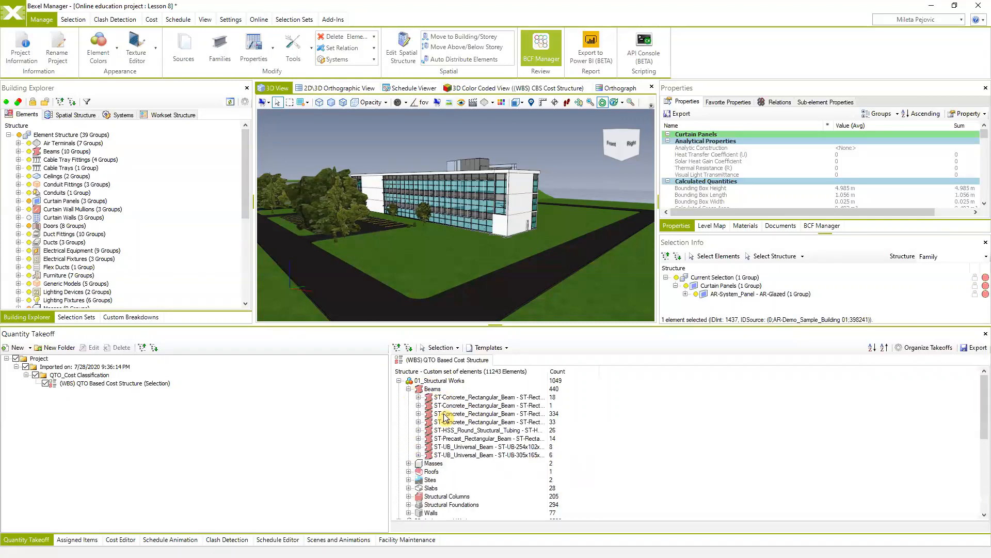
pyautogui.click(399, 381)
pyautogui.click(398, 389)
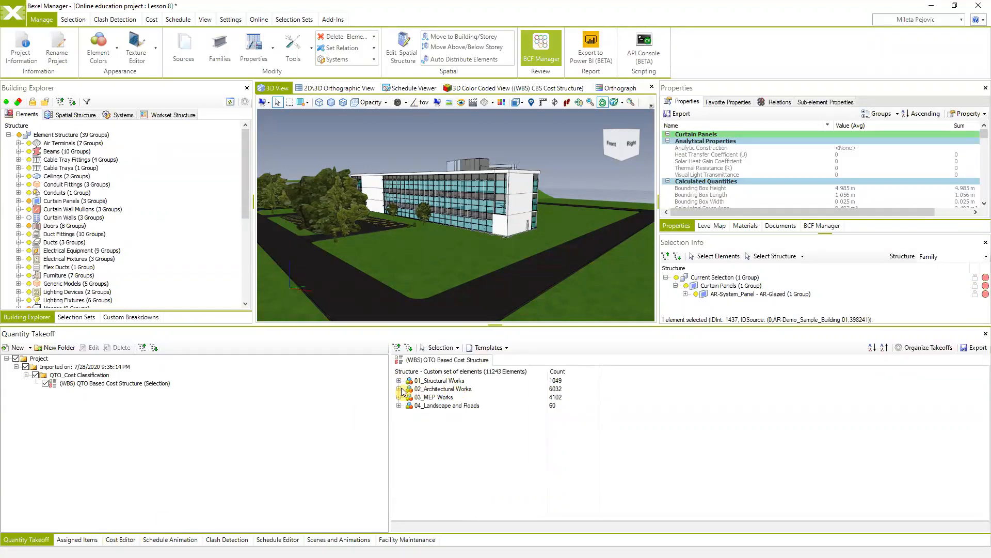
# In the code schema of NEW QTO Based cost classification, set level 0 to uppercase letters with a length of 1
pyautogui.click(121, 539)
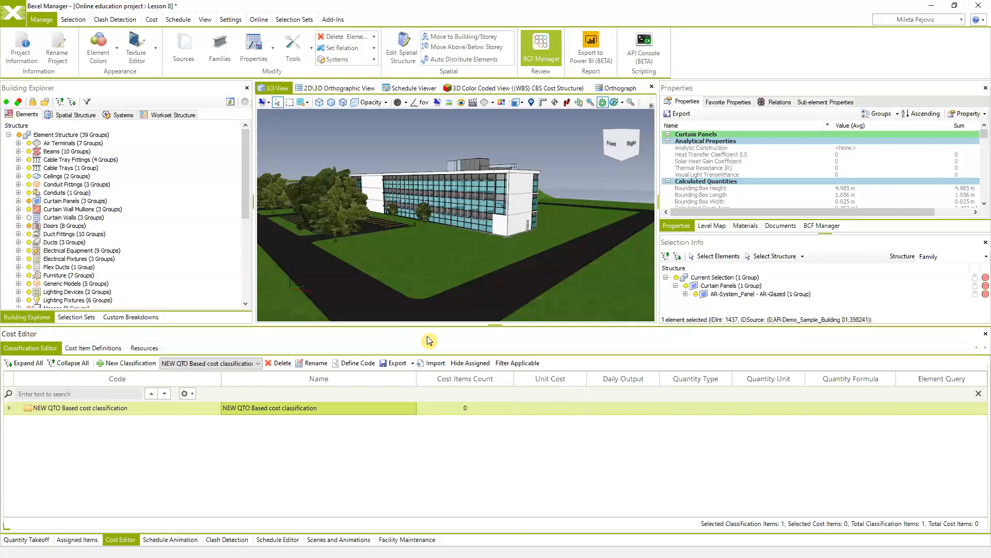
pyautogui.click(354, 364)
pyautogui.click(359, 366)
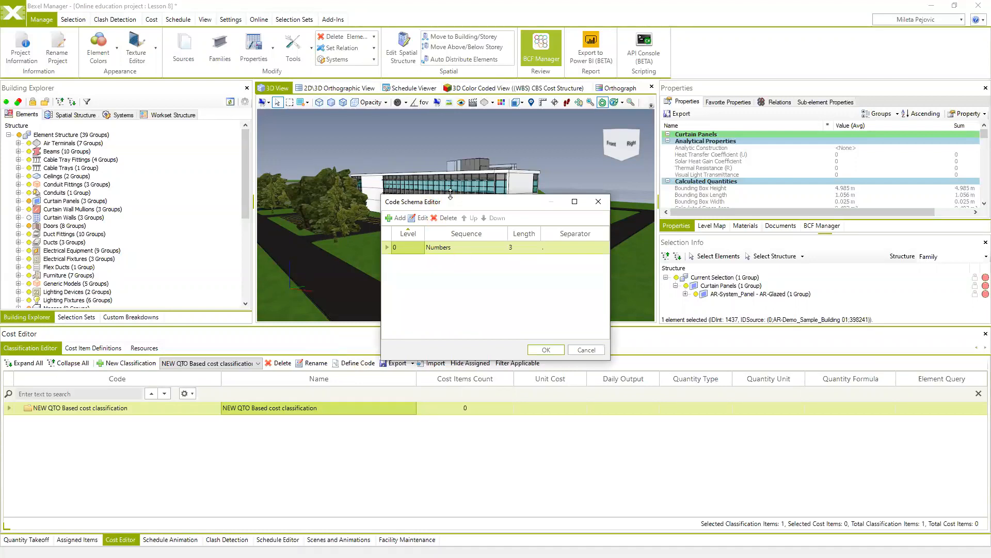
pyautogui.moveTo(459, 205); pyautogui.dragTo(394, 194)
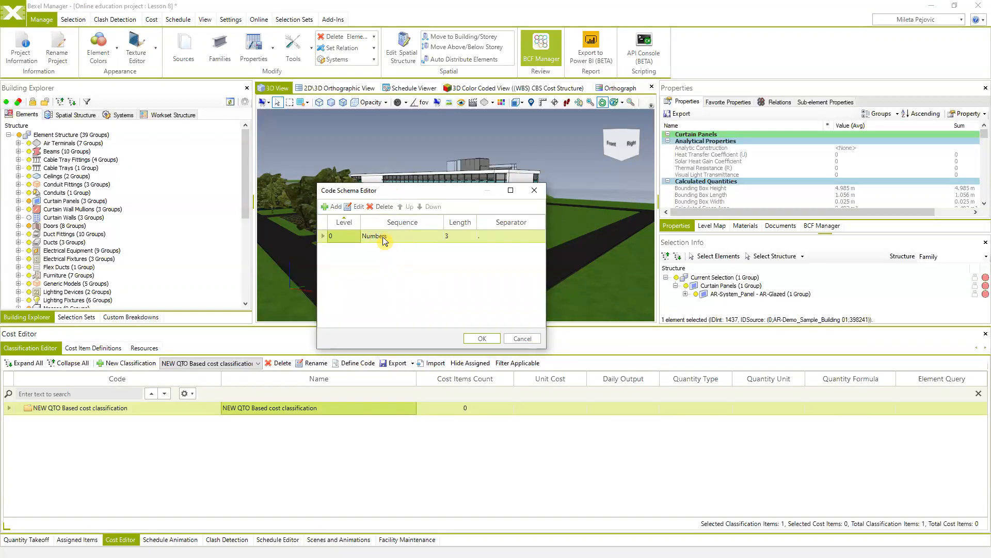
pyautogui.click(358, 207)
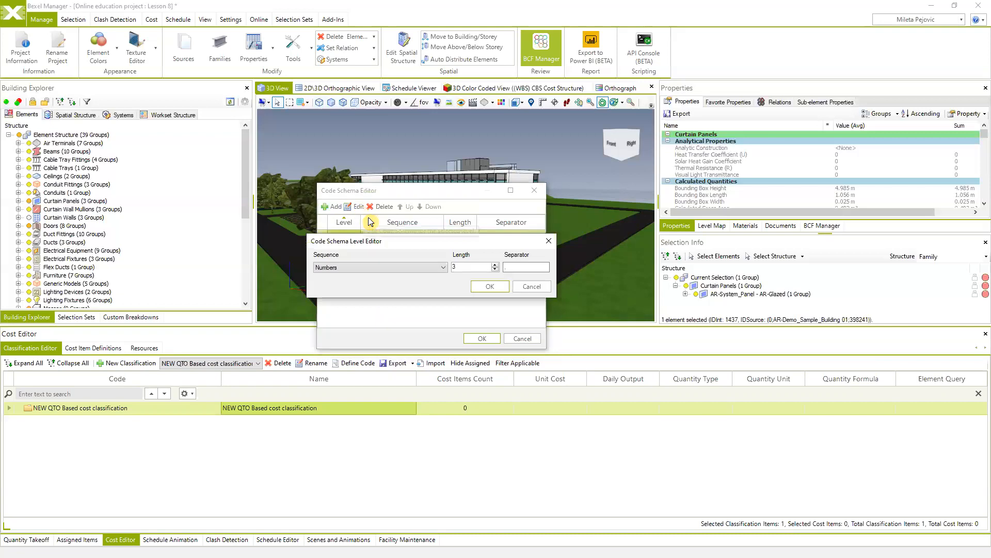
pyautogui.click(444, 268)
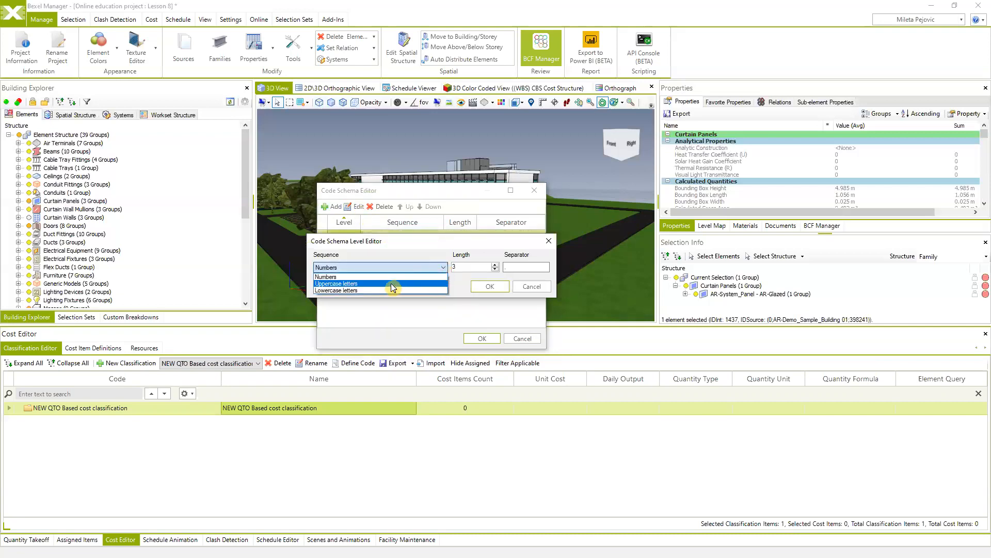
pyautogui.click(357, 284)
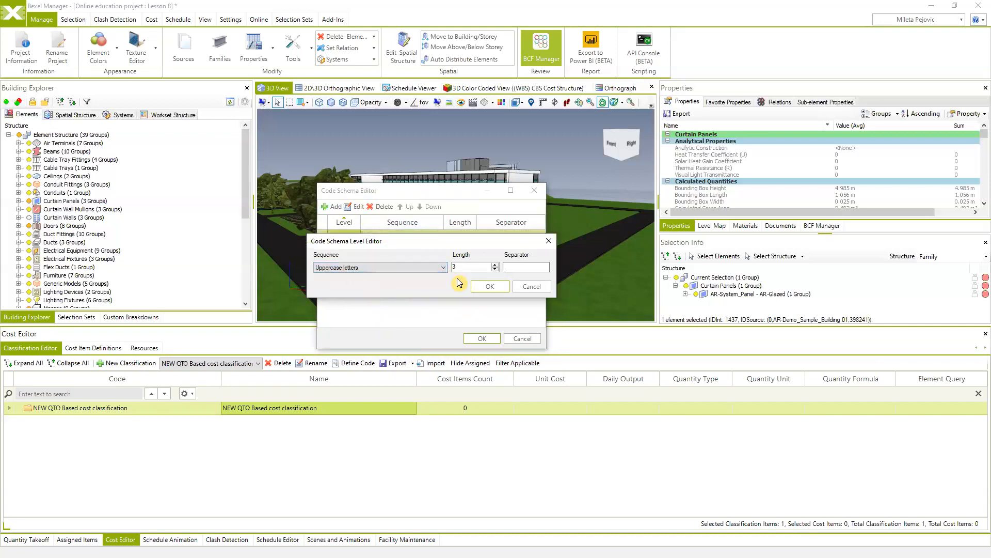
pyautogui.moveTo(436, 267); pyautogui.dragTo(416, 272)
pyautogui.write('1')
pyautogui.click(516, 267)
pyautogui.press('BackSpace')
pyautogui.click(488, 288)
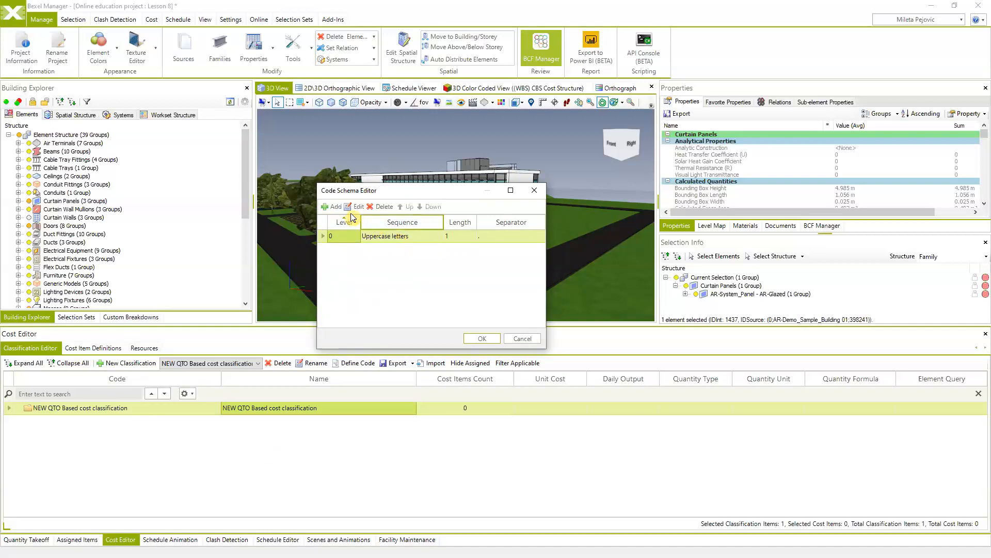
# Add a level 1 to the code schema using lowercase letters with a length of 1
pyautogui.click(335, 207)
pyautogui.moveTo(436, 241); pyautogui.dragTo(432, 274)
pyautogui.click(439, 300)
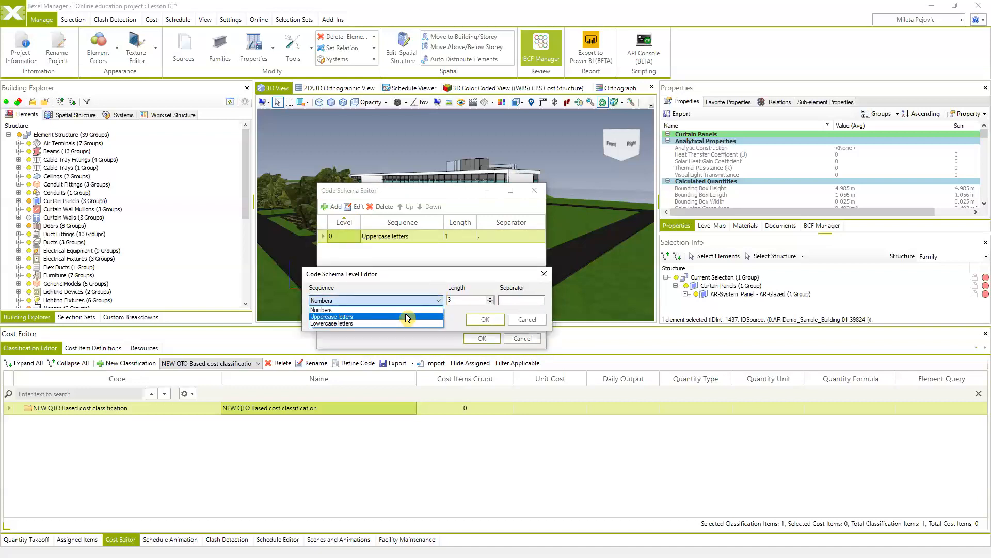
pyautogui.click(374, 323)
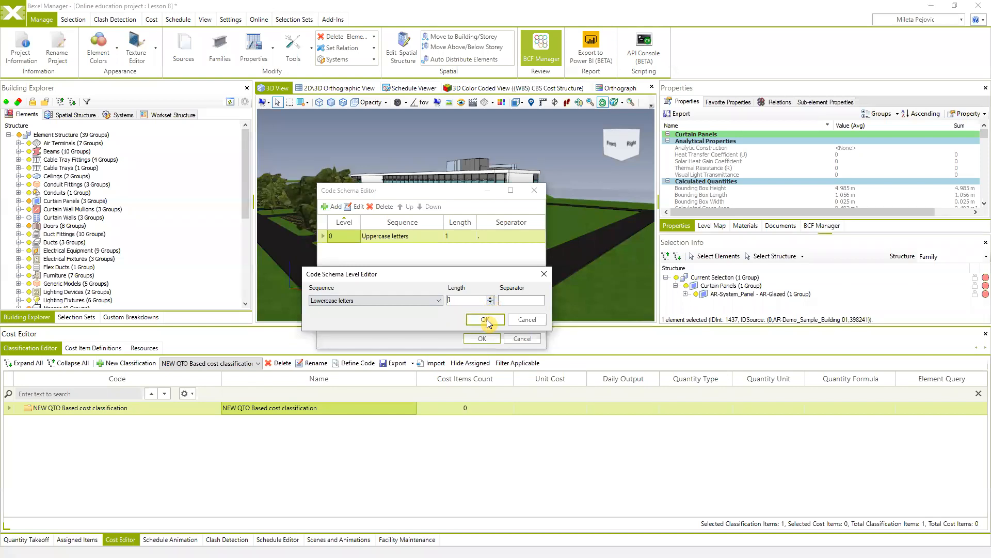
pyautogui.click(486, 319)
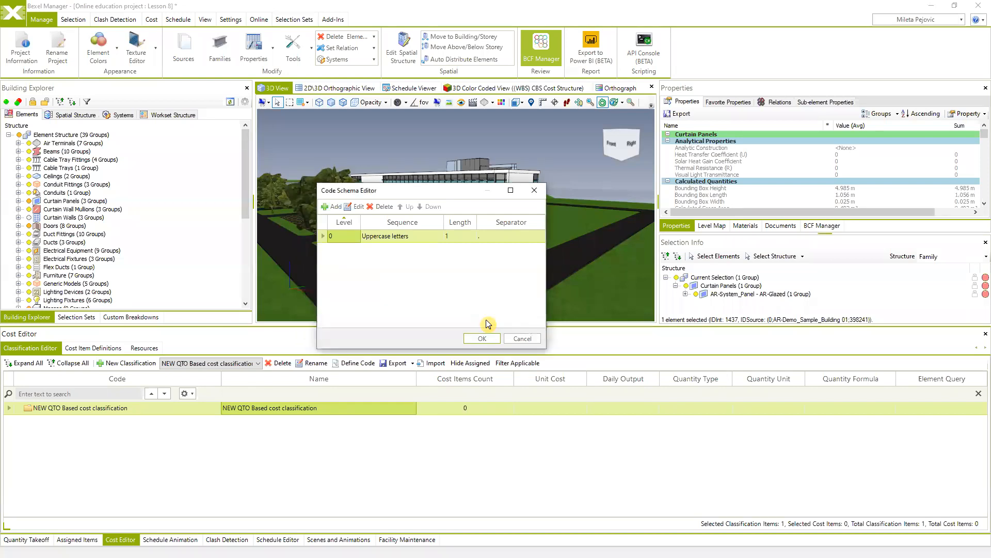
# Add a level 2 to the code schema using numbers with a length of 2, and apply the schema
pyautogui.click(338, 208)
pyautogui.click(444, 268)
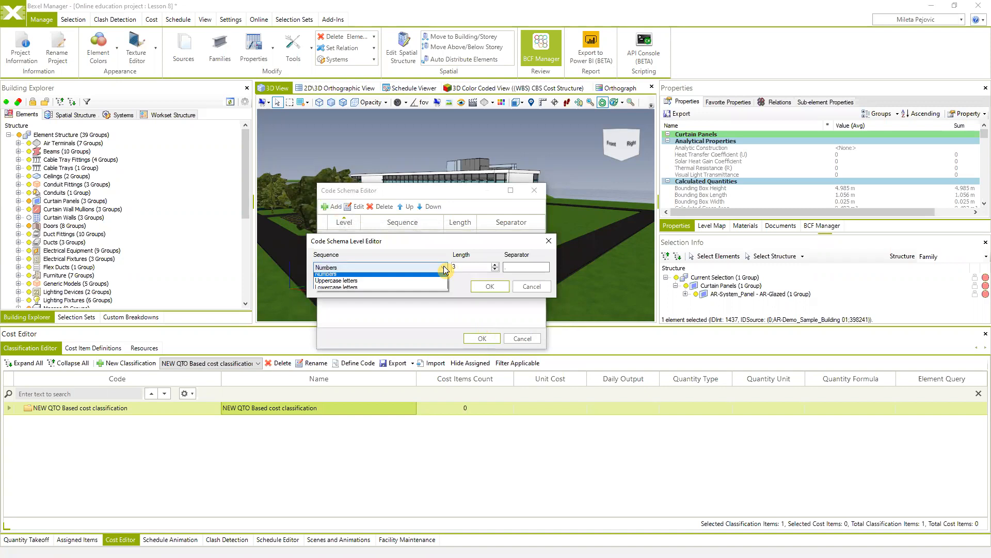
pyautogui.click(427, 276)
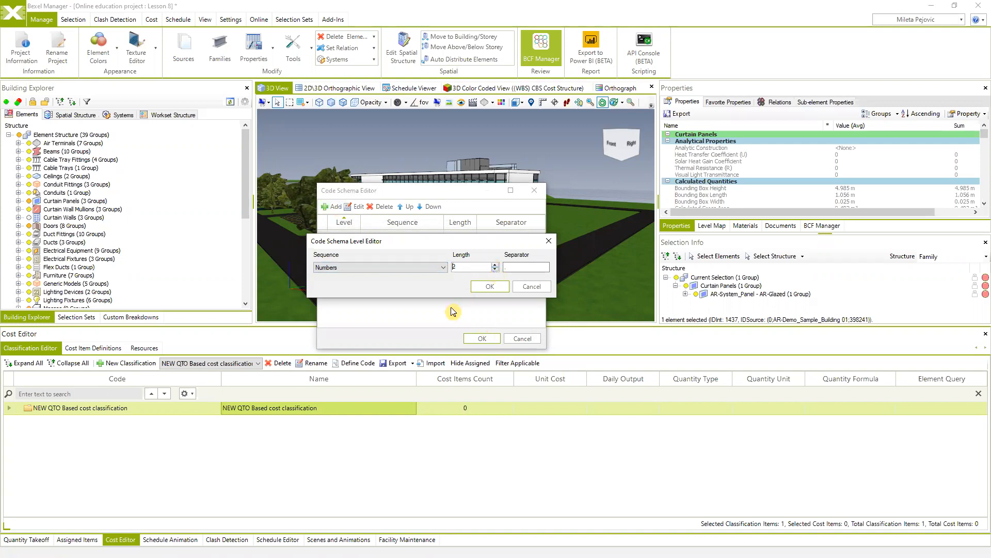
pyautogui.click(488, 287)
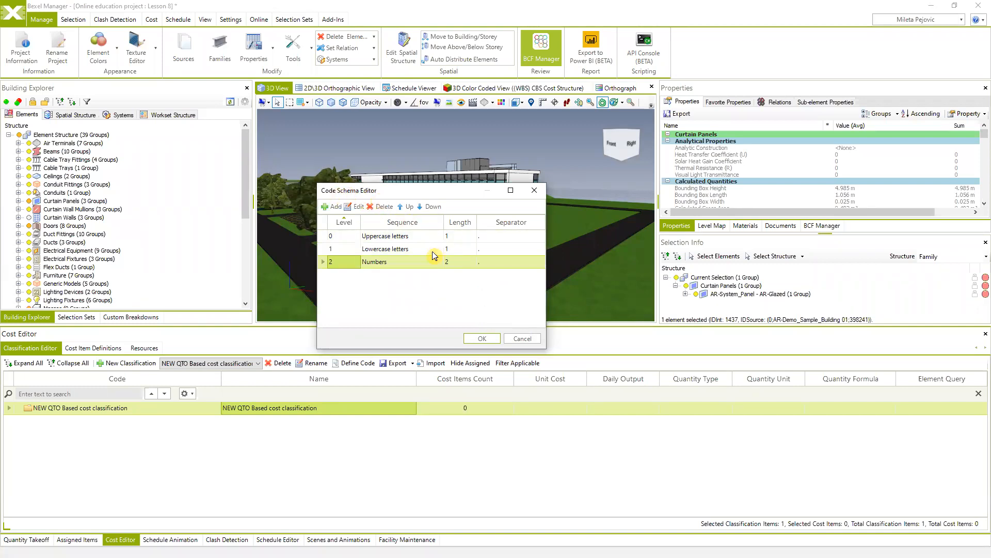
pyautogui.click(480, 338)
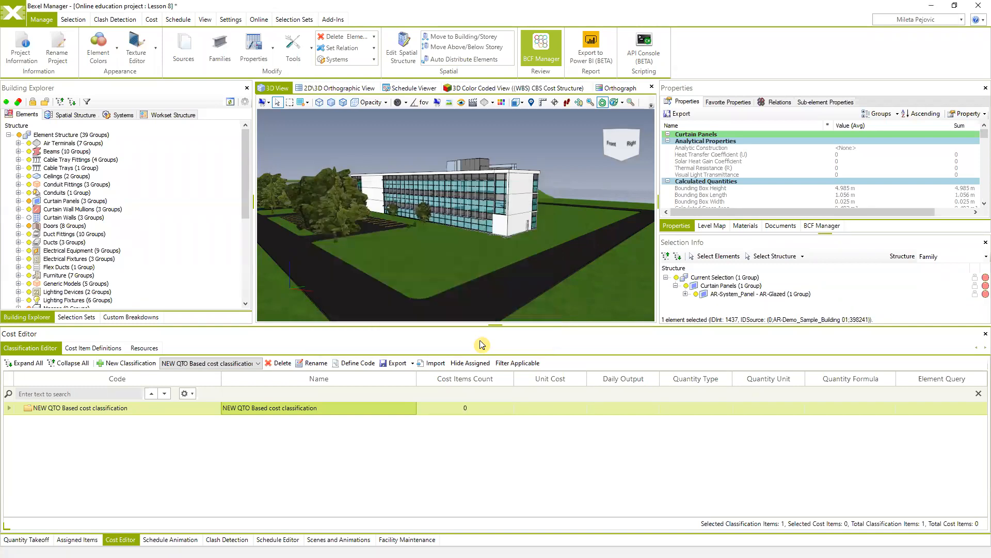
# Start the Creation Wizard for NEW QTO Based cost classification from the (WBS) QTO Based Cost Structure takeoff, with the cost item code from [Schema]
pyautogui.rightClick(52, 407)
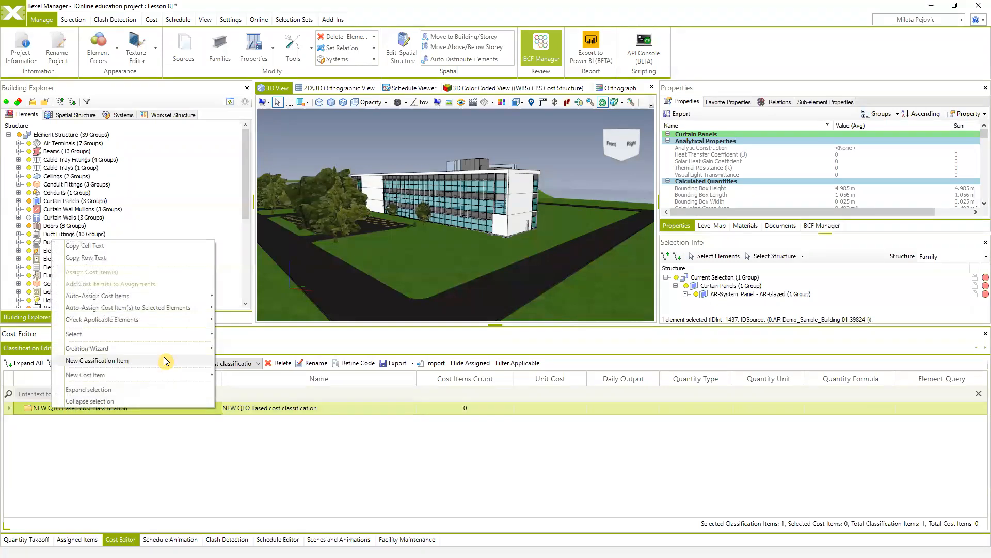
pyautogui.moveTo(169, 351)
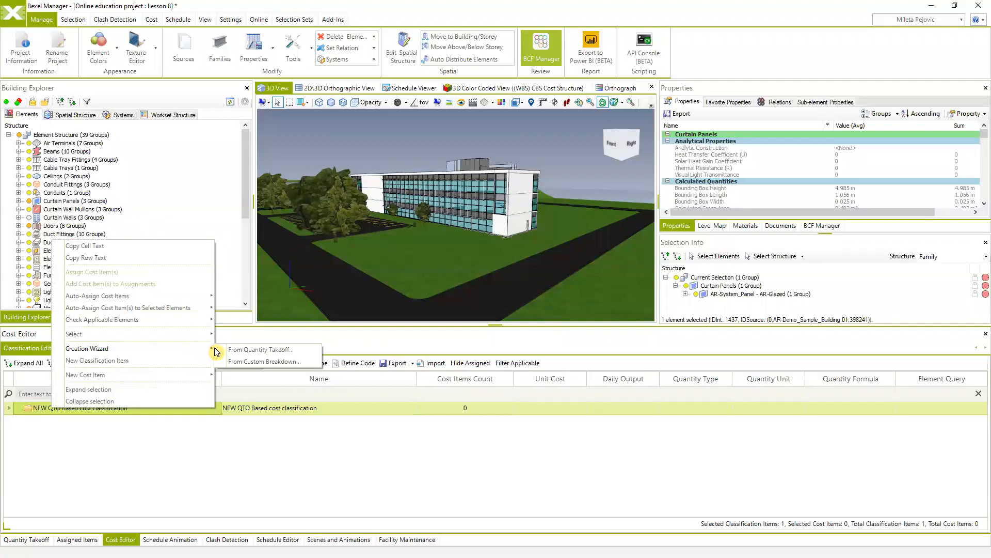
pyautogui.click(273, 350)
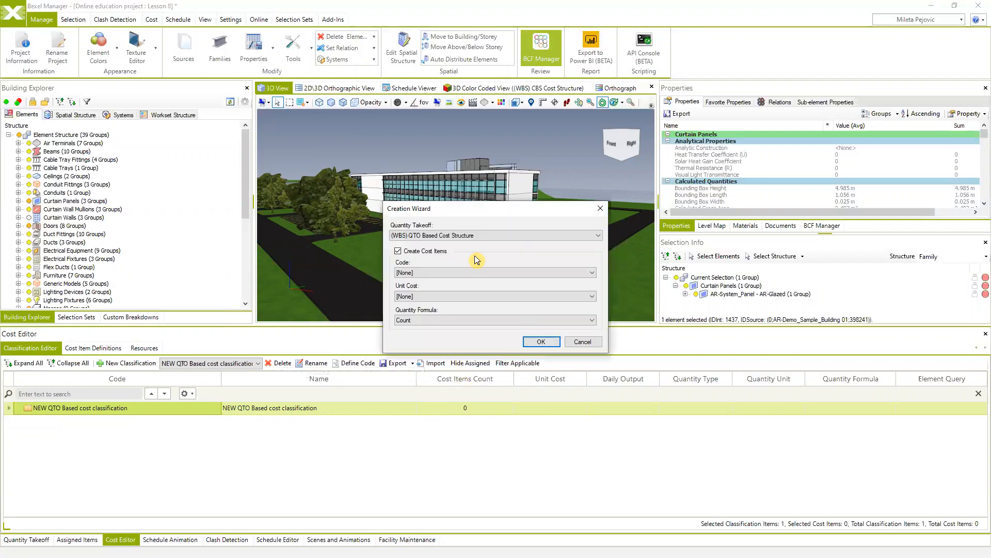
pyautogui.click(597, 236)
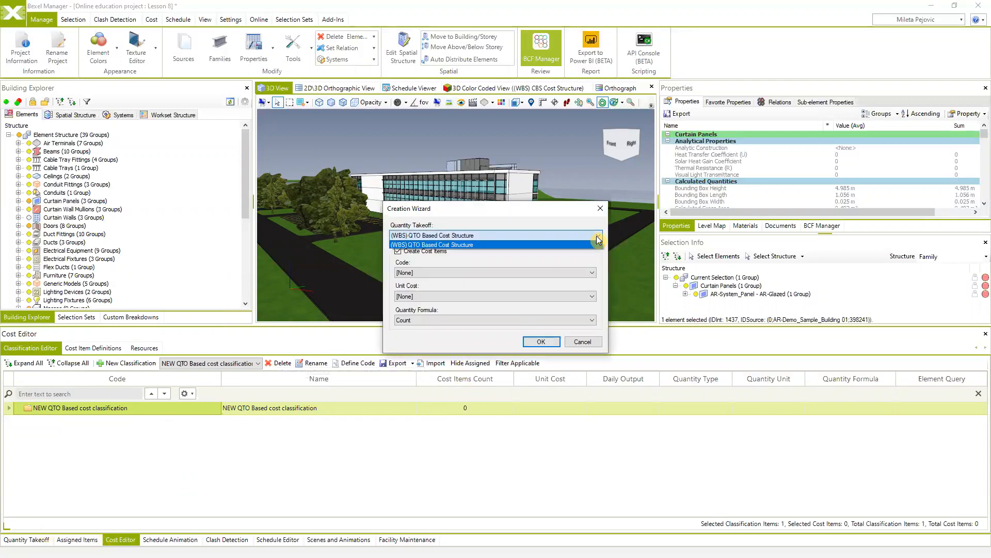
pyautogui.click(457, 245)
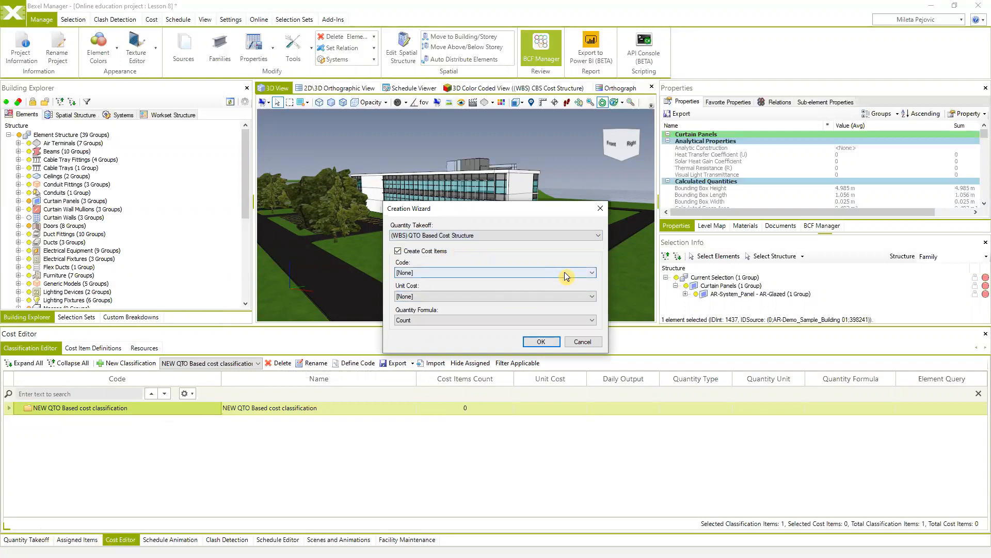
pyautogui.click(594, 273)
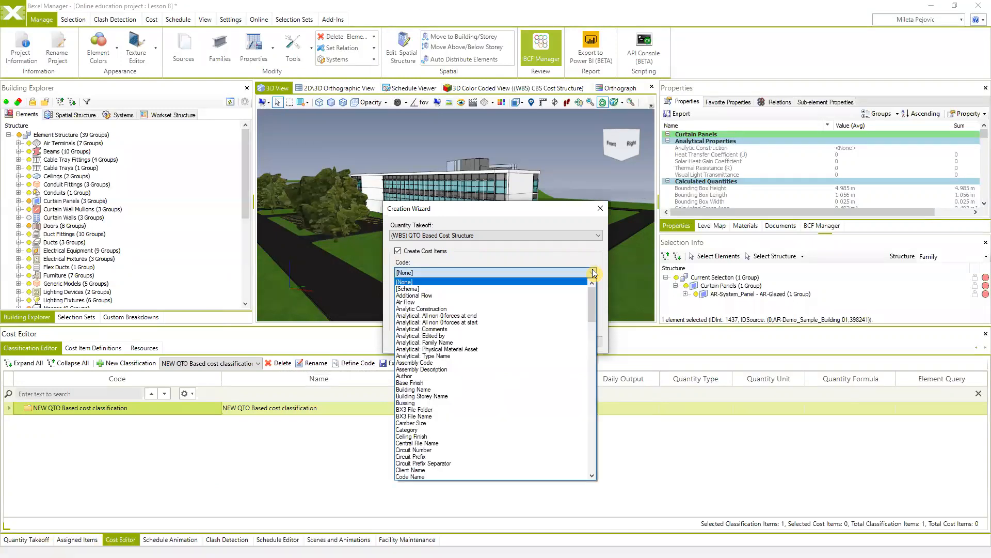
pyautogui.click(503, 289)
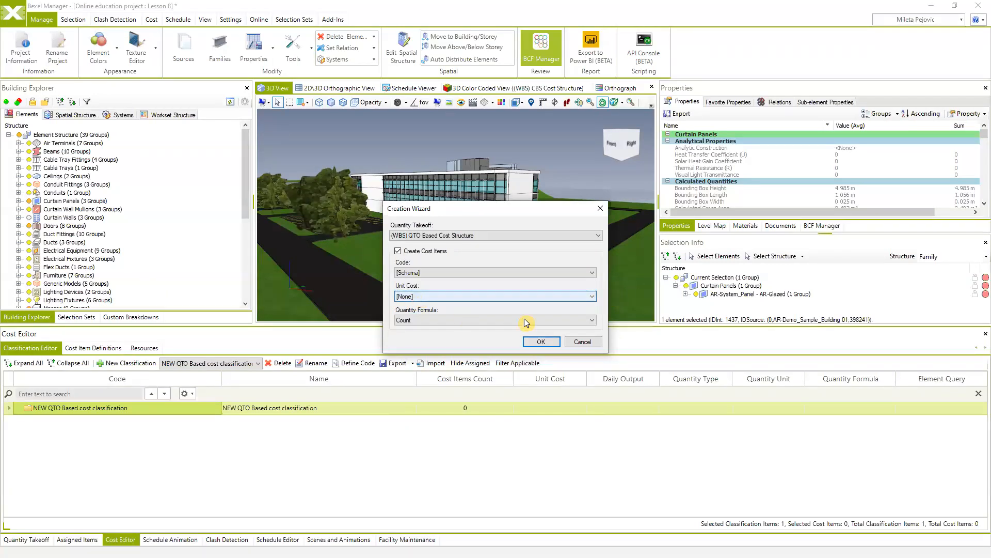
# Set the quantity formula to Count and generate the classification with its cost items
pyautogui.click(594, 320)
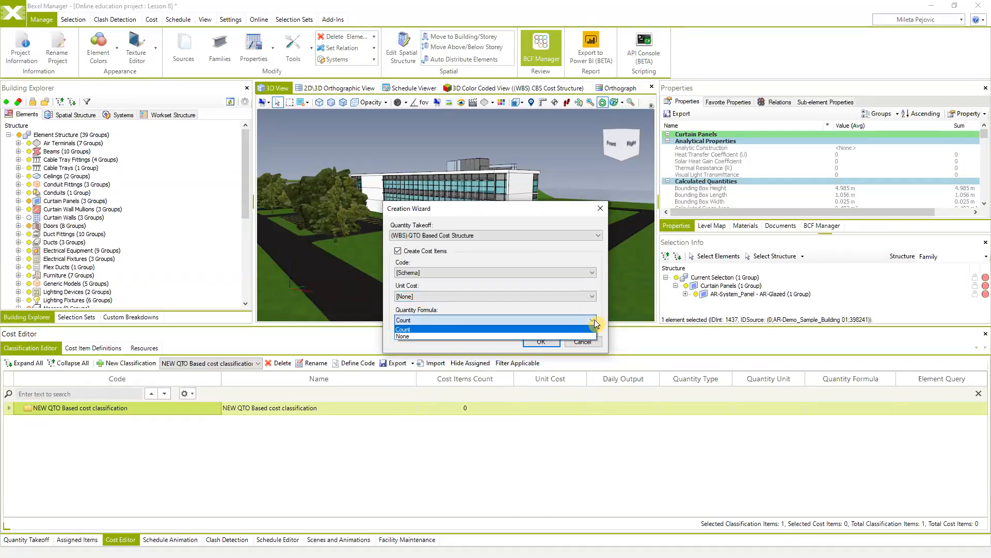
pyautogui.click(416, 331)
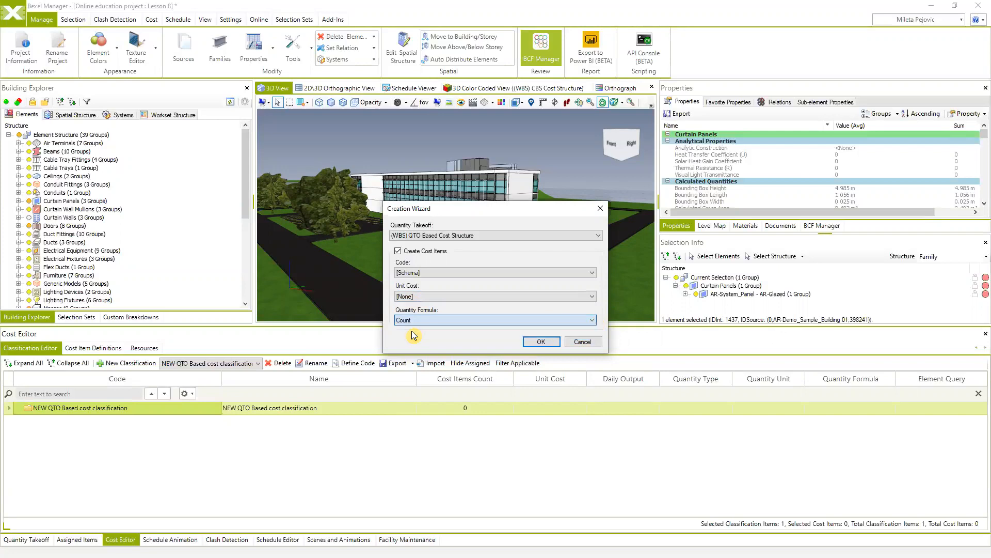
pyautogui.click(541, 346)
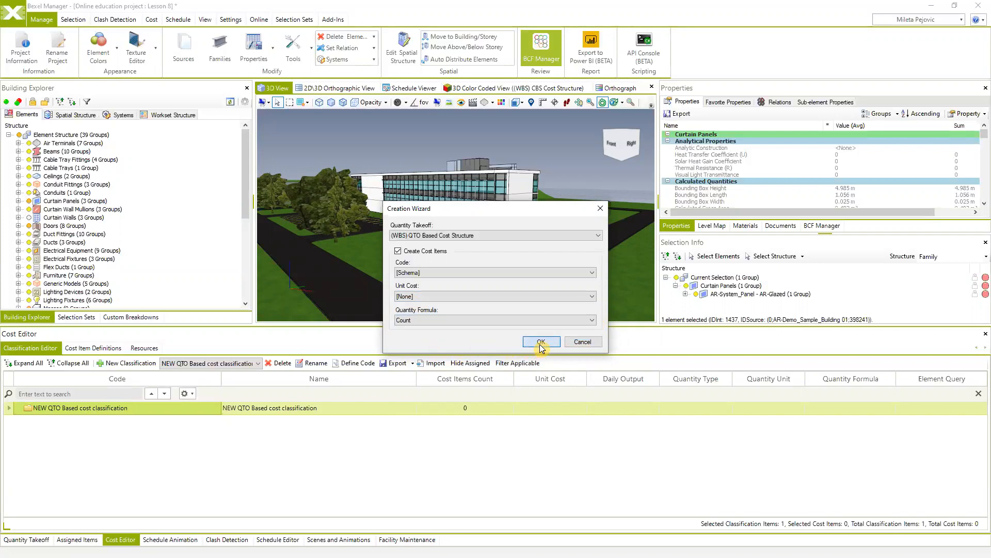
pyautogui.click(540, 342)
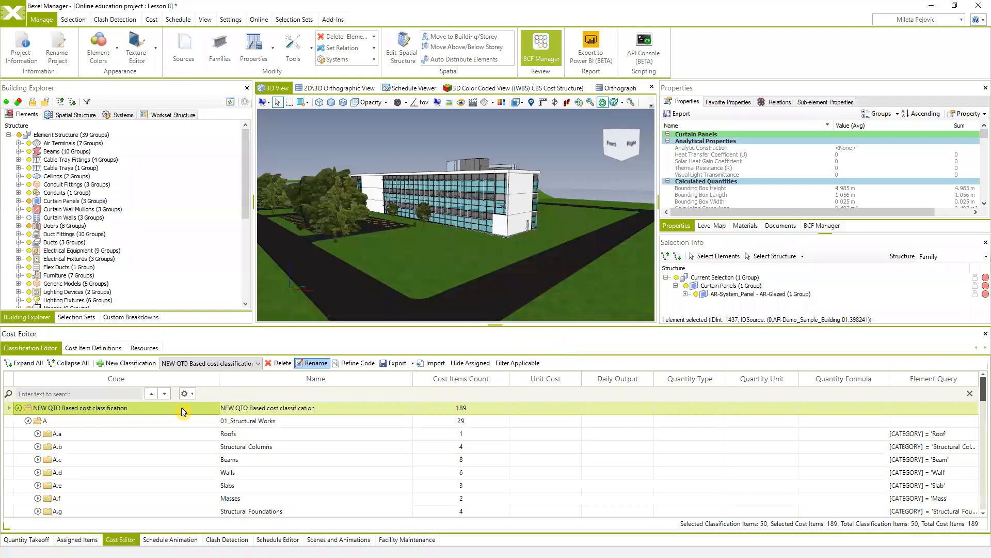
# Examine the generated codes by collapsing the four main work groups and expanding 01_Structural Works with its Roofs and Structural Columns
pyautogui.moveTo(386, 326); pyautogui.dragTo(393, 234)
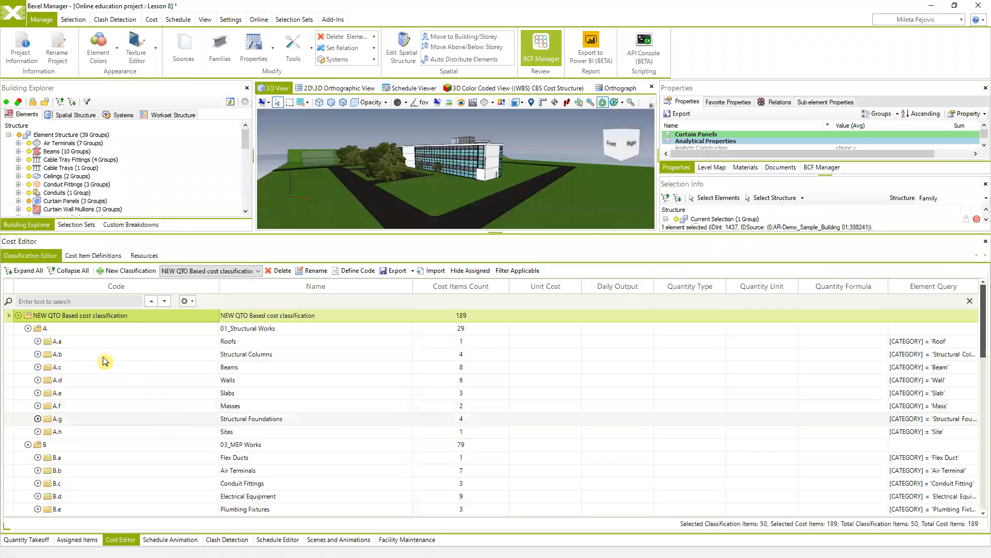
pyautogui.click(28, 329)
pyautogui.click(28, 342)
pyautogui.click(29, 355)
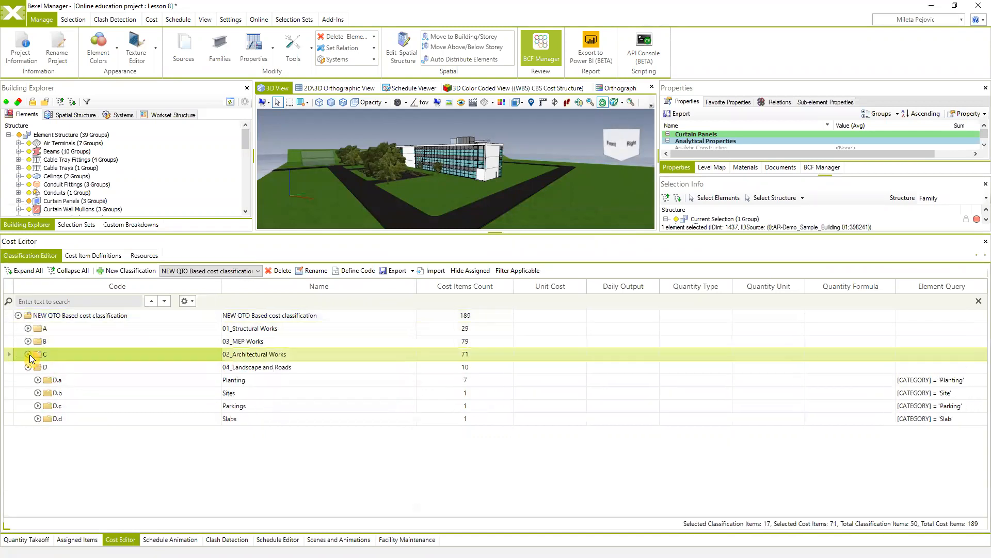
pyautogui.click(29, 367)
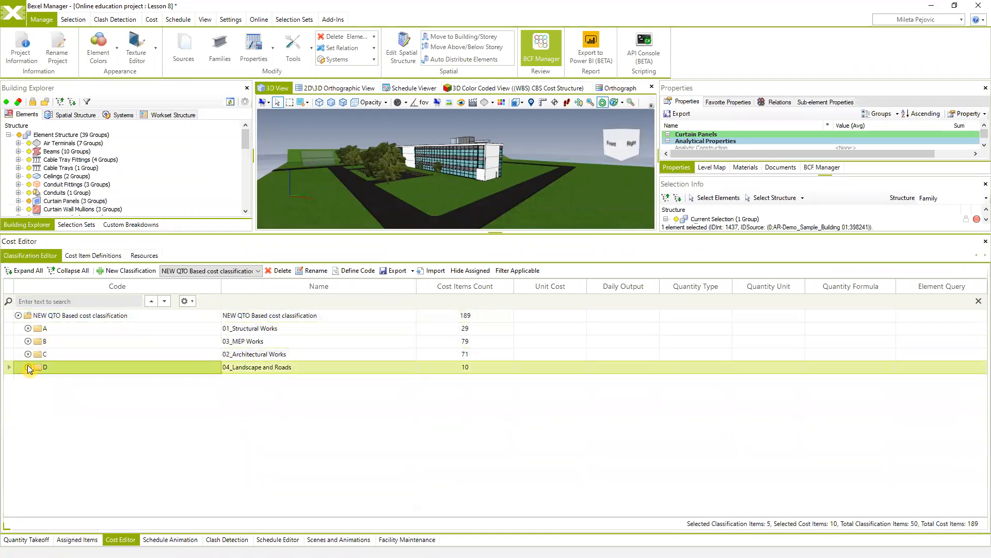
pyautogui.click(27, 328)
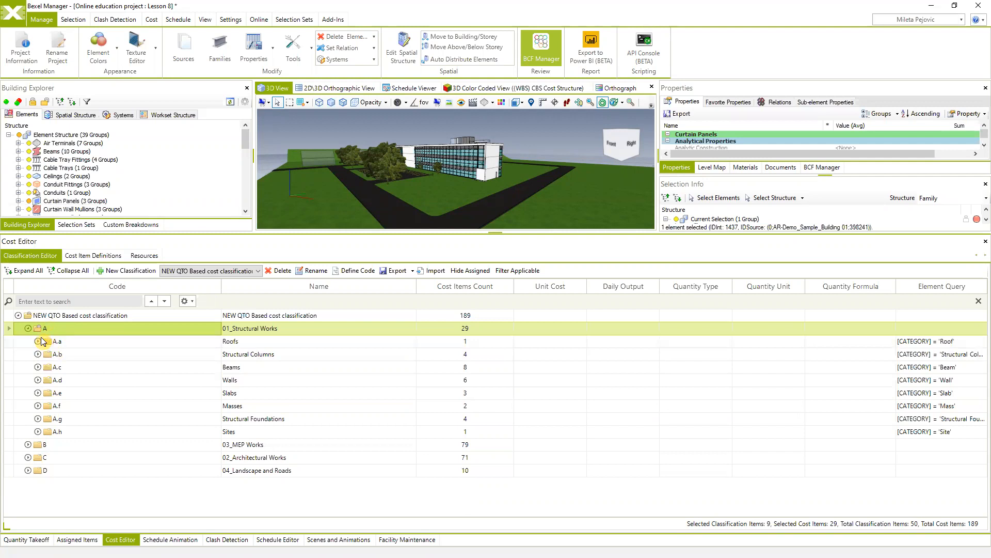
pyautogui.doubleClick(48, 342)
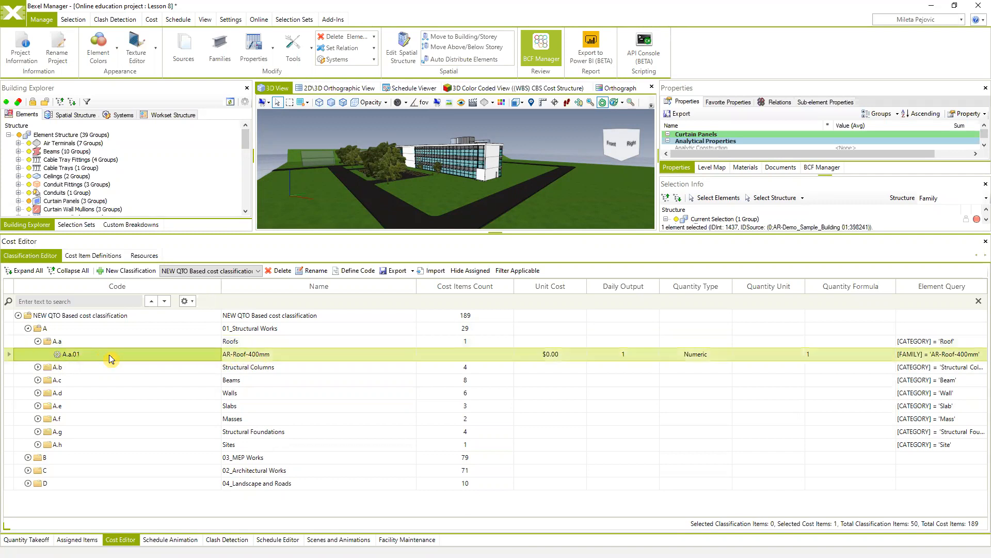
pyautogui.doubleClick(39, 367)
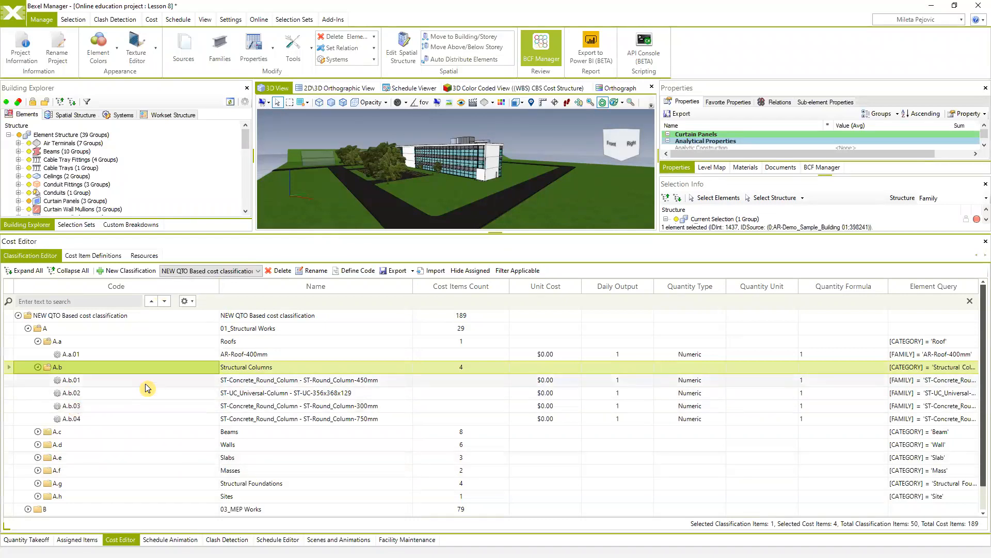
pyautogui.moveTo(532, 234); pyautogui.dragTo(532, 347)
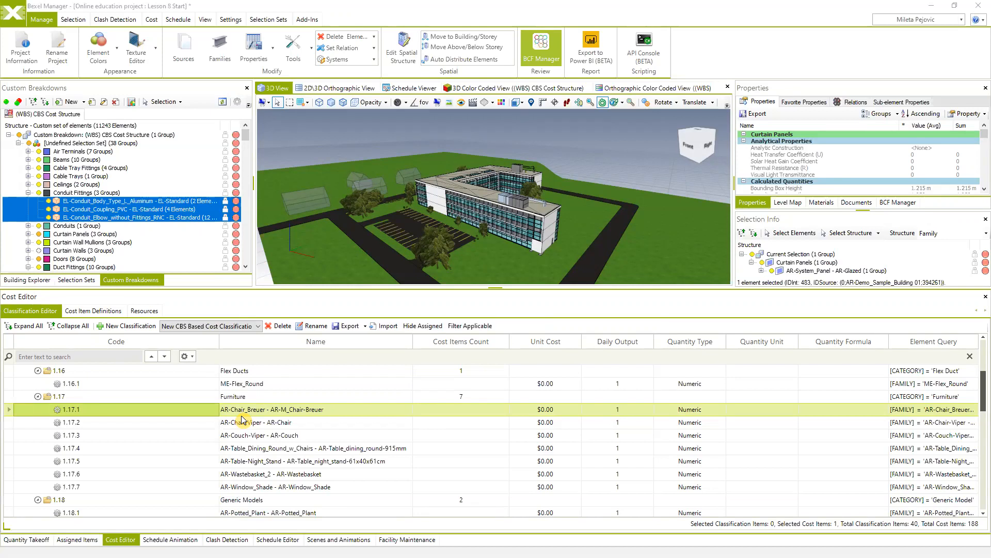
pyautogui.click(38, 396)
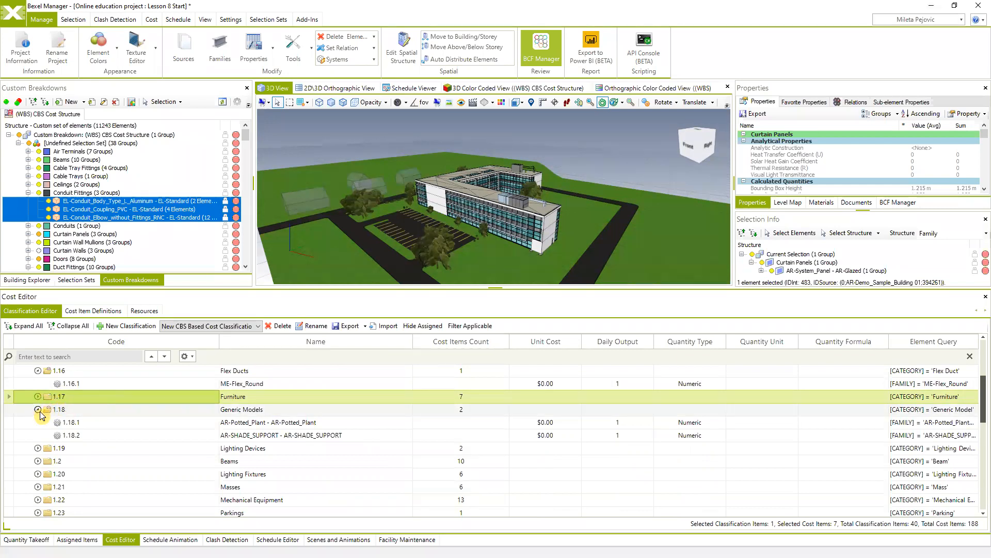
pyautogui.click(78, 422)
pyautogui.click(83, 438)
pyautogui.click(77, 423)
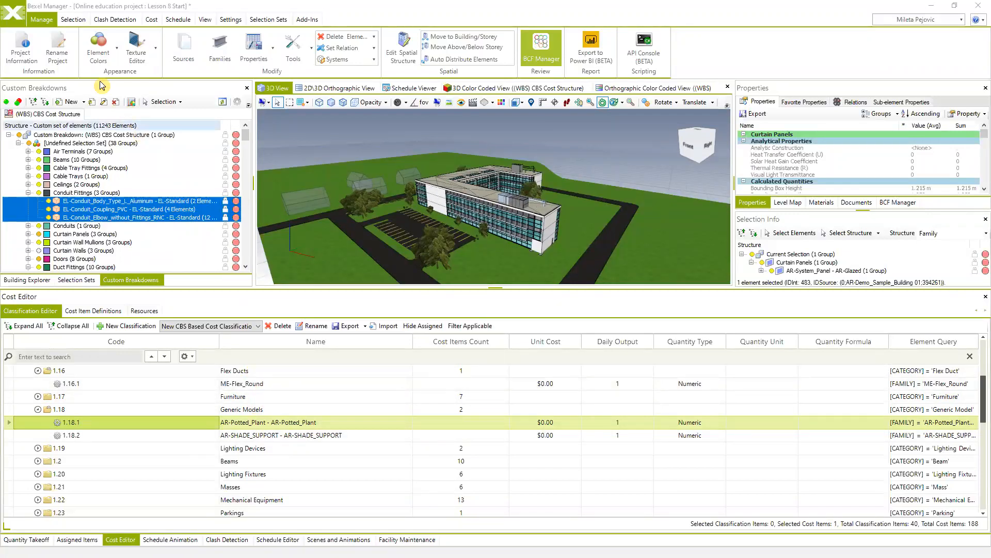
# Start an exchange export to another Bexel project, choosing only the Cost Classifications section
pyautogui.click(13, 13)
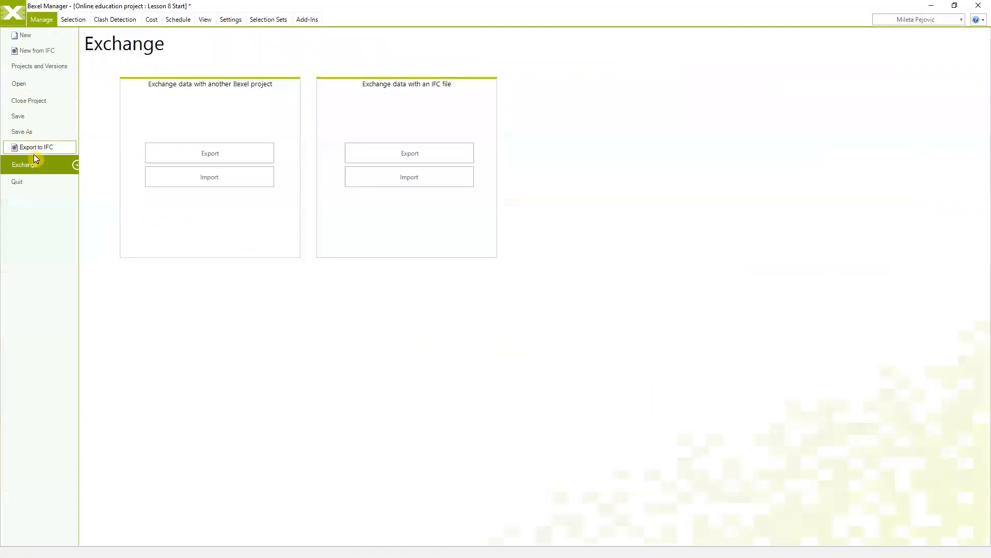
pyautogui.click(20, 16)
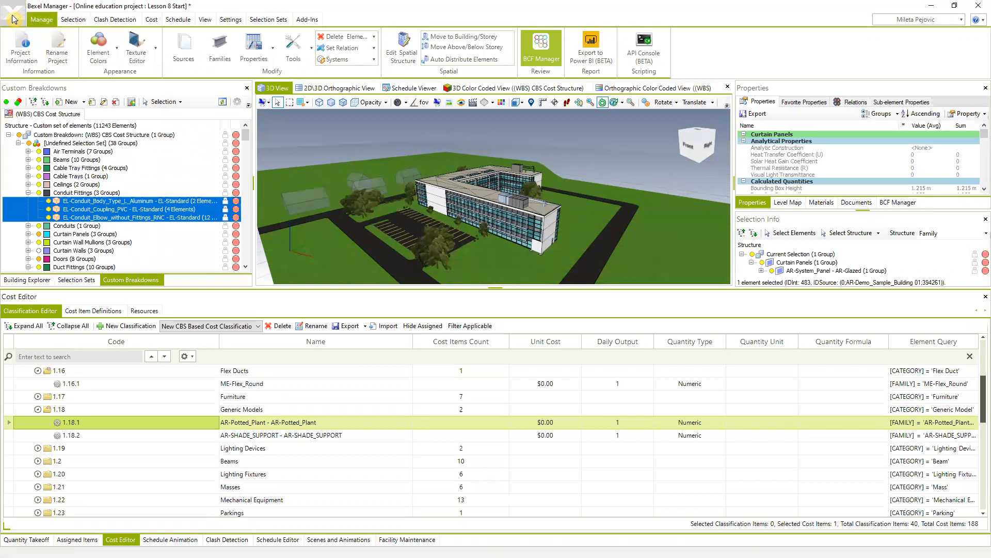
pyautogui.click(15, 19)
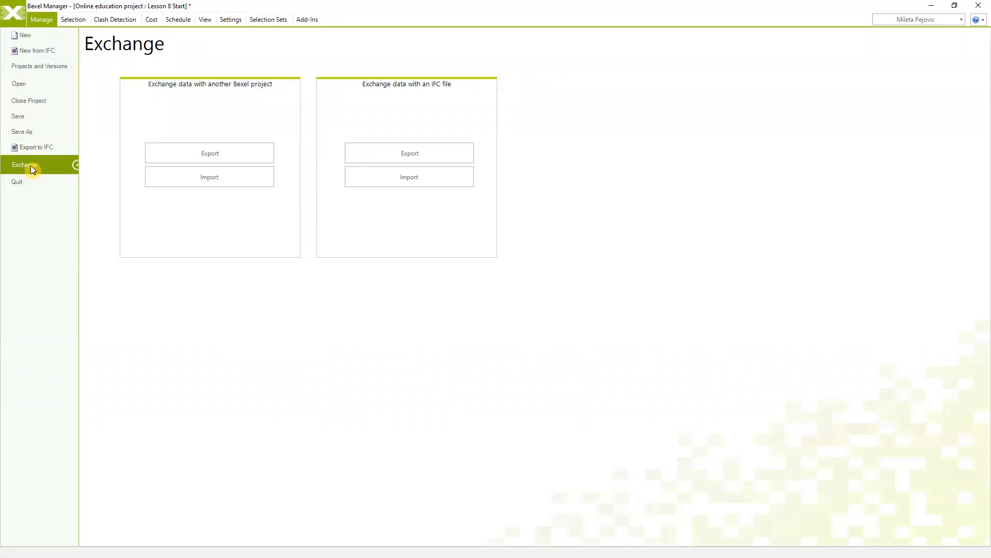
pyautogui.click(206, 157)
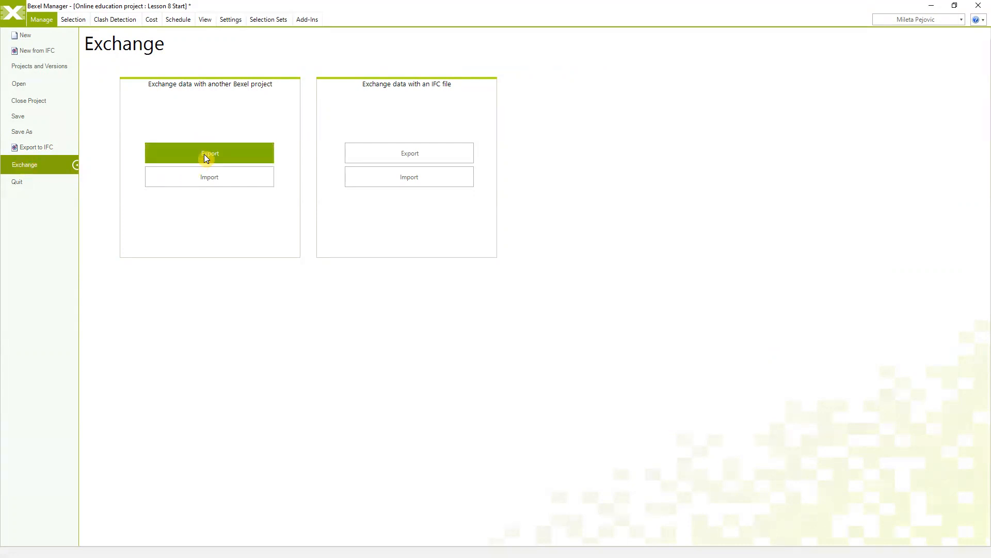
pyautogui.click(206, 156)
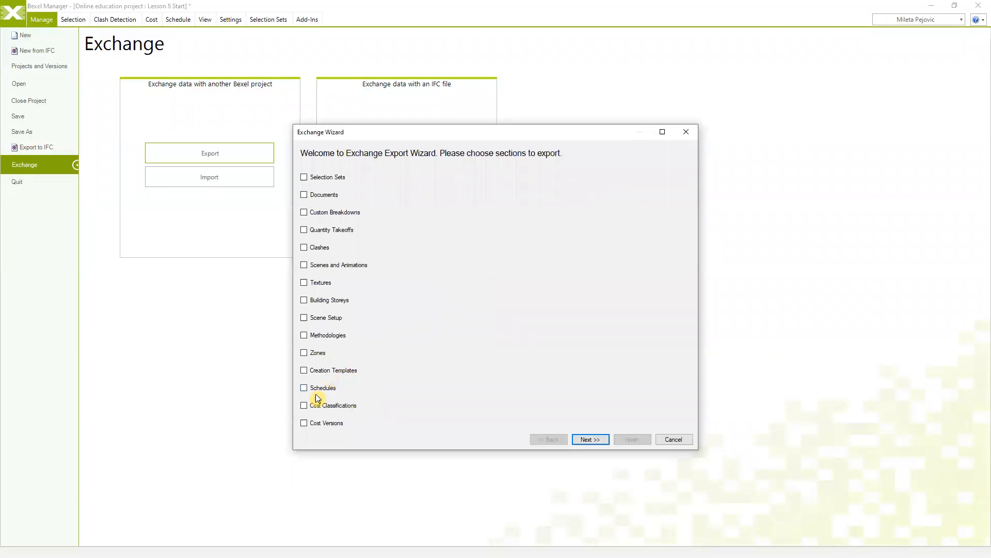
pyautogui.click(305, 406)
pyautogui.click(591, 440)
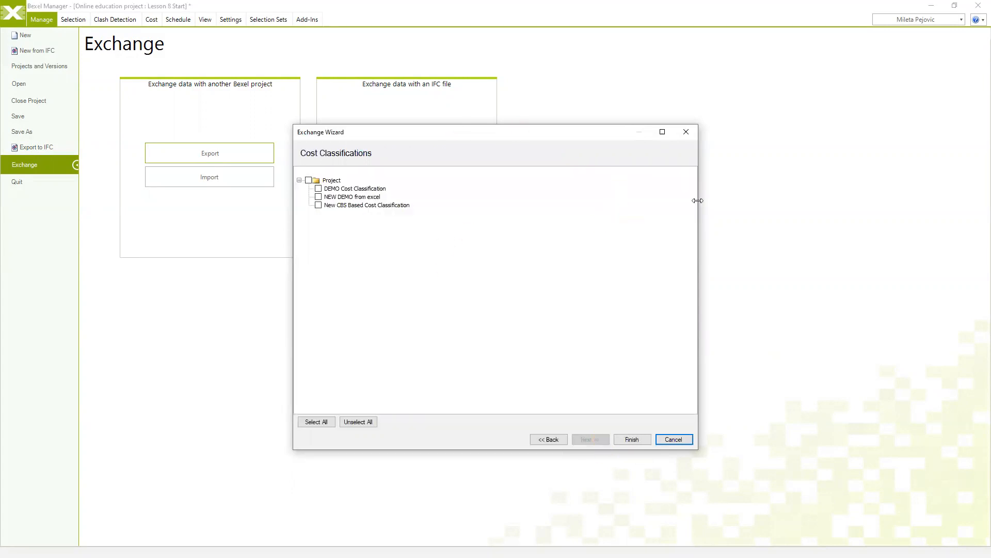
# Include only New CBS Based Cost Classification in the export and finish the wizard
pyautogui.click(319, 189)
pyautogui.click(318, 197)
pyautogui.click(319, 205)
pyautogui.click(318, 196)
pyautogui.click(318, 189)
pyautogui.click(630, 438)
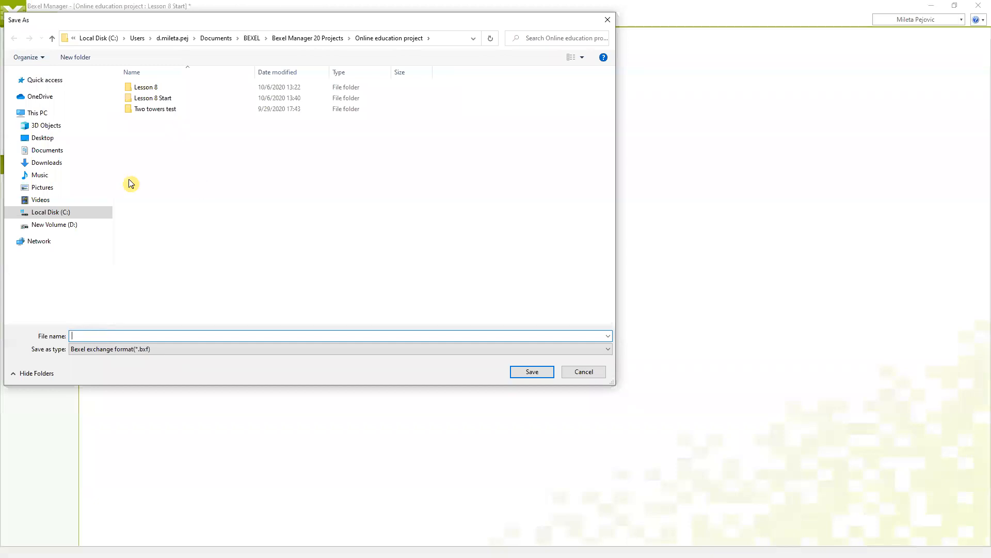
# Save the exchange file as "Exchange QTO based cost" in the Lessons folder on the Desktop and close the report
pyautogui.click(55, 139)
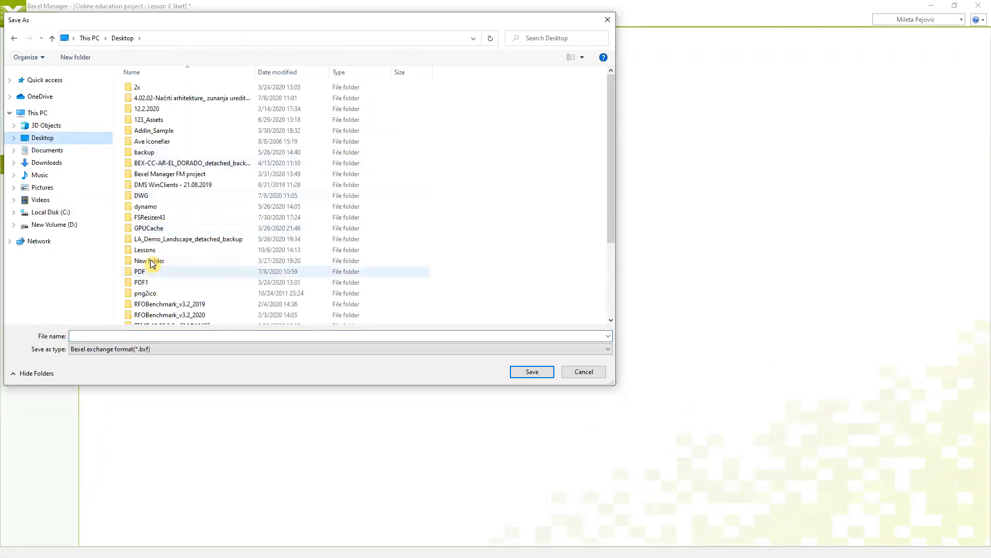
pyautogui.click(147, 250)
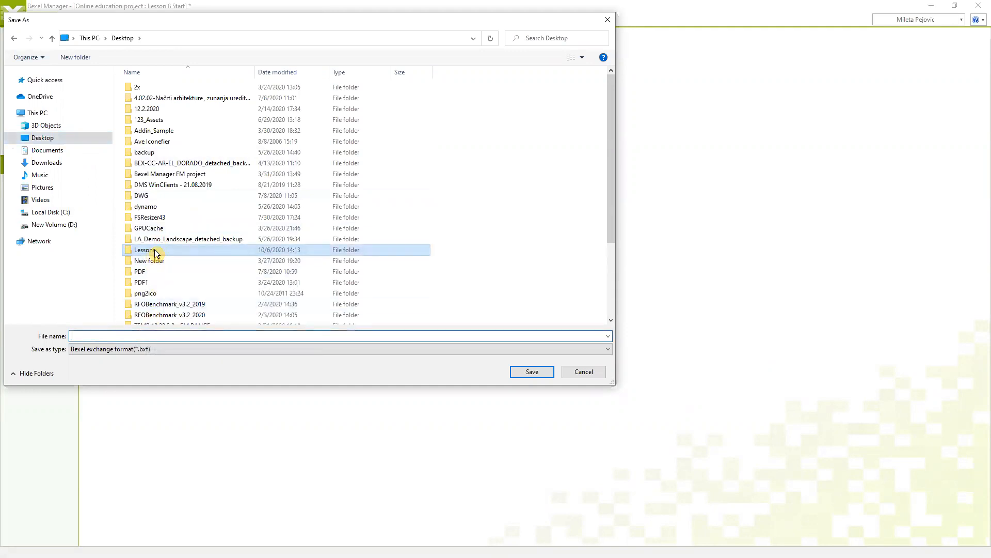
pyautogui.doubleClick(154, 252)
pyautogui.click(127, 336)
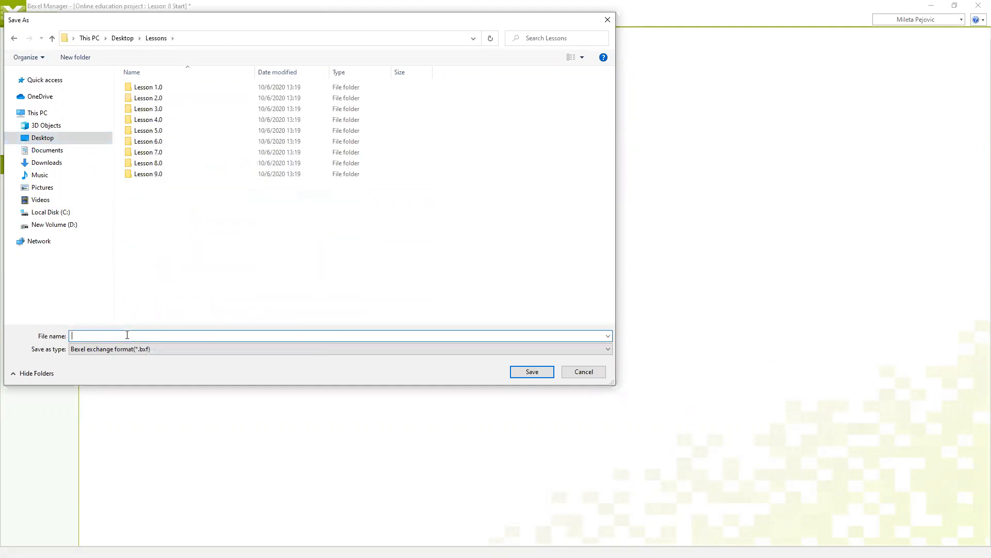
pyautogui.write('Exchange QTO based cost')
pyautogui.click(532, 371)
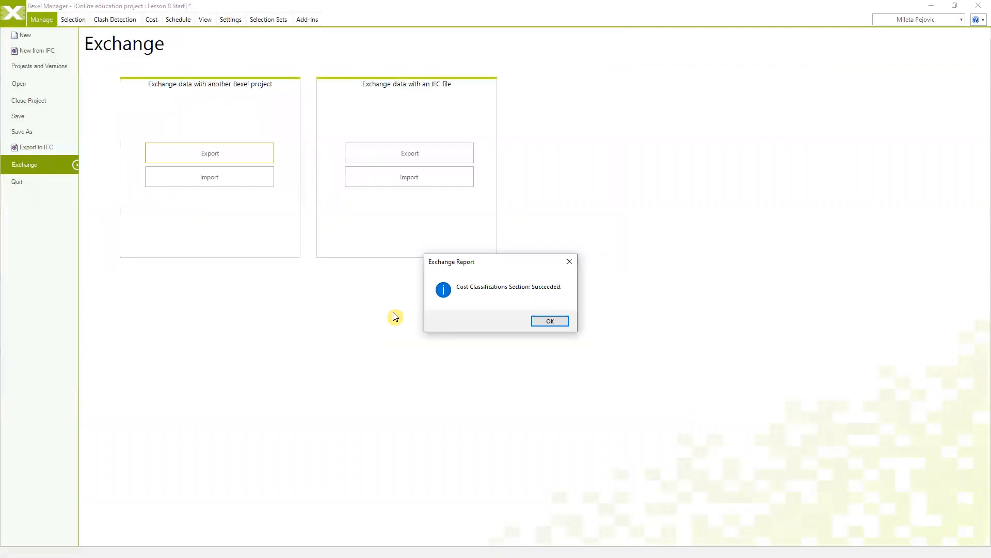
pyautogui.click(551, 322)
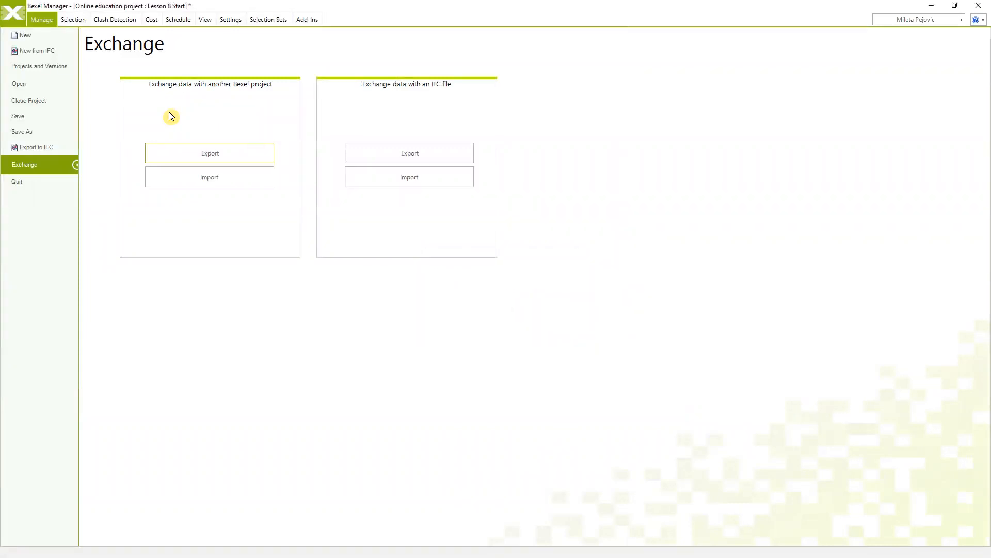
# Return to the project view, switch to the Lesson 8 project and show its Cost Editor
pyautogui.click(8, 21)
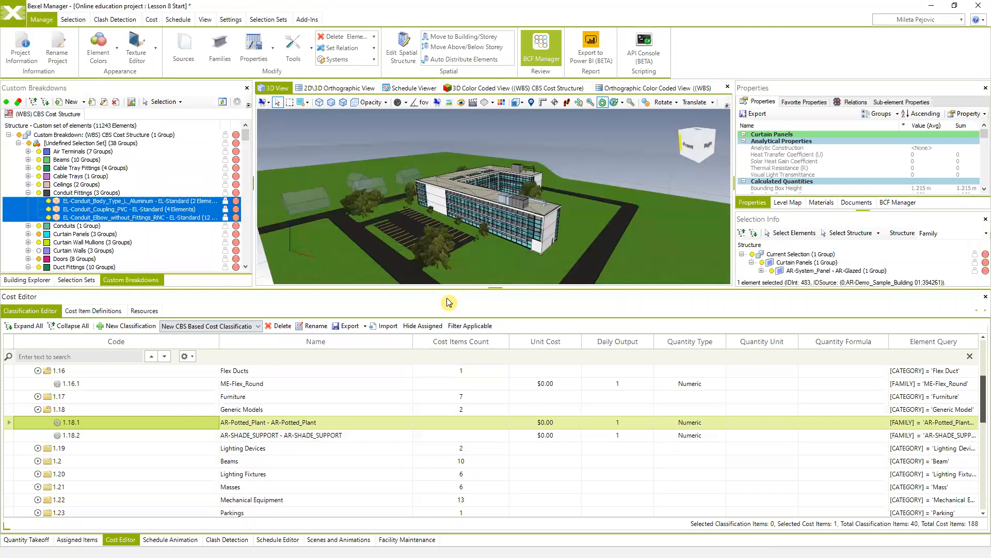
pyautogui.moveTo(464, 287); pyautogui.dragTo(461, 314)
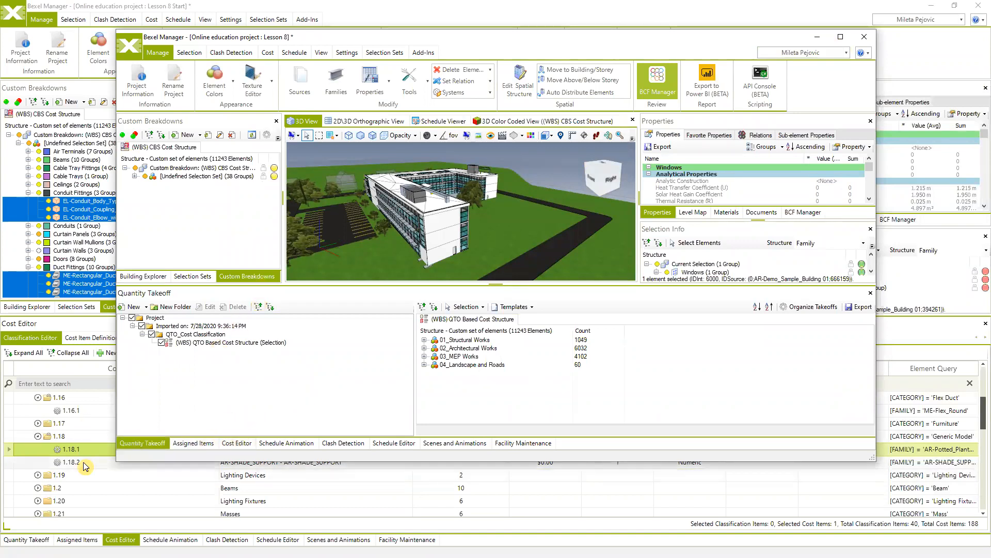
pyautogui.click(237, 443)
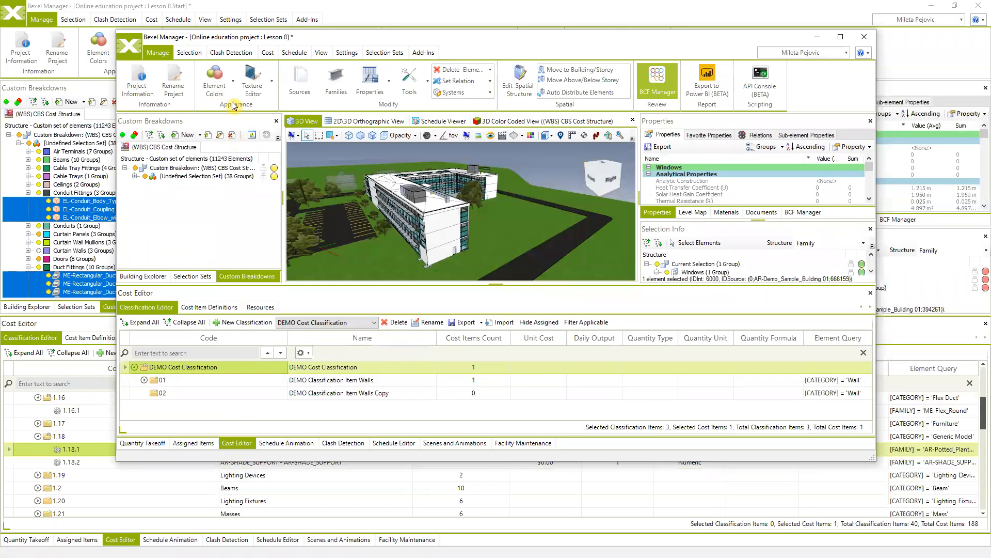
# Start an exchange import from another Bexel project and open Exchange QTO based cost.bxf from the Lessons folder on the Desktop
pyautogui.click(129, 54)
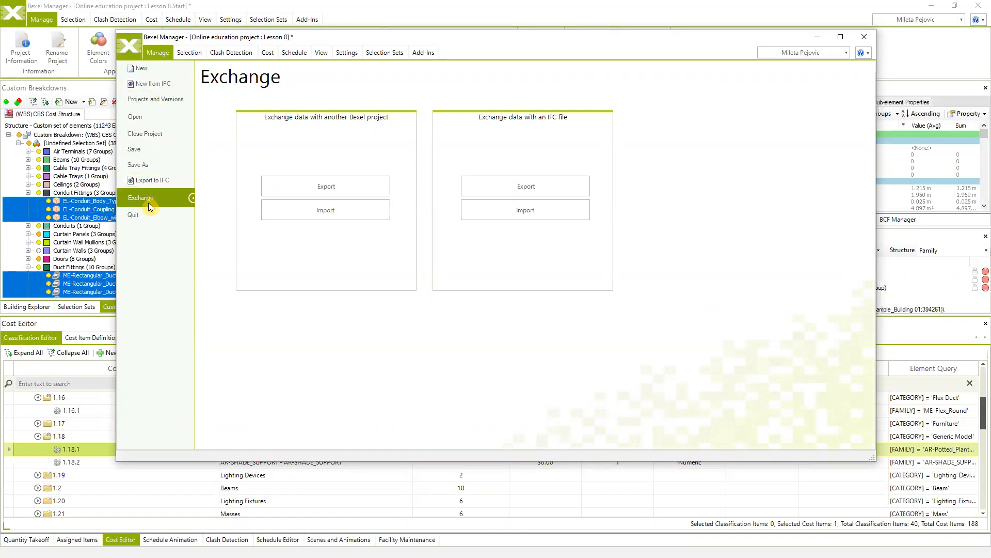
pyautogui.click(336, 209)
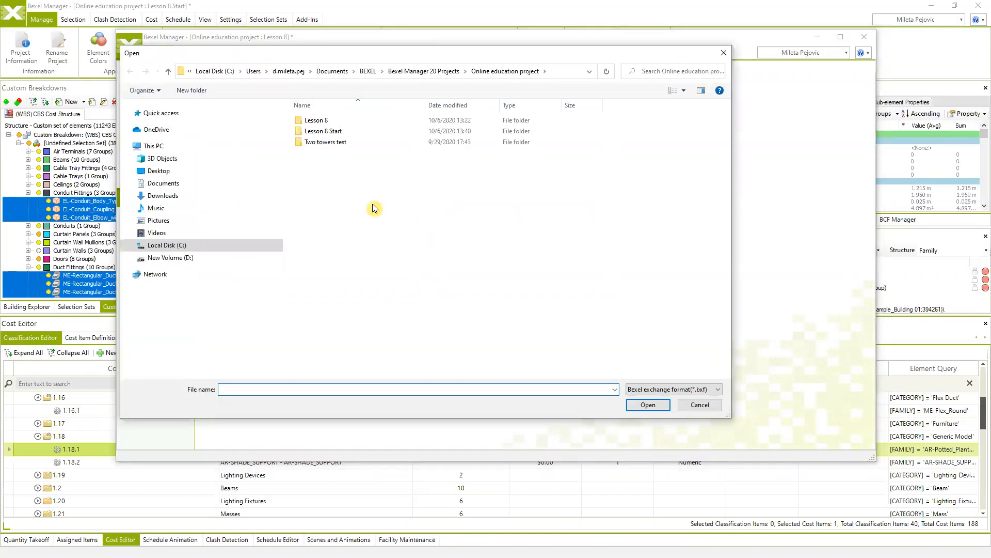
pyautogui.click(158, 171)
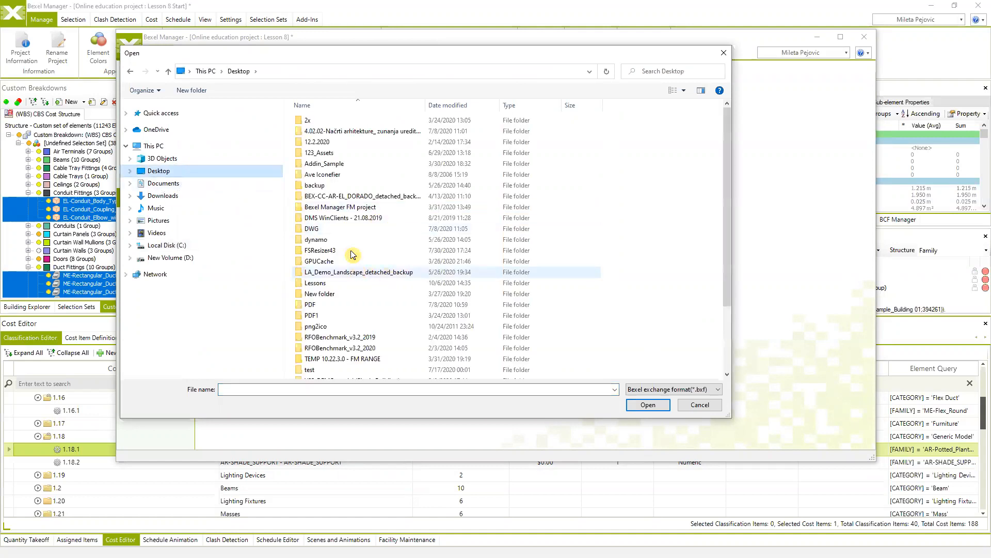
pyautogui.scroll(-2, 356, 270)
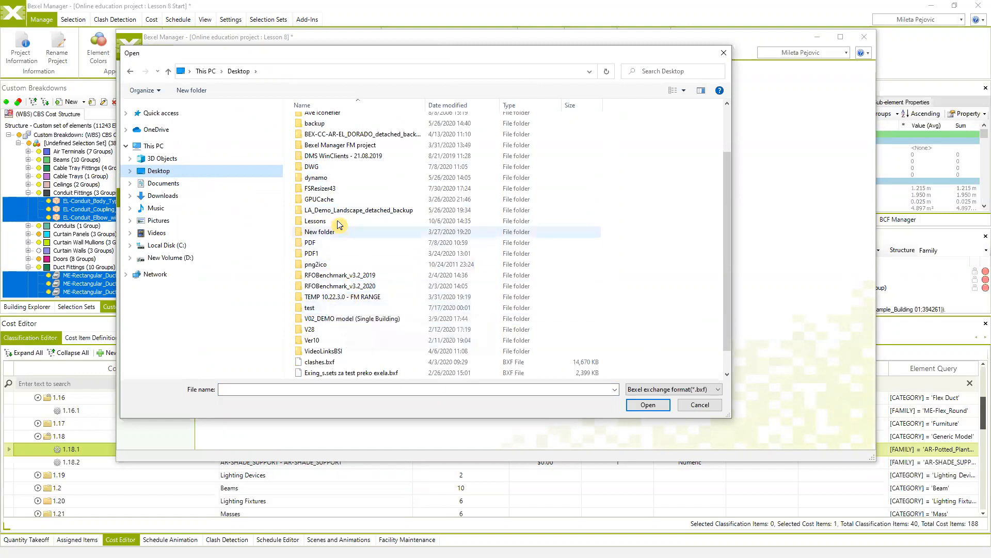
pyautogui.scroll(2, 341, 230)
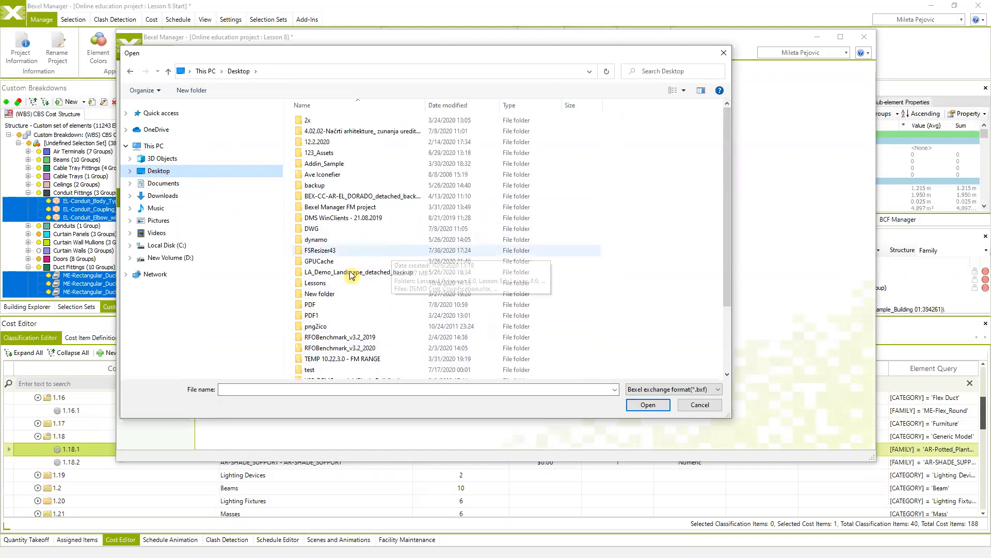
pyautogui.doubleClick(316, 283)
pyautogui.click(337, 220)
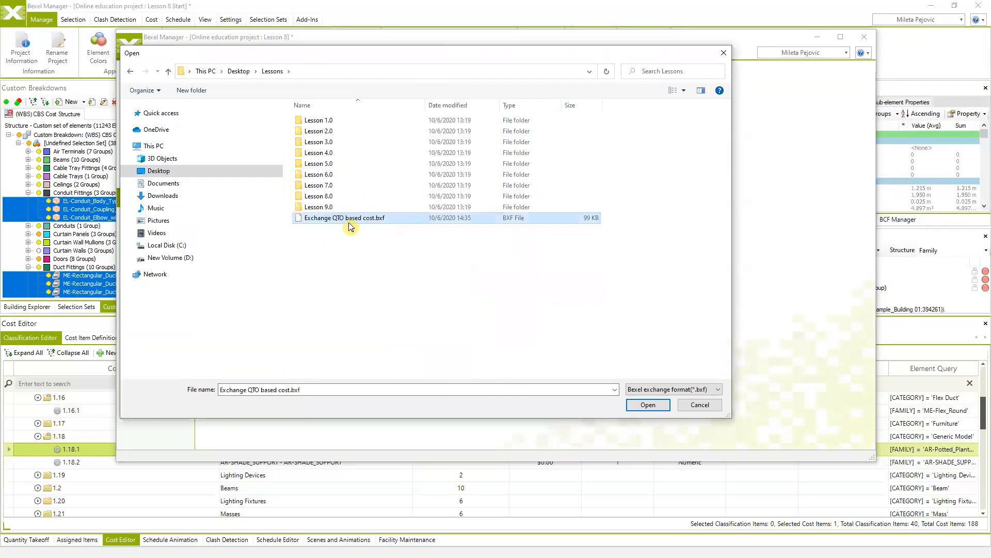
pyautogui.click(641, 406)
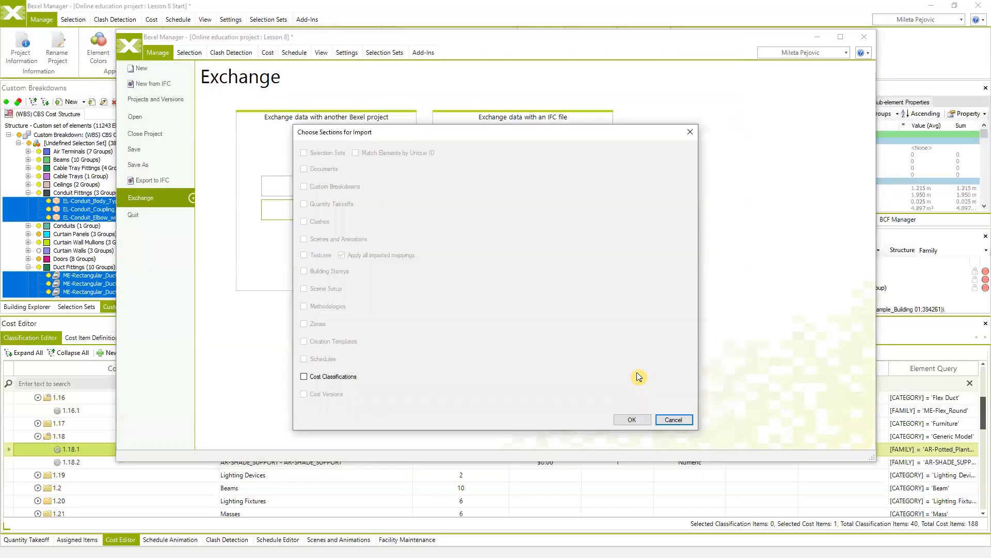
# Import only the Cost Classifications section and close the exchange report
pyautogui.click(304, 376)
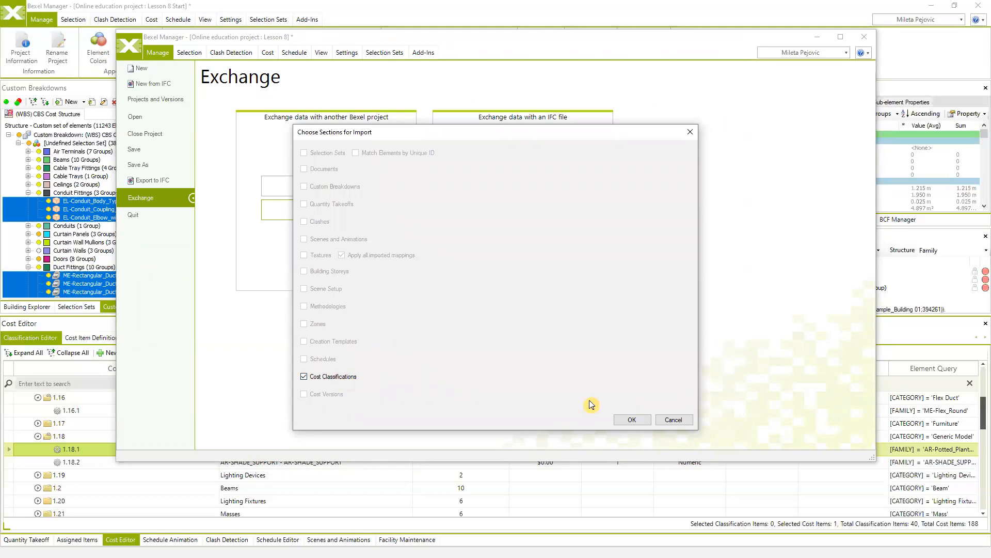
pyautogui.click(634, 420)
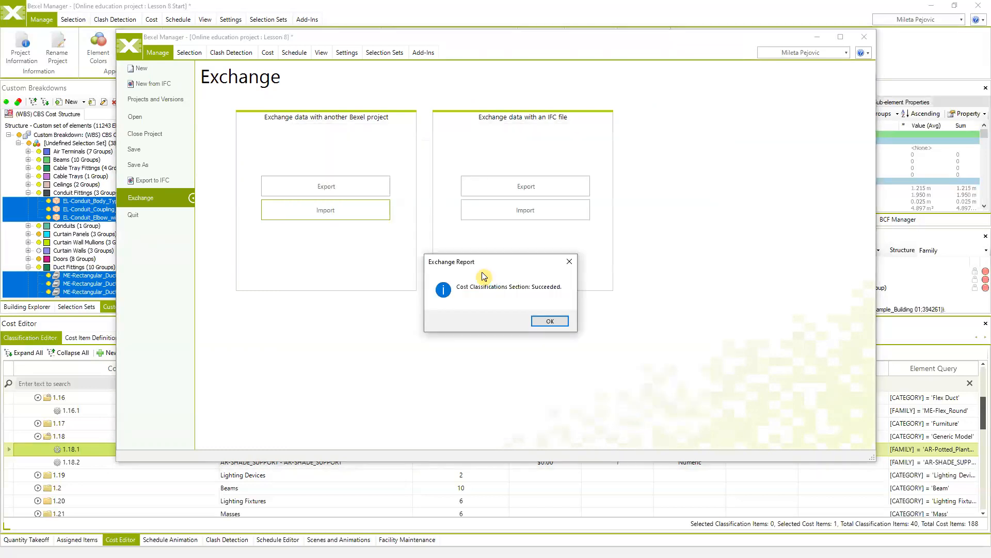
pyautogui.click(551, 321)
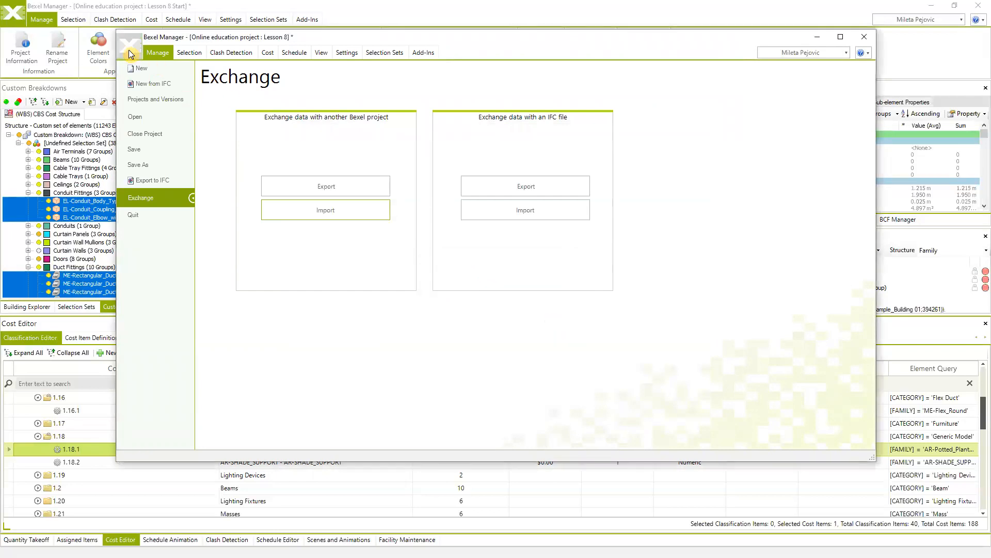
# Return to the Lesson 8 project view, display New CBS Based Cost Classification in the Cost Editor and expand item 1
pyautogui.click(130, 48)
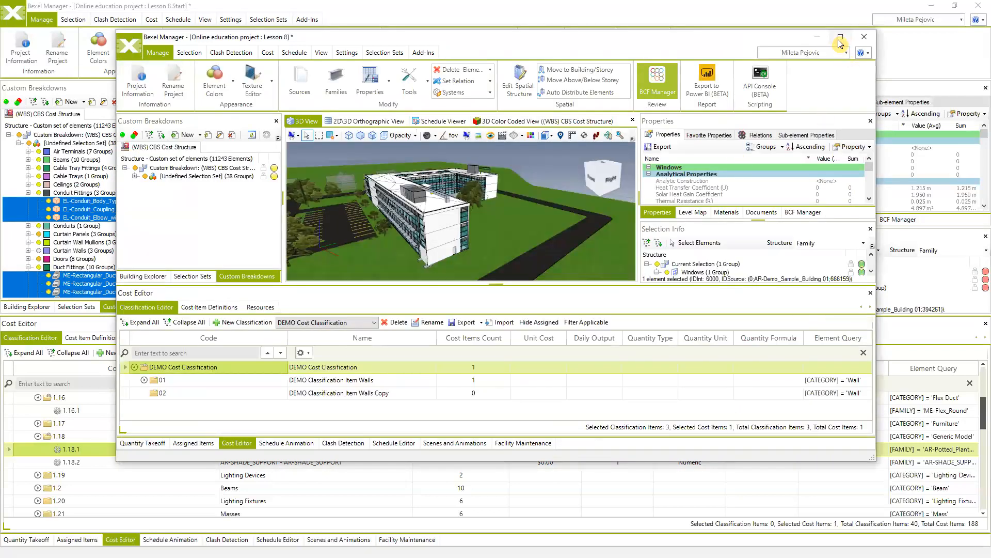
pyautogui.click(841, 36)
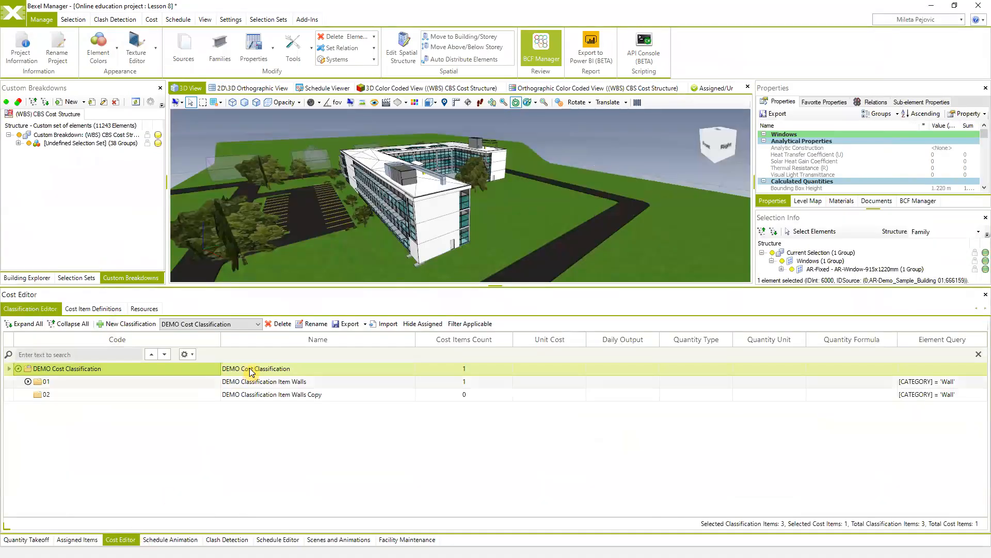
pyautogui.click(259, 324)
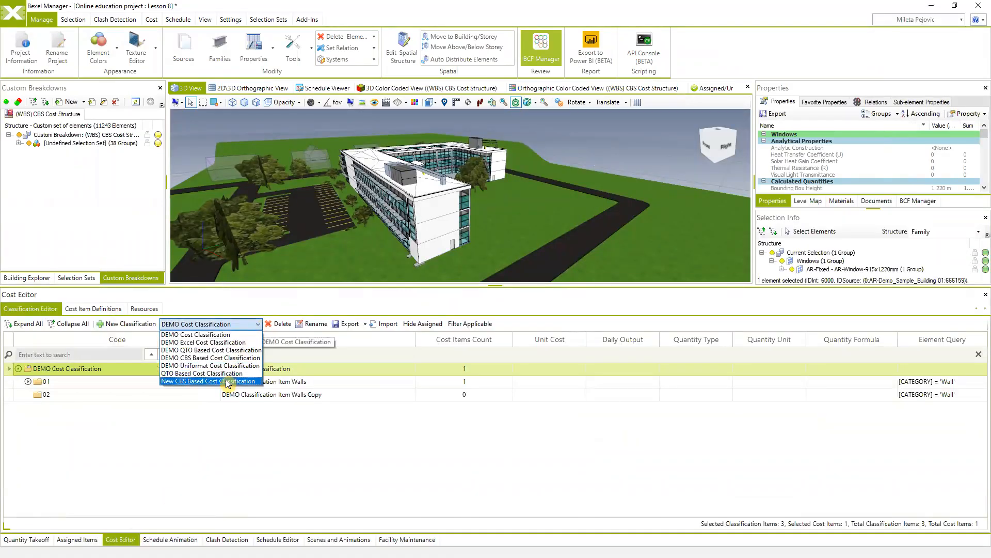
pyautogui.click(189, 382)
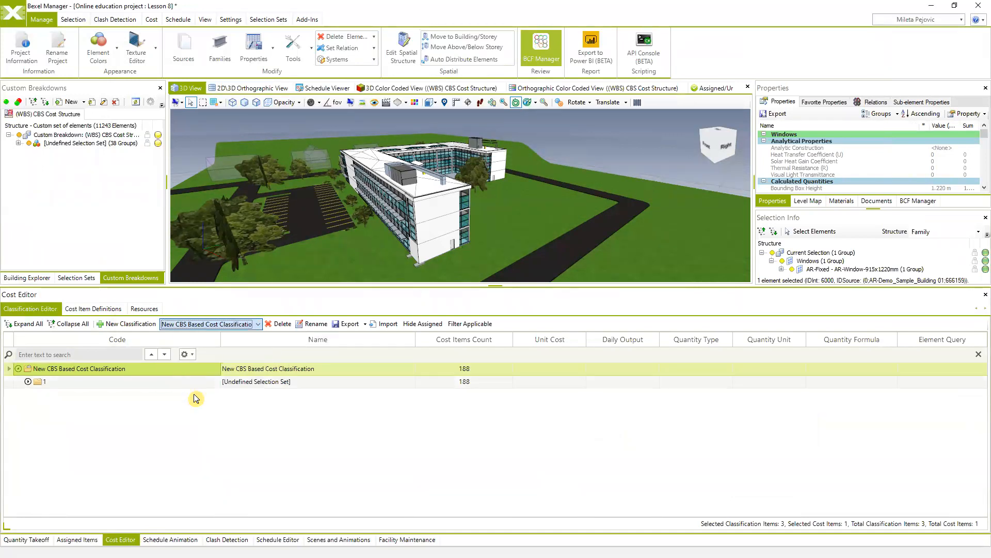
pyautogui.click(28, 381)
pyautogui.scroll(-3, 103, 434)
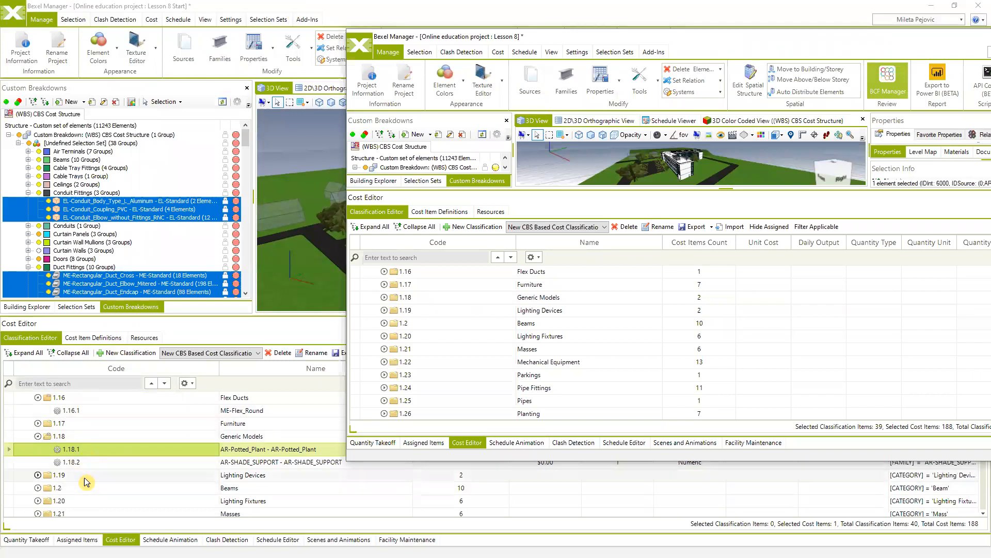
# Maximize the Lesson 8 project window and review the category items of the imported New CBS Based Cost Classification
pyautogui.moveTo(775, 40); pyautogui.dragTo(684, 76)
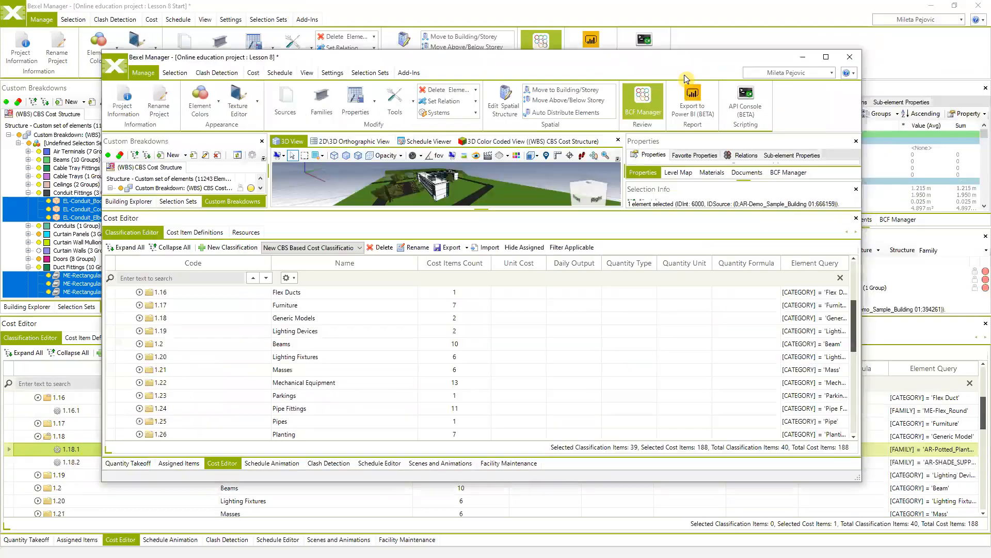
pyautogui.click(826, 57)
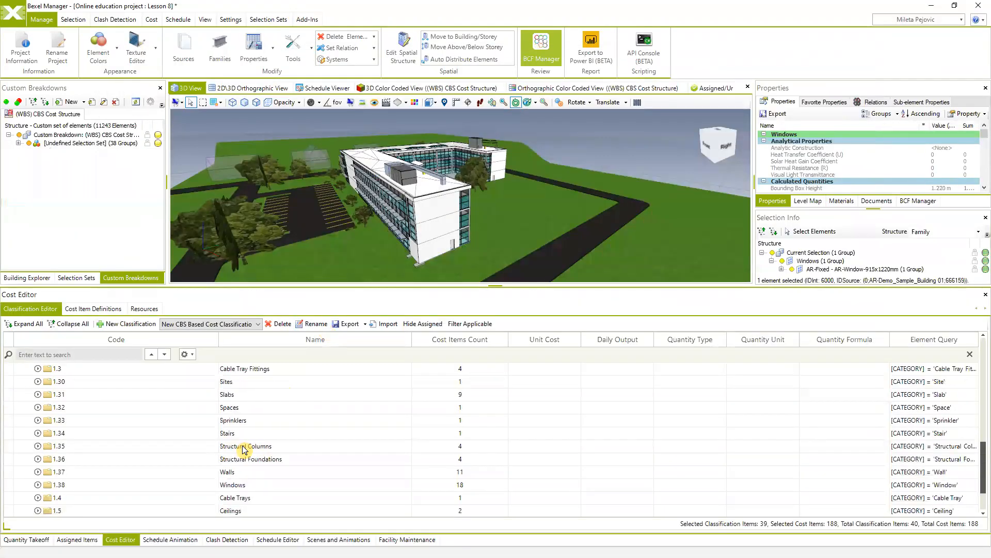
pyautogui.scroll(-2, 258, 452)
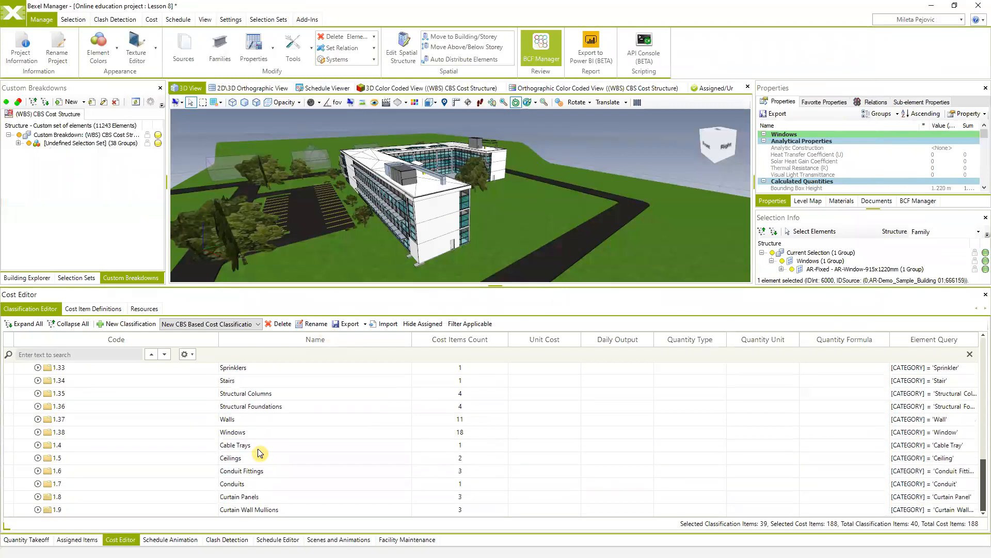
pyautogui.scroll(10, 258, 452)
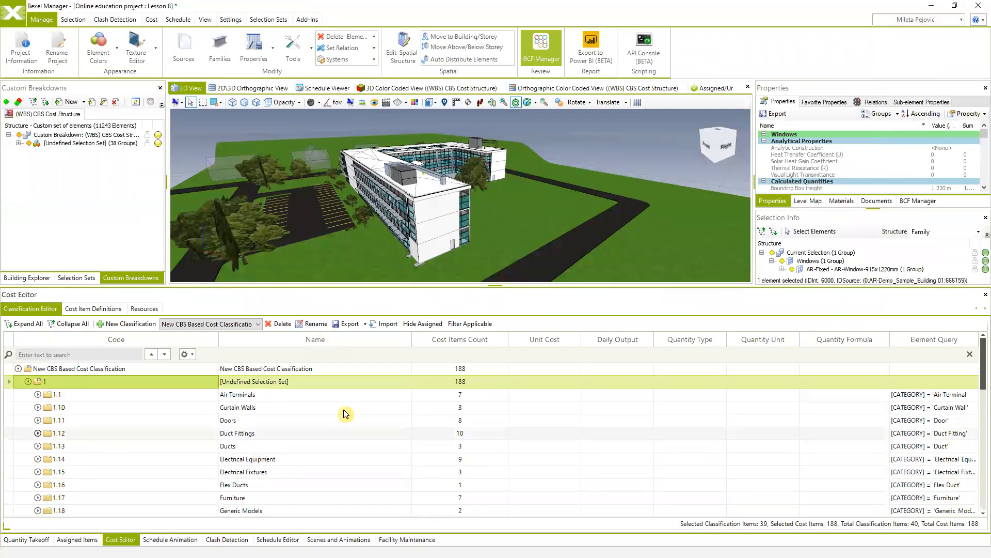
pyautogui.scroll(-7, 336, 413)
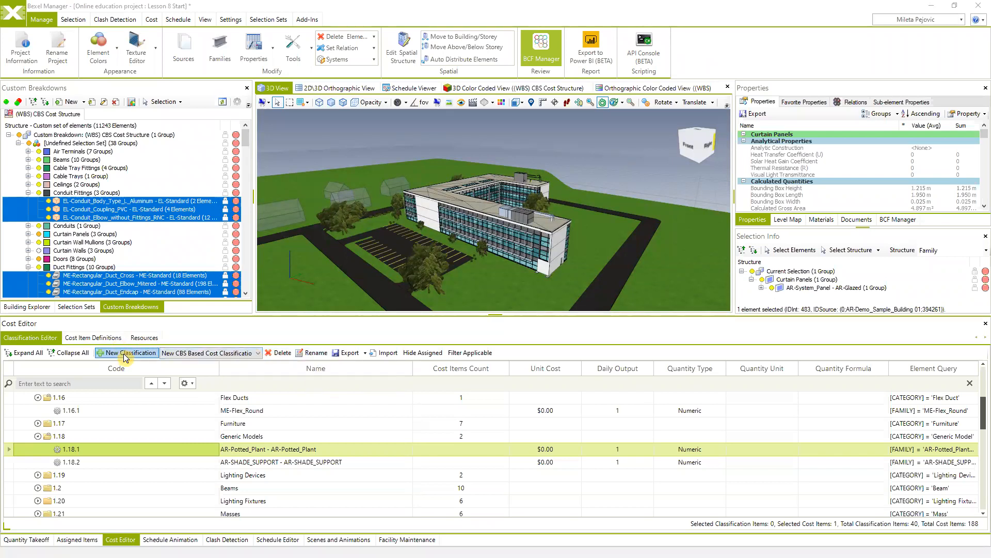
# In the Lesson 8 Start project, view the NEW DEMO from excel classification and switch back to New CBS Based Cost Classification
pyautogui.click(258, 353)
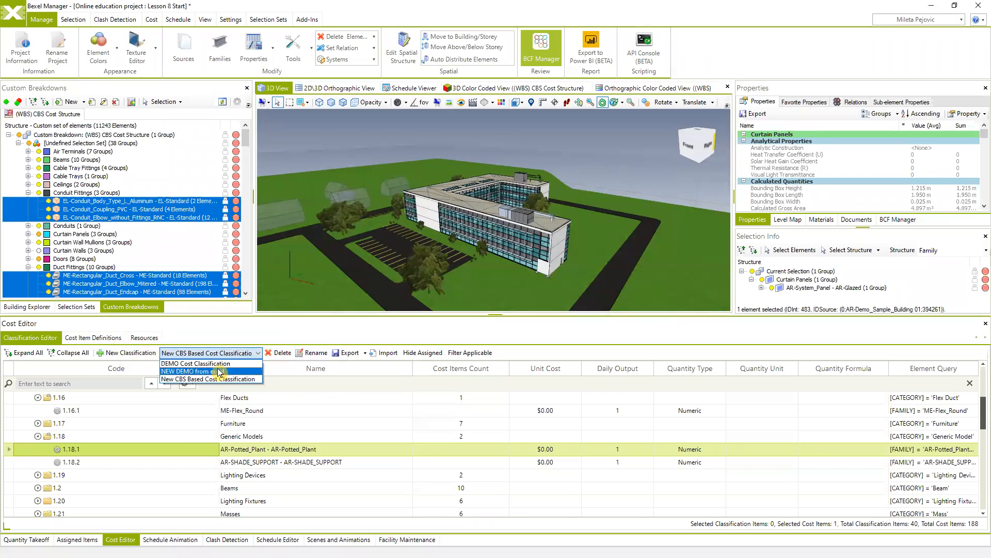
pyautogui.click(207, 375)
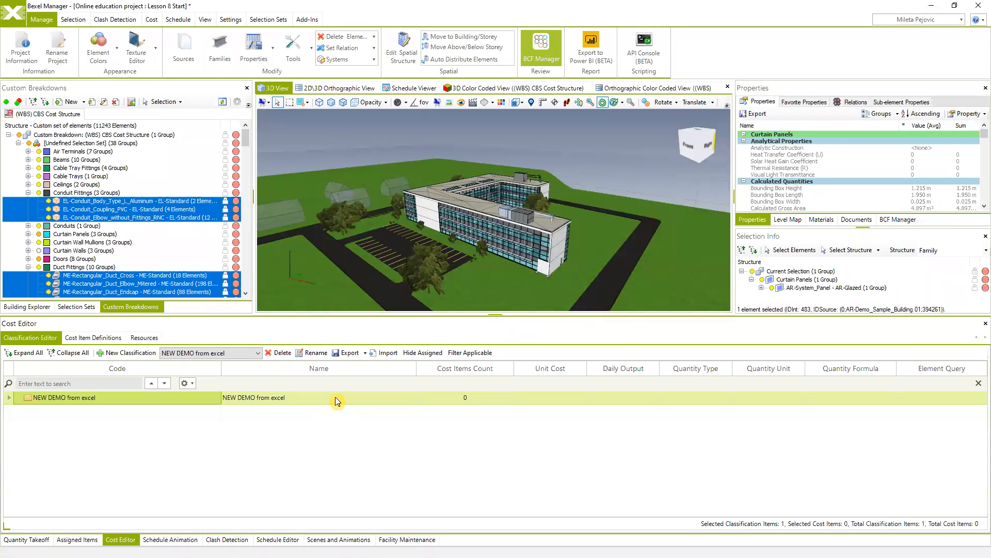
pyautogui.click(257, 354)
pyautogui.click(202, 379)
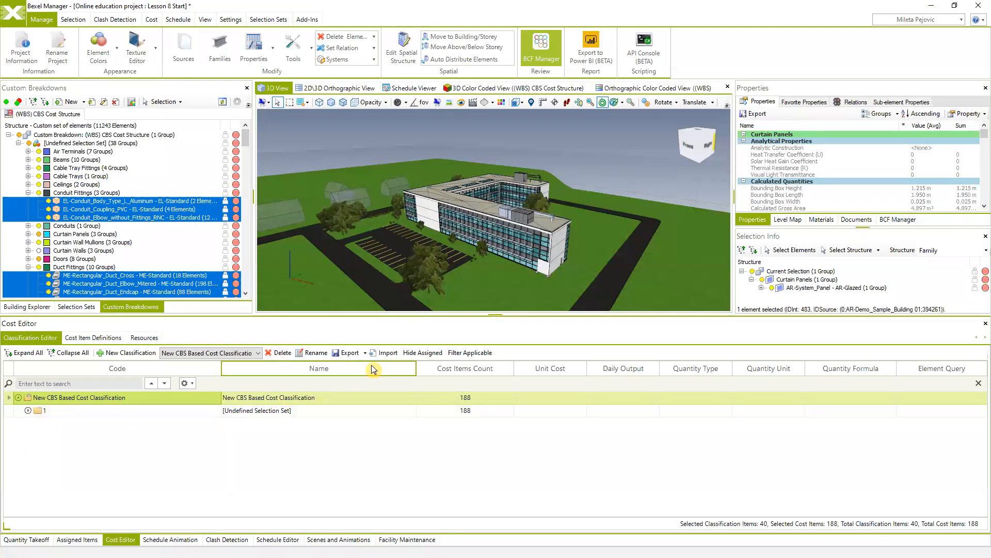
# Export the classification to the Lessons folder as New CBS Based Cost Classification.xlsx and open the file location
pyautogui.click(349, 352)
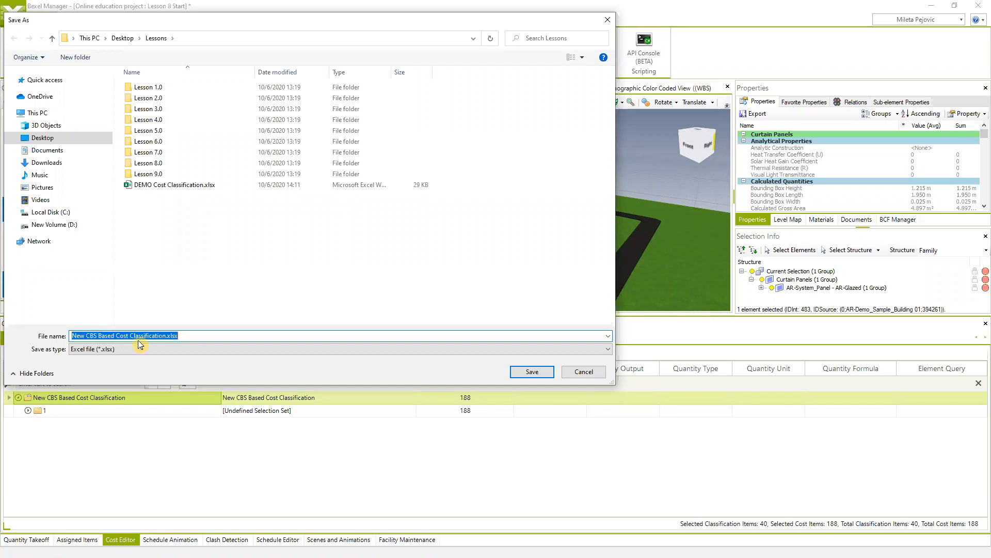
pyautogui.click(532, 372)
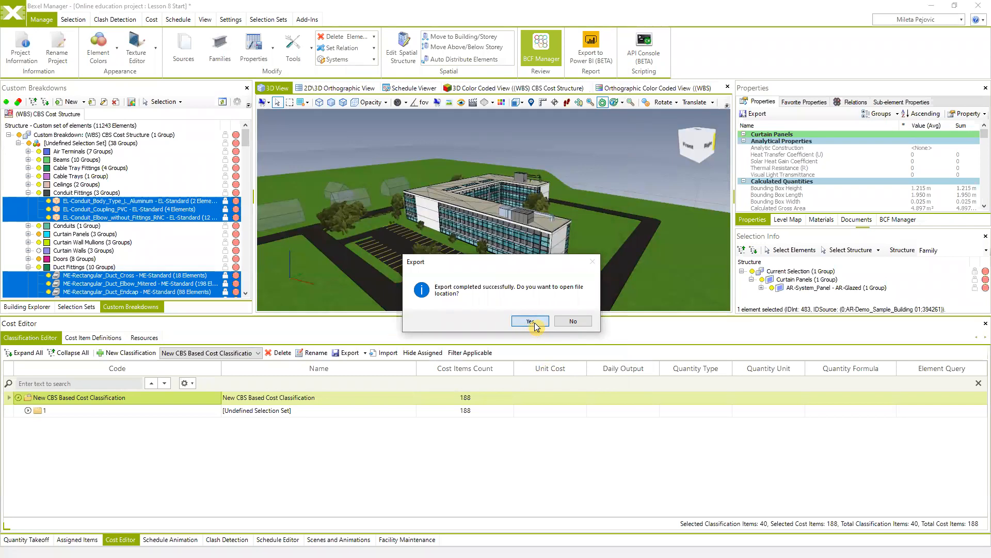
pyautogui.click(535, 323)
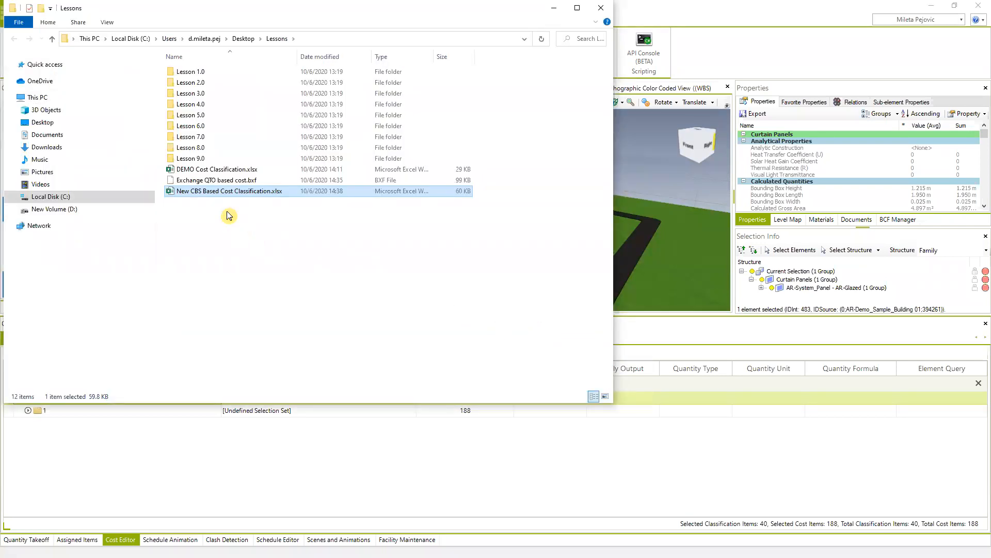
# Open the exported workbook in Excel, examine the Classification sheet's codes, names, costs and element queries, and close it
pyautogui.doubleClick(199, 192)
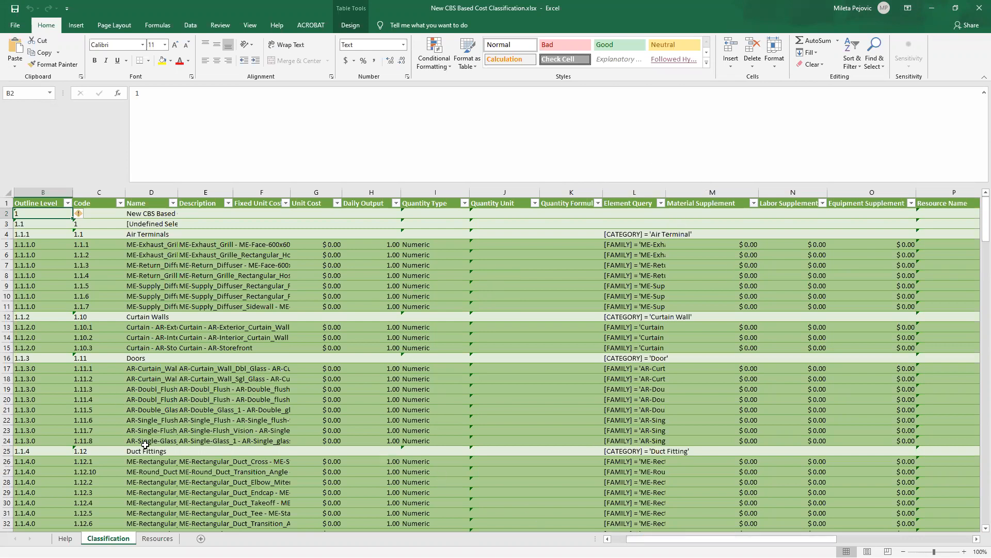
pyautogui.scroll(-1, 185, 360)
pyautogui.scroll(1, 184, 360)
pyautogui.scroll(-17, 160, 379)
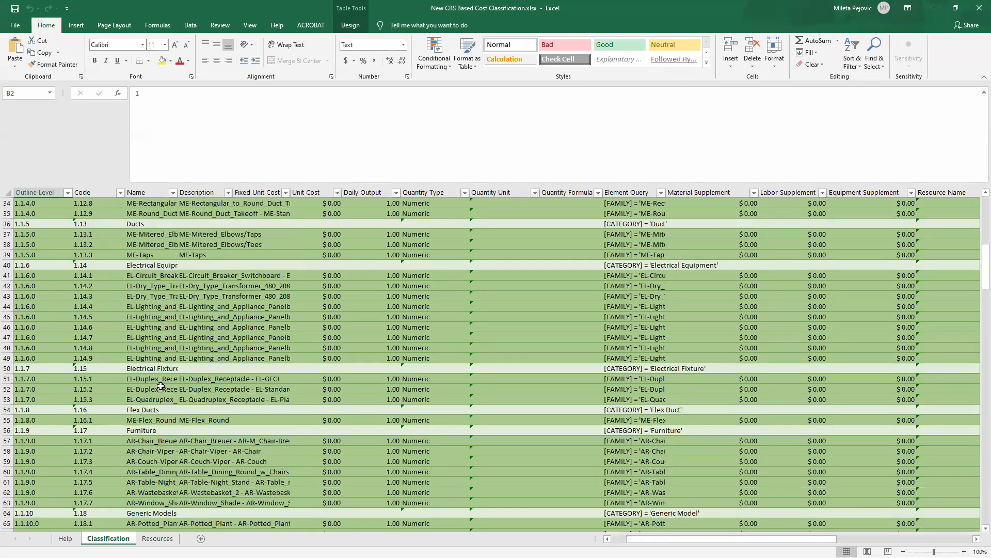
pyautogui.scroll(-12, 242, 357)
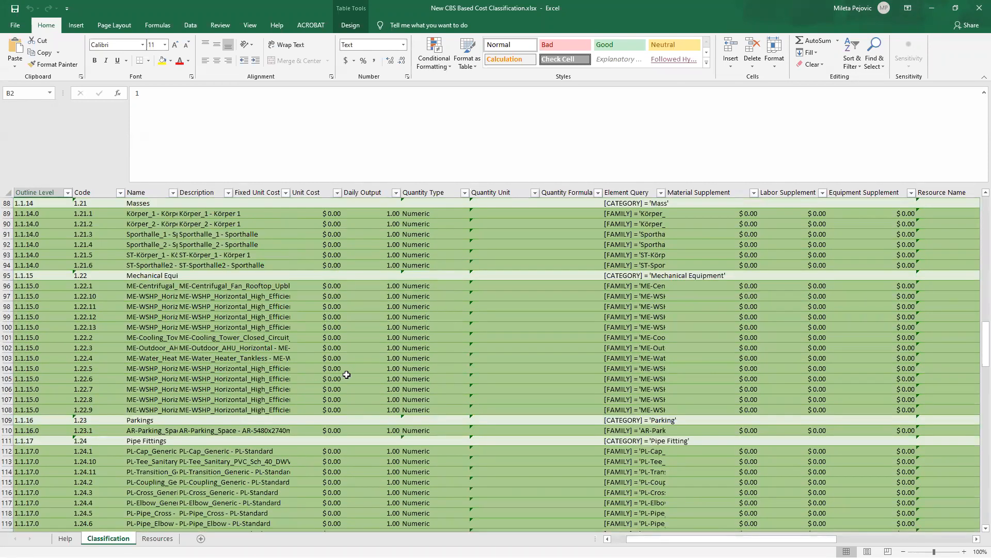
pyautogui.scroll(-11, 276, 379)
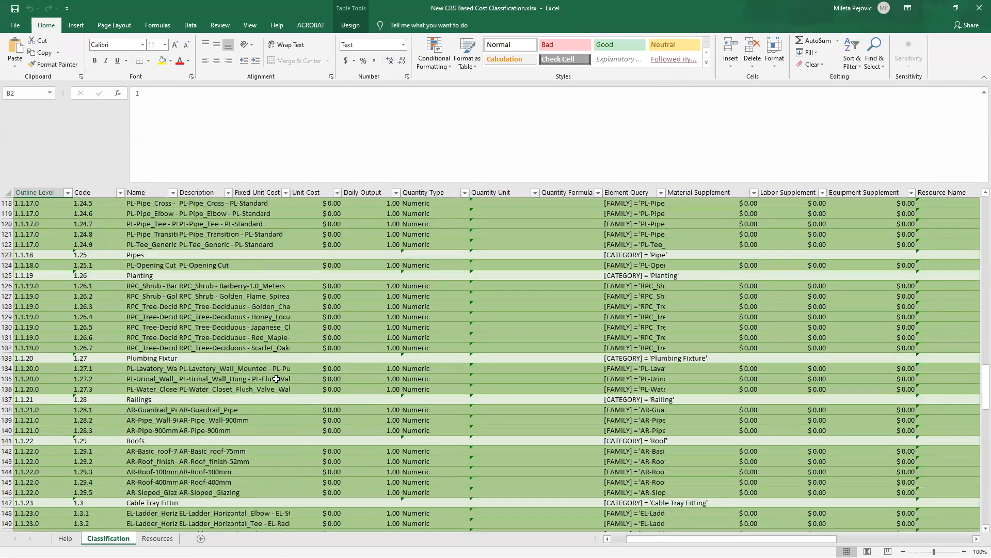
pyautogui.scroll(10, 276, 382)
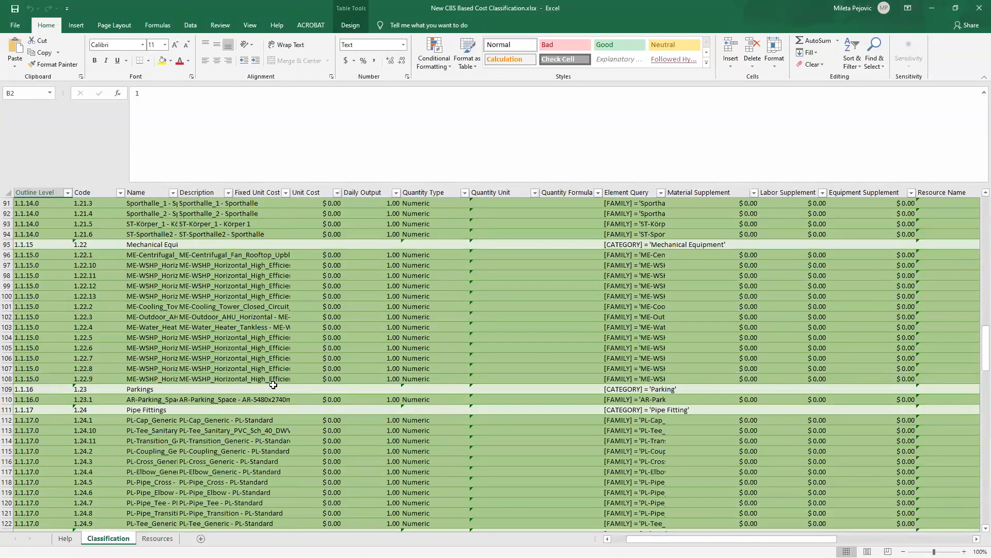
pyautogui.scroll(10, 254, 379)
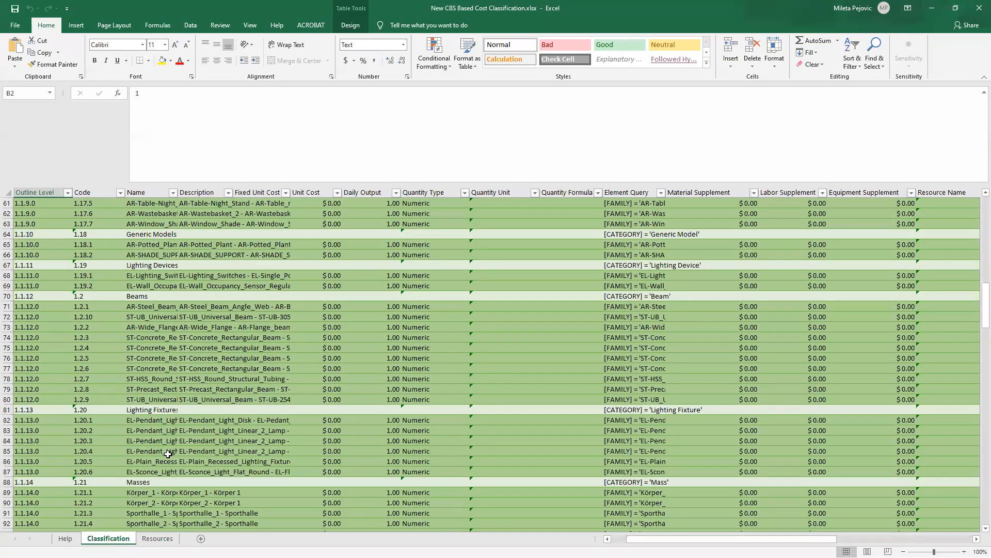
pyautogui.scroll(9, 308, 353)
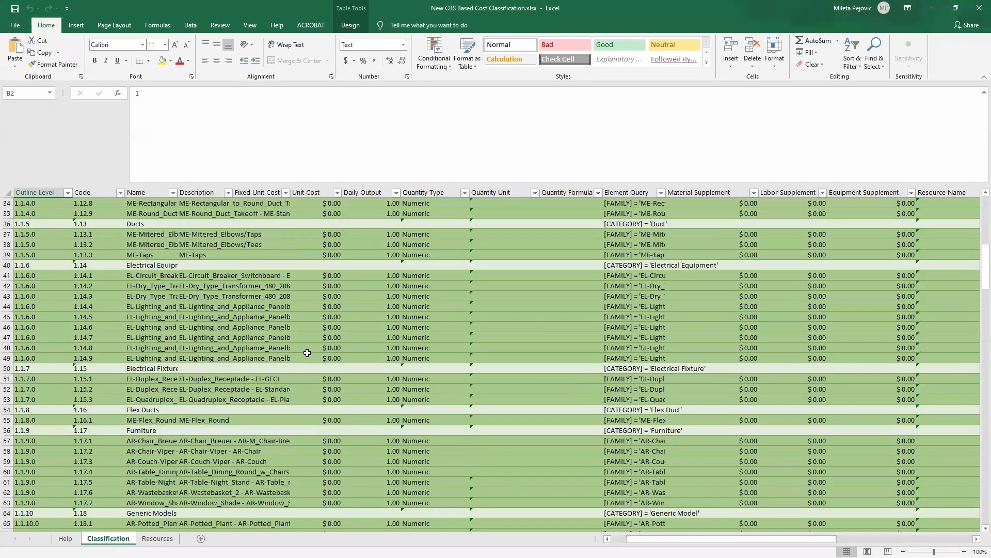
pyautogui.click(979, 9)
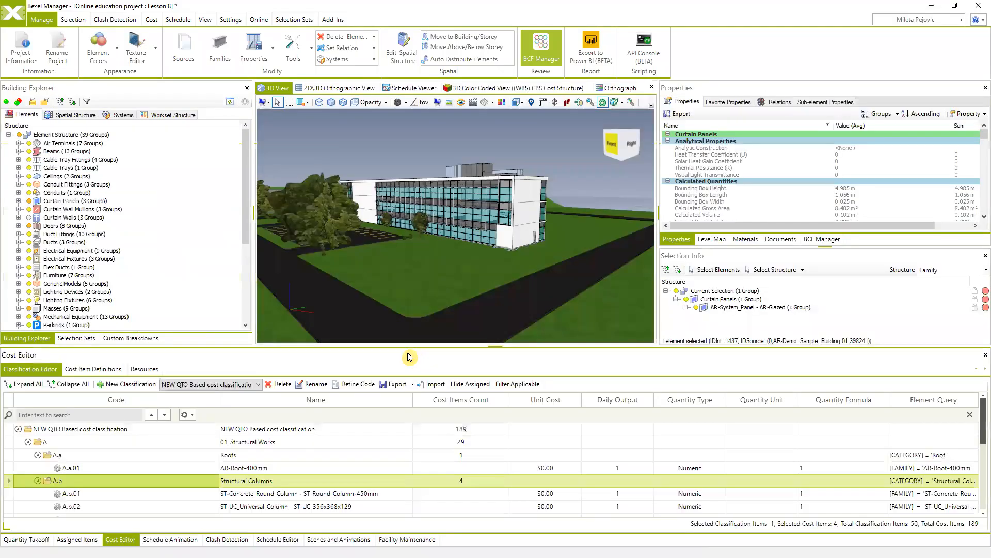
# Enlarge the Cost Editor and create a new classification named NEW EXCEL Imported cost classification
pyautogui.moveTo(489, 346); pyautogui.dragTo(491, 271)
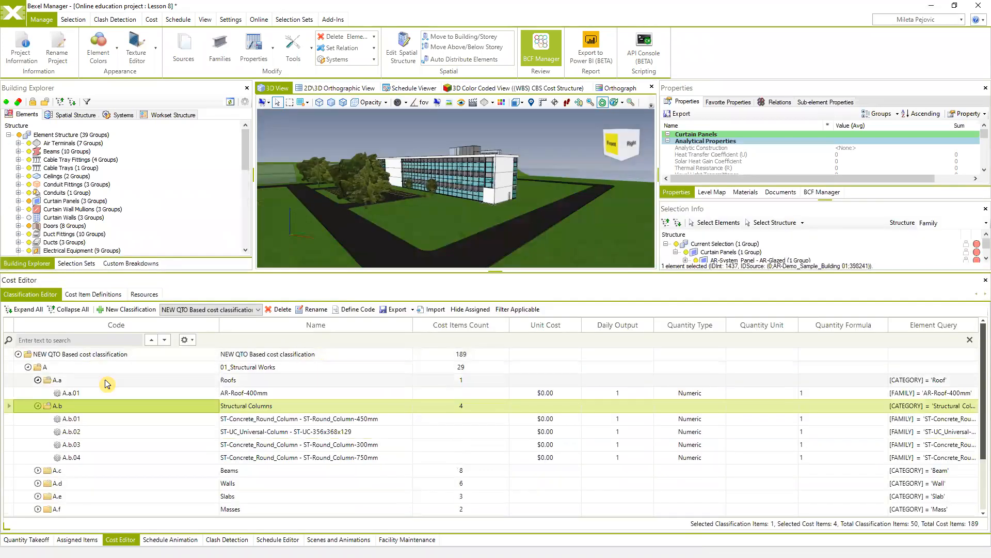
pyautogui.click(124, 310)
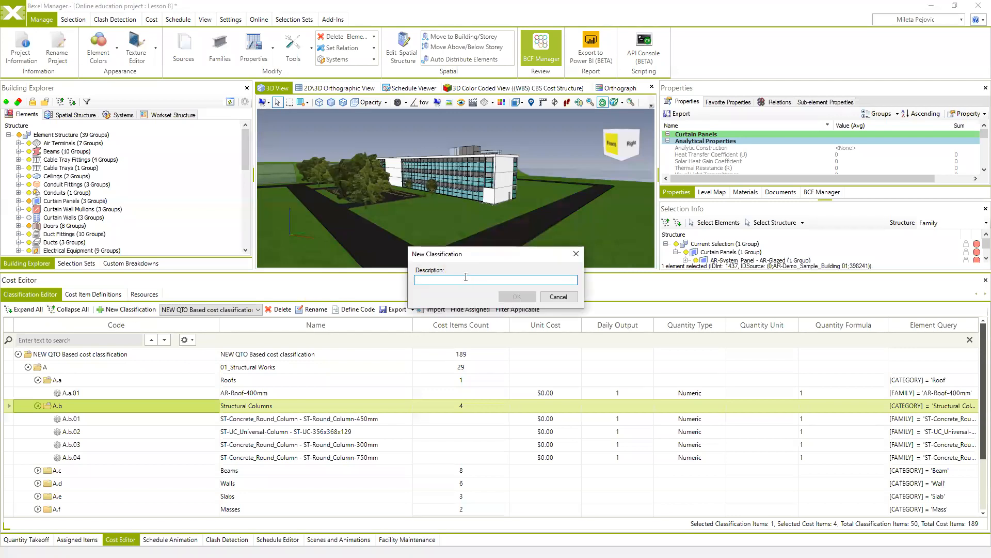
pyautogui.write('NEW EXCEL Imported')
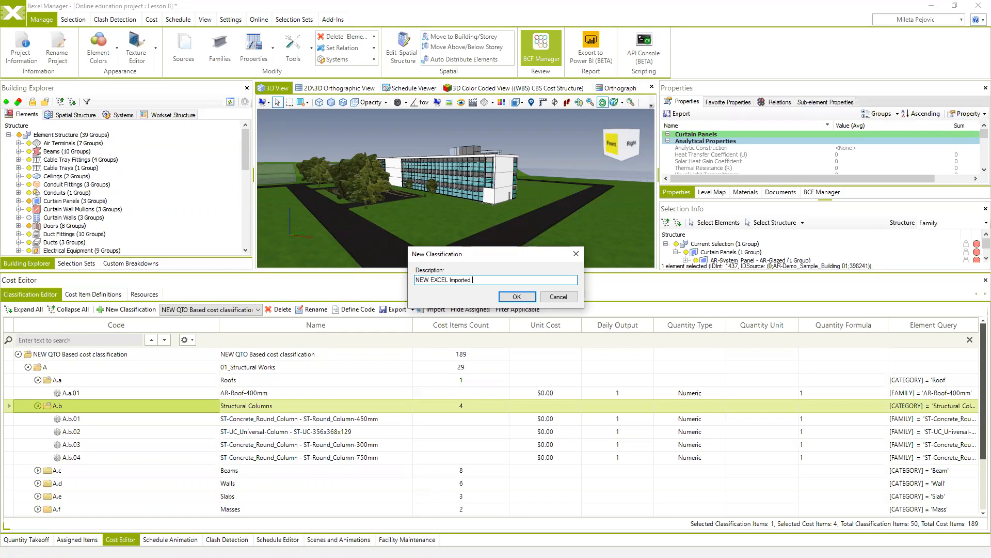
pyautogui.write('ssification')
pyautogui.click(517, 296)
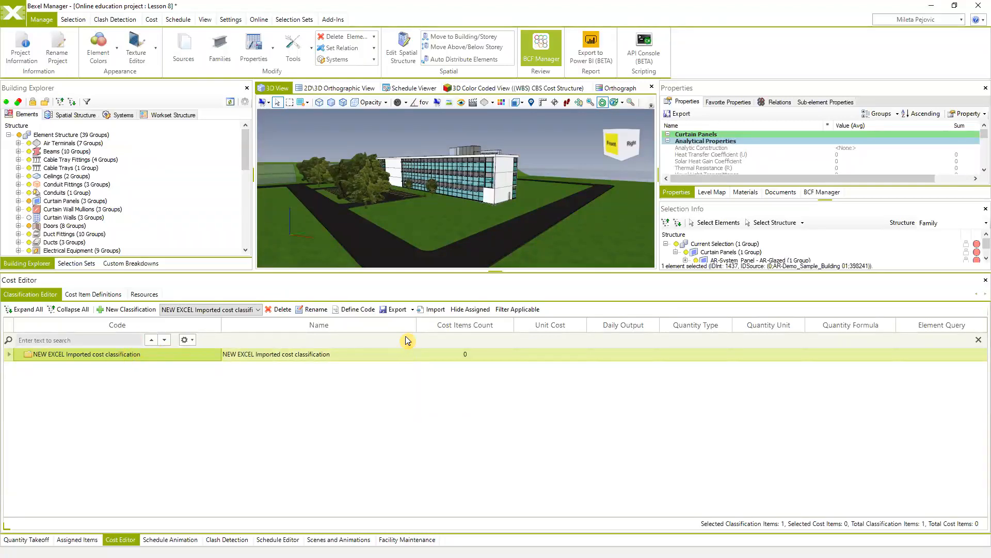
# Import New CBS Based Cost Classification.xlsx from the desktop's Lessons folder into the new classification
pyautogui.click(435, 311)
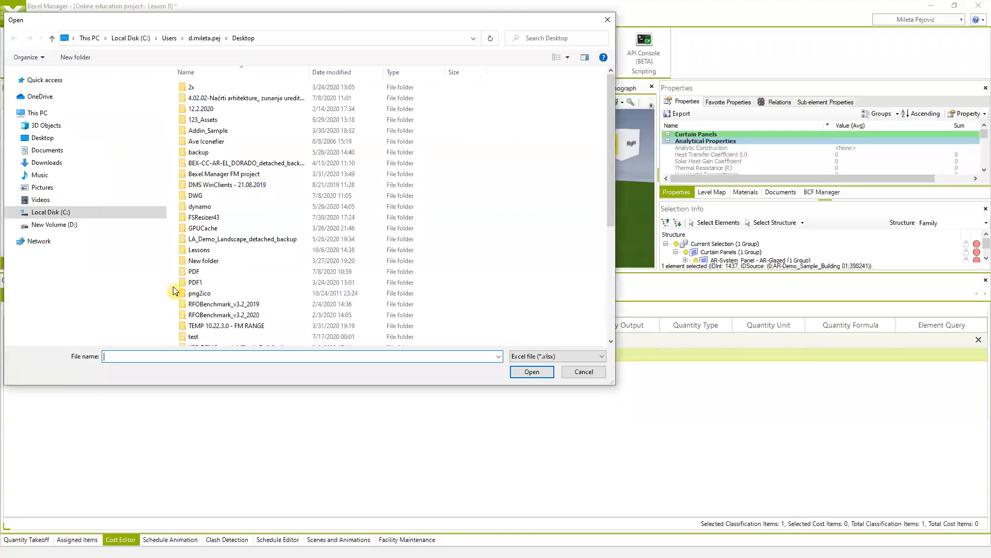
pyautogui.click(43, 137)
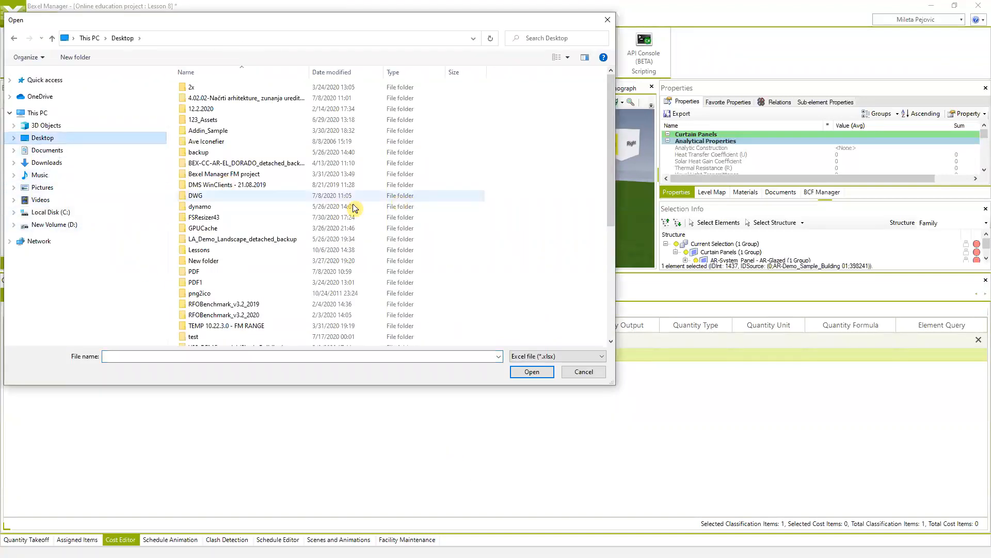
pyautogui.click(201, 252)
pyautogui.doubleClick(205, 254)
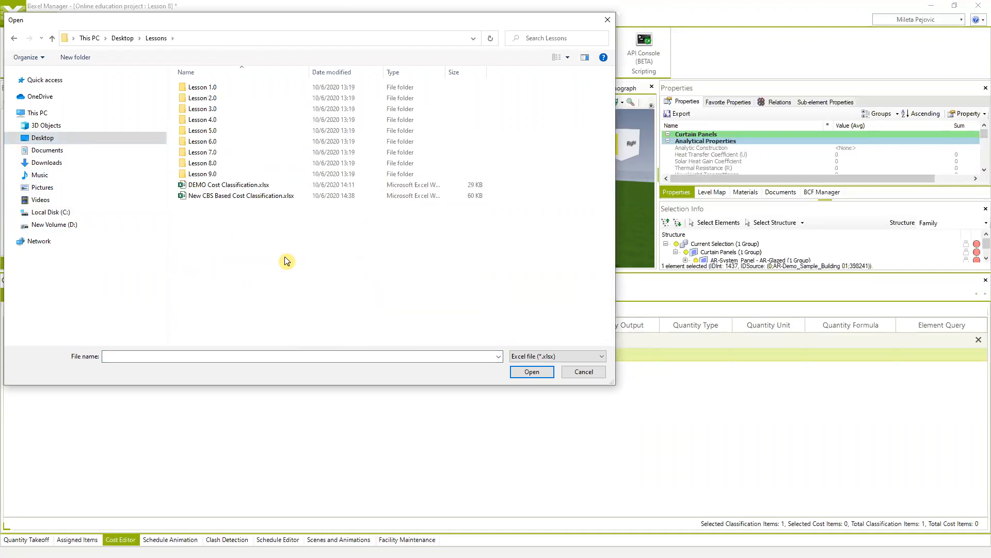
pyautogui.click(234, 197)
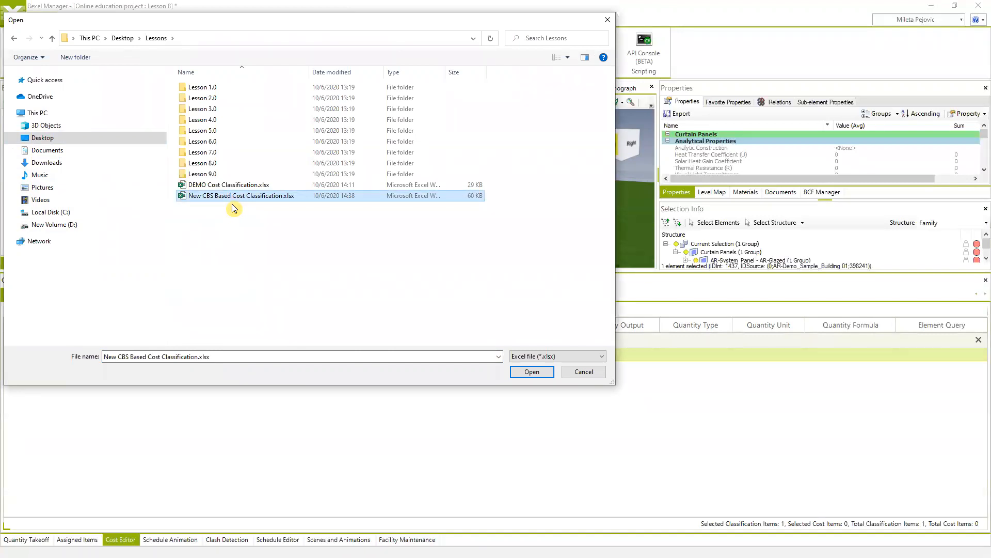
pyautogui.click(532, 371)
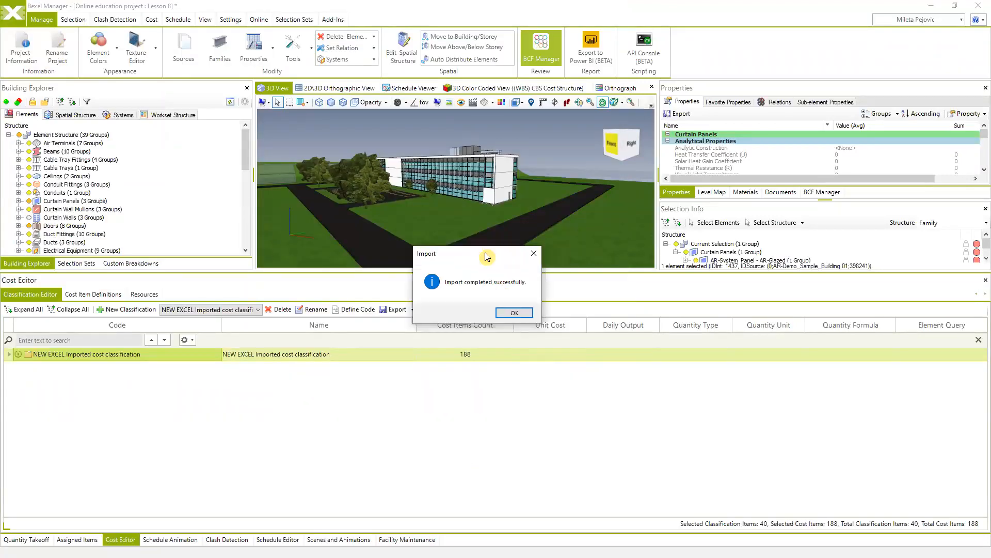
pyautogui.click(513, 313)
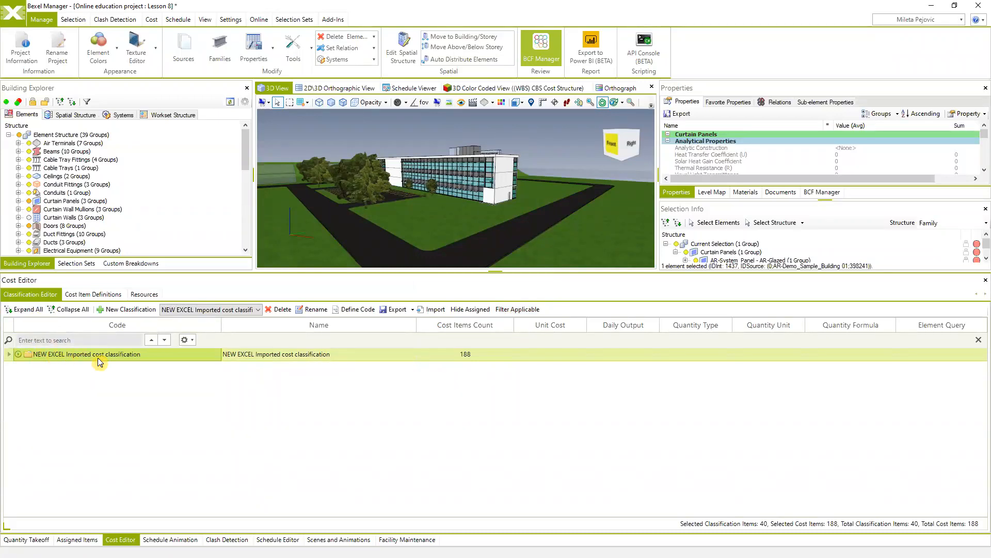
# Expand the imported classification and examine its category groups and the cost items under Air Terminals
pyautogui.click(25, 309)
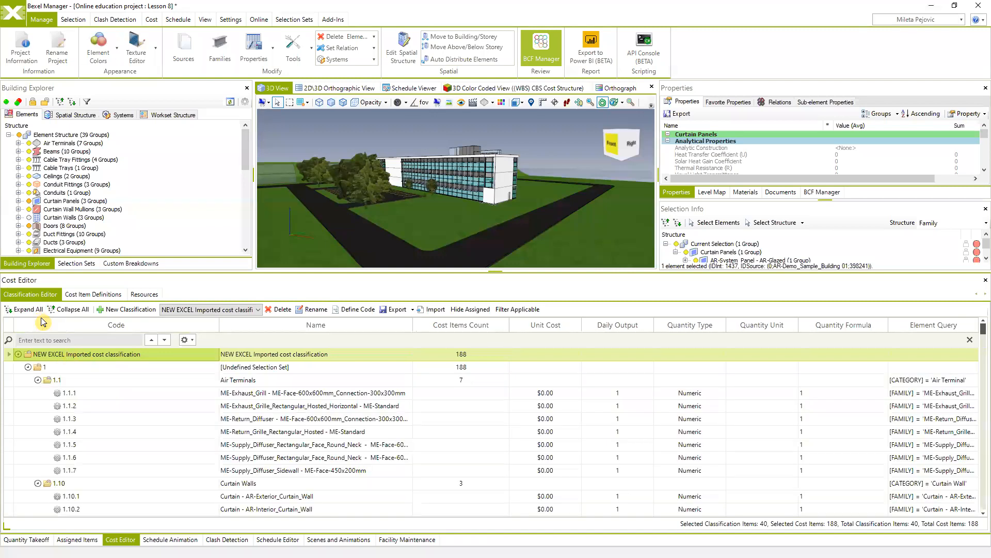
pyautogui.click(37, 380)
pyautogui.click(37, 392)
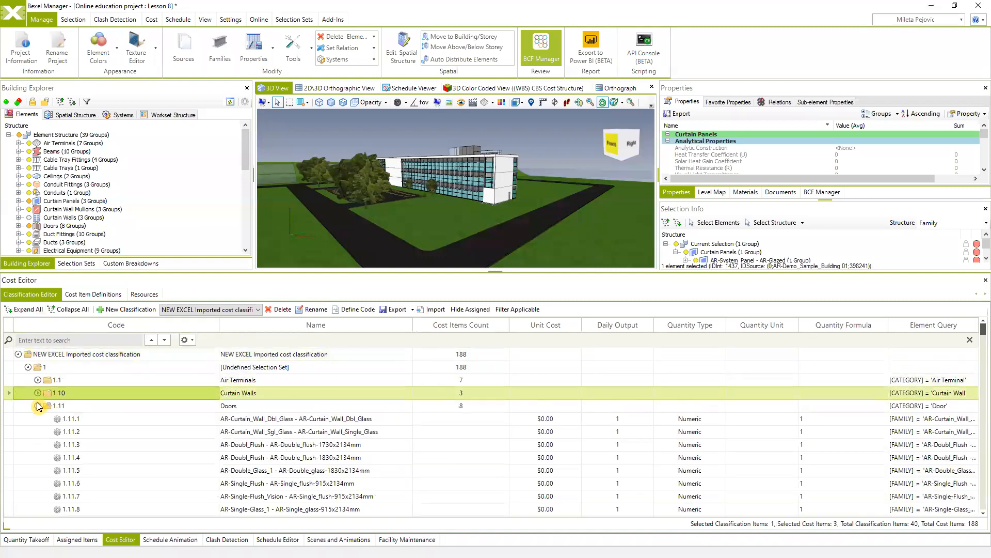
pyautogui.click(38, 405)
pyautogui.click(38, 418)
pyautogui.click(28, 368)
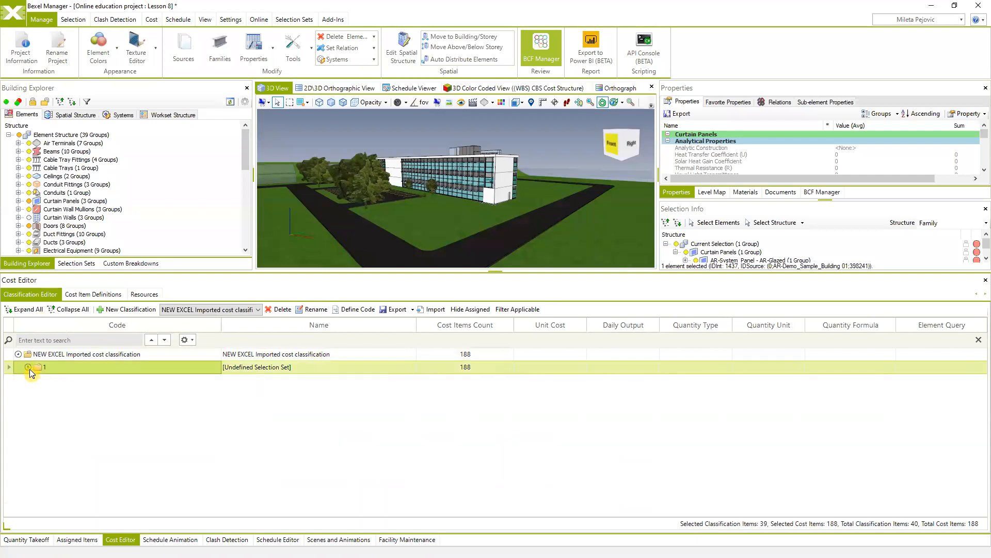
pyautogui.click(29, 368)
pyautogui.click(38, 381)
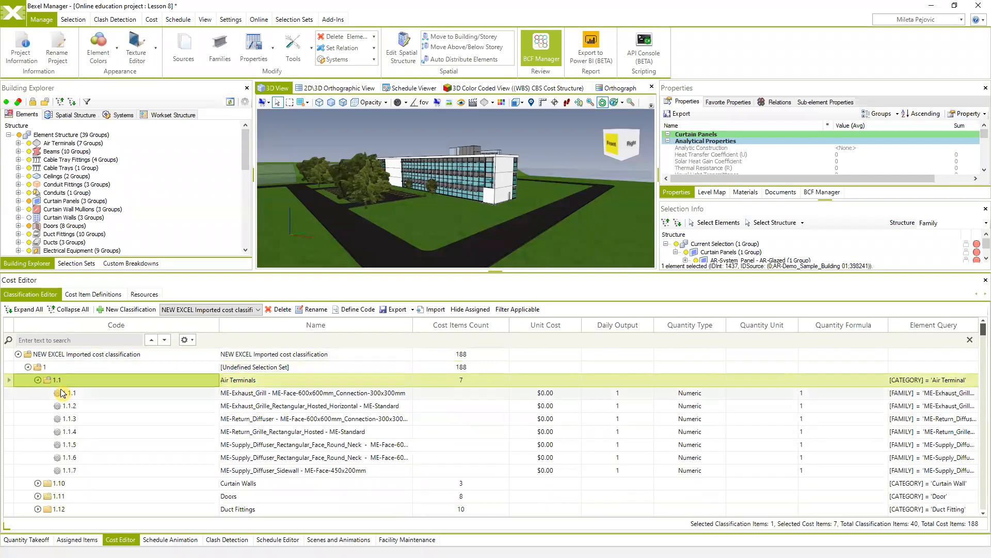
pyautogui.click(67, 394)
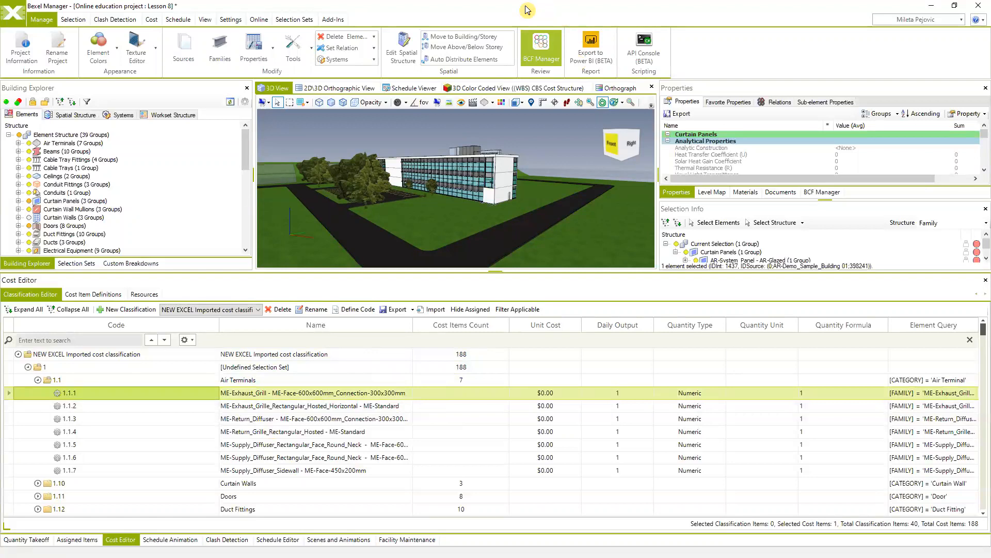
# Return to the Lesson 8 Start project, minimize the Lessons folder window and review the Air Terminals items of New CBS Based Cost Classification
pyautogui.click(13, 13)
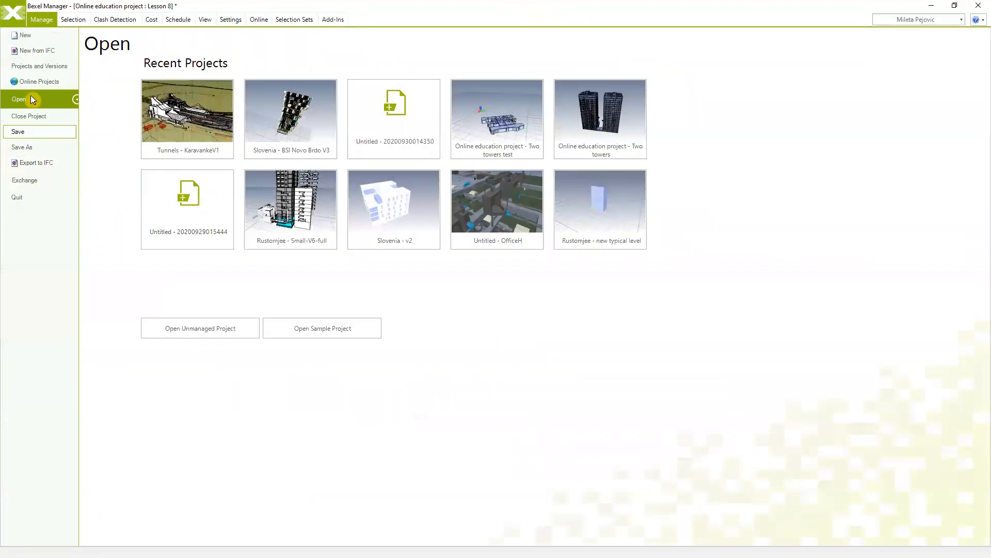
pyautogui.click(20, 15)
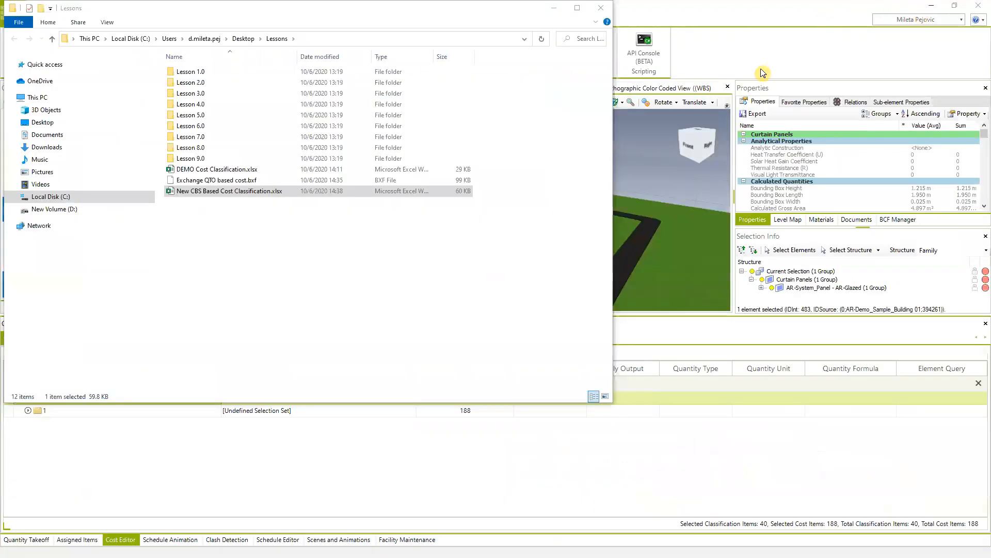
pyautogui.click(554, 7)
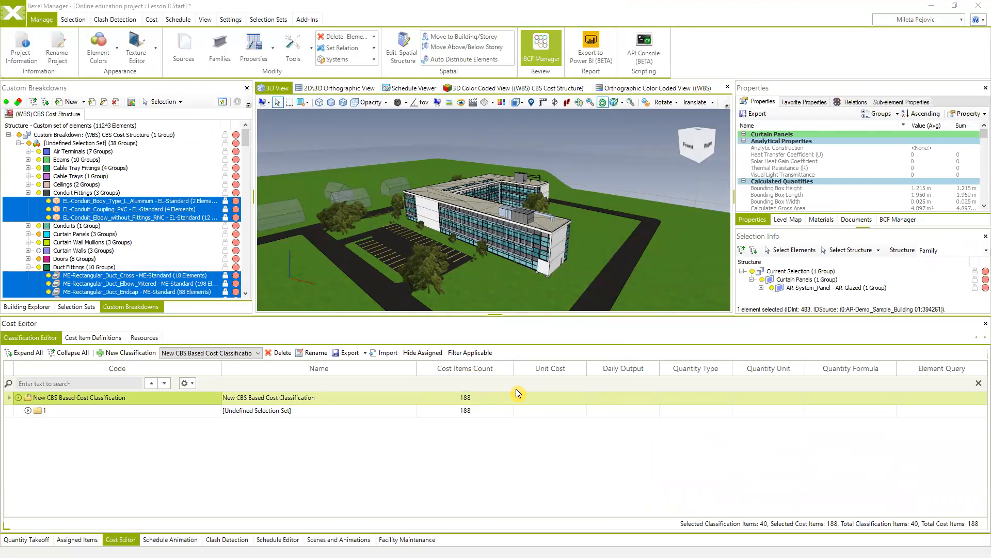
pyautogui.click(28, 410)
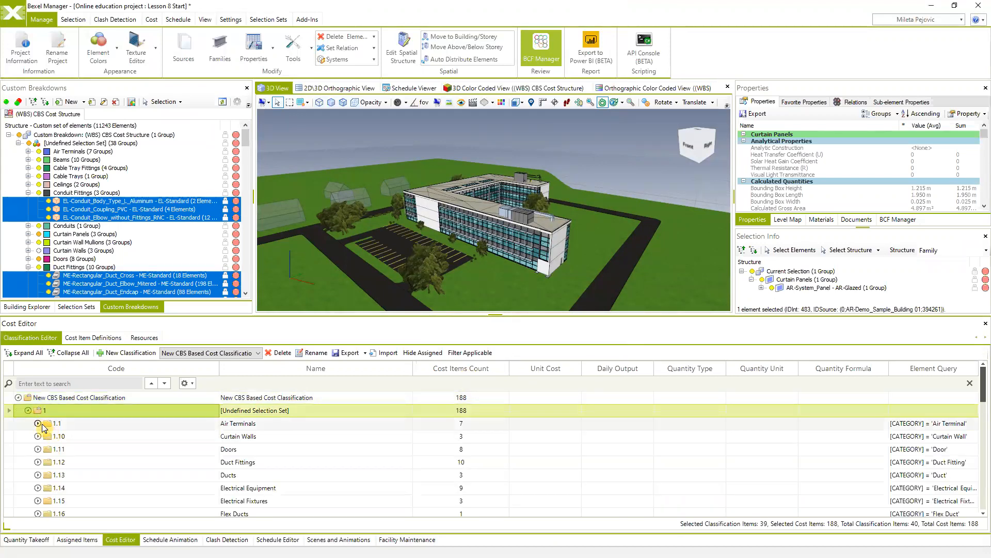
pyautogui.click(38, 423)
pyautogui.click(60, 437)
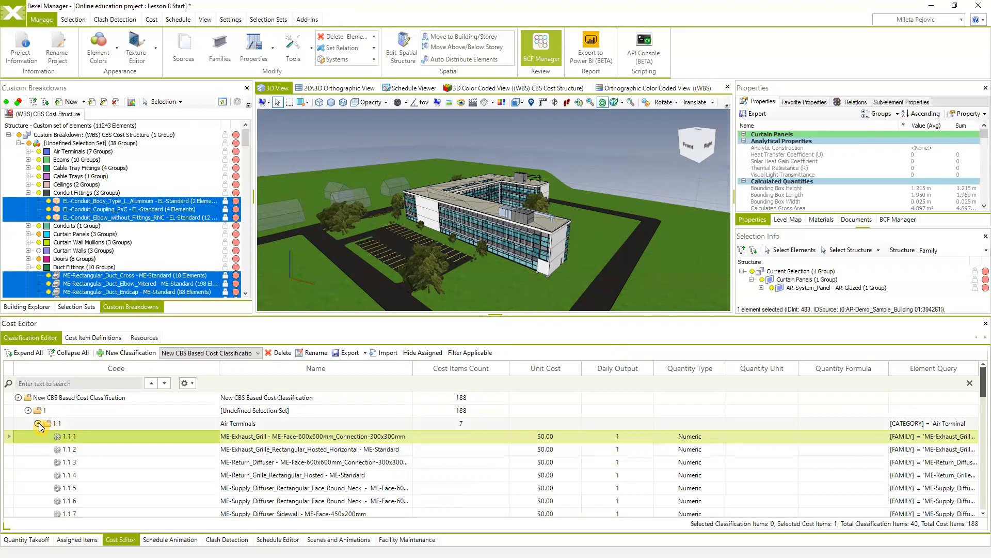
# Switch the displayed classification to DEMO Cost Classification
pyautogui.click(136, 355)
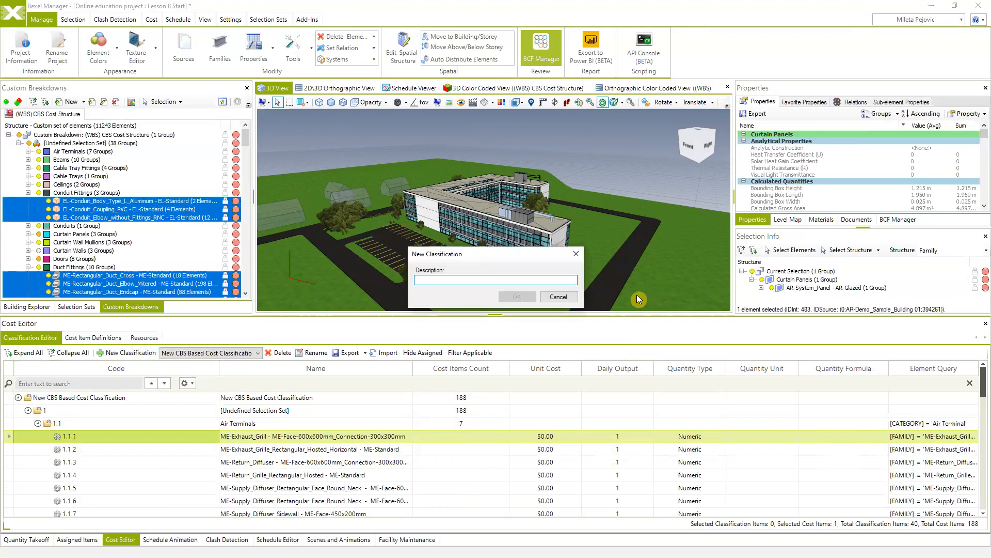
pyautogui.click(557, 299)
pyautogui.click(257, 353)
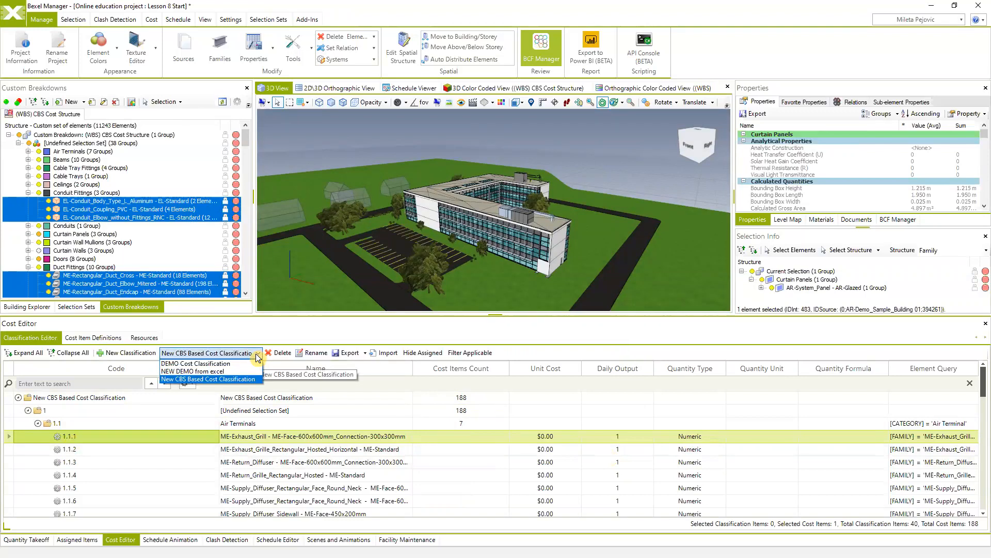
pyautogui.click(211, 363)
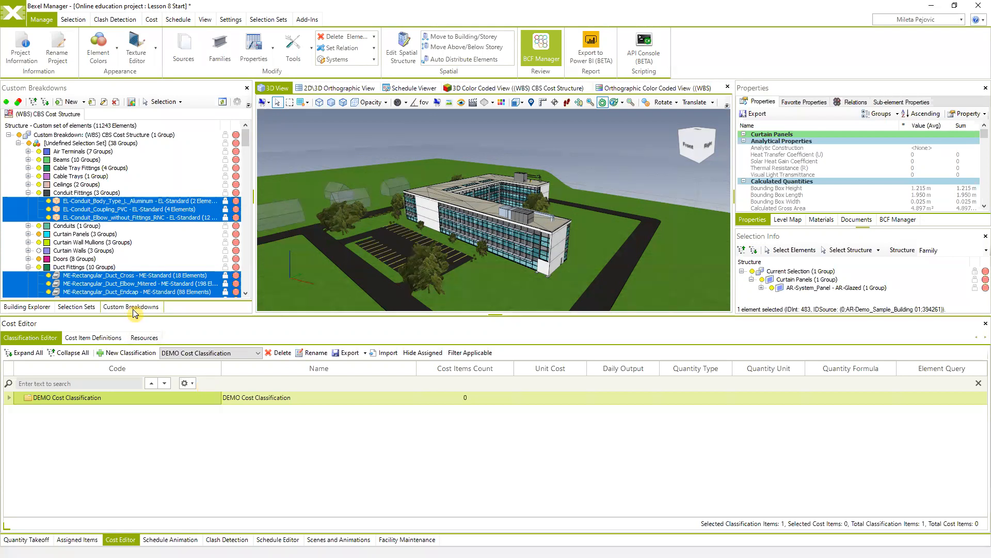
# Start a new classification item in DEMO Cost Classification with code 01 and the name Classification for Walls
pyautogui.rightClick(82, 397)
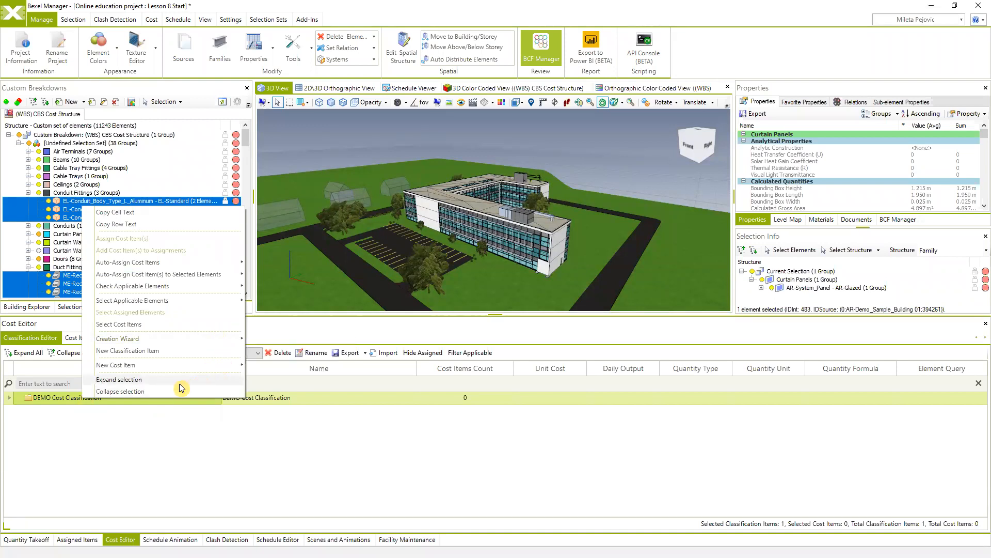
pyautogui.click(67, 398)
pyautogui.rightClick(67, 398)
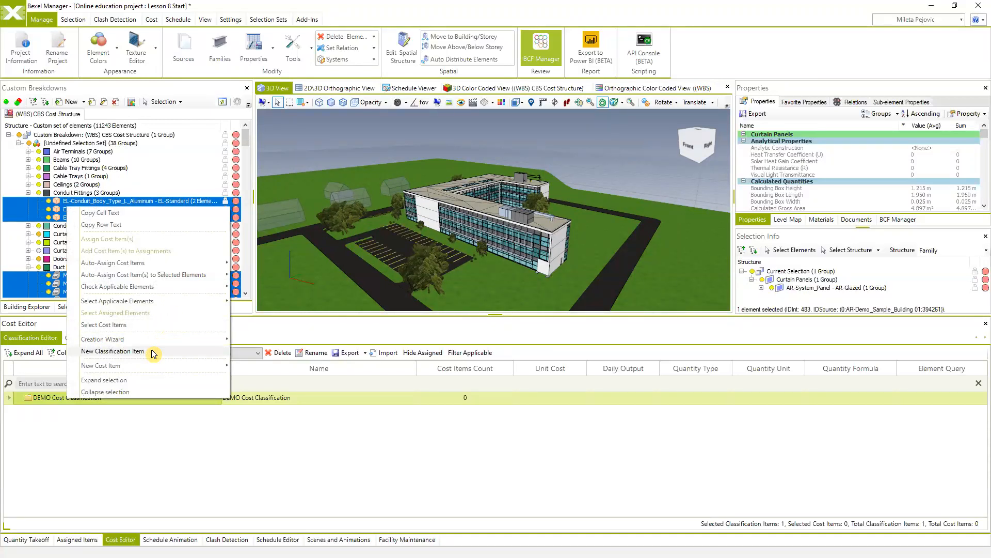
pyautogui.click(132, 350)
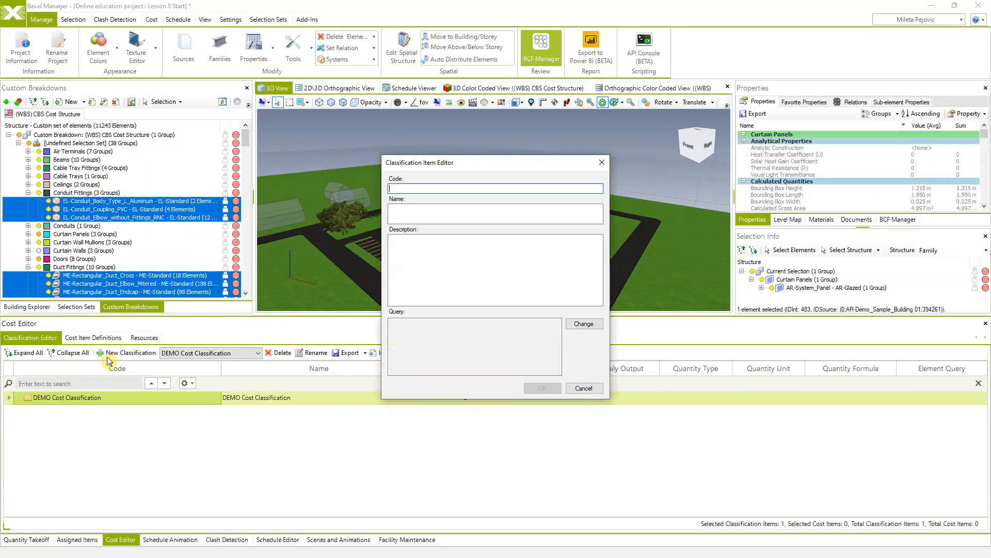
pyautogui.write('01')
pyautogui.doubleClick(393, 188)
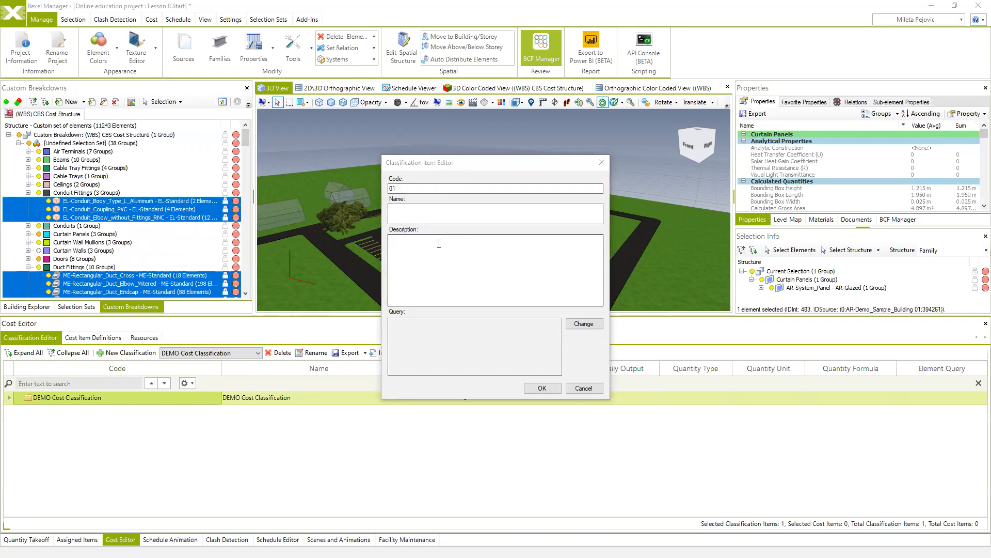
pyautogui.click(412, 218)
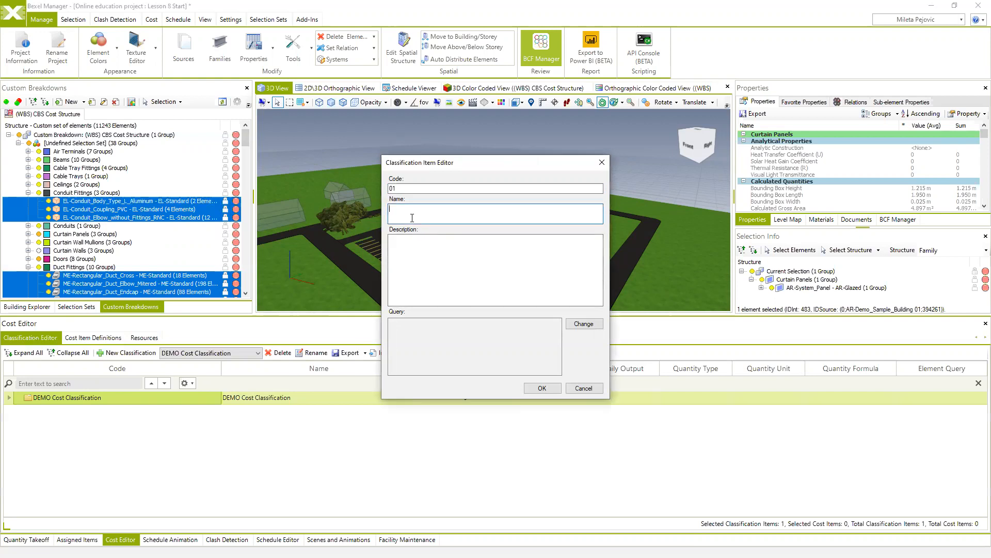
pyautogui.write('Classification for Walls')
# Add an element query to the Classification for Walls item with the condition Category equal to Wall
pyautogui.click(587, 324)
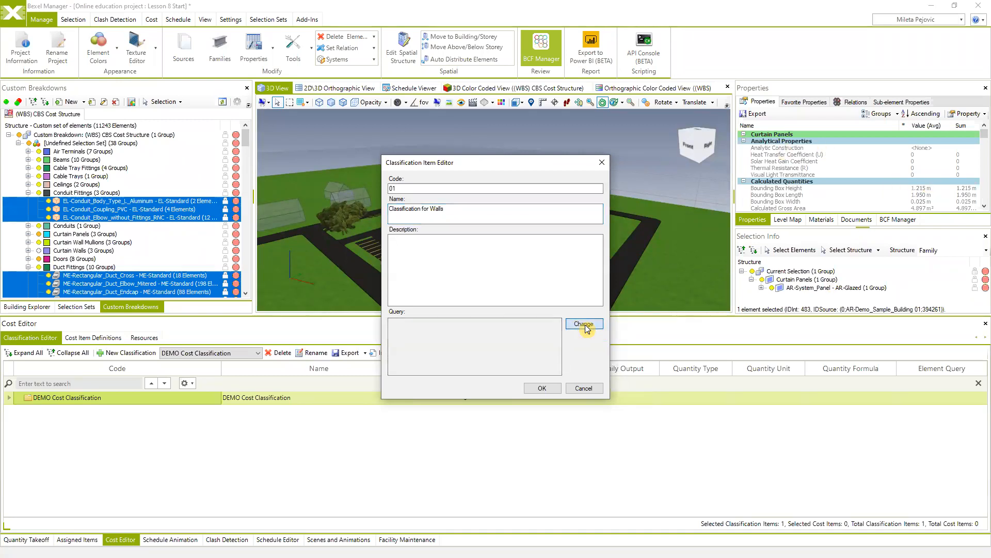
pyautogui.click(591, 324)
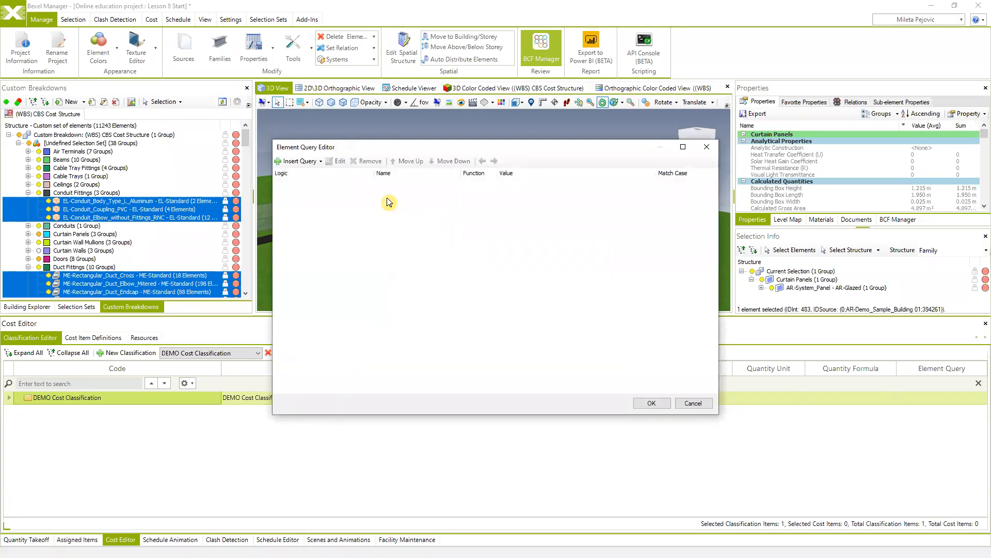
pyautogui.click(321, 161)
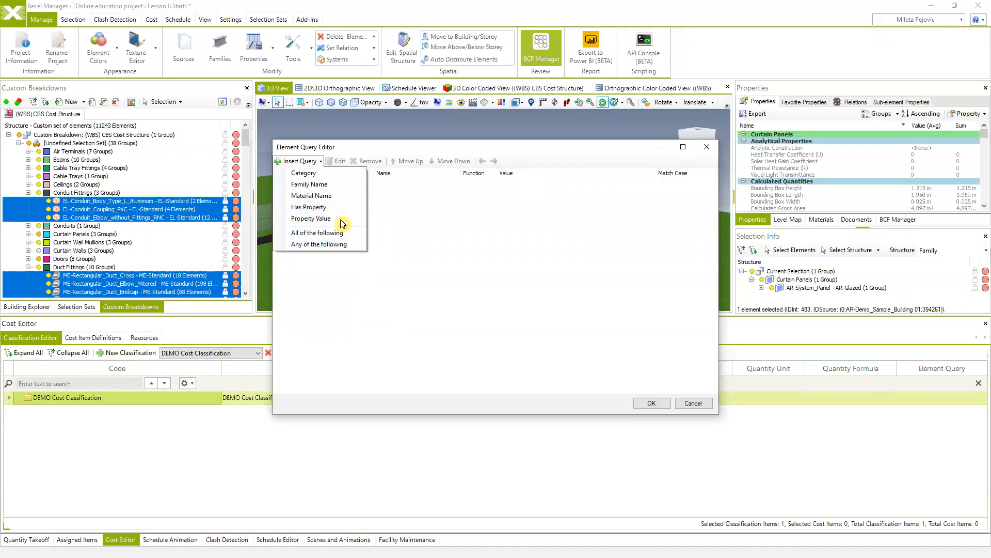
pyautogui.click(305, 174)
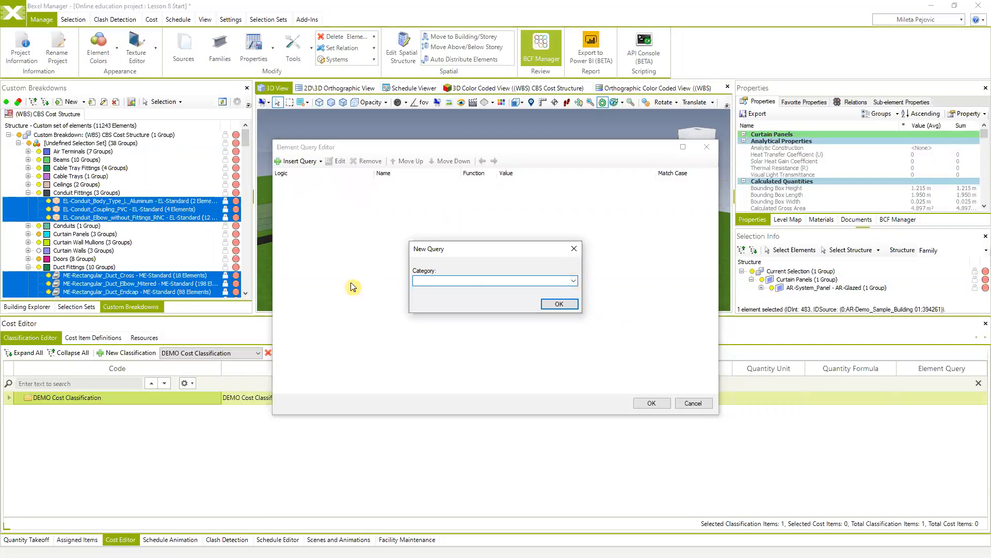
pyautogui.click(574, 280)
pyautogui.scroll(-8, 487, 417)
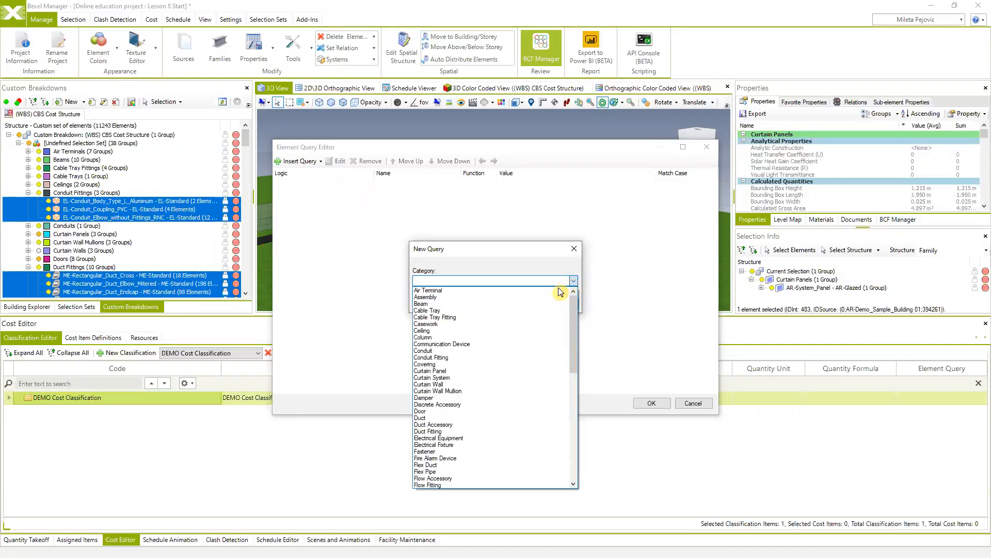
pyautogui.scroll(-6, 465, 449)
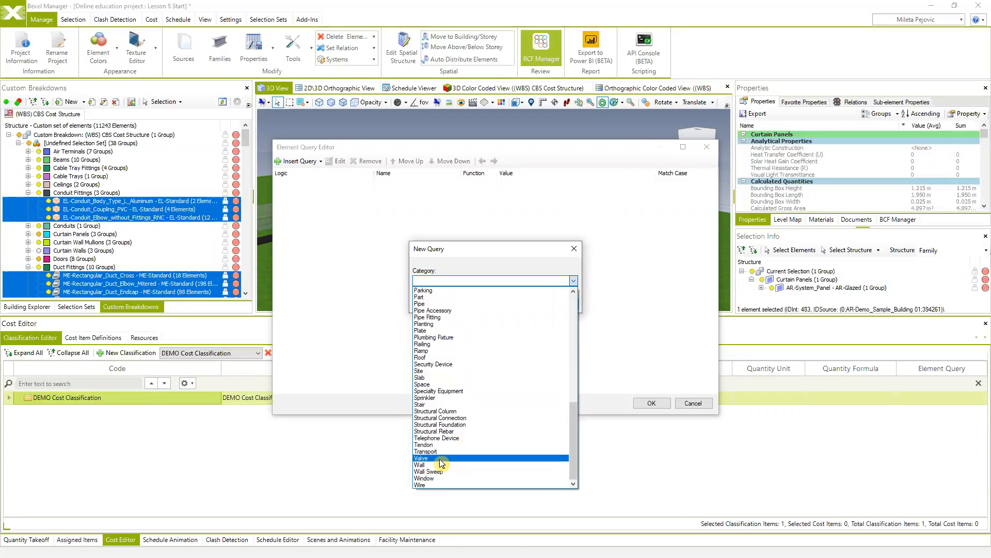
pyautogui.click(436, 465)
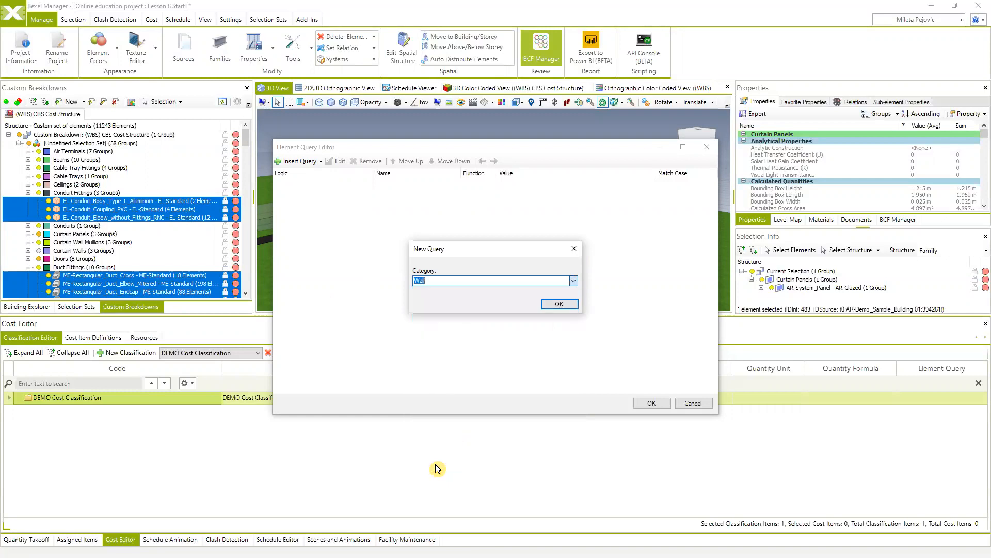
pyautogui.click(567, 306)
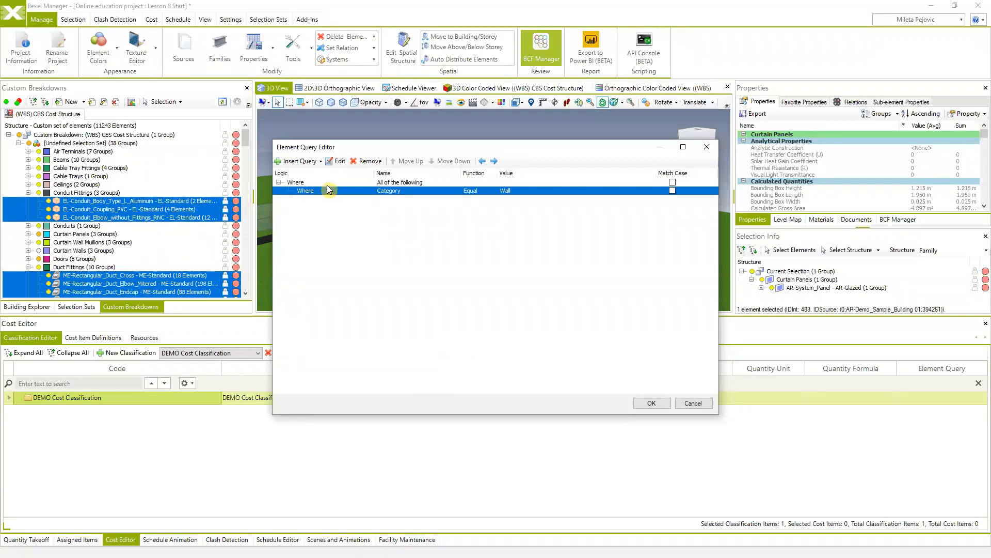
# Change the query's parent condition from All of the following to Any of the following
pyautogui.click(308, 183)
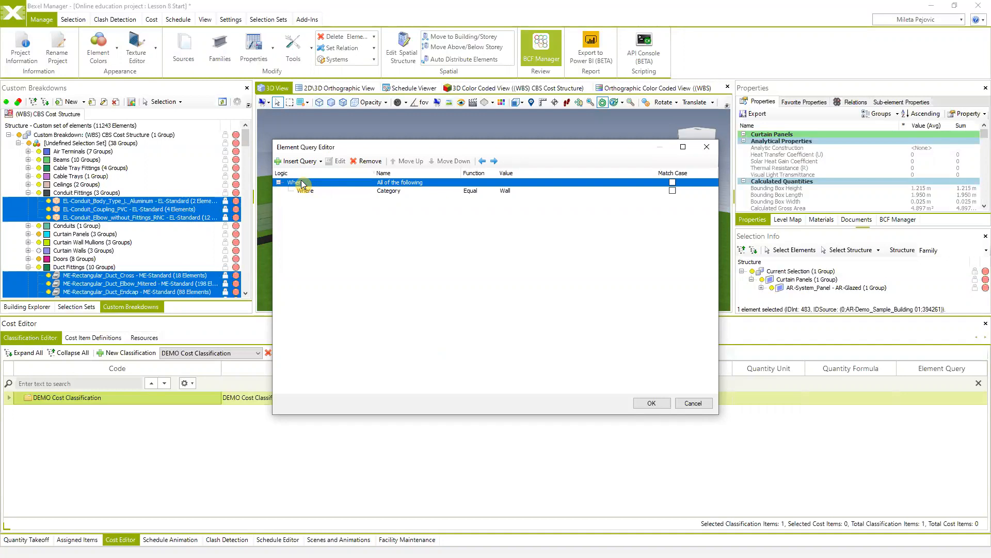
pyautogui.rightClick(302, 182)
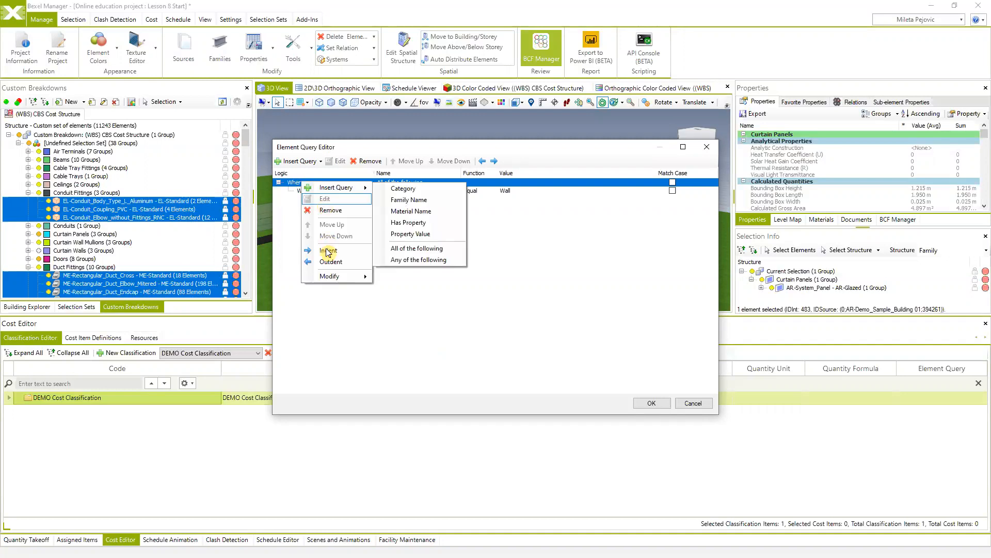
pyautogui.moveTo(340, 279)
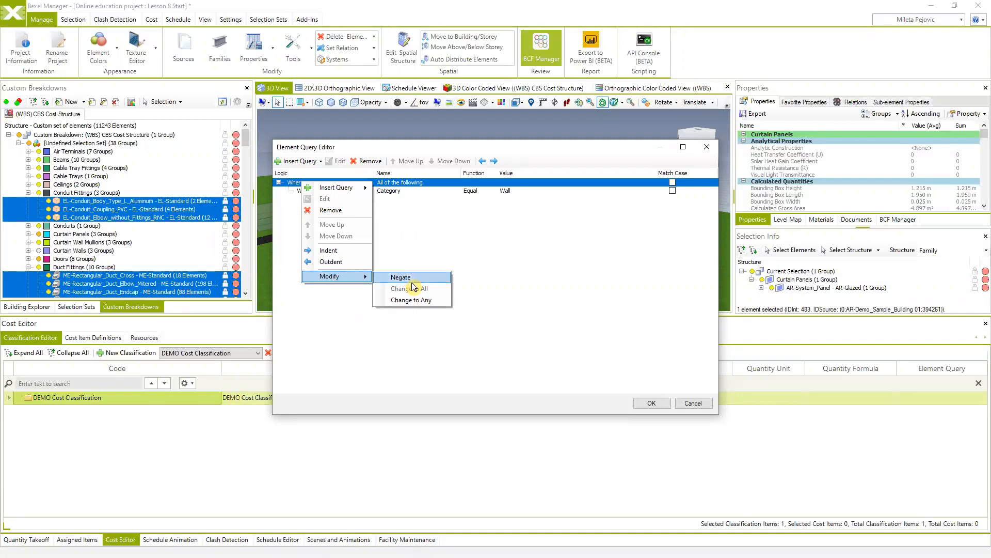
pyautogui.click(403, 184)
pyautogui.rightClick(403, 185)
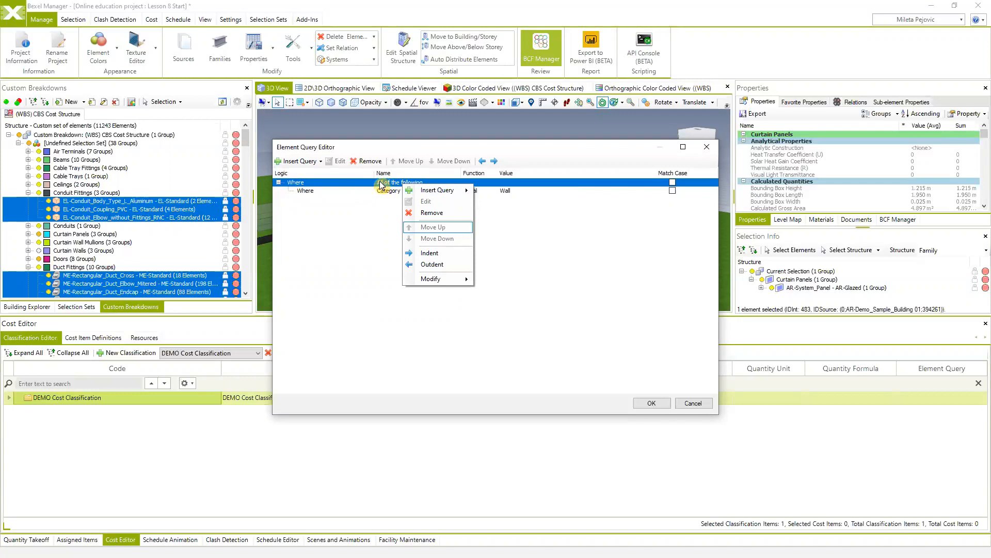
pyautogui.click(366, 228)
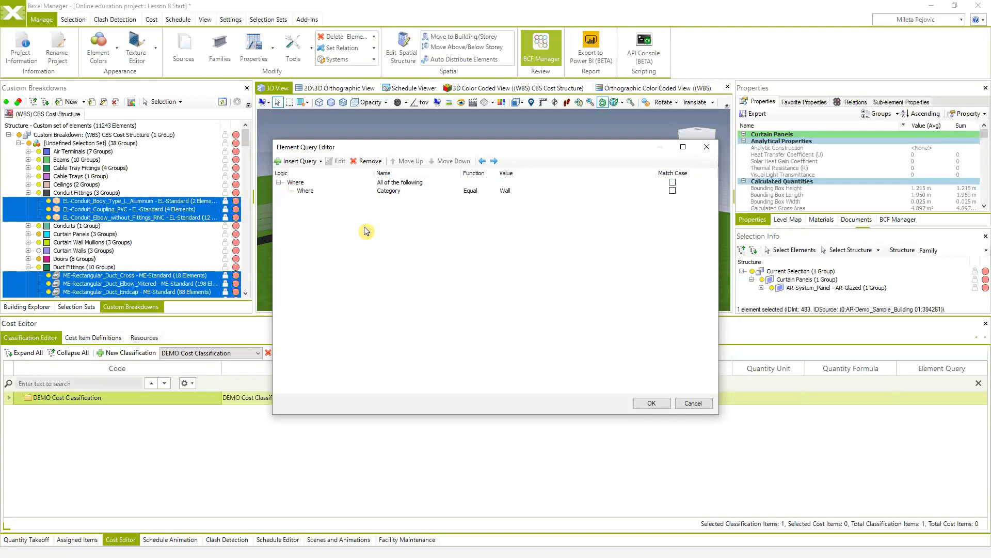
pyautogui.rightClick(390, 185)
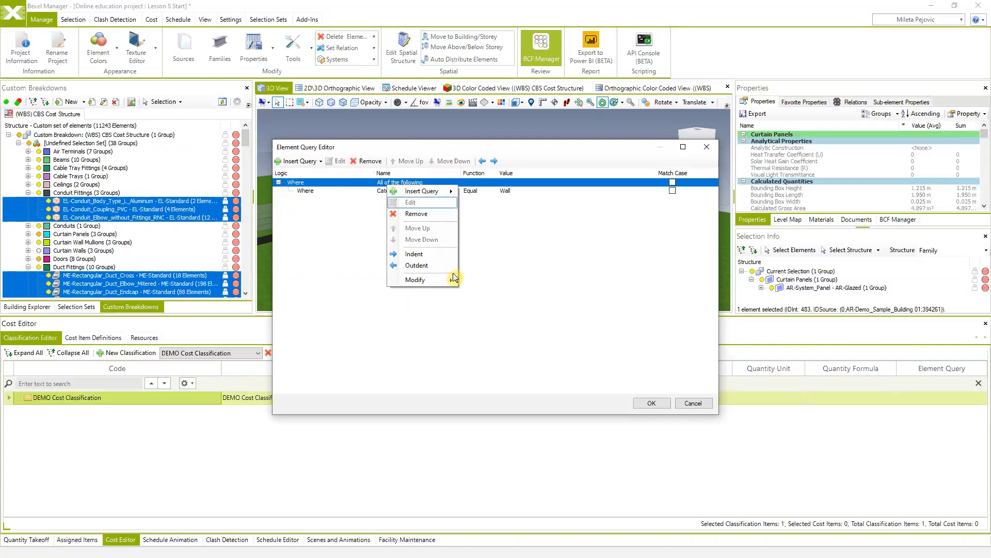
pyautogui.moveTo(453, 282)
pyautogui.click(495, 303)
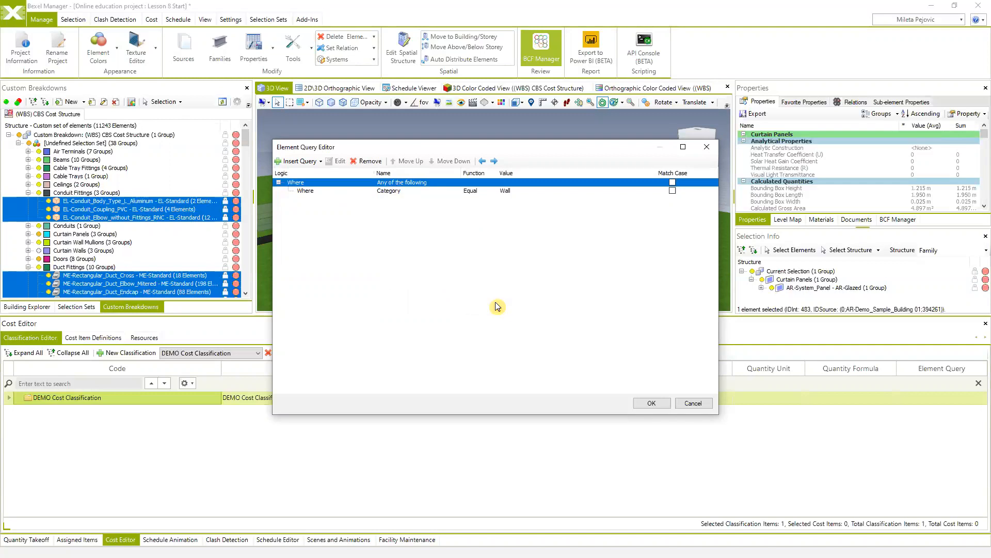
# Try negating the query's parent condition, and negate it a second time to restore the plain Where logic
pyautogui.rightClick(371, 184)
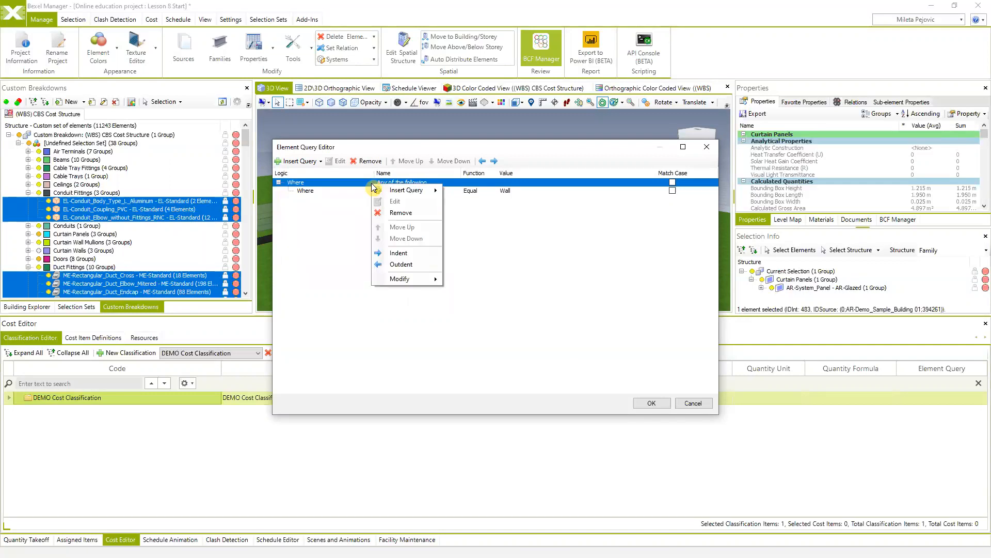
pyautogui.moveTo(422, 281)
pyautogui.click(465, 280)
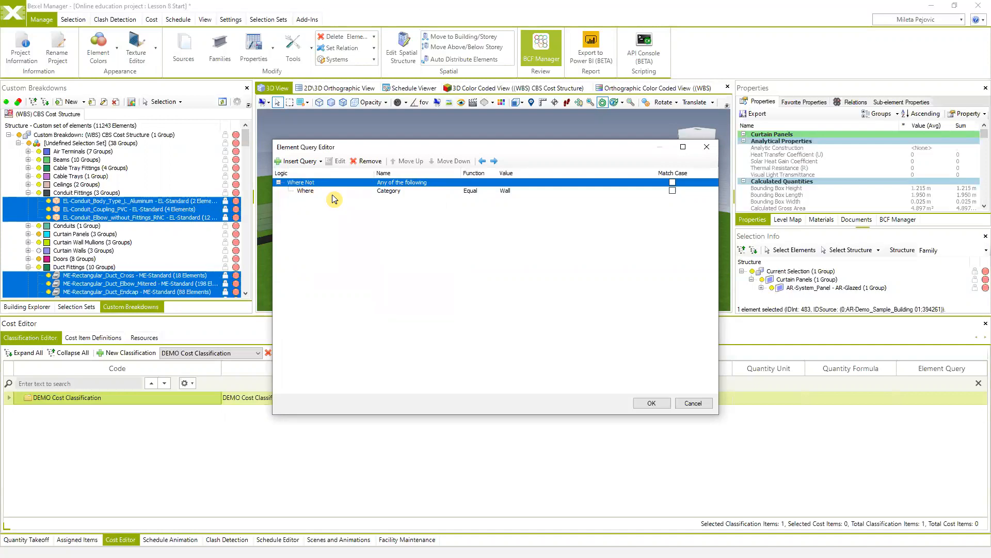
pyautogui.click(398, 193)
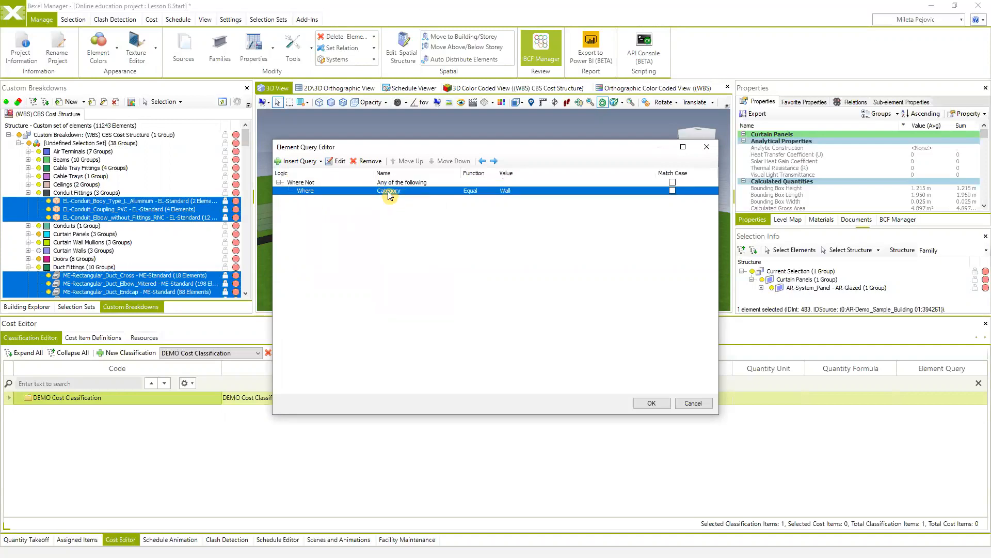
pyautogui.click(306, 184)
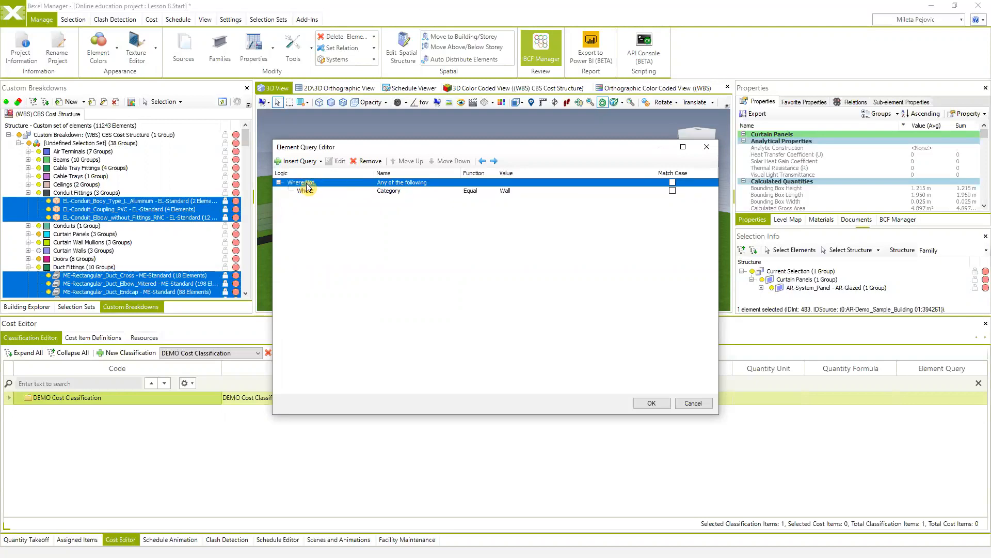
pyautogui.click(386, 193)
pyautogui.rightClick(386, 186)
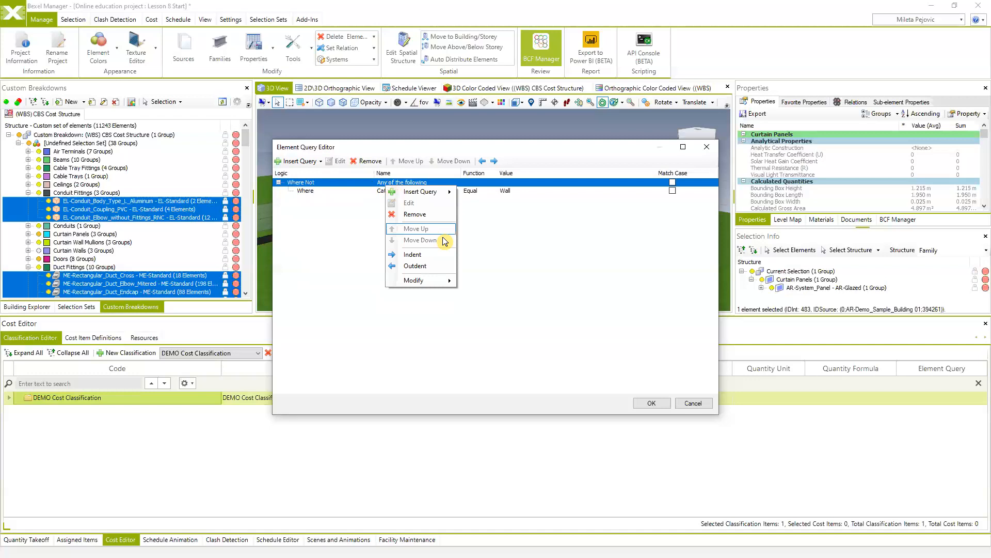
pyautogui.moveTo(439, 282)
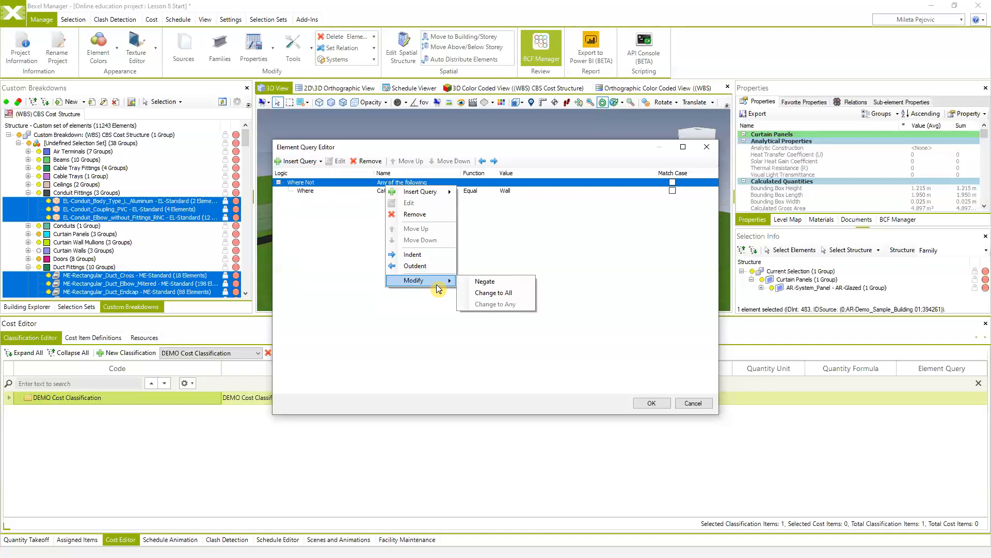
pyautogui.click(488, 282)
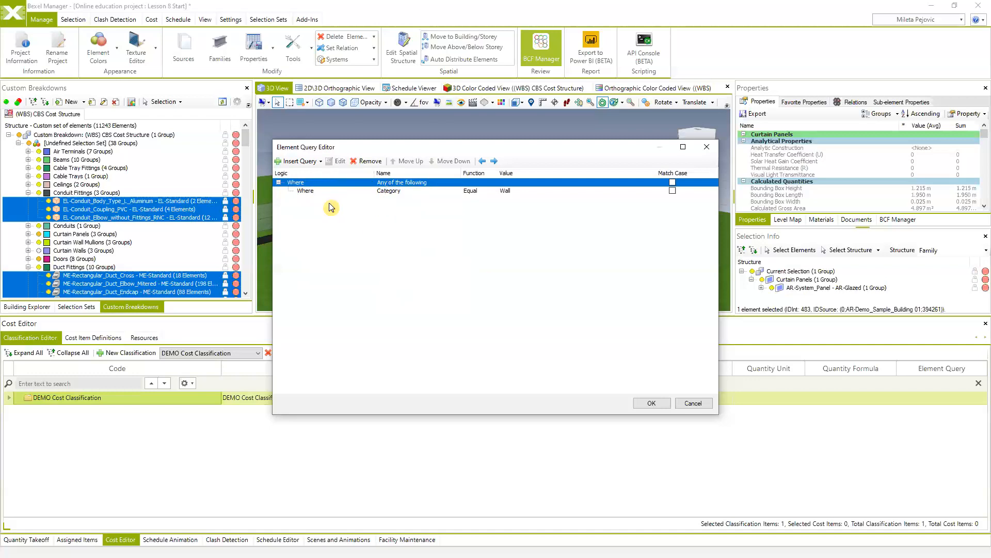
# Accept the wall category query and save the classification item 01
pyautogui.click(390, 194)
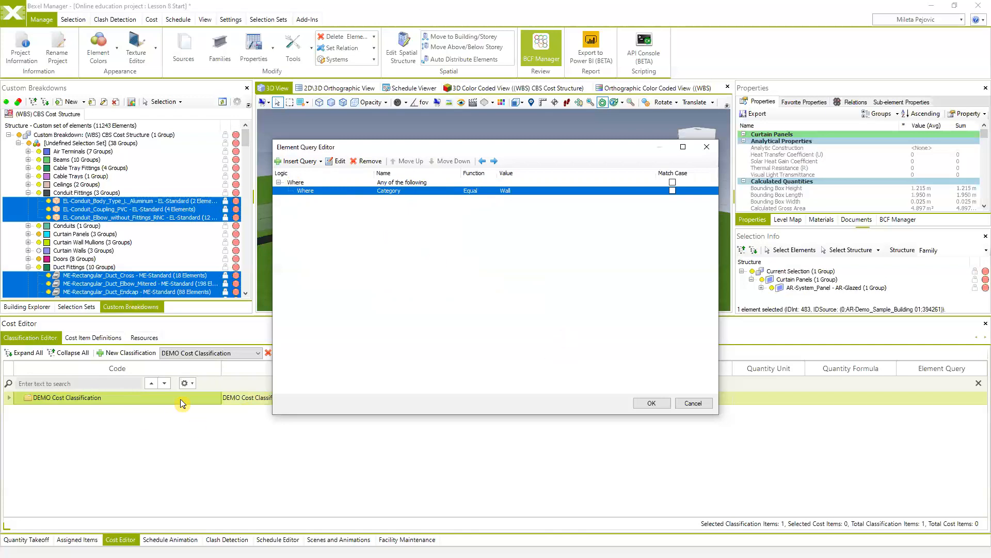
pyautogui.click(657, 405)
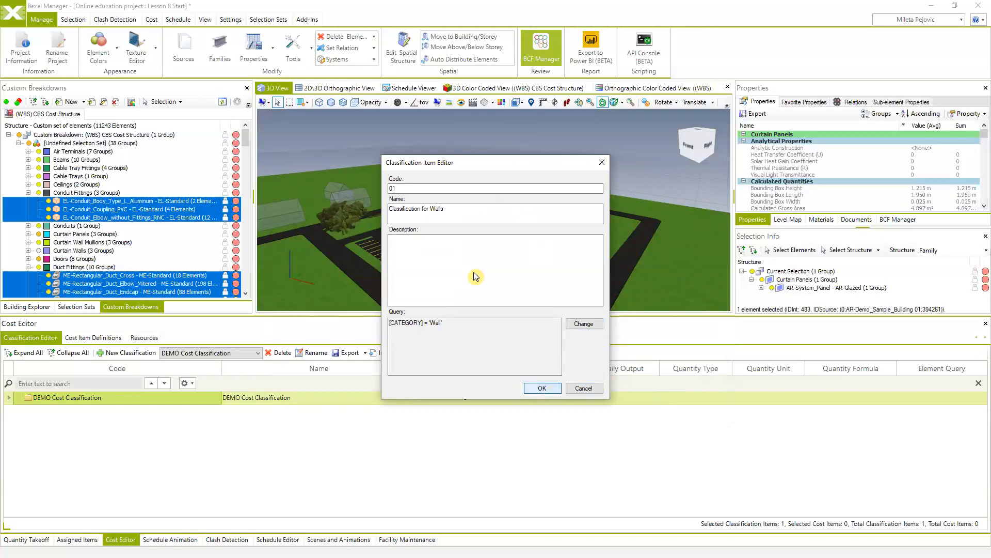
pyautogui.click(542, 388)
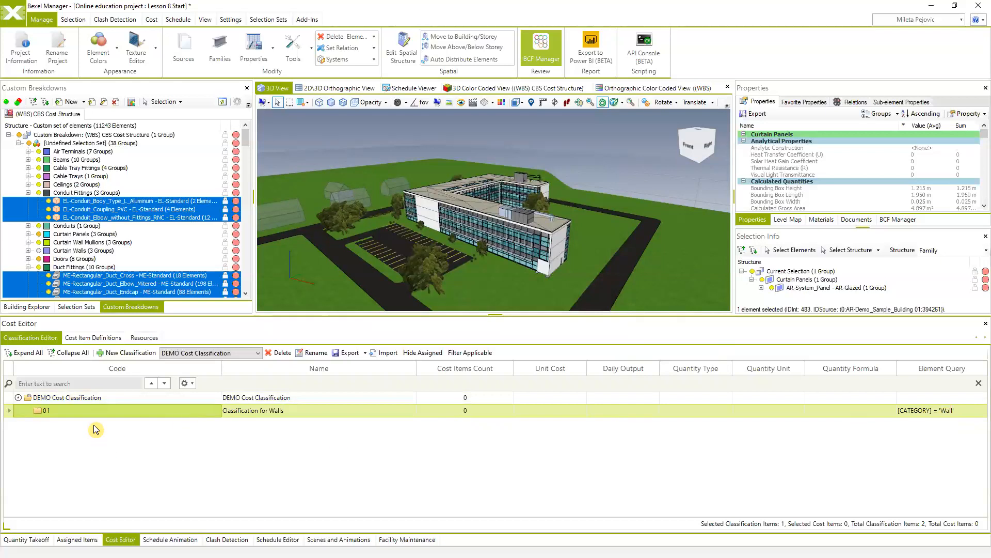
# Select all elements applicable to classification item 01 and review the selected wall families and their location in the 3D model
pyautogui.rightClick(81, 411)
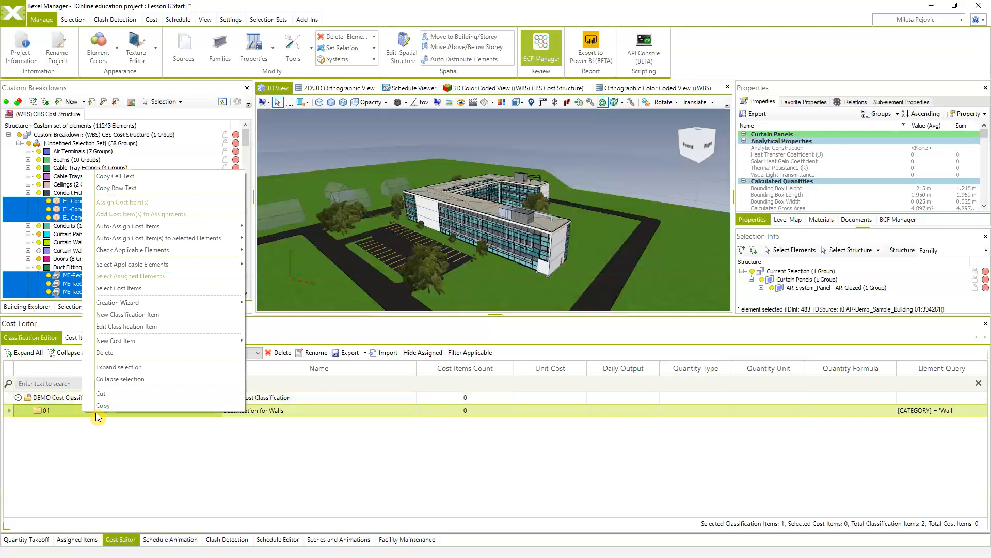
pyautogui.moveTo(243, 268)
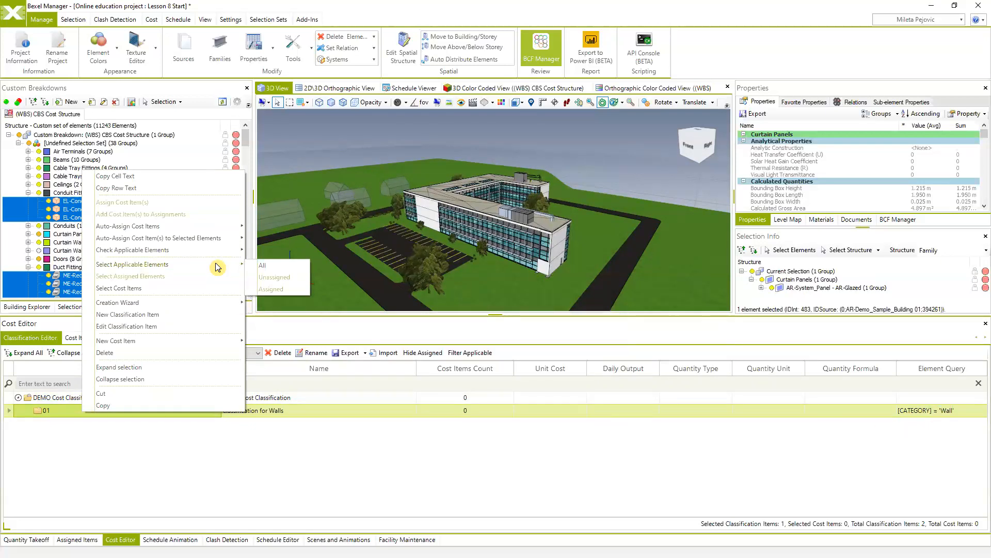
pyautogui.click(264, 266)
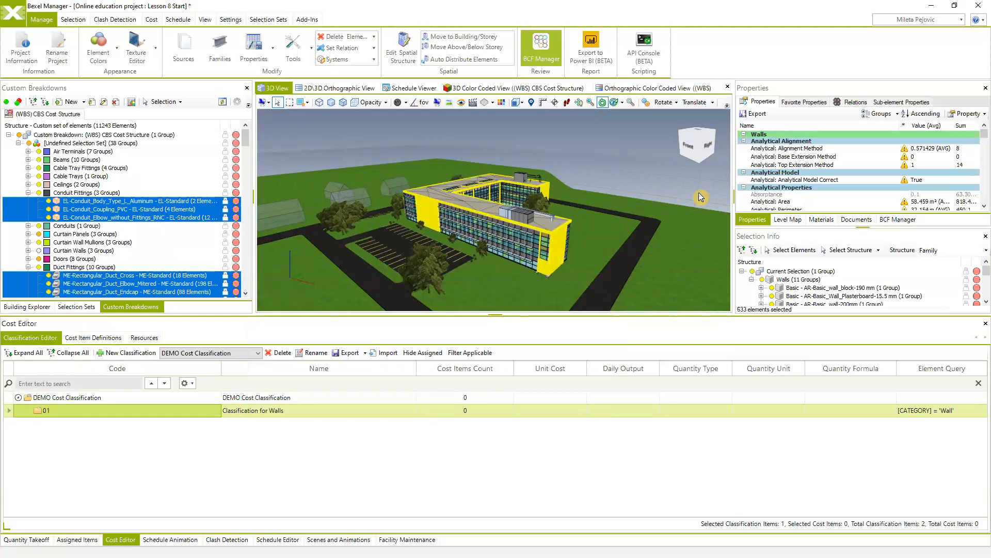
pyautogui.scroll(-3, 821, 292)
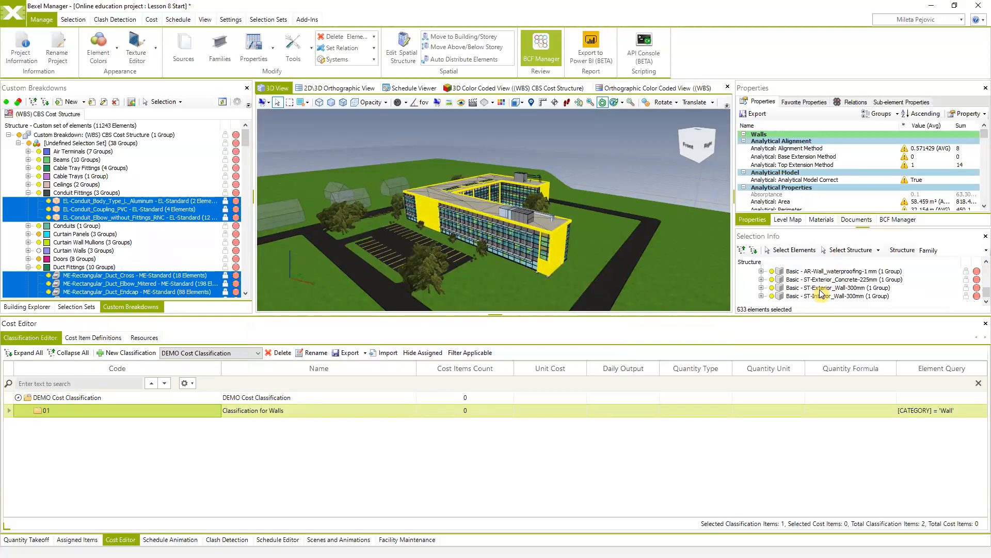
pyautogui.scroll(5, 821, 292)
pyautogui.moveTo(524, 257); pyautogui.dragTo(519, 251)
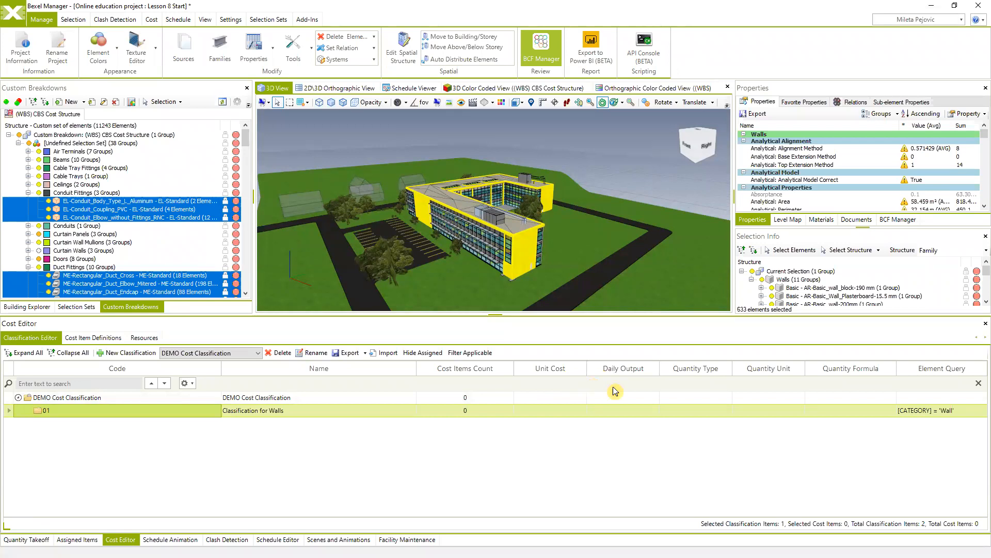
# Restore the project window to a smaller size, move it aside and show the top-level Lessons folder in File Explorer
pyautogui.click(955, 6)
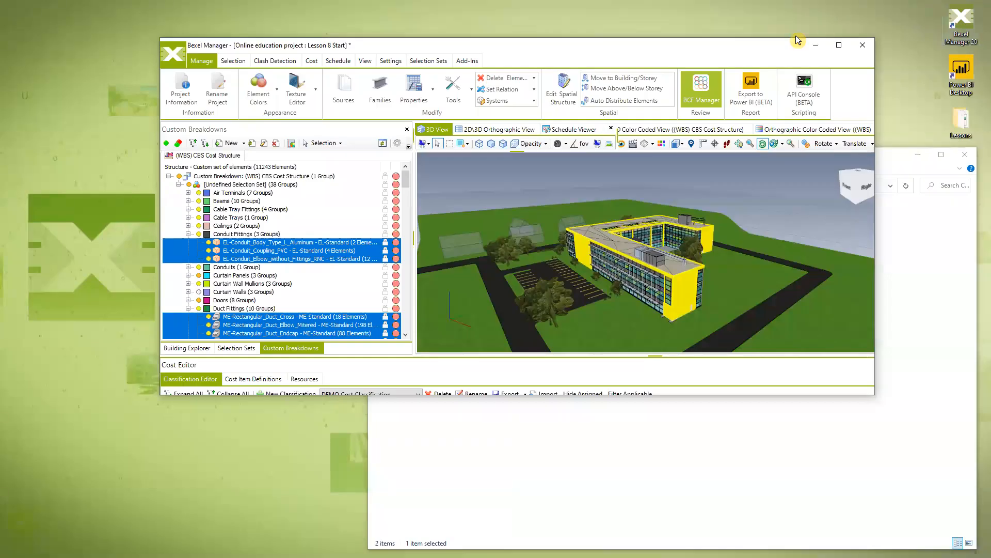
pyautogui.moveTo(636, 45); pyautogui.dragTo(516, 32)
pyautogui.click(853, 158)
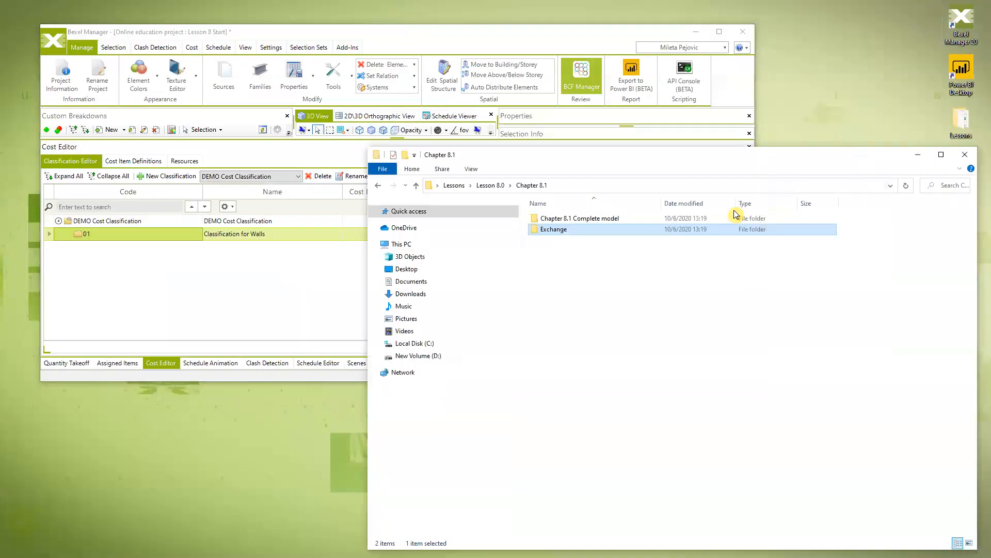
pyautogui.click(491, 185)
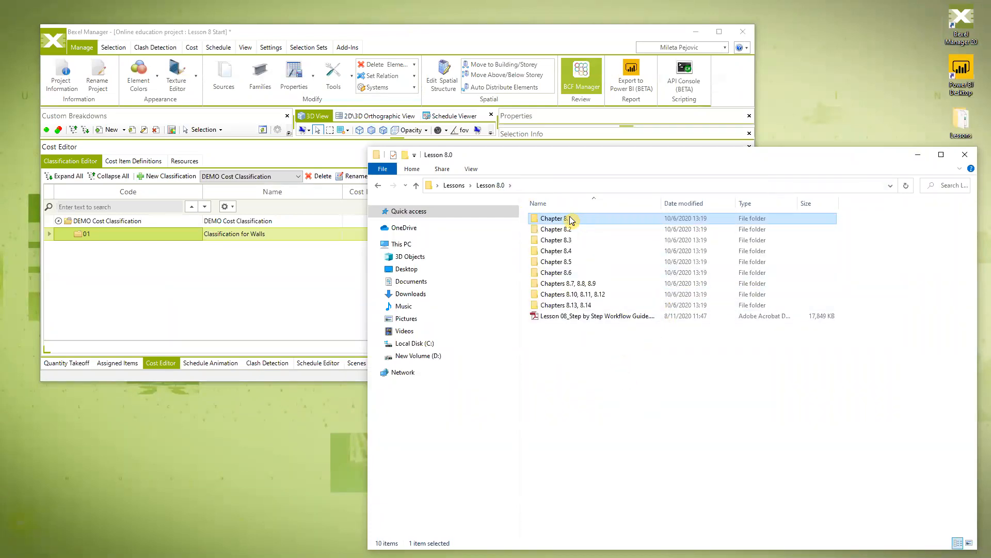
pyautogui.doubleClick(574, 219)
pyautogui.click(488, 186)
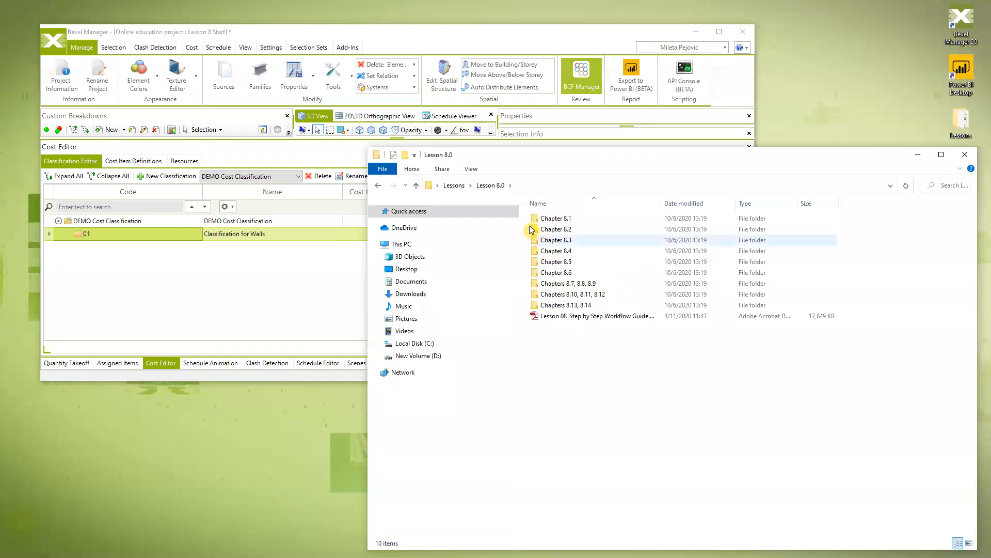
pyautogui.click(454, 185)
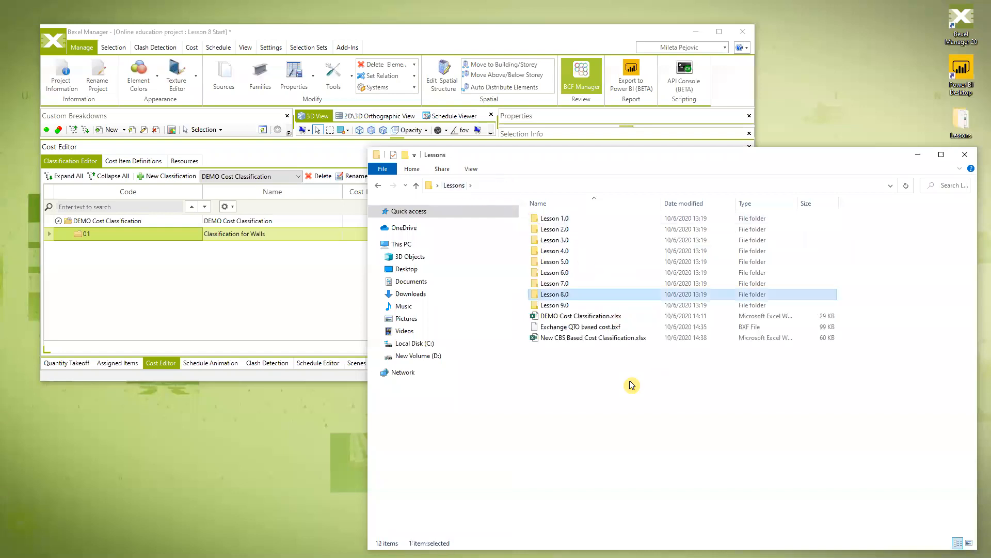
# Open the DEMO Cost Classification.xlsx workbook and widen the Name column to fit its text
pyautogui.click(585, 317)
pyautogui.doubleClick(585, 316)
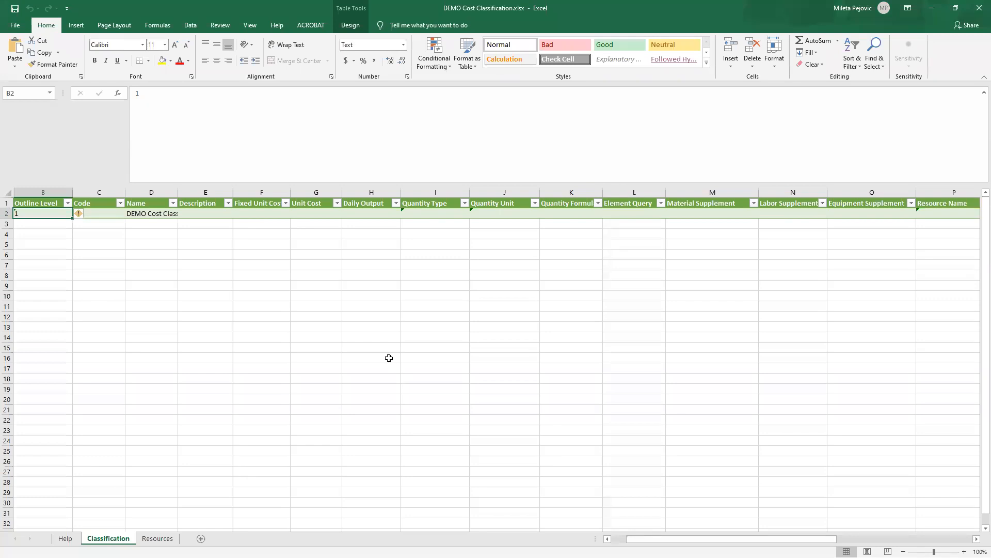
pyautogui.doubleClick(177, 192)
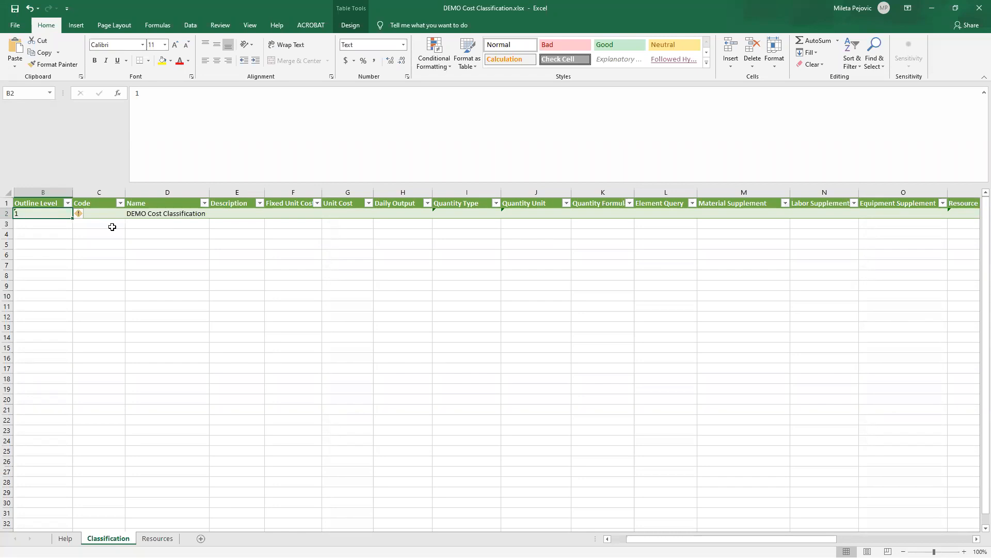
# Examine the empty Outline Level, Code and Element Query cells below the DEMO Cost Classification row
pyautogui.click(50, 224)
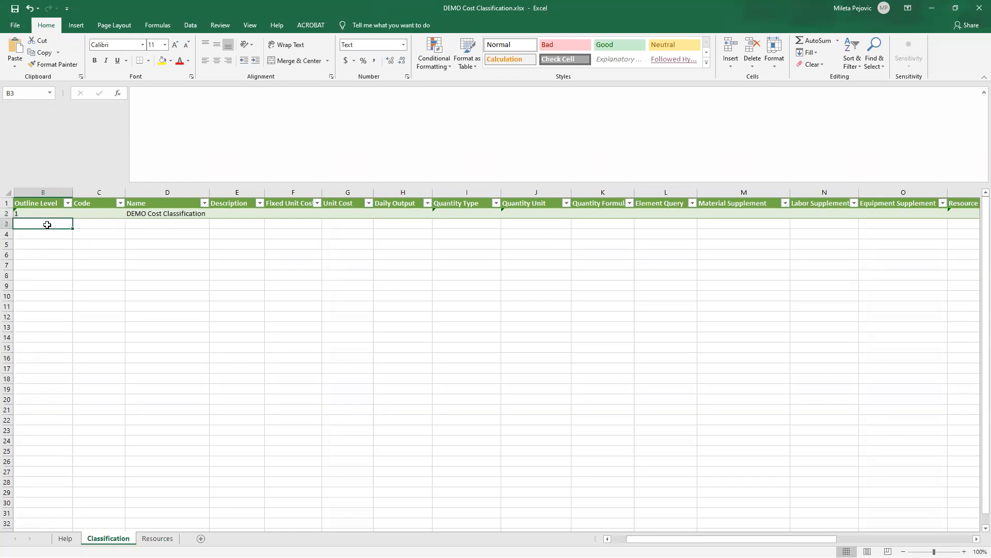
pyautogui.click(103, 227)
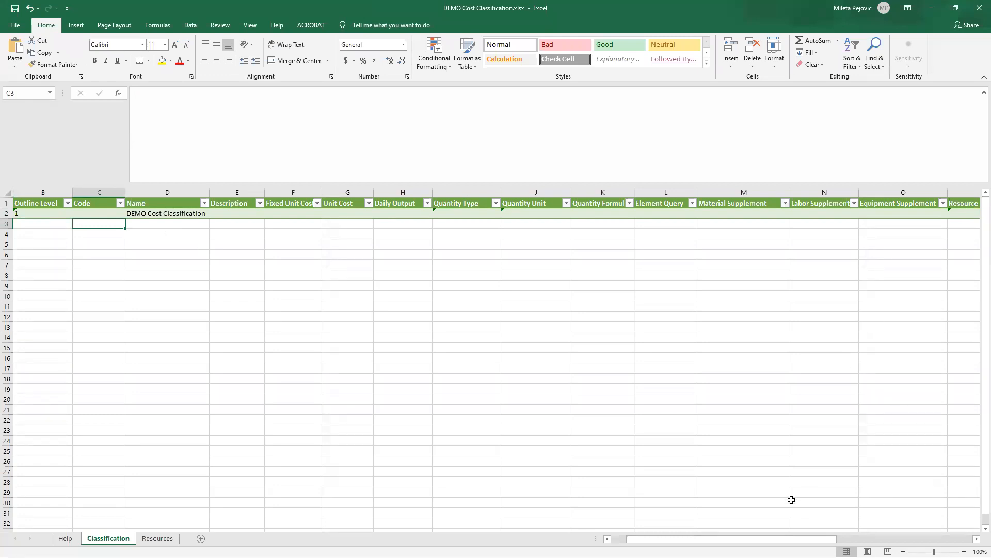
pyautogui.moveTo(769, 538); pyautogui.dragTo(815, 537)
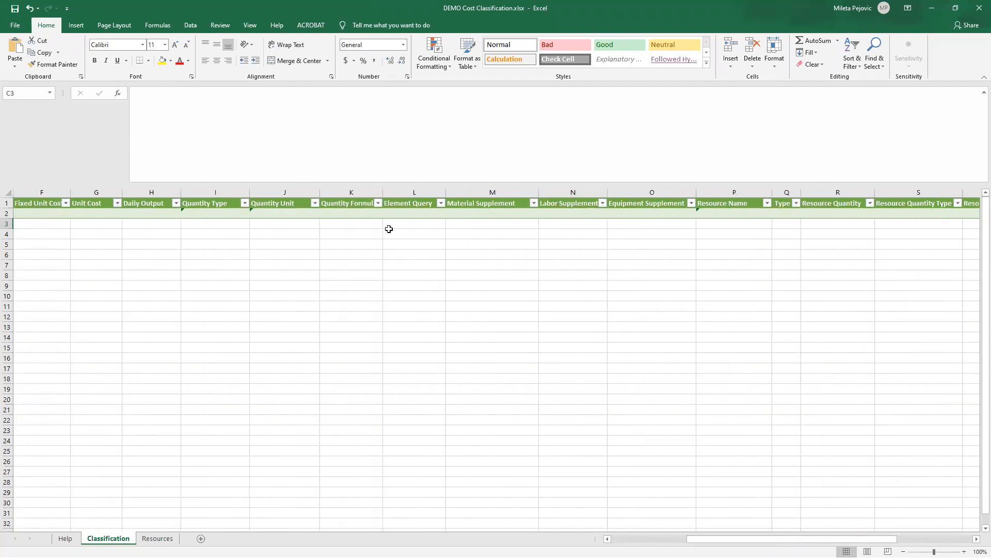
pyautogui.moveTo(396, 228); pyautogui.dragTo(413, 458)
pyautogui.moveTo(723, 539); pyautogui.dragTo(664, 539)
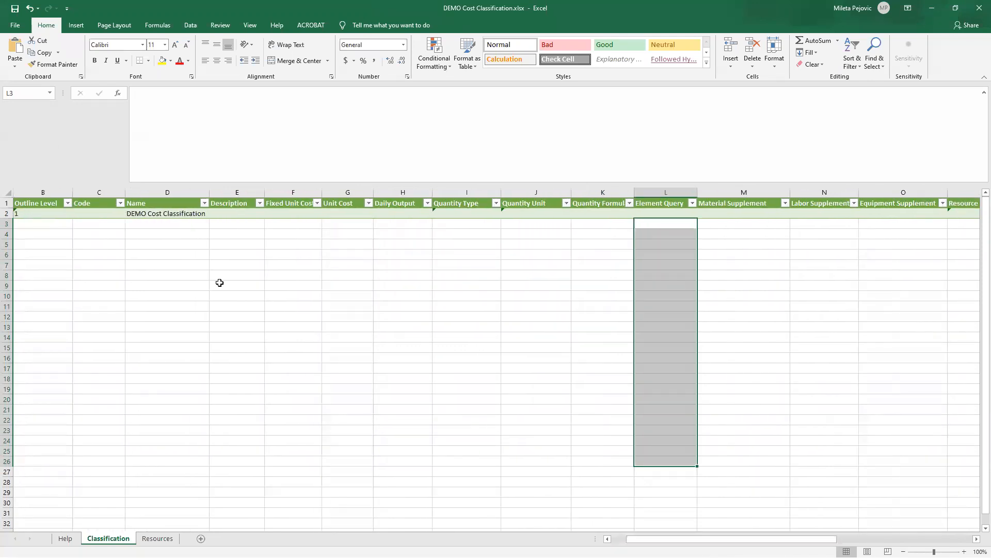
# Enter outline level 1.1 and code 1 for a new item in row 3 of the Classification sheet
pyautogui.click(39, 223)
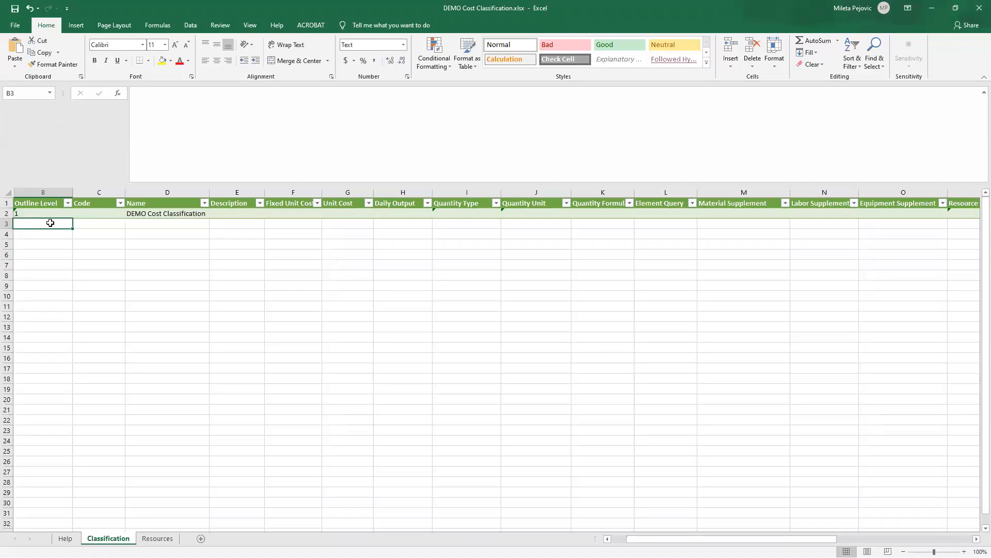
pyautogui.write('1.1')
pyautogui.click(52, 266)
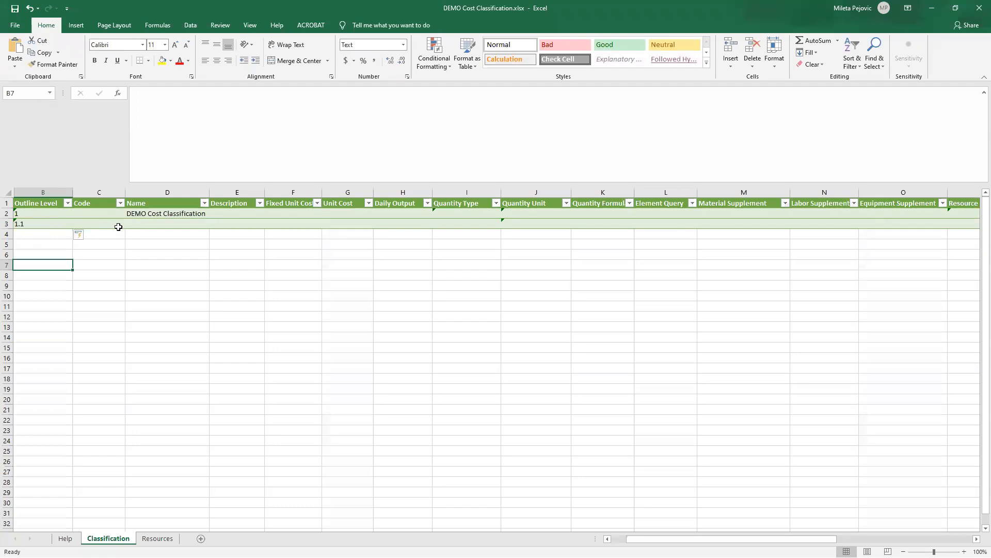
pyautogui.click(103, 225)
pyautogui.write('0')
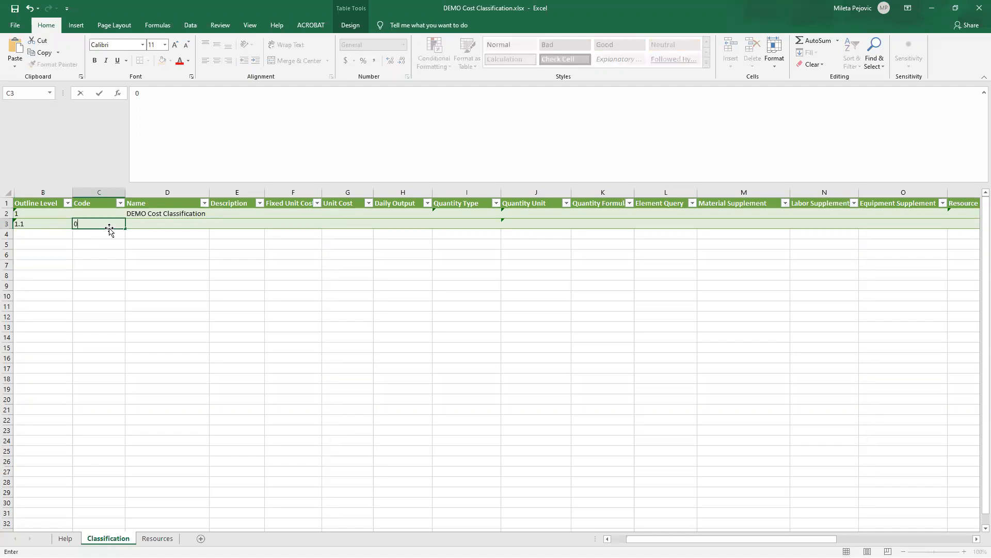
pyautogui.click(119, 254)
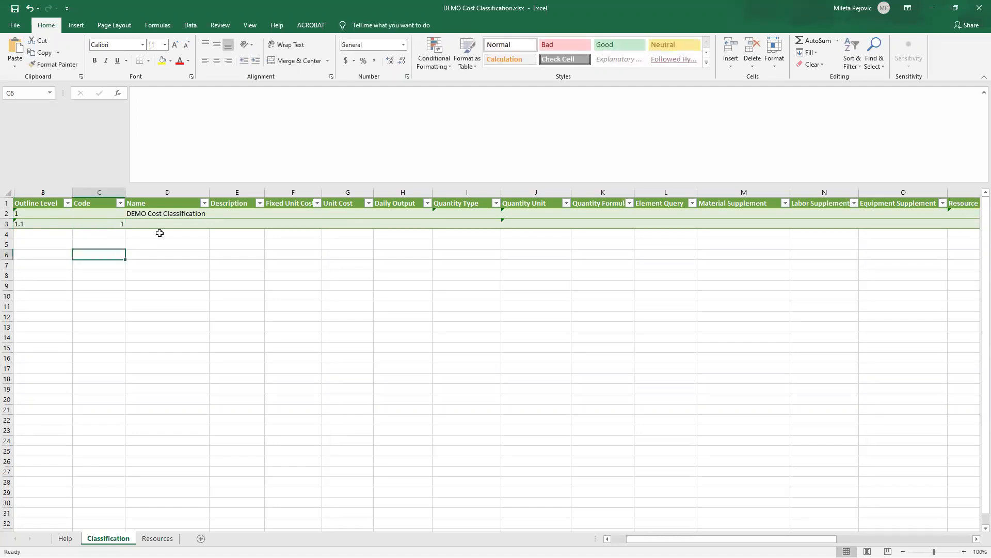
# Widen the Name column and name the row 3 item "Wall classification item"
pyautogui.click(161, 224)
pyautogui.moveTo(209, 192); pyautogui.dragTo(267, 192)
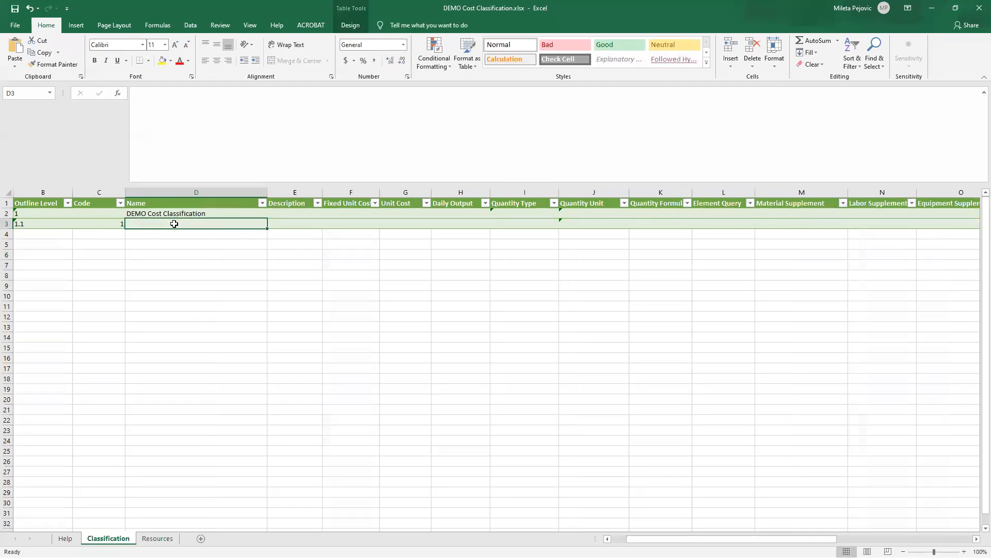
pyautogui.write('Wa')
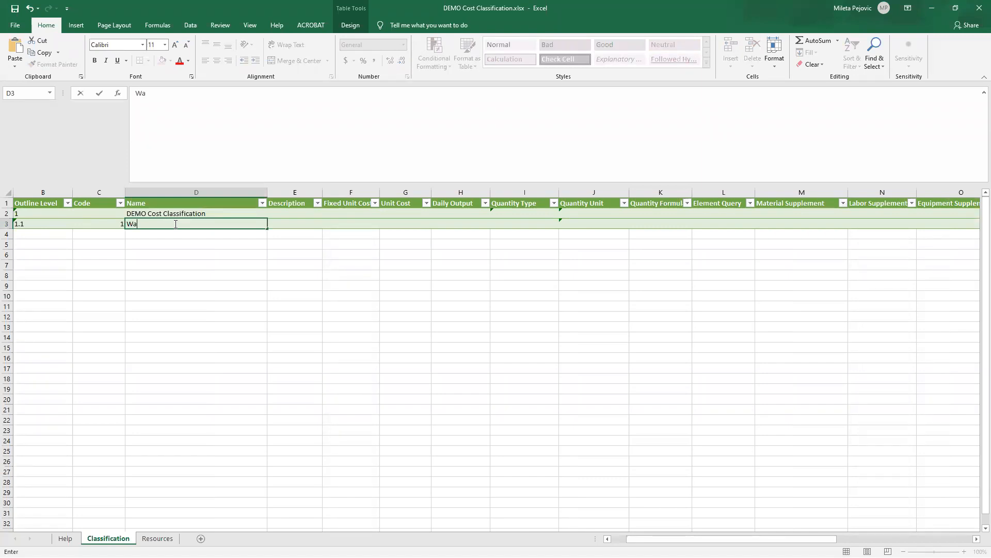
pyautogui.write('ll classification item')
pyautogui.click(223, 272)
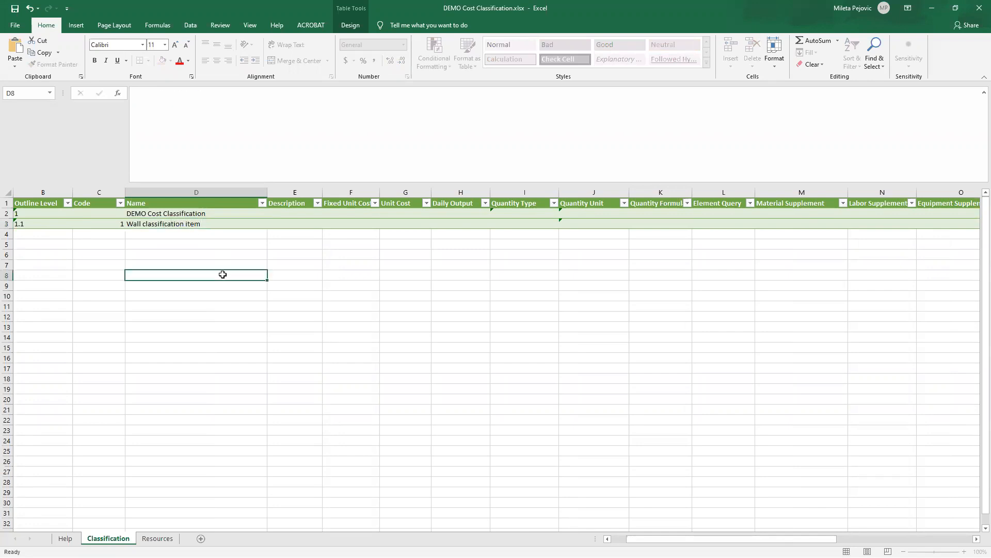
# Widen the Description column and describe the wall item as "All walls in project"
pyautogui.moveTo(322, 192); pyautogui.dragTo(356, 192)
pyautogui.click(287, 223)
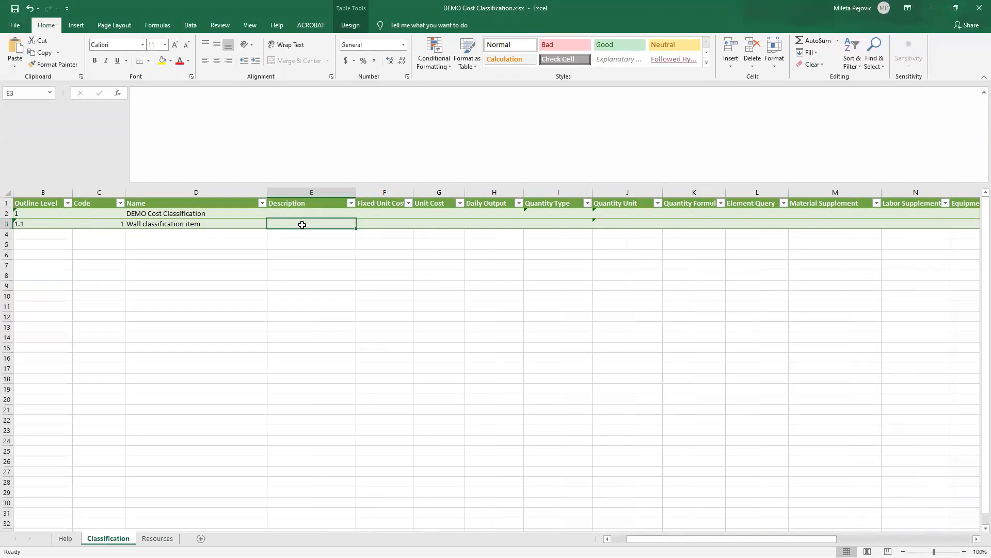
pyautogui.write('A')
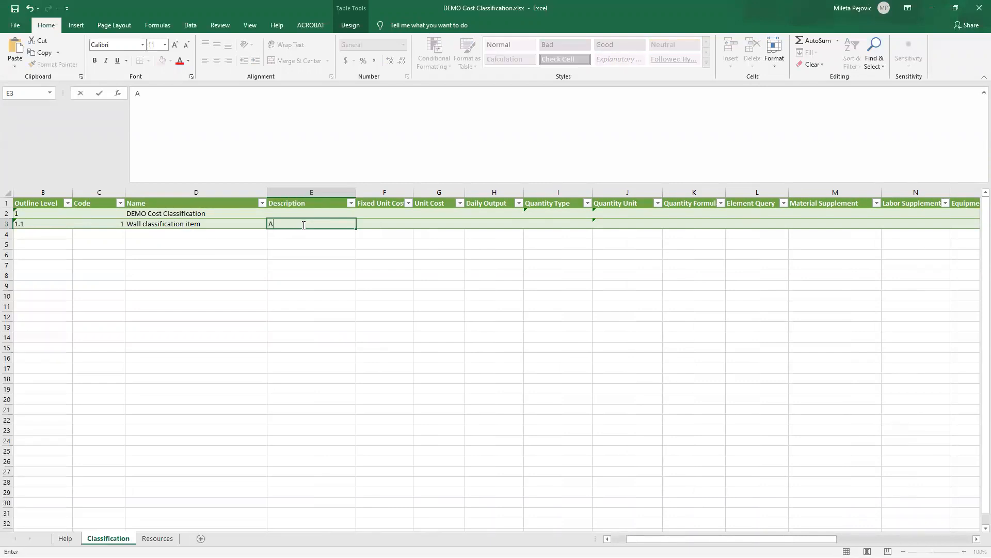
pyautogui.write('ll wall ')
pyautogui.write(' inproject')
pyautogui.click(379, 284)
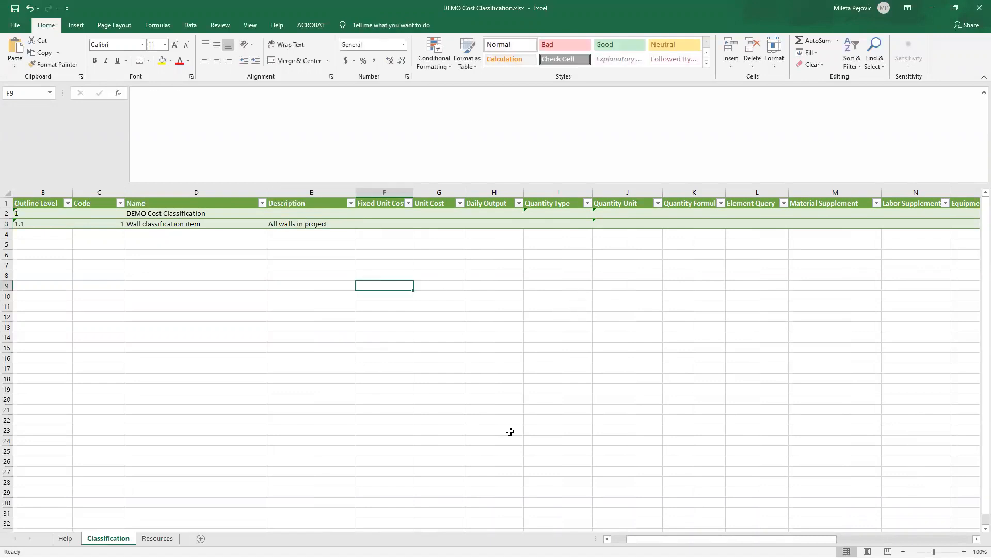
# Find the category query example [CATEGORY] = 'Door' on the Help sheet and copy its text
pyautogui.moveTo(655, 539); pyautogui.dragTo(669, 541)
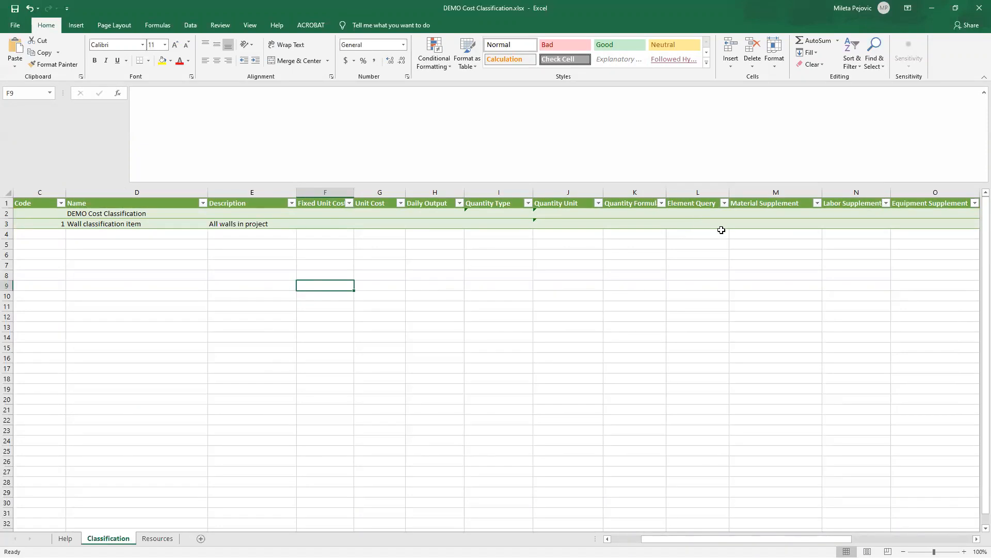
pyautogui.click(693, 224)
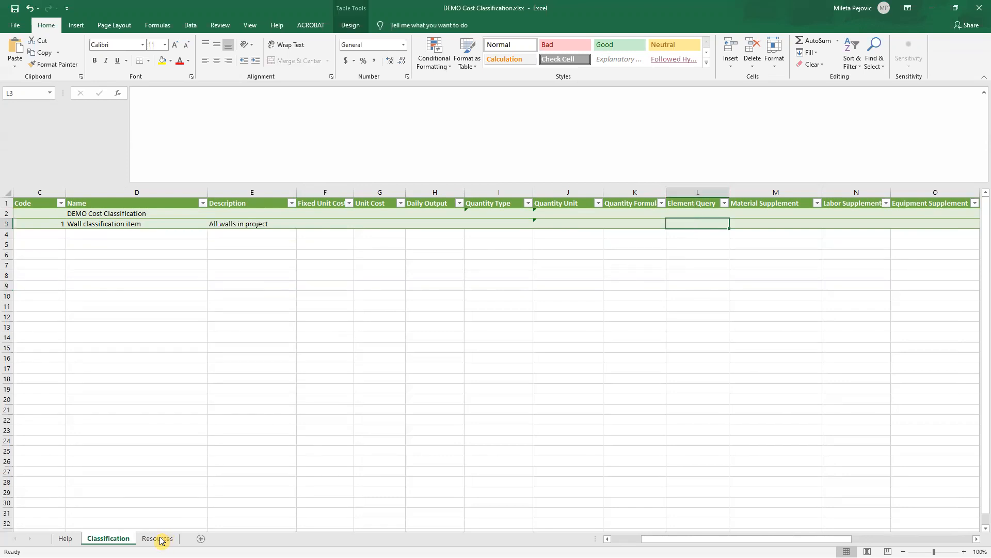
pyautogui.click(65, 539)
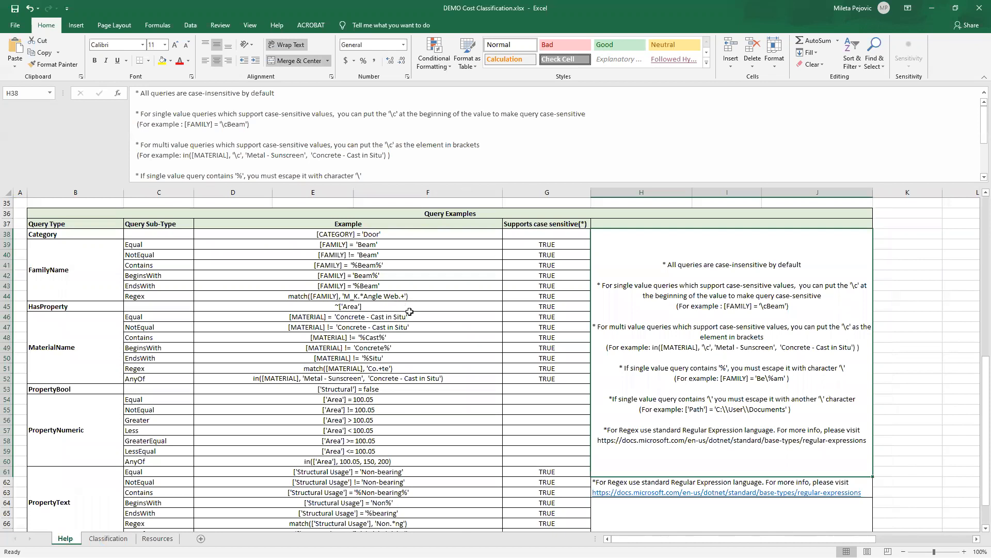
pyautogui.scroll(-5, 360, 463)
pyautogui.scroll(7, 354, 460)
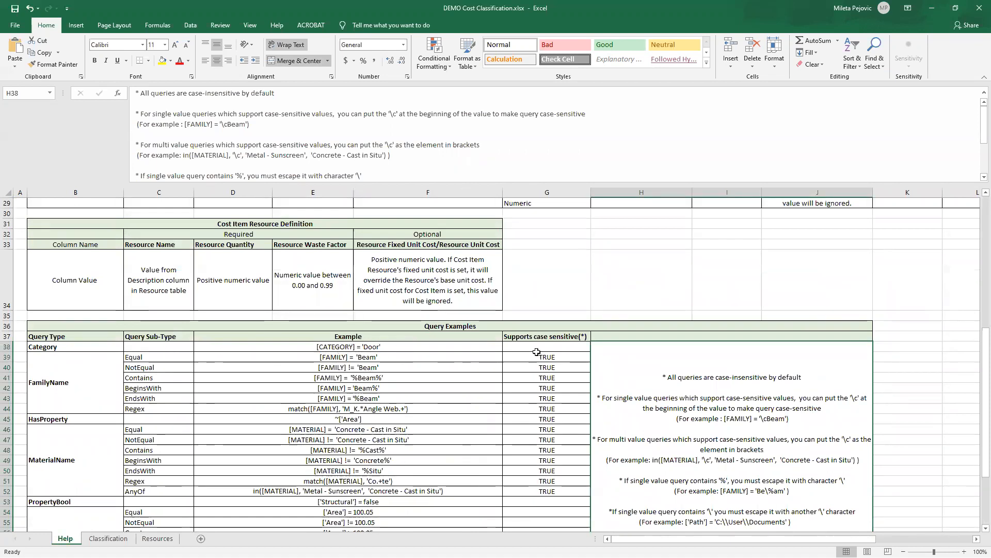
pyautogui.click(330, 348)
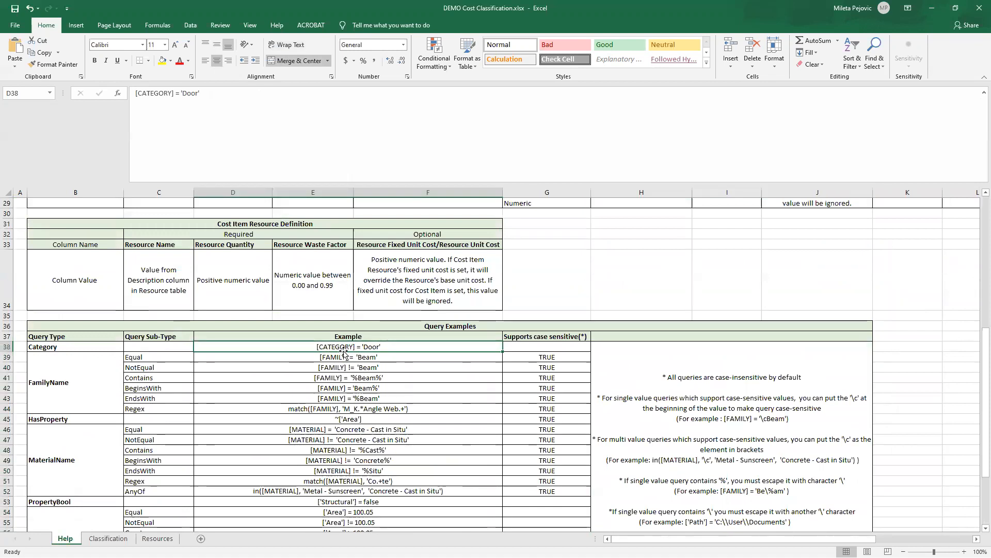
pyautogui.moveTo(220, 101); pyautogui.dragTo(110, 100)
pyautogui.hotkey('ctrl', 'c')
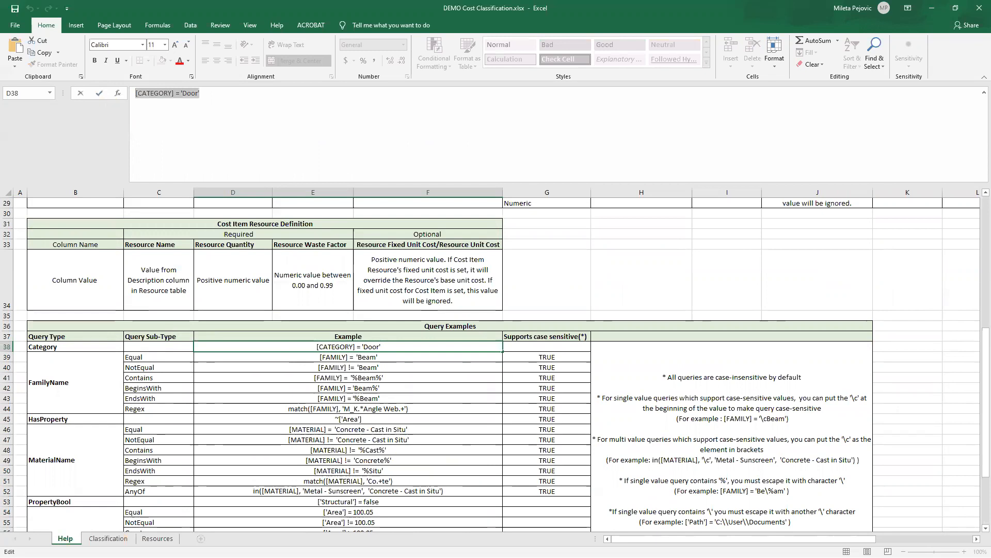
# Paste the copied category query into the wall item's Element Query cell on the Classification sheet and widen that column
pyautogui.click(108, 538)
pyautogui.click(183, 129)
pyautogui.hotkey('ctrl', 'v')
pyautogui.click(567, 349)
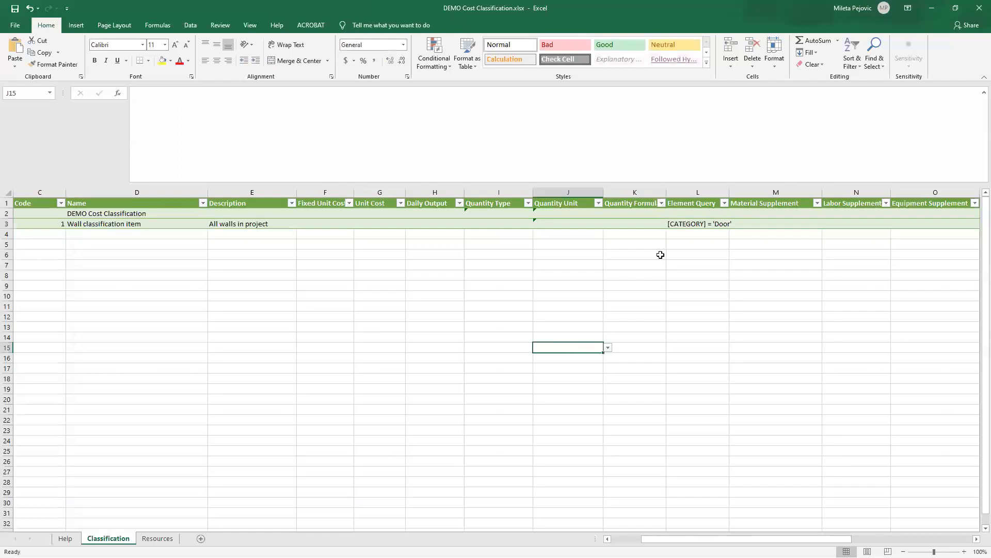
pyautogui.moveTo(729, 192); pyautogui.dragTo(772, 192)
pyautogui.click(726, 272)
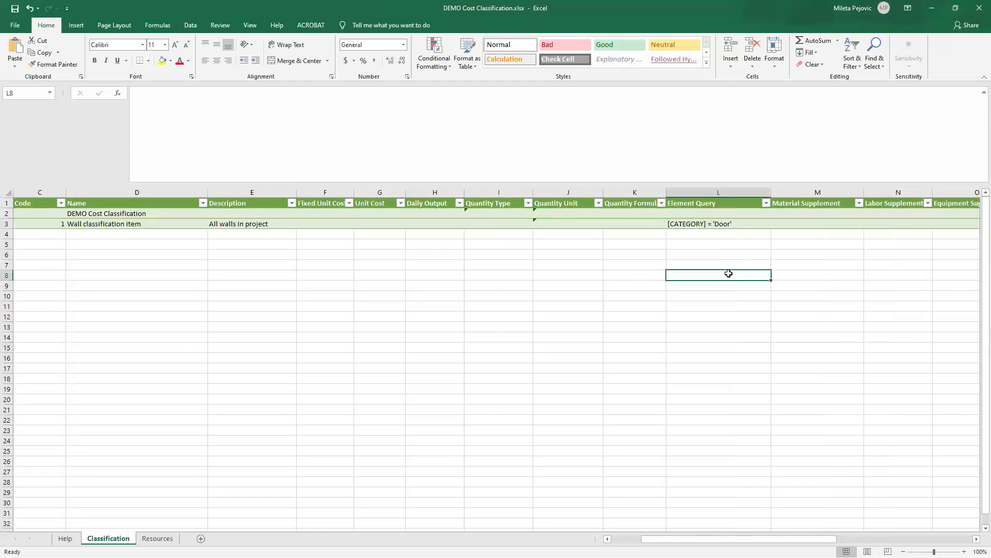
# Change the category in the wall item's element query to 'Wall'
pyautogui.press('Up')
pyautogui.press('Up')
pyautogui.press('Up')
pyautogui.press('Up')
pyautogui.press('Up')
pyautogui.moveTo(199, 92); pyautogui.dragTo(182, 93)
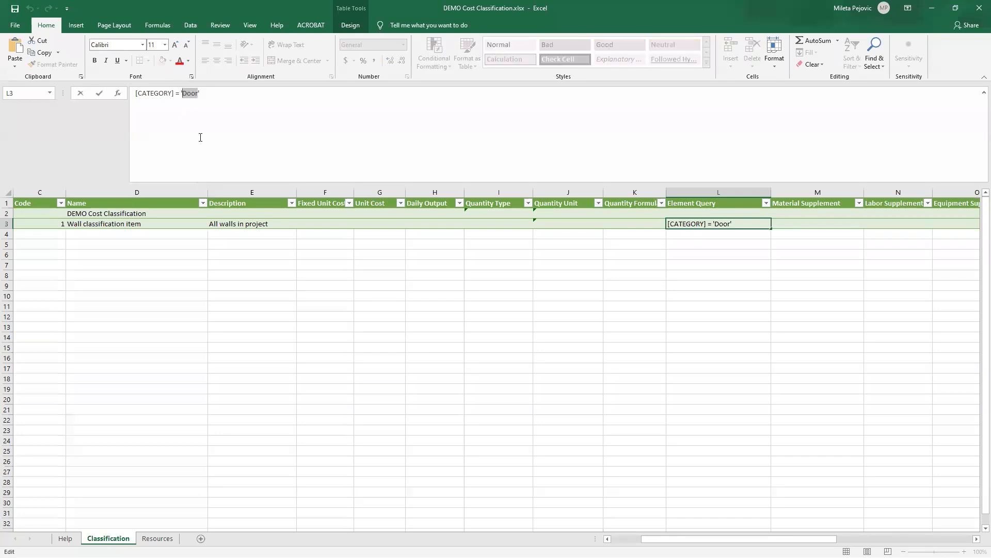
pyautogui.write('Wall')
pyautogui.hotkey('alt', 'Tab')
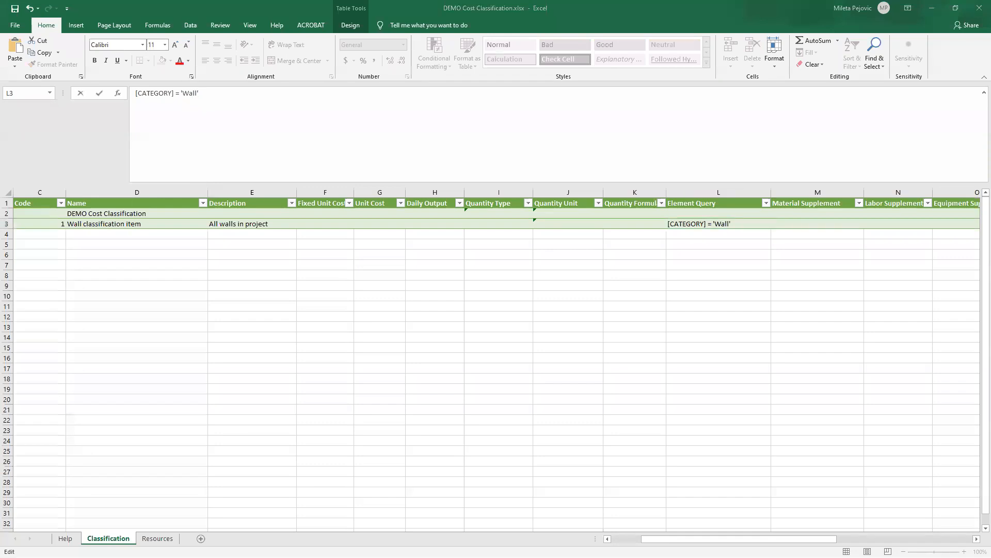
pyautogui.hotkey('alt', 'Tab')
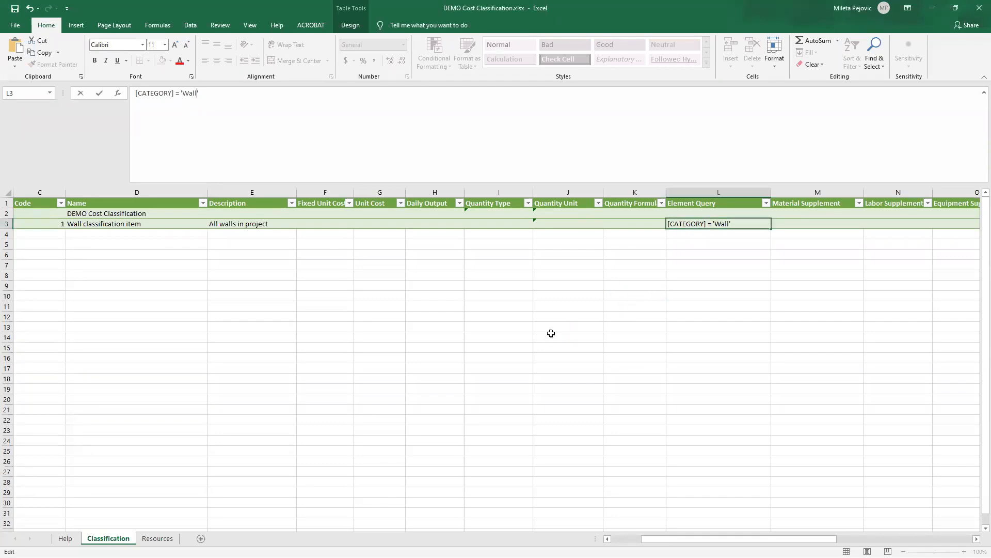
pyautogui.click(351, 315)
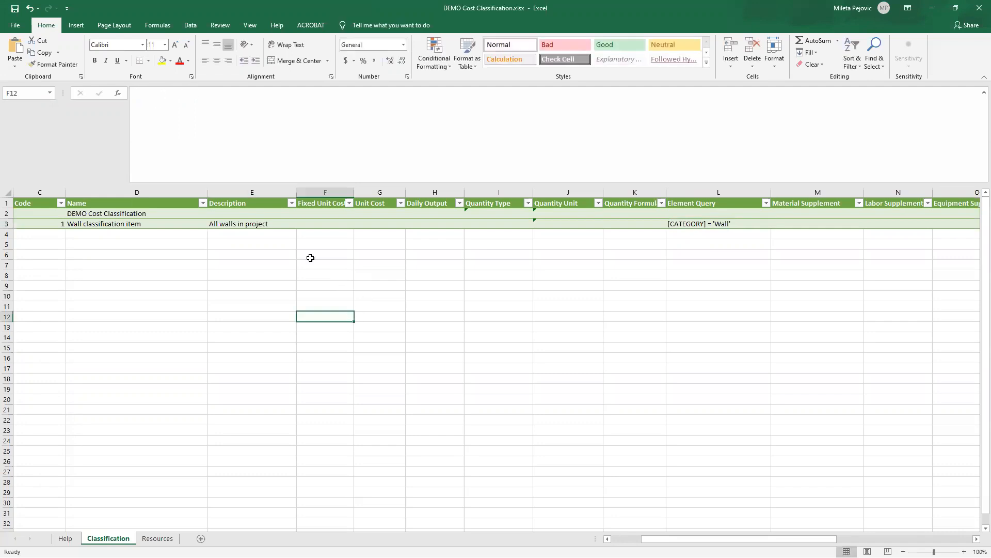
# Save the workbook in the Lessons folder under the new name DEMO Cost Classification EXCEL.xlsx
pyautogui.click(15, 25)
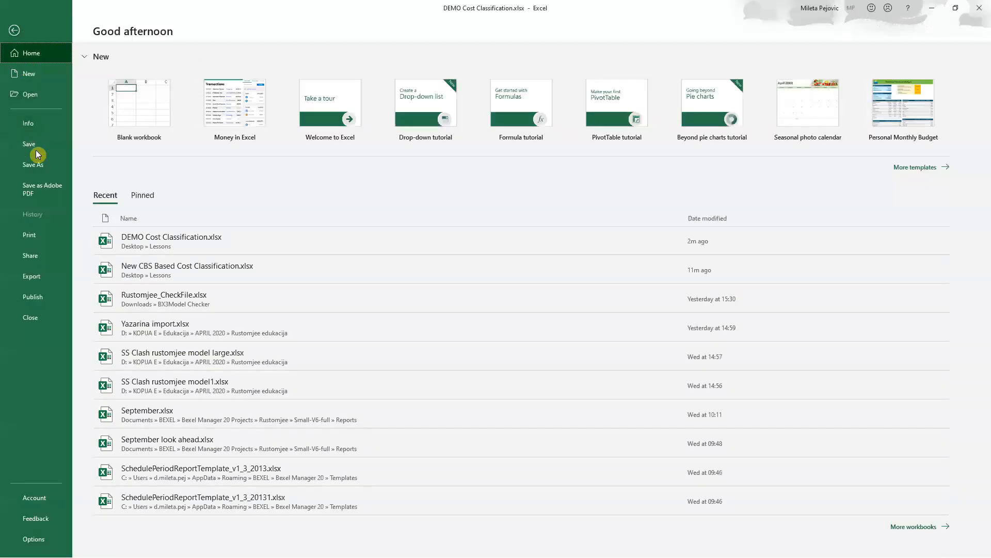
pyautogui.click(39, 164)
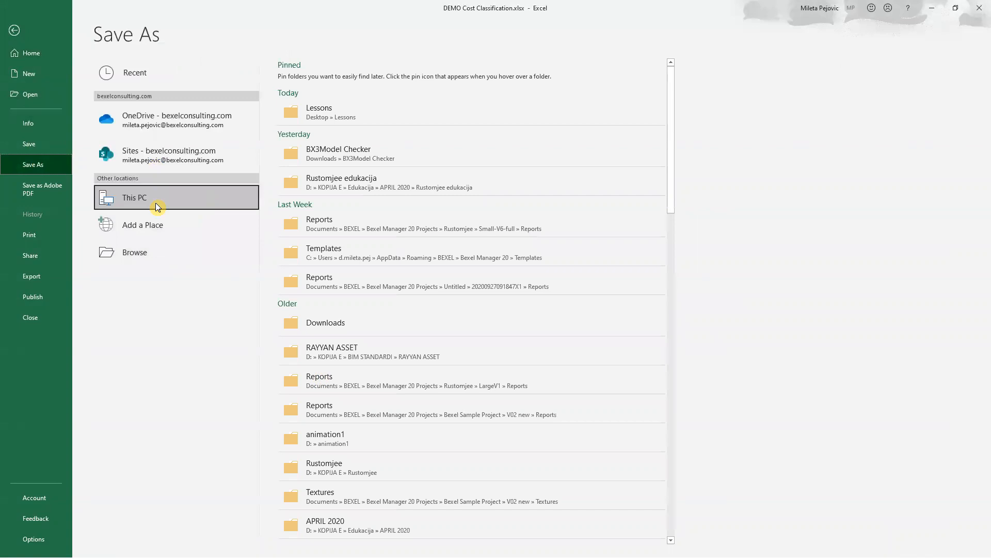
pyautogui.click(227, 255)
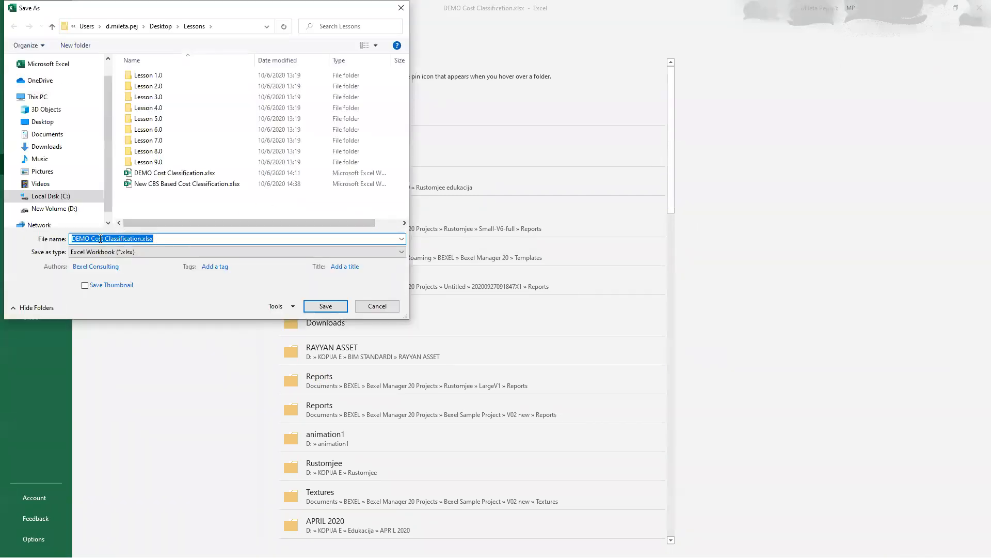
pyautogui.click(142, 239)
pyautogui.write('ip')
pyautogui.press('BackSpace')
pyautogui.press('BackSpace')
pyautogui.press('BackSpace')
pyautogui.write('EXCEL')
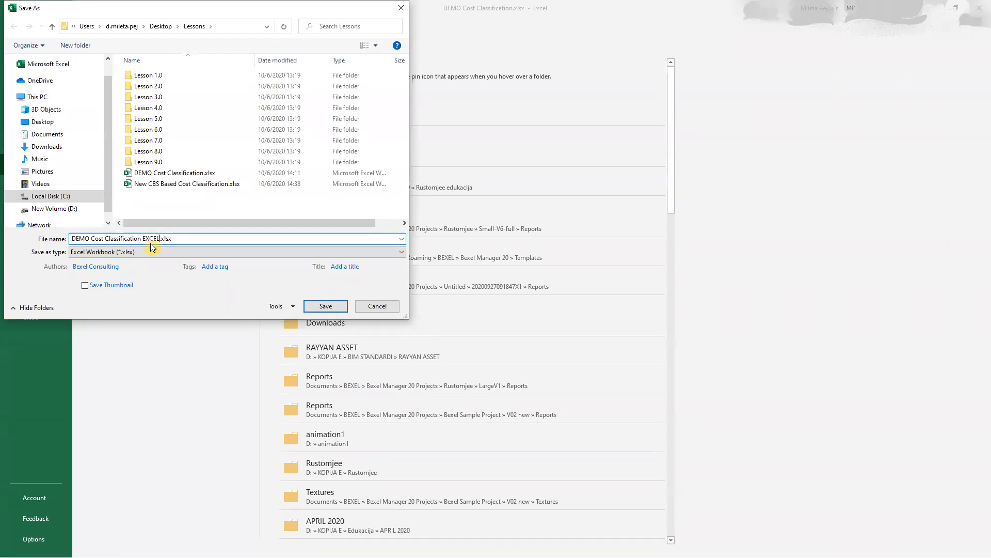
pyautogui.click(321, 306)
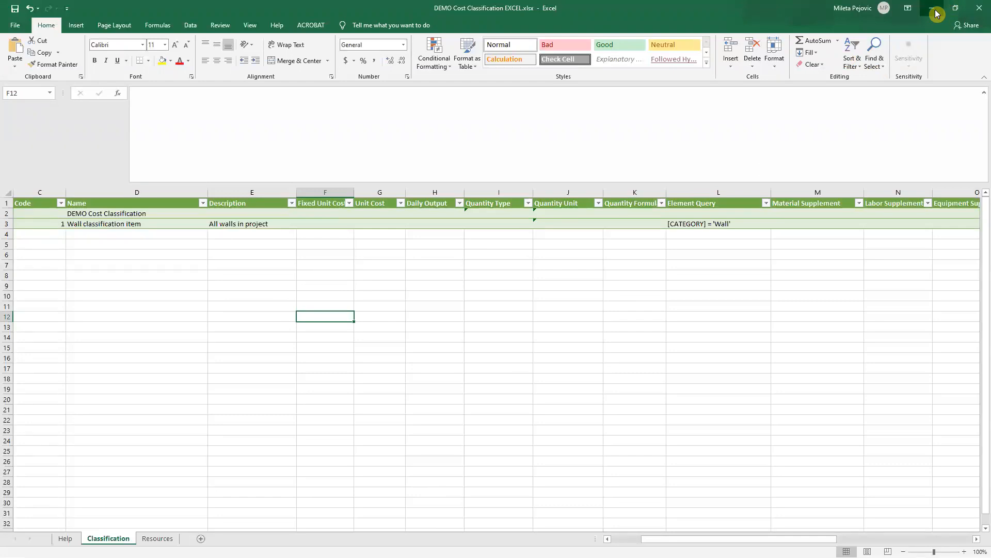
# Close the workbook, switch back to Bexel Manager and maximize its window
pyautogui.click(979, 8)
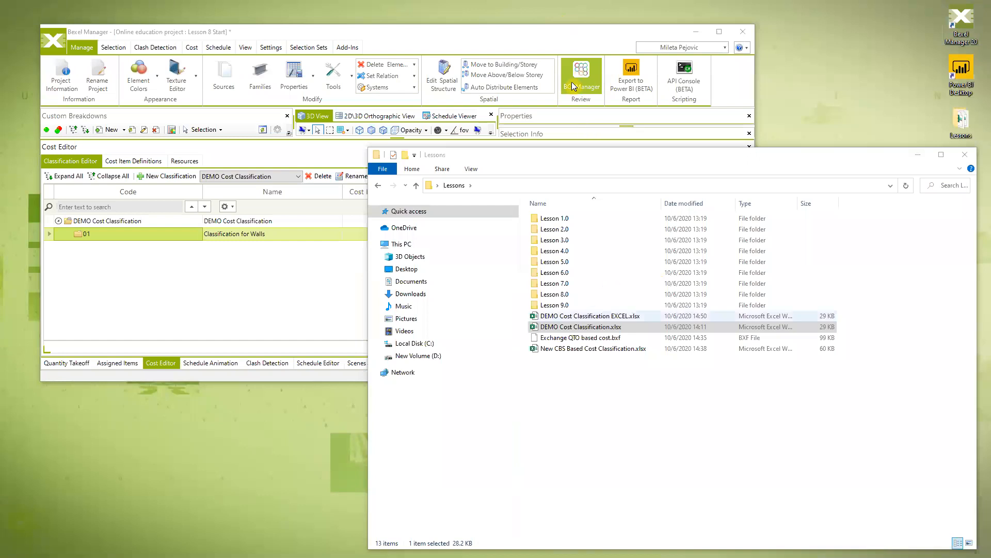
pyautogui.click(563, 39)
pyautogui.click(719, 31)
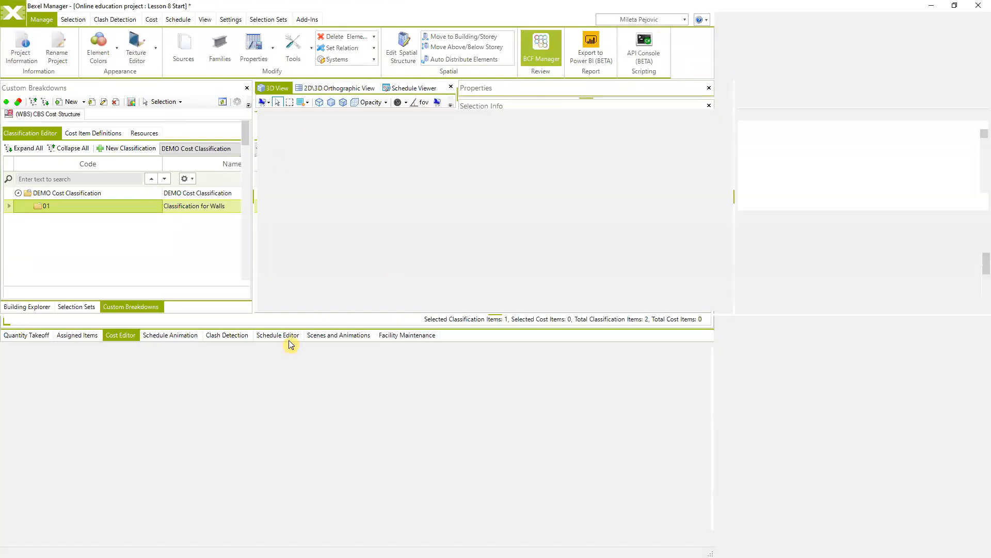
# Create a new cost classification with the description 'NEW imported from excel'
pyautogui.click(129, 352)
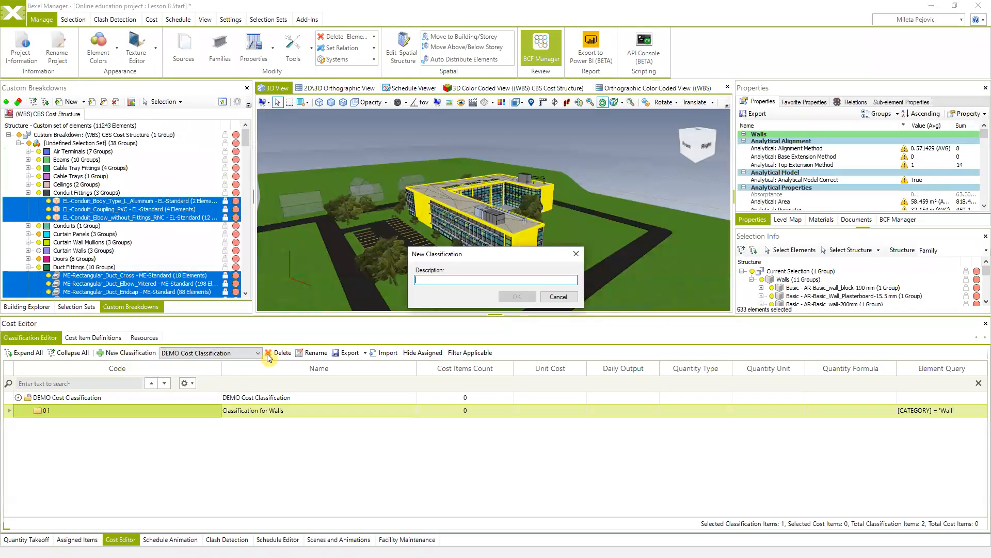
pyautogui.write('NEW I')
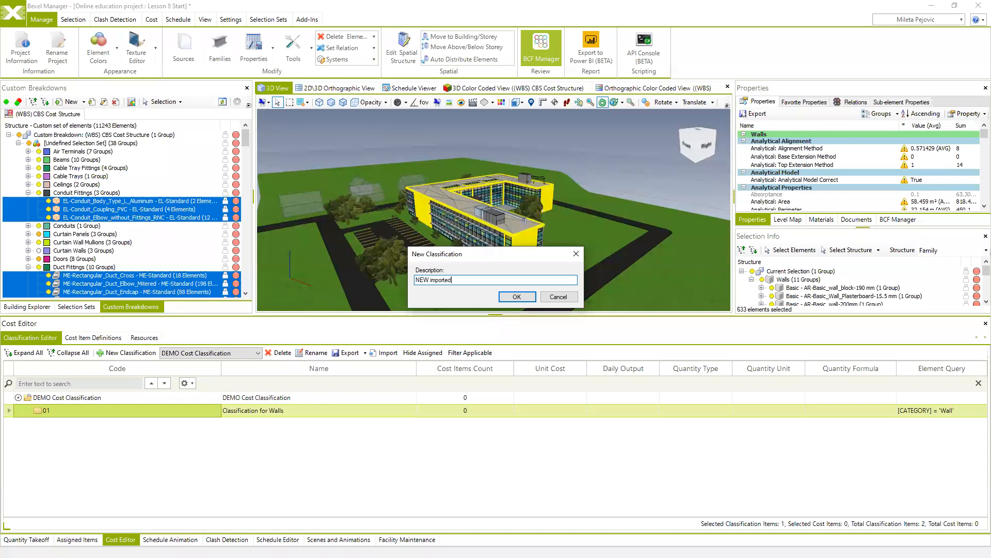
pyautogui.write('mported from excel')
pyautogui.click(519, 299)
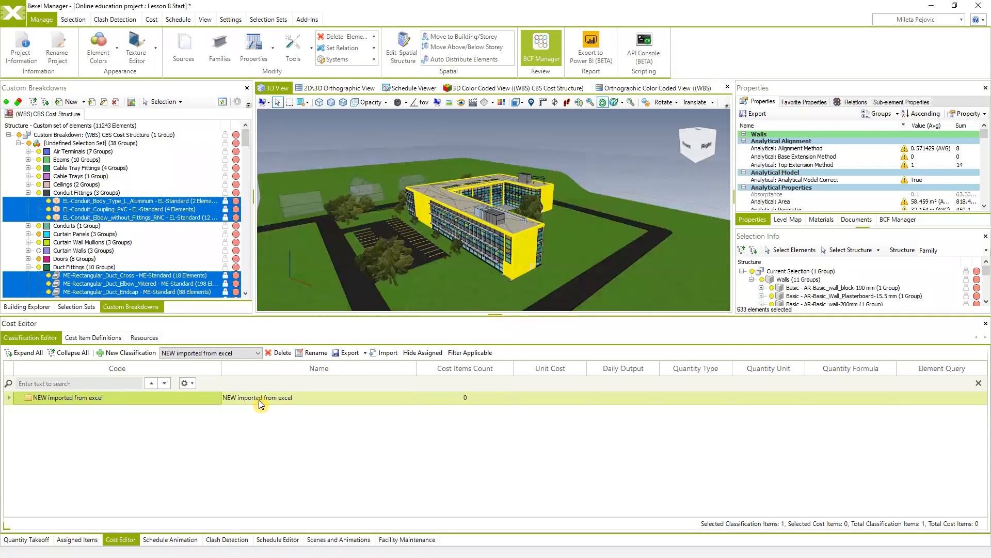
# Import DEMO Cost Classification EXCEL.xlsx from the Lessons folder on the Desktop into the new classification
pyautogui.click(386, 353)
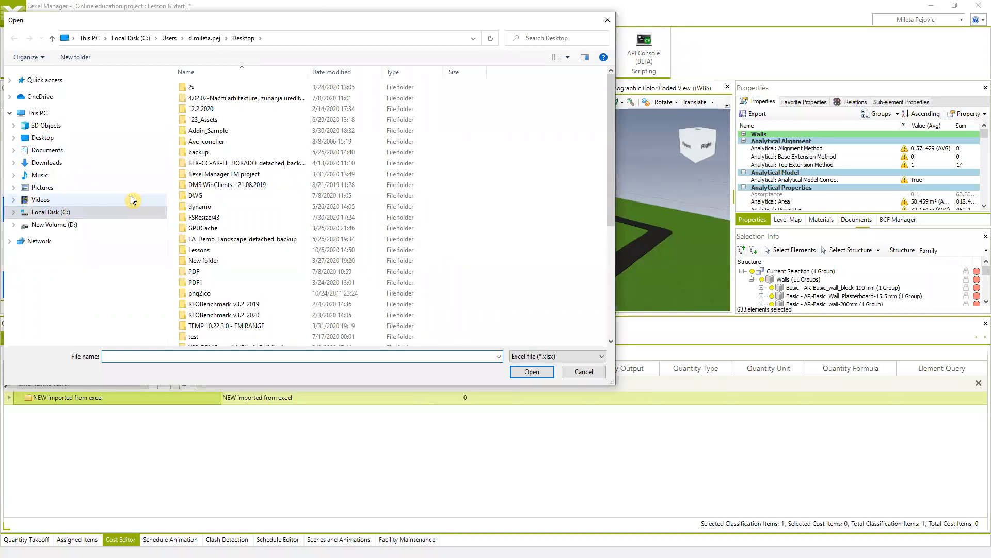
pyautogui.click(42, 163)
pyautogui.click(161, 138)
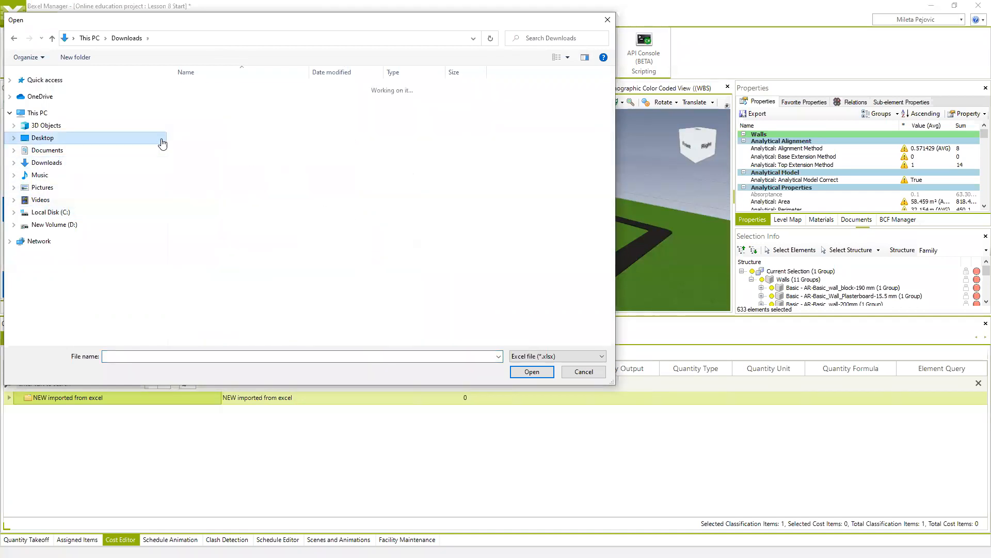
pyautogui.doubleClick(227, 250)
pyautogui.click(253, 194)
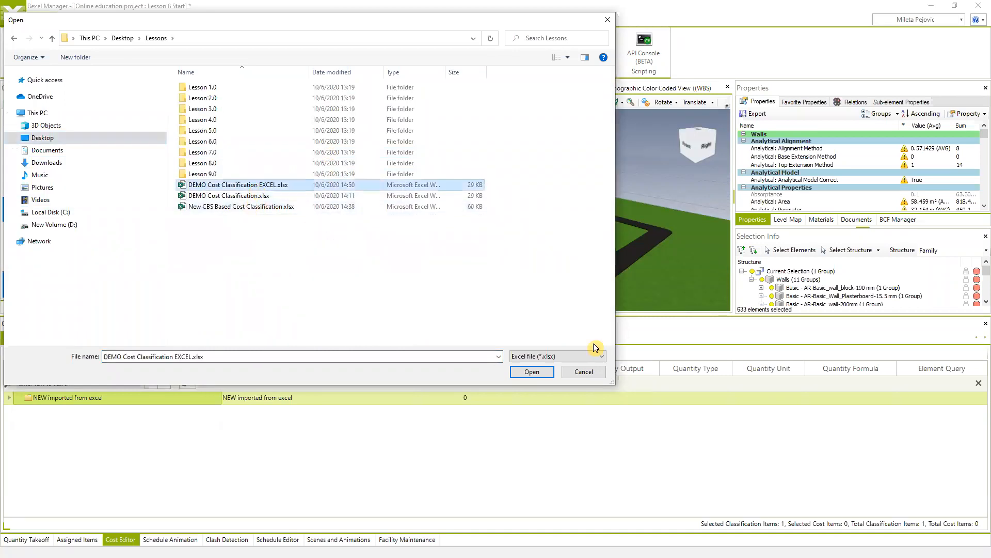
pyautogui.click(538, 371)
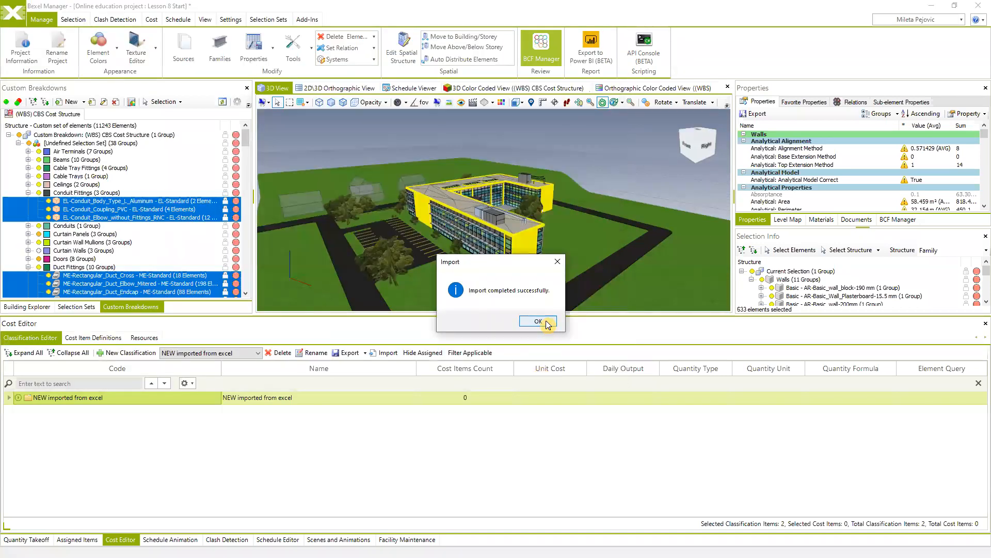
pyautogui.click(537, 323)
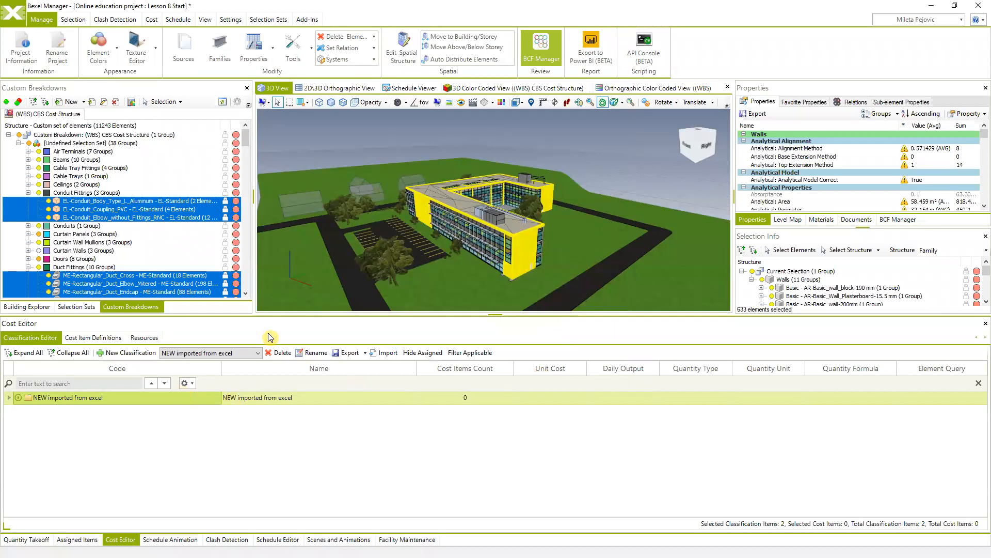
# Expand the imported classification, clear the current element selection and select all elements applicable to the Wall classification item
pyautogui.click(18, 398)
pyautogui.click(69, 412)
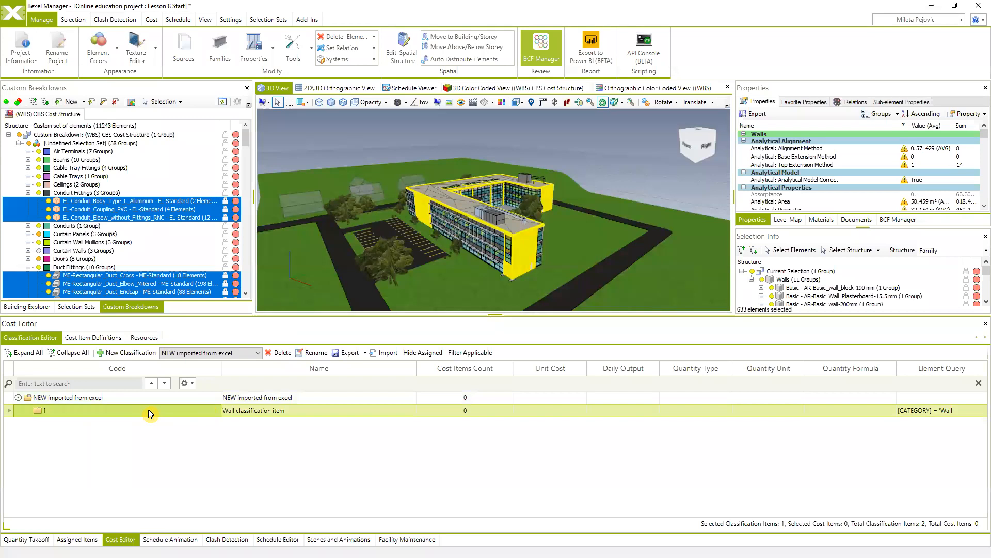
pyautogui.click(373, 148)
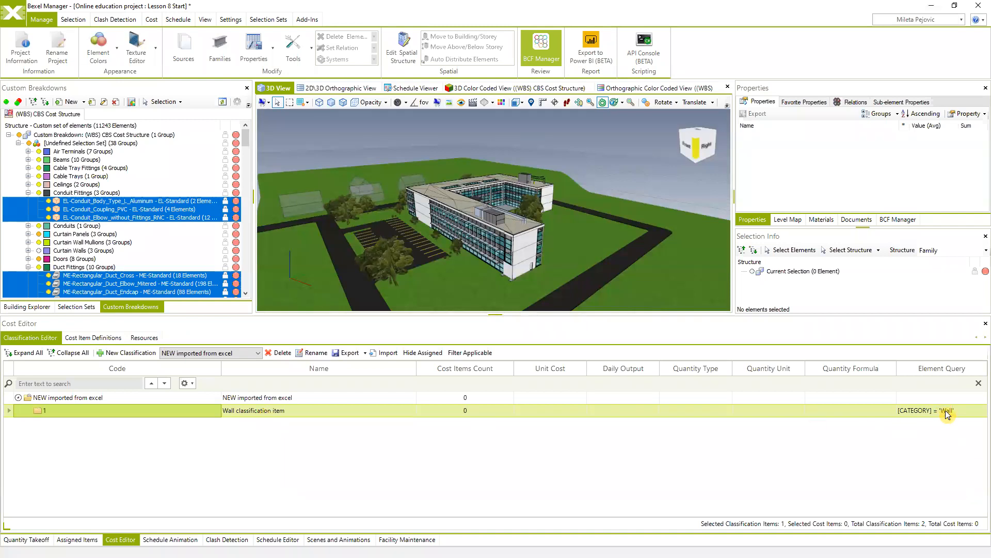
pyautogui.rightClick(76, 412)
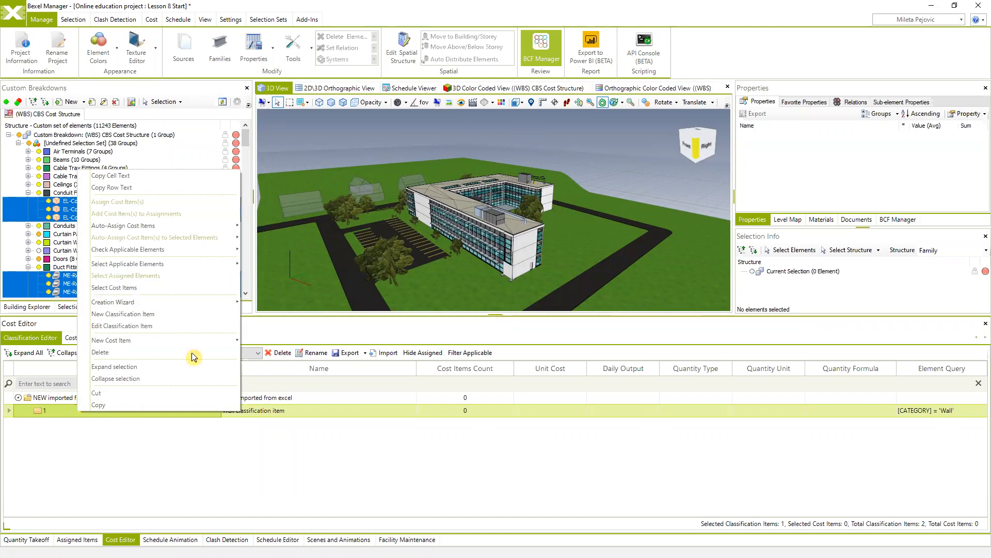
pyautogui.moveTo(230, 268)
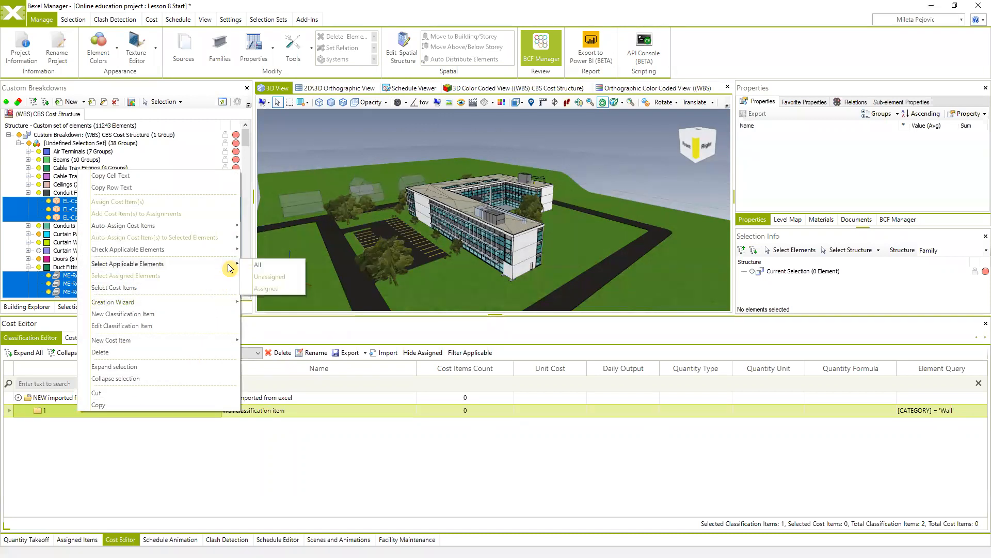
pyautogui.click(269, 266)
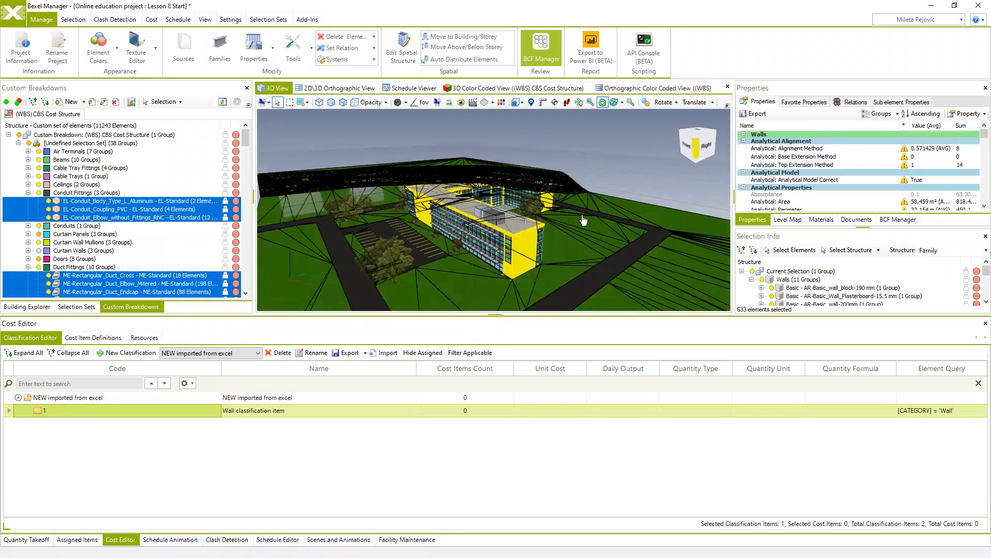
pyautogui.moveTo(589, 264); pyautogui.dragTo(535, 243)
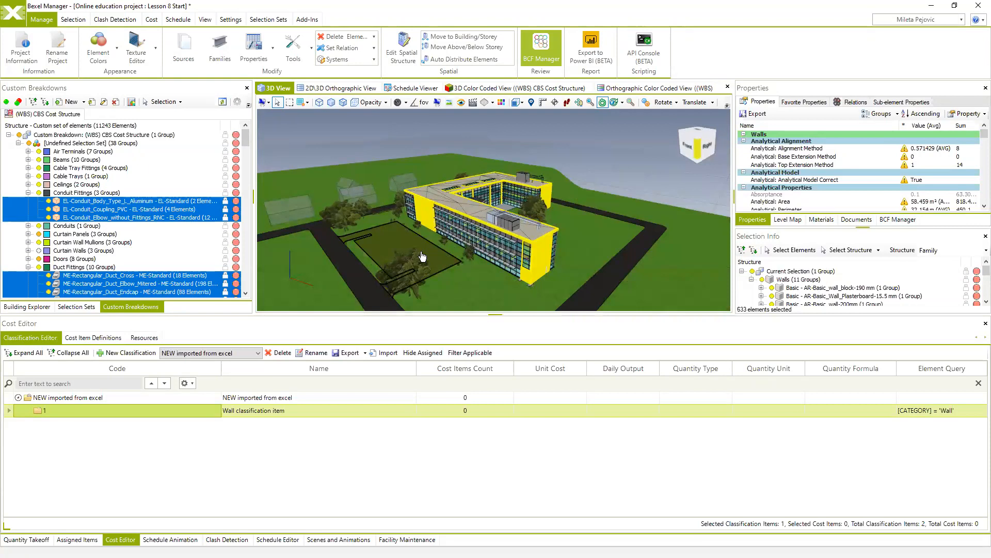
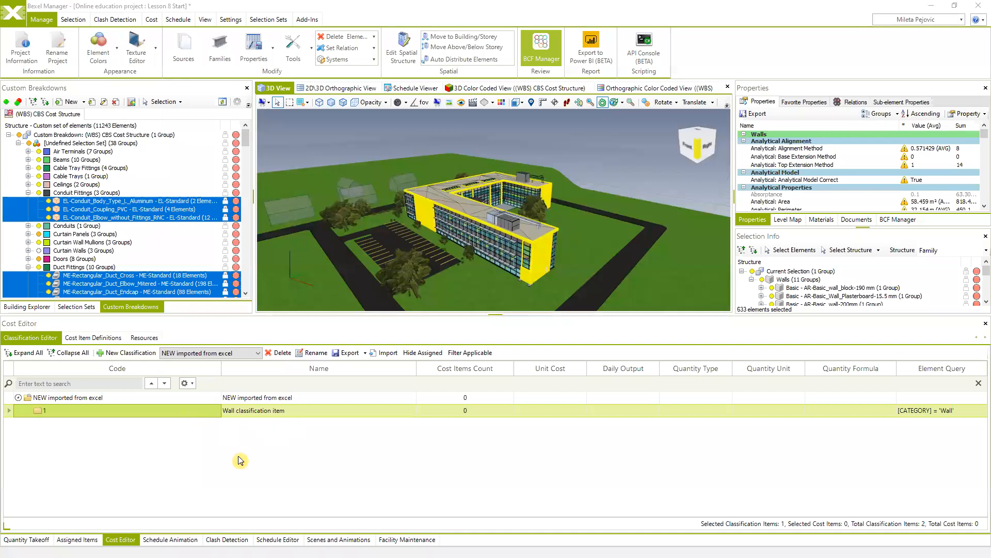
pyautogui.rightClick(160, 412)
pyautogui.click(131, 481)
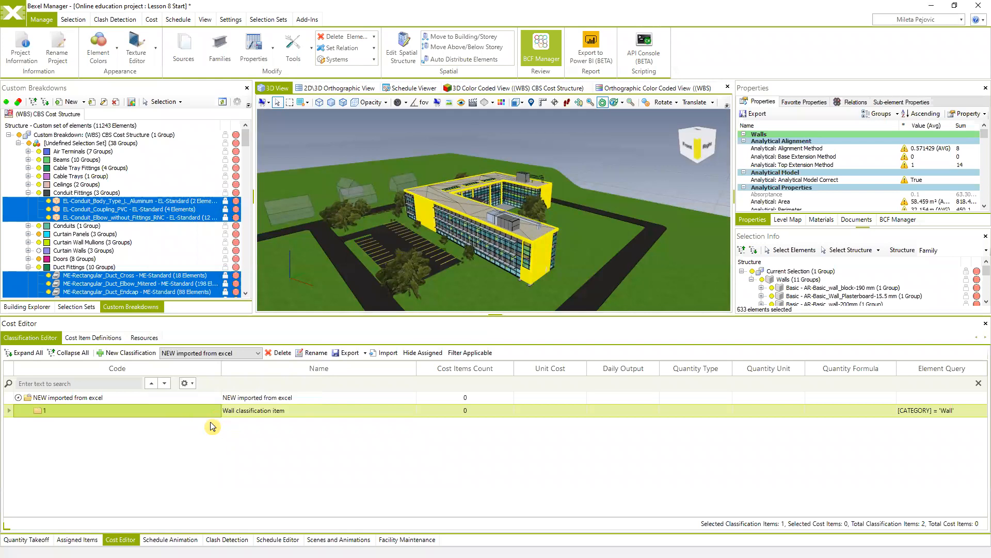
pyautogui.rightClick(234, 411)
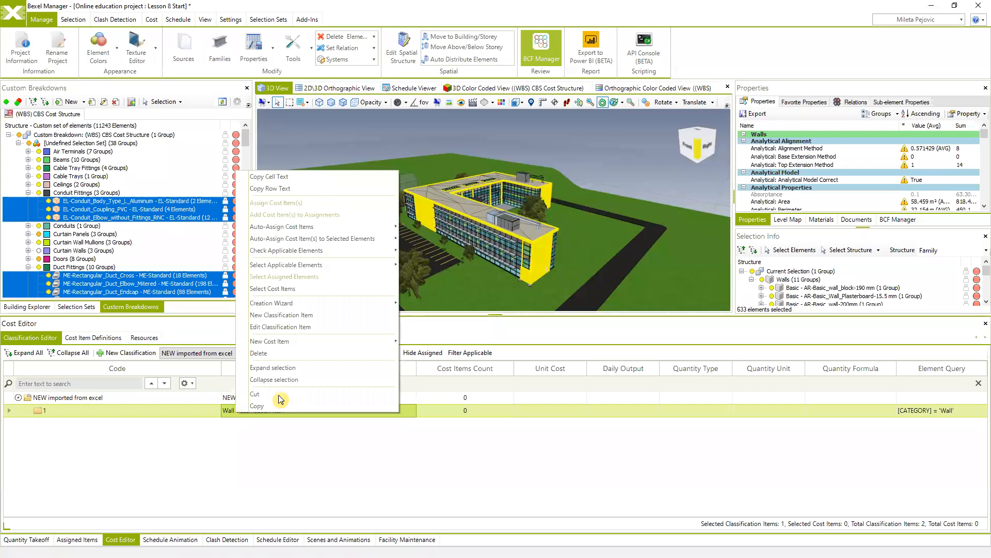
pyautogui.moveTo(313, 346)
pyautogui.moveTo(289, 342)
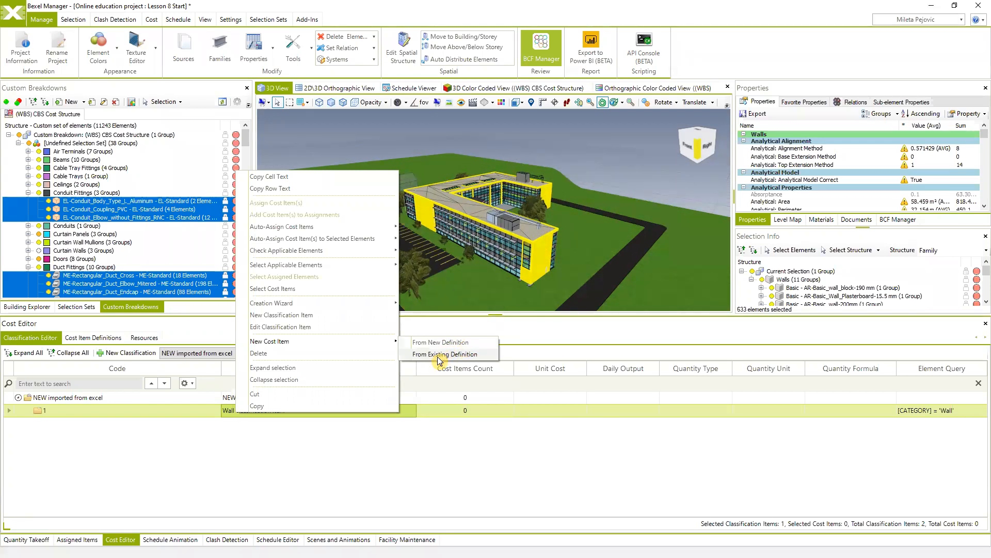
pyautogui.click(517, 334)
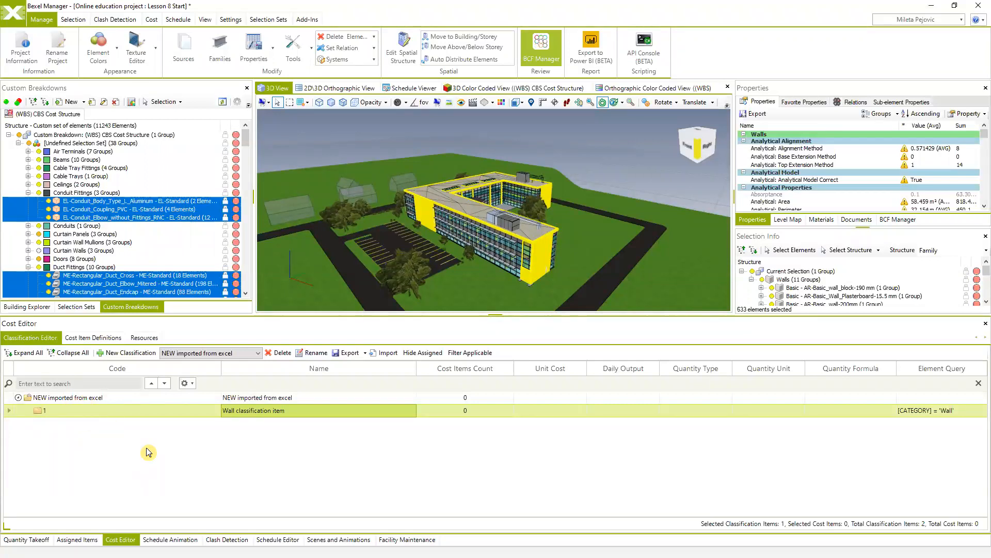
# Look through the project's list of existing cost item definitions
pyautogui.click(101, 339)
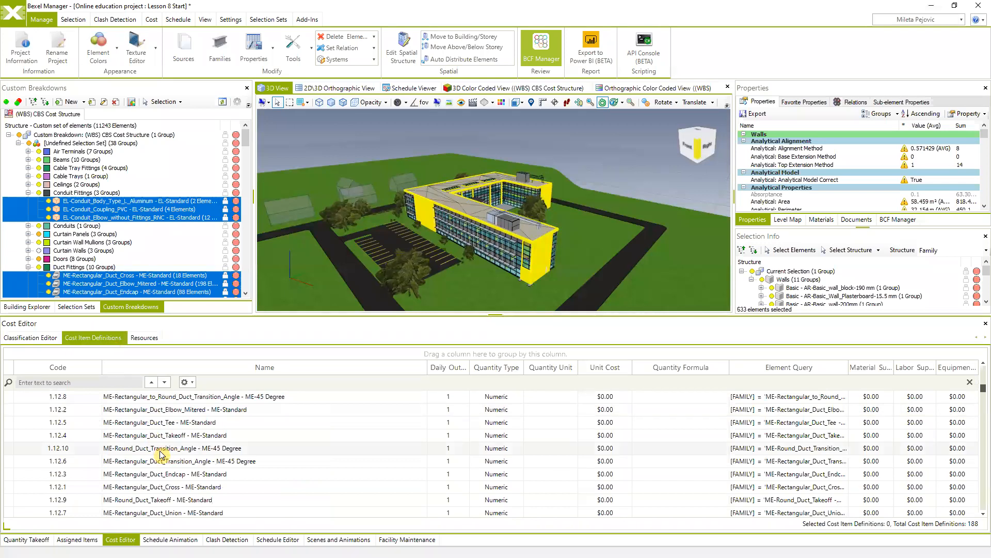
pyautogui.scroll(-5, 160, 454)
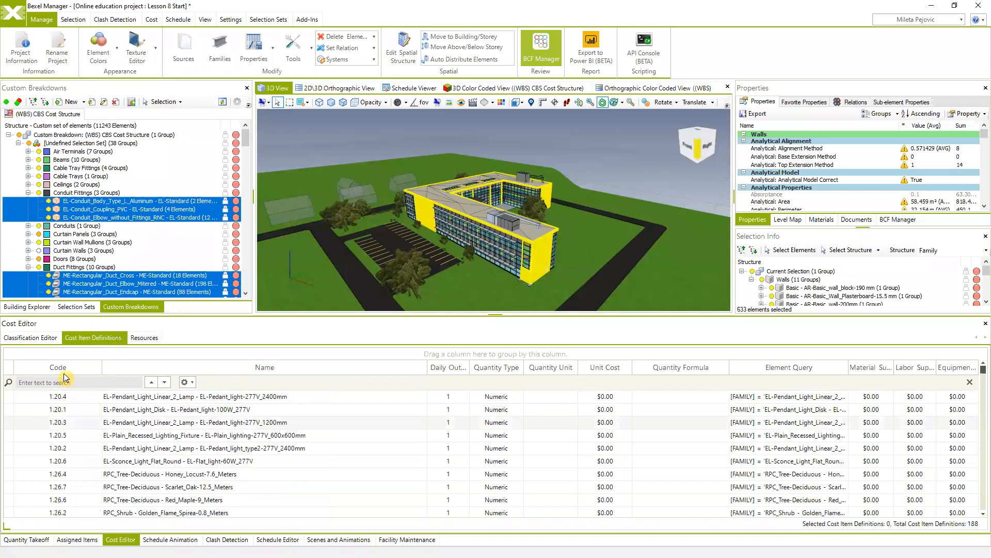
# Display the New CBS Based Cost Classification and expand it down to the cost items under Curtain Walls
pyautogui.click(31, 337)
pyautogui.click(255, 353)
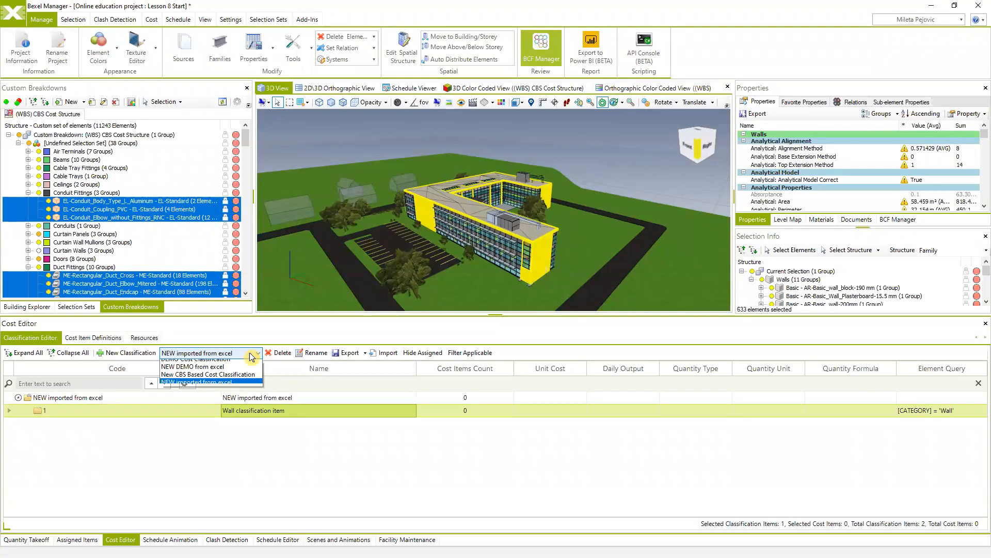
pyautogui.click(211, 365)
pyautogui.click(222, 353)
pyautogui.click(217, 372)
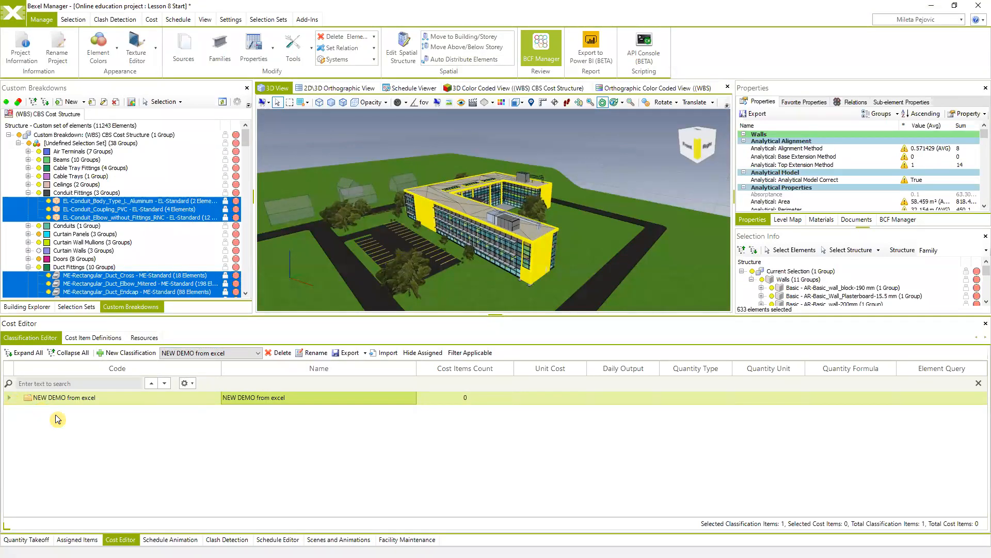
pyautogui.click(227, 353)
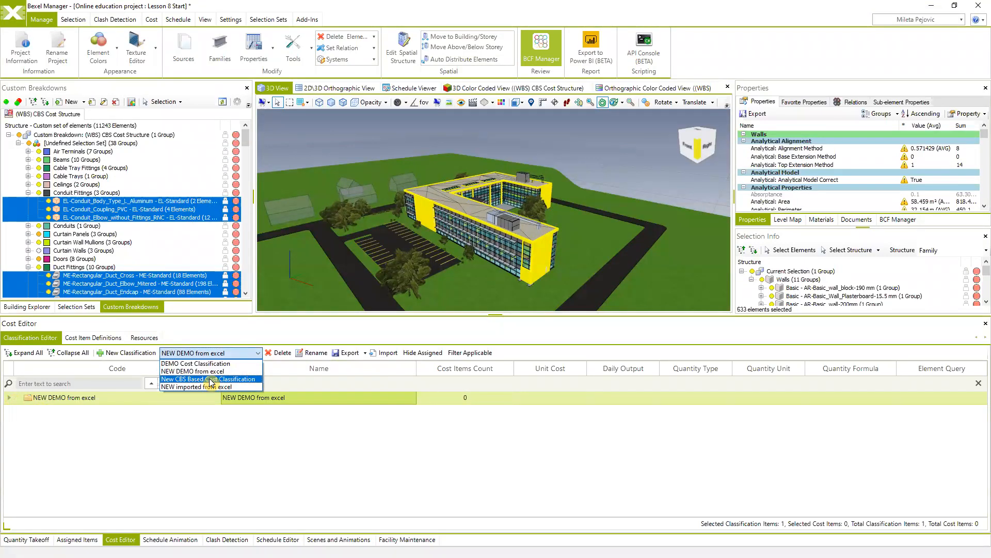
pyautogui.click(228, 371)
pyautogui.click(27, 409)
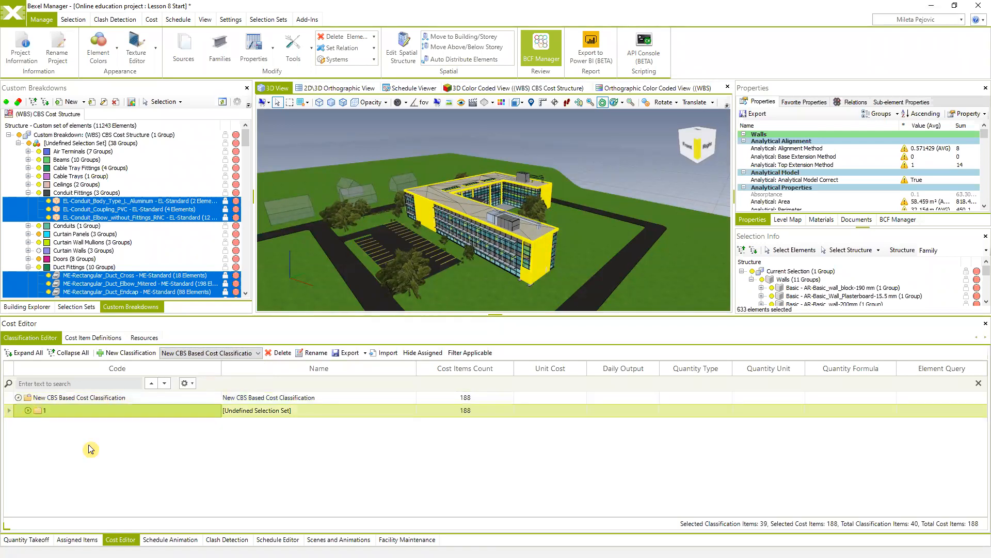
pyautogui.click(38, 436)
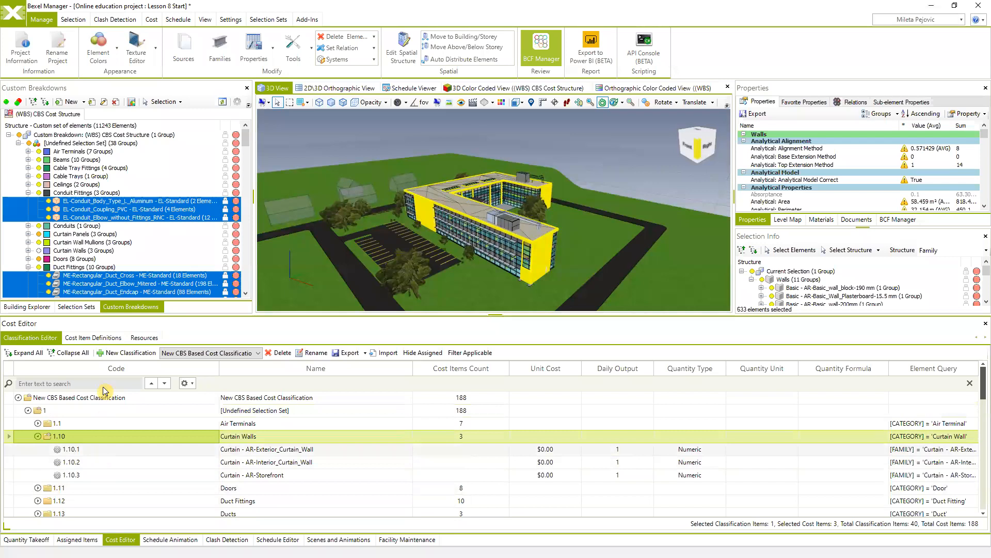
# Return to the cost item definitions and browse their codes, names and element queries down to the 1.12 duct fitting entries
pyautogui.click(92, 338)
pyautogui.scroll(-5, 129, 454)
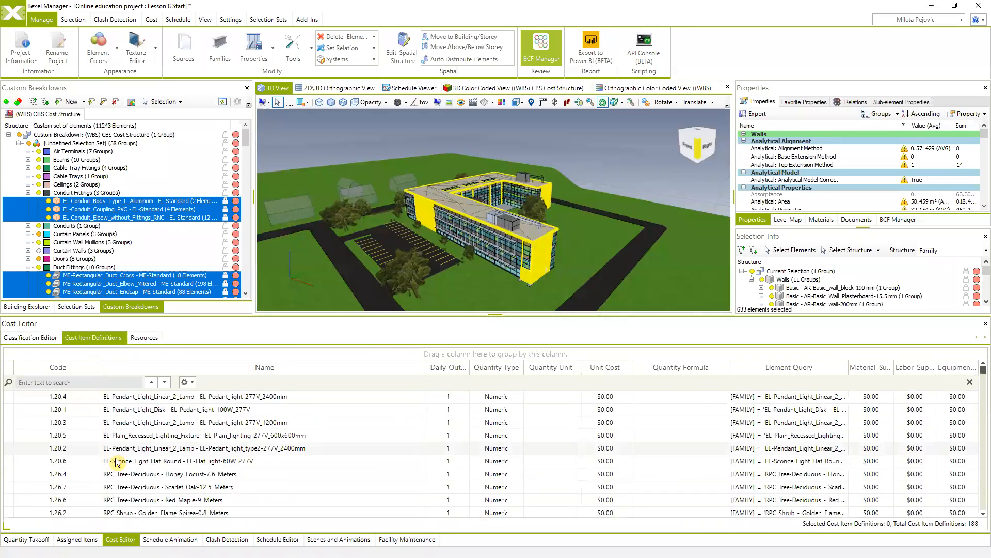
pyautogui.scroll(-3, 307, 447)
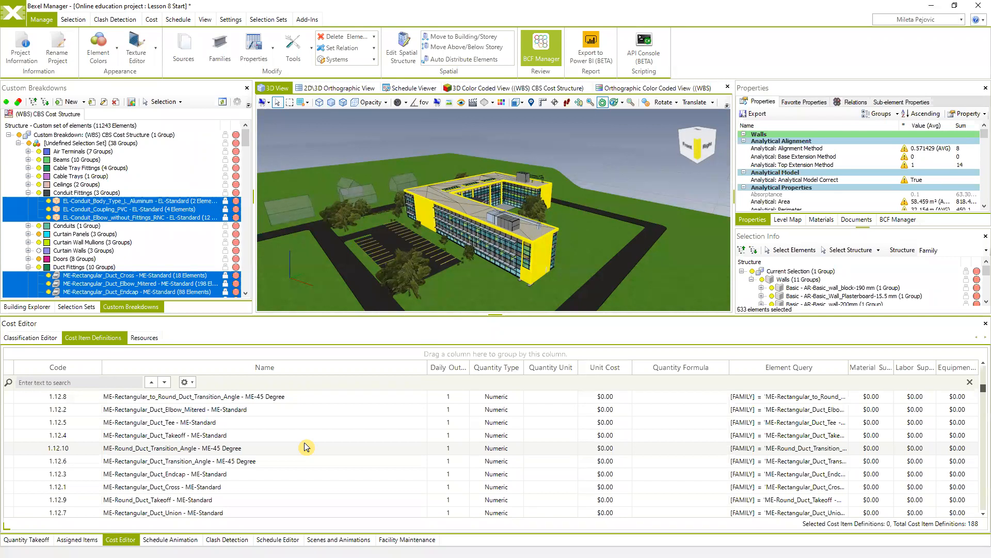
# Switch from the cost item definitions to the classification editor and display the "NEW imported from excel" classification
pyautogui.scroll(3, 215, 421)
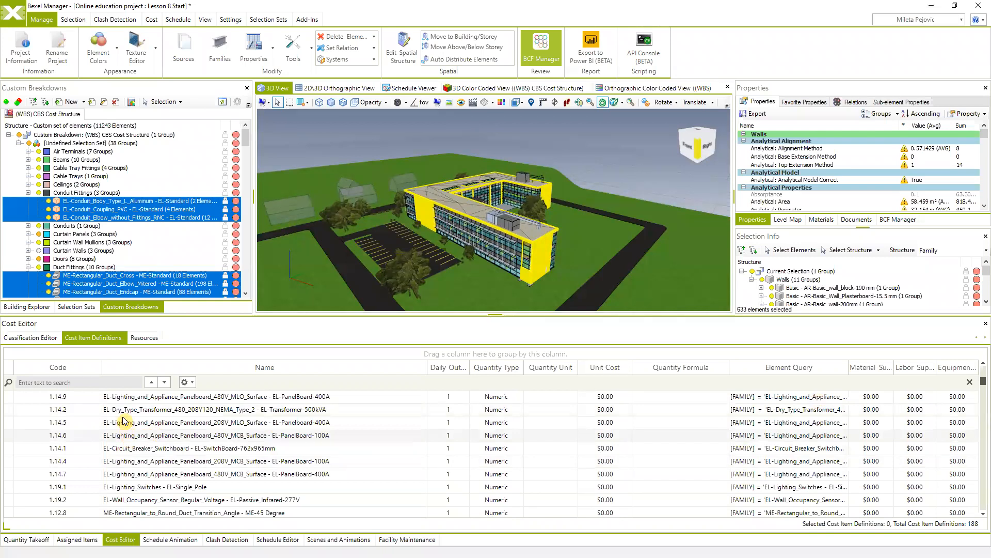
pyautogui.click(37, 339)
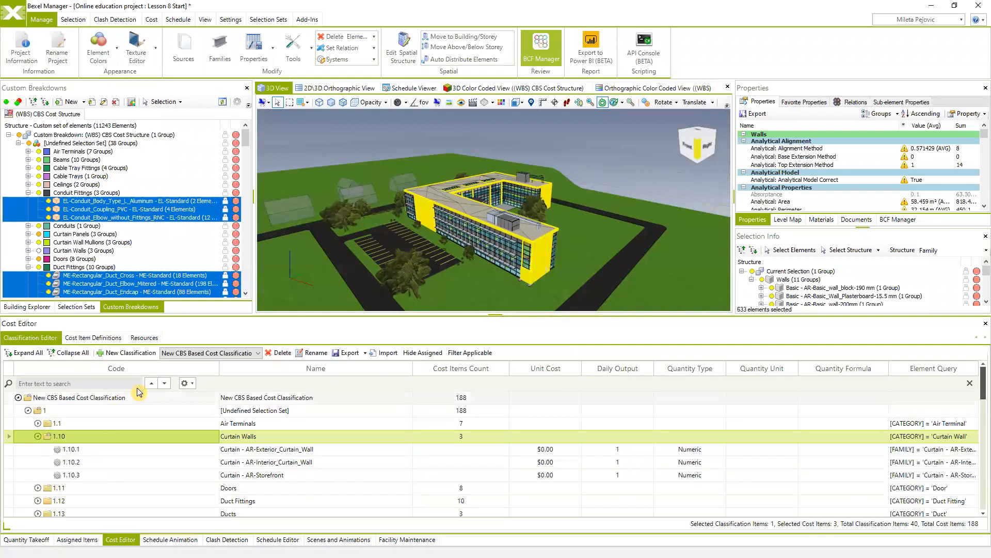
pyautogui.click(257, 352)
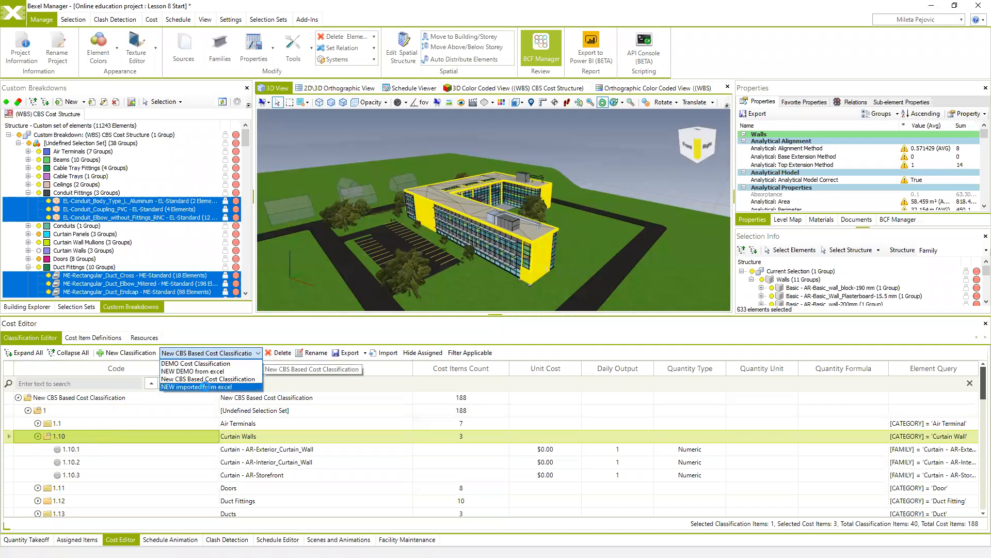
pyautogui.click(212, 386)
# Start a cost item from a new definition under classification item 1 and give it code 01
pyautogui.rightClick(86, 412)
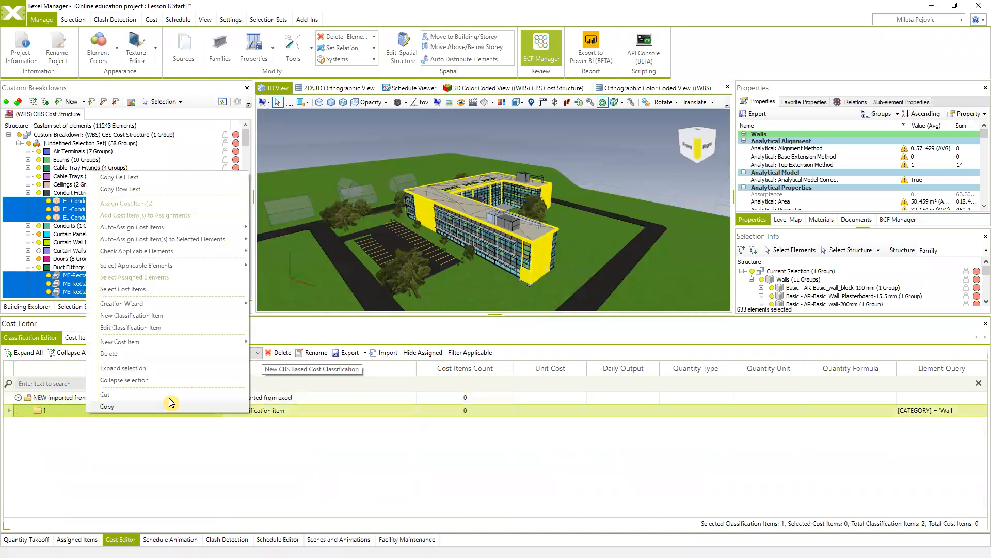
pyautogui.moveTo(224, 344)
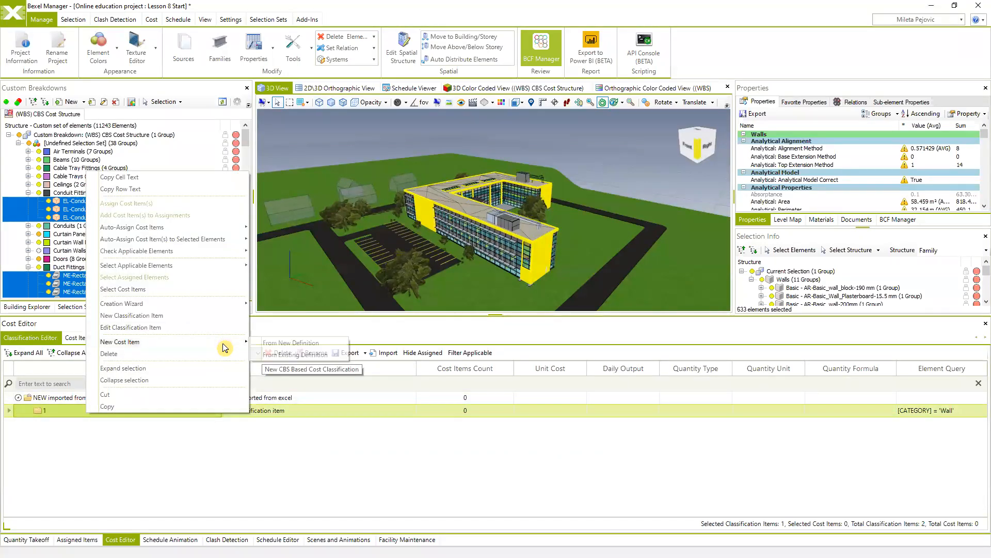
pyautogui.click(294, 343)
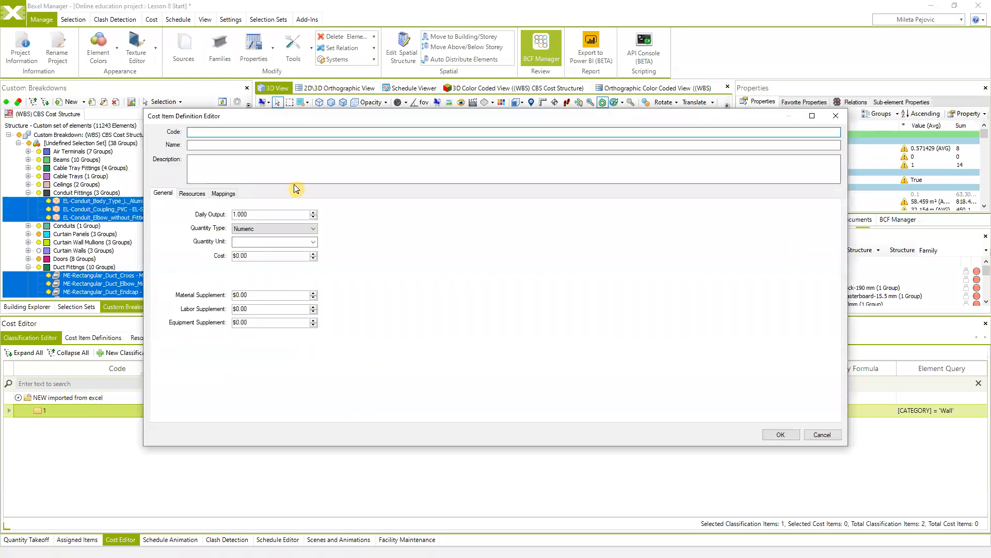
pyautogui.write('01')
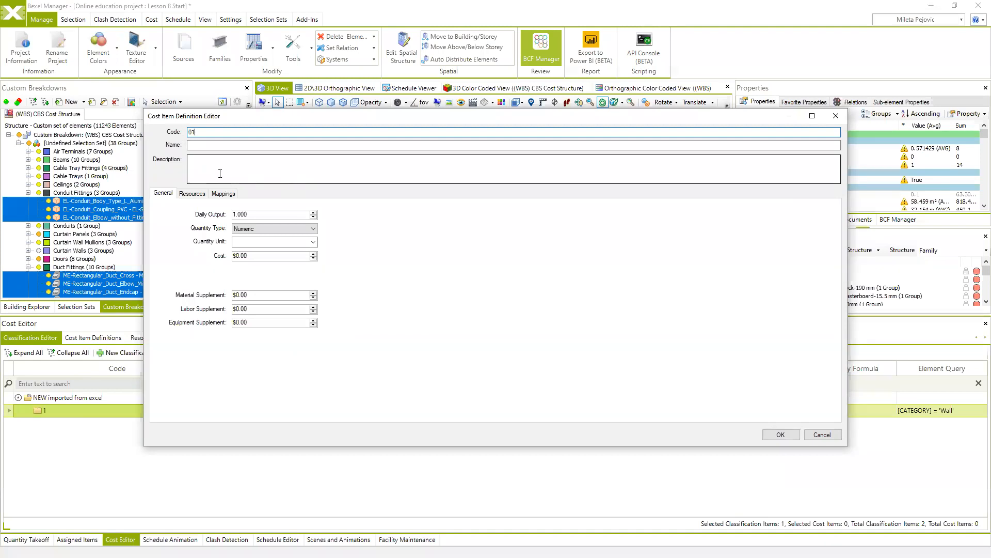
# Name the cost item "Concrete wall pouring", correcting any spelling slips
pyautogui.click(203, 146)
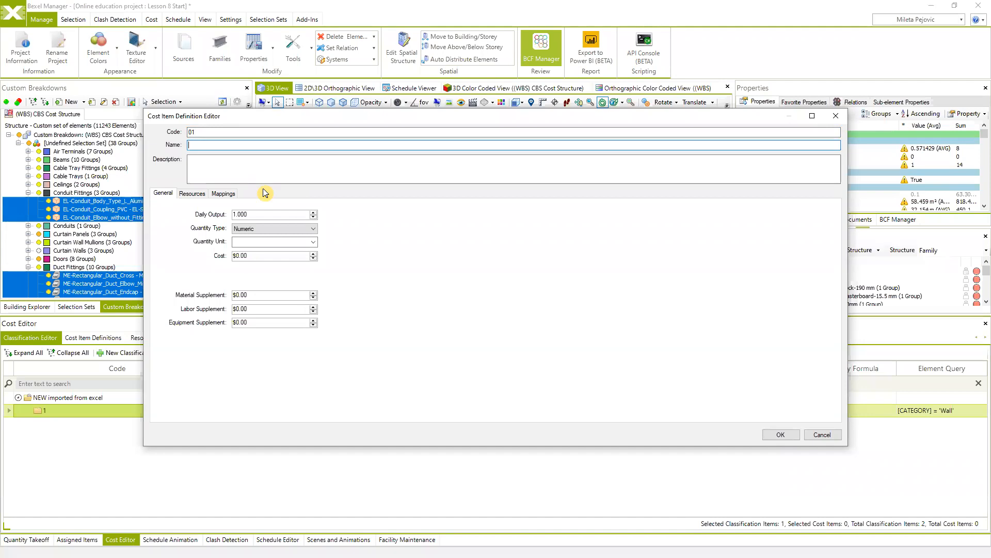
pyautogui.write('Concrete wall pouring')
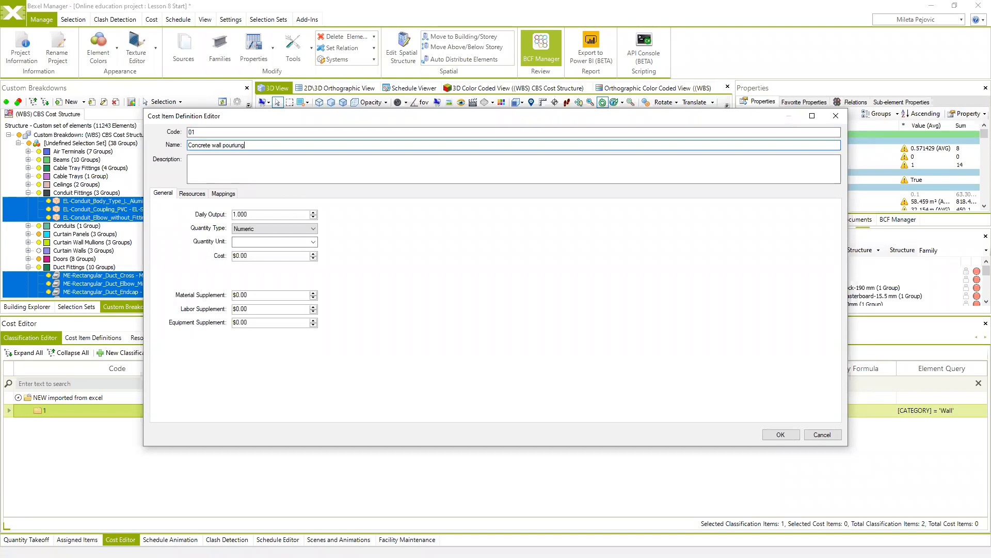
pyautogui.press('Left')
pyautogui.press('Left')
pyautogui.press('BackSpace')
pyautogui.moveTo(196, 133); pyautogui.dragTo(157, 134)
pyautogui.click(269, 146)
pyautogui.moveTo(225, 146); pyautogui.dragTo(241, 149)
pyautogui.click(234, 148)
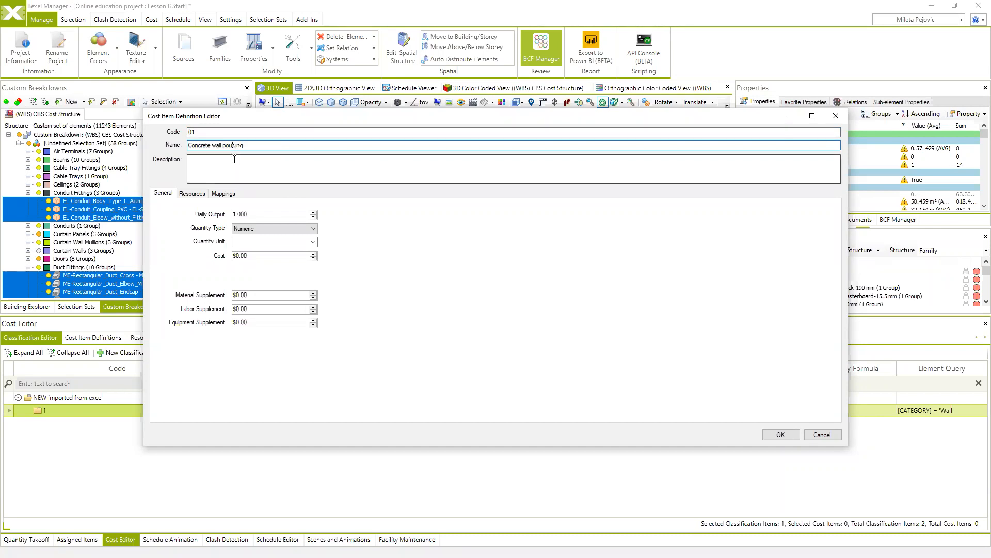
pyautogui.doubleClick(237, 147)
pyautogui.click(236, 148)
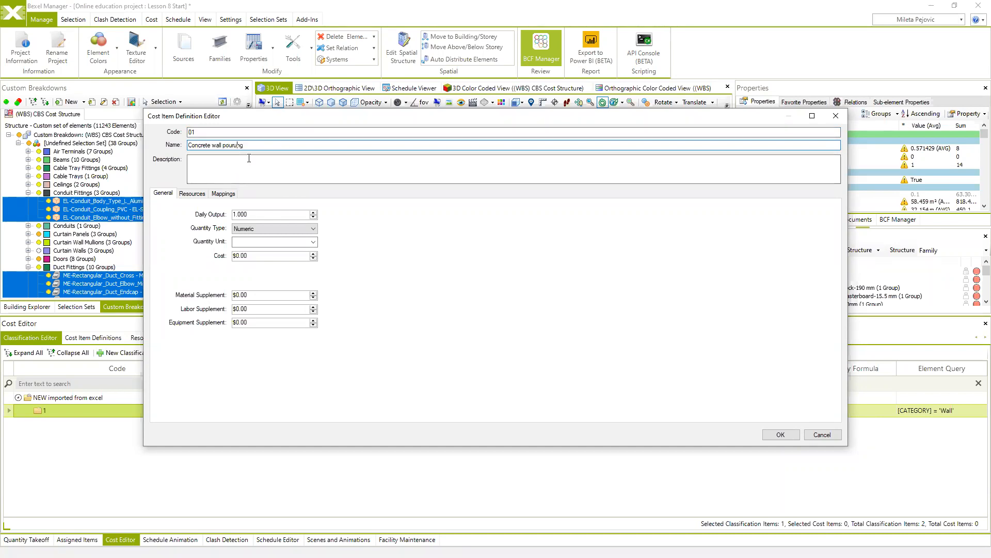
# Enter "Structural concrete wall pouring" as the cost item's description
pyautogui.click(216, 171)
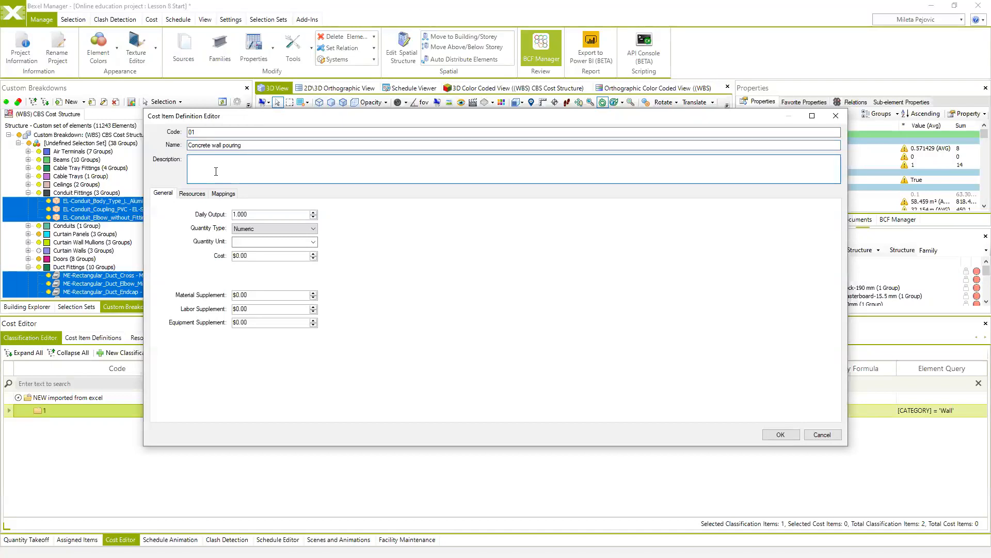
pyautogui.write('Structur')
pyautogui.write('al w')
pyautogui.write('concre')
pyautogui.write('te wall')
pyautogui.write(' pouring')
pyautogui.click(189, 145)
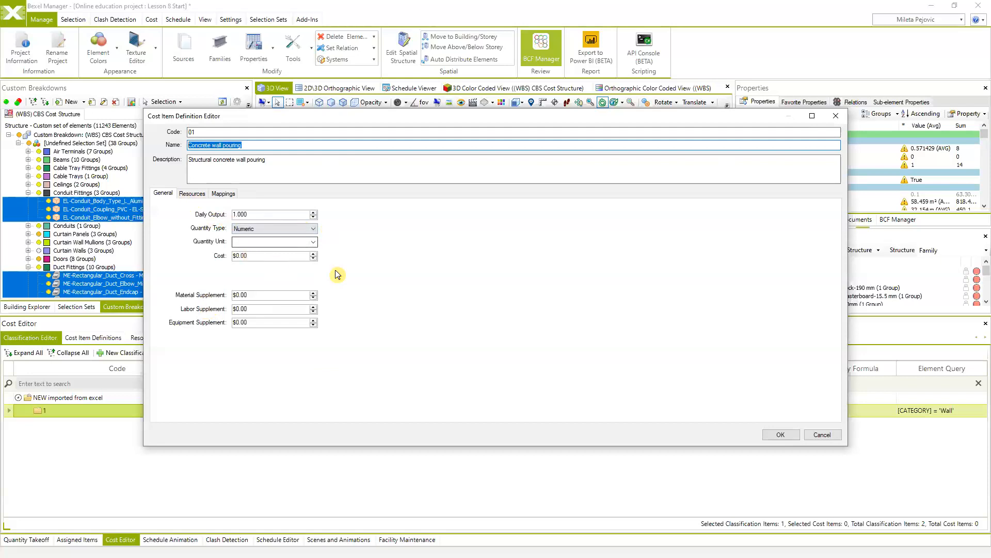
pyautogui.hotkey('alt', 'Tab')
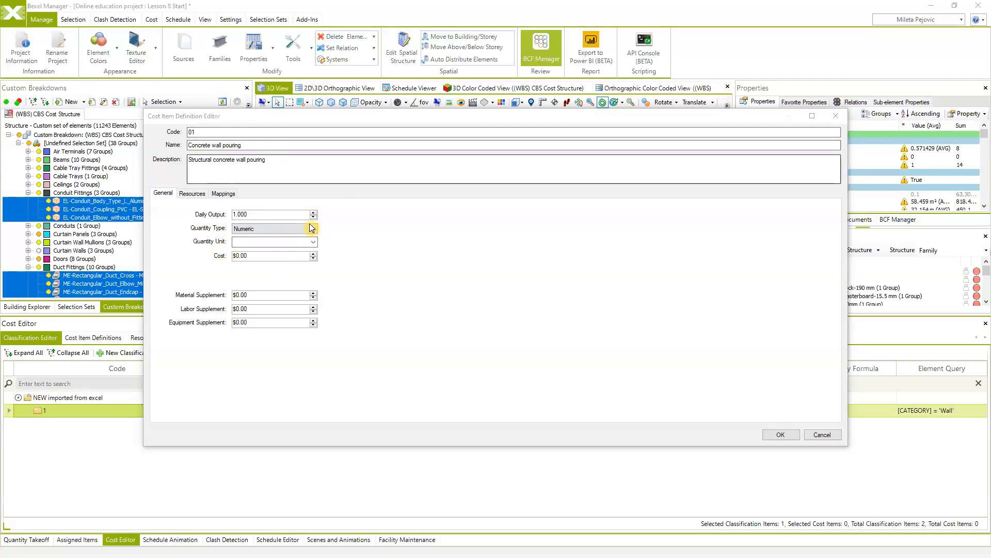
pyautogui.moveTo(247, 145); pyautogui.dragTo(170, 151)
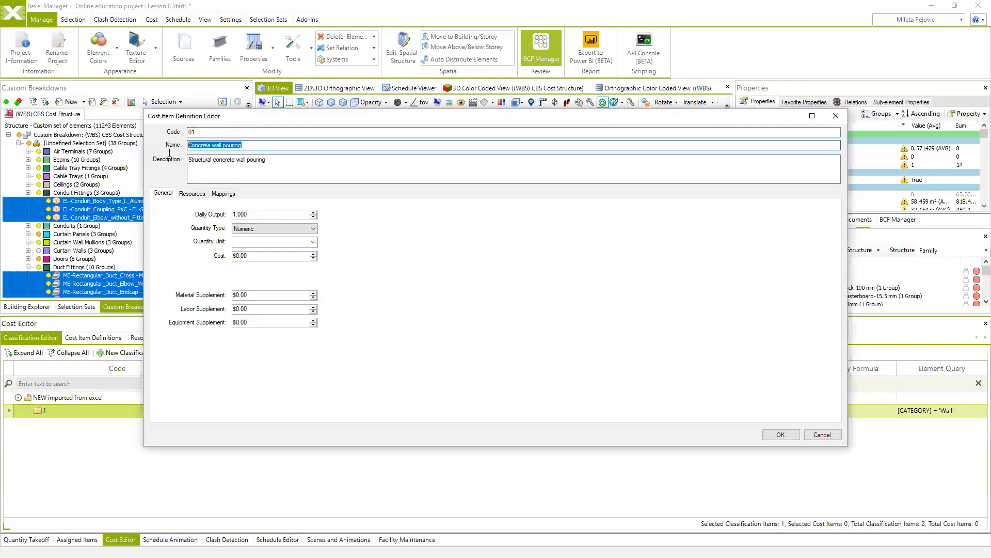
pyautogui.moveTo(249, 145); pyautogui.dragTo(209, 149)
pyautogui.click(248, 148)
# Set the cost item's quantity type to Volume and its quantity unit to m³
pyautogui.click(313, 228)
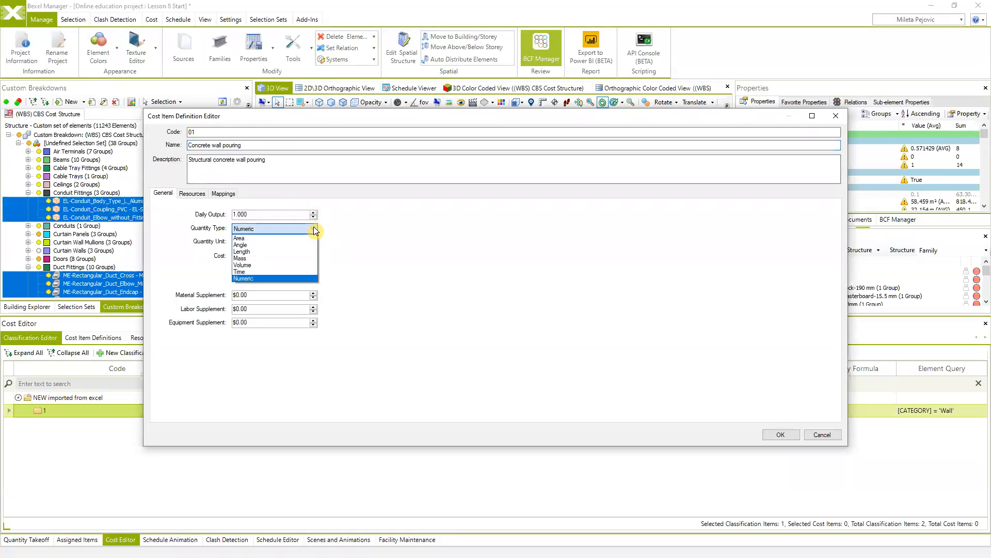
pyautogui.click(262, 265)
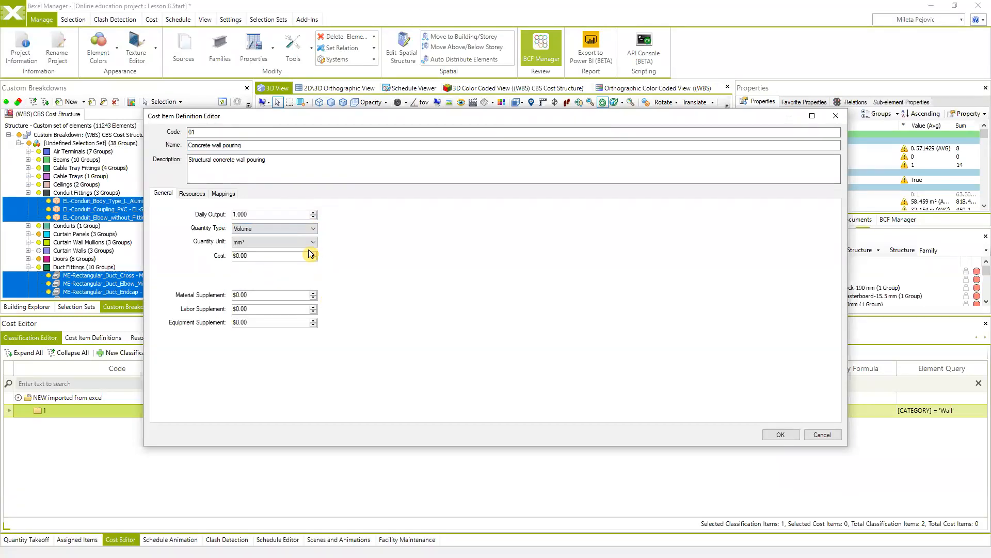
pyautogui.click(313, 231)
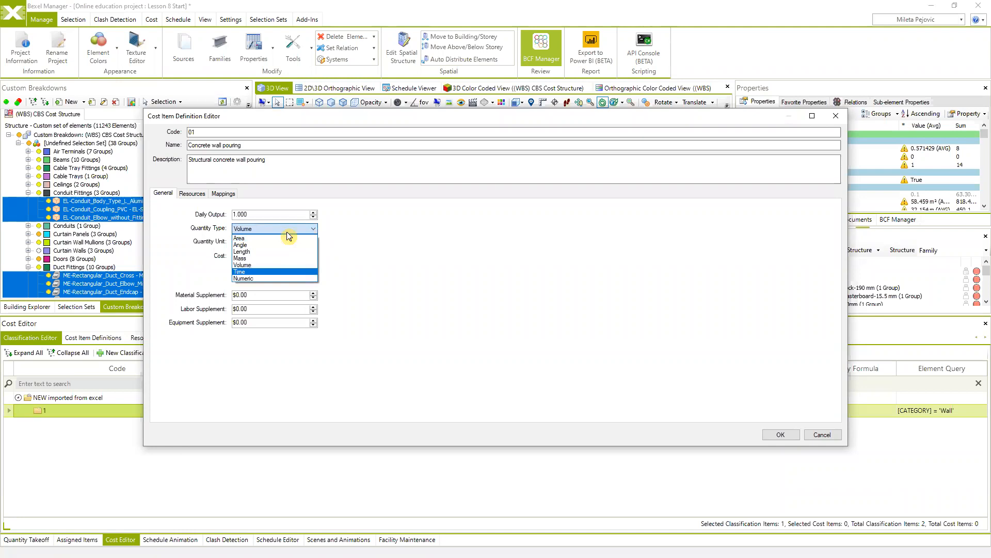
pyautogui.click(362, 249)
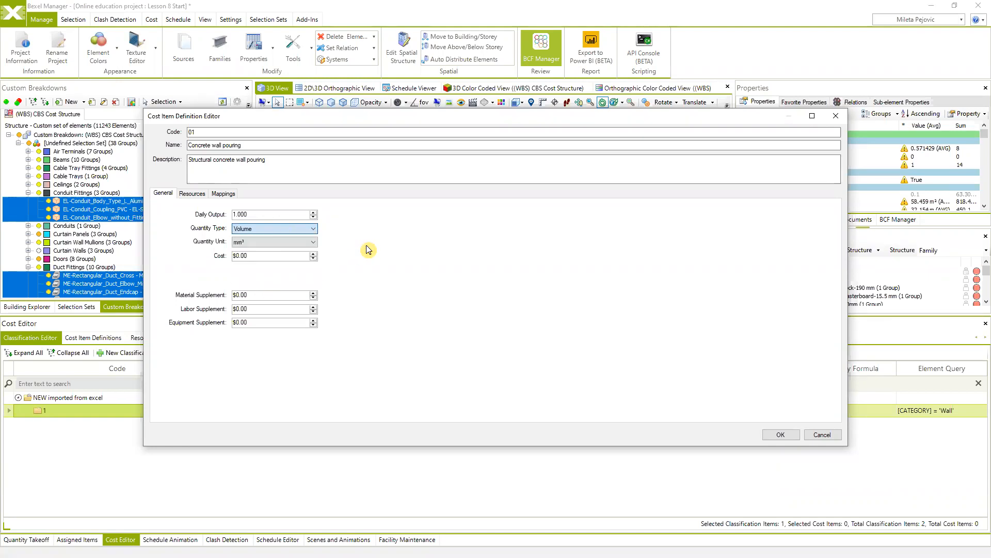
pyautogui.click(314, 242)
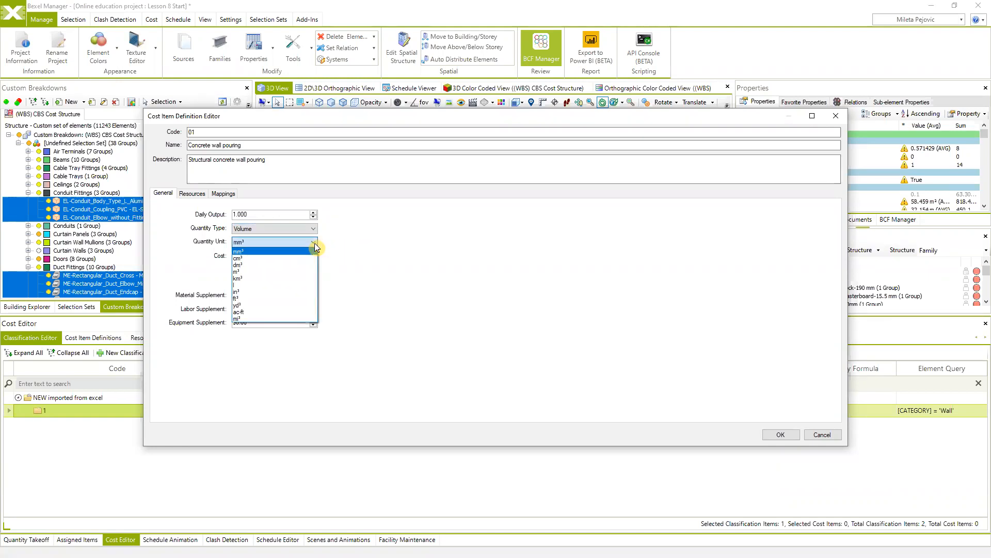
pyautogui.click(280, 271)
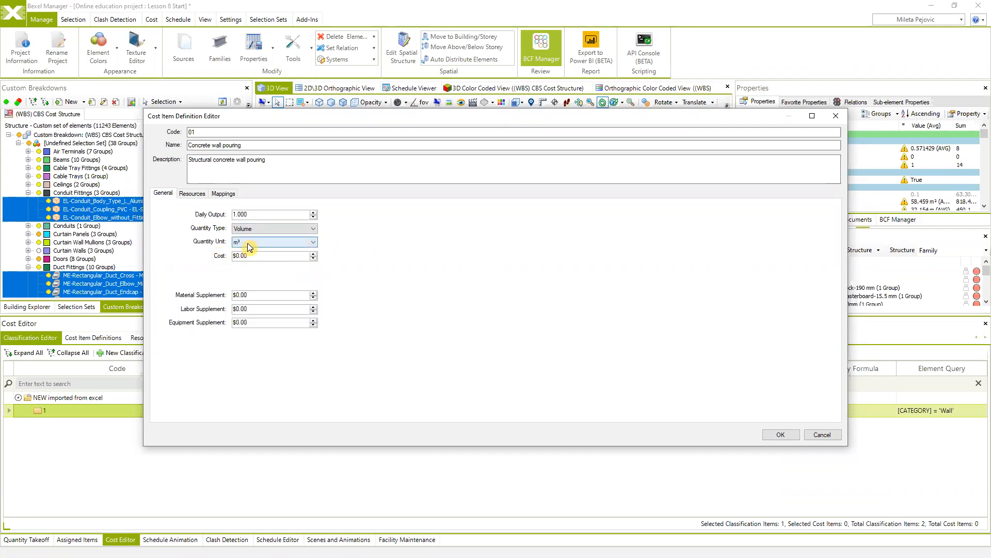
# Try a cost of 120 for the cost item and reset the cost to 0
pyautogui.click(263, 254)
pyautogui.click(220, 254)
pyautogui.write('120')
pyautogui.moveTo(282, 256); pyautogui.dragTo(192, 252)
pyautogui.write('0')
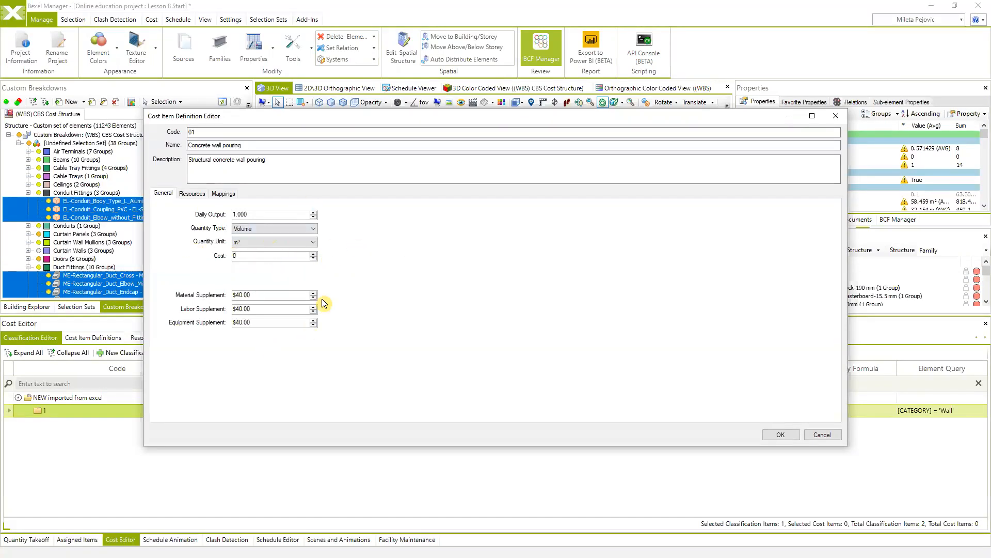
pyautogui.click(287, 214)
pyautogui.click(192, 195)
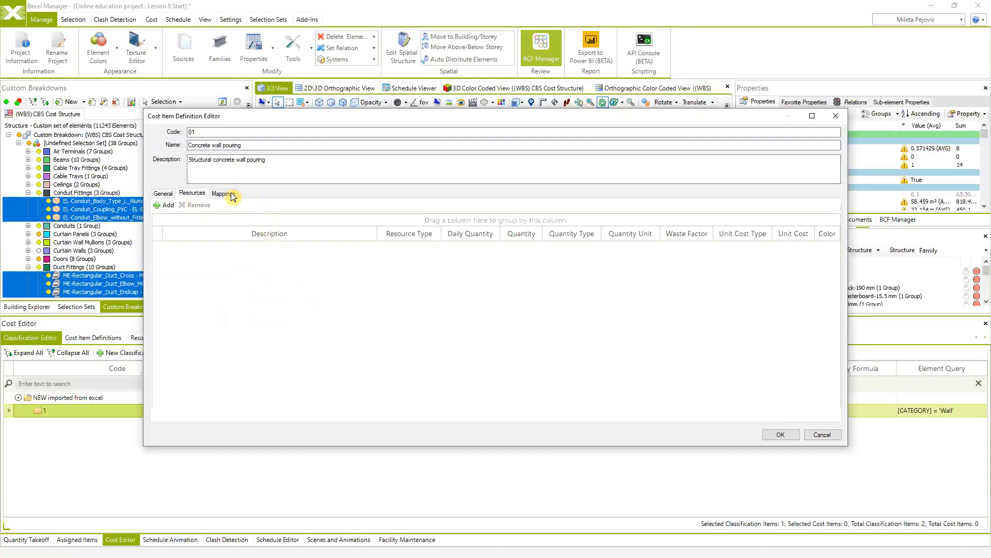
pyautogui.click(163, 193)
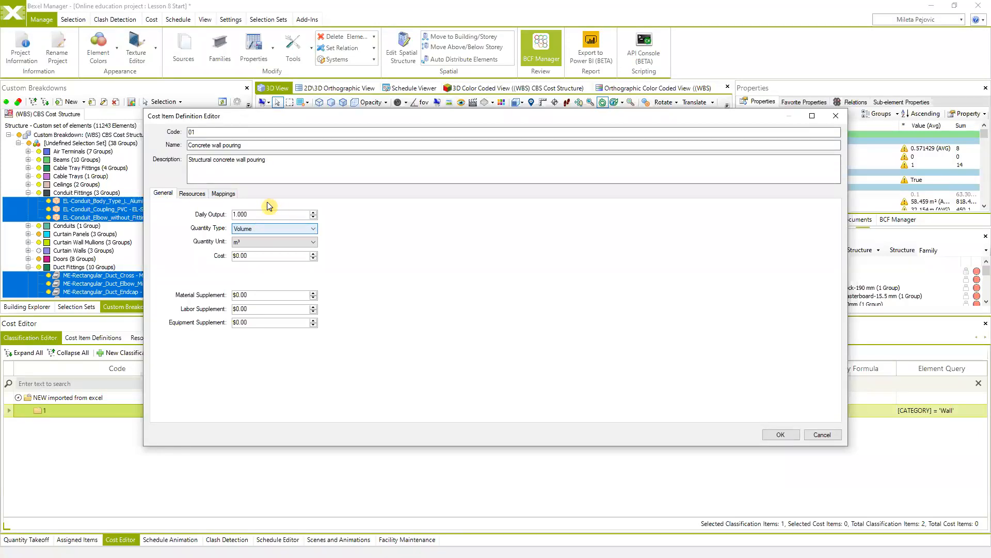
# Define the cost item's mapping query so that it matches elements whose family name contains "ST-"
pyautogui.click(225, 195)
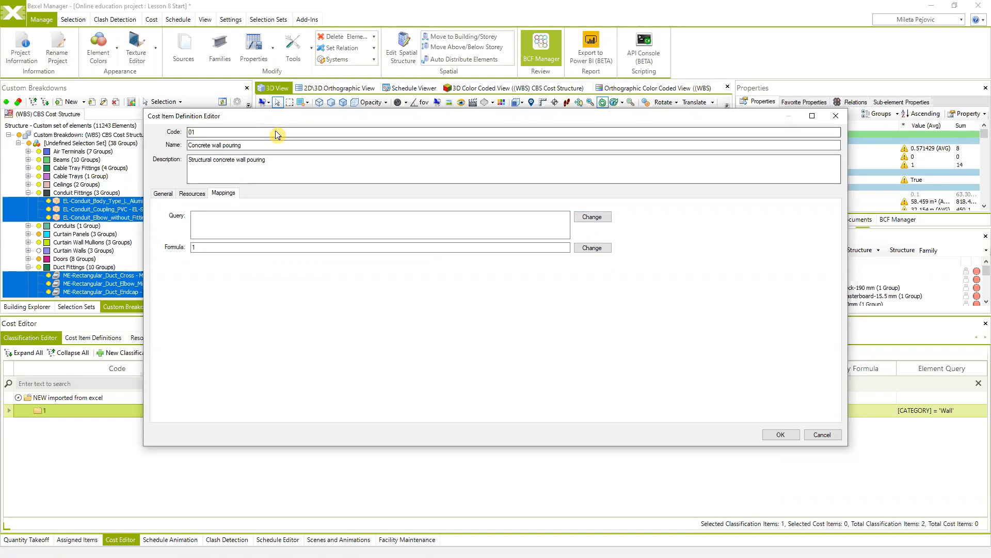
pyautogui.moveTo(270, 118); pyautogui.dragTo(328, 441)
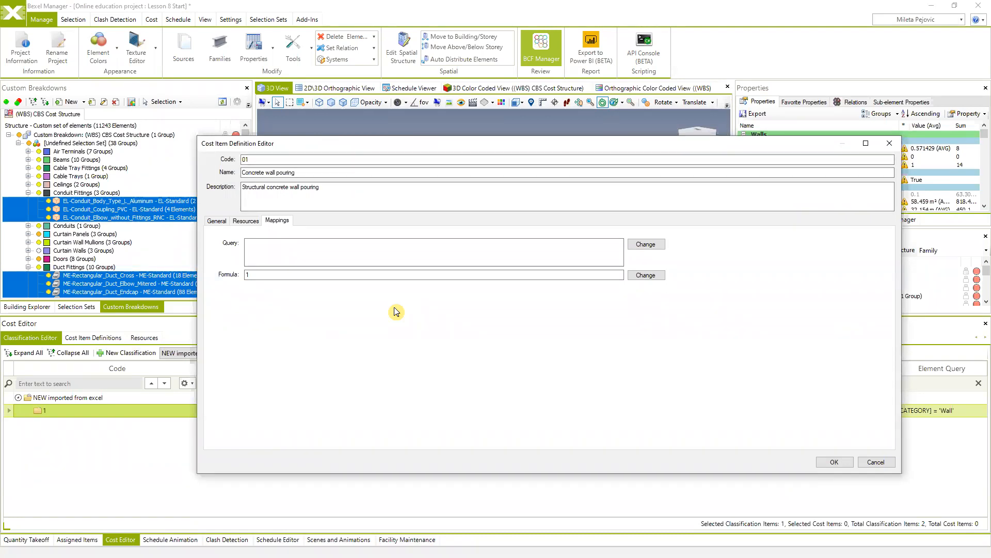
pyautogui.click(647, 245)
pyautogui.click(320, 160)
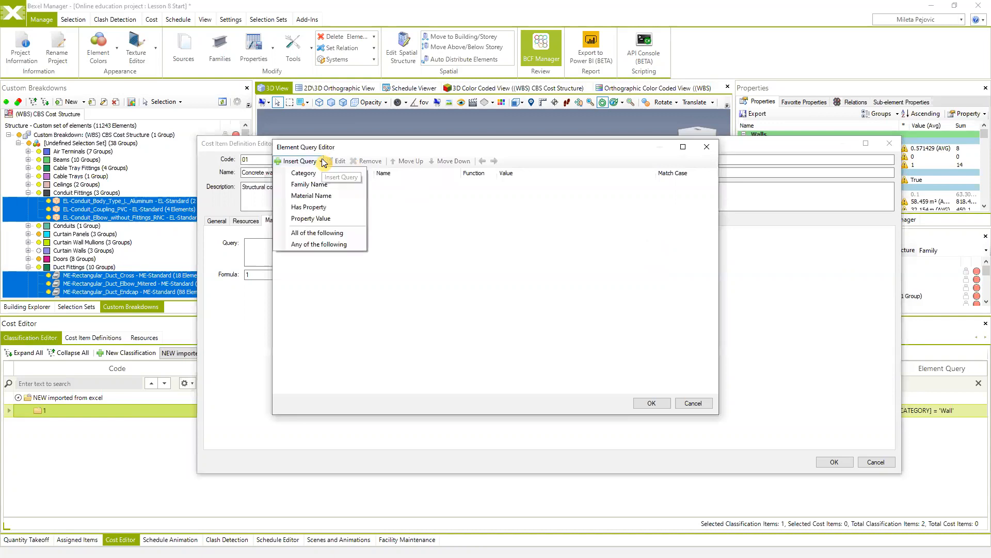
pyautogui.click(327, 185)
pyautogui.click(568, 242)
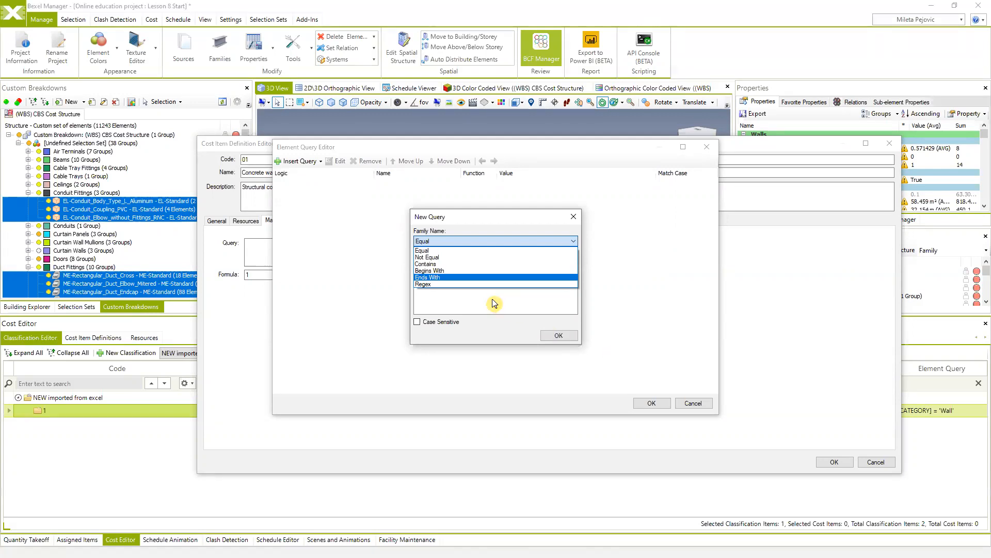
pyautogui.click(448, 264)
pyautogui.click(574, 240)
pyautogui.click(441, 264)
pyautogui.click(441, 265)
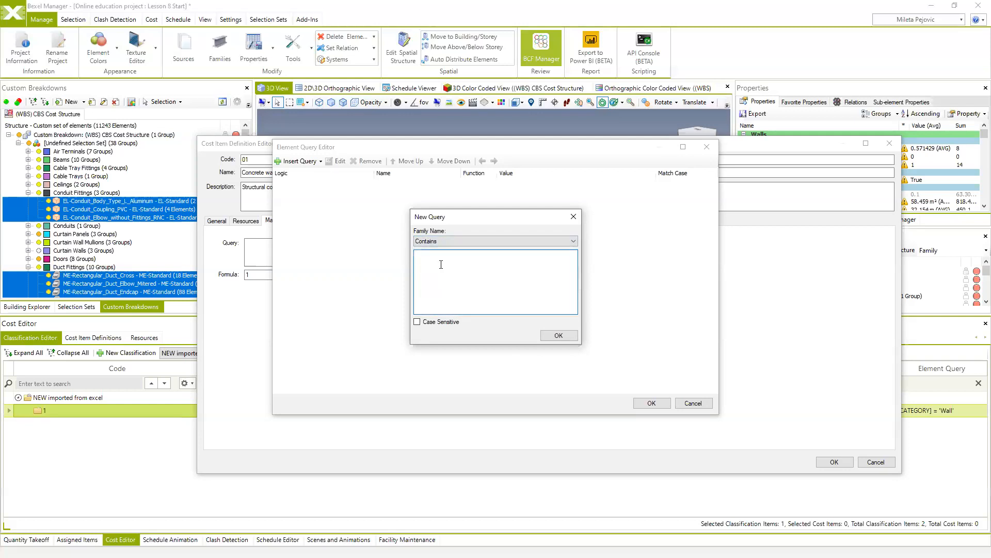
pyautogui.write('ST-')
pyautogui.click(564, 336)
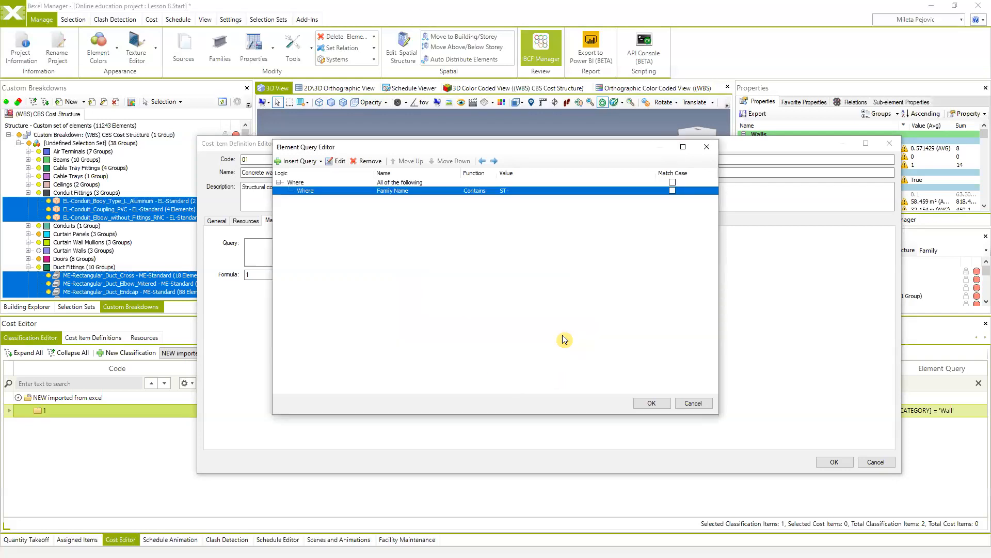
pyautogui.click(651, 404)
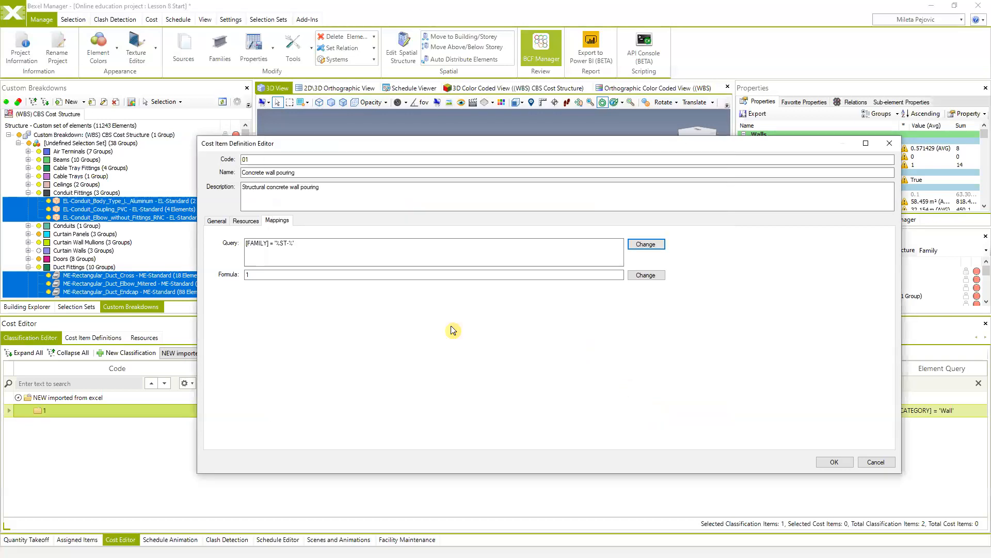
pyautogui.tripleClick(268, 246)
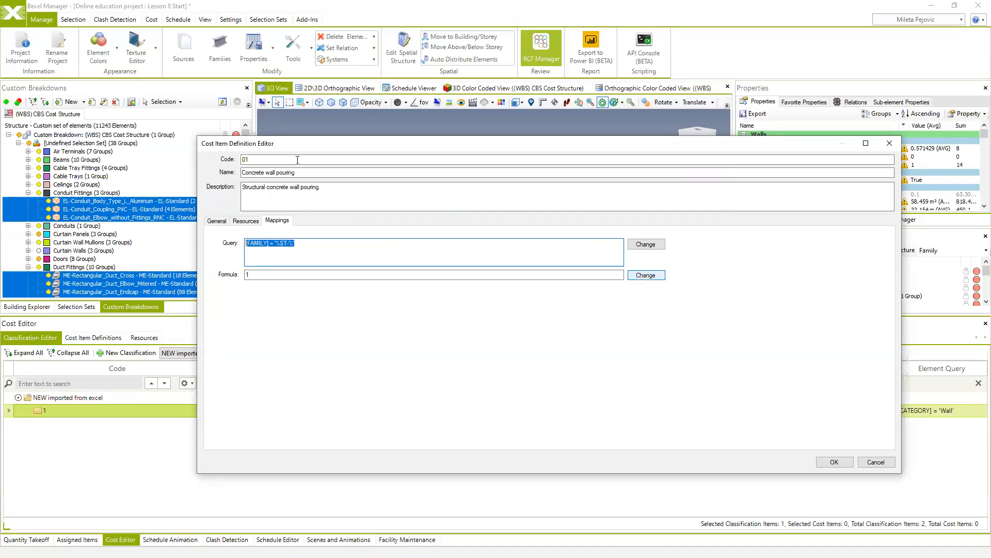
pyautogui.click(216, 220)
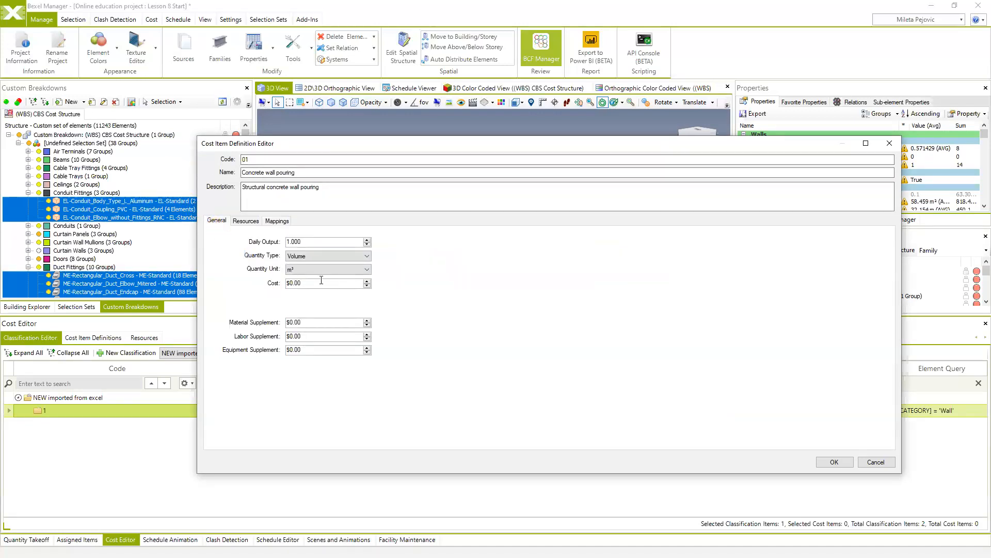
pyautogui.click(279, 221)
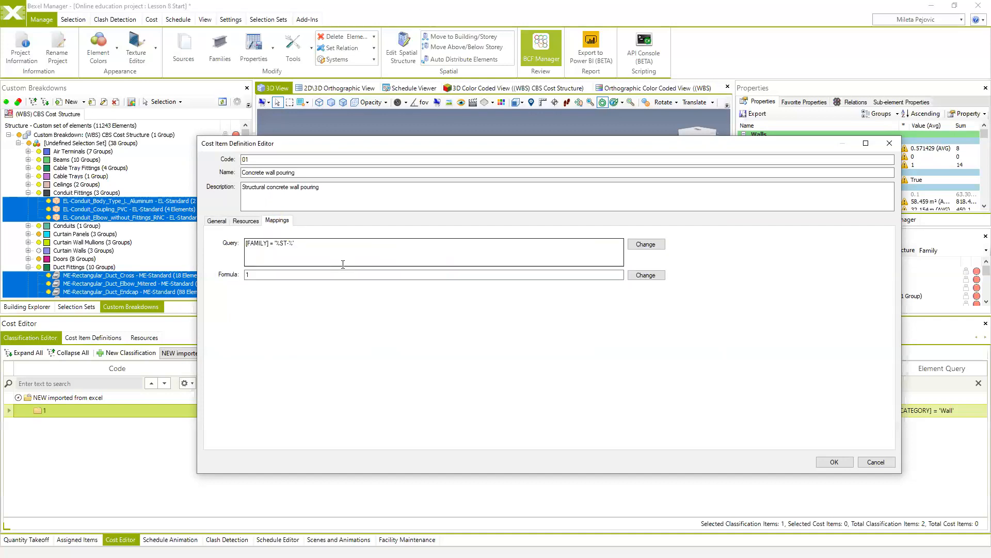
pyautogui.click(217, 221)
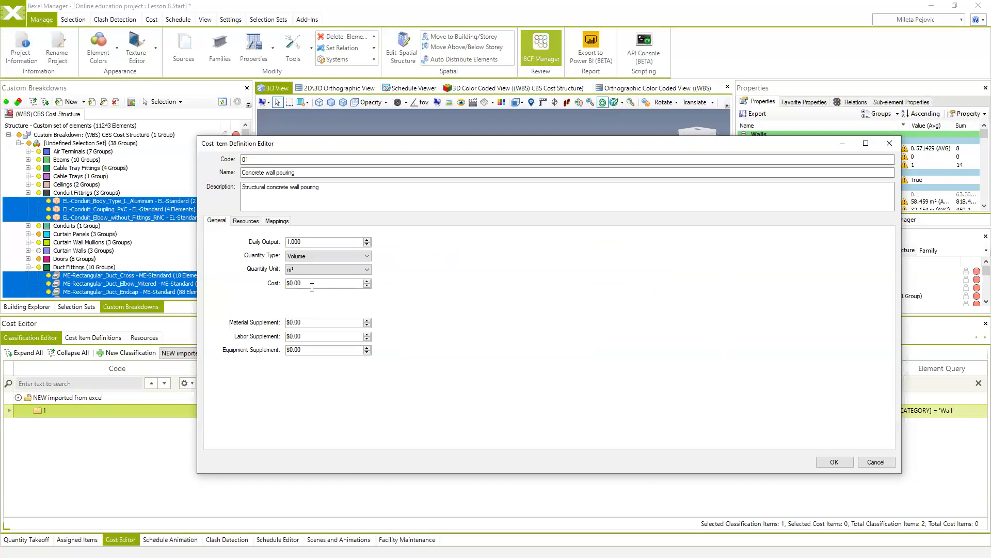
# Review the cost item's general settings, mapping query and formula expression without changing them
pyautogui.click(277, 221)
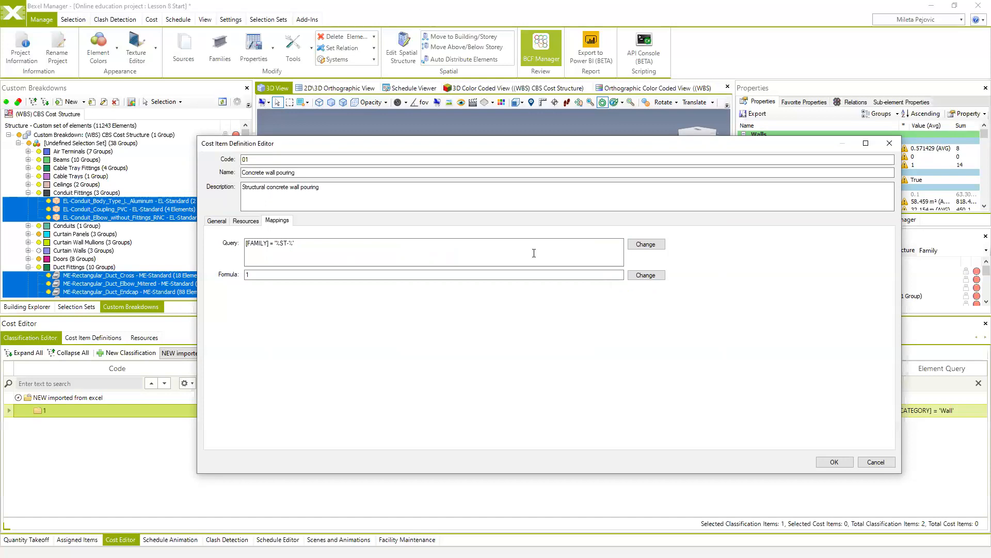
pyautogui.click(217, 221)
pyautogui.tripleClick(258, 172)
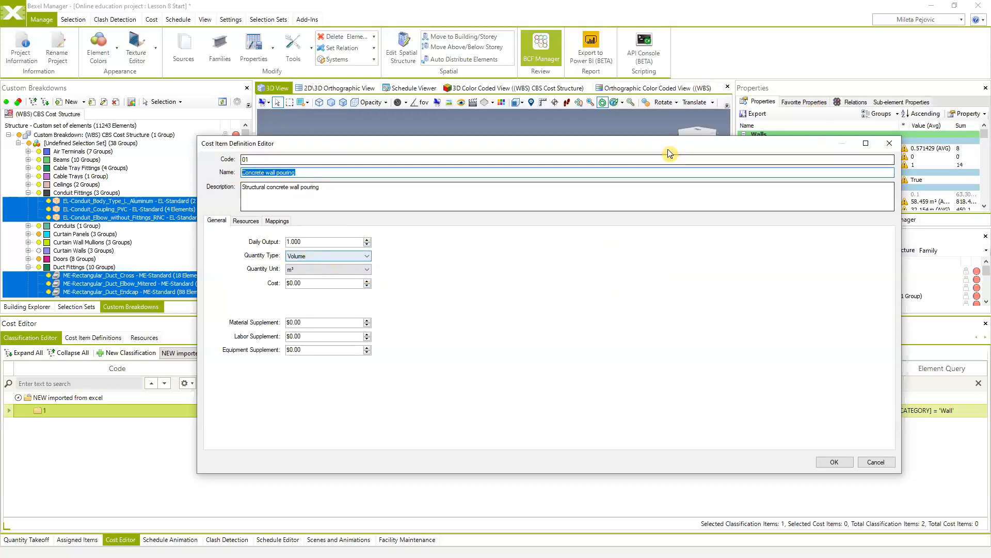
pyautogui.click(277, 220)
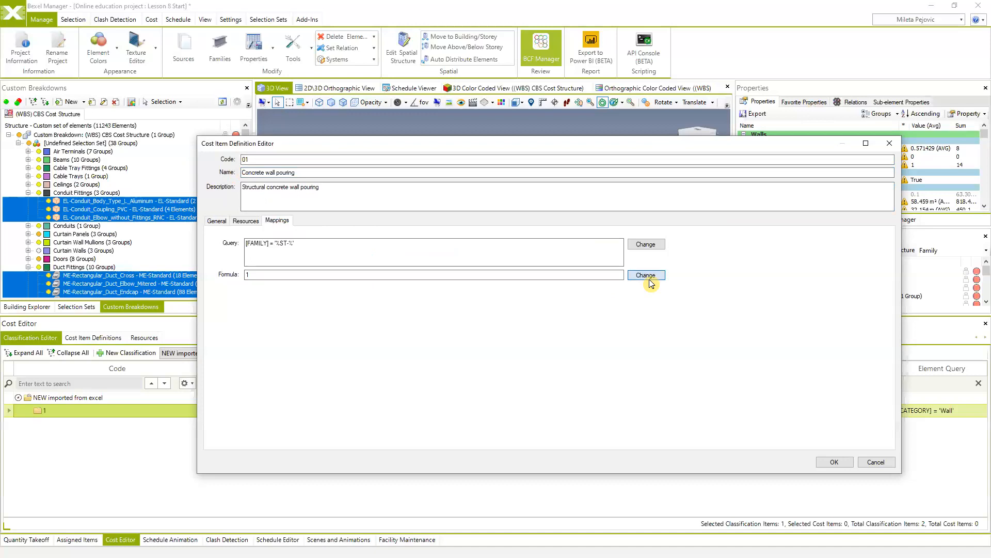
pyautogui.click(651, 283)
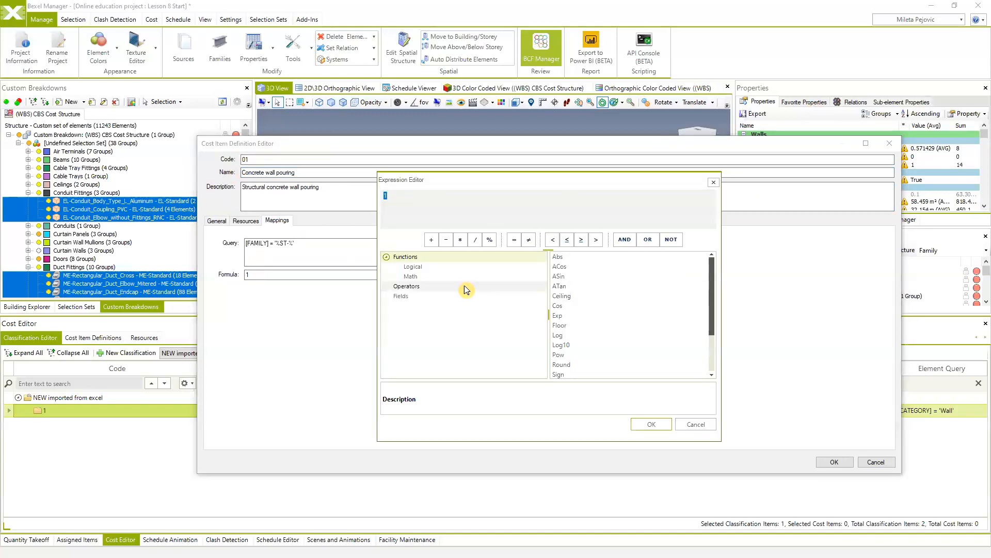
pyautogui.click(713, 182)
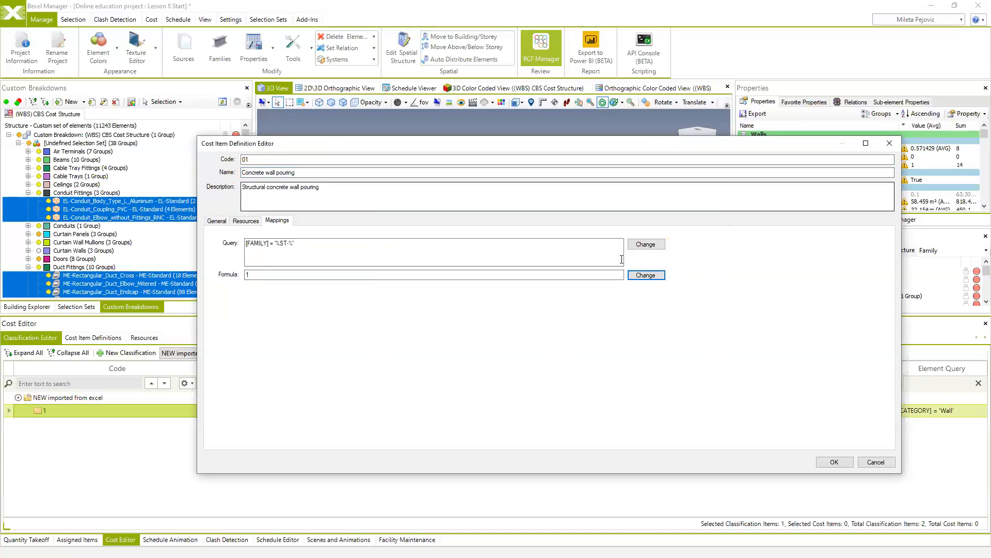
# Set the cost item's mapping formula to the [Volume] field
pyautogui.click(645, 276)
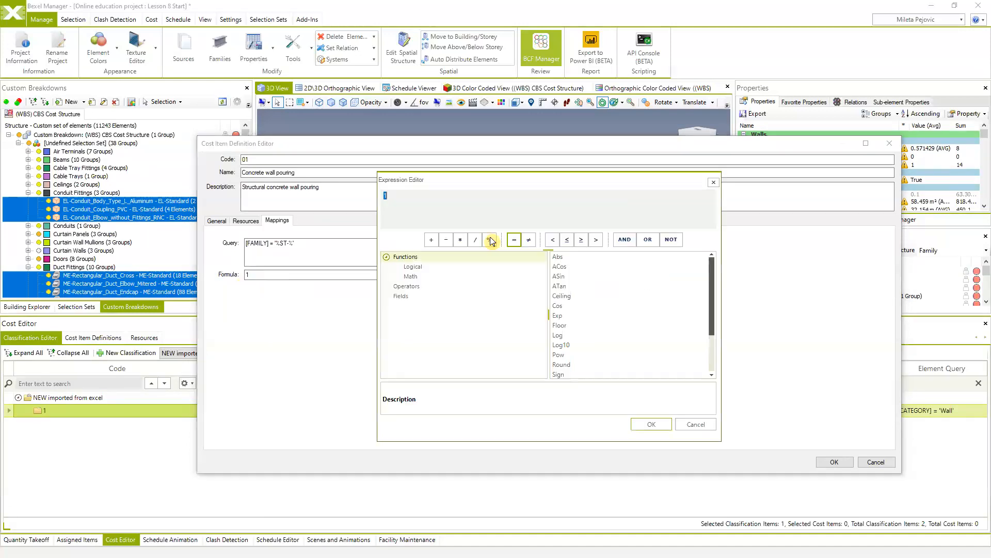
pyautogui.click(408, 297)
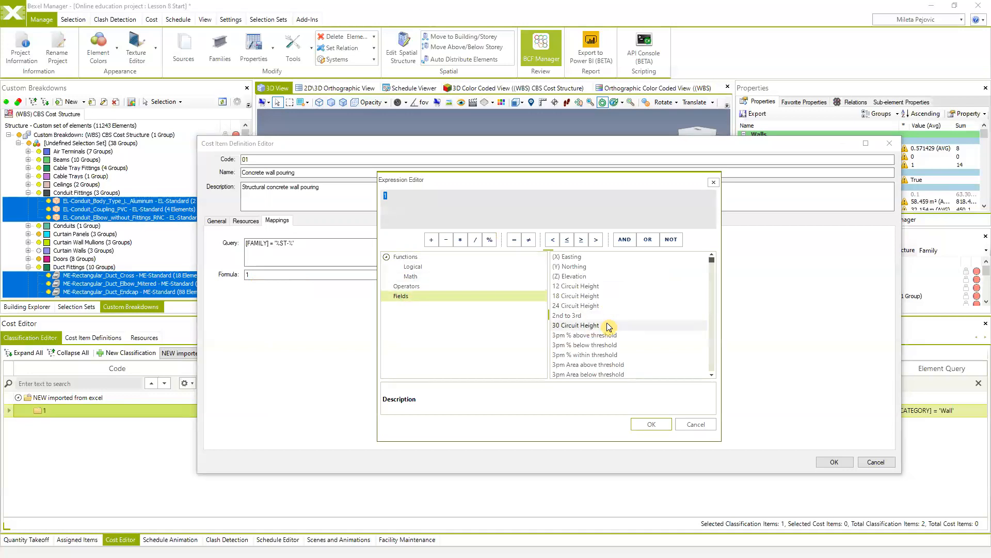
pyautogui.scroll(-5, 663, 335)
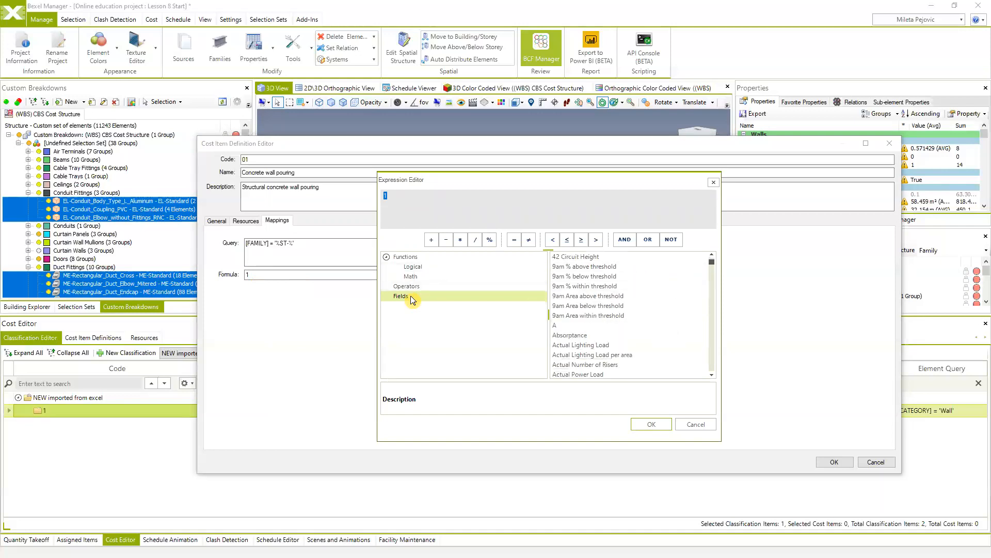
pyautogui.scroll(-5, 645, 302)
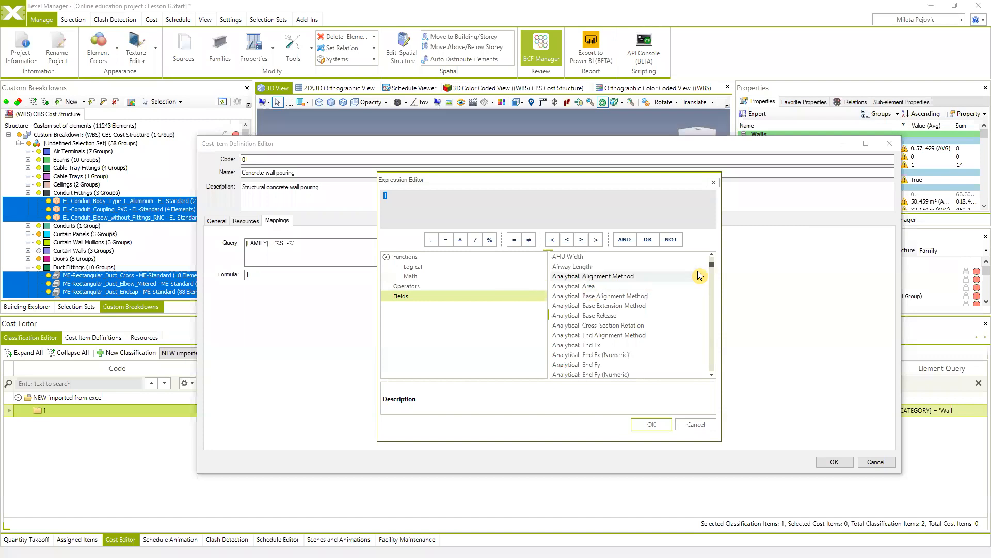
pyautogui.moveTo(712, 268); pyautogui.dragTo(713, 361)
pyautogui.scroll(5, 664, 348)
pyautogui.scroll(-3, 610, 331)
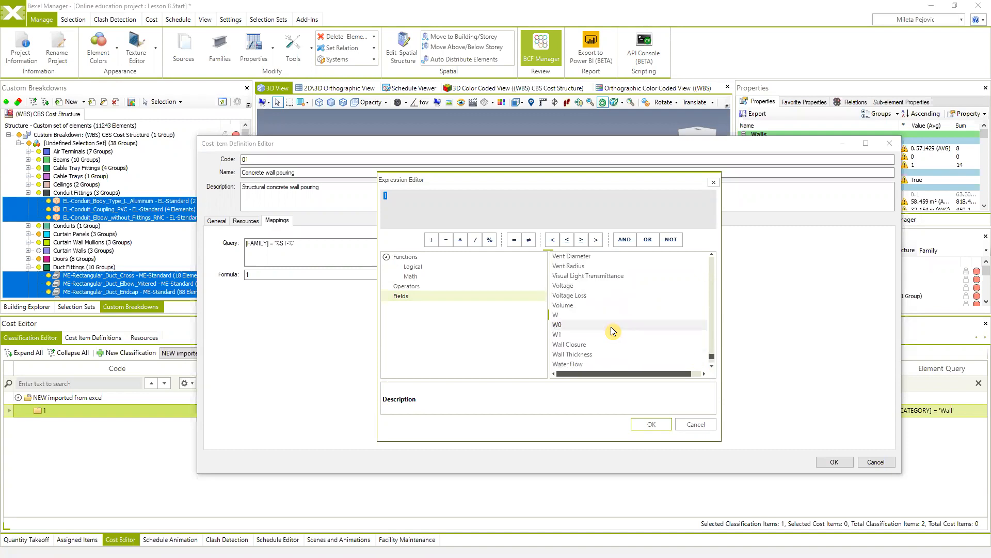
pyautogui.doubleClick(562, 306)
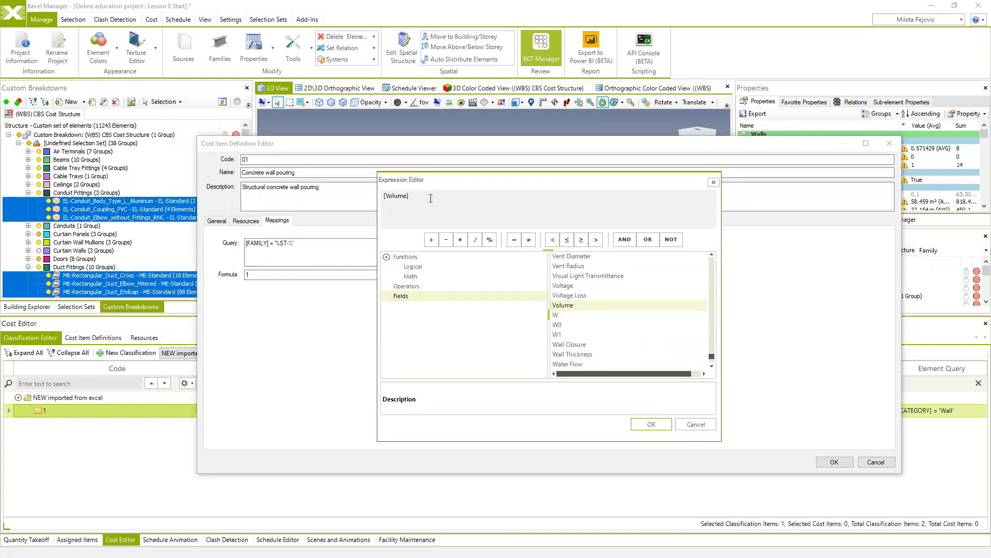
pyautogui.doubleClick(398, 197)
pyautogui.click(424, 195)
pyautogui.moveTo(423, 198); pyautogui.dragTo(346, 207)
pyautogui.click(421, 197)
pyautogui.moveTo(423, 195); pyautogui.dragTo(387, 197)
pyautogui.click(651, 424)
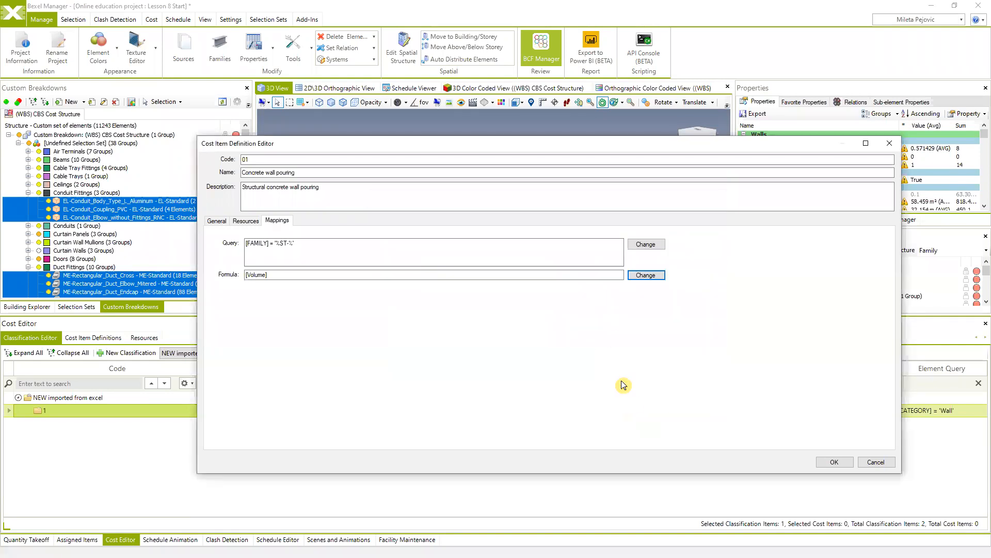
# Try multiplying the mapping formula by 1.3 and by the AHU Width field, and restore it to [Volume]
pyautogui.click(646, 275)
pyautogui.click(424, 198)
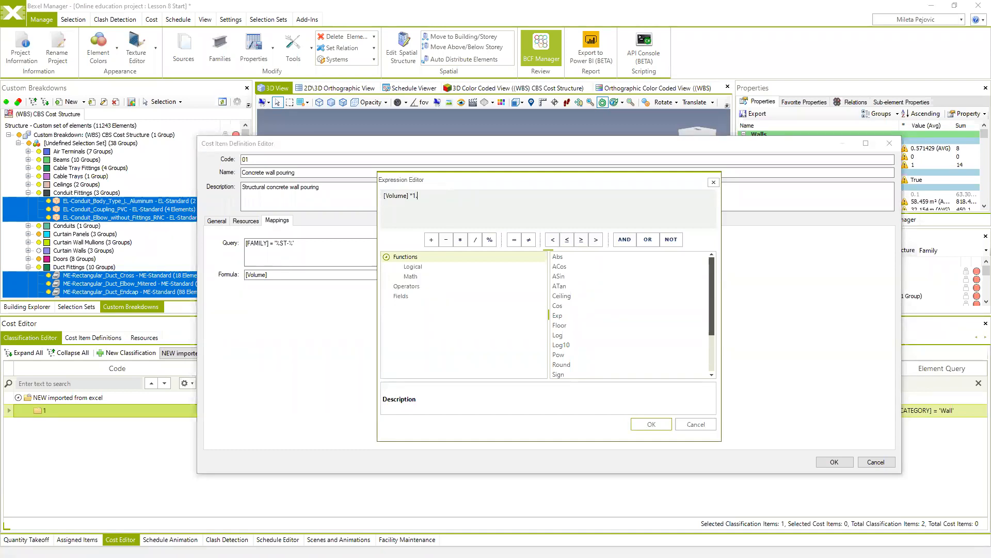
pyautogui.doubleClick(416, 196)
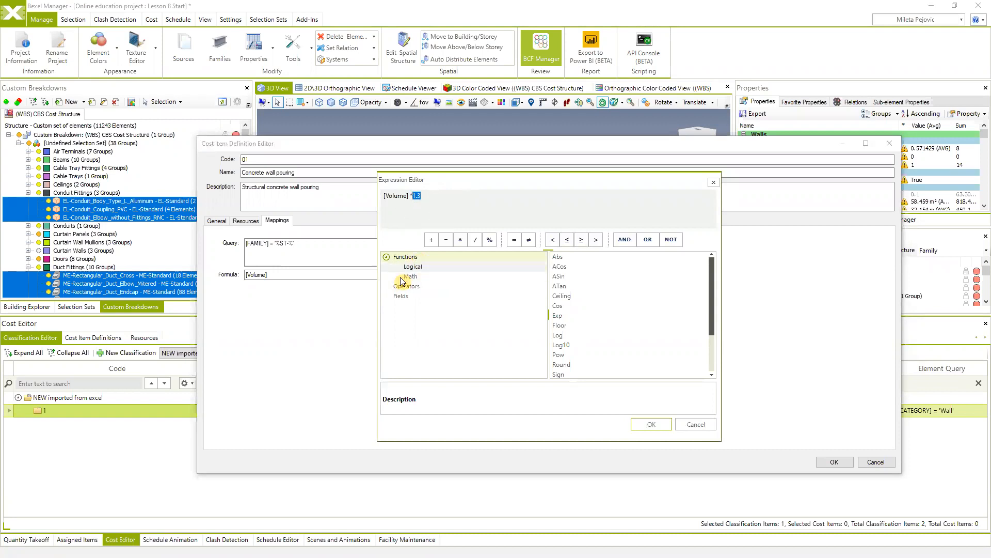
pyautogui.click(402, 296)
pyautogui.scroll(-5, 619, 296)
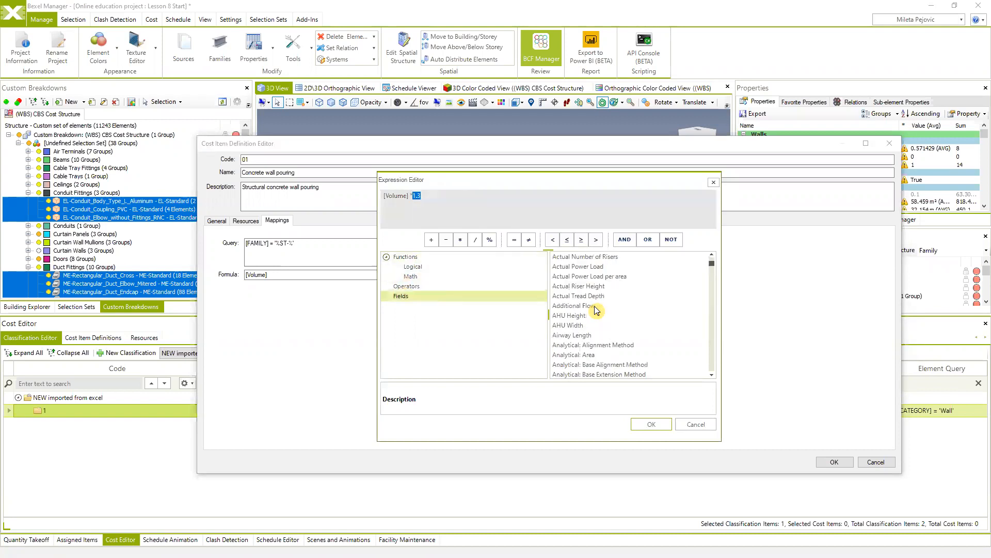
pyautogui.doubleClick(584, 325)
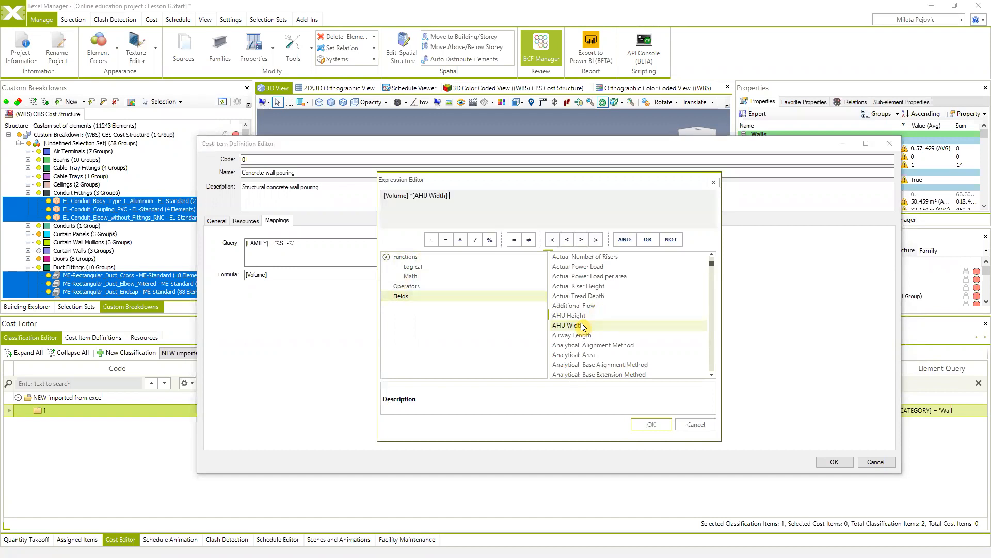
pyautogui.moveTo(460, 196); pyautogui.dragTo(421, 198)
pyautogui.press('BackSpace')
pyautogui.click(652, 424)
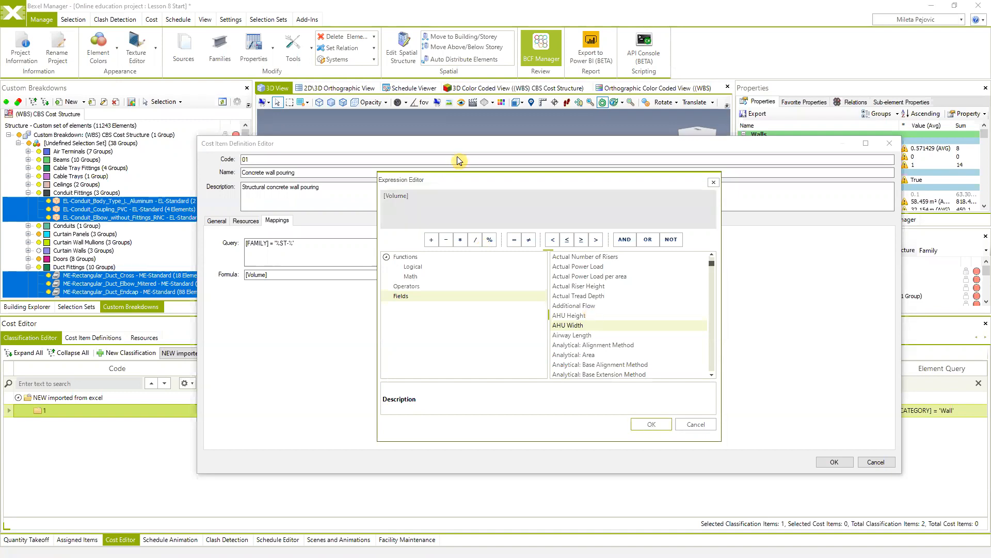
pyautogui.click(655, 421)
# Save the cost item definition and clear the element selection in the 3D model
pyautogui.click(829, 465)
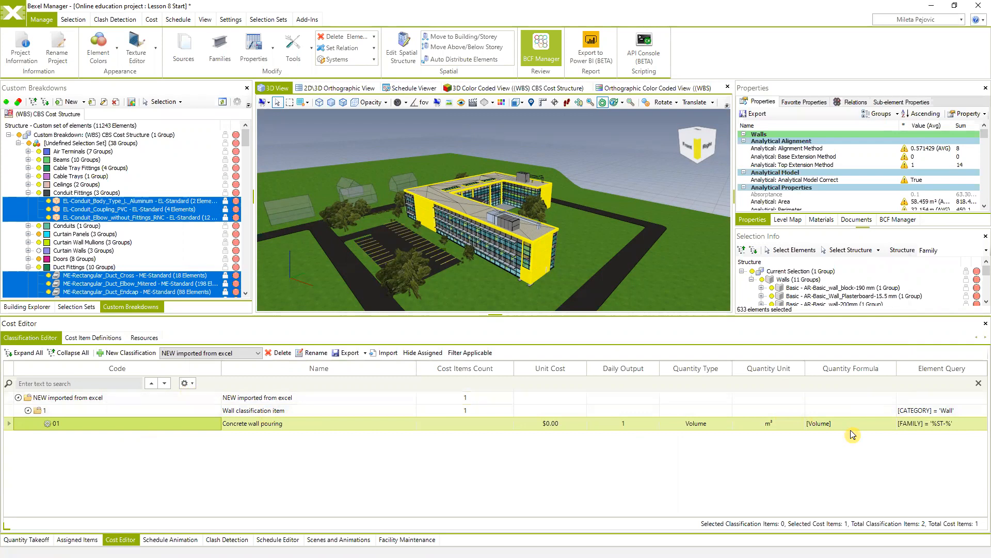
pyautogui.click(348, 151)
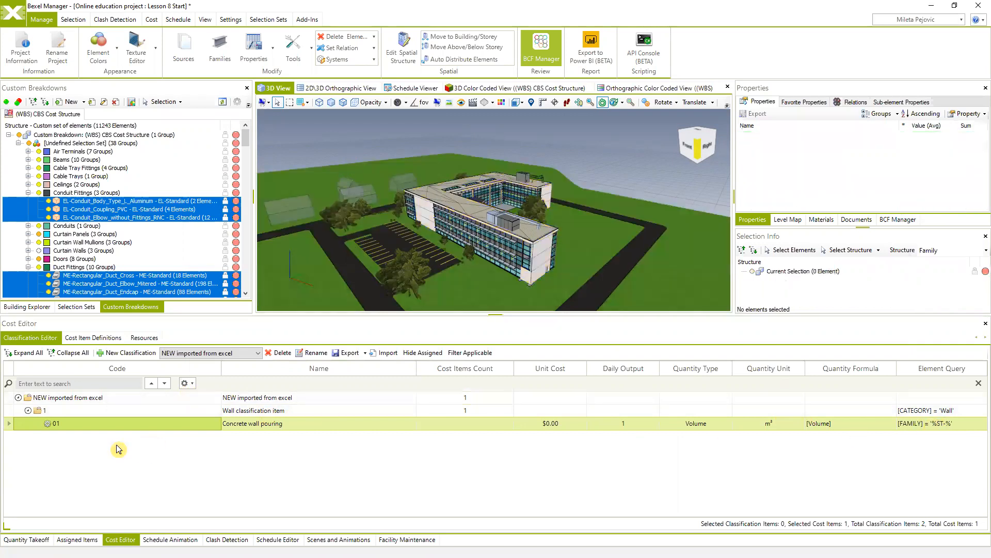
# Select all elements applicable to the Concrete wall pouring cost item and inspect them in the 3D model
pyautogui.rightClick(80, 421)
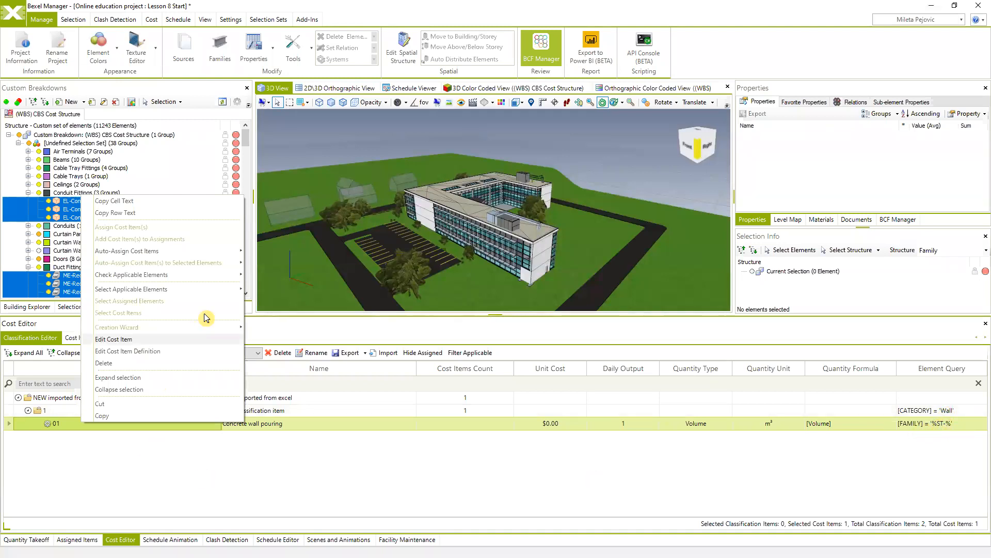
pyautogui.moveTo(214, 291)
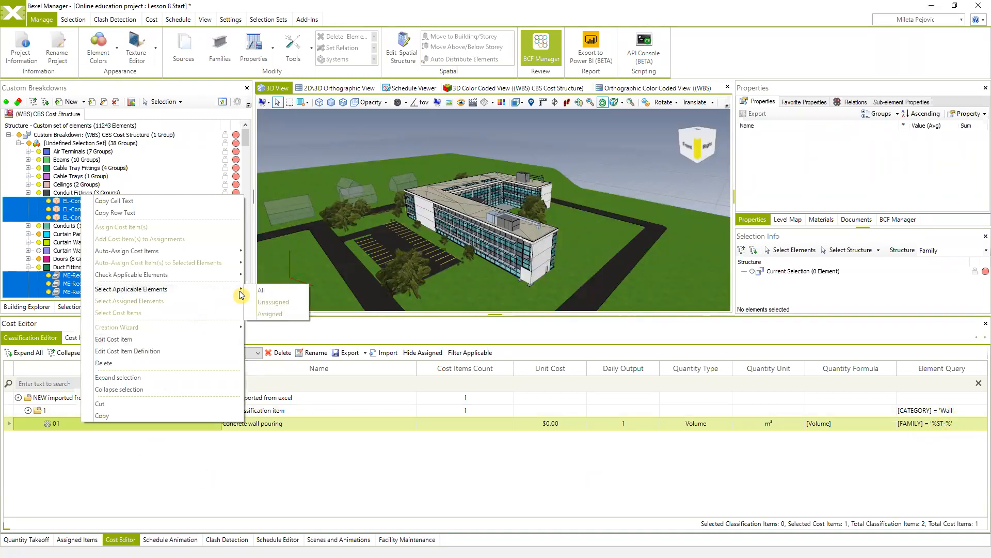
pyautogui.click(265, 292)
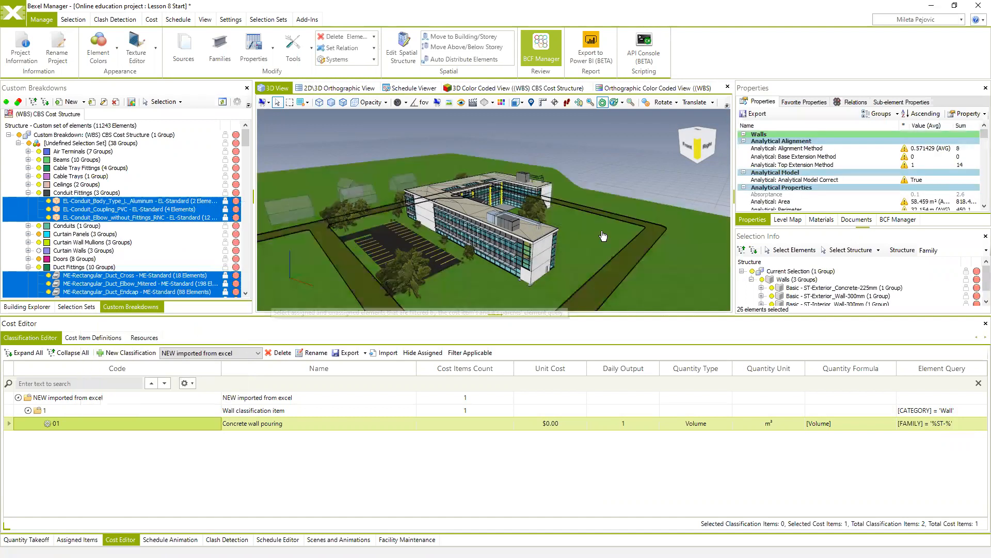
pyautogui.moveTo(611, 235); pyautogui.dragTo(571, 237)
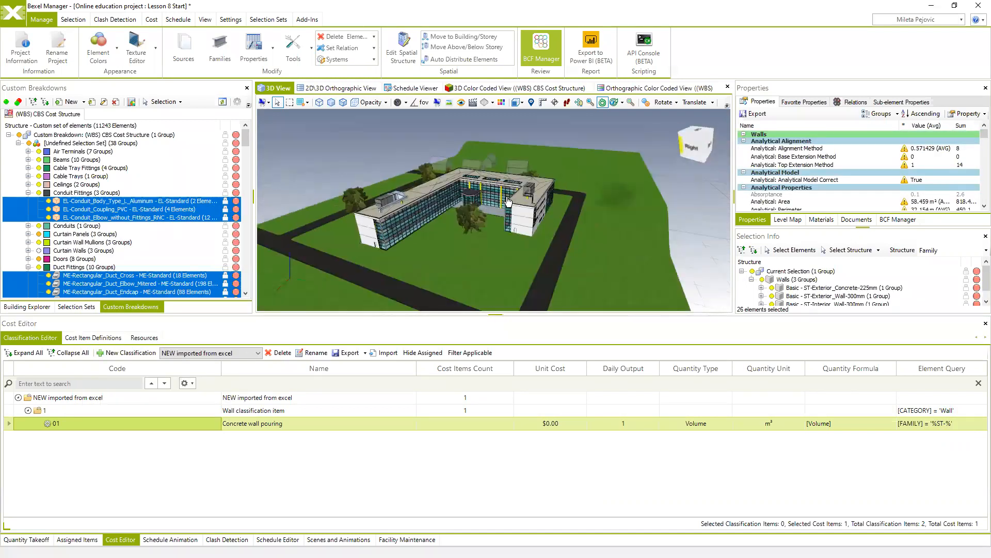
pyautogui.scroll(3, 503, 203)
pyautogui.scroll(2, 503, 203)
pyautogui.moveTo(554, 270); pyautogui.dragTo(510, 250)
pyautogui.scroll(-1, 882, 302)
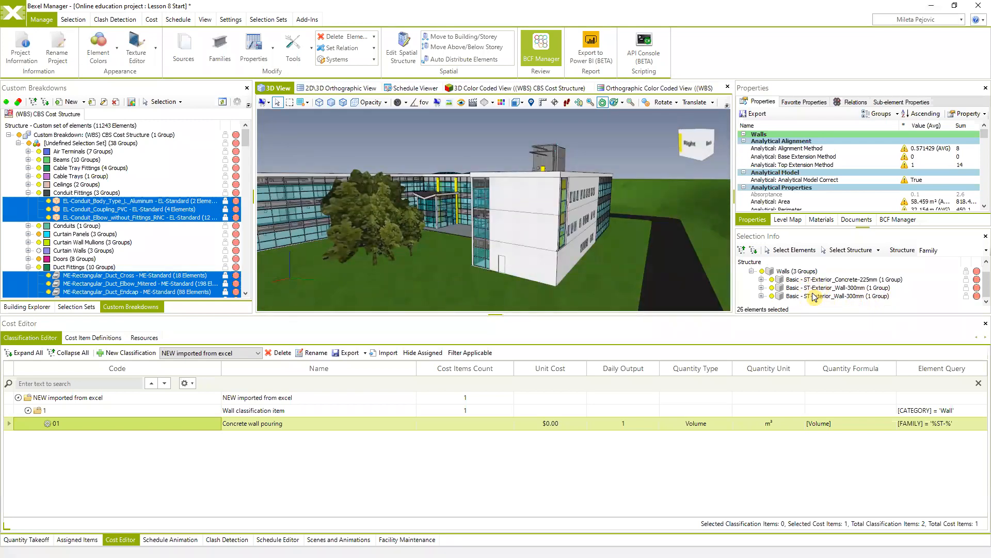
pyautogui.moveTo(568, 238); pyautogui.dragTo(497, 231)
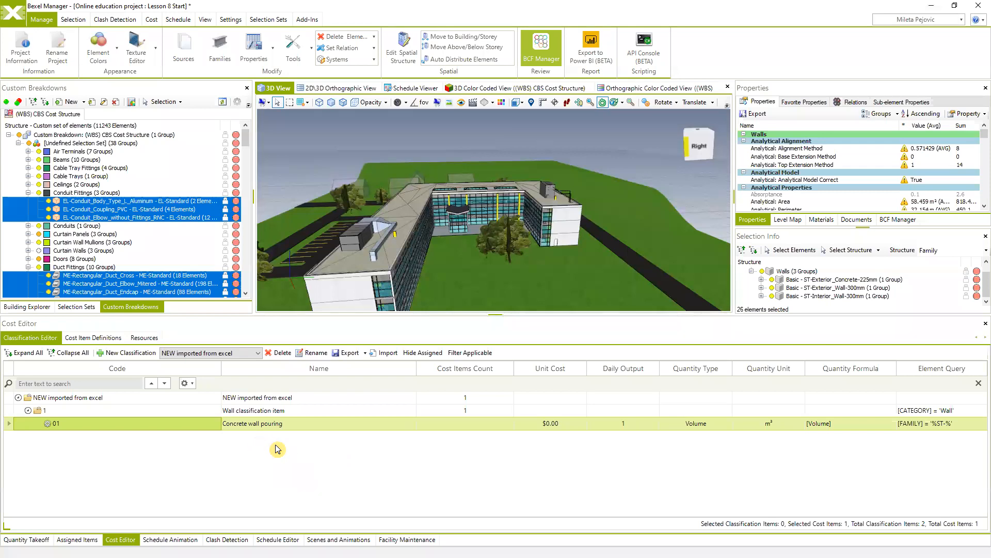
# Try a cost of 120 in the Concrete wall pouring definition, reset it to 0, check its resource list and discard the edit
pyautogui.rightClick(147, 425)
pyautogui.click(252, 356)
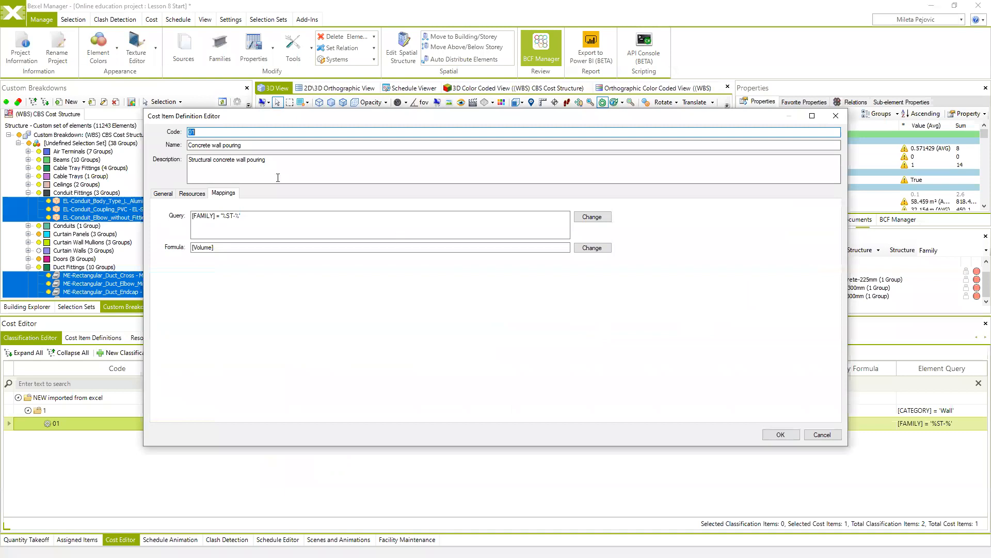
pyautogui.click(820, 435)
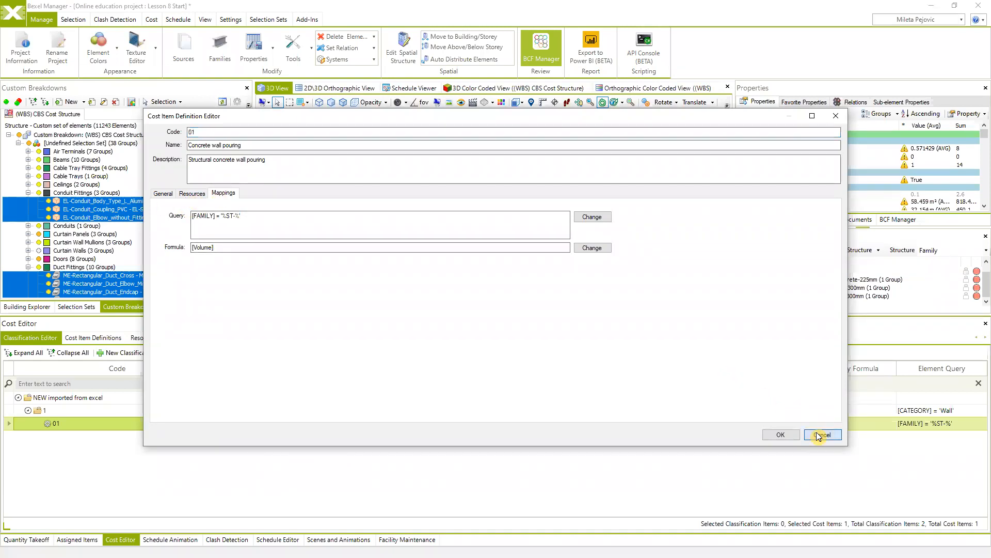
pyautogui.click(162, 196)
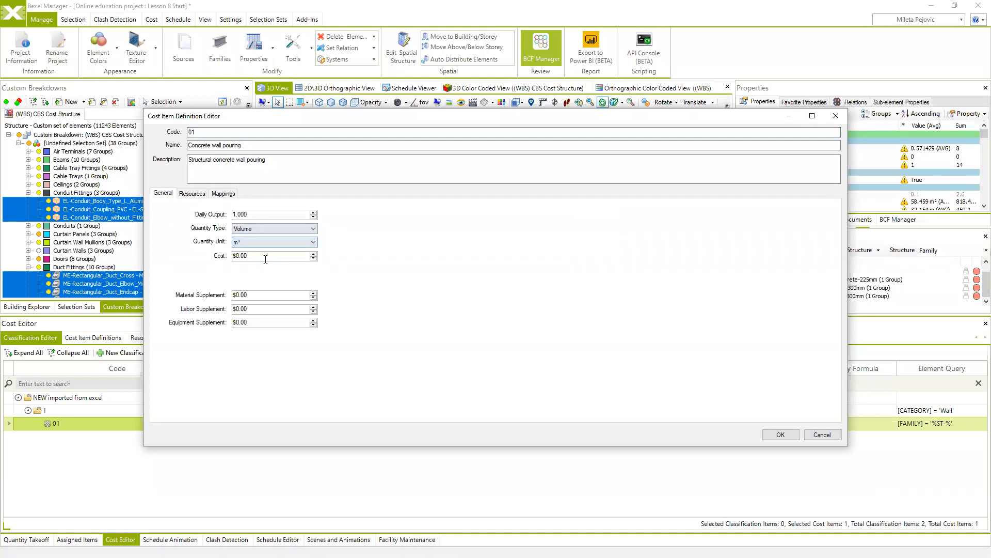
pyautogui.click(265, 259)
pyautogui.write('120')
pyautogui.press('Return')
pyautogui.moveTo(262, 257); pyautogui.dragTo(211, 256)
pyautogui.press('BackSpace')
pyautogui.write('0')
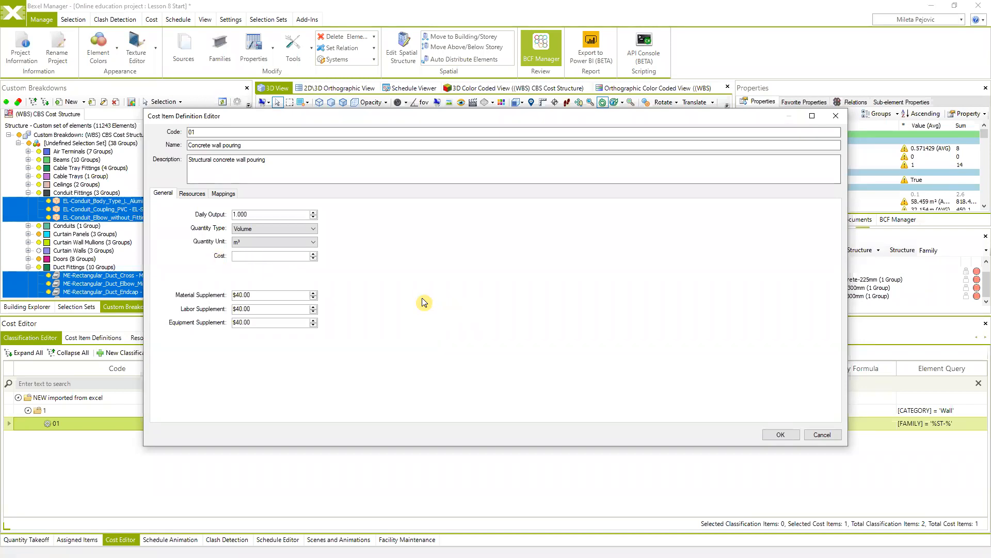
pyautogui.press('Return')
pyautogui.click(193, 194)
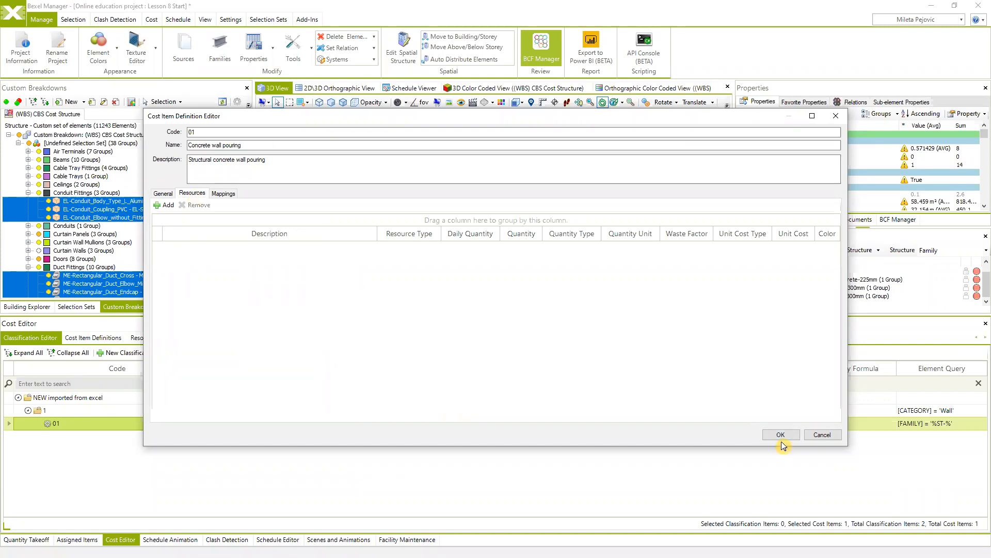
pyautogui.click(821, 435)
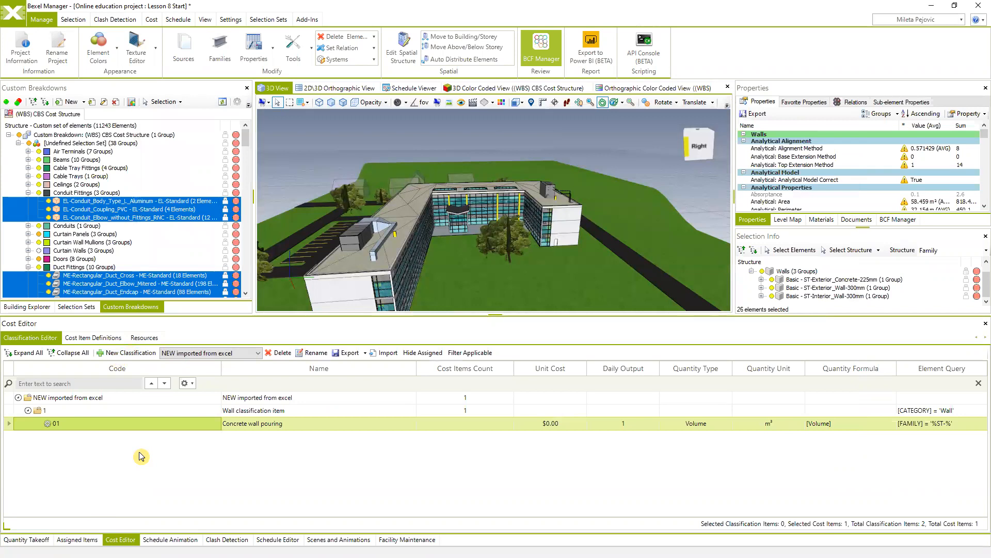
# Add a new resource named "Laborers" to the Cost Editor's resource list
pyautogui.click(144, 337)
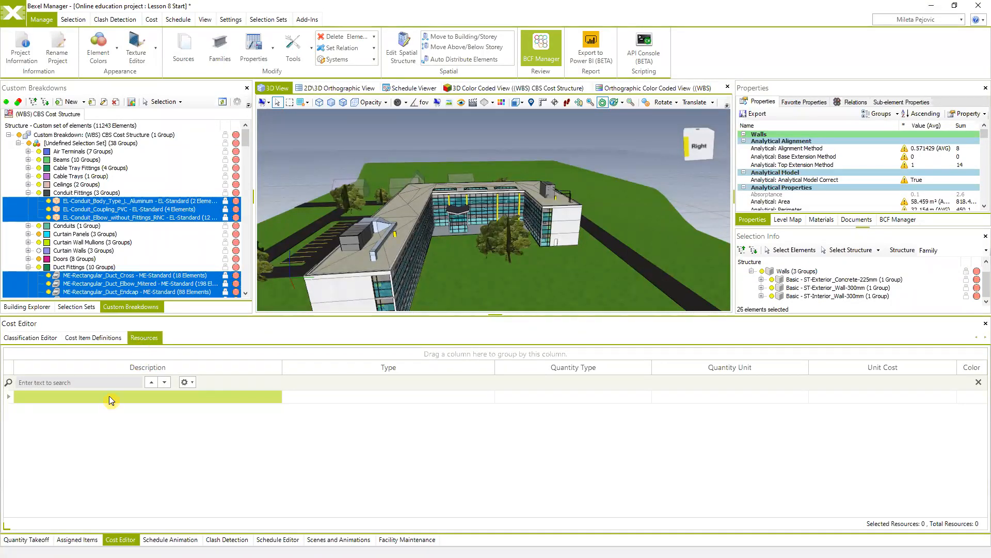
pyautogui.click(51, 396)
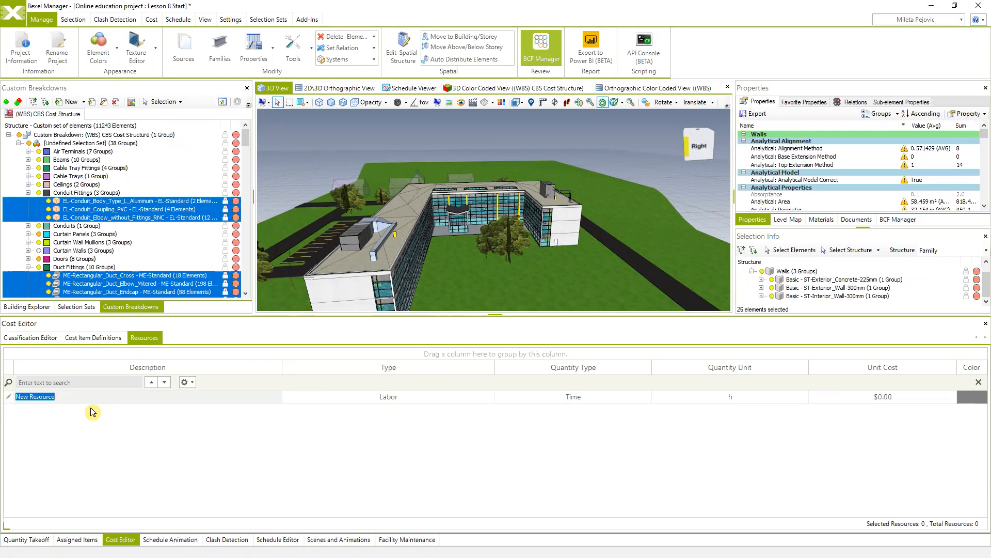
pyautogui.write('Le')
pyautogui.press('BackSpace')
pyautogui.write('aborers')
pyautogui.press('Return')
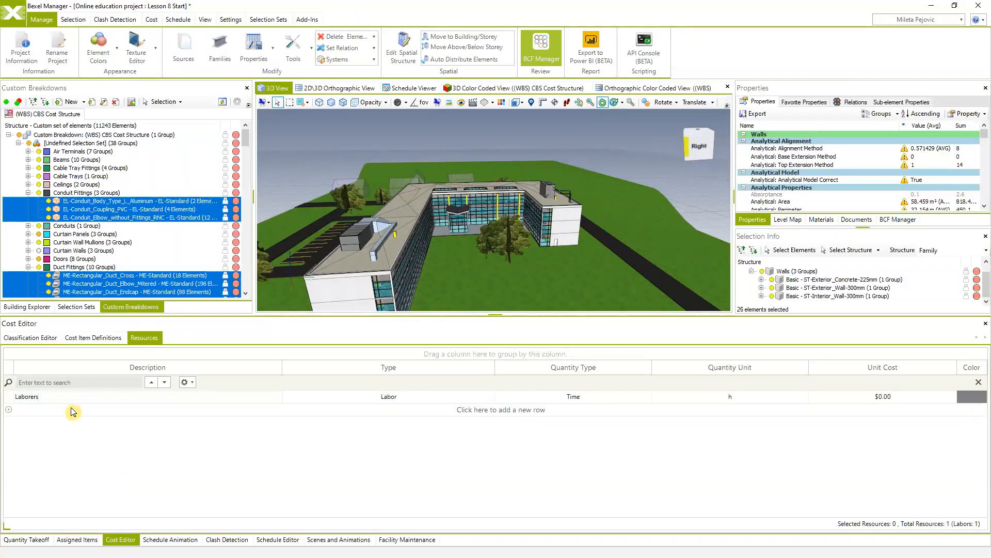
# Add a new resource named "Gas concrete pump" to the resource list
pyautogui.click(48, 397)
pyautogui.rightClick(48, 396)
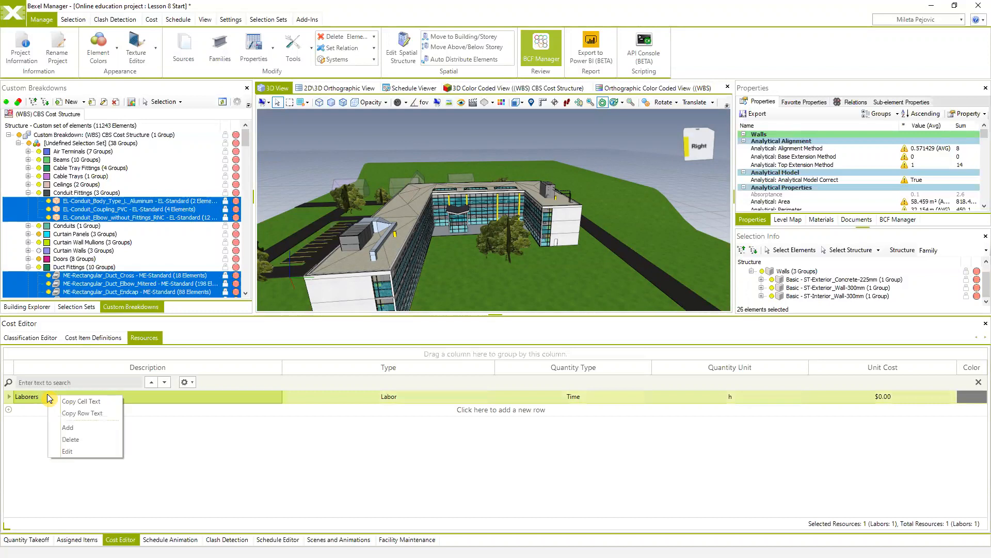
pyautogui.click(77, 424)
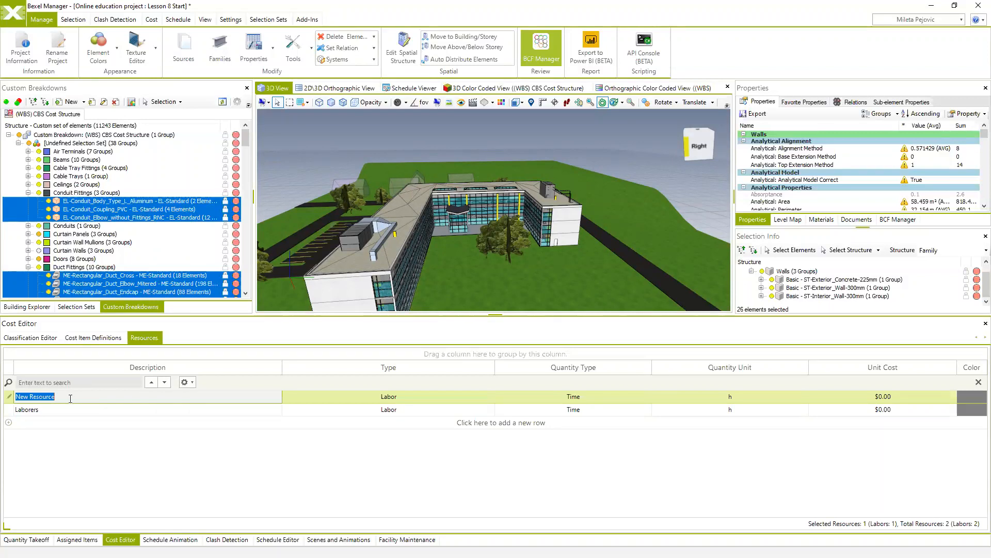
pyautogui.write('Gas concrete pump')
pyautogui.press('Return')
pyautogui.click(41, 401)
pyautogui.click(47, 448)
# Add a new resource named "Ready concrete Mix" to the resource list
pyautogui.rightClick(40, 396)
pyautogui.click(60, 431)
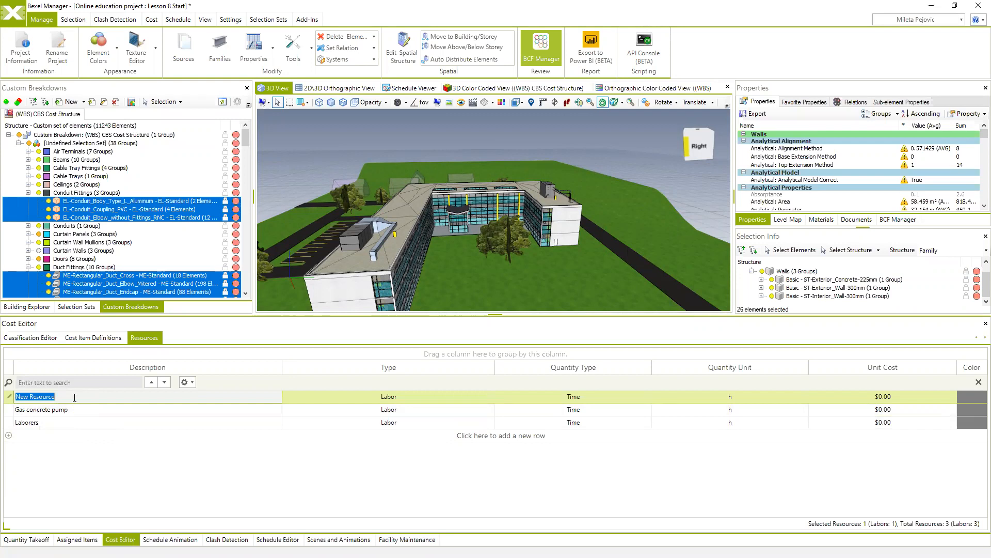
pyautogui.write('Ready concrete Mix')
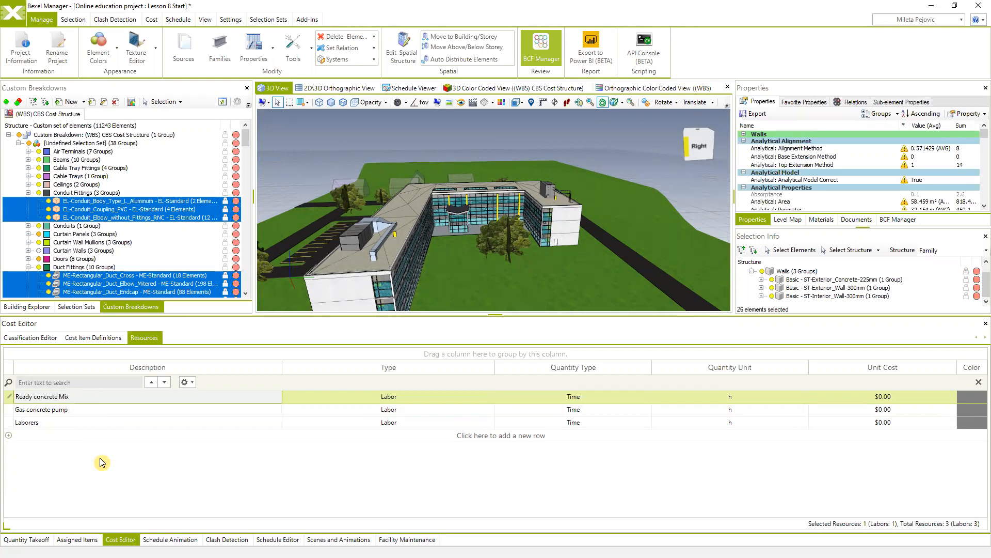
pyautogui.press('Return')
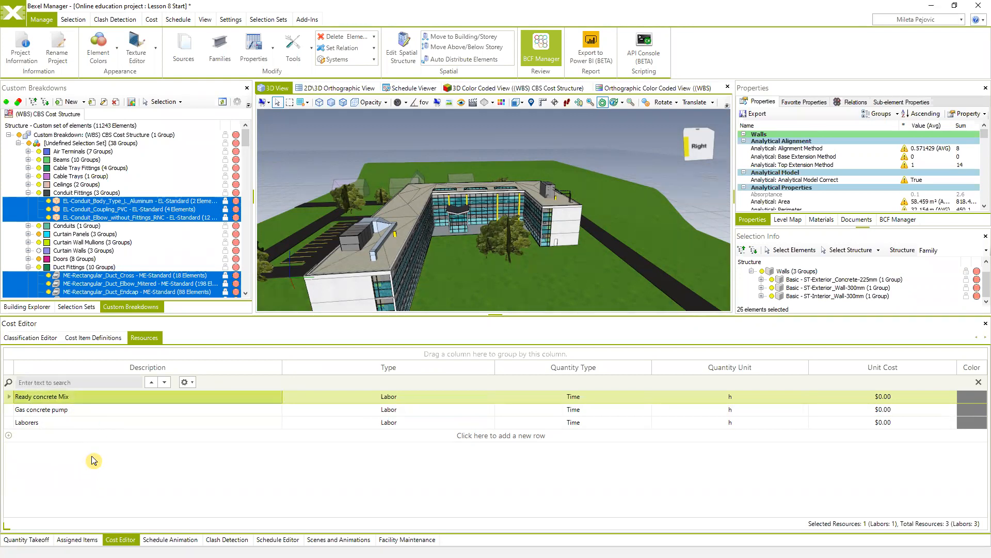
# Add a new resource named "Foreman" to the resource list
pyautogui.rightClick(53, 403)
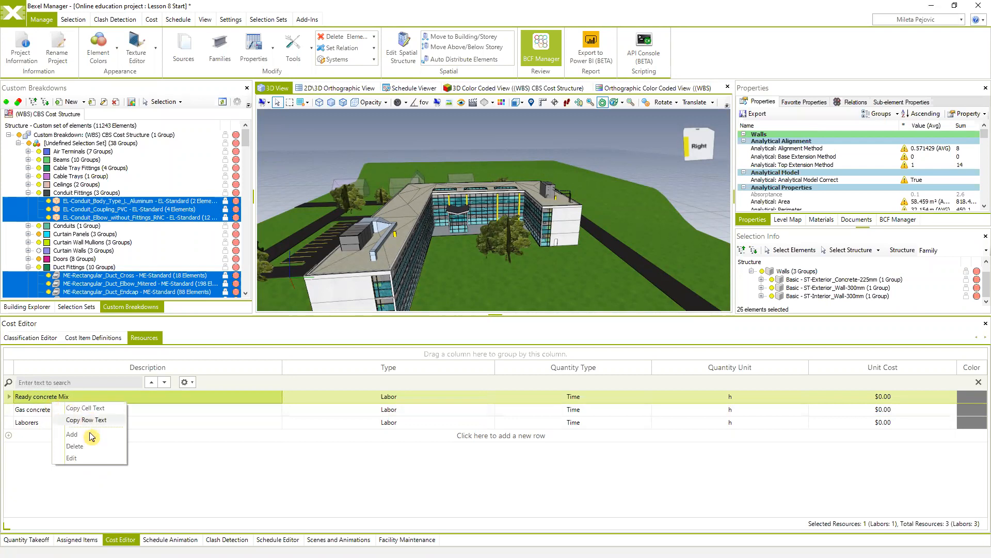
pyautogui.click(72, 434)
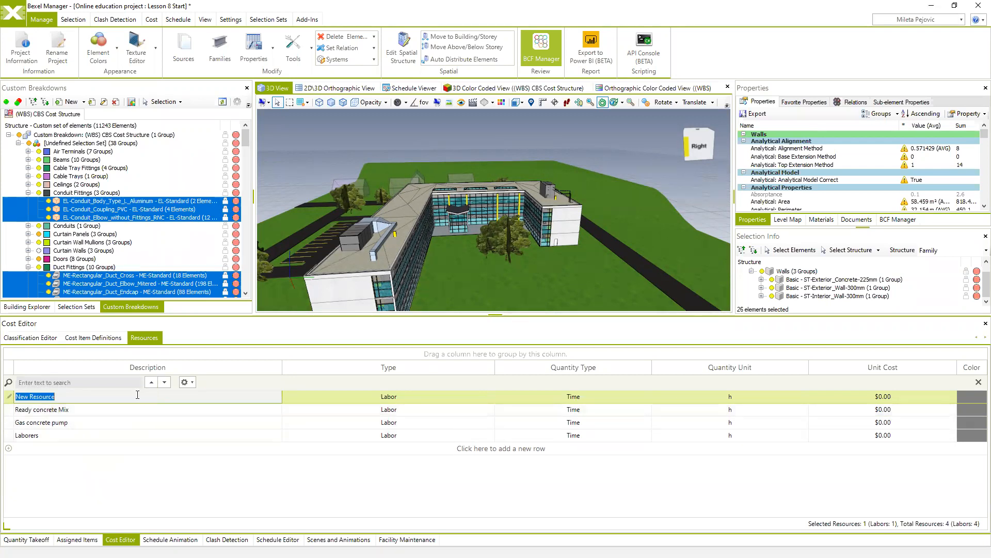
pyautogui.write('Foreman')
pyautogui.press('Return')
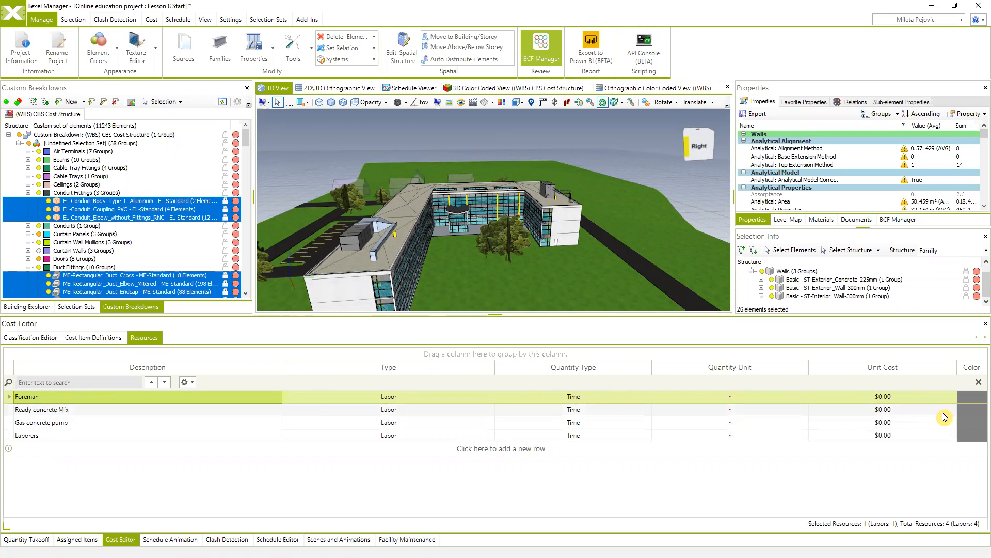
# Set the unit cost of the Foreman resource to $85.00
pyautogui.click(903, 401)
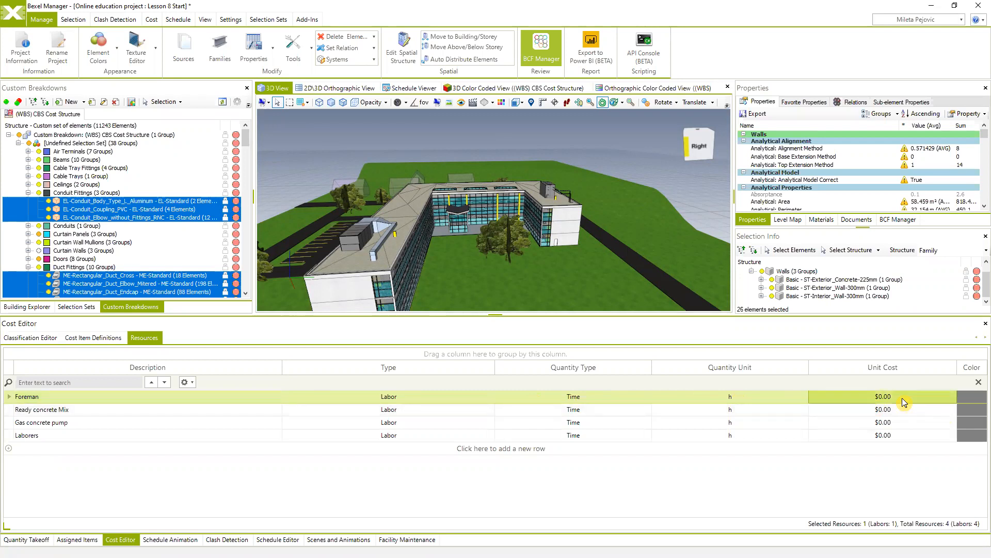
pyautogui.click(901, 399)
pyautogui.write('85')
pyautogui.click(873, 495)
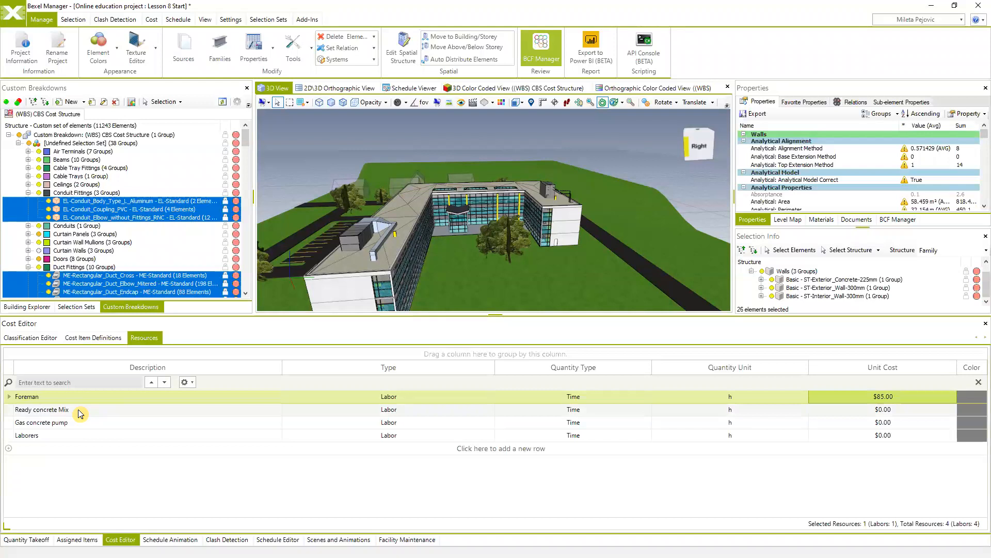
# Change the Ready concrete Mix resource to type Material with Volume as its quantity type
pyautogui.click(492, 408)
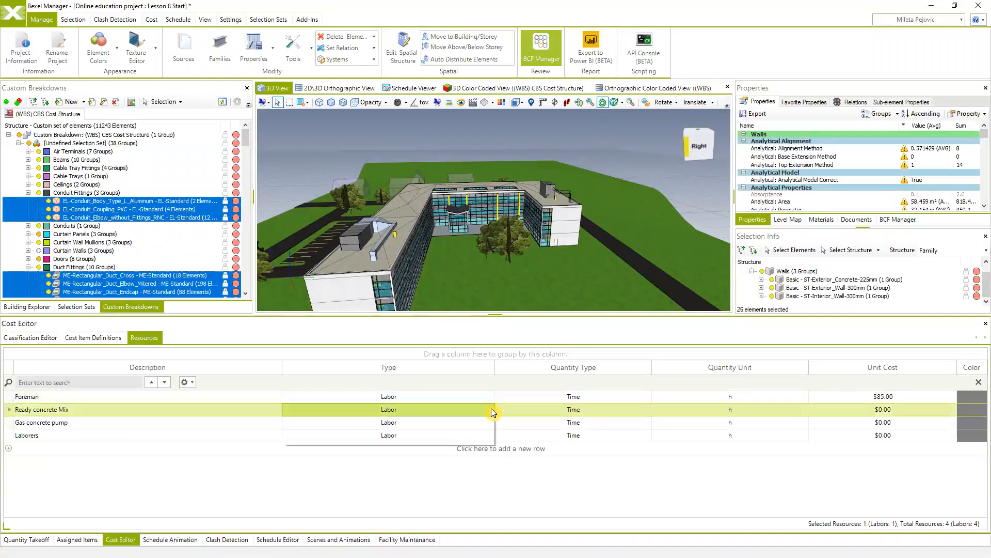
pyautogui.click(488, 409)
pyautogui.click(300, 421)
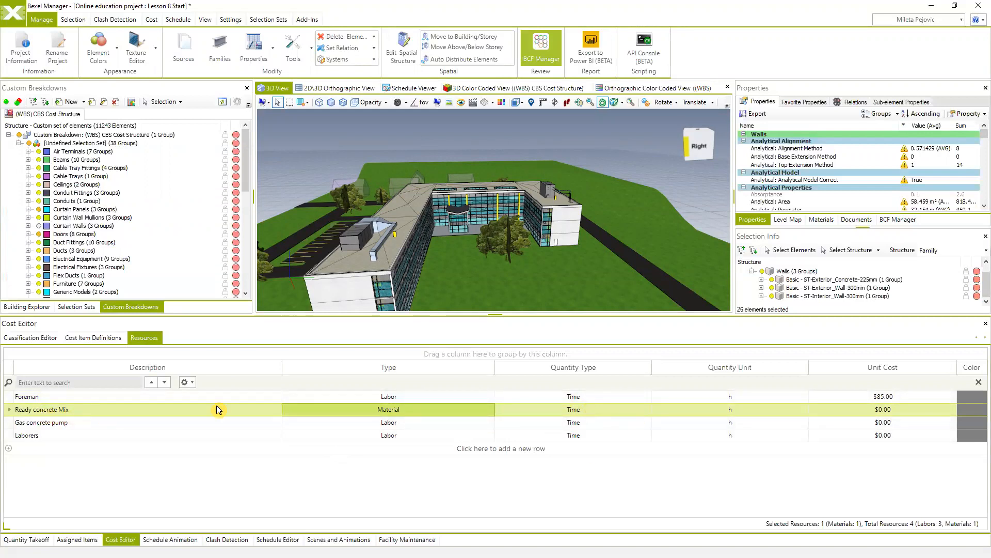
pyautogui.click(649, 409)
pyautogui.click(648, 409)
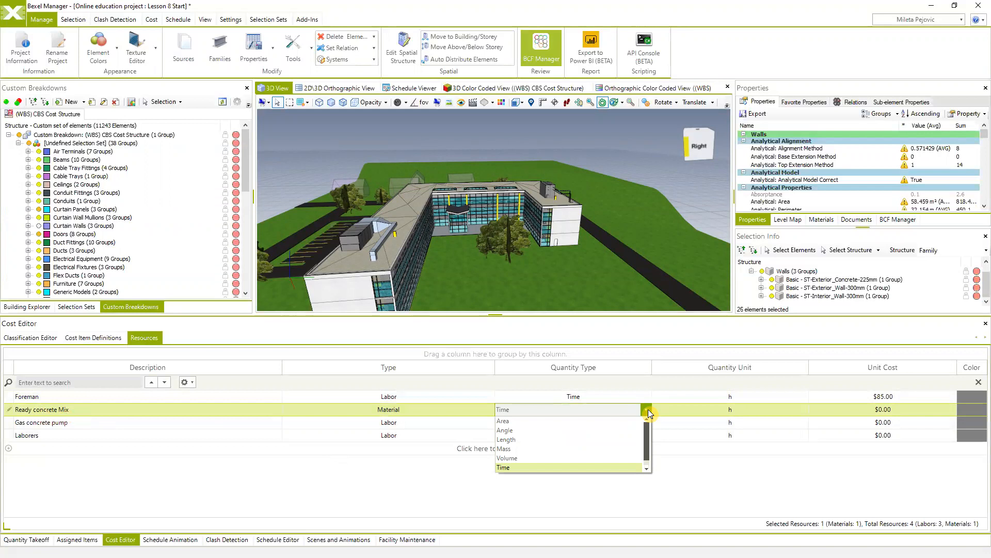
pyautogui.click(521, 463)
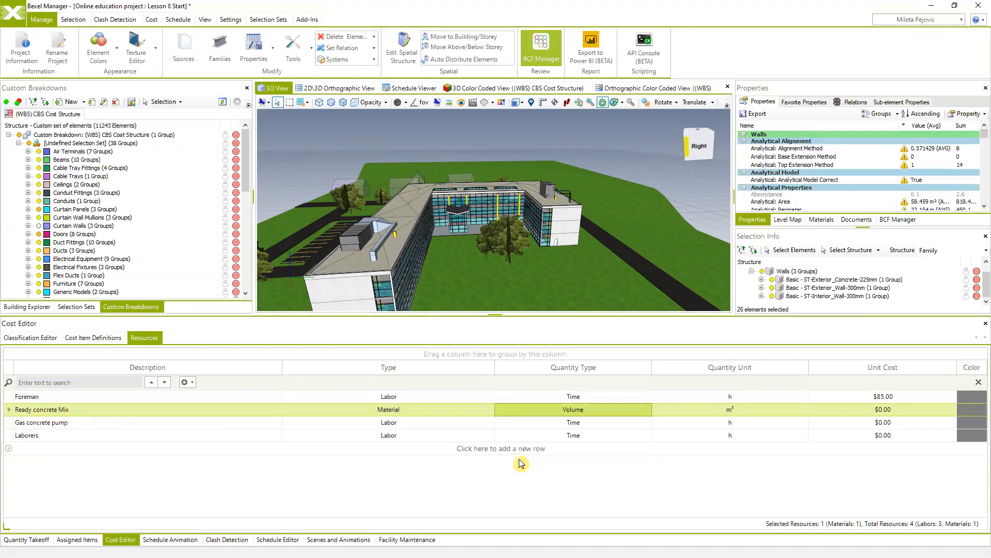
pyautogui.click(649, 408)
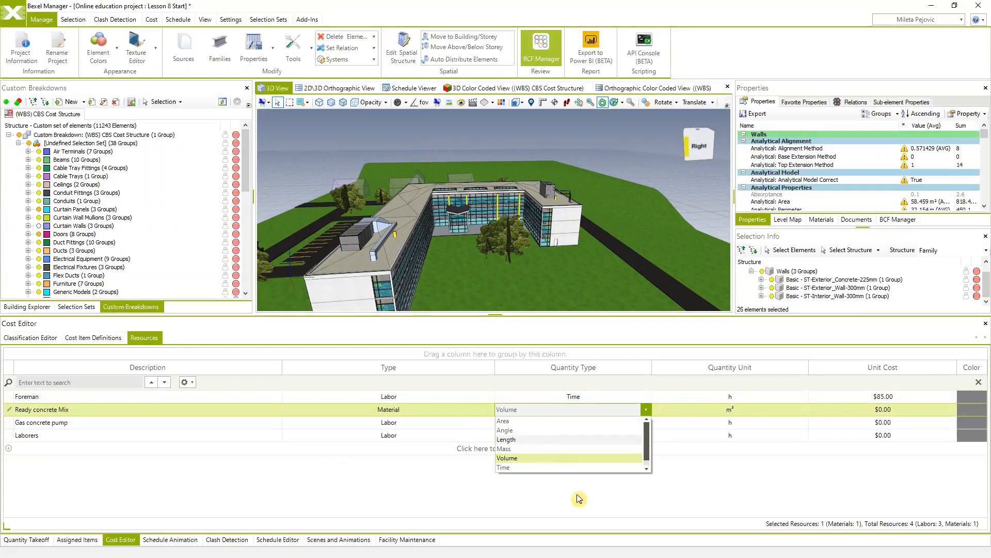
pyautogui.click(705, 459)
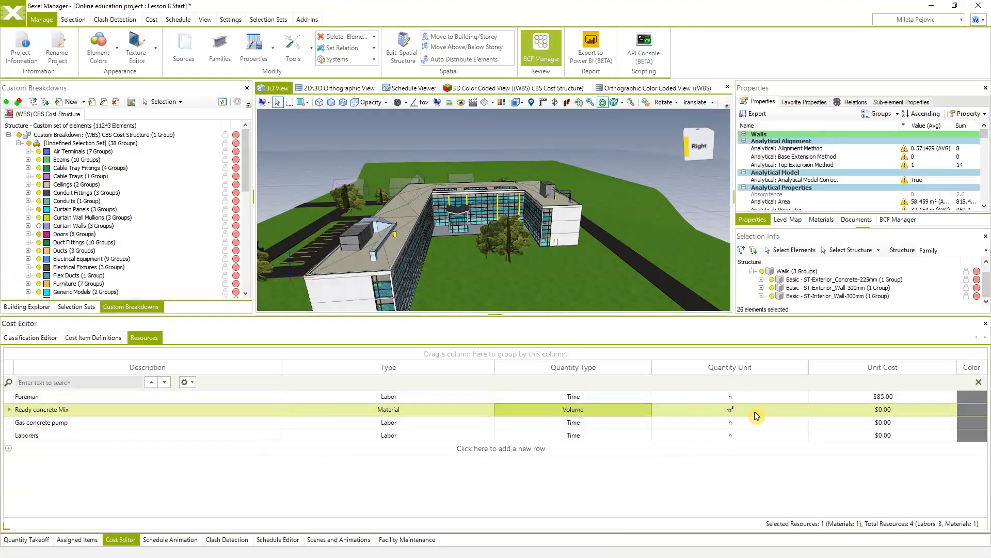
# Set the unit cost of the Ready concrete Mix resource to $240.00
pyautogui.click(907, 409)
pyautogui.click(909, 407)
pyautogui.write('240')
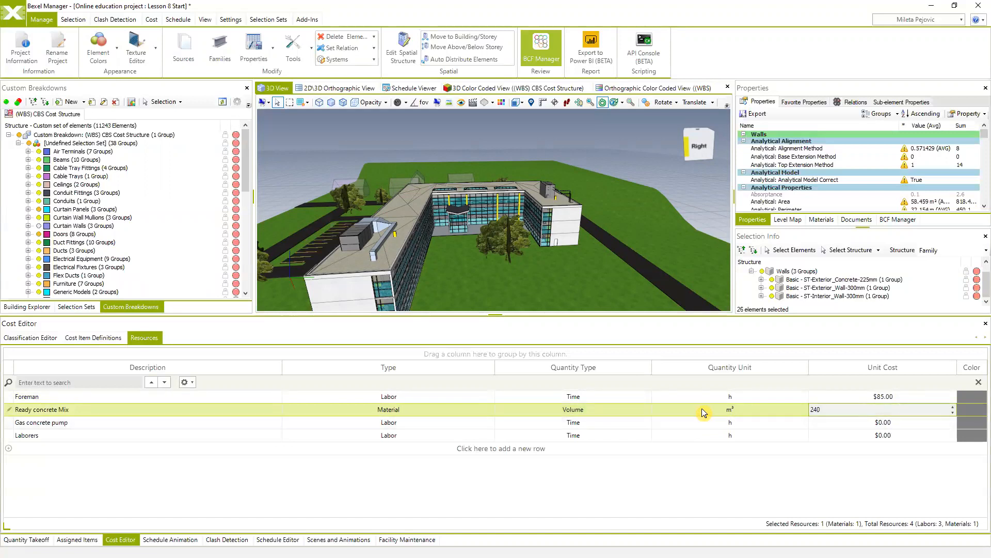
pyautogui.press('Return')
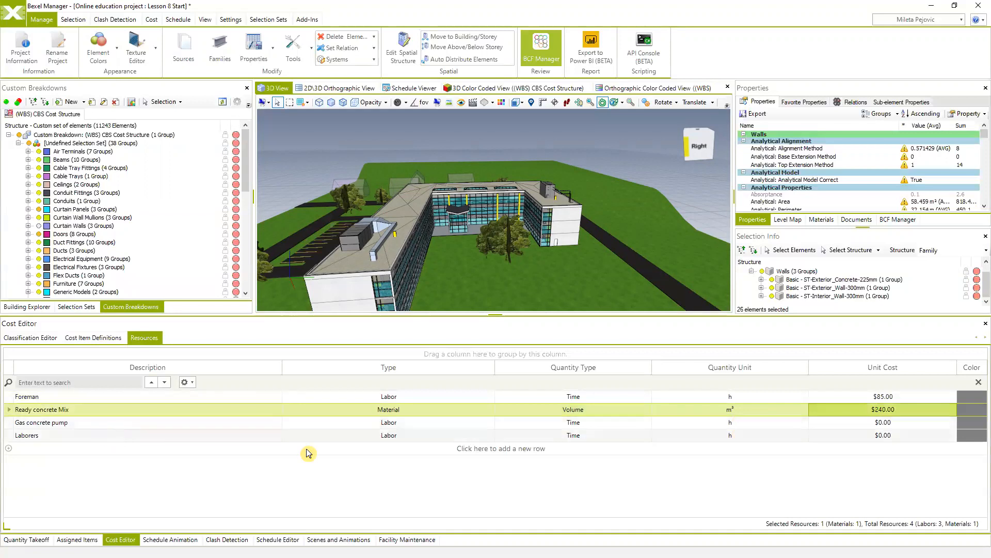
# Change the Gas concrete pump resource to type Equipment and its quantity unit to days (d)
pyautogui.click(491, 424)
pyautogui.click(489, 422)
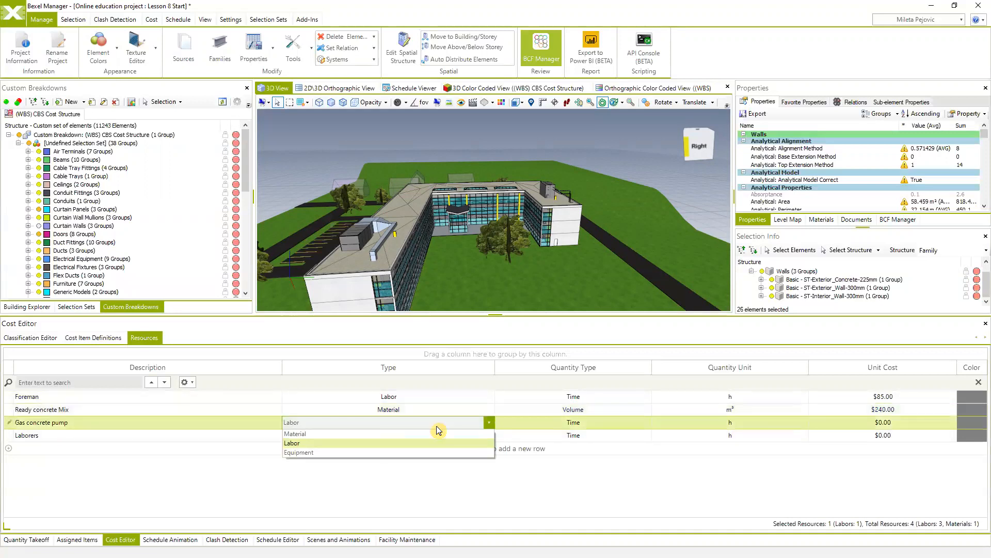
pyautogui.click(295, 444)
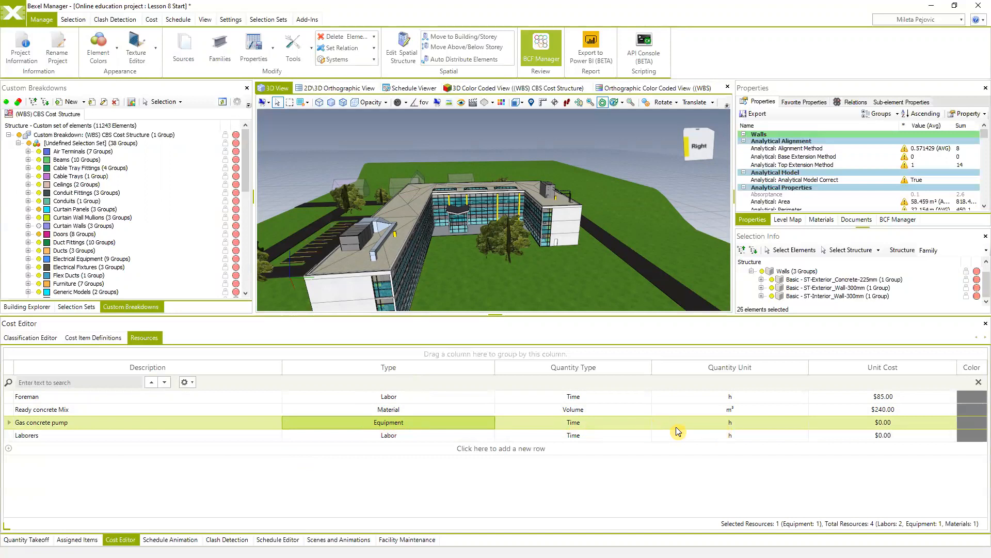
pyautogui.click(801, 424)
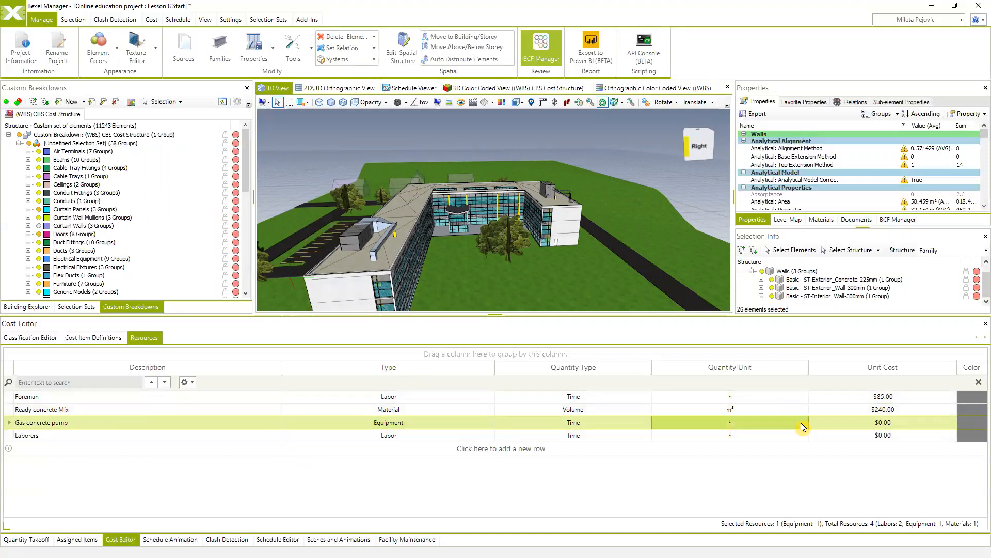
pyautogui.click(803, 422)
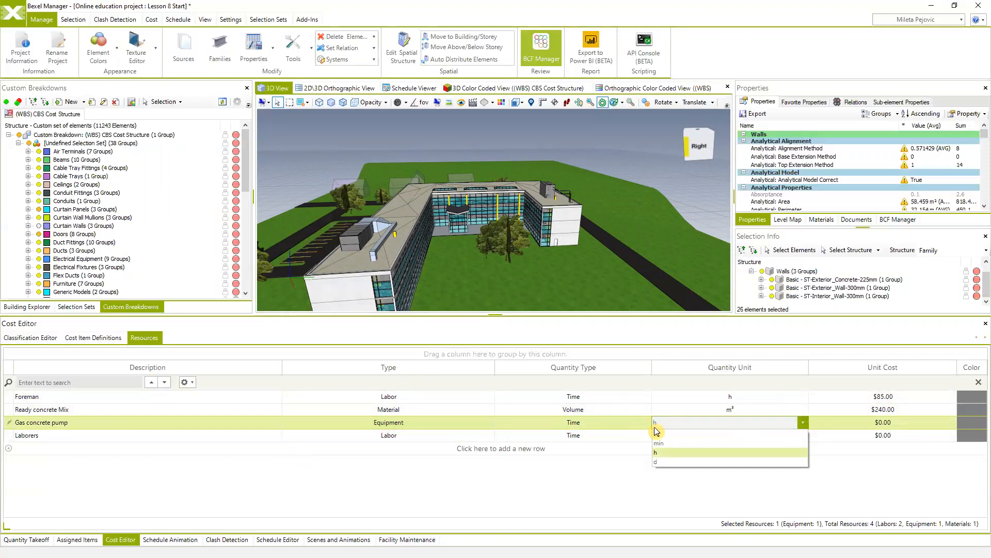
pyautogui.click(665, 461)
# Set the unit cost of the Gas concrete pump resource to $600.00
pyautogui.click(898, 423)
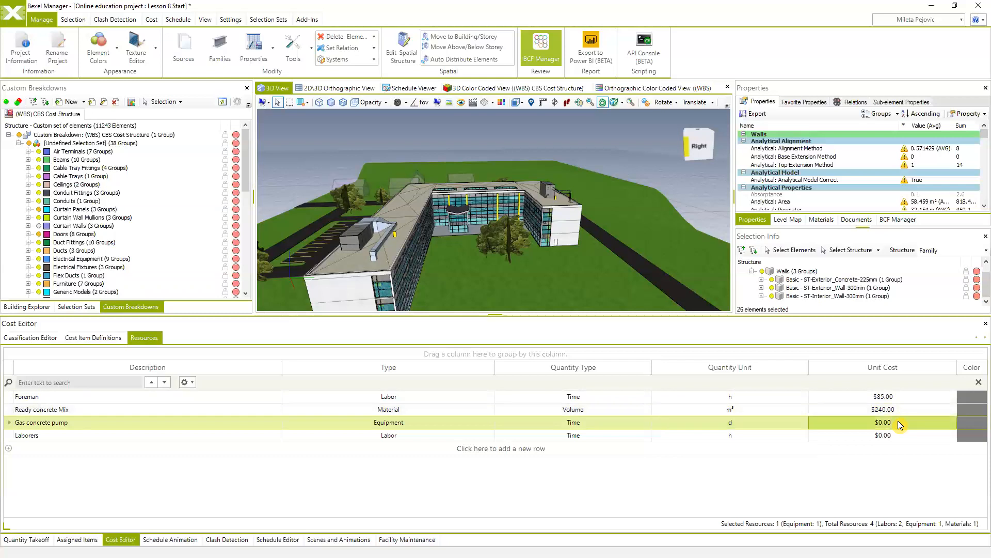
pyautogui.click(901, 422)
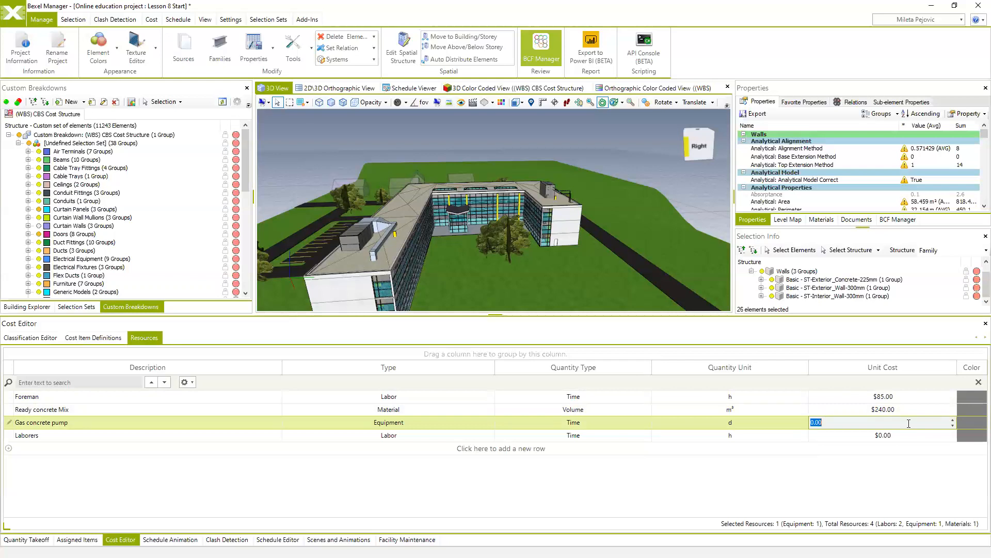
pyautogui.write('60')
pyautogui.press('Return')
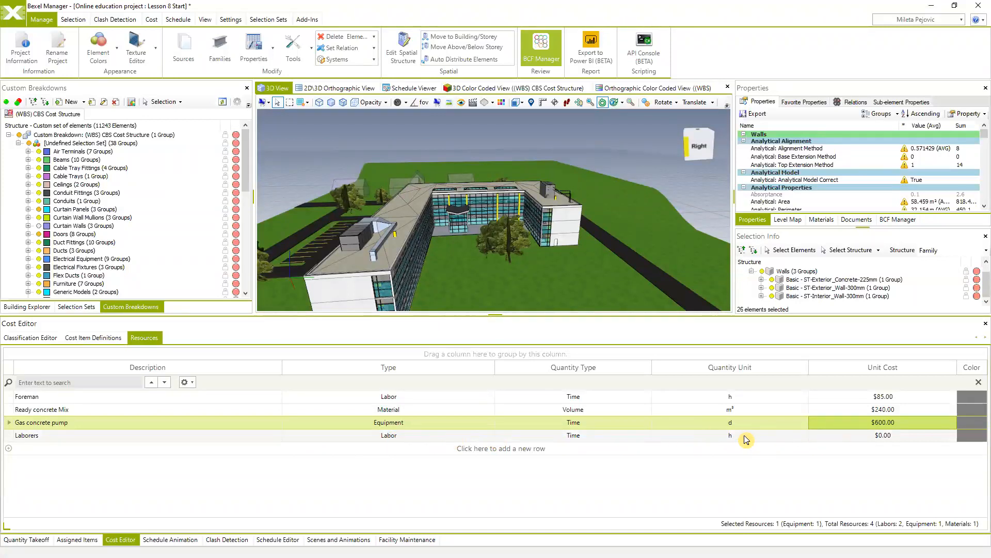
# Set the unit cost of the Laborers resource to $80.00
pyautogui.click(910, 439)
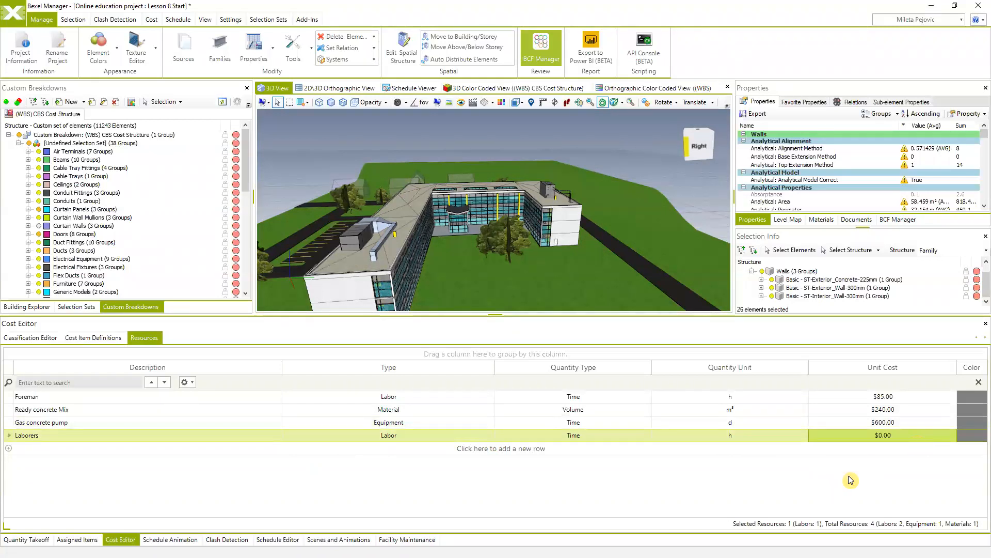
pyautogui.click(904, 435)
pyautogui.press('Return')
# Assign a blue color (RGB 28, 122, 227) to the Foreman resource
pyautogui.click(973, 399)
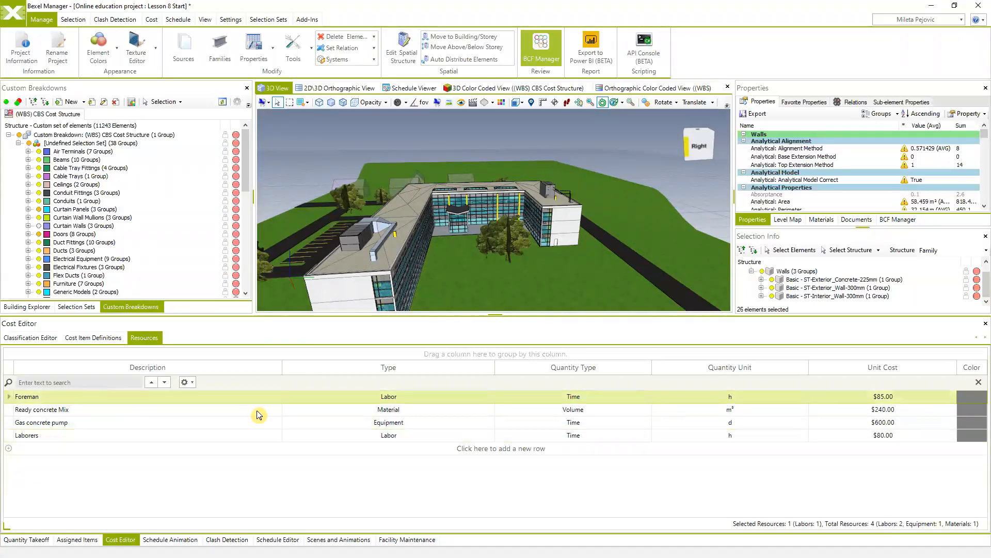
pyautogui.click(973, 400)
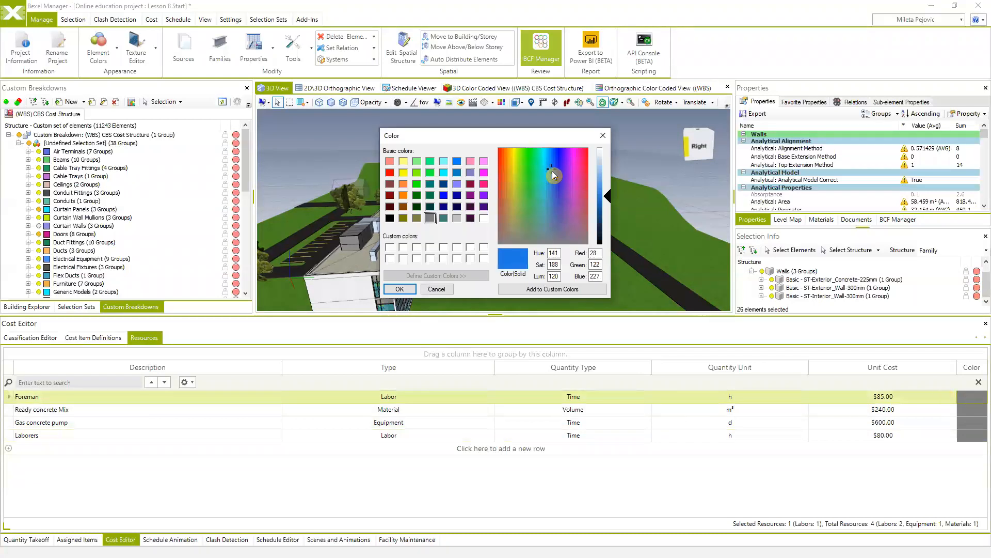
pyautogui.click(399, 289)
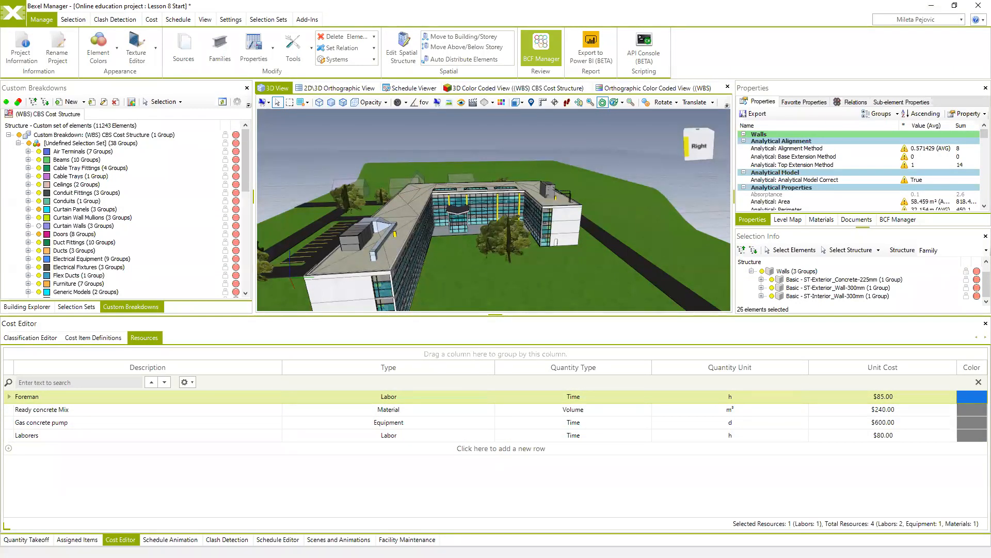
# Assign the basic red color (RGB 255, 0, 0) to the Ready concrete Mix resource
pyautogui.click(974, 418)
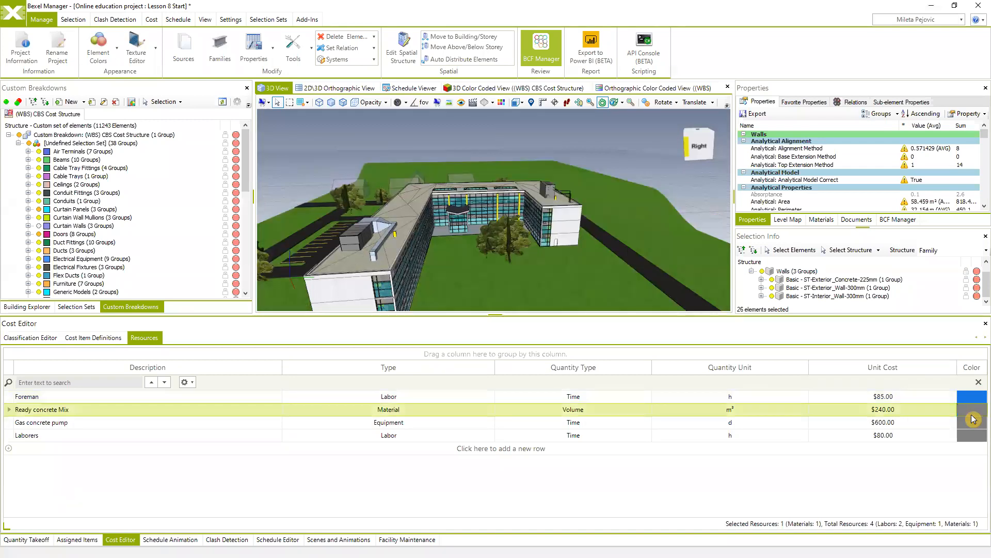
pyautogui.click(972, 415)
pyautogui.click(582, 155)
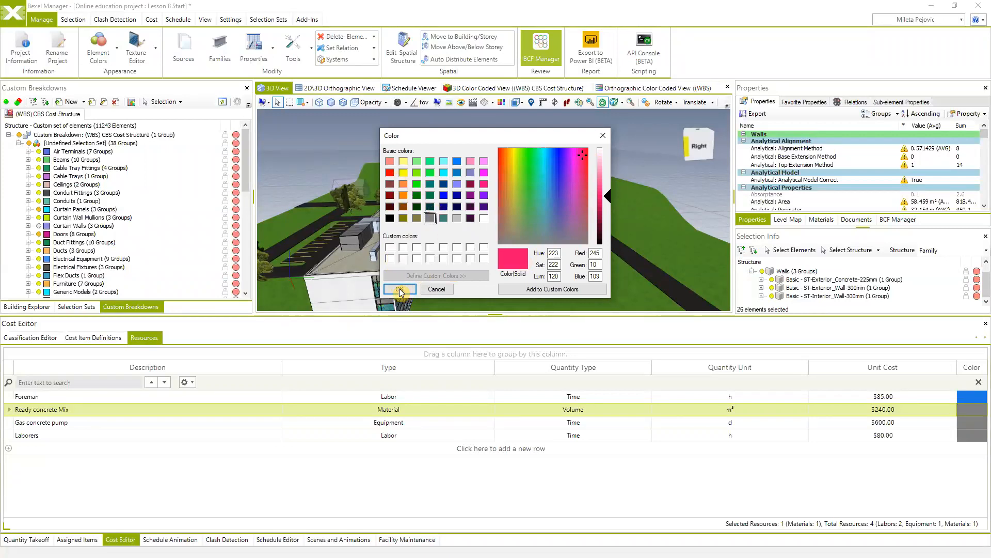
pyautogui.click(390, 173)
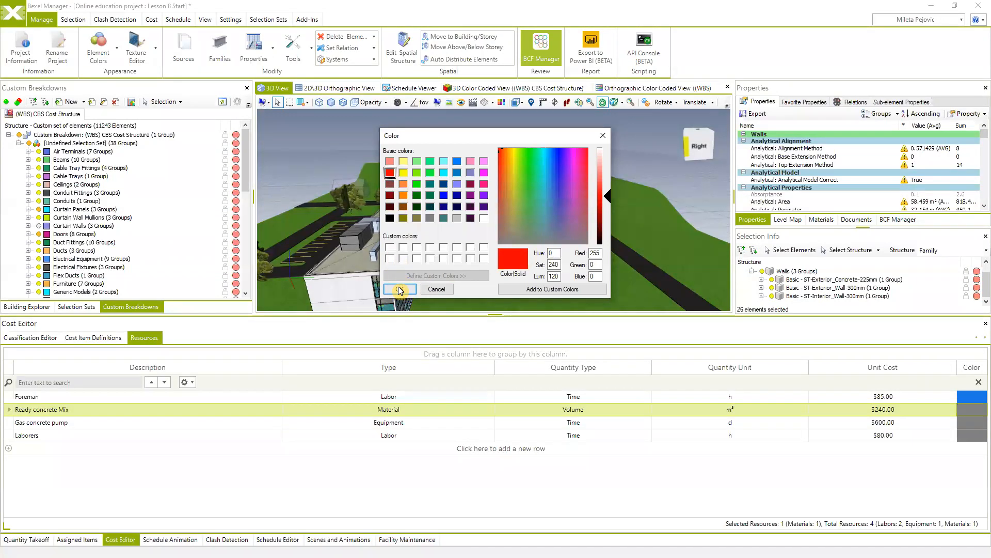
pyautogui.click(400, 289)
# Assign the basic green color (RGB 0, 255, 128) to the Gas concrete pump resource
pyautogui.click(978, 426)
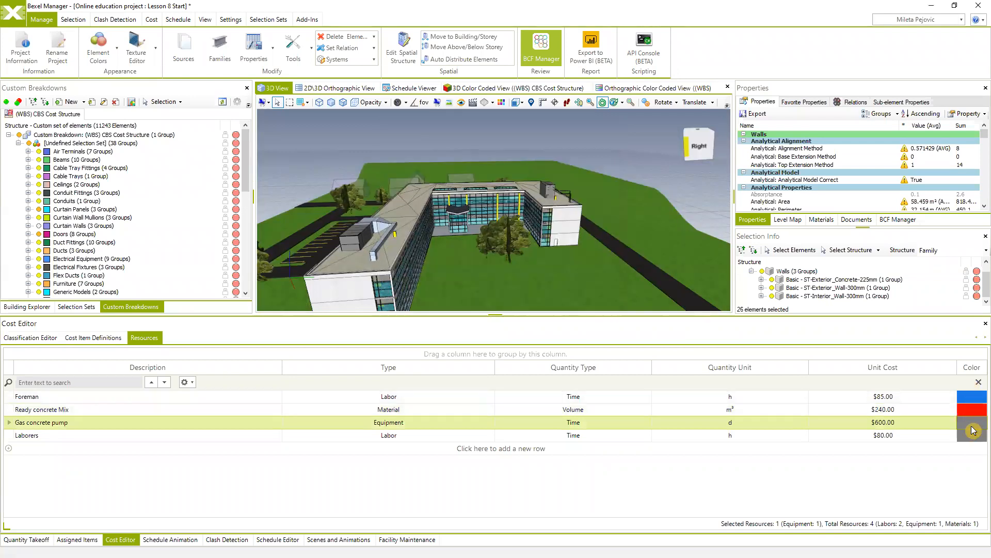
pyautogui.click(973, 428)
pyautogui.click(430, 161)
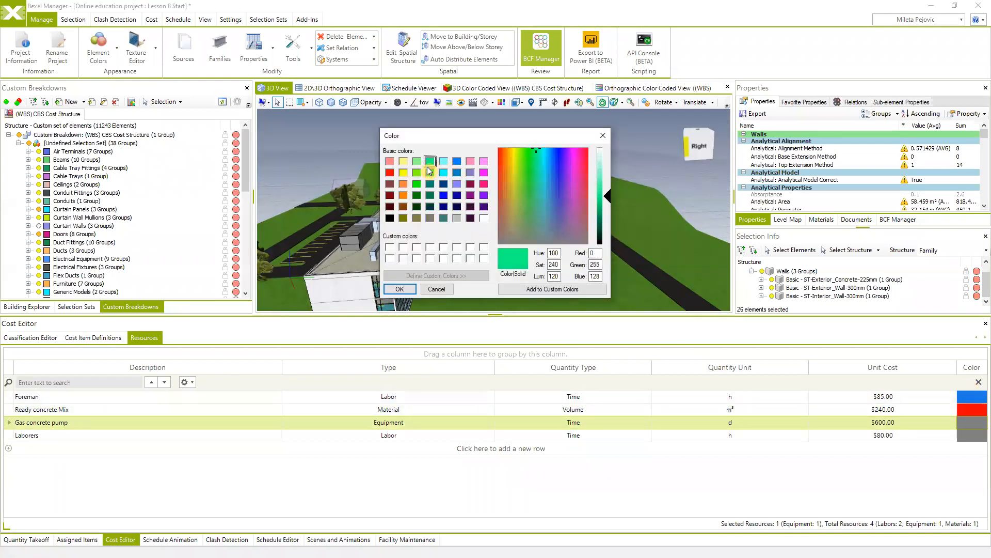
pyautogui.click(399, 288)
# Assign the basic yellow color to the Laborers resource
pyautogui.click(975, 438)
pyautogui.click(976, 439)
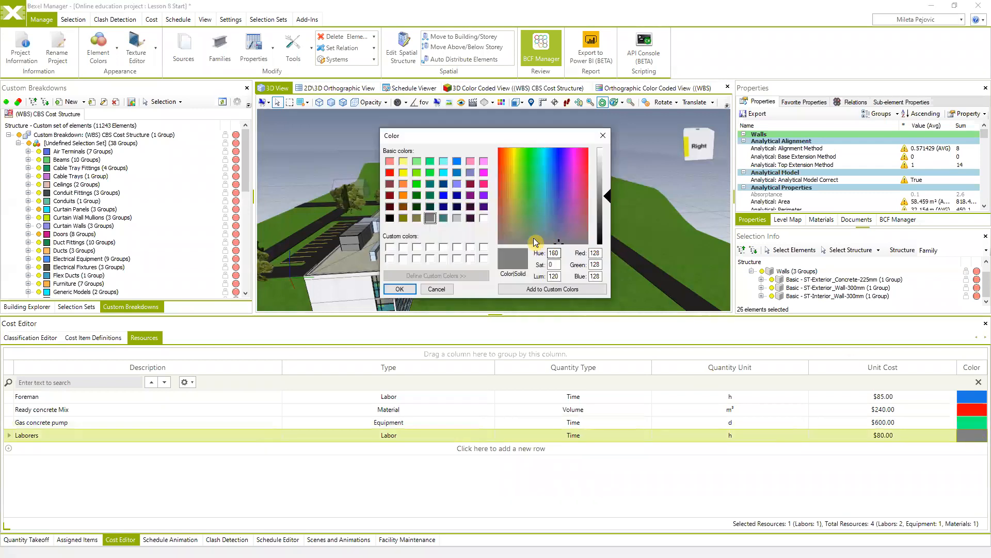
pyautogui.click(404, 172)
pyautogui.click(401, 289)
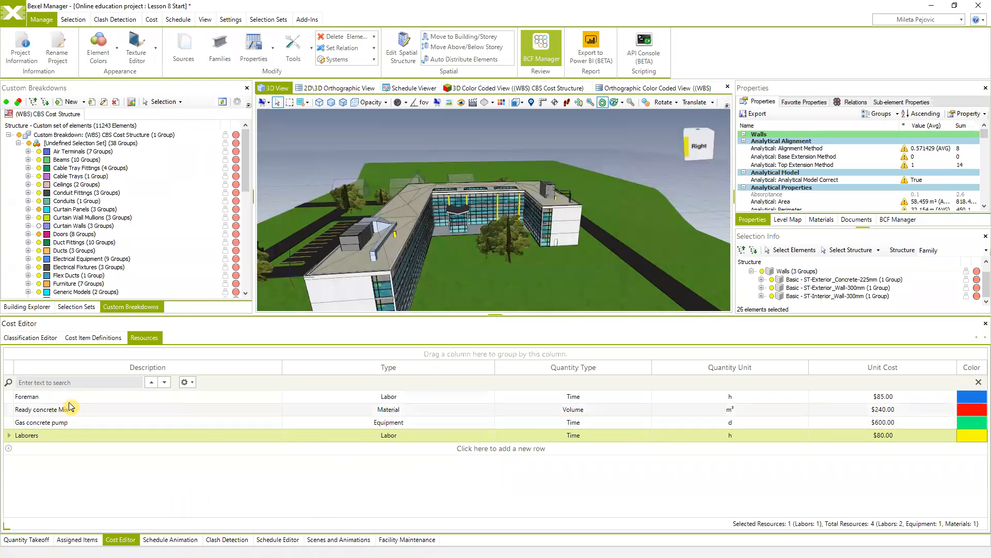
# Add the Foreman, Gas concrete pump, Laborers and Ready concrete Mix resources to the definition of cost item 01, Concrete wall pouring
pyautogui.click(30, 337)
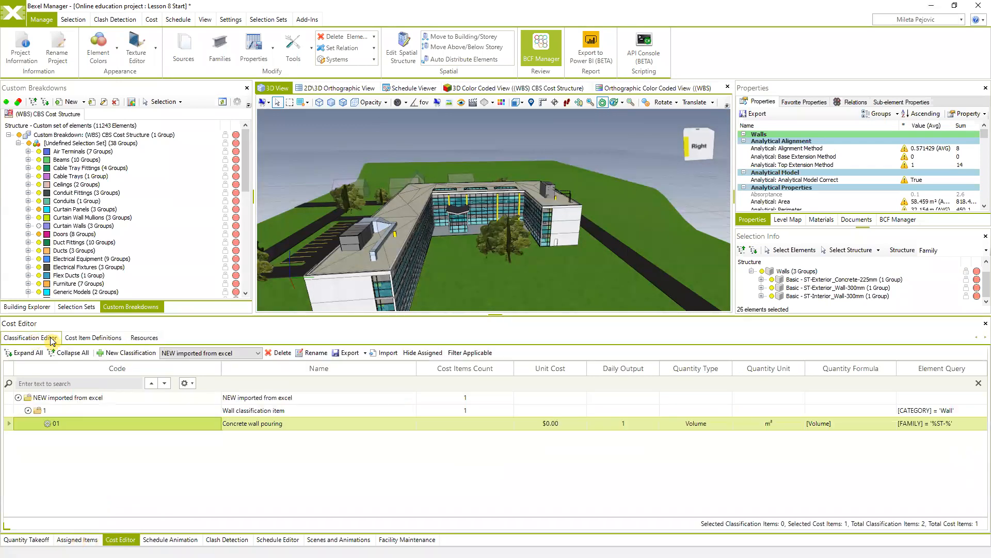
pyautogui.rightClick(73, 423)
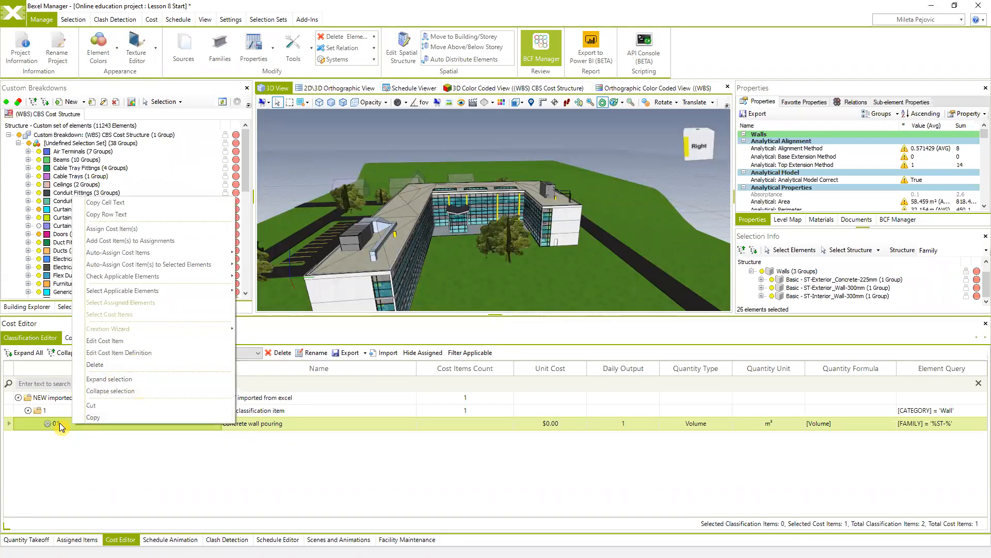
pyautogui.click(140, 355)
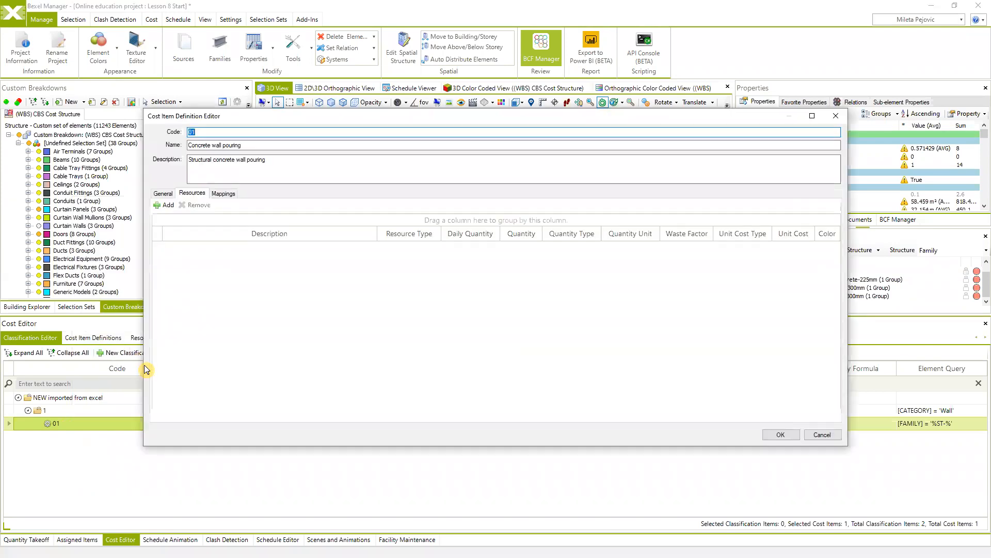
pyautogui.click(168, 206)
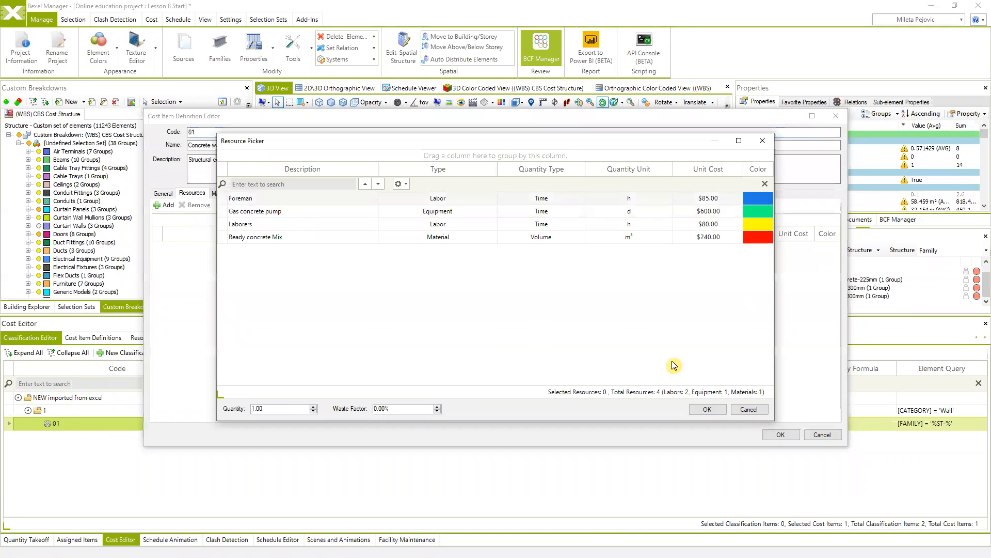
pyautogui.click(260, 198)
pyautogui.keyDown('shift'); pyautogui.click(260, 237); pyautogui.keyUp('shift')
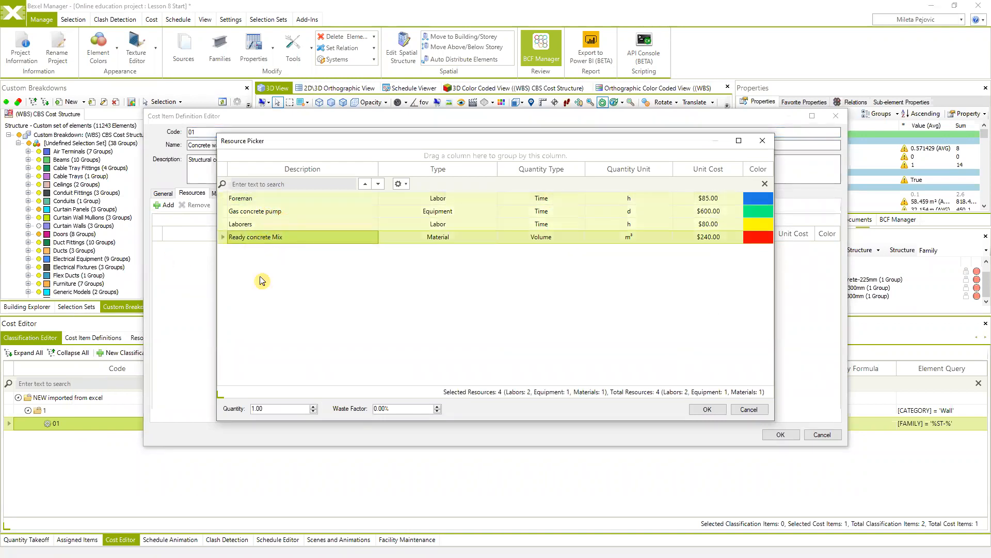
pyautogui.click(707, 409)
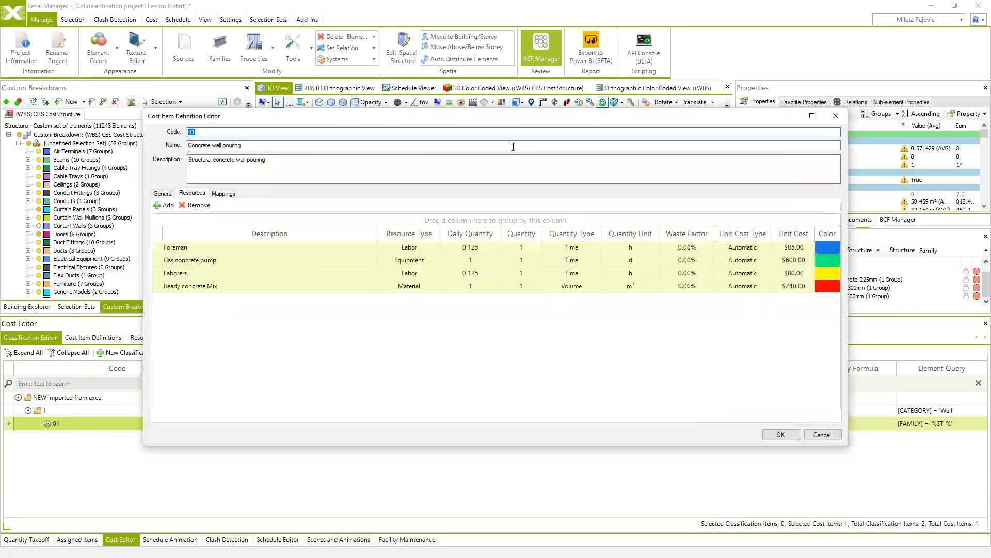
# Examine the cost item definition's cost, daily output and quantity unit alongside its assigned resources
pyautogui.moveTo(509, 121); pyautogui.dragTo(499, 163)
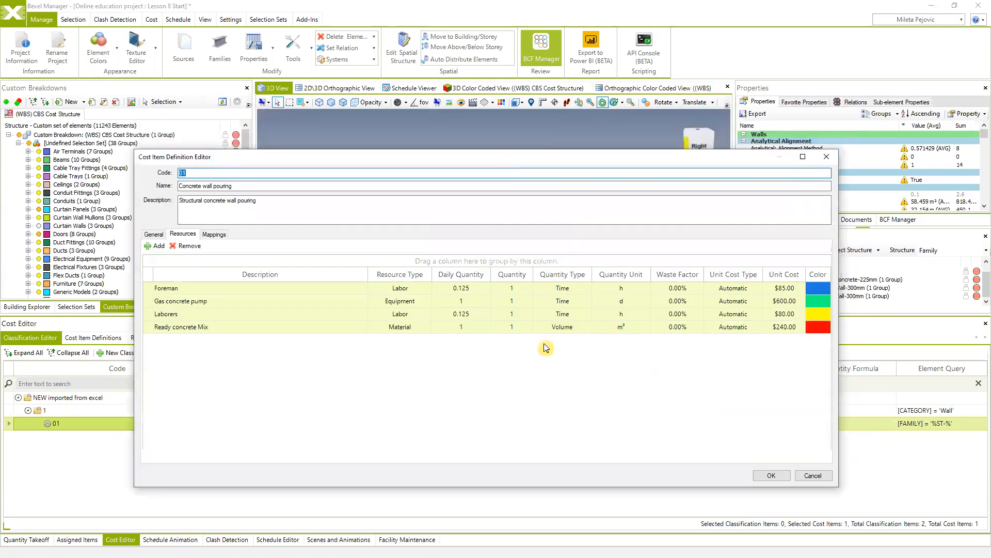
pyautogui.click(154, 234)
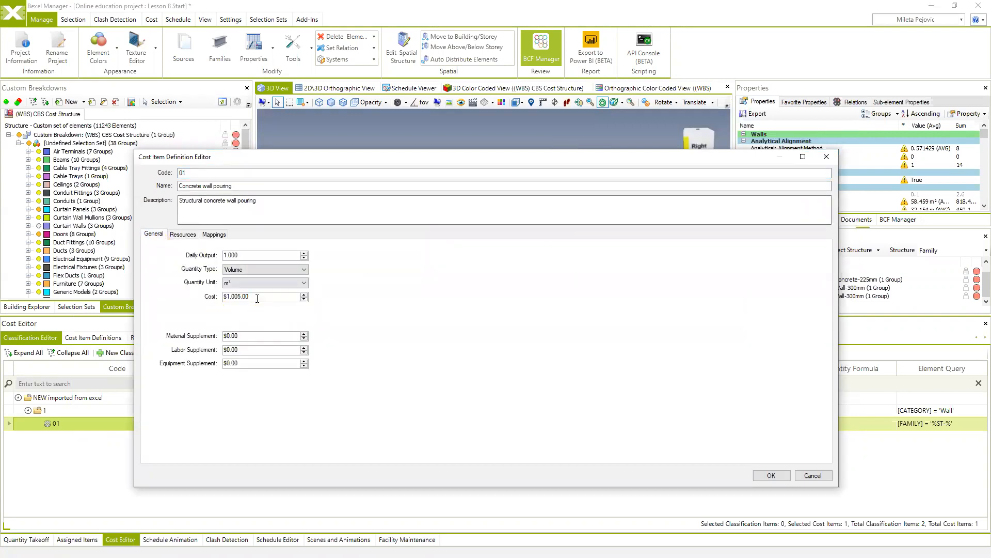
pyautogui.click(183, 234)
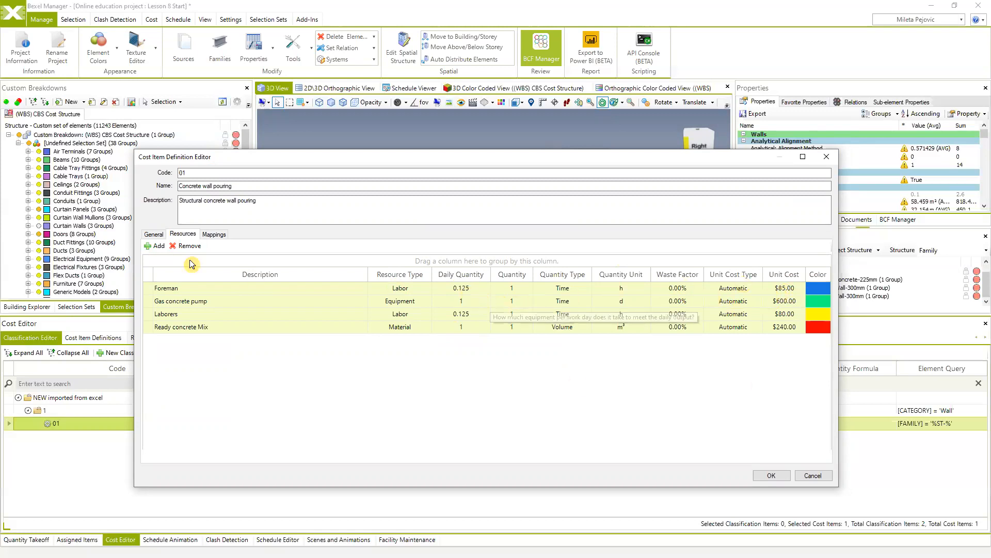
pyautogui.click(154, 234)
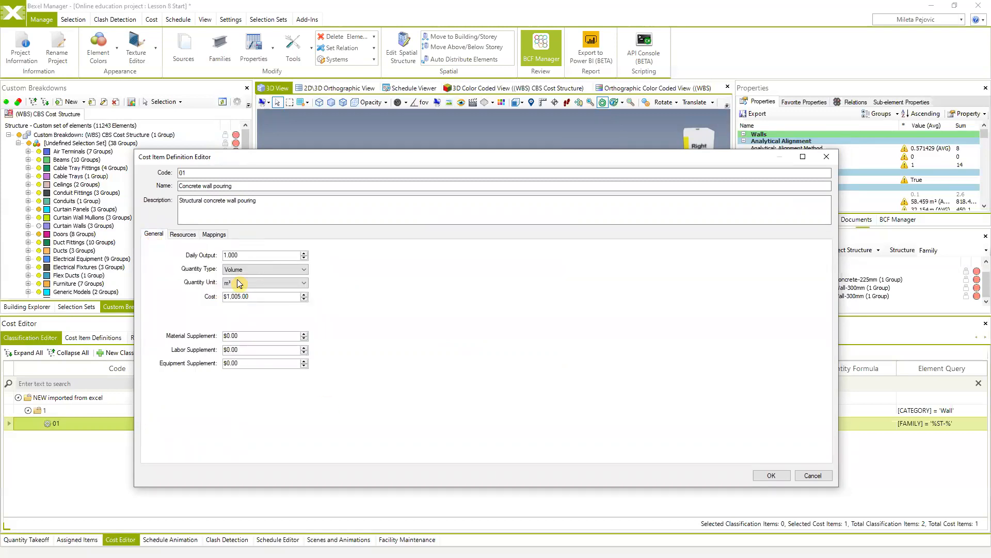
pyautogui.click(182, 234)
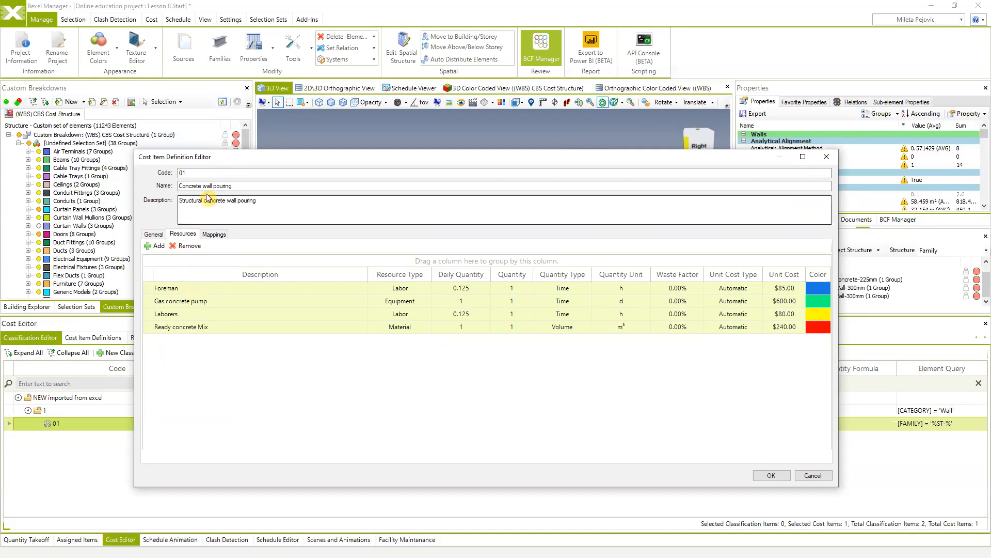
pyautogui.moveTo(237, 185); pyautogui.dragTo(173, 178)
pyautogui.click(243, 186)
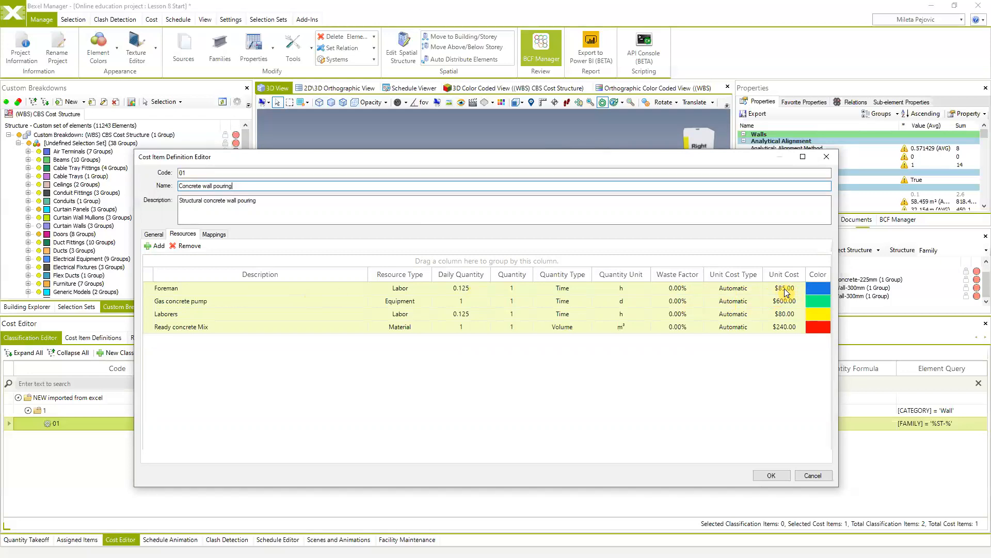
# Set the daily quantity of the Foreman resource to 1 in the cost item definition
pyautogui.click(519, 288)
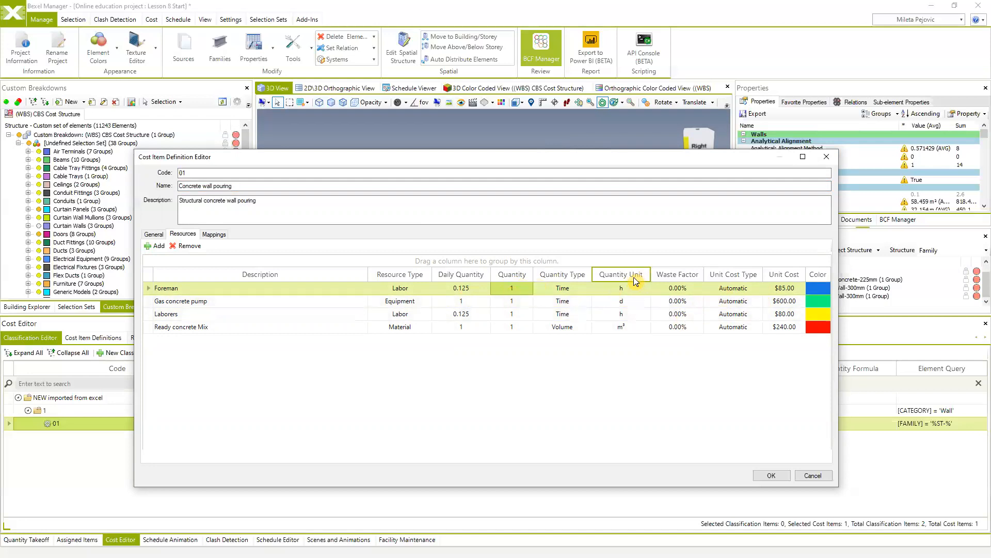
pyautogui.click(477, 289)
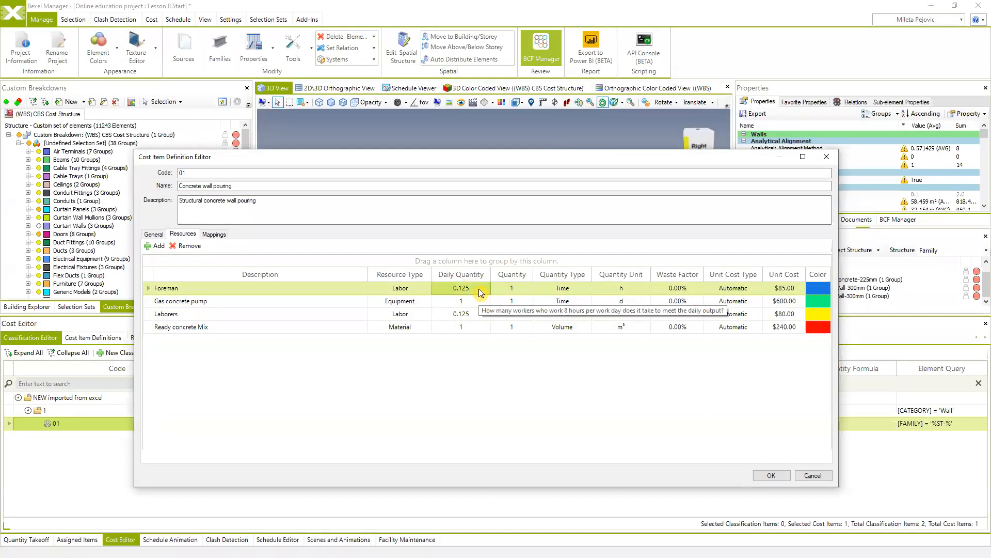
pyautogui.write('1')
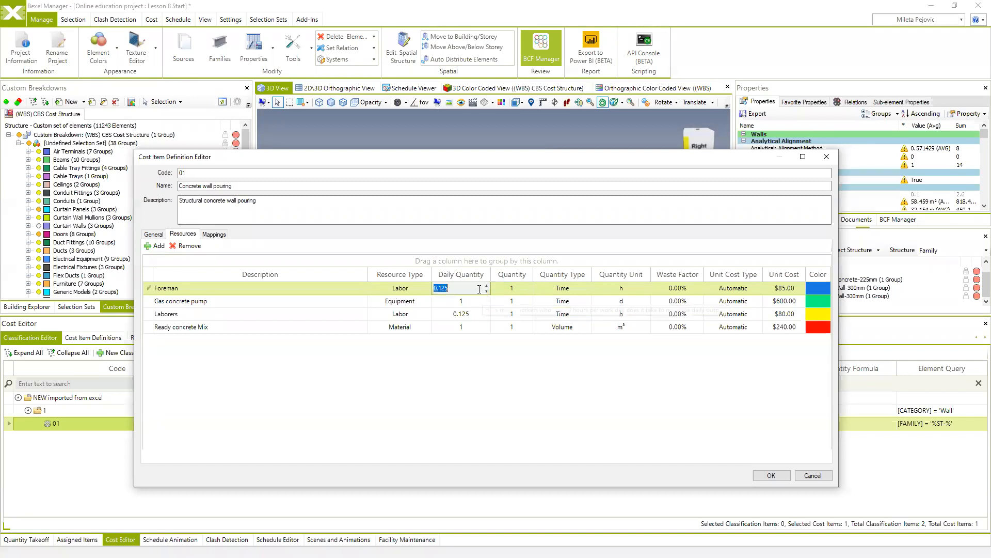
pyautogui.press('Return')
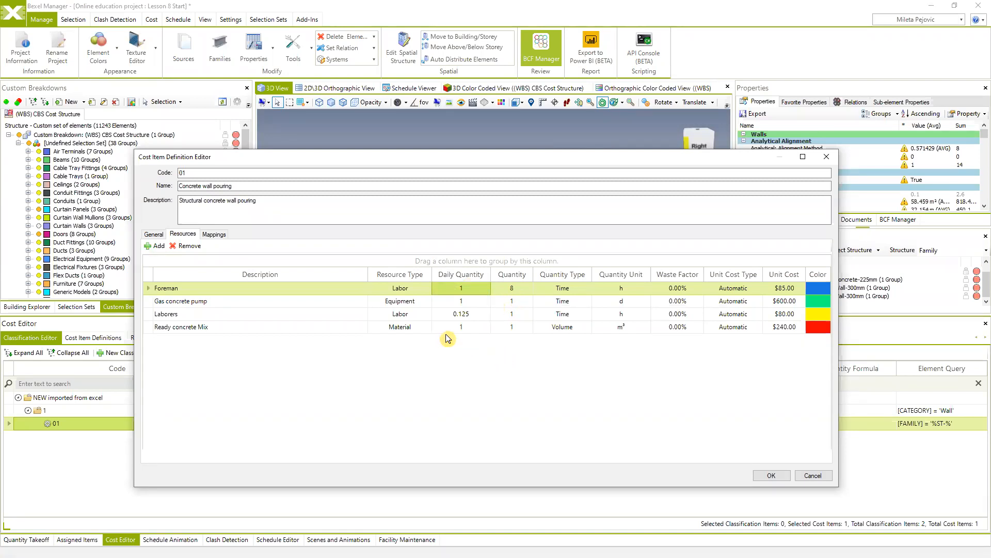
# Set the quantity of the Ready concrete Mix resource to 12 m³
pyautogui.click(525, 331)
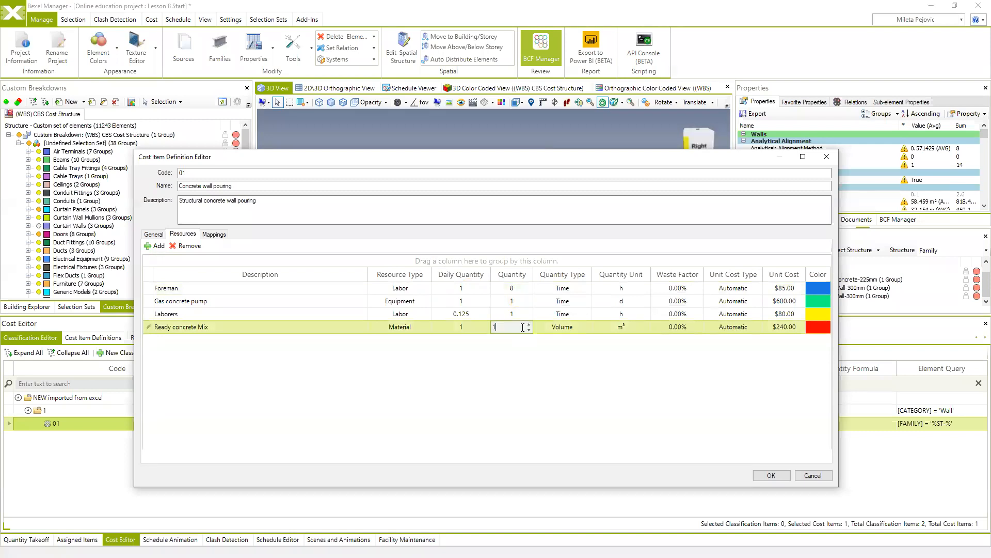
pyautogui.write('12')
pyautogui.press('Return')
# Set the daily output of the Concrete wall pouring cost item to 12 and check its calculated cost
pyautogui.click(158, 235)
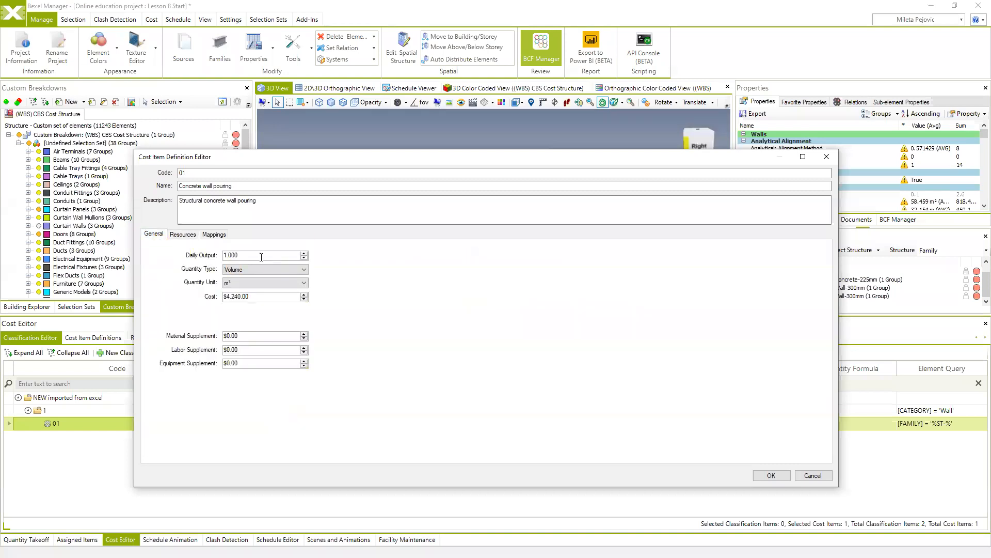
pyautogui.write('12')
pyautogui.click(187, 235)
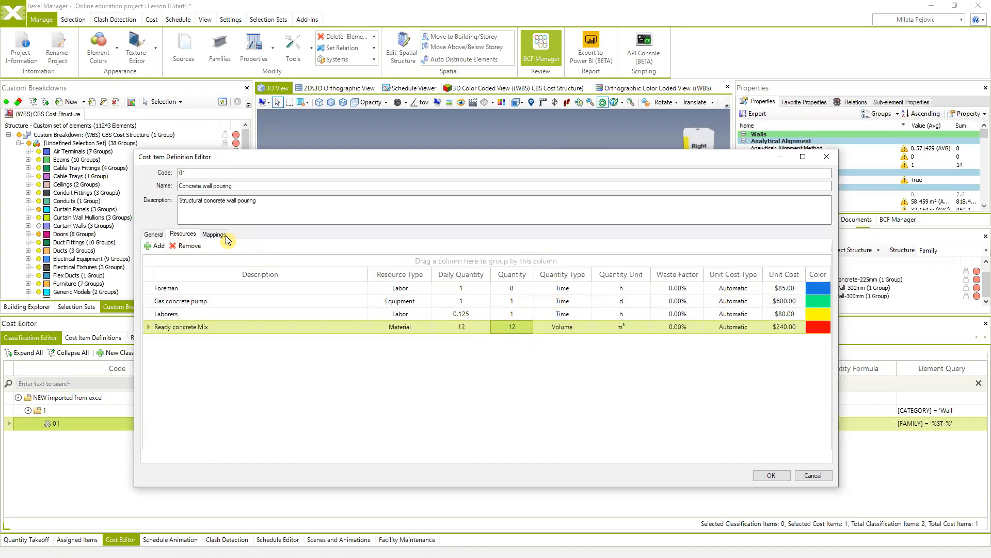
pyautogui.click(153, 234)
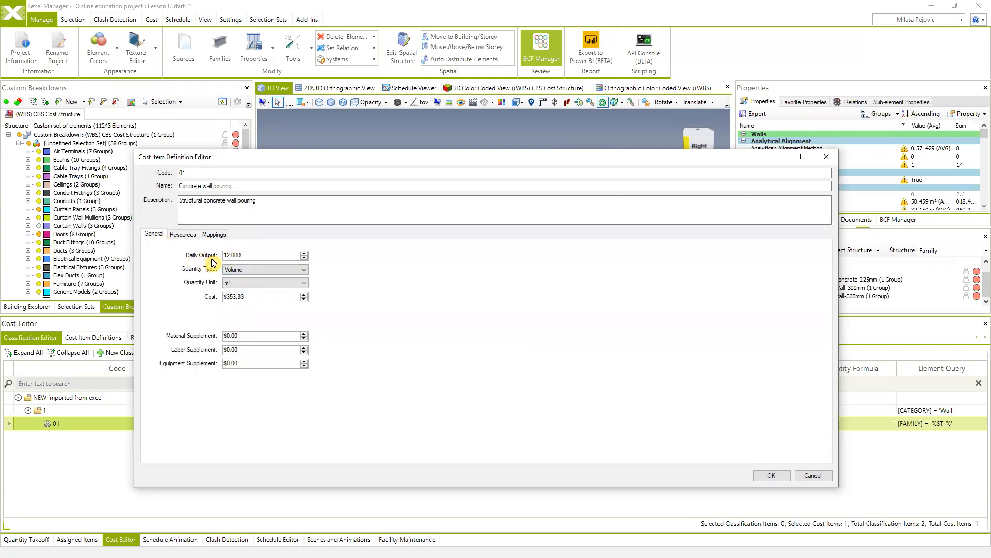
pyautogui.click(183, 234)
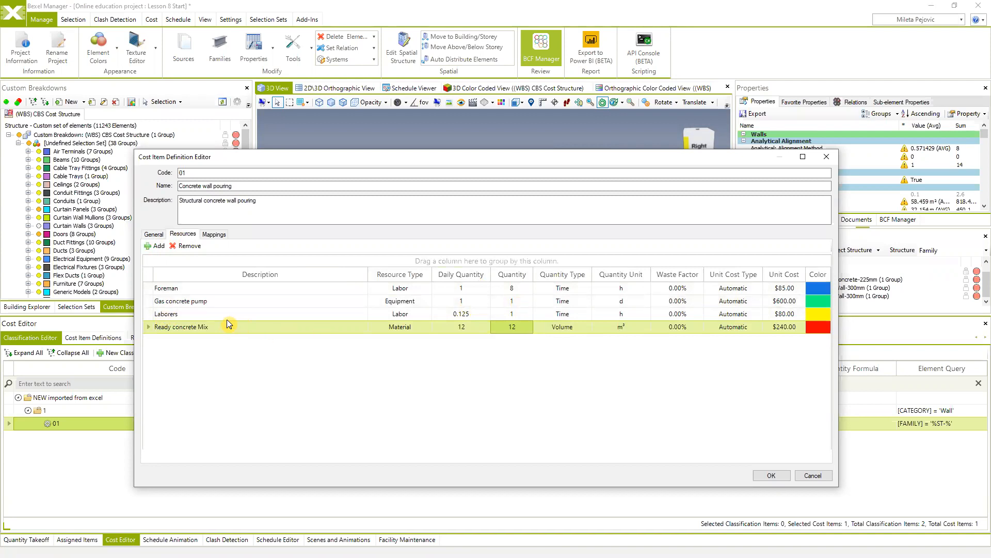
# Set the quantity of the Laborers resource to 16 hours and check the cost item's recalculated cost
pyautogui.click(516, 312)
pyautogui.click(491, 310)
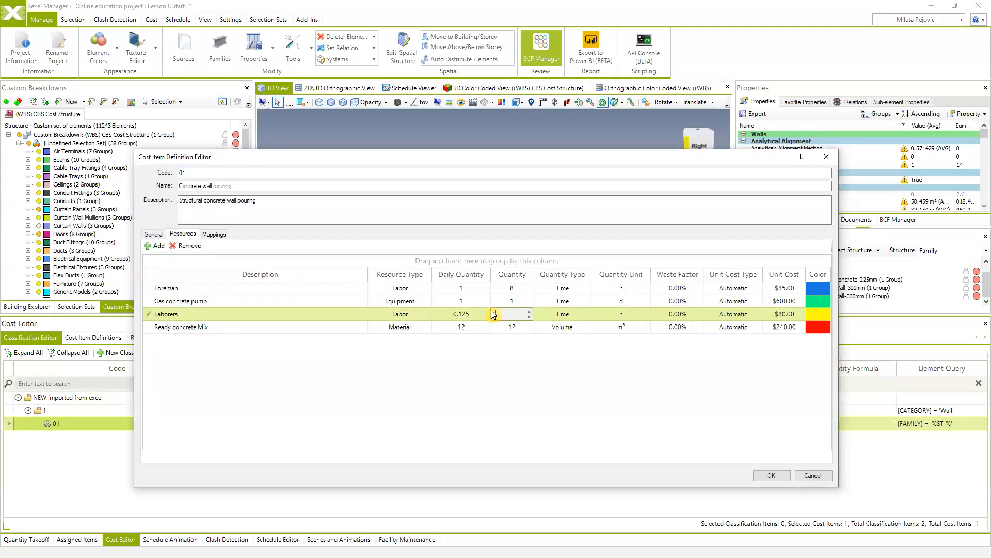
pyautogui.write('16')
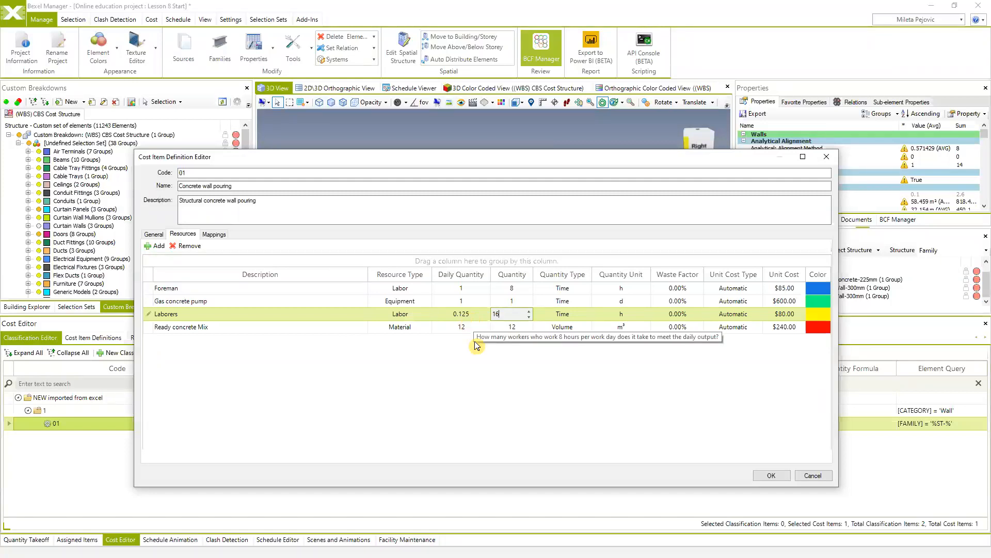
pyautogui.click(480, 356)
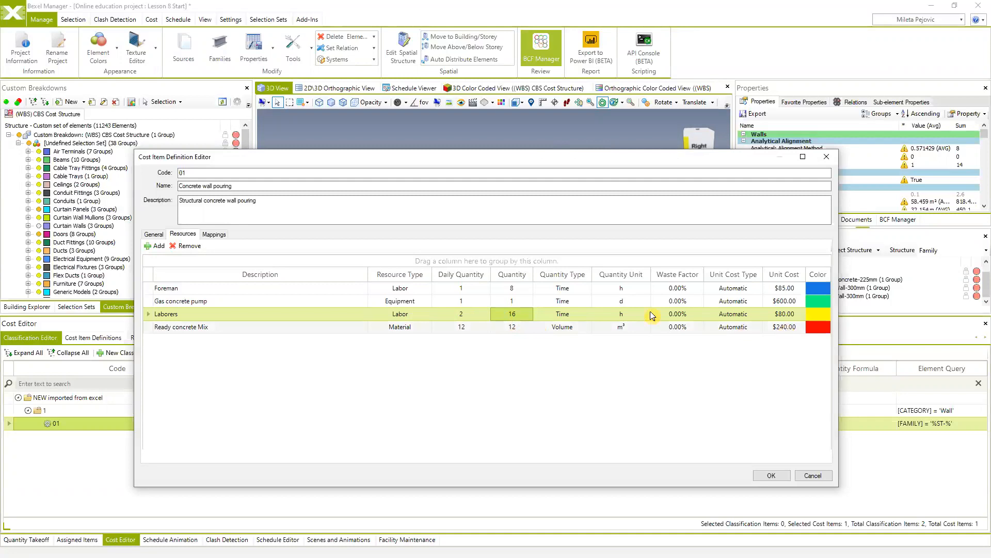
pyautogui.click(153, 234)
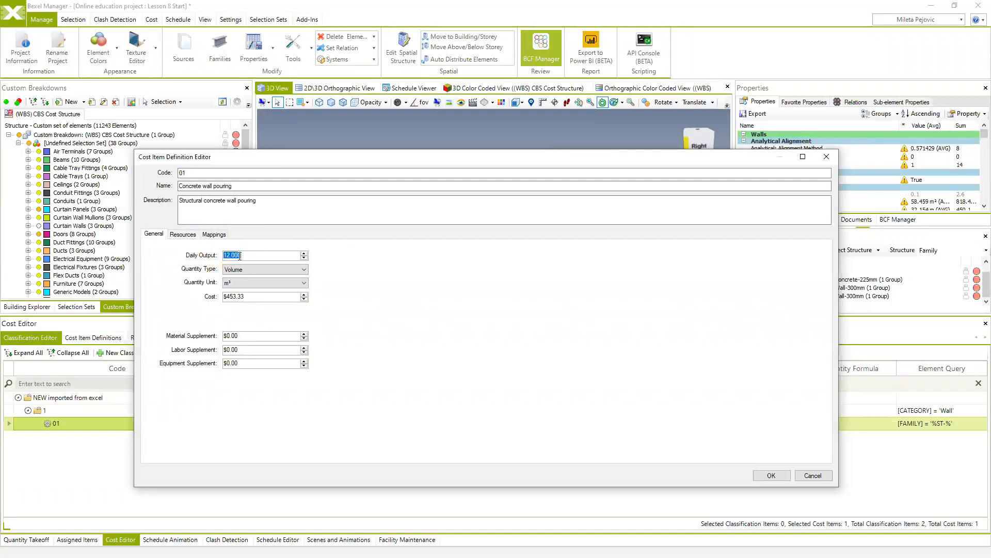
pyautogui.moveTo(215, 257); pyautogui.dragTo(217, 257)
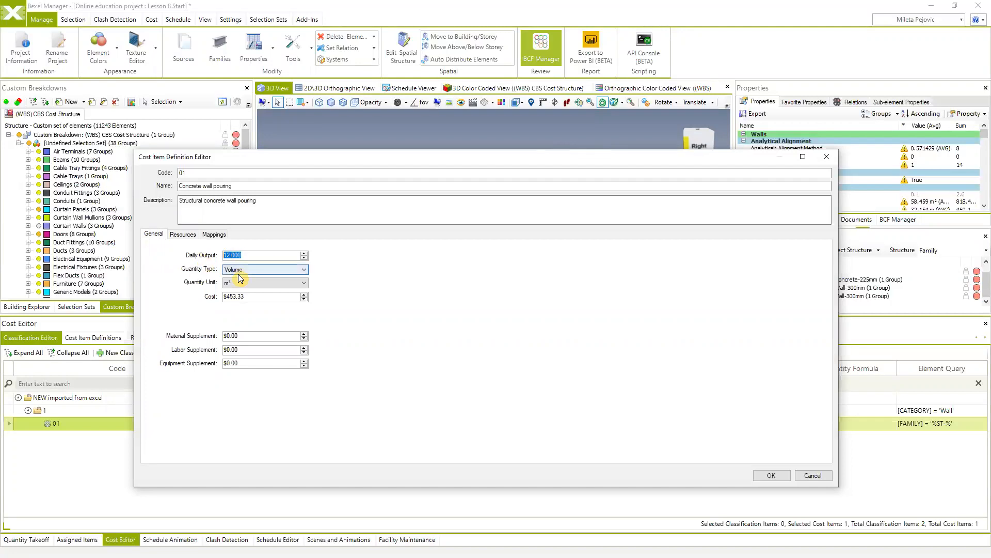
pyautogui.click(223, 298)
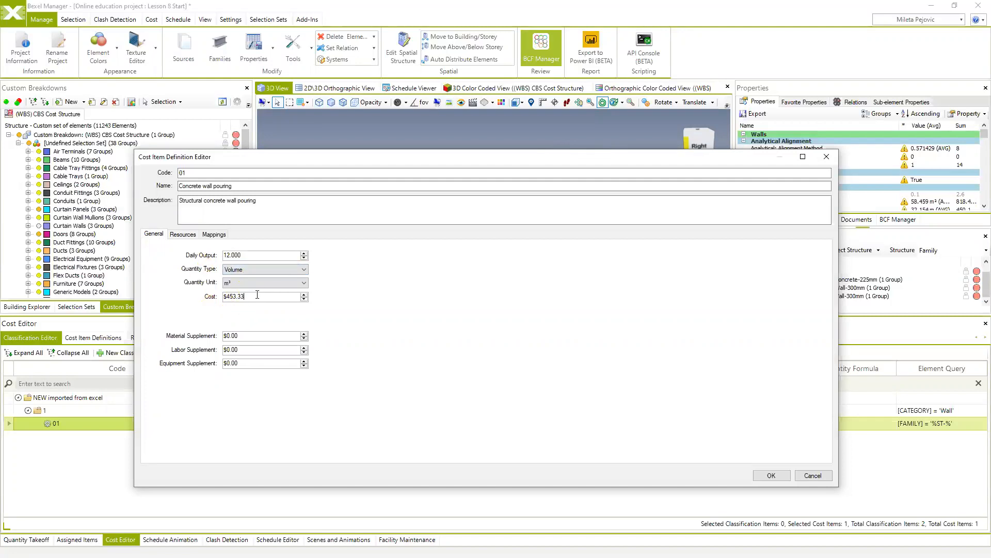
# Set the waste factor of the Ready concrete Mix resource to 5% and check the cost item's updated cost
pyautogui.click(182, 235)
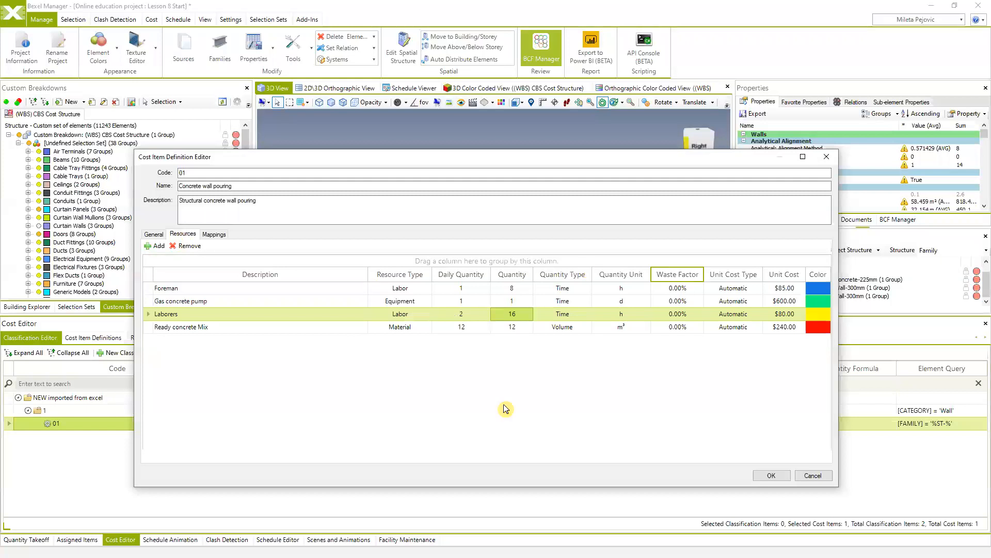
pyautogui.click(695, 329)
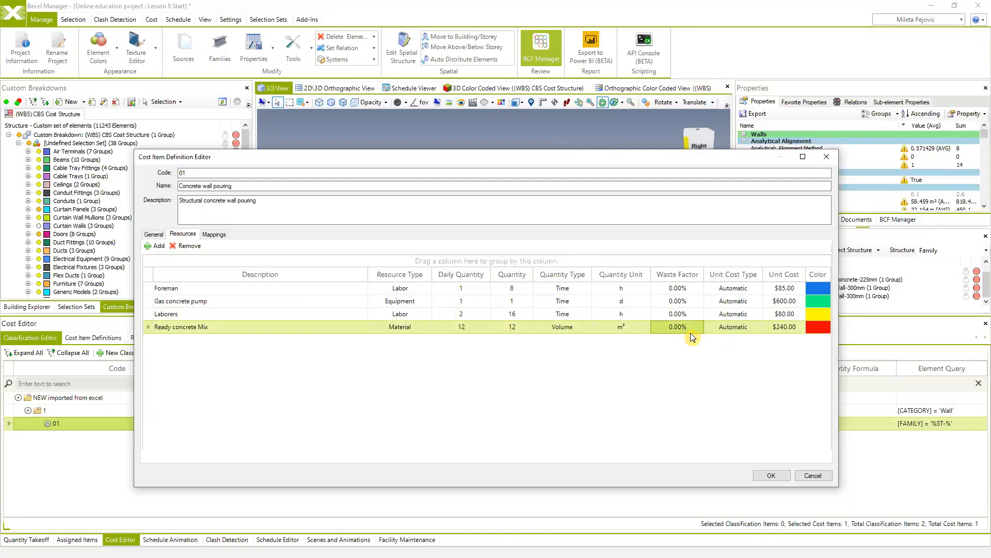
pyautogui.write('5')
pyautogui.press('Return')
pyautogui.click(154, 233)
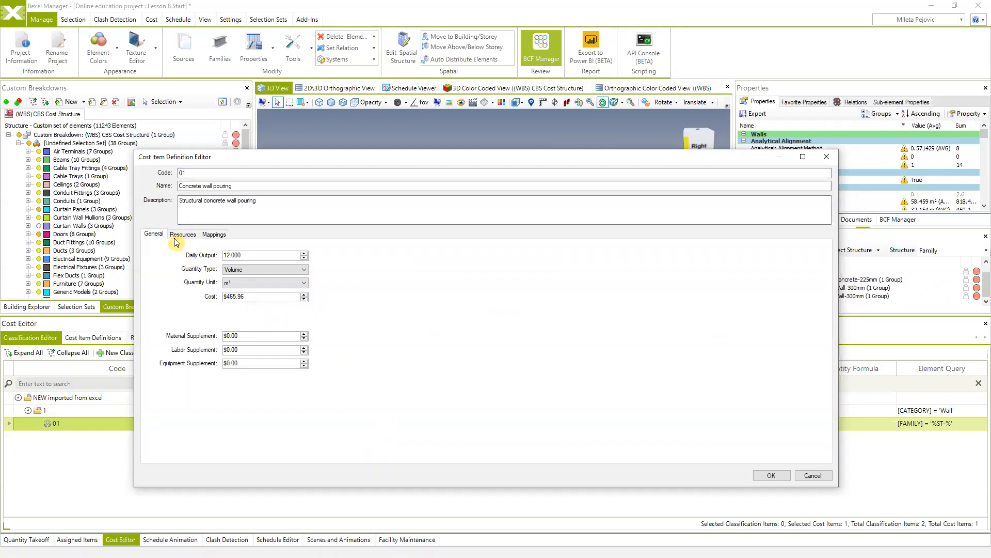
# Review the cost item's element query and quantity formula mappings, and return to its general settings
pyautogui.click(213, 235)
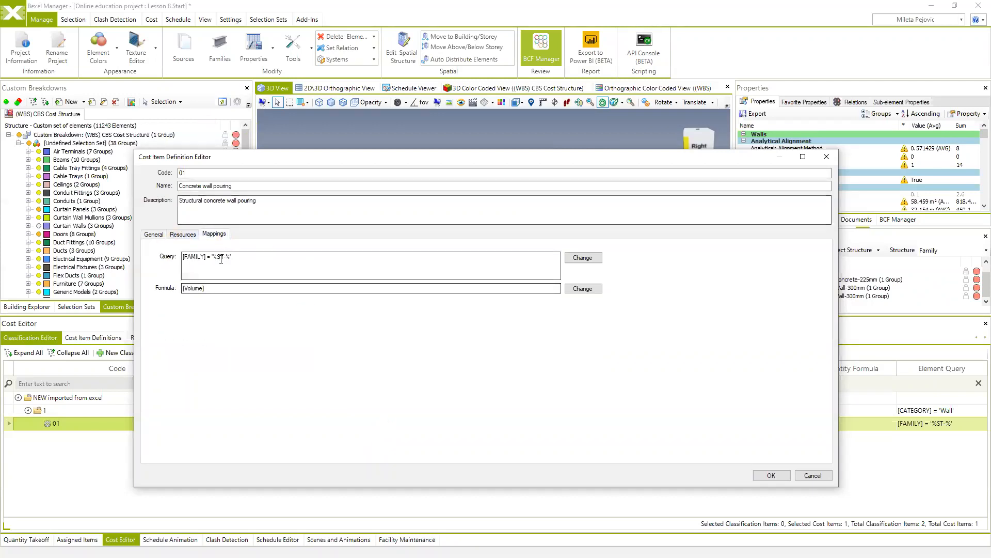
pyautogui.click(183, 235)
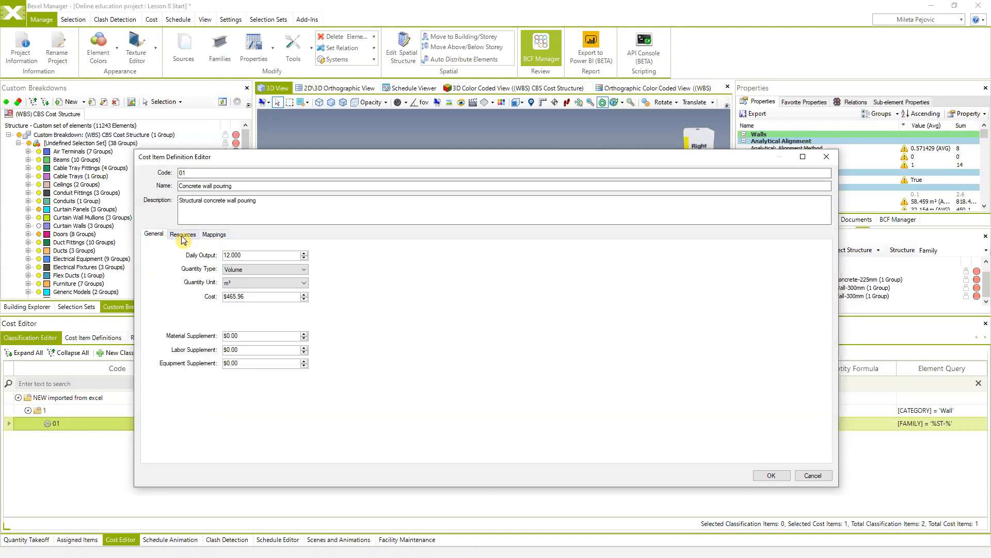
pyautogui.click(153, 234)
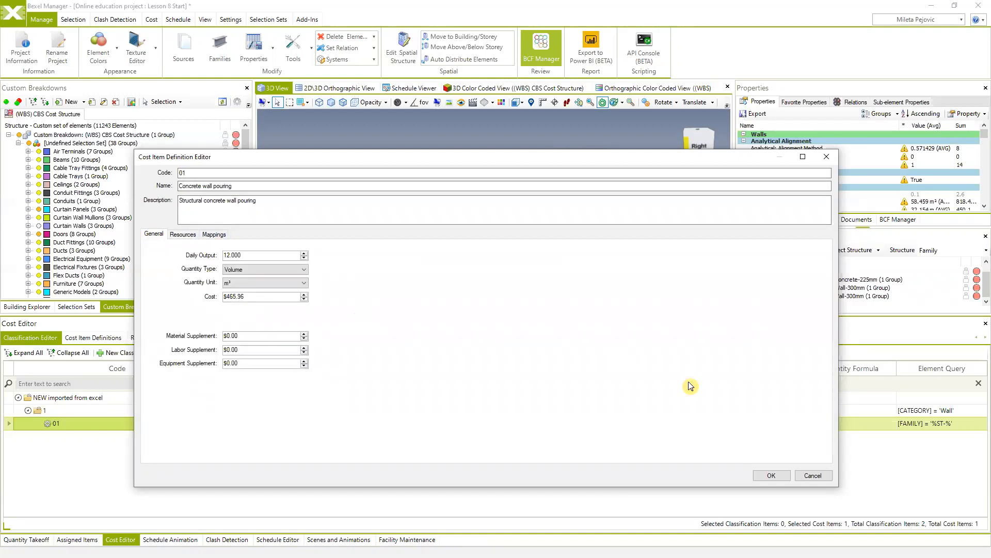
# Save the Concrete wall pouring definition and apply the changes to all cost items derived from it
pyautogui.click(764, 476)
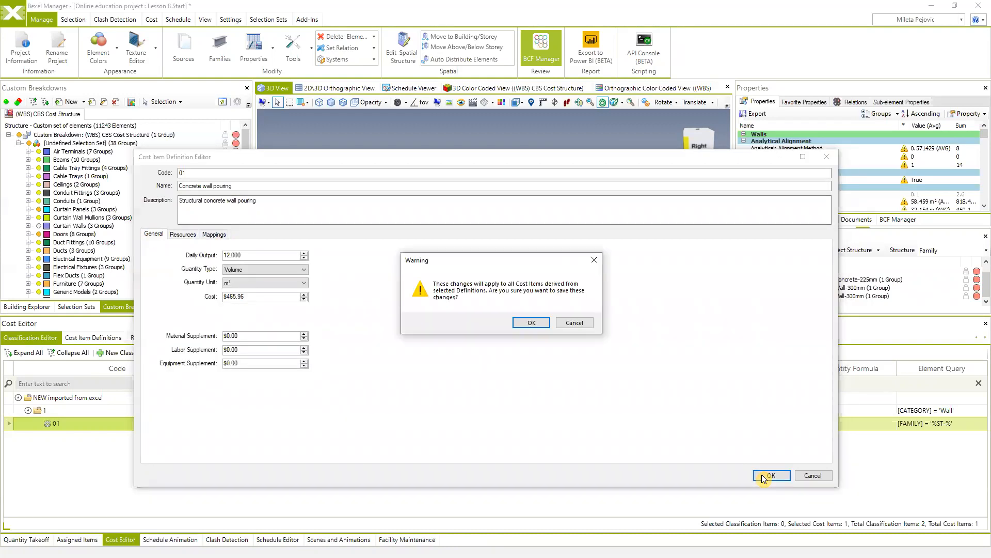
pyautogui.click(532, 323)
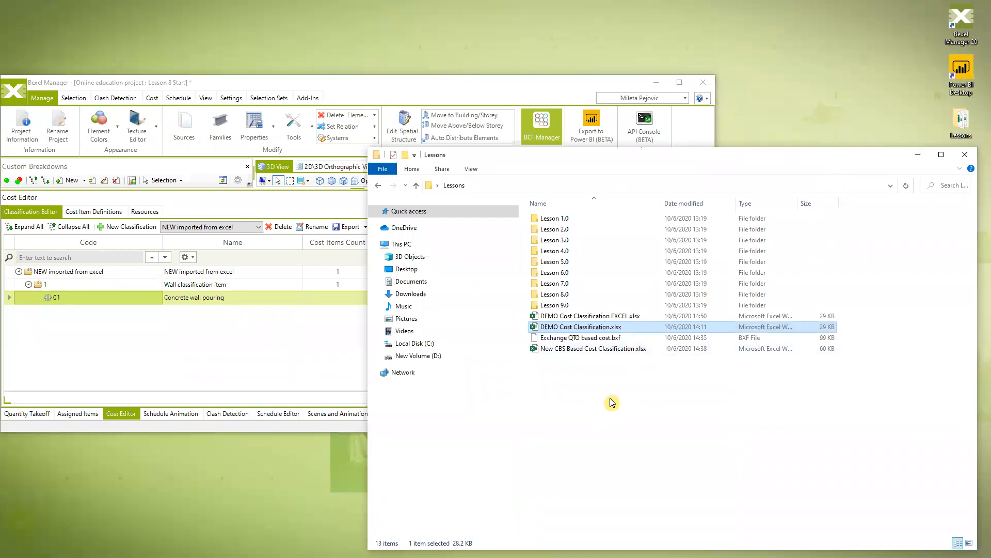
# Examine the Classification and Resources sheets of DEMO Cost Classification EXCEL.xlsx in Excel, close the workbook and return to Bexel Manager
pyautogui.doubleClick(597, 316)
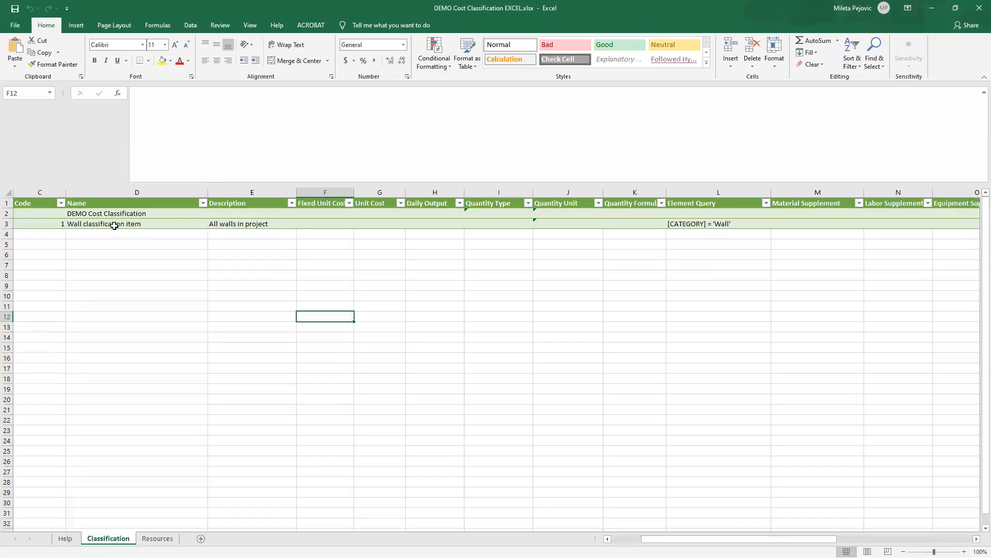
pyautogui.click(133, 227)
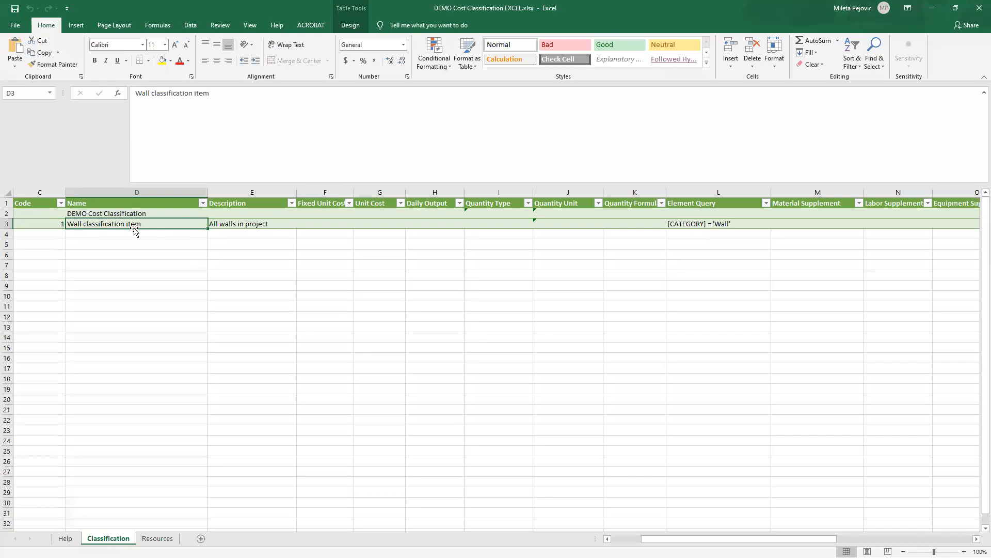
pyautogui.moveTo(700, 540)
pyautogui.mouseDown()
pyautogui.moveTo(744, 540)
pyautogui.moveTo(685, 540)
pyautogui.mouseUp()
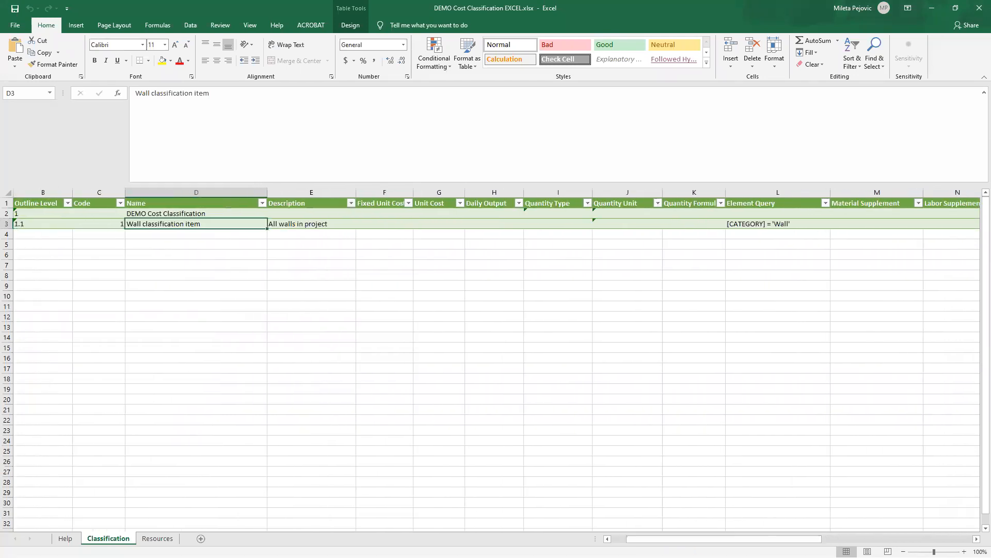
pyautogui.click(175, 540)
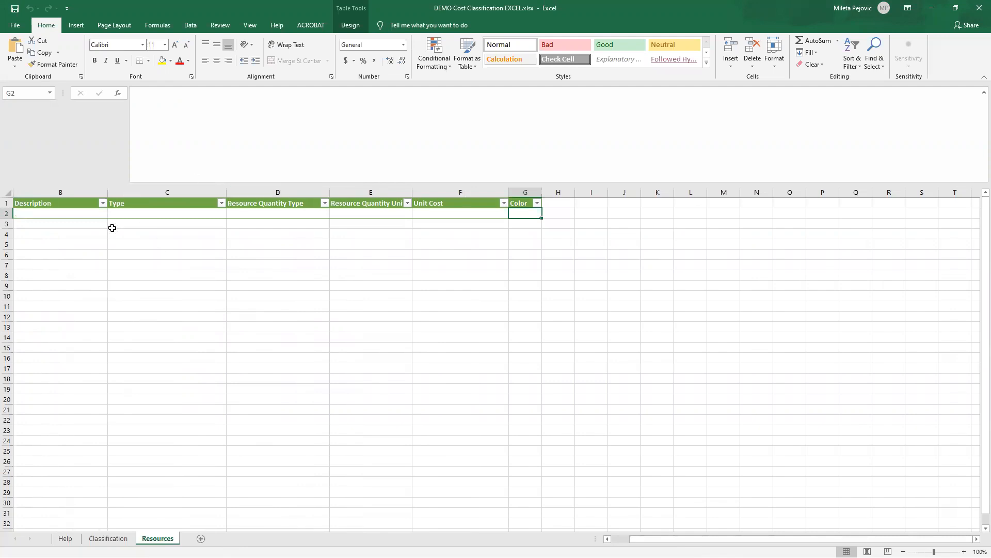
pyautogui.click(64, 213)
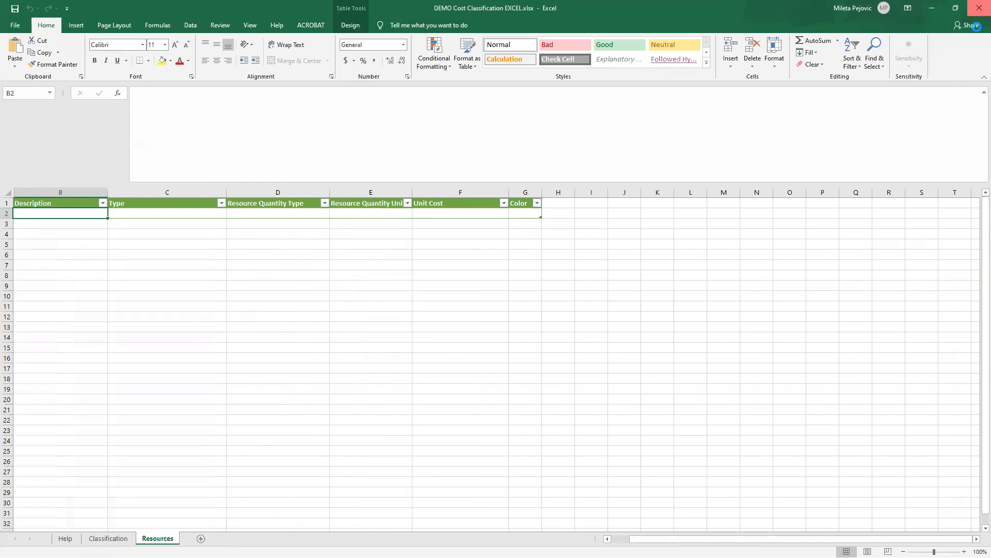
pyautogui.click(979, 12)
pyautogui.click(679, 83)
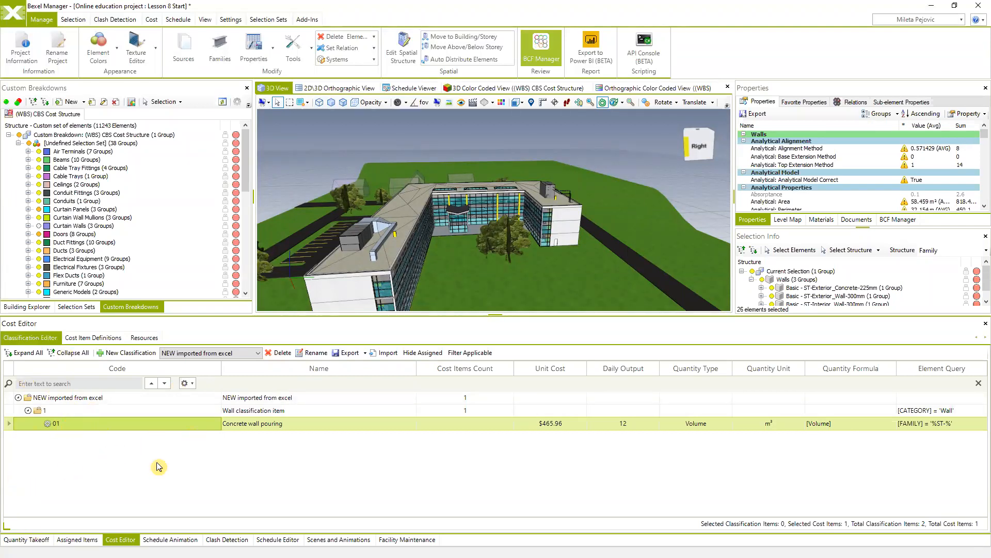
# Export the cost classification to Excel, overwriting DEMO Cost Classification EXCEL.xlsx, and open the exported workbook
pyautogui.click(349, 353)
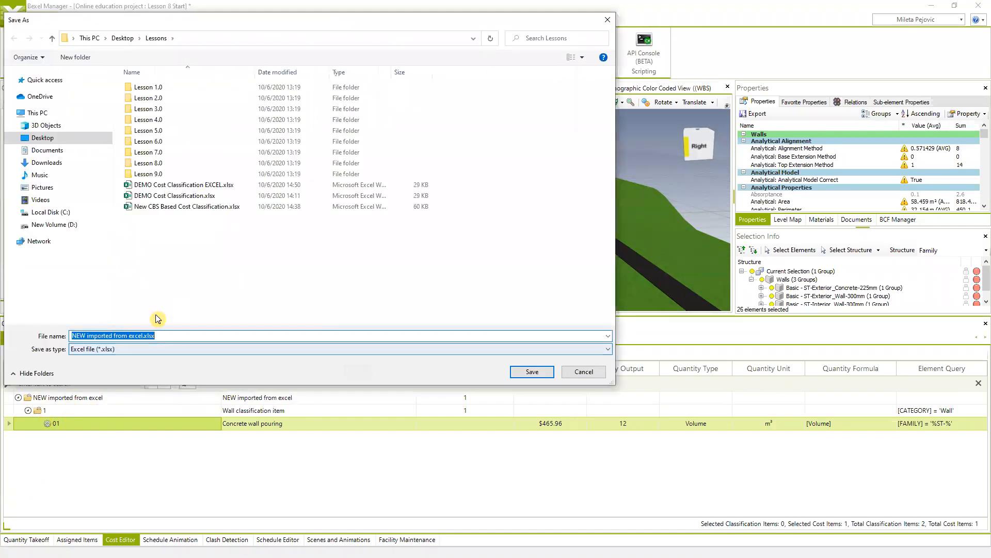
pyautogui.click(181, 185)
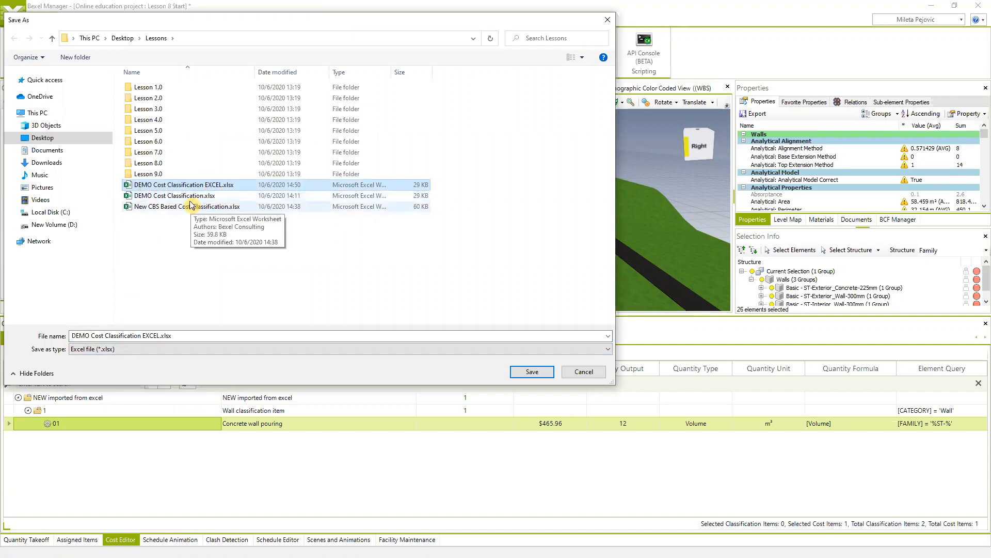
pyautogui.click(532, 372)
pyautogui.click(522, 285)
pyautogui.click(541, 329)
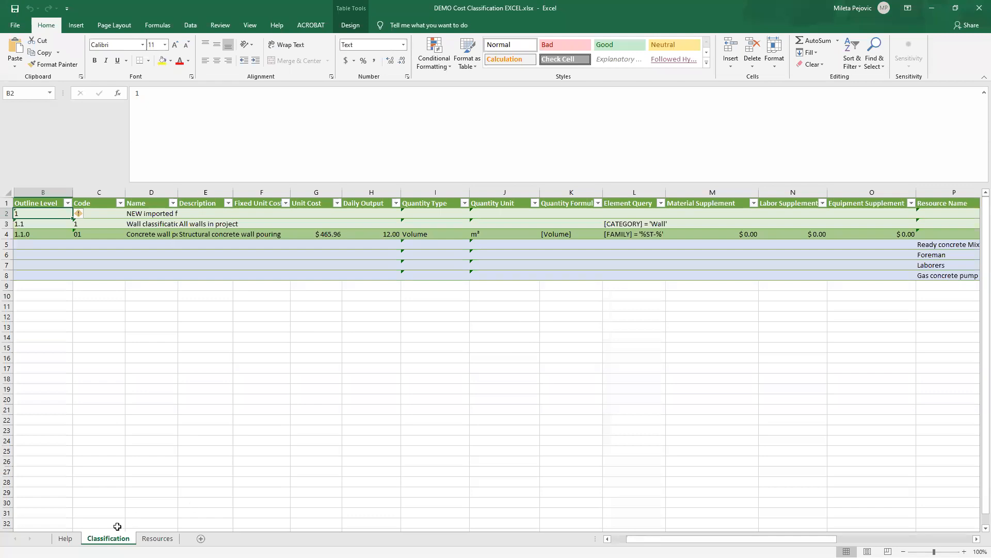
# Widen the Name and Description columns of the Classification sheet to fit their texts
pyautogui.moveTo(105, 214); pyautogui.dragTo(341, 194)
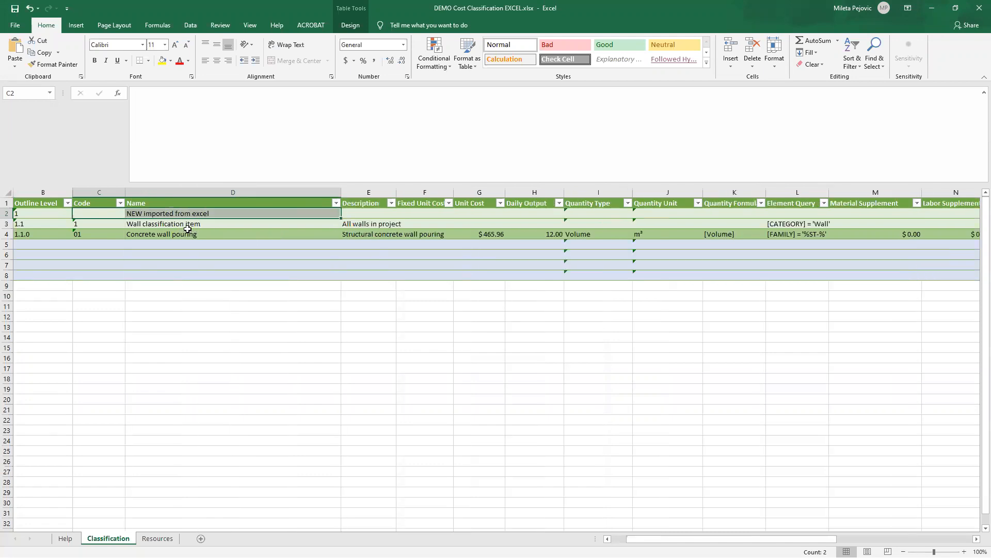
pyautogui.click(148, 233)
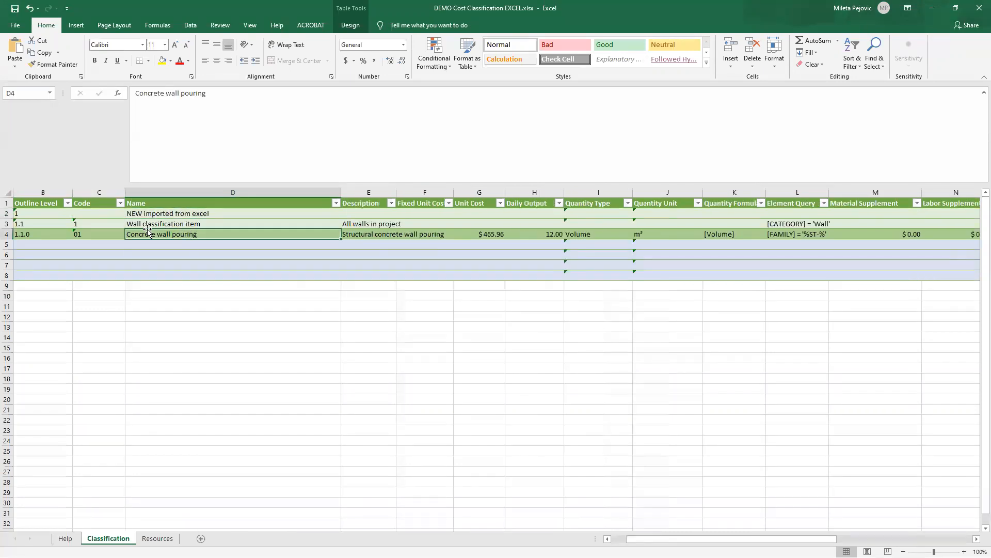
pyautogui.click(357, 225)
pyautogui.moveTo(395, 195); pyautogui.dragTo(434, 195)
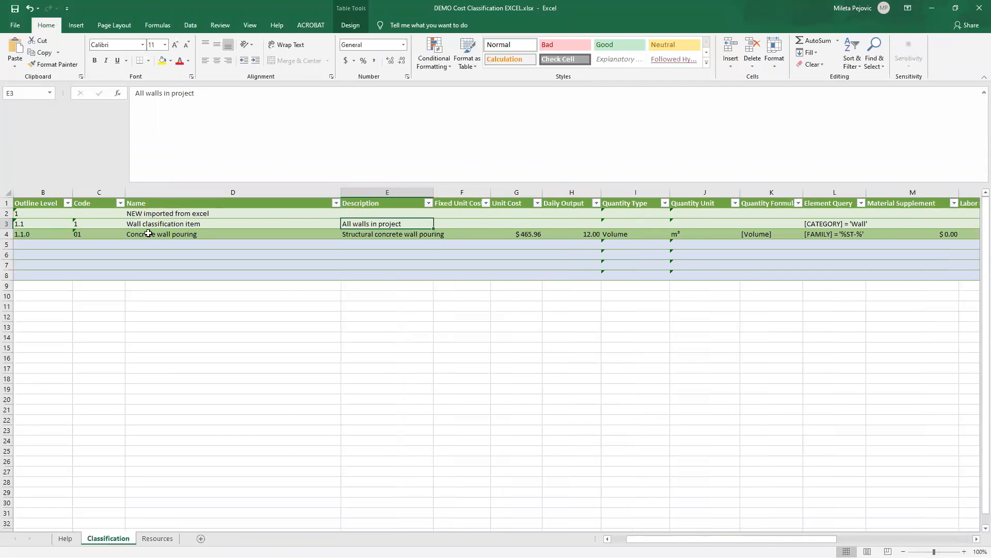
# Examine the outline level, code and remaining columns of the Concrete wall pouring row
pyautogui.moveTo(23, 235); pyautogui.dragTo(204, 235)
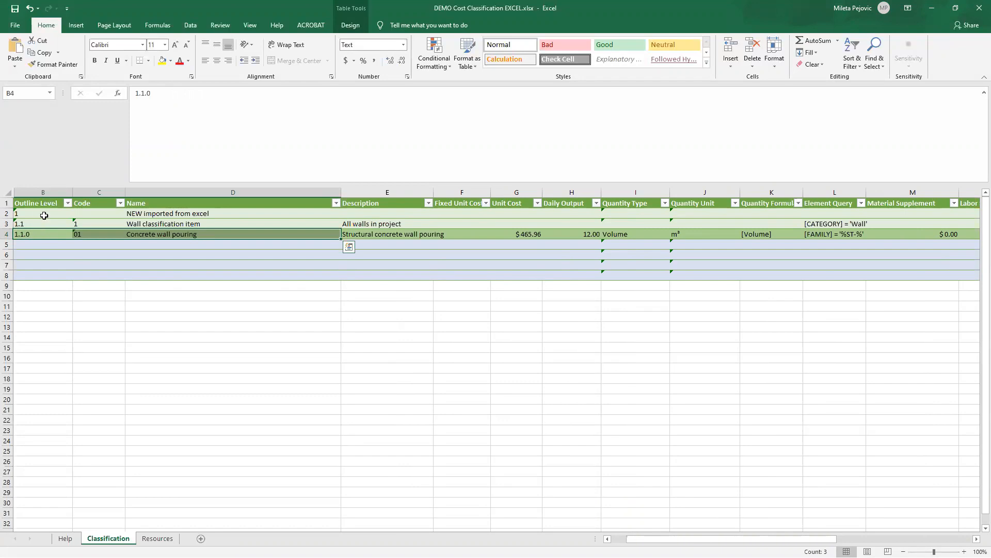
pyautogui.click(90, 234)
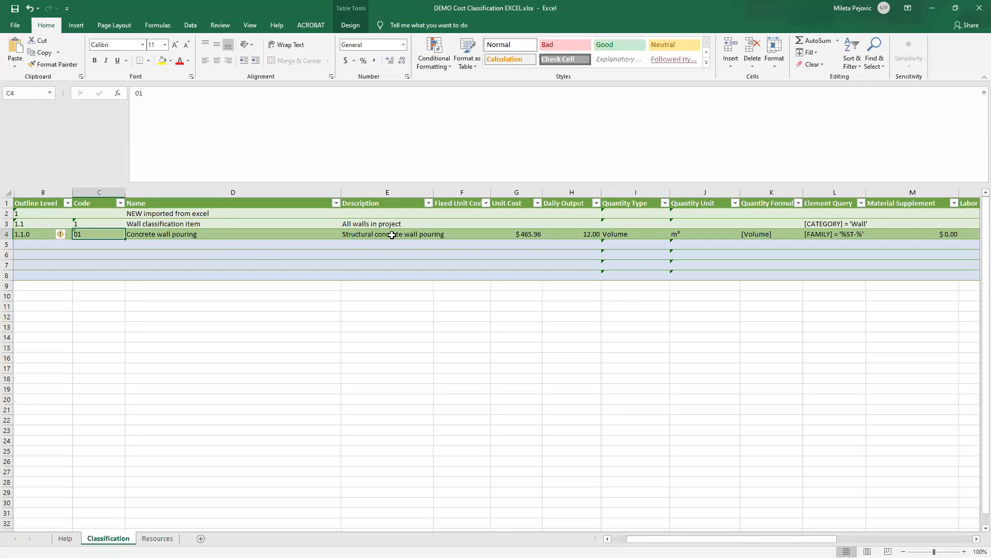
pyautogui.moveTo(656, 539); pyautogui.dragTo(715, 539)
# Add a resource described as "New" with type Labor in the first empty row of the Resources sheet
pyautogui.click(157, 538)
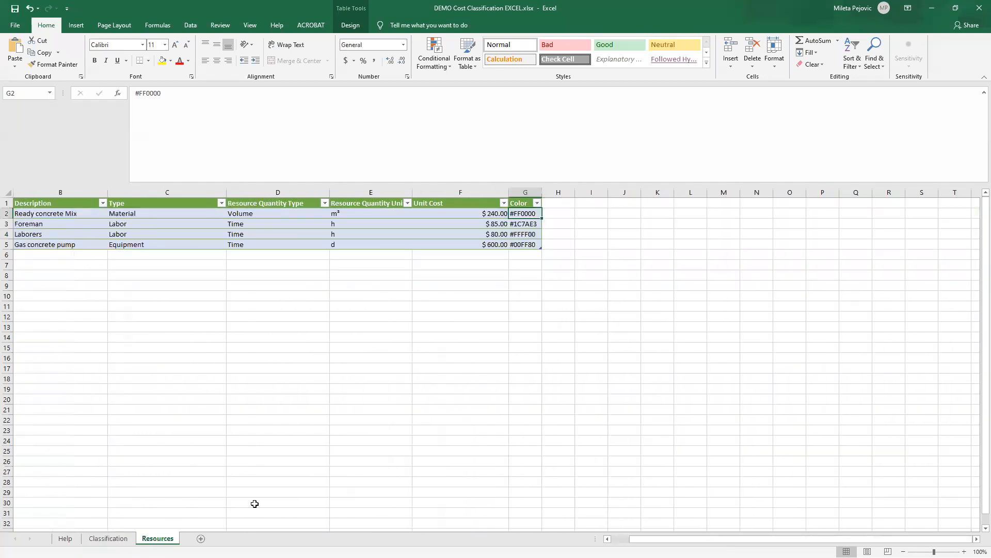
pyautogui.click(377, 329)
pyautogui.click(71, 253)
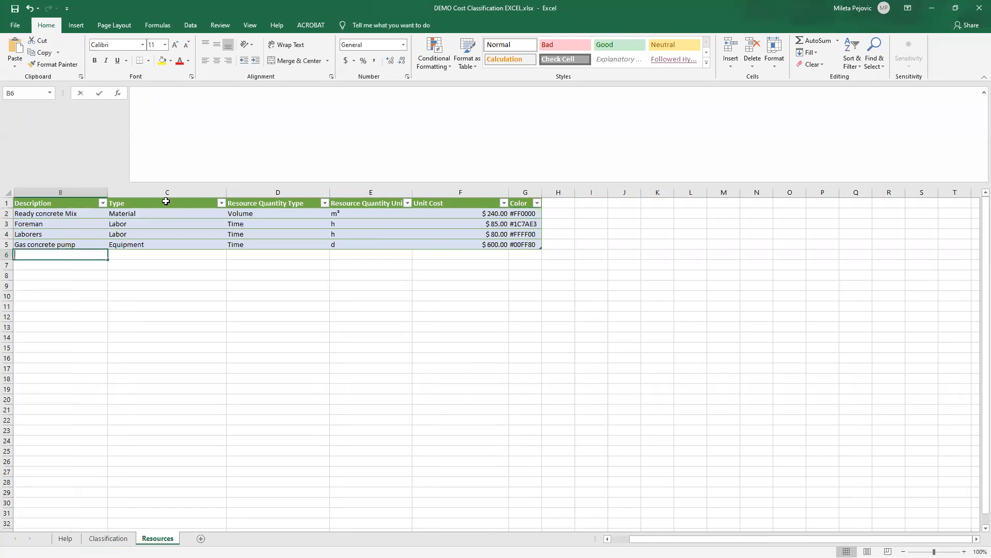
pyautogui.write('New')
pyautogui.click(188, 291)
pyautogui.click(221, 255)
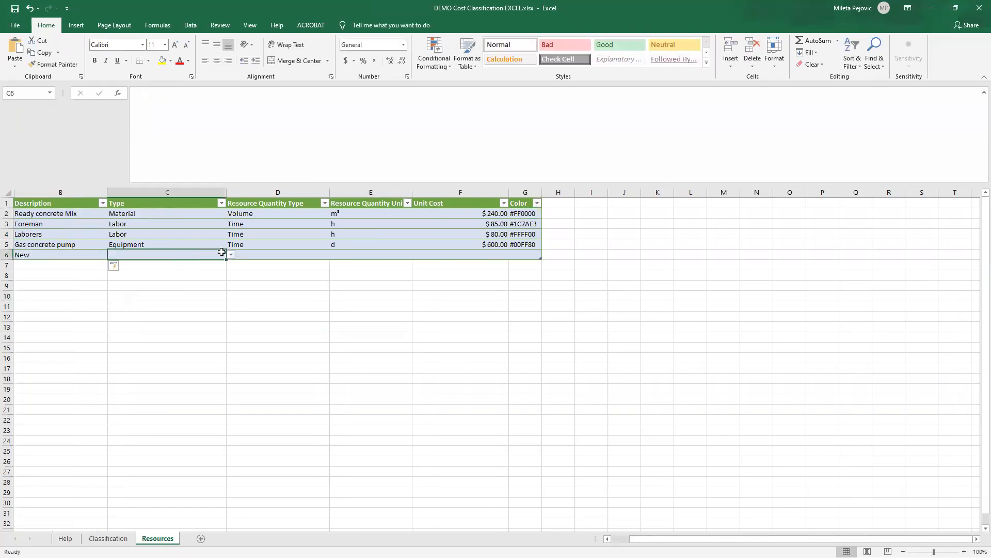
pyautogui.click(230, 255)
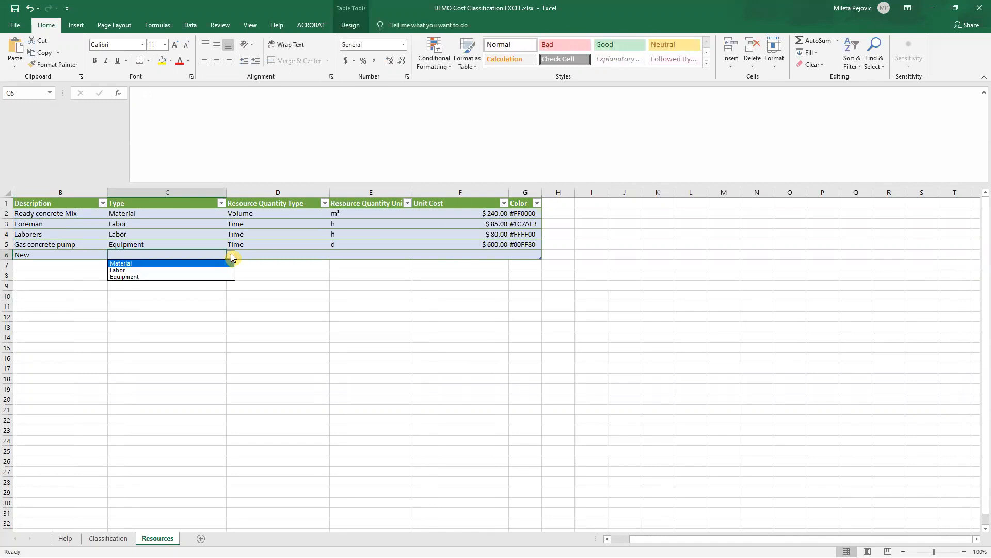
pyautogui.click(145, 271)
pyautogui.hotkey('ctrl', 'a')
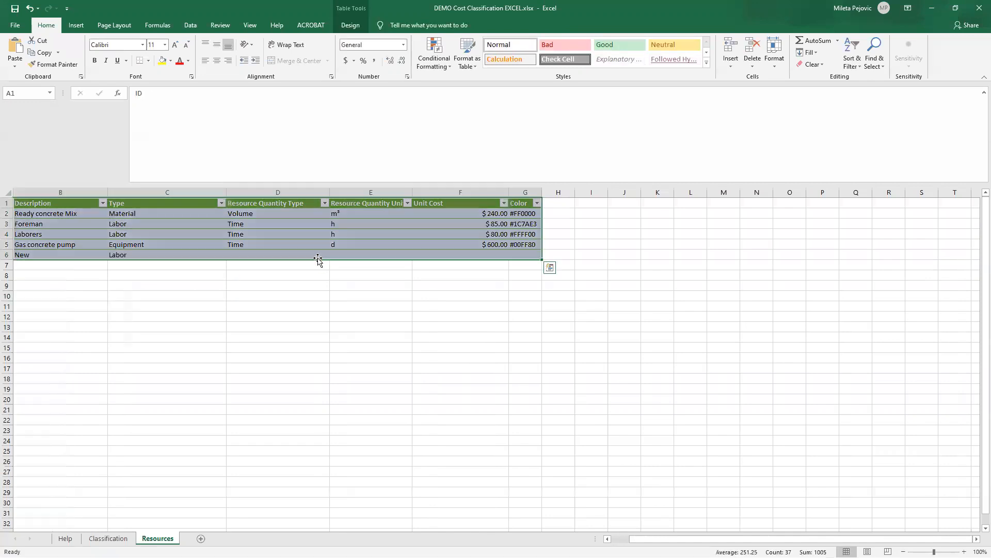
# Set the New resource's quantity type to Time and its quantity unit to h
pyautogui.click(324, 256)
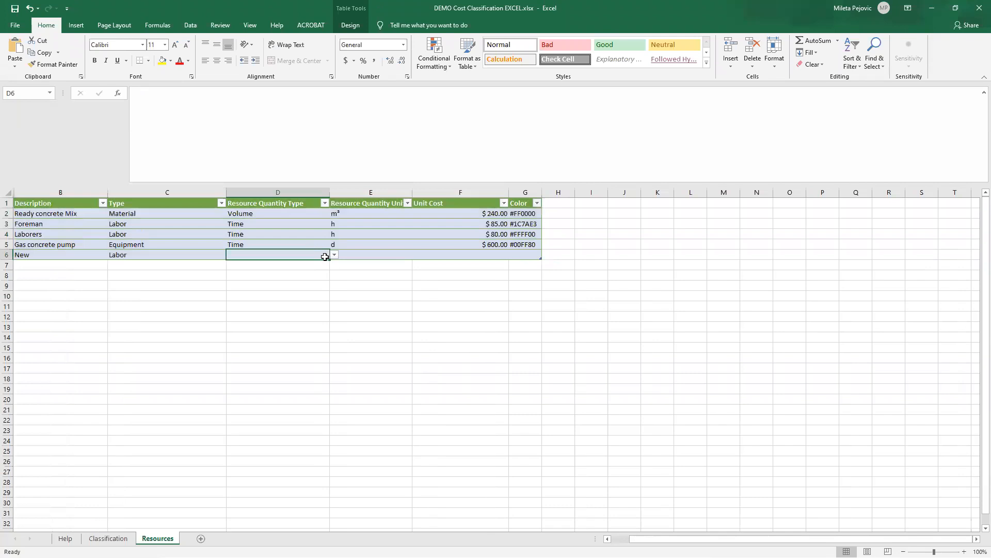
pyautogui.click(334, 256)
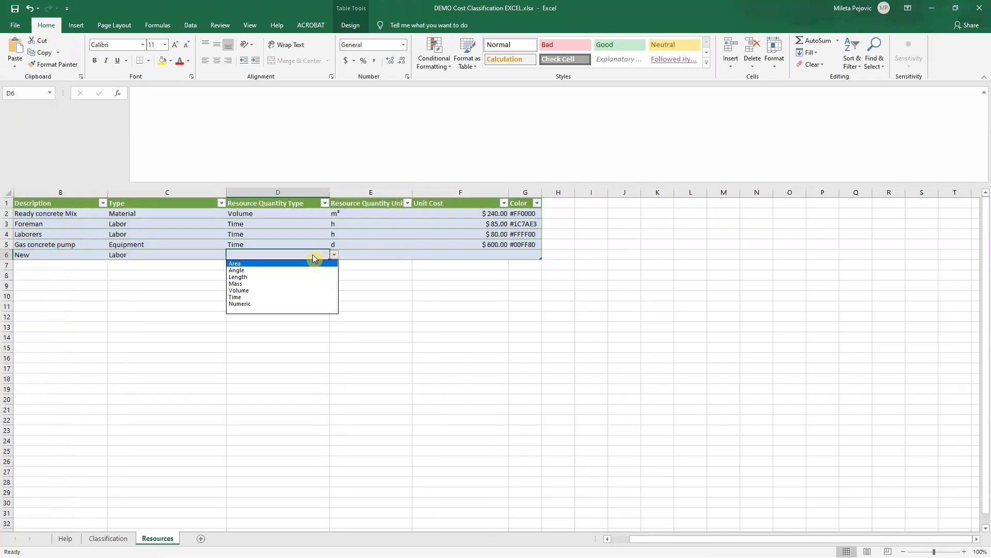
pyautogui.click(247, 297)
pyautogui.click(406, 258)
pyautogui.click(415, 255)
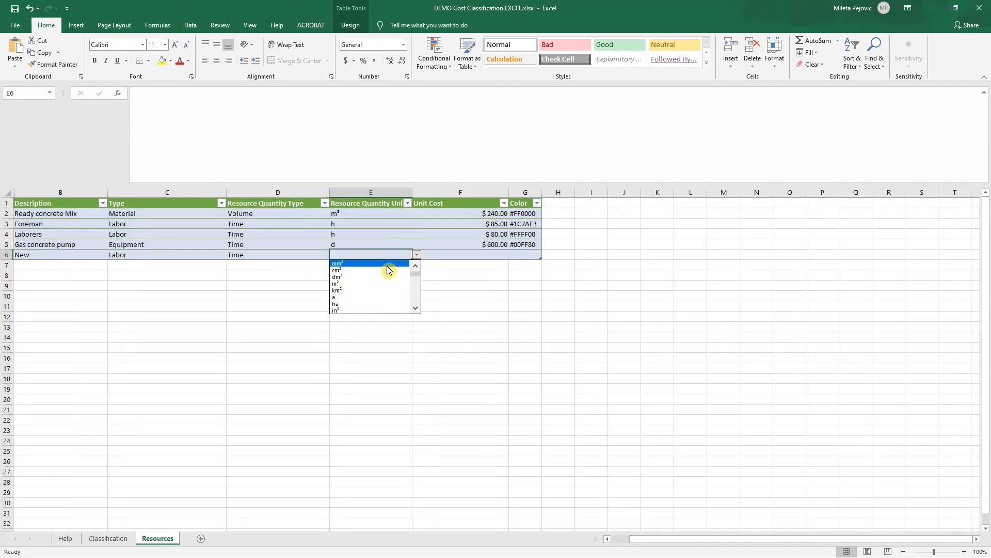
pyautogui.click(361, 256)
pyautogui.write('h')
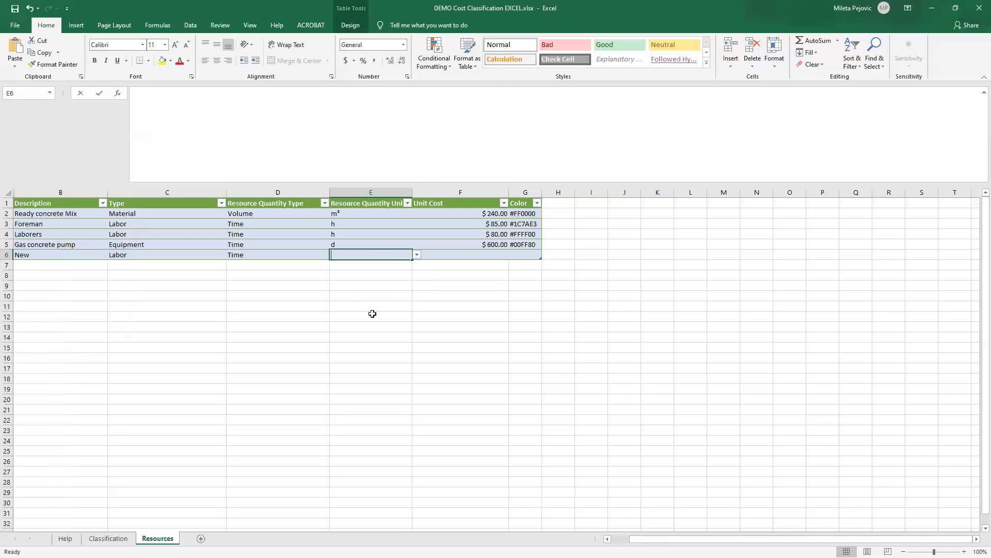
pyautogui.click(371, 315)
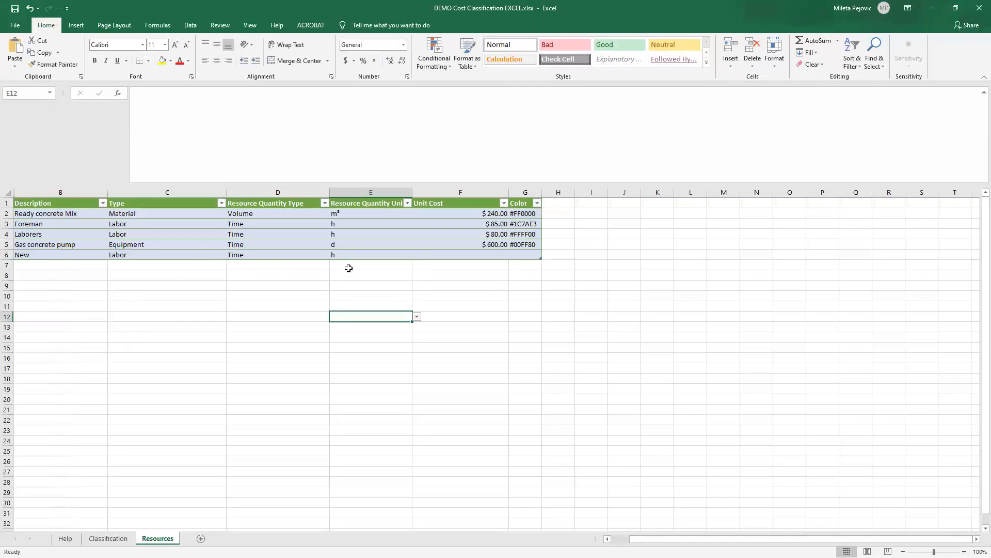
# Enter a unit cost of 120 for the New resource
pyautogui.click(494, 255)
pyautogui.write('120')
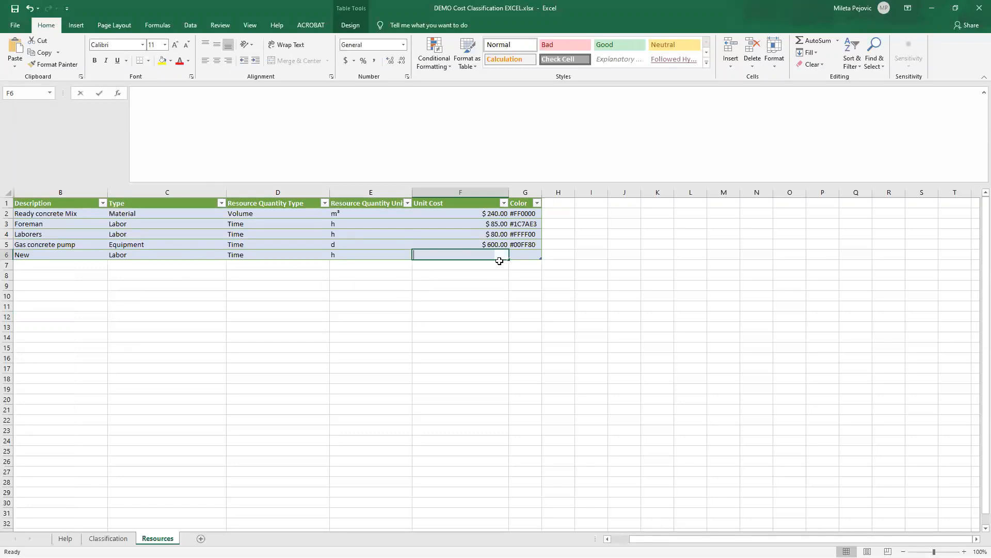
pyautogui.click(511, 316)
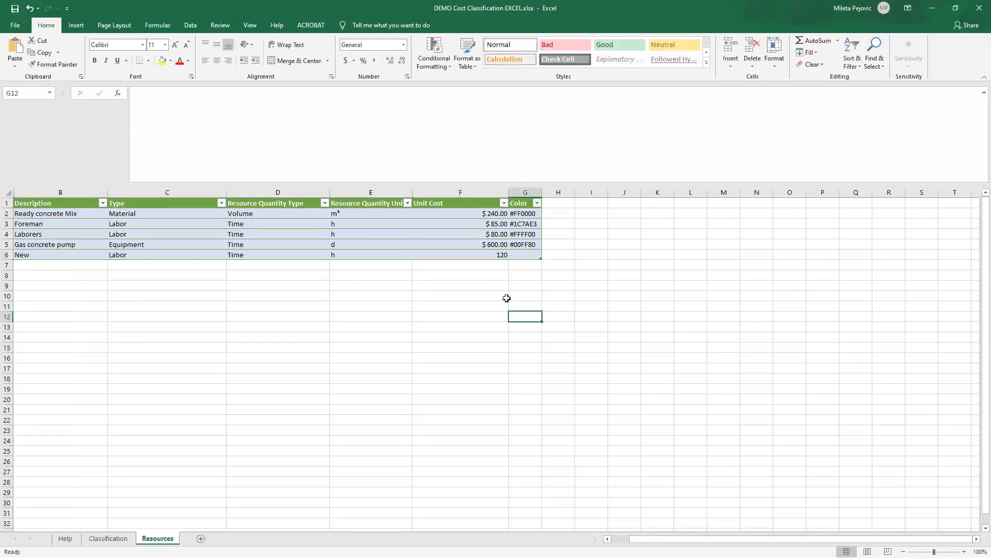
pyautogui.click(498, 257)
# Copy the Laborers resource's color code #FFFF00 into the New resource's Color cell
pyautogui.click(520, 255)
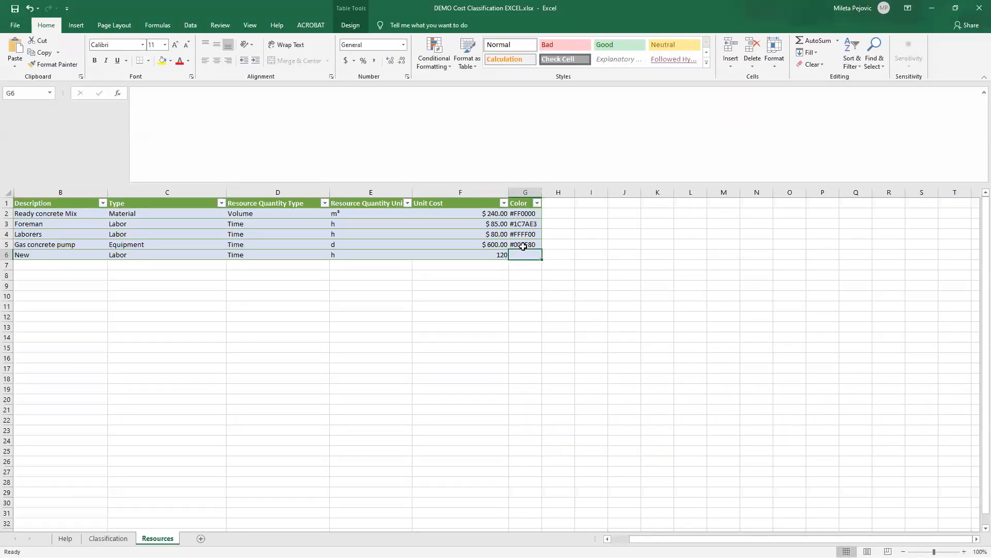
pyautogui.click(533, 243)
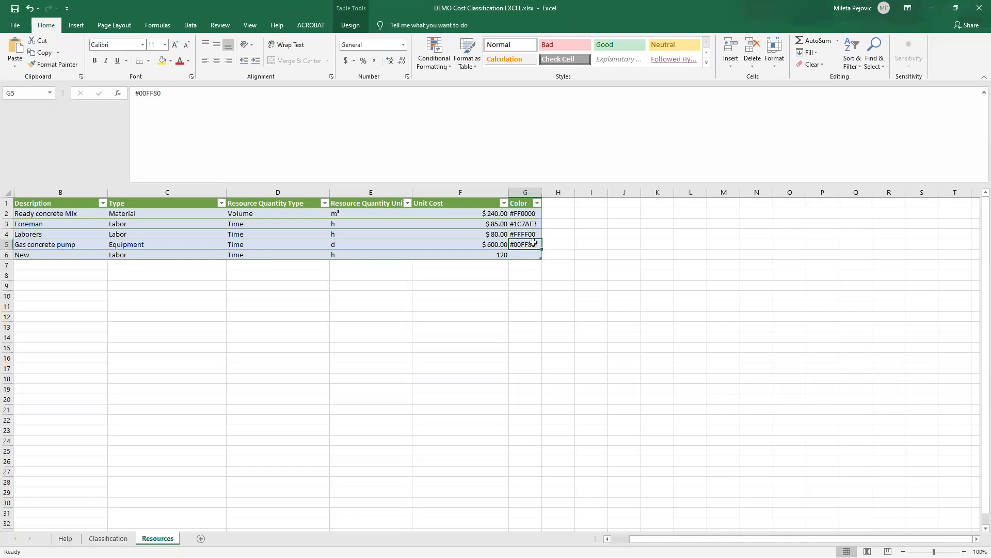
pyautogui.click(531, 234)
pyautogui.hotkey('ctrl', 'c')
pyautogui.click(527, 255)
pyautogui.hotkey('ctrl', 'v')
pyautogui.click(527, 294)
# Examine the Classification sheet's assigned resources, the next free row, and the cost item's values, quantity formula and element query
pyautogui.click(115, 538)
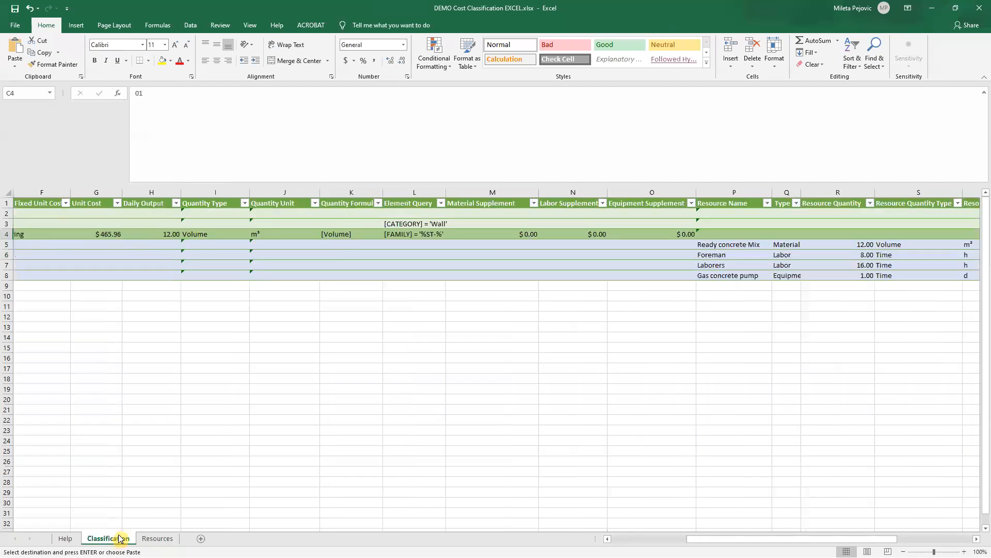
pyautogui.moveTo(778, 541); pyautogui.dragTo(809, 543)
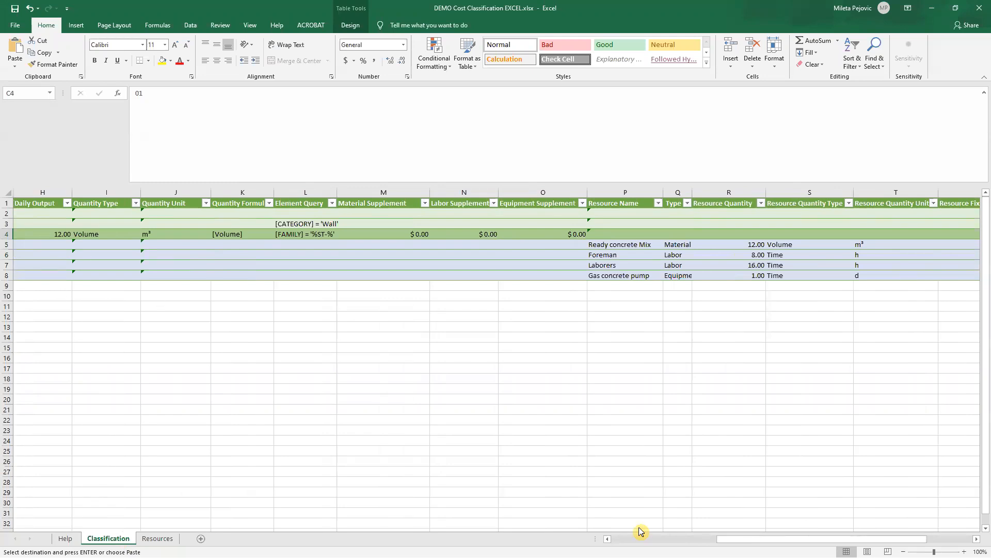
pyautogui.moveTo(743, 539); pyautogui.dragTo(654, 543)
pyautogui.click(97, 284)
pyautogui.click(40, 288)
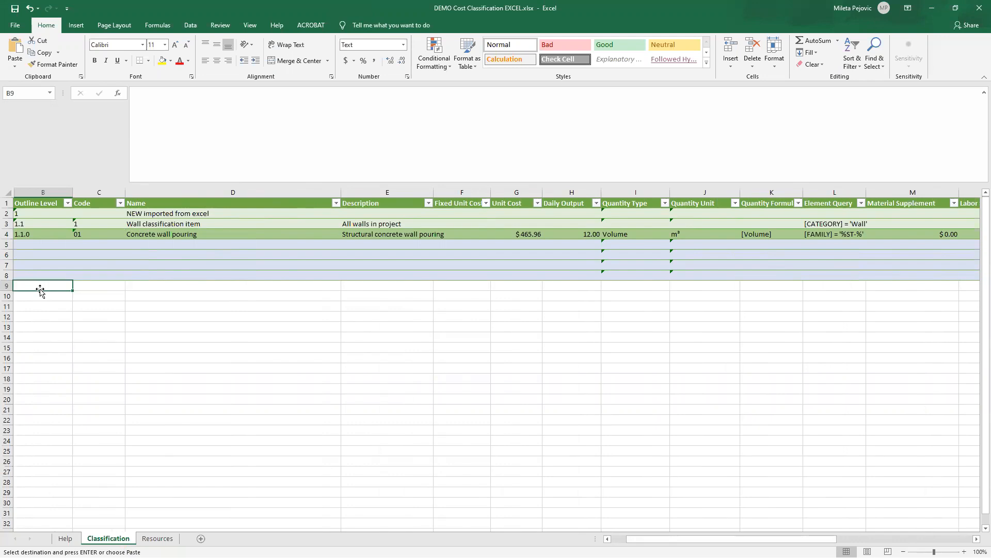
pyautogui.moveTo(809, 538); pyautogui.dragTo(875, 538)
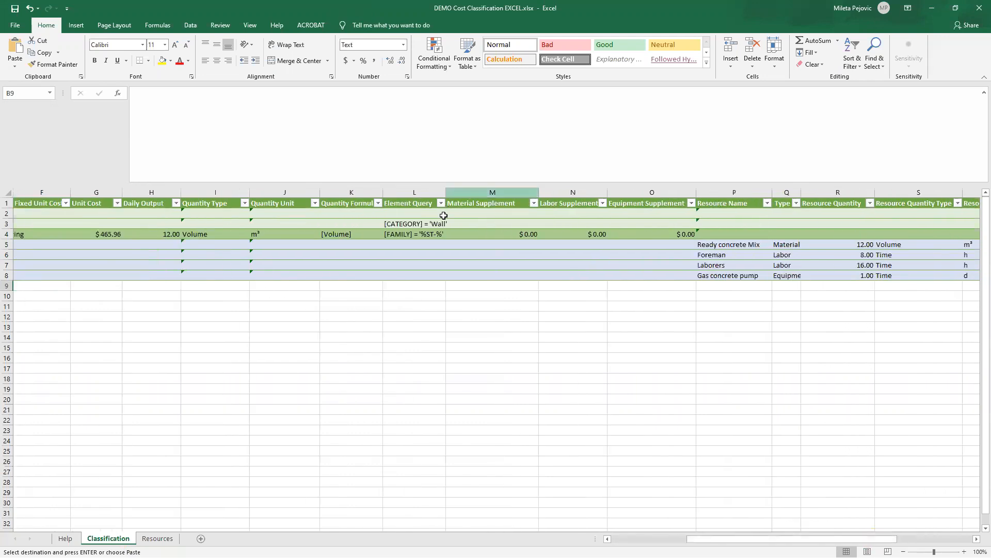
pyautogui.moveTo(100, 235); pyautogui.dragTo(390, 265)
pyautogui.click(398, 234)
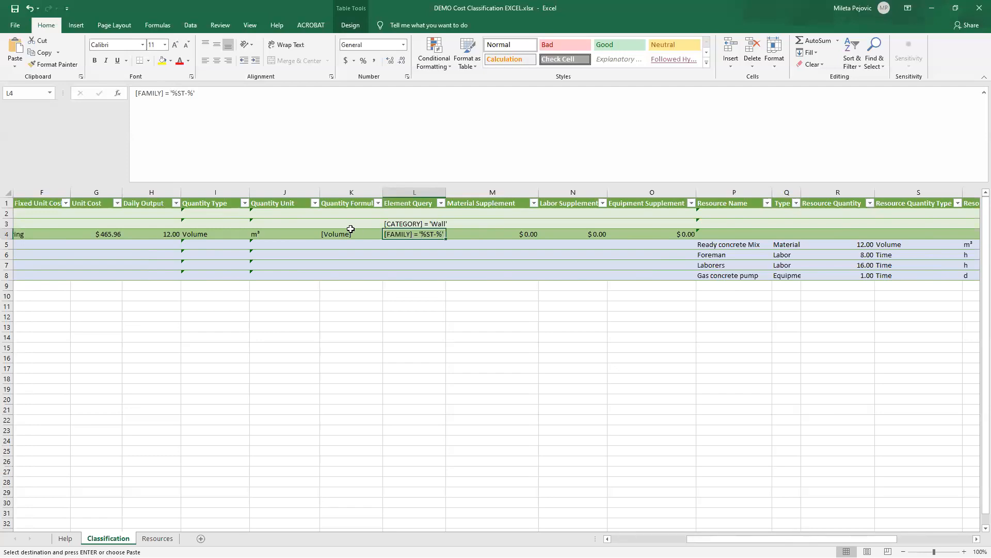
# Examine the cost item's quantity formula, quantity type, unit and daily output, and the resource rows assigned below it
pyautogui.click(348, 236)
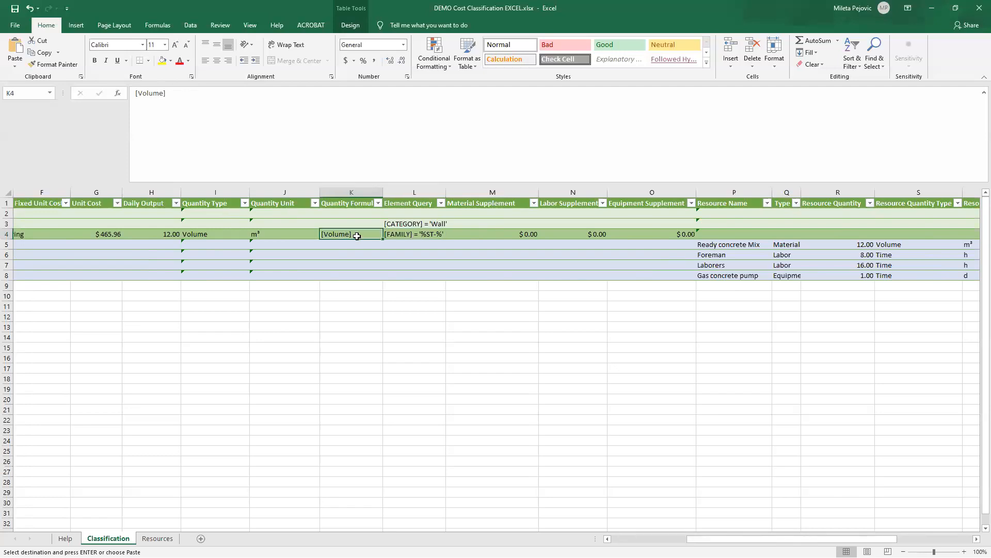
pyautogui.click(204, 235)
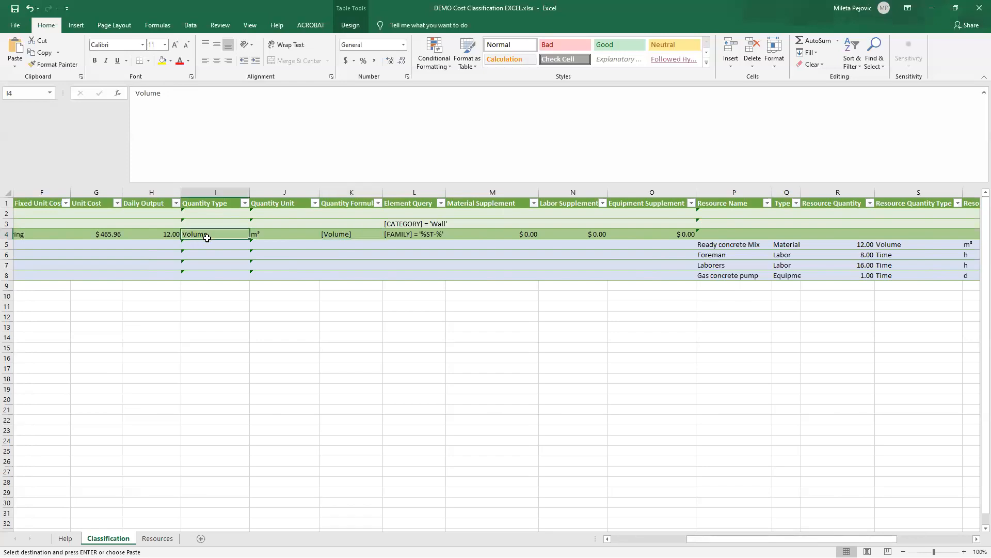
pyautogui.click(284, 231)
pyautogui.hotkey('ctrl', 'v')
pyautogui.click(156, 233)
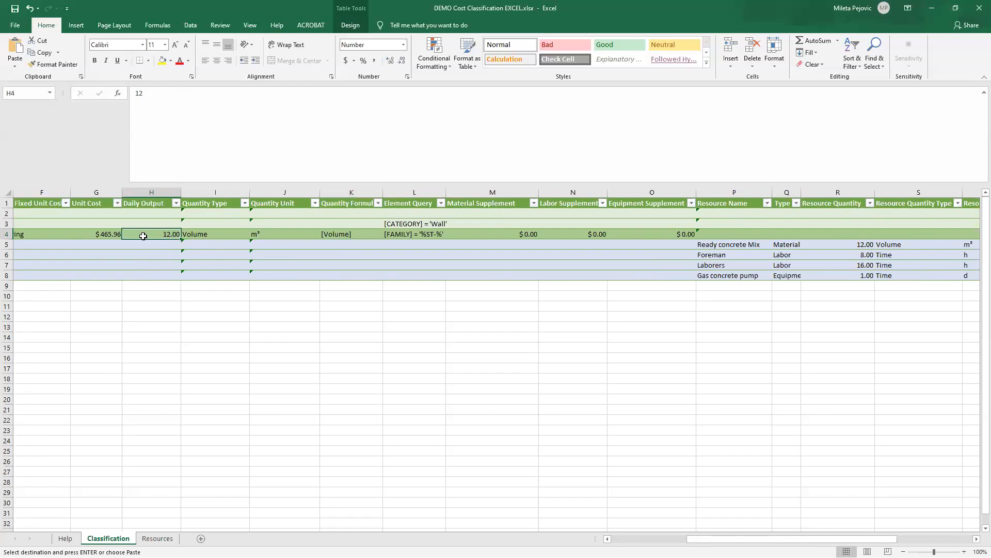
pyautogui.moveTo(731, 243); pyautogui.dragTo(932, 277)
pyautogui.click(759, 336)
# Assign the New resource in the first free Resource Name cell below Gas concrete pump on the Classification sheet
pyautogui.click(747, 285)
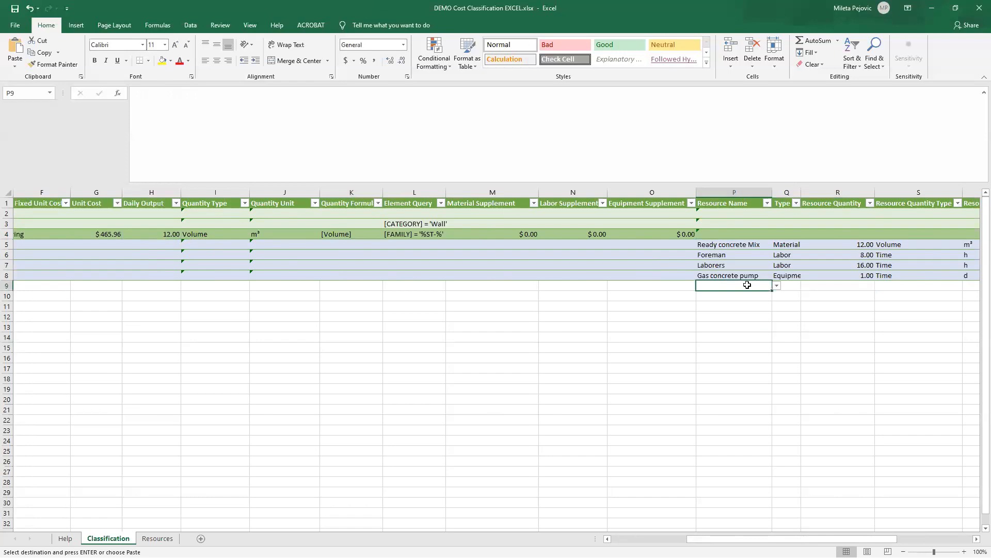
pyautogui.click(777, 286)
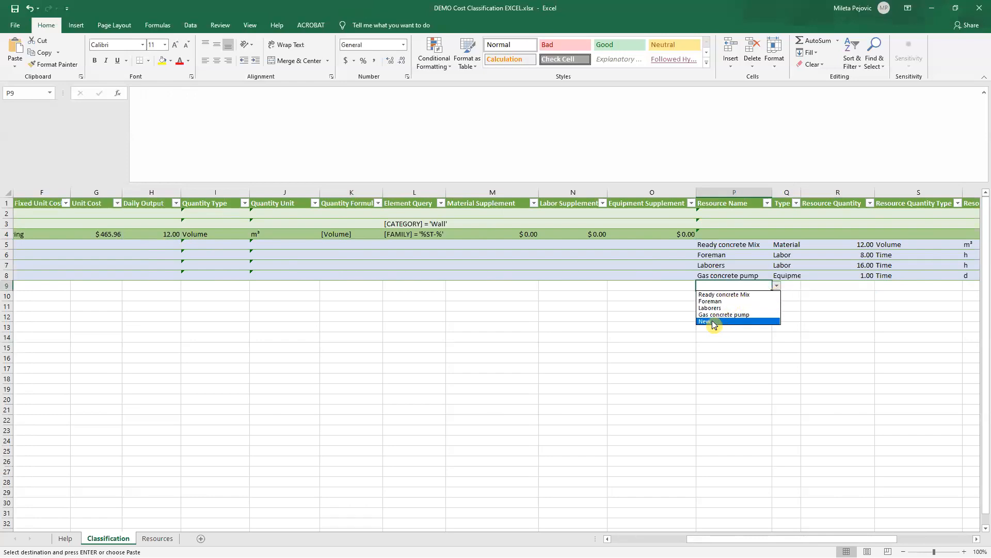
pyautogui.click(714, 324)
pyautogui.click(716, 338)
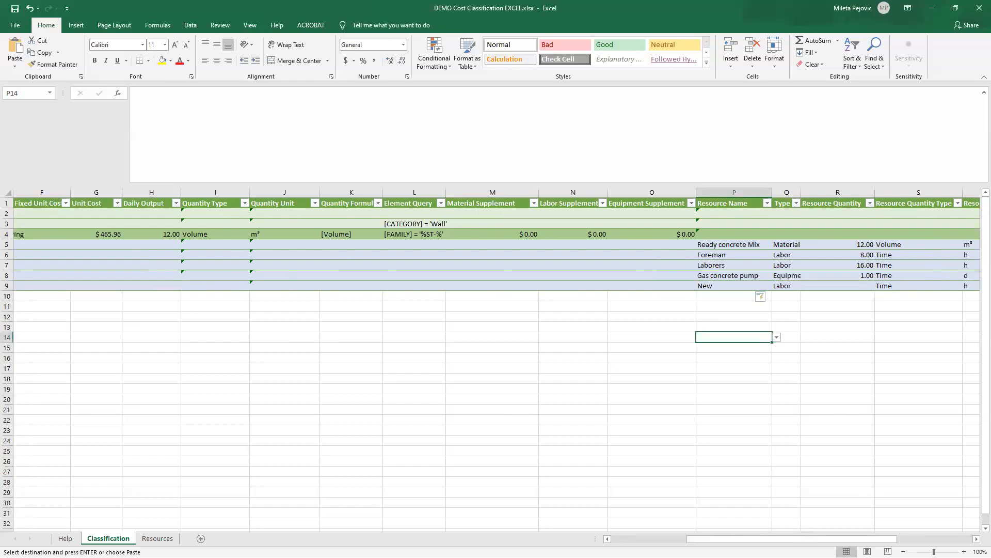
# Enter a resource quantity of 1 for the New resource on the Classification sheet
pyautogui.click(157, 538)
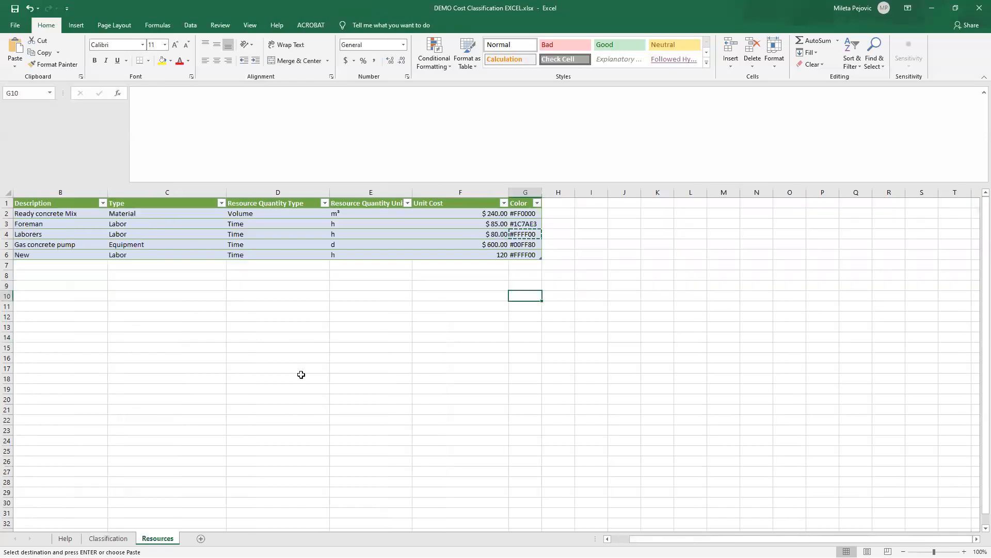
pyautogui.click(99, 538)
pyautogui.moveTo(800, 538); pyautogui.dragTo(861, 538)
pyautogui.moveTo(800, 538); pyautogui.dragTo(816, 539)
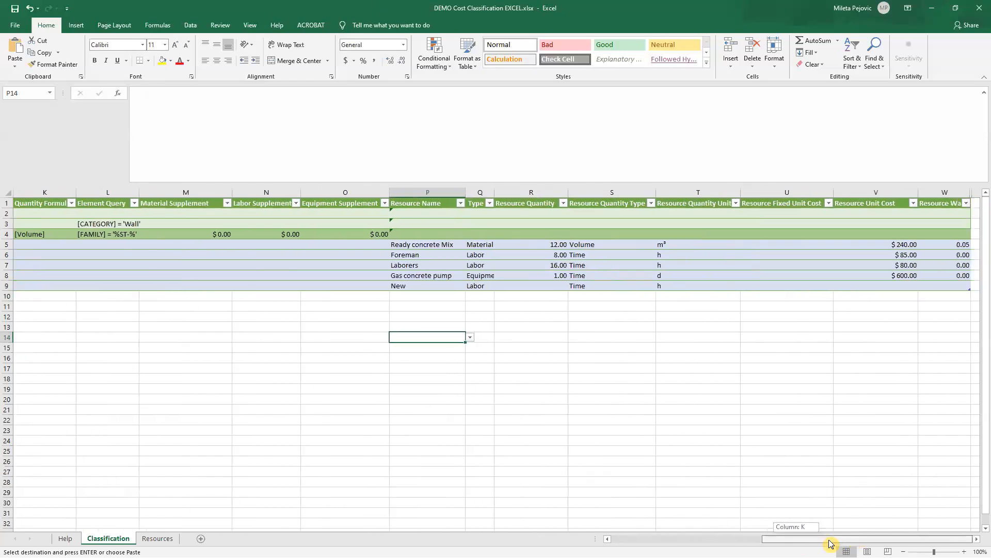
pyautogui.click(558, 287)
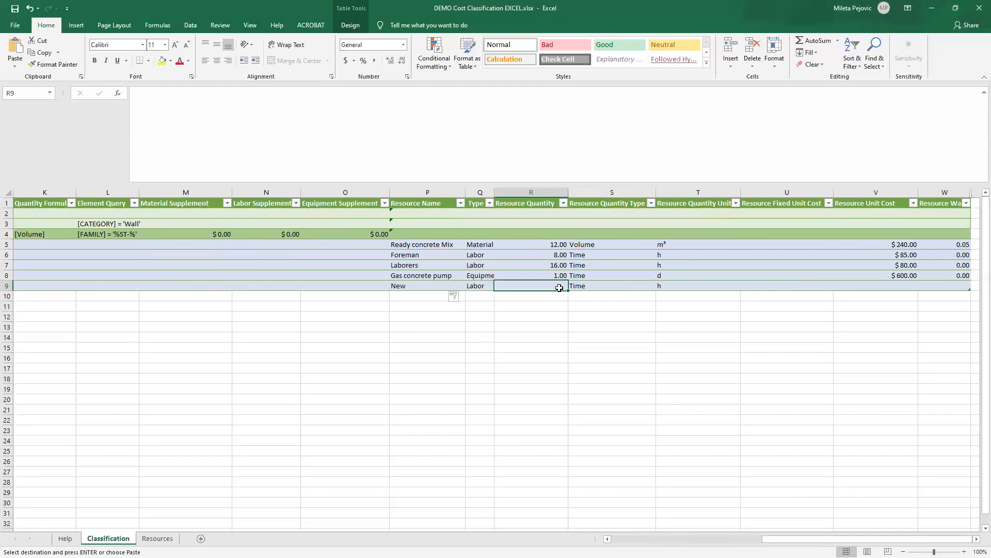
pyautogui.moveTo(775, 538); pyautogui.dragTo(775, 497)
pyautogui.write('1')
pyautogui.click(565, 336)
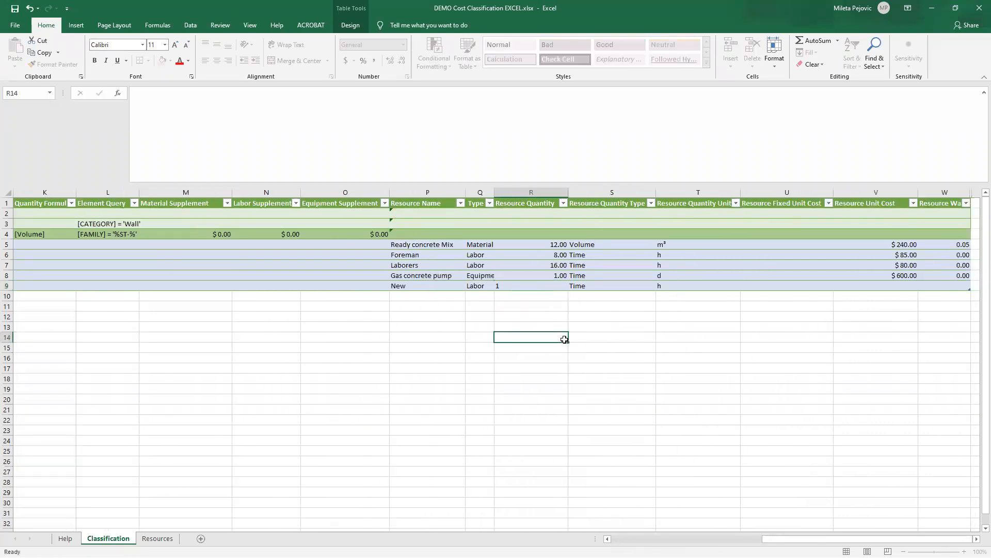
pyautogui.click(675, 285)
# On the Resources sheet, copy Gas concrete pump's currency-formatted unit cost cell to the New resource and set its value to 120
pyautogui.click(913, 287)
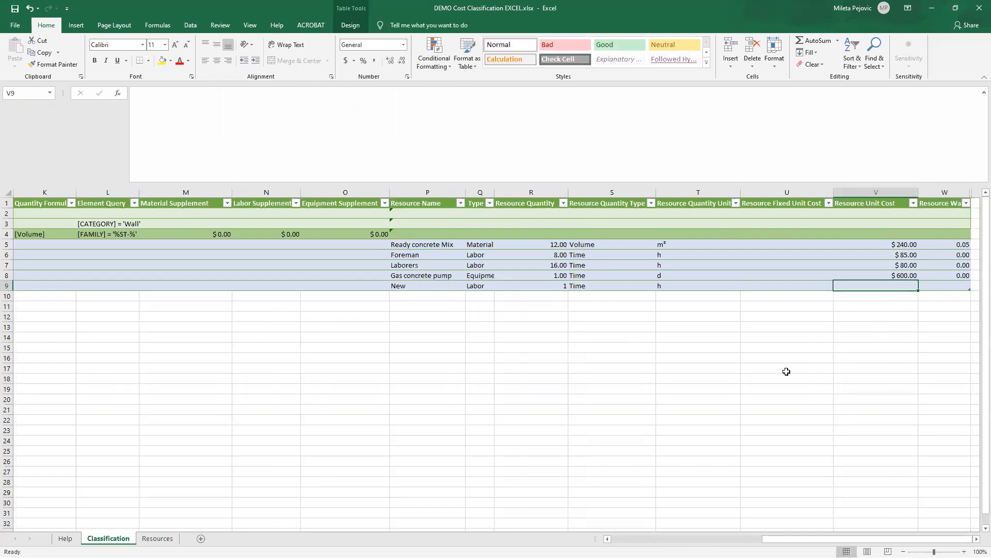
pyautogui.click(165, 538)
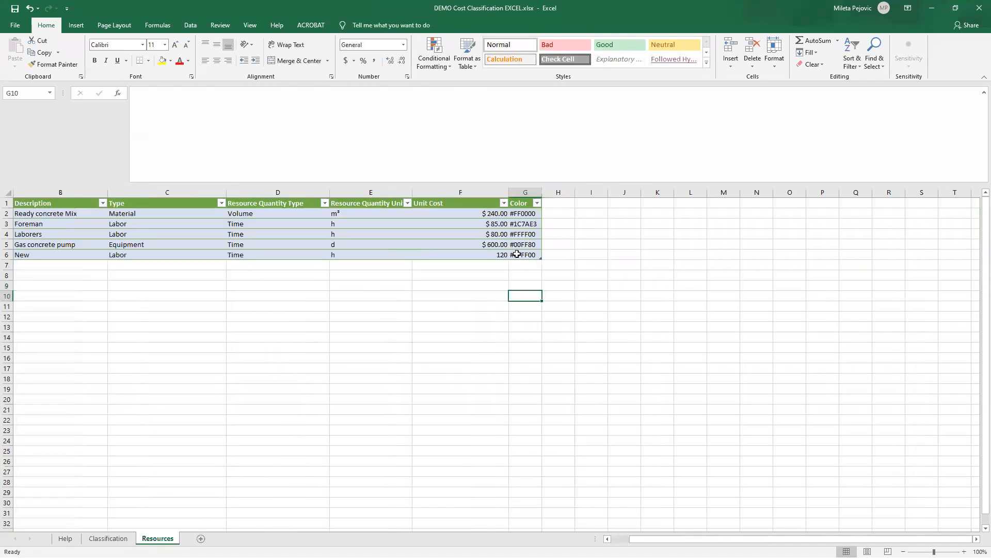
pyautogui.click(494, 253)
pyautogui.click(493, 245)
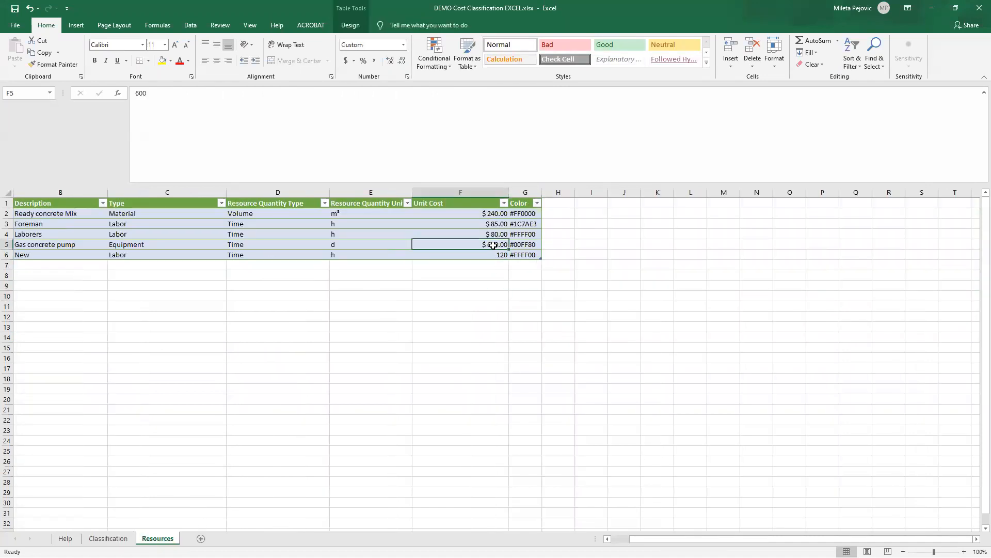
pyautogui.hotkey('ctrl', 'c')
pyautogui.click(497, 254)
pyautogui.hotkey('ctrl', 'v')
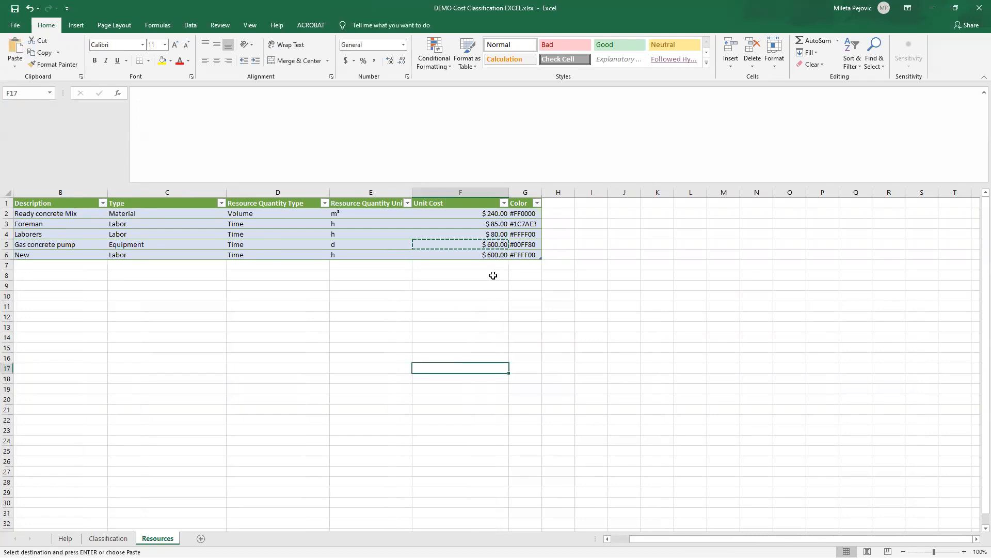
pyautogui.doubleClick(137, 93)
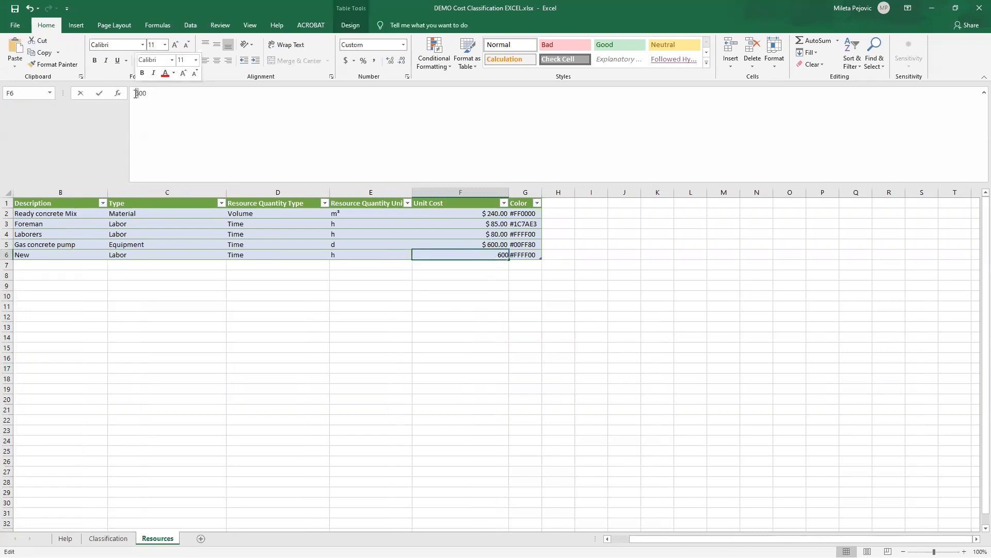
pyautogui.write('120')
pyautogui.click(279, 378)
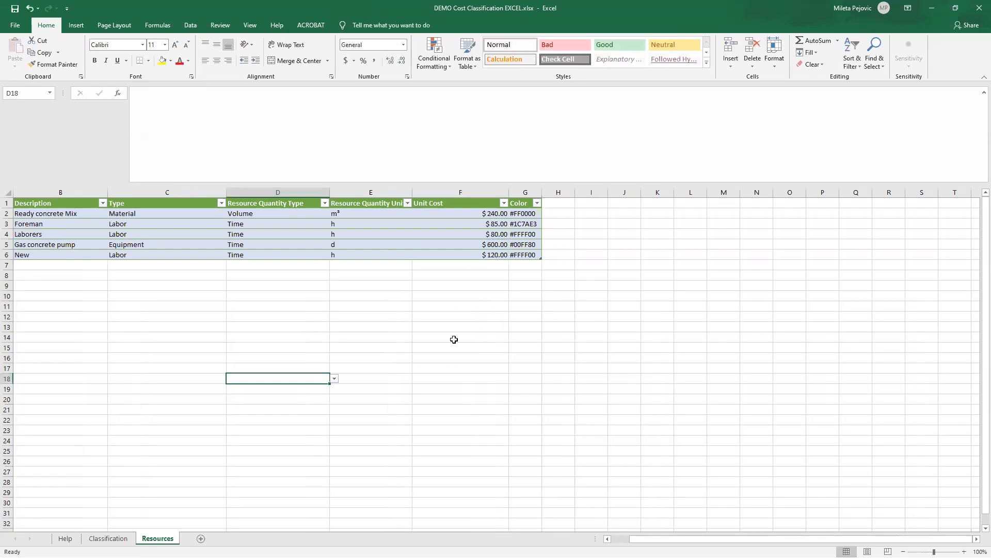
# On the Classification sheet, give the New resource row a resource unit cost of 120 and a waste value of 0
pyautogui.click(109, 538)
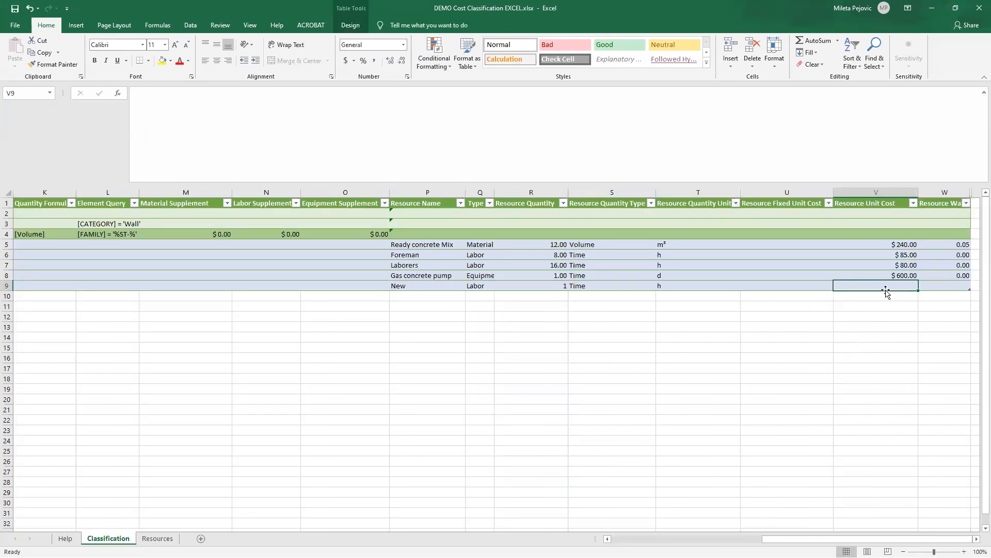
pyautogui.write('120')
pyautogui.press('Return')
pyautogui.click(853, 399)
pyautogui.moveTo(795, 539); pyautogui.dragTo(820, 541)
pyautogui.click(947, 285)
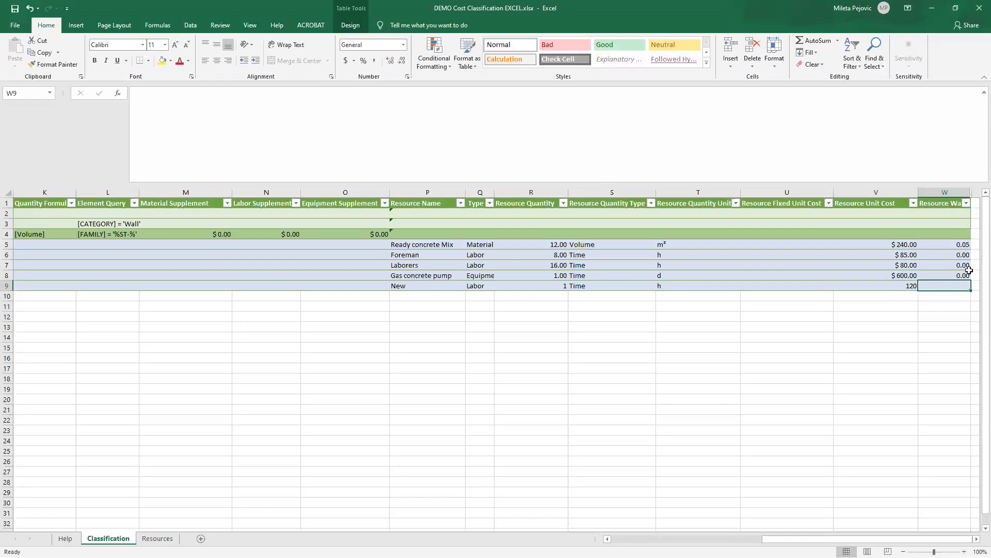
pyautogui.click(861, 401)
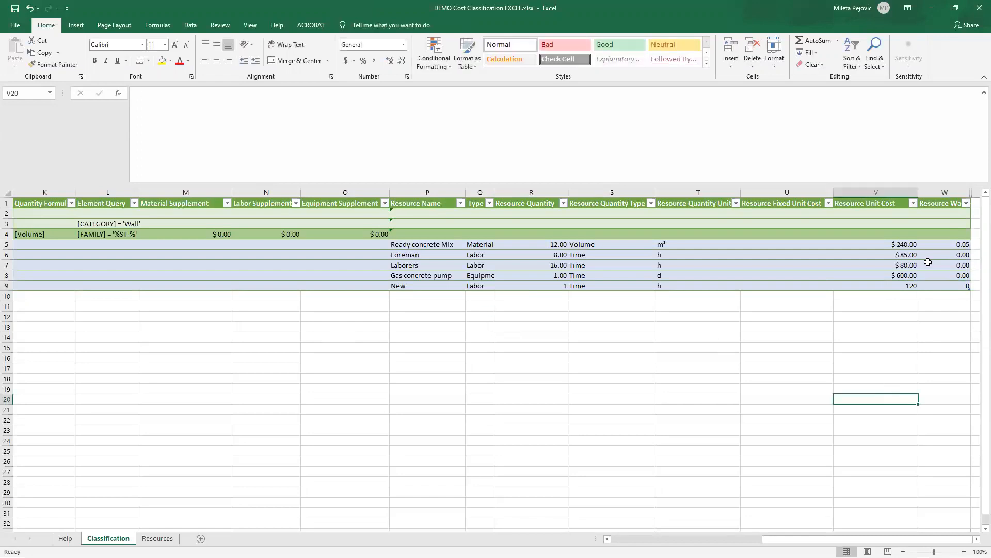
pyautogui.moveTo(786, 539); pyautogui.dragTo(740, 538)
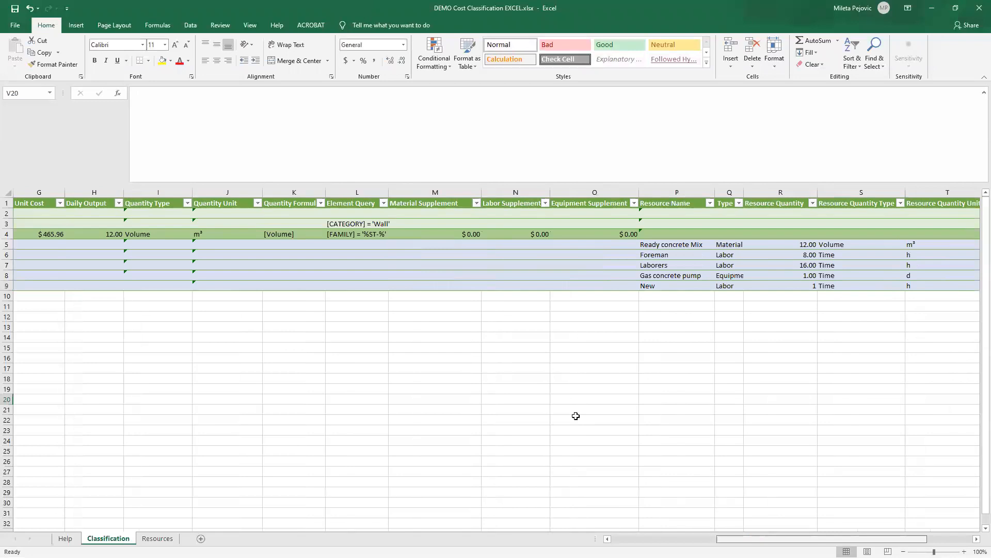
pyautogui.click(571, 412)
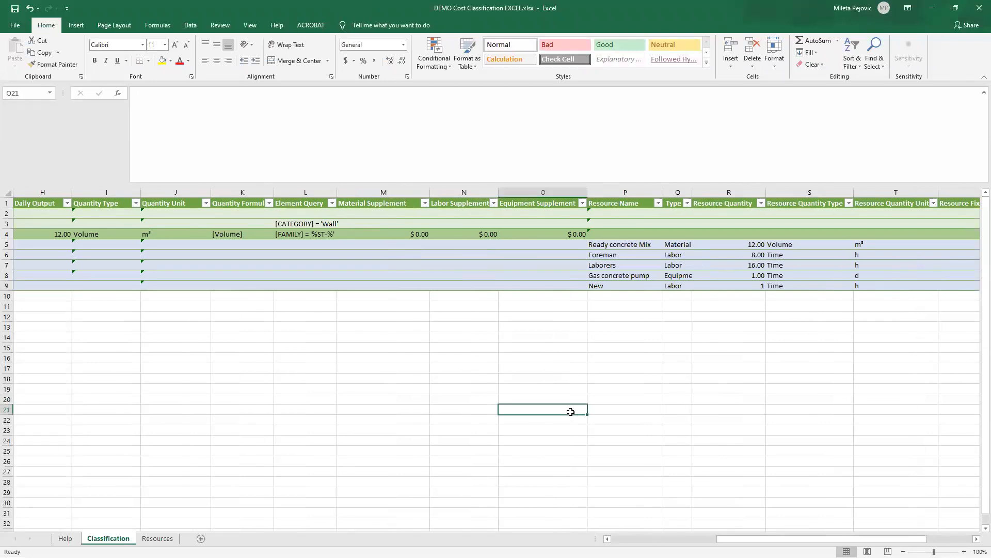
# Switch to Bexel Manager and view the Classification for Walls item in the DEMO Cost Classification
pyautogui.click(938, 14)
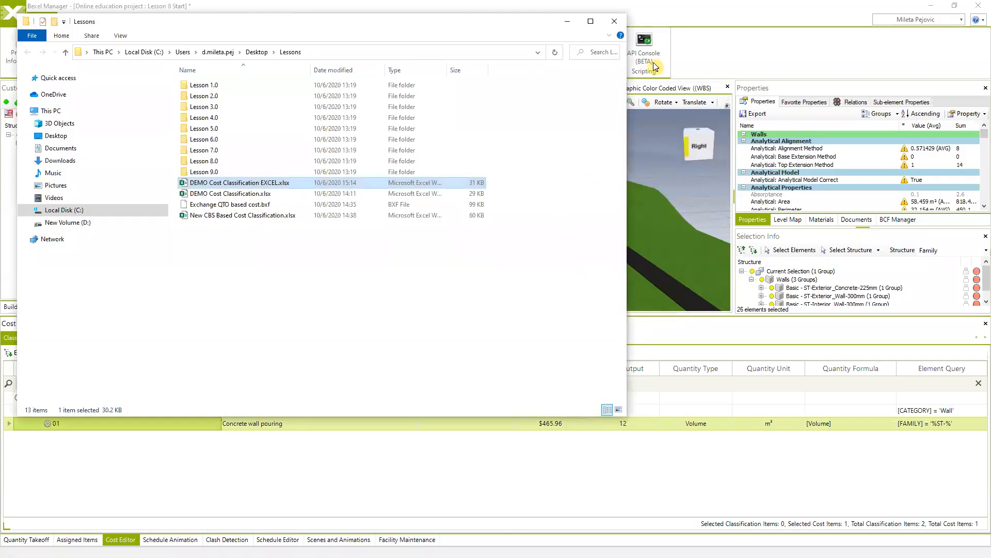
pyautogui.click(568, 22)
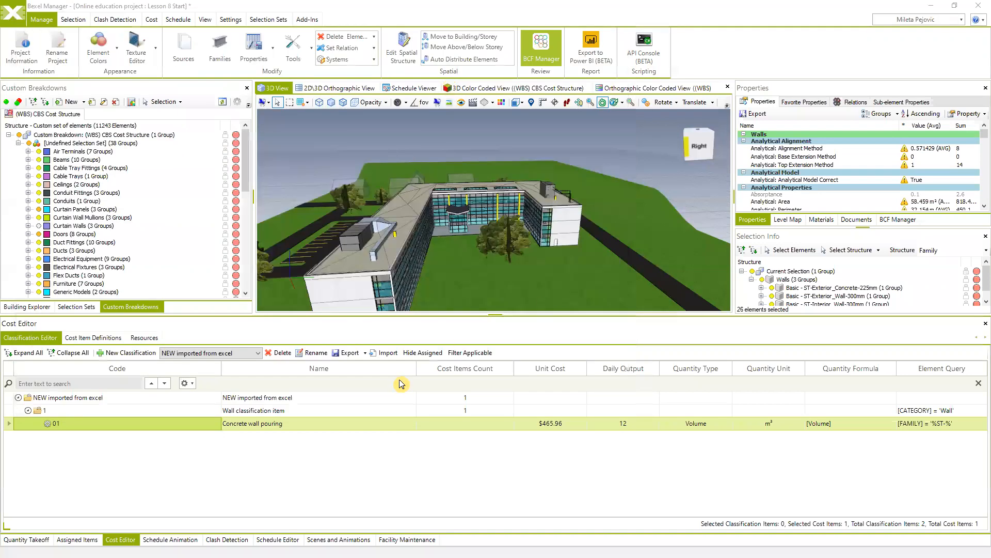
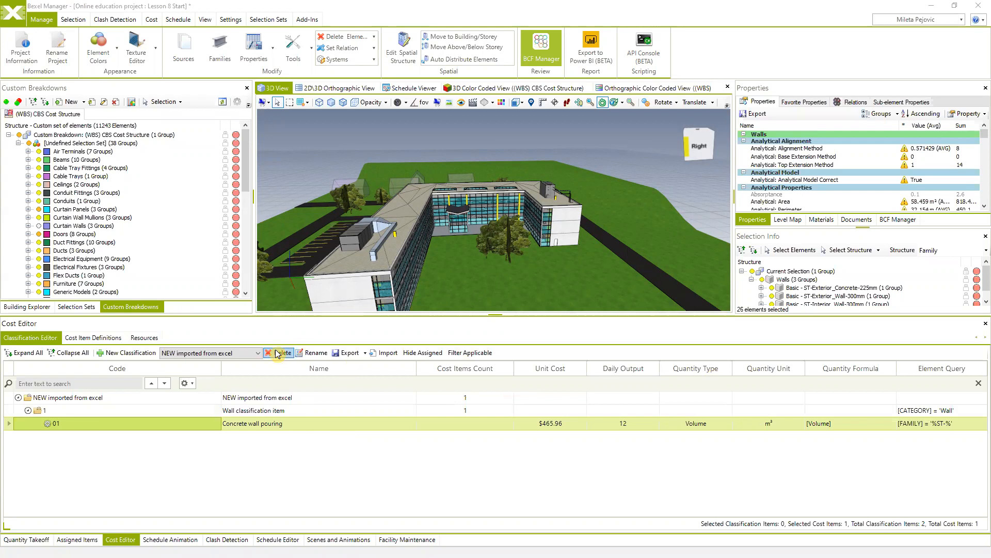
pyautogui.click(259, 353)
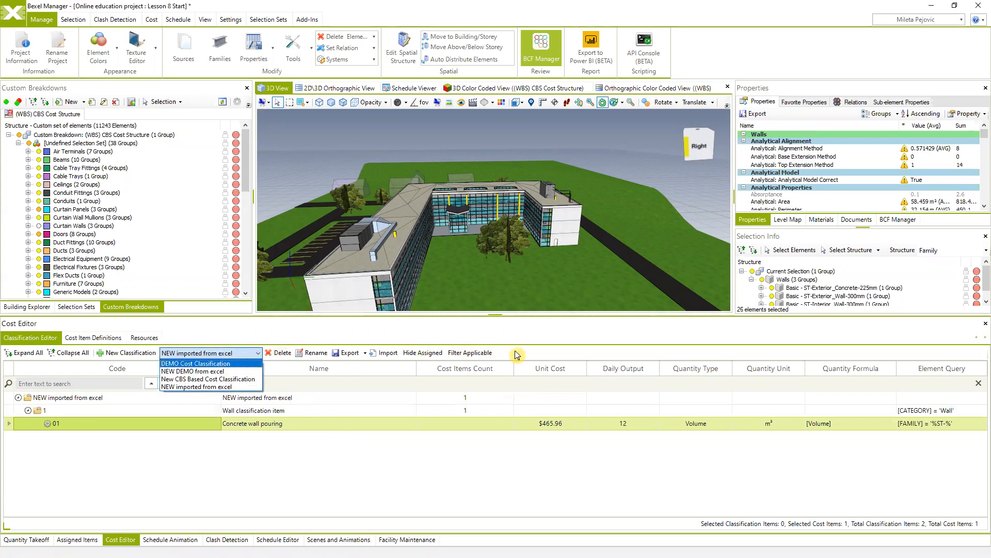
pyautogui.click(196, 363)
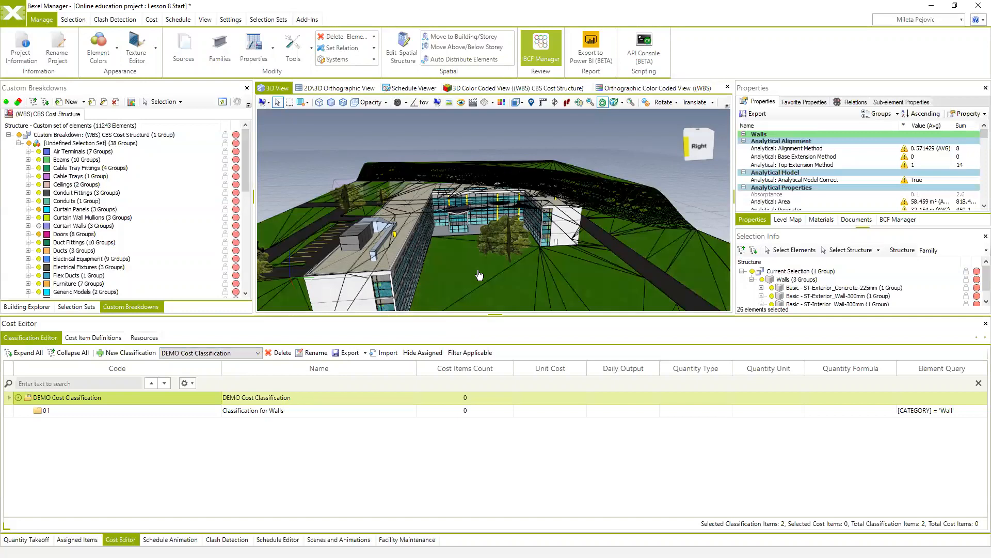
pyautogui.moveTo(505, 269); pyautogui.dragTo(525, 245)
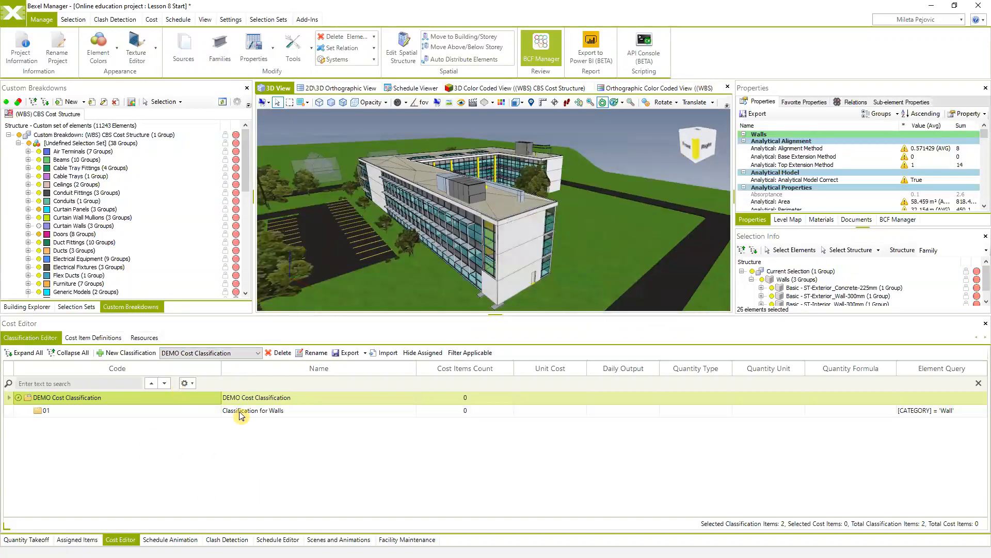
pyautogui.click(45, 412)
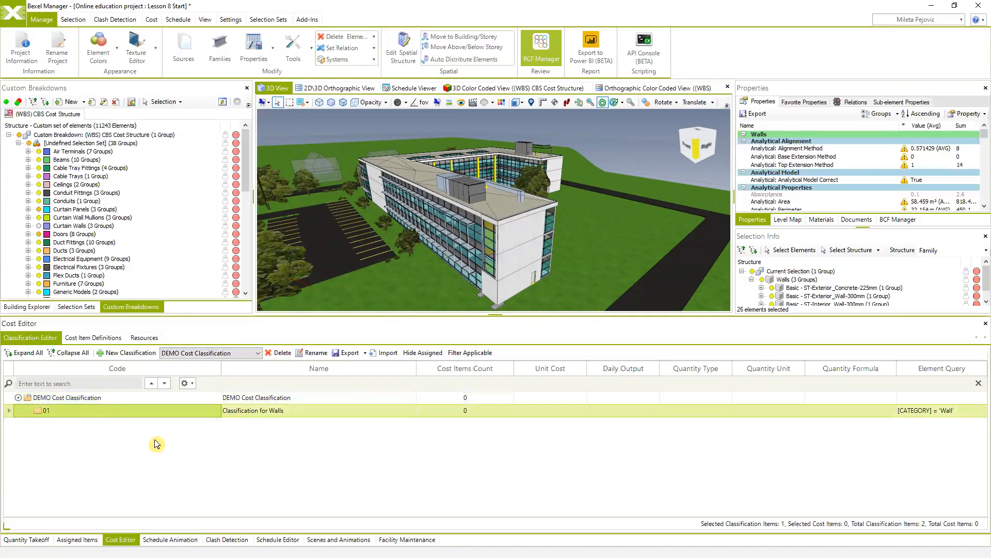
# Display the "NEW imported from excel" classification and expand its Wall classification item
pyautogui.click(259, 355)
pyautogui.click(198, 386)
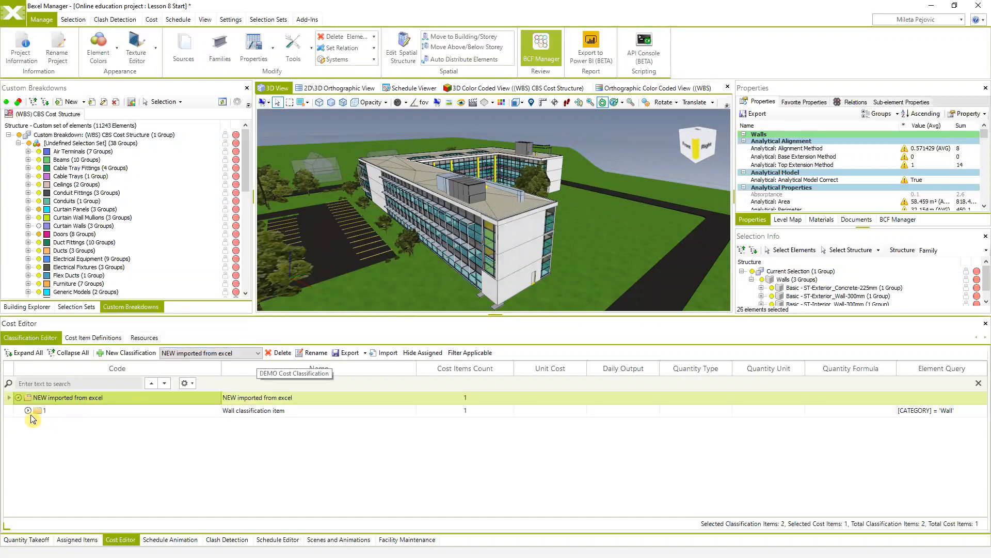
pyautogui.click(28, 410)
pyautogui.click(321, 426)
# Auto-assign the cost items of the whole "NEW imported from excel" classification to a new cost version
pyautogui.click(82, 399)
pyautogui.rightClick(82, 399)
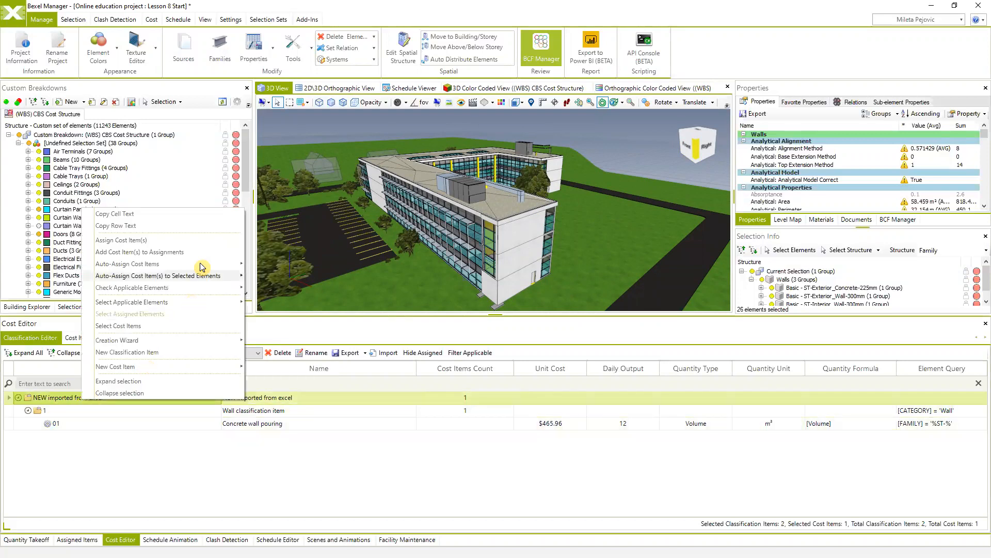
pyautogui.moveTo(207, 264)
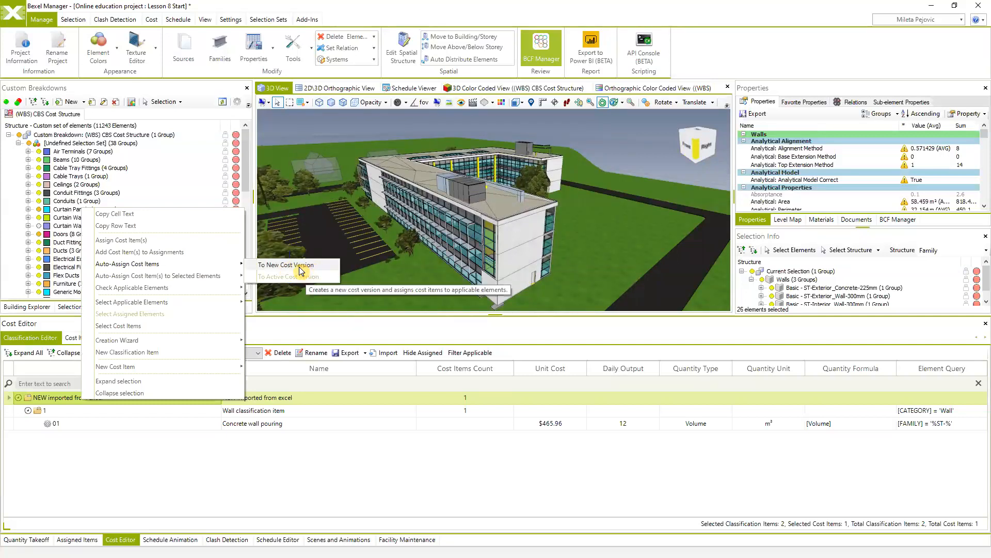
pyautogui.click(301, 265)
pyautogui.click(537, 320)
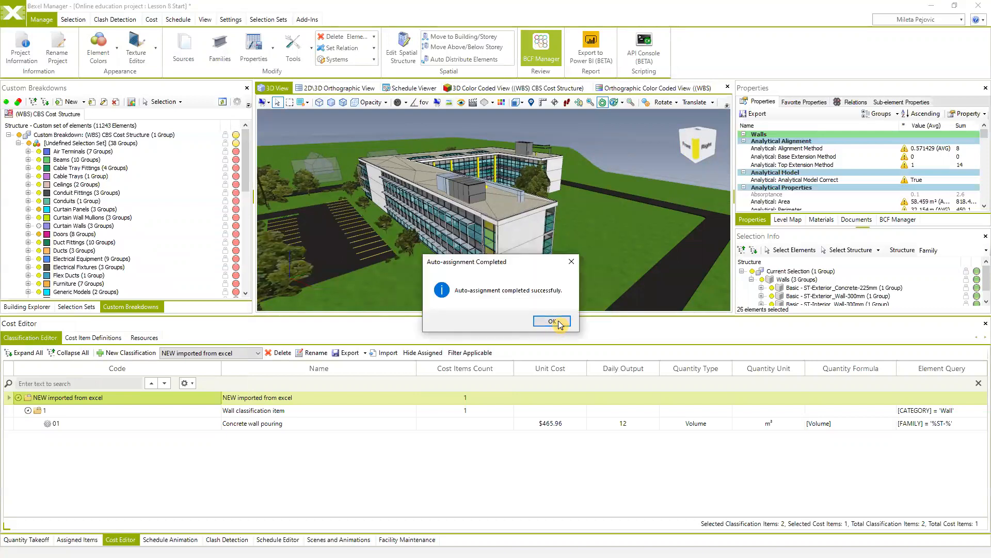
pyautogui.click(554, 321)
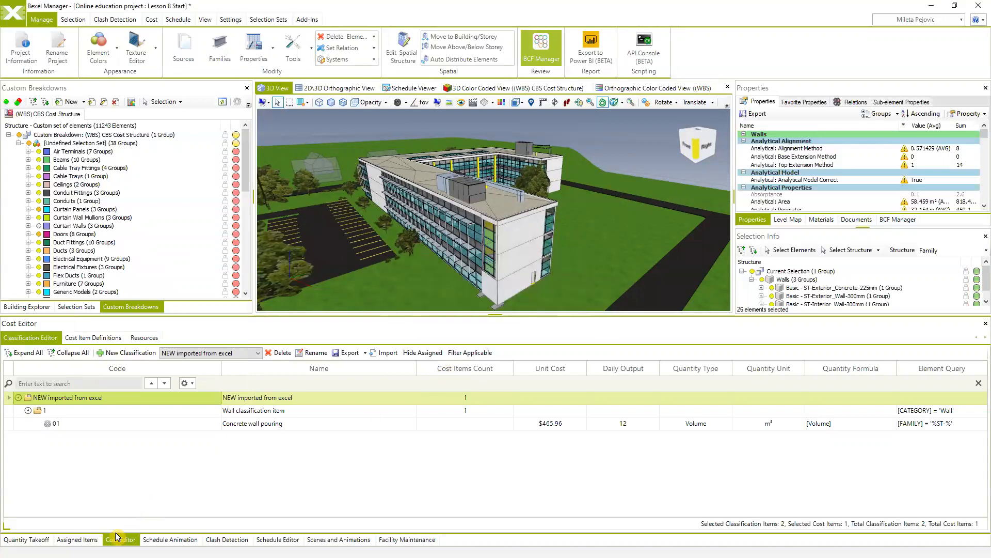
# Rename the auto-assigned cost version to "NEW COST for Concrete walls 10/6/2020 15:16:34" in the assigned items
pyautogui.click(78, 540)
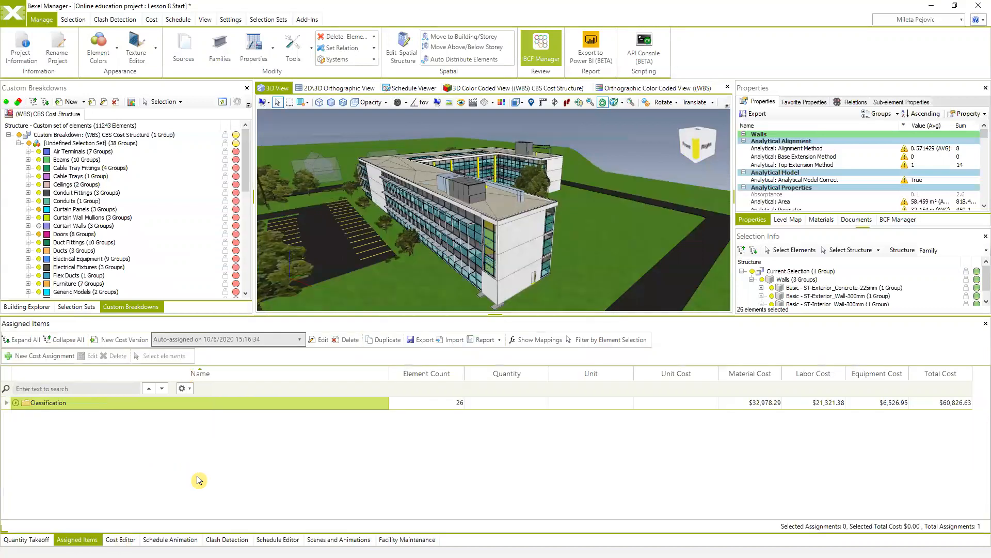
pyautogui.click(301, 340)
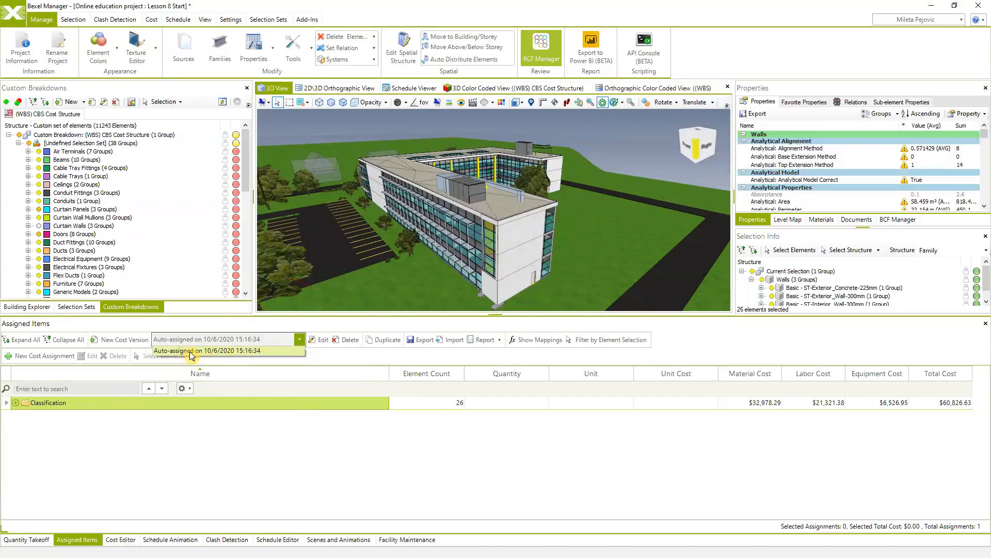
pyautogui.click(240, 357)
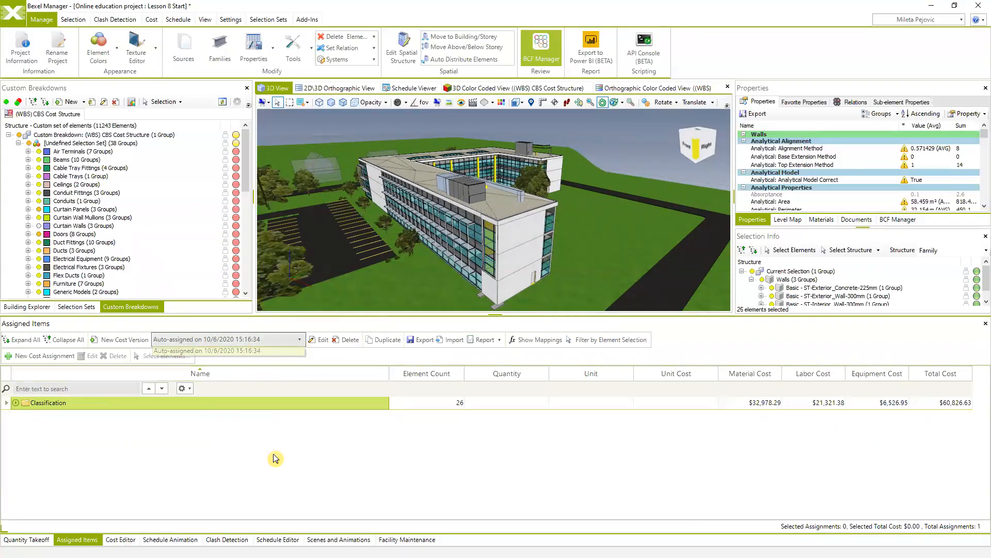
pyautogui.click(322, 341)
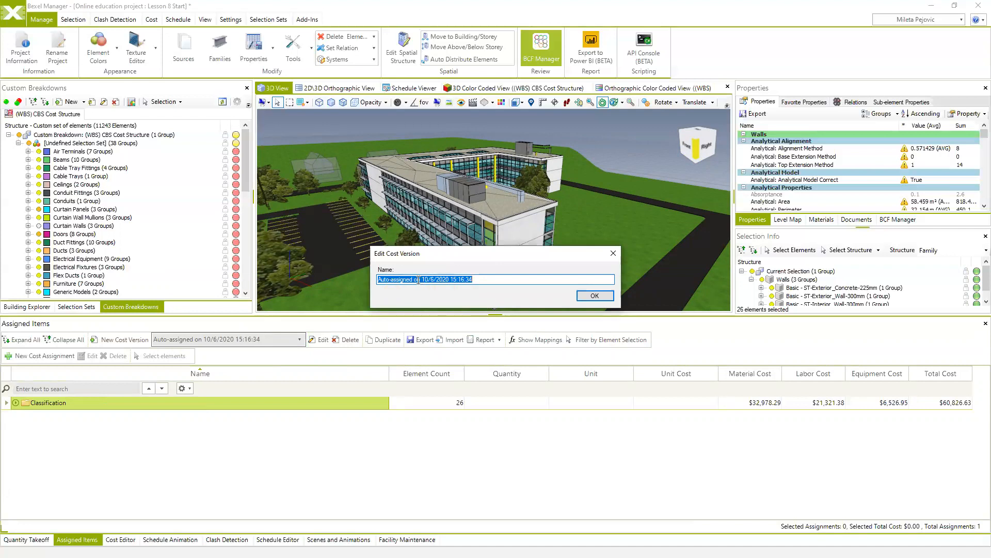
pyautogui.moveTo(422, 282); pyautogui.dragTo(347, 292)
pyautogui.write('NEW ')
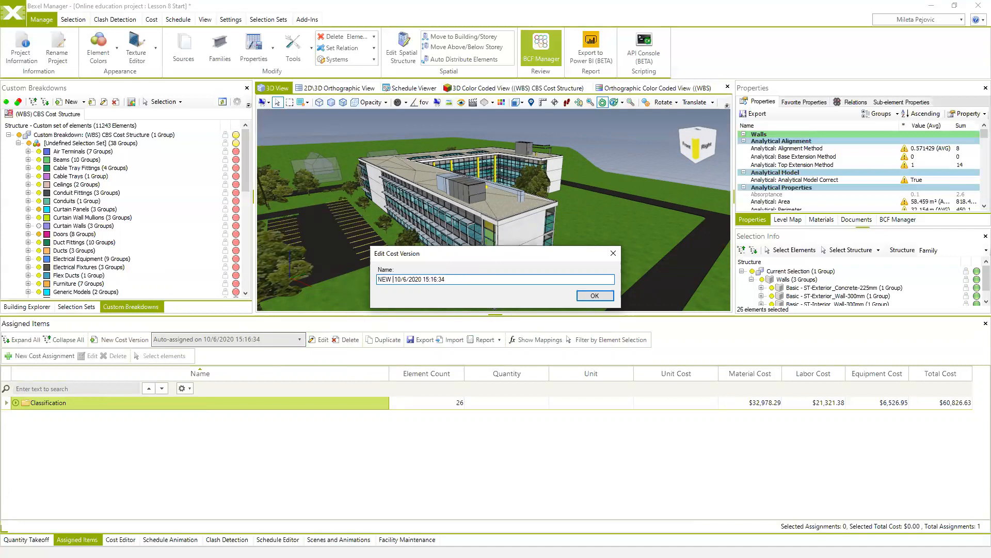
pyautogui.write('COST for Concrete walls')
pyautogui.click(595, 296)
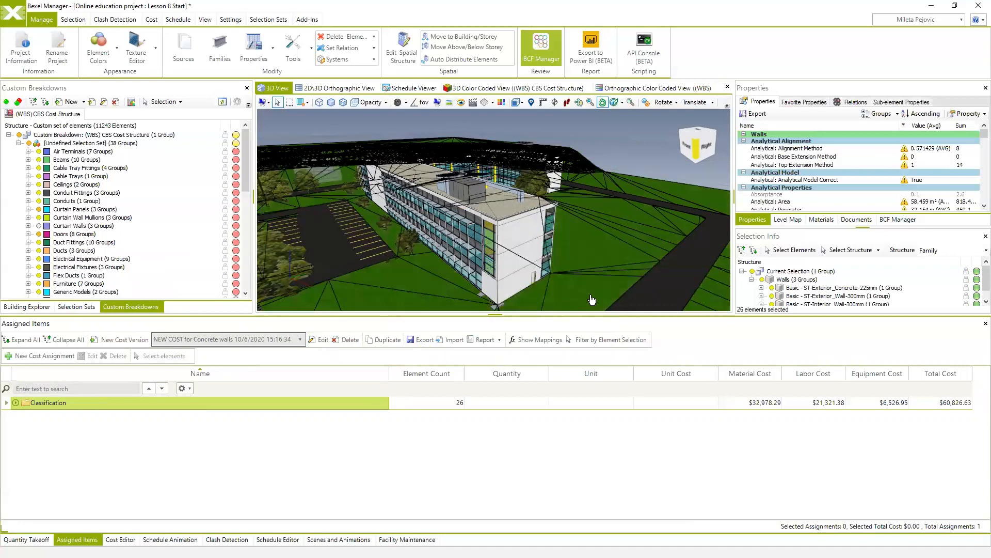
# Expand the assigned classification tree down to the 01 - Concrete wall pouring cost item and examine its quantity and costs
pyautogui.doubleClick(26, 404)
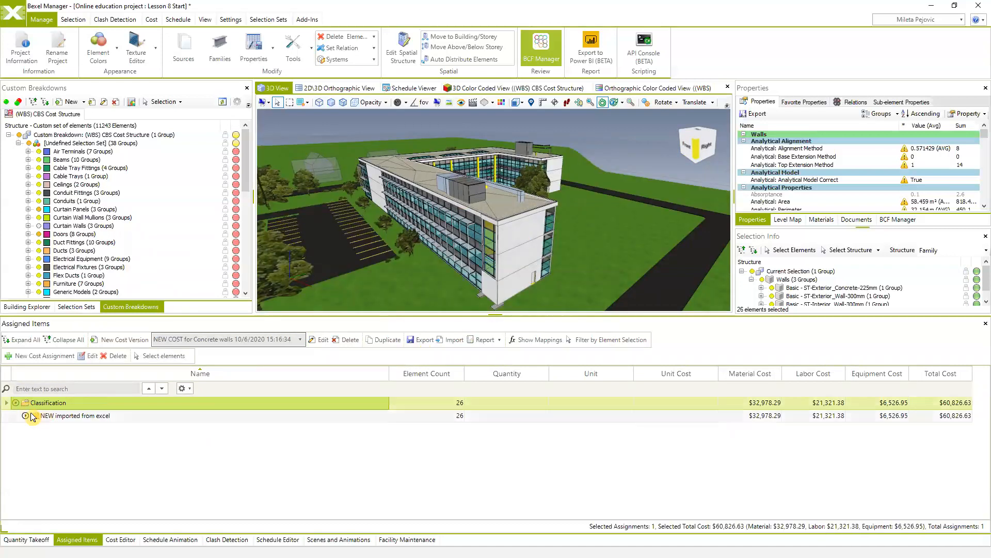
pyautogui.doubleClick(42, 416)
pyautogui.click(59, 429)
pyautogui.click(35, 429)
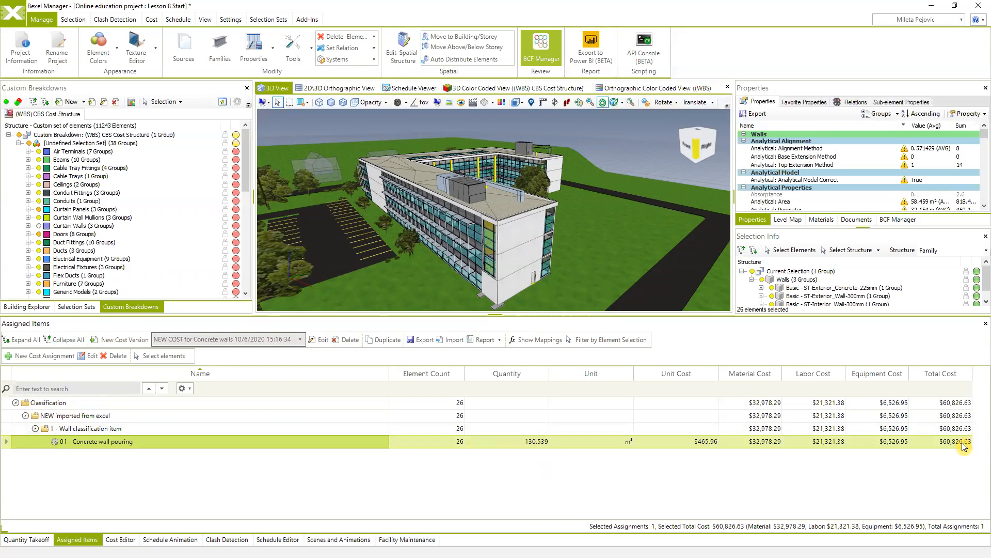
# Select the model elements assigned to Concrete wall pouring, isolate them in the 3D view, and clear the selection
pyautogui.click(596, 137)
pyautogui.moveTo(575, 213); pyautogui.dragTo(421, 344)
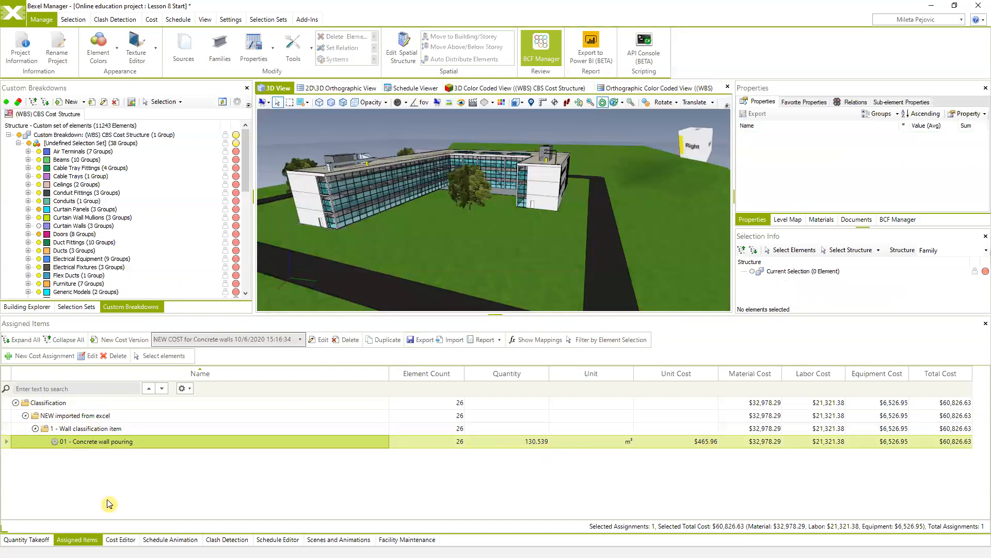
pyautogui.rightClick(89, 442)
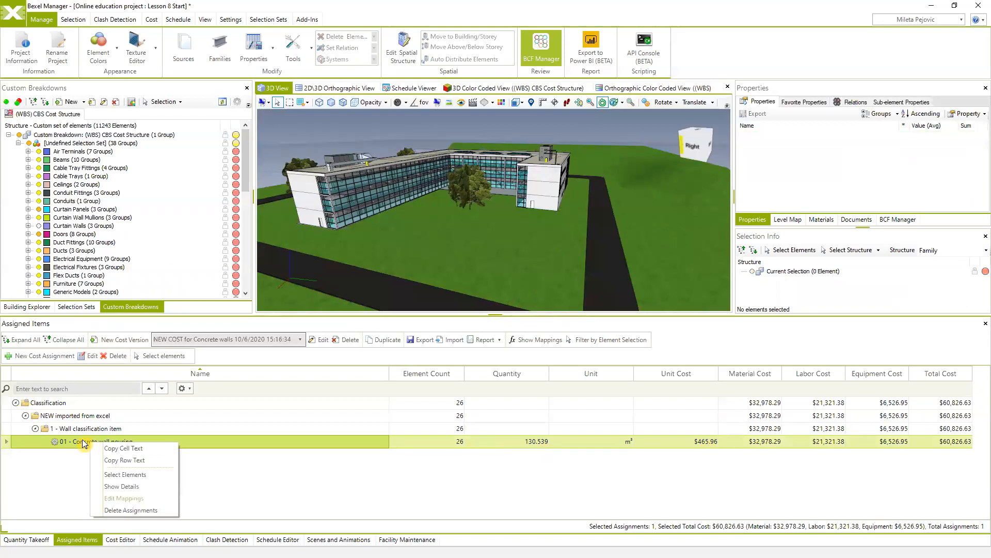
pyautogui.click(125, 475)
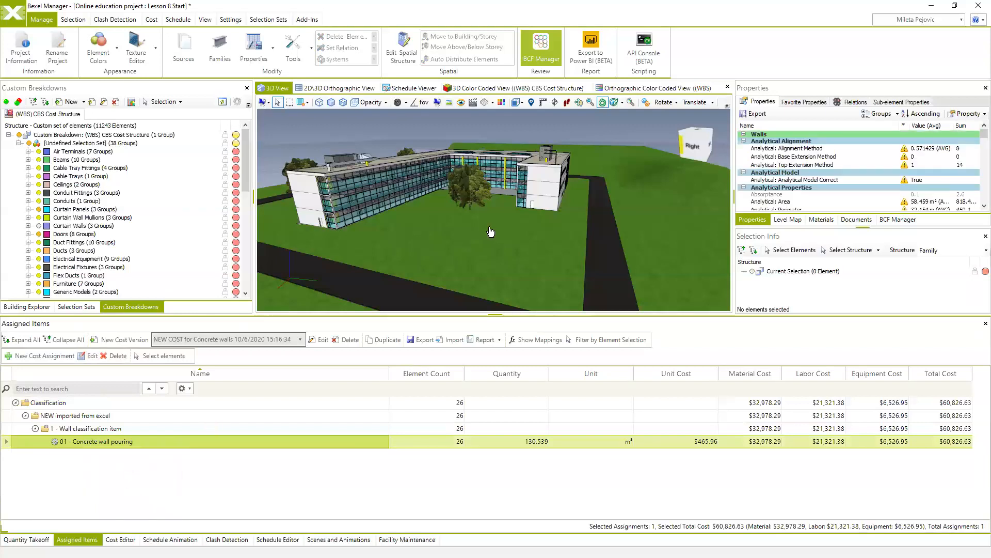
pyautogui.rightClick(468, 129)
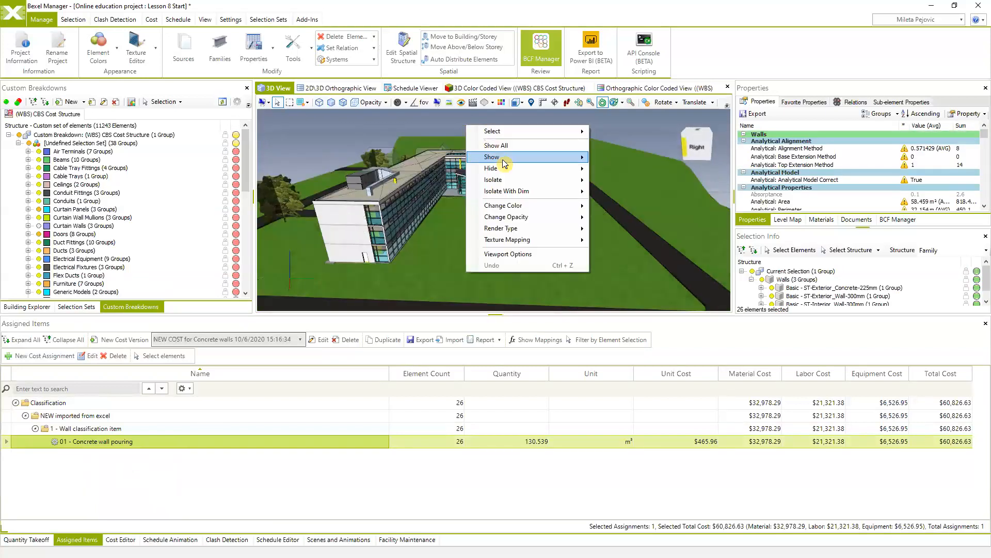
pyautogui.moveTo(516, 179)
pyautogui.click(632, 182)
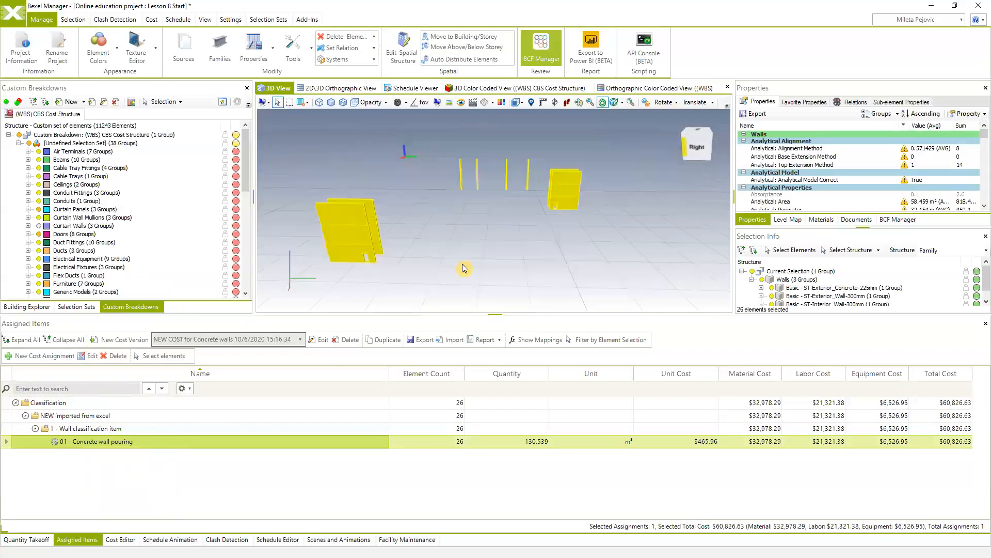
pyautogui.moveTo(528, 251); pyautogui.dragTo(566, 237, button='middle')
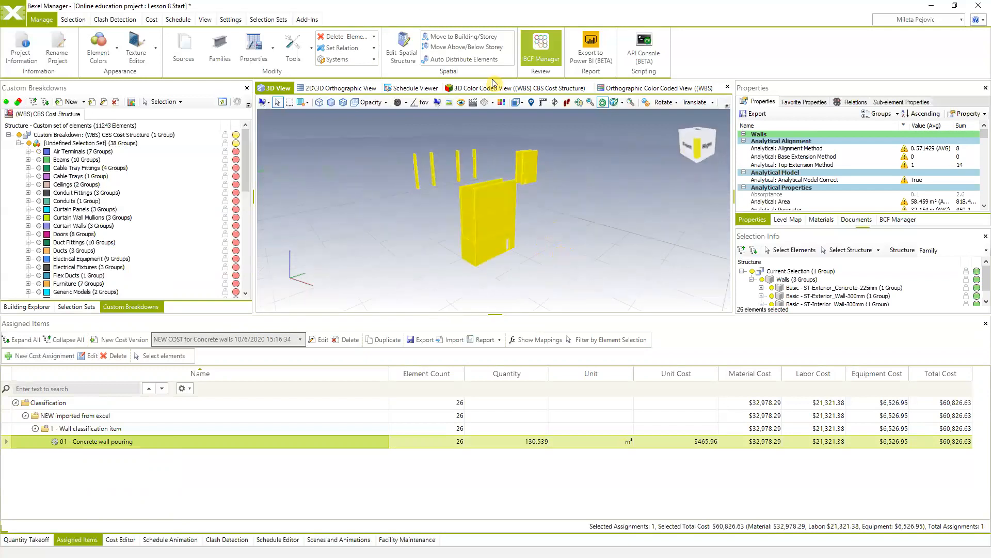
pyautogui.click(545, 260)
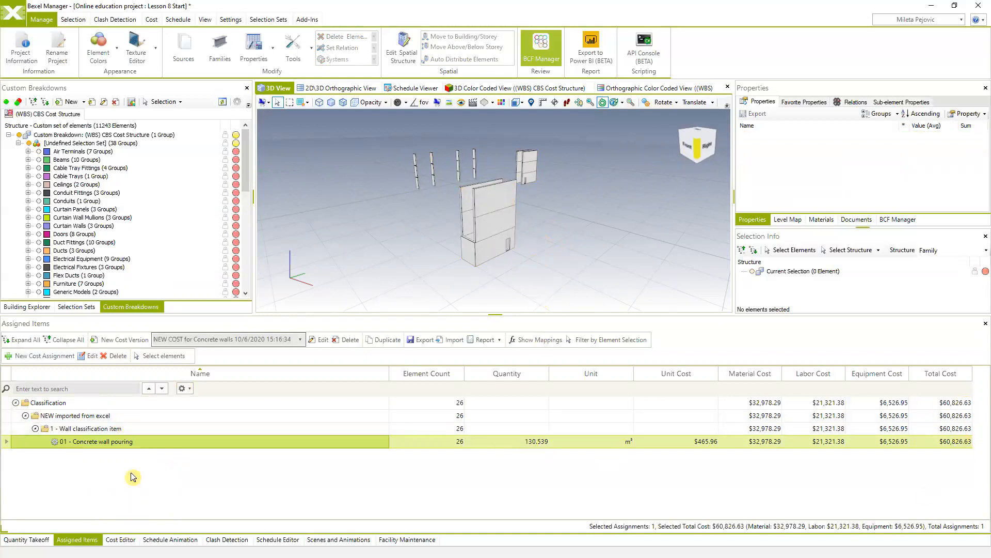
# Set the unit cost of the Foreman resource to $120.00 in the cost resources
pyautogui.click(120, 539)
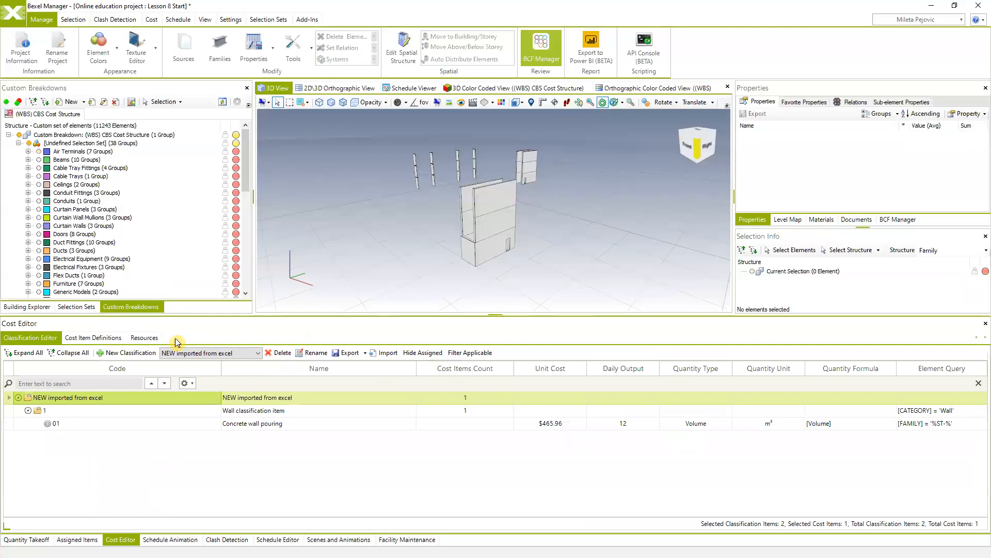
pyautogui.click(147, 338)
pyautogui.click(902, 396)
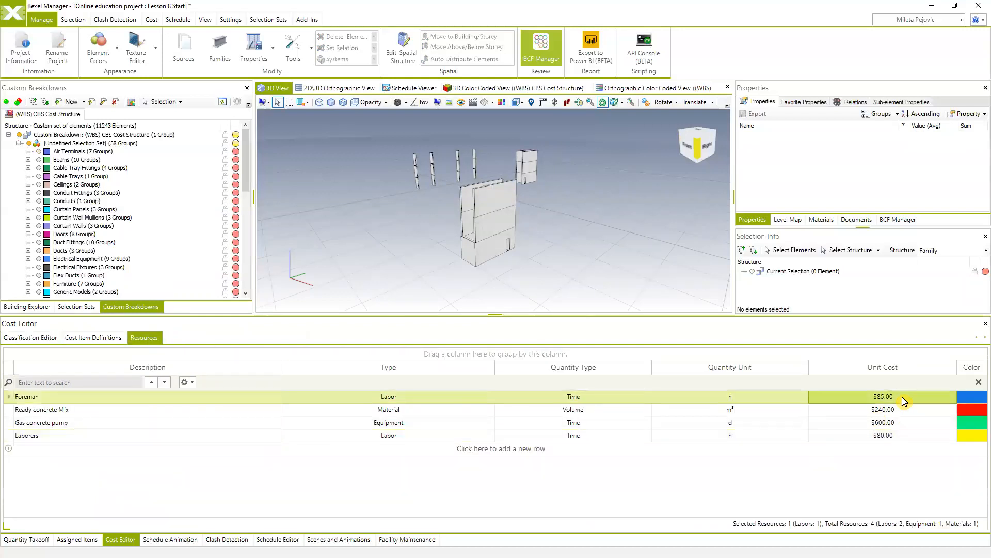
pyautogui.click(897, 398)
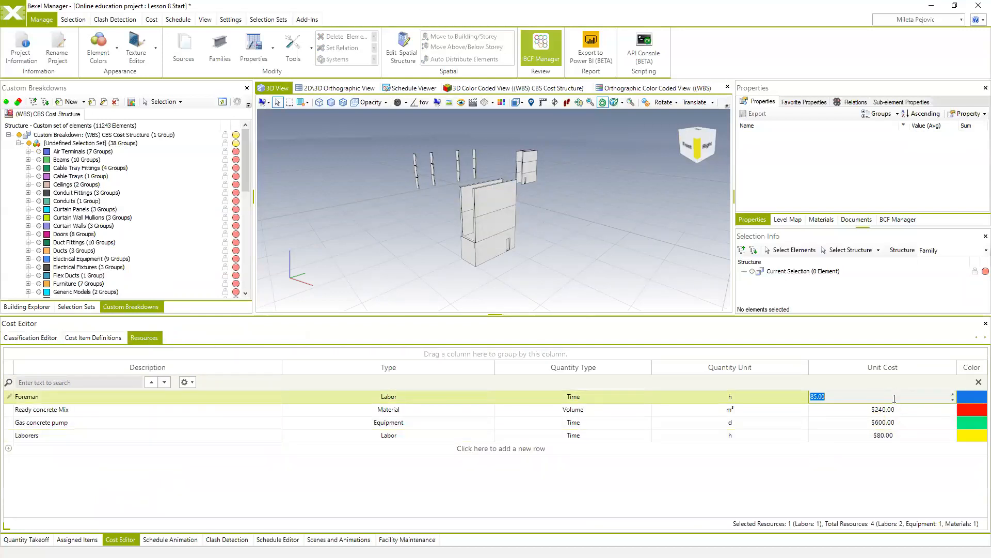
pyautogui.click(826, 496)
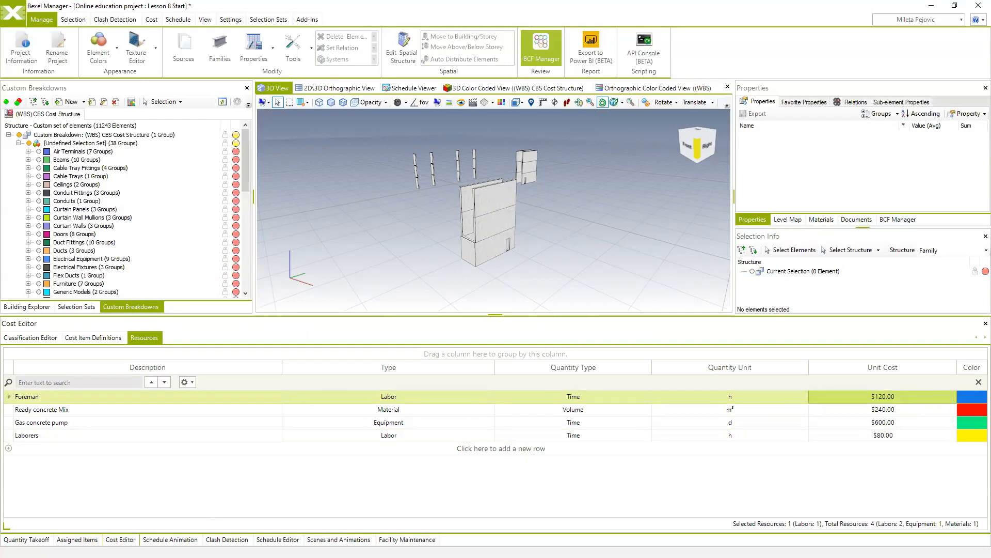
# Check the recalculated cost of Concrete wall pouring in the classification, reviewing the resources and general data of its cost item definition
pyautogui.click(89, 339)
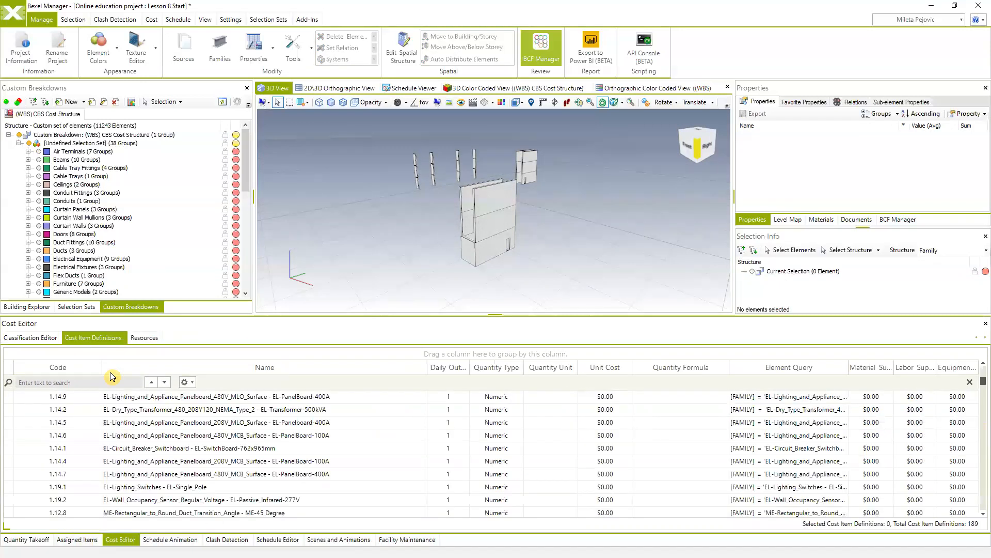
pyautogui.click(60, 341)
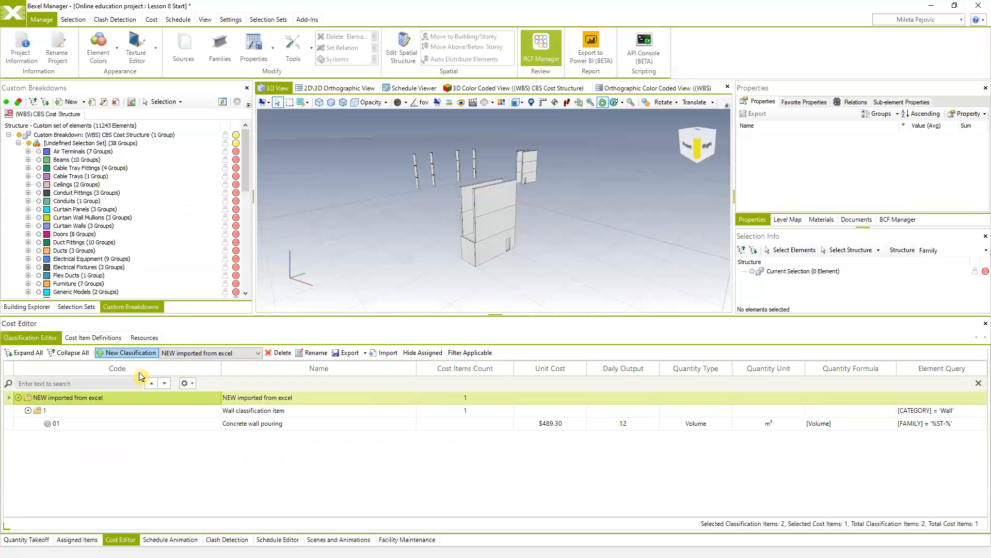
pyautogui.click(228, 425)
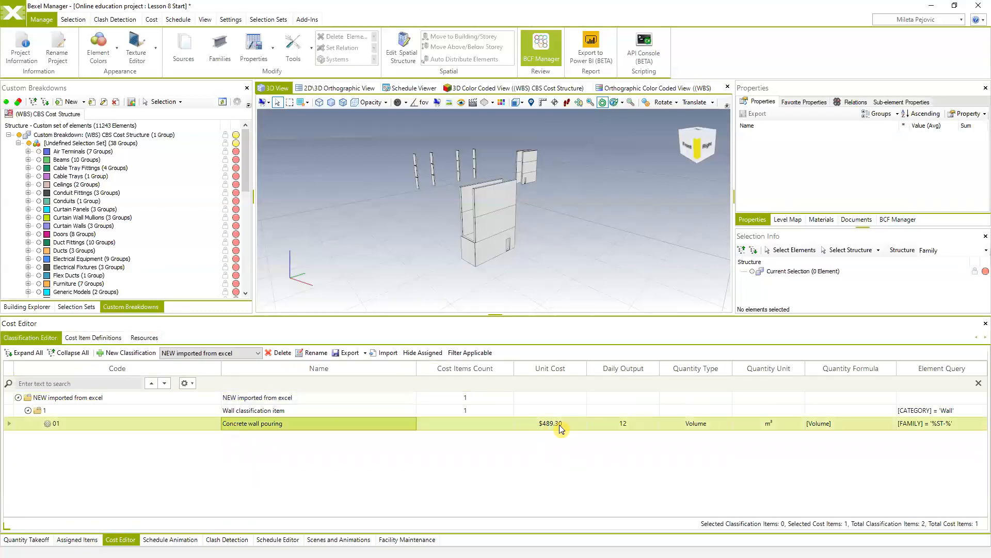
pyautogui.rightClick(289, 425)
pyautogui.click(330, 353)
pyautogui.click(193, 193)
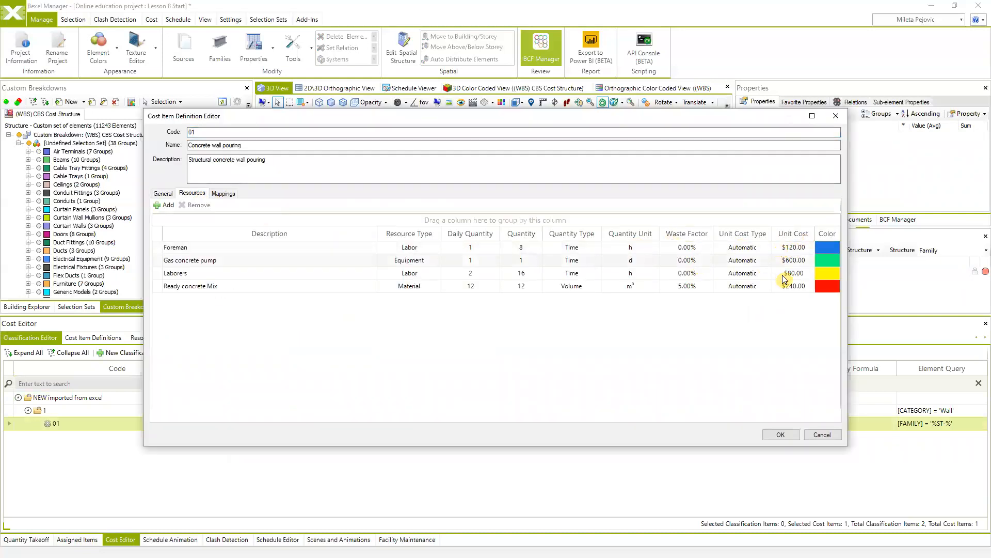
pyautogui.click(171, 196)
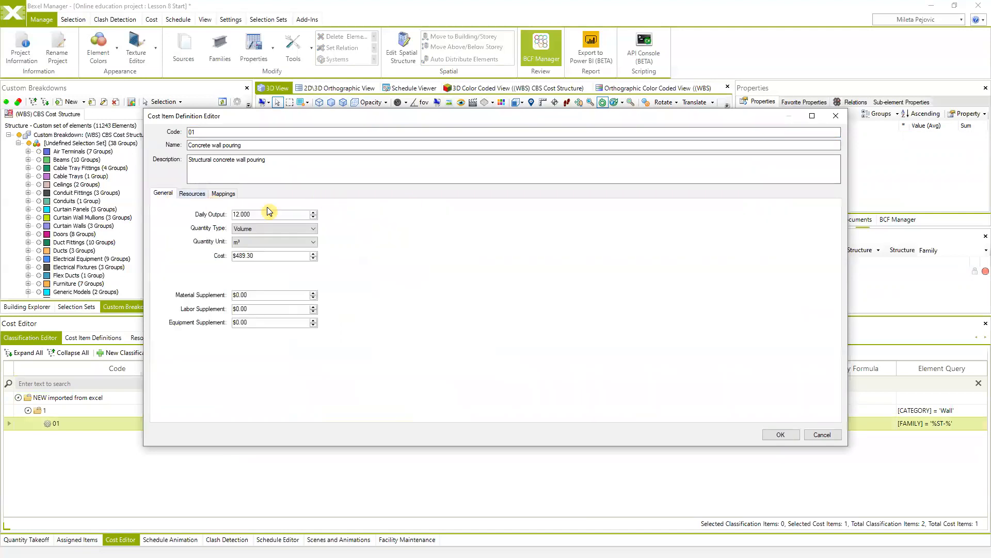
pyautogui.click(821, 436)
# Review the updated costs in the assigned items, expanding Concrete wall pouring with mappings shown down to its [Volume] formula
pyautogui.click(37, 539)
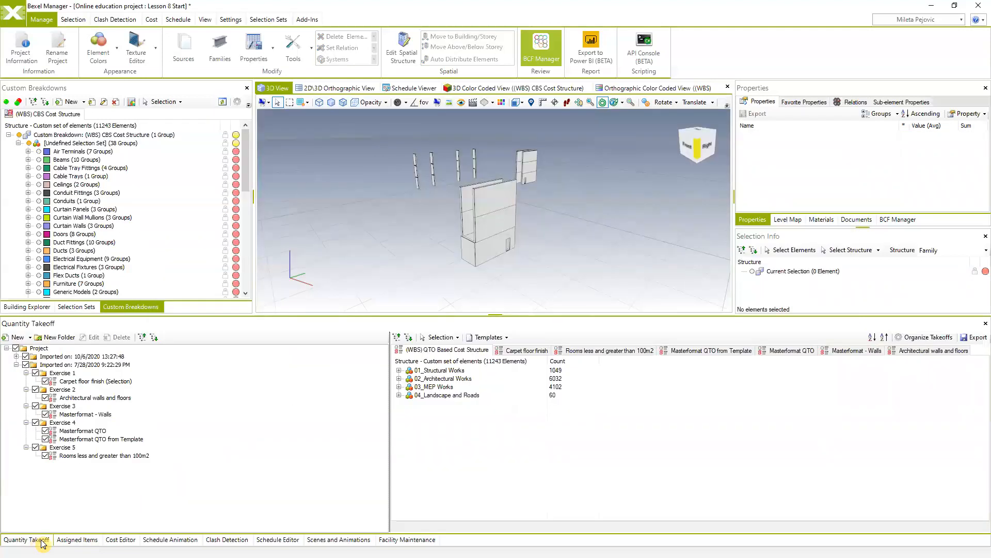
pyautogui.click(77, 539)
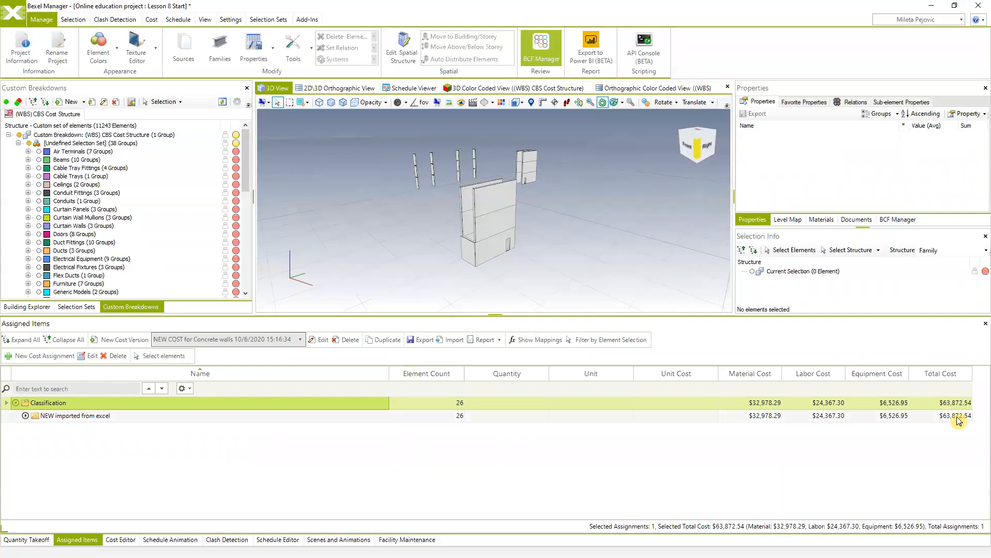
pyautogui.click(78, 416)
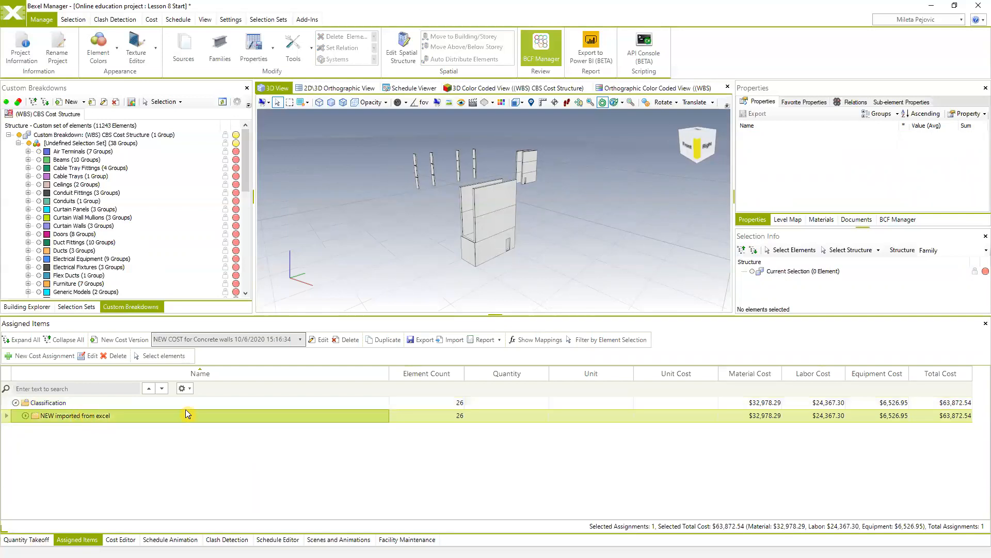
pyautogui.click(25, 415)
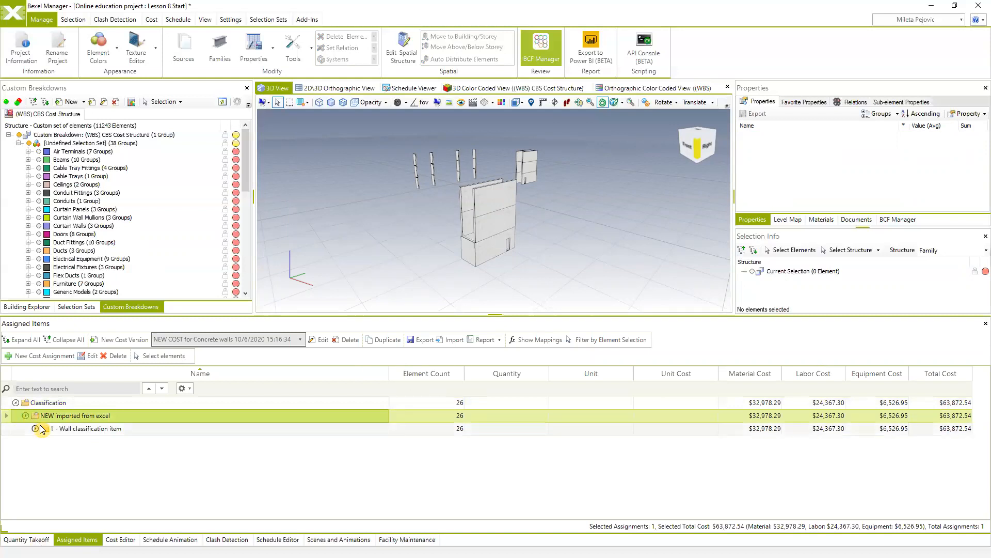
pyautogui.click(34, 428)
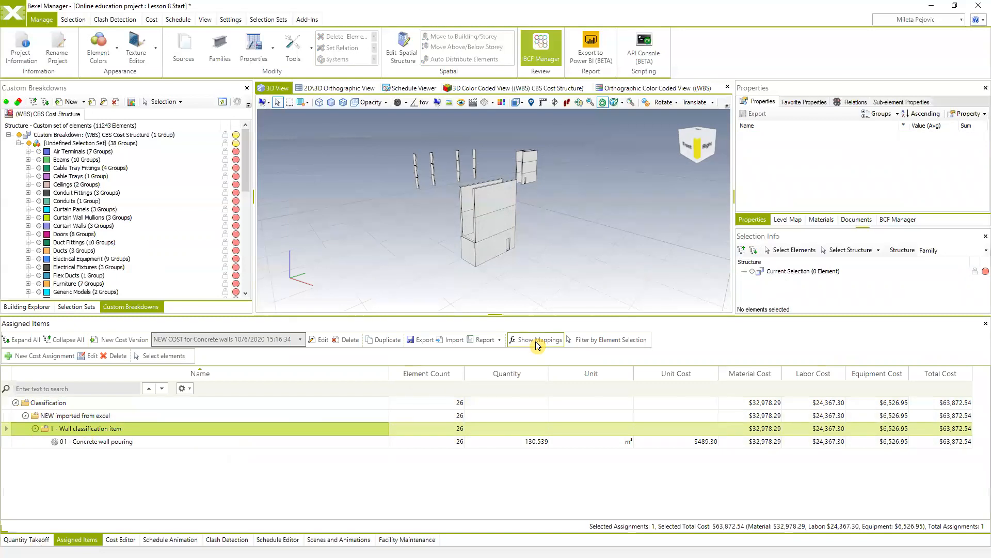
pyautogui.click(45, 441)
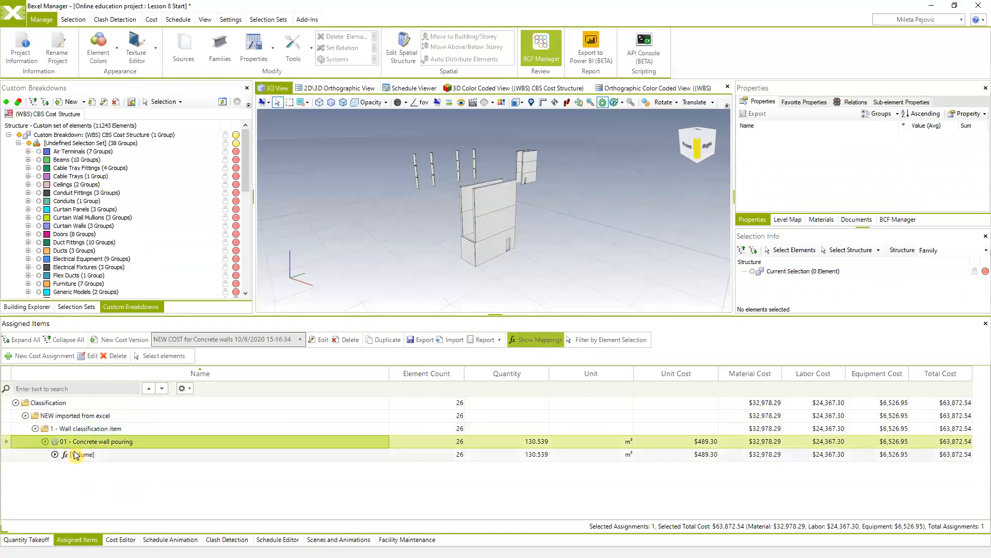
pyautogui.click(79, 455)
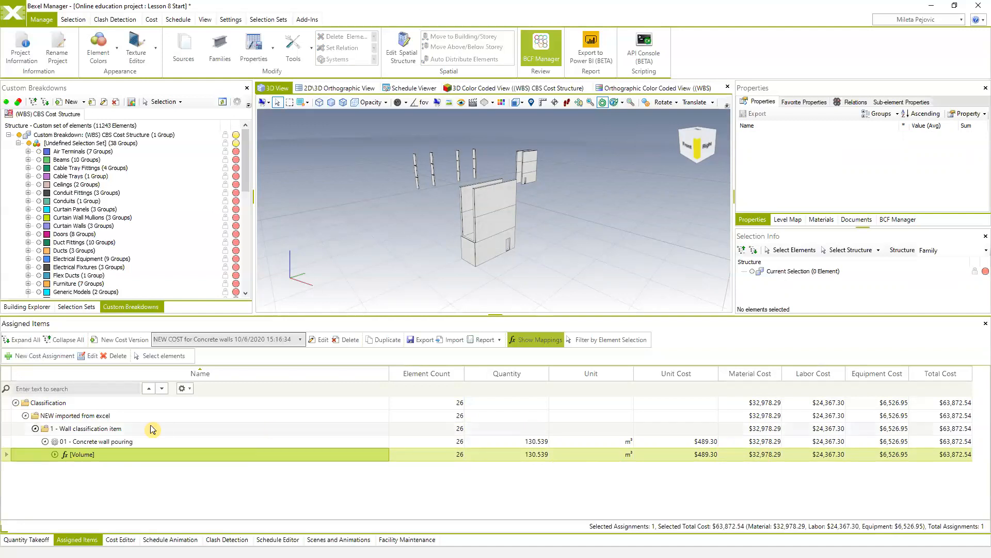
# Open the Concrete wall pouring cost item definition for editing and view its resources, mapping query and formula
pyautogui.click(115, 540)
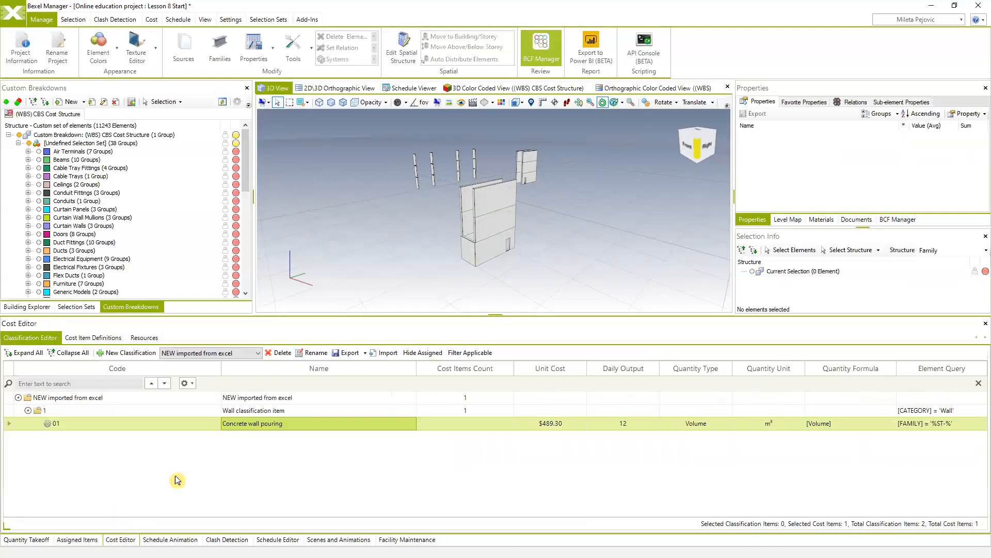
pyautogui.rightClick(128, 424)
pyautogui.click(217, 356)
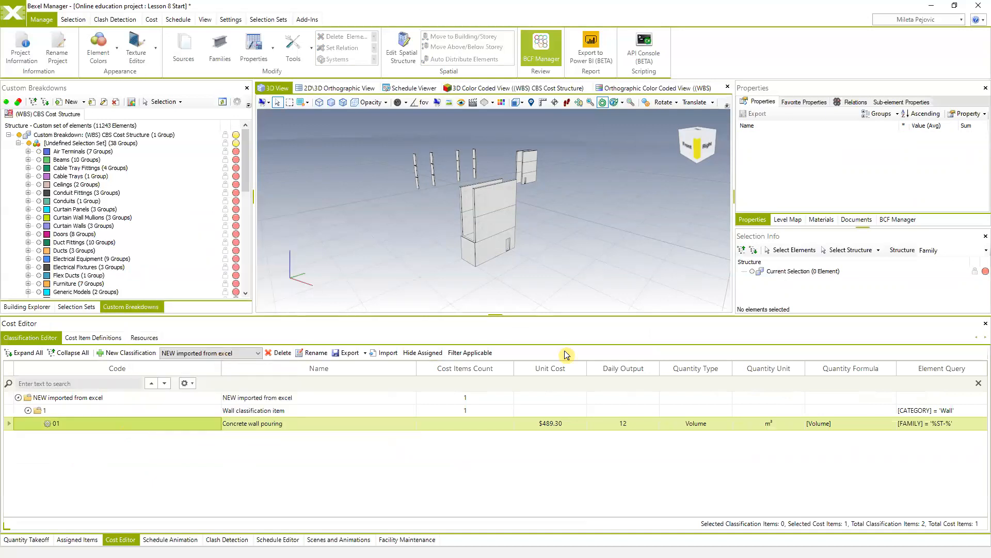
pyautogui.click(194, 195)
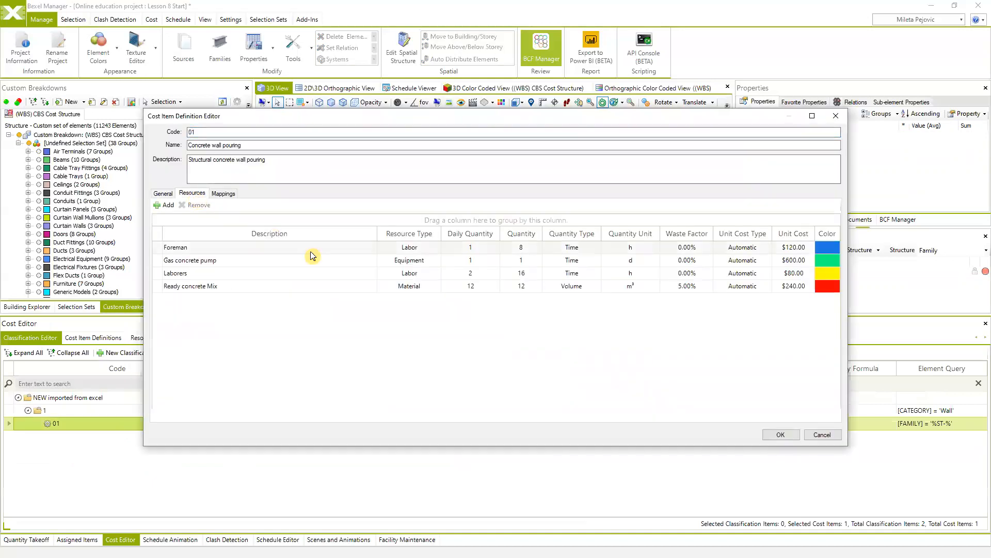
pyautogui.click(223, 193)
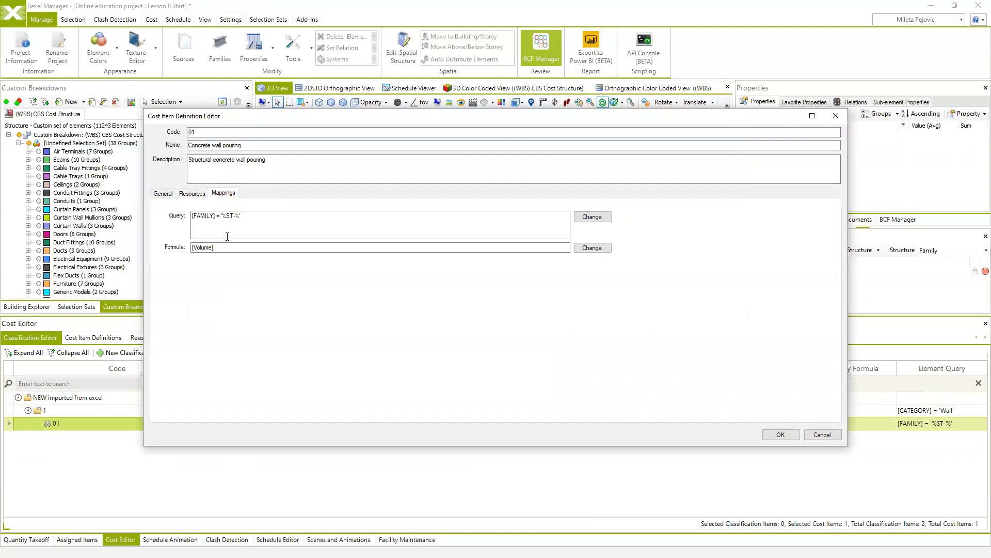
# Set the mapping formula of the Concrete wall pouring definition to [Volume] *1.3 and save the definition
pyautogui.click(592, 247)
pyautogui.click(364, 173)
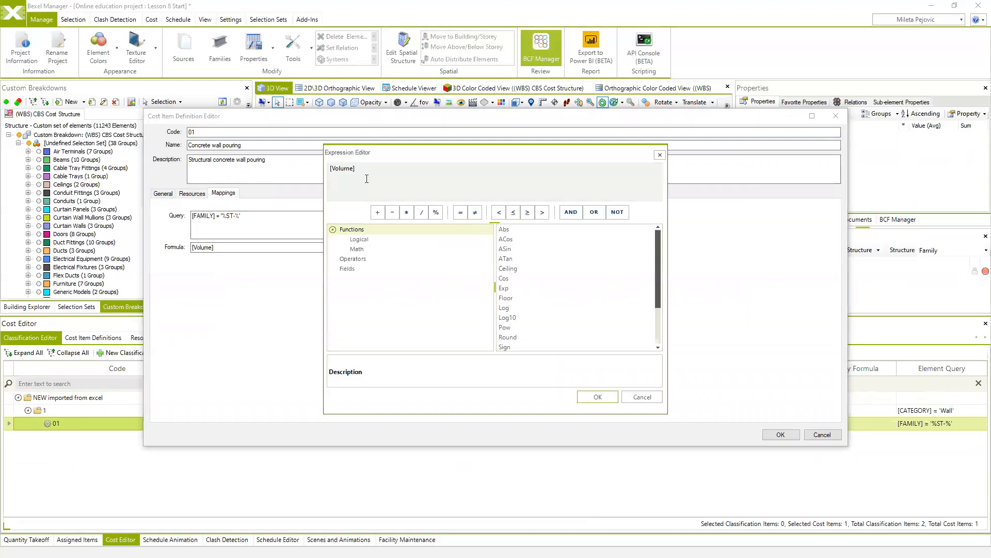
pyautogui.write('*')
pyautogui.click(598, 400)
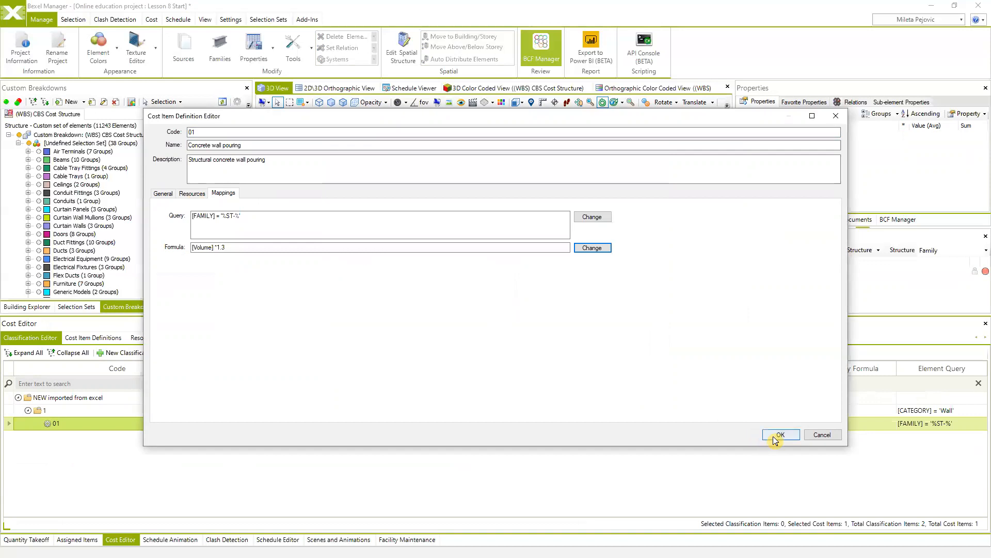
pyautogui.click(775, 435)
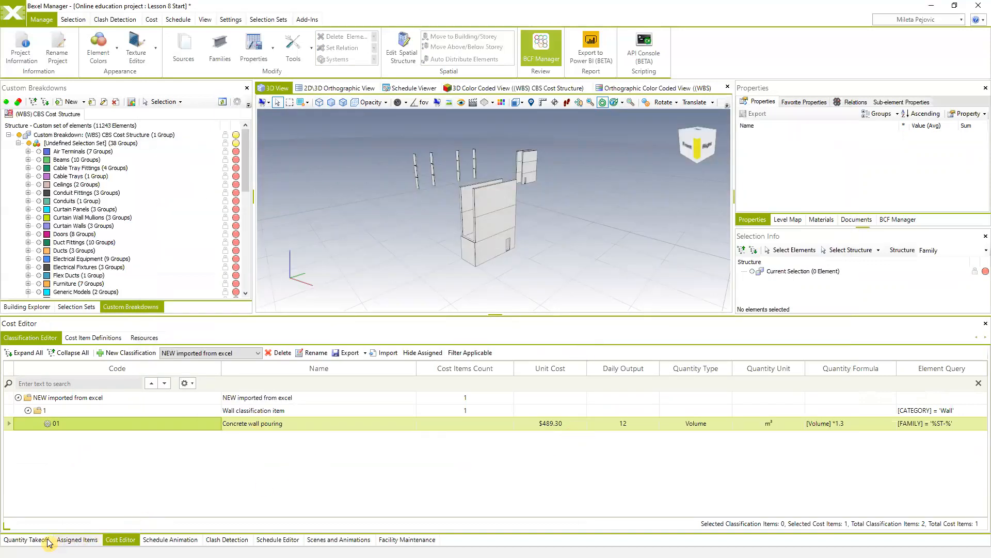
# Check the [Volume] mapping of Concrete wall pouring in the assigned items, expanded down to its Volume property
pyautogui.click(77, 539)
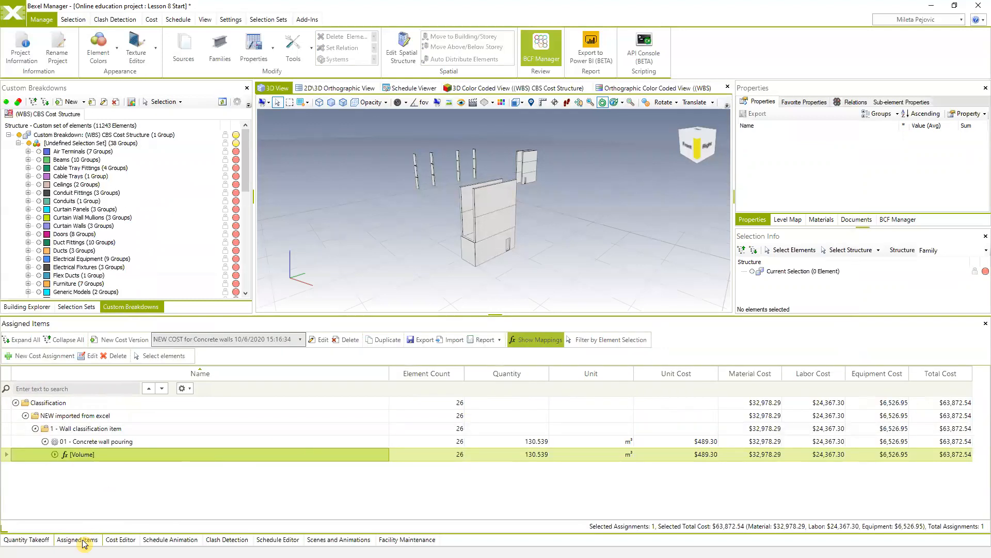
pyautogui.click(54, 454)
pyautogui.click(132, 470)
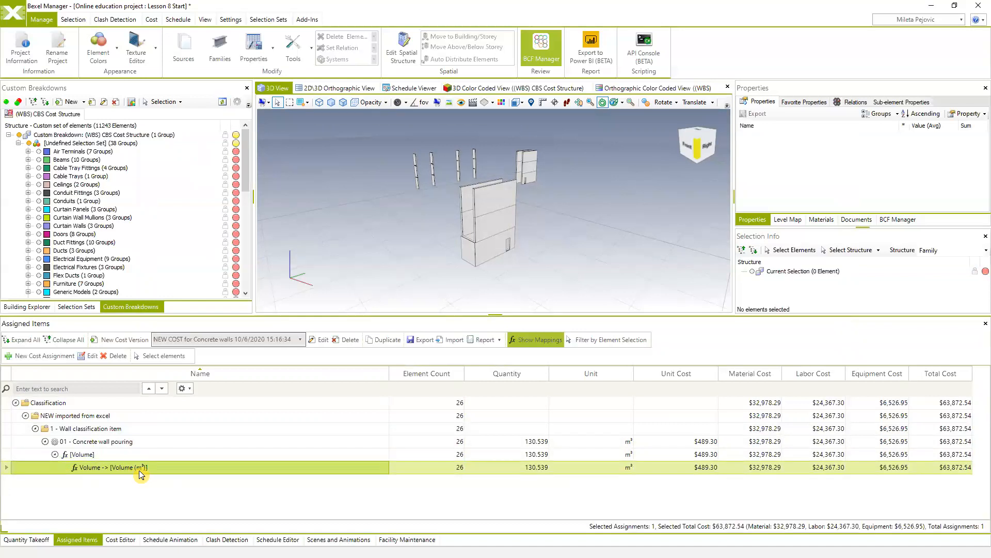
# Set the mapping formula of the Concrete wall pouring definition to [Volume] *2 and apply it to all derived cost items
pyautogui.click(120, 539)
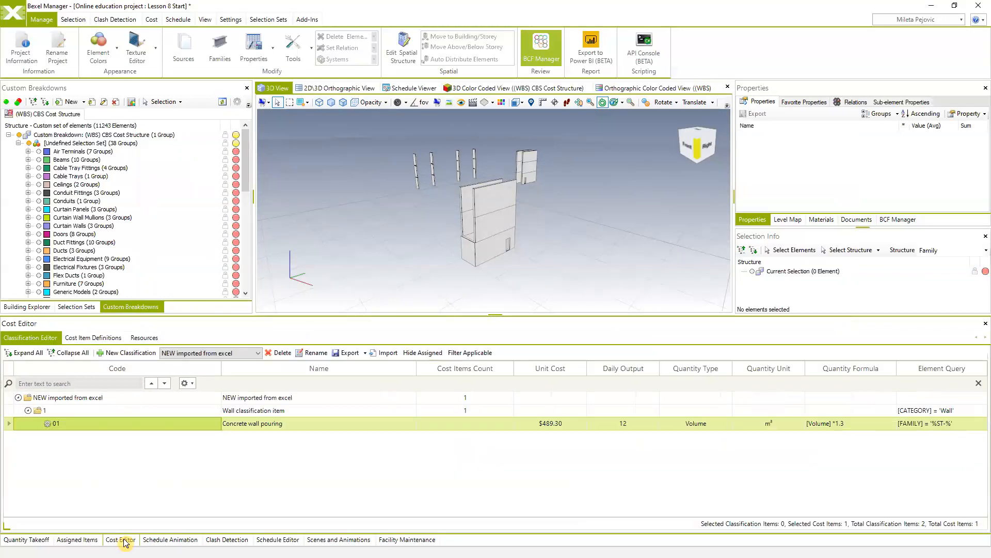
pyautogui.rightClick(67, 421)
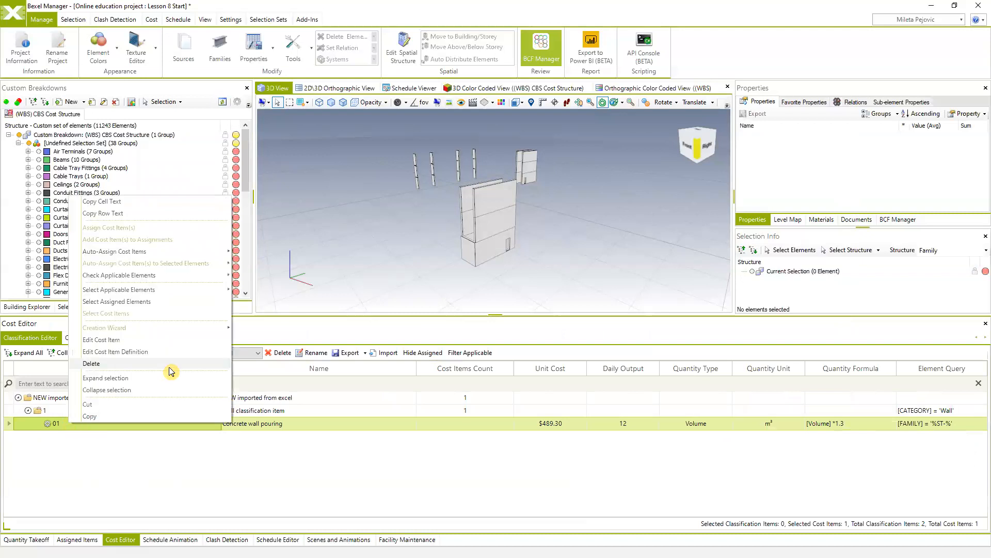
pyautogui.click(149, 352)
pyautogui.click(593, 248)
pyautogui.click(364, 171)
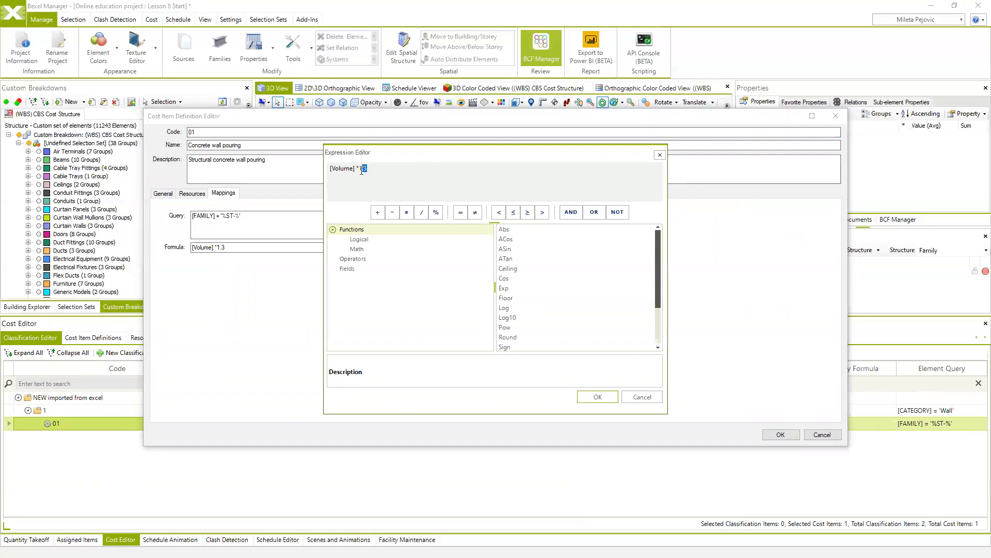
pyautogui.press('BackSpace')
pyautogui.press('BackSpace')
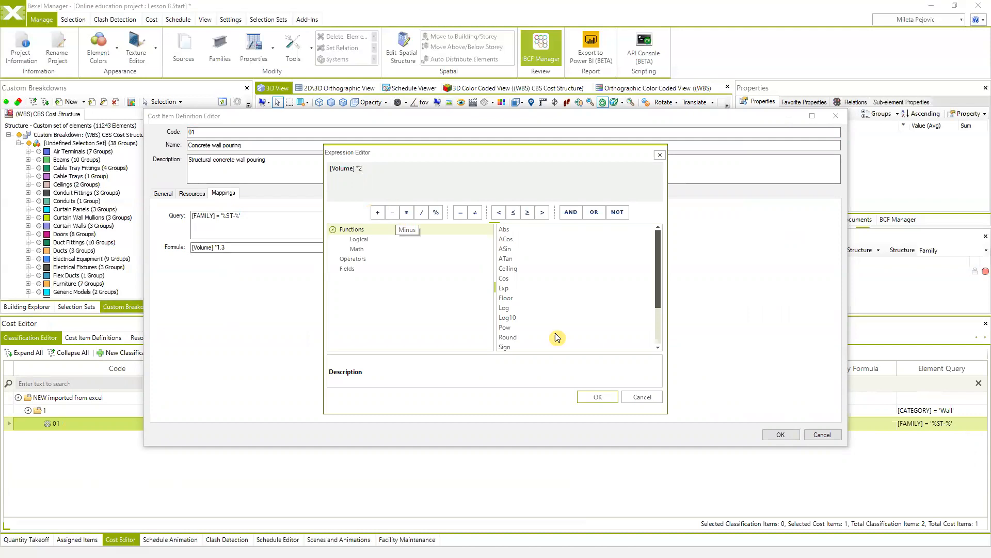
pyautogui.click(598, 397)
pyautogui.click(778, 435)
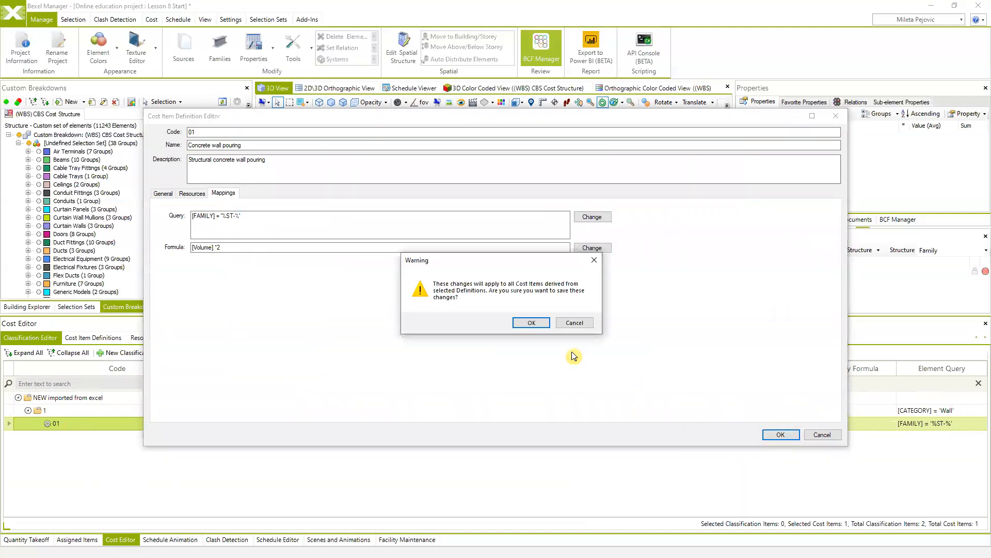
pyautogui.click(538, 321)
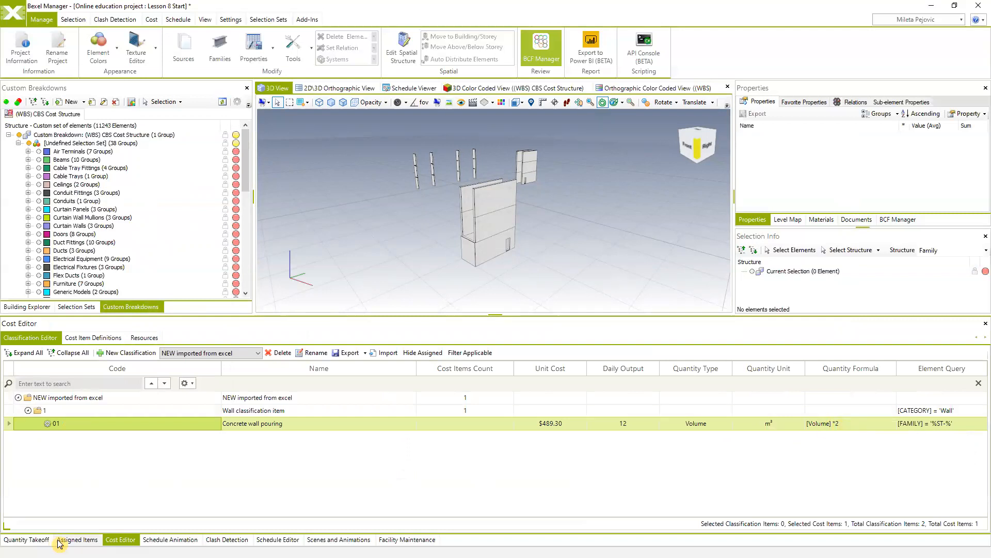
# Review the assigned quantities and costs of the concrete walls version, toggling the mappings off and on
pyautogui.click(34, 539)
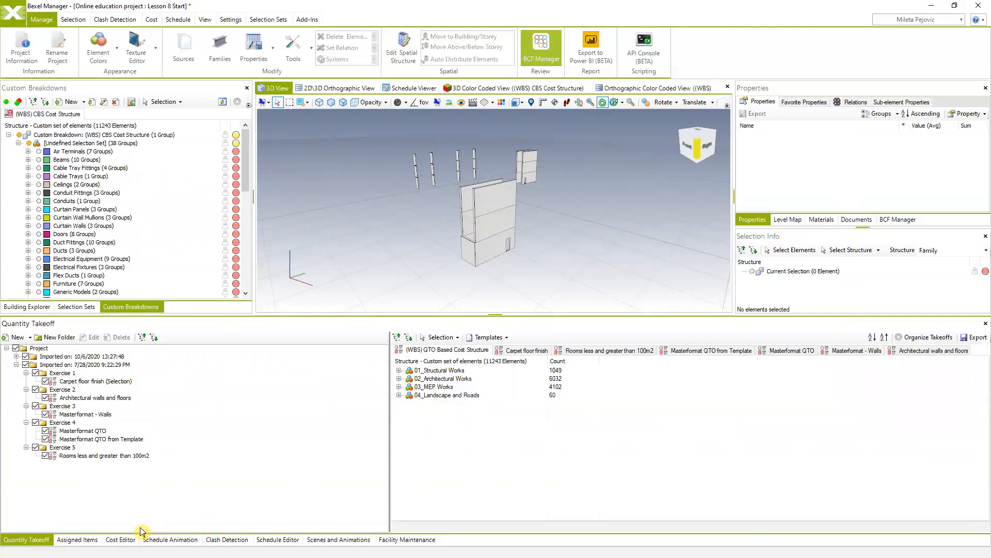
pyautogui.click(77, 540)
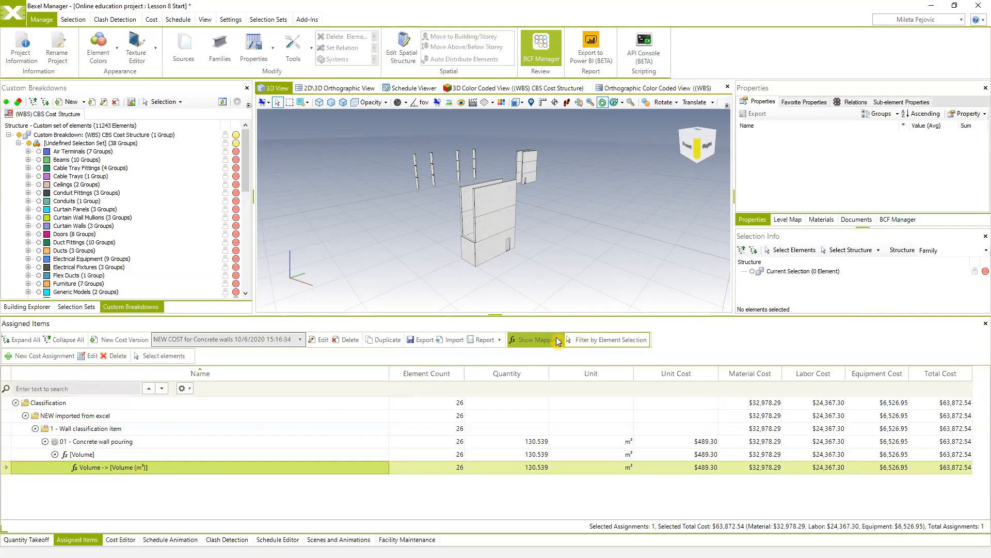
pyautogui.click(539, 343)
pyautogui.click(538, 341)
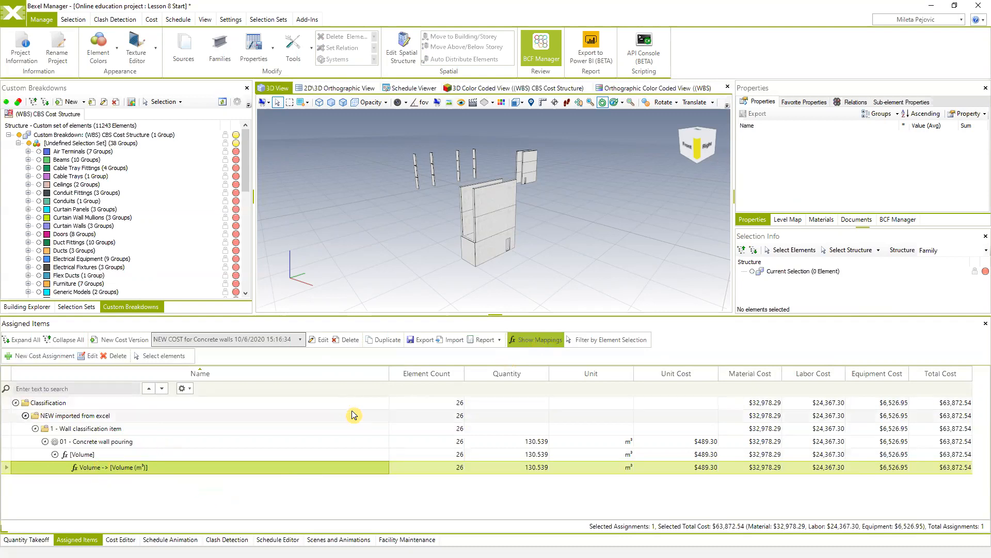
pyautogui.click(84, 404)
# Filter the assigned items by element selection and show all elements in the 3D model
pyautogui.click(604, 341)
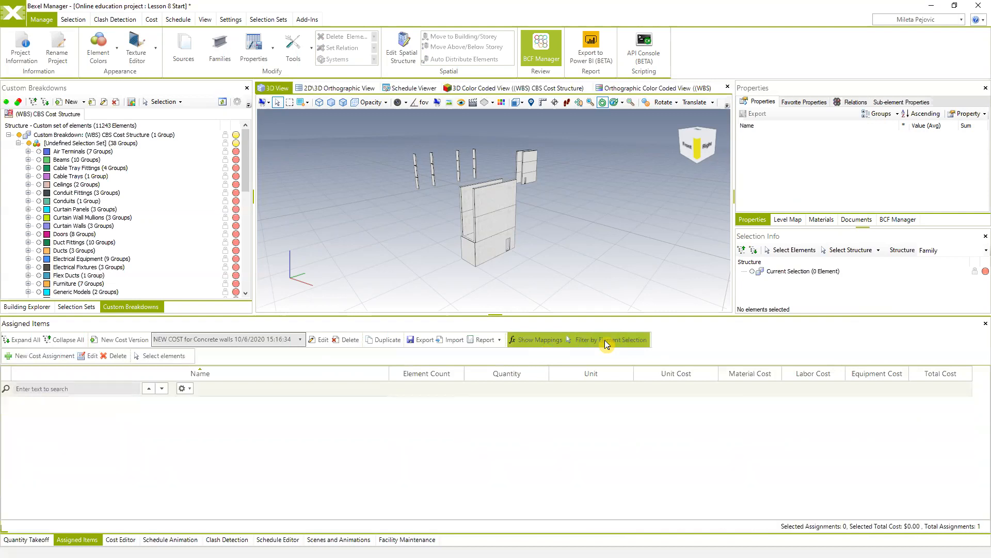
pyautogui.moveTo(531, 274); pyautogui.dragTo(517, 274)
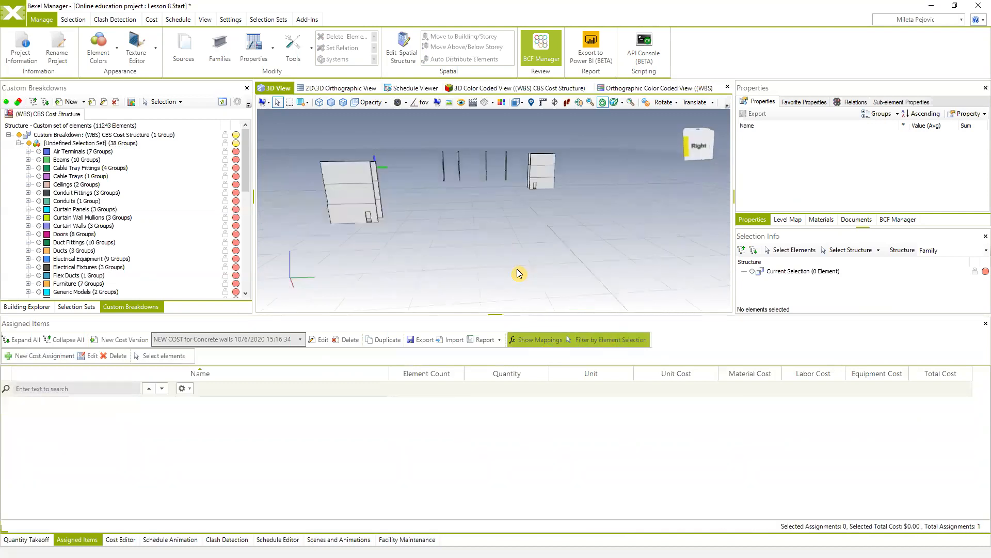
pyautogui.rightClick(519, 272)
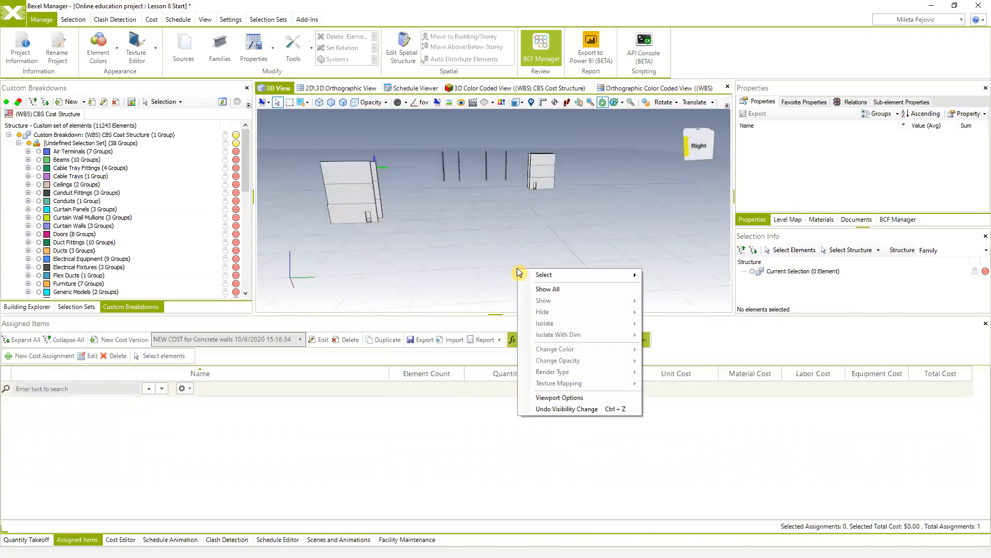
pyautogui.click(565, 287)
# Select one exterior concrete wall segment on the courtyard facade to view its assigned cost, and collapse the [Volume] mapping
pyautogui.moveTo(588, 267); pyautogui.dragTo(572, 239)
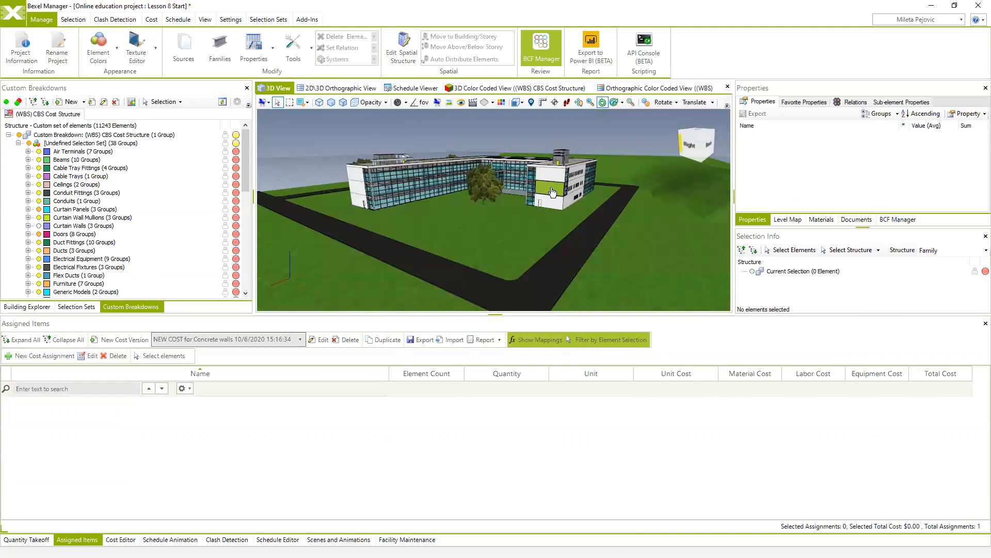
pyautogui.moveTo(553, 207); pyautogui.dragTo(551, 261)
pyautogui.scroll(5, 532, 219)
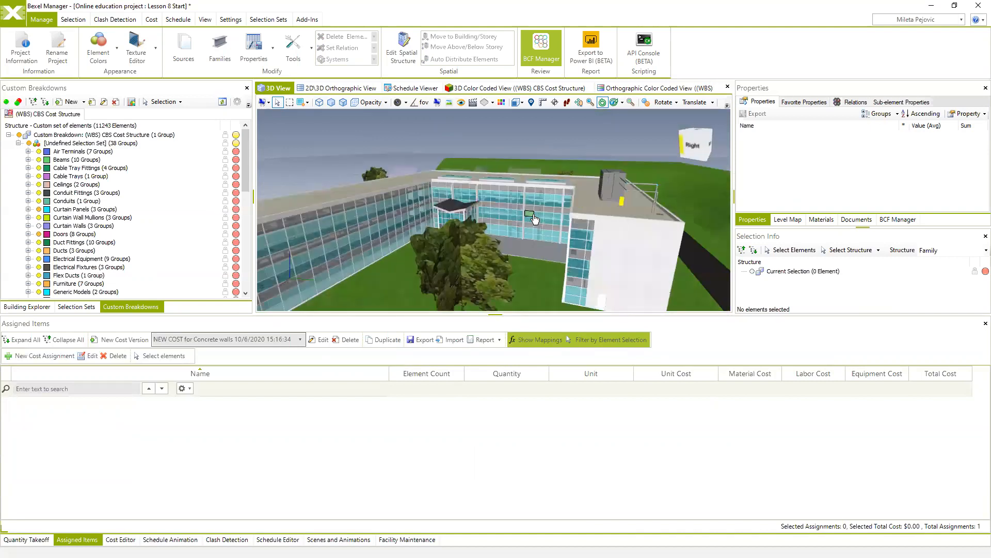
pyautogui.click(597, 305)
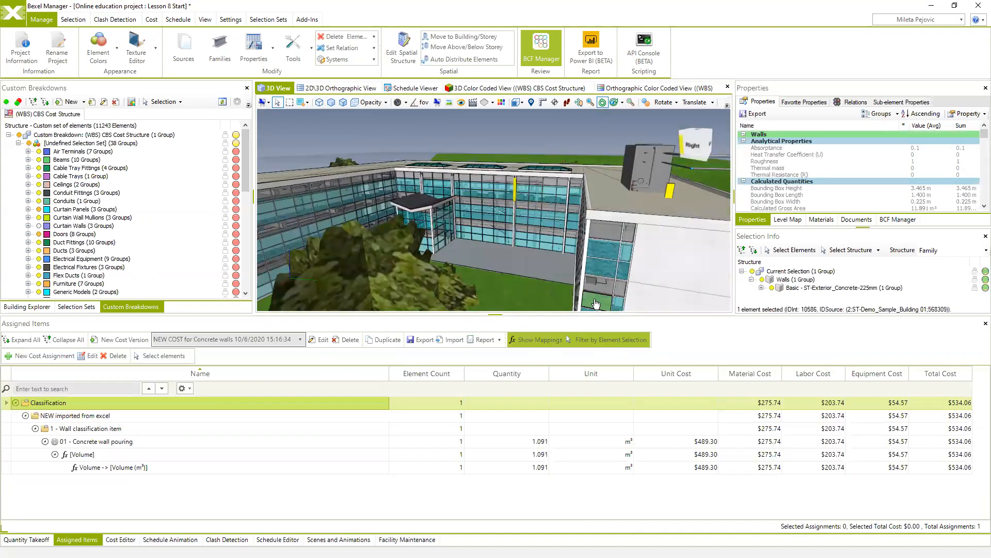
pyautogui.moveTo(597, 305); pyautogui.dragTo(530, 203)
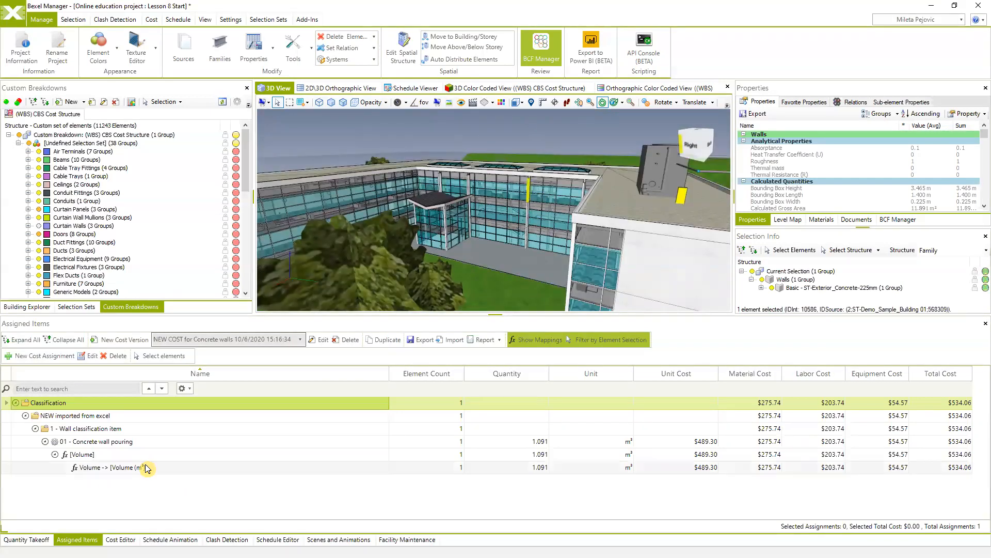
pyautogui.click(55, 455)
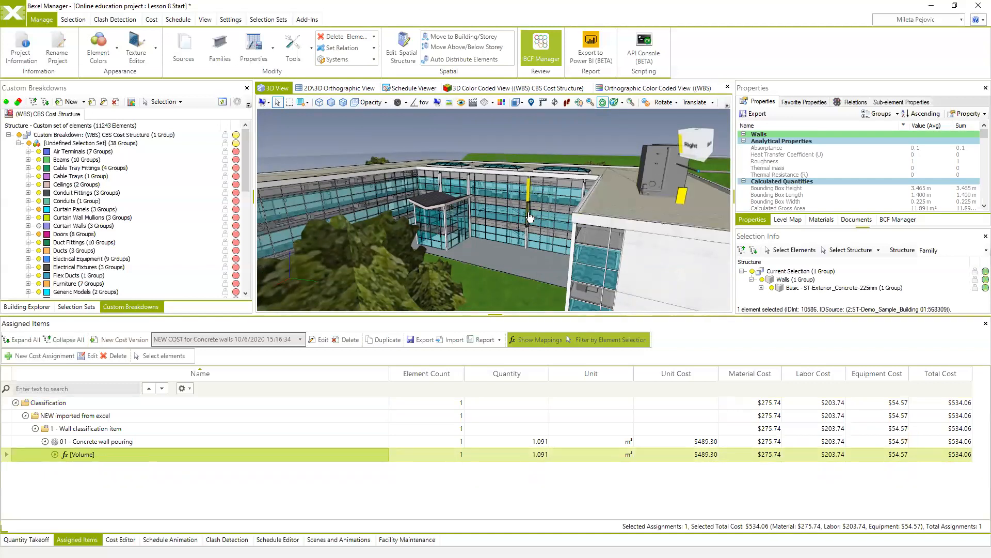
# Add the other concrete wall segments in the two vertical strips of the courtyard facade to the selection and compare the assigned costs
pyautogui.keyDown('ctrl'); pyautogui.click(529, 217); pyautogui.keyUp('ctrl')
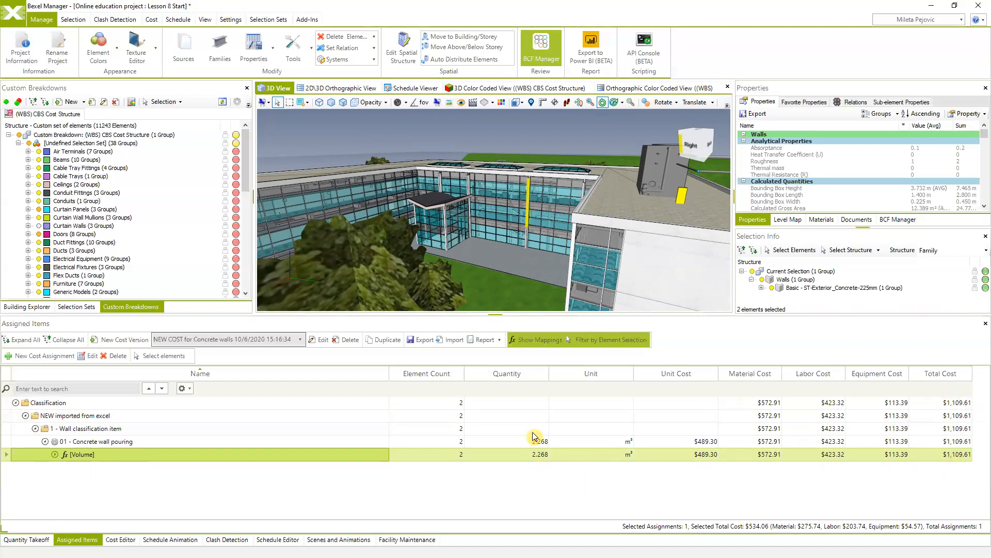
pyautogui.keyDown('ctrl'); pyautogui.click(469, 189); pyautogui.keyUp('ctrl')
pyautogui.keyDown('ctrl'); pyautogui.click(469, 200); pyautogui.keyUp('ctrl')
pyautogui.moveTo(471, 218); pyautogui.dragTo(661, 441)
pyautogui.keyDown('ctrl'); pyautogui.click(471, 211); pyautogui.keyUp('ctrl')
pyautogui.scroll(-3, 551, 208)
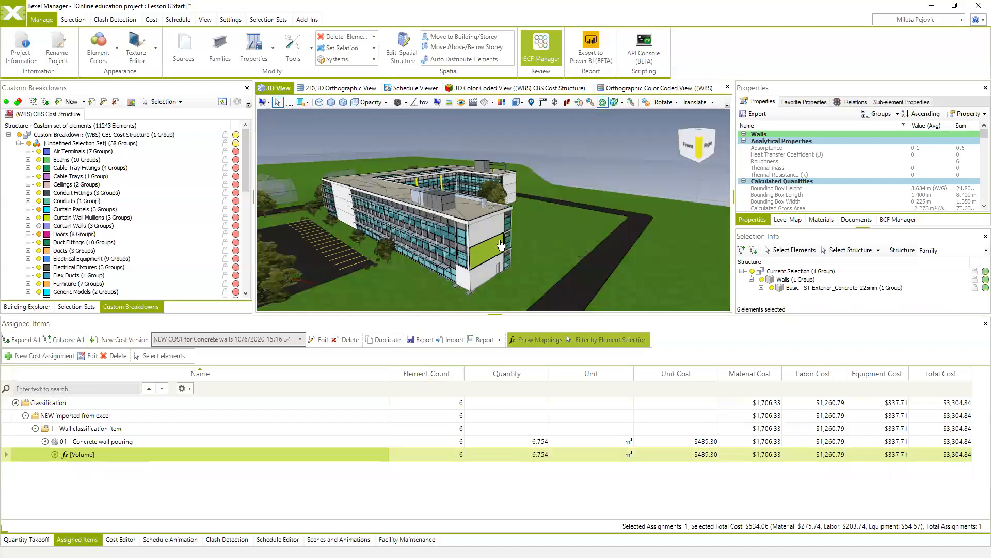
pyautogui.moveTo(501, 244); pyautogui.dragTo(551, 246)
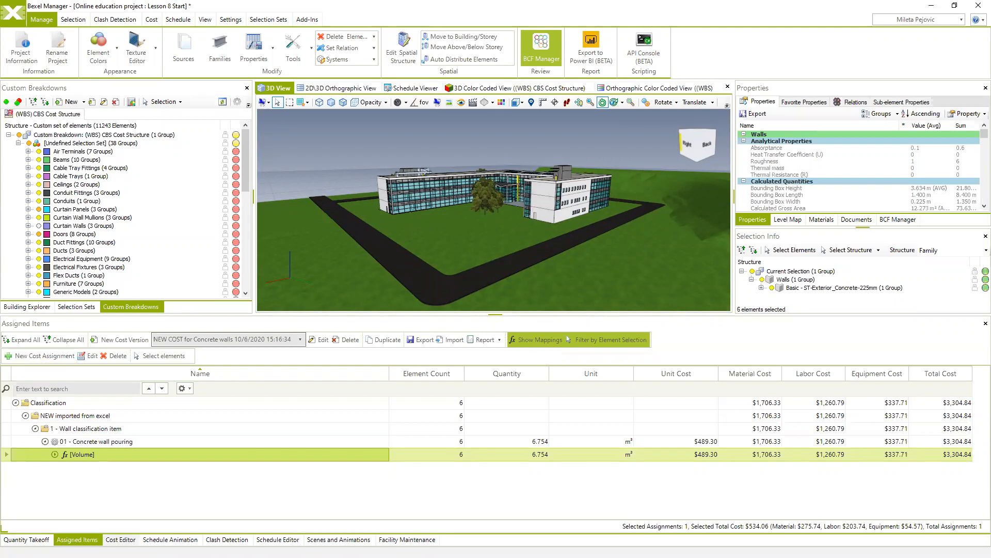
# Create a cost classification named NEW Uniformat based classification and import the classification items into it
pyautogui.click(120, 539)
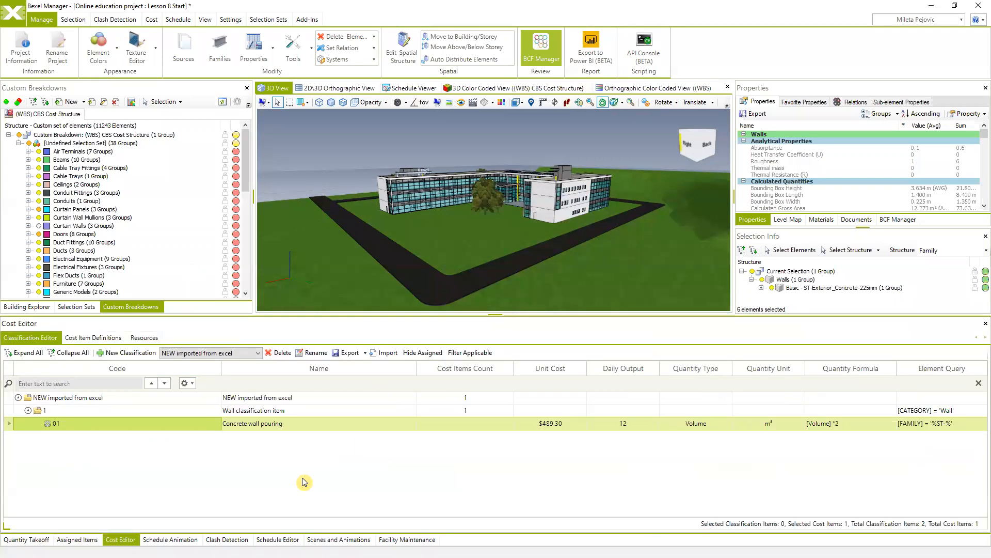
pyautogui.click(126, 353)
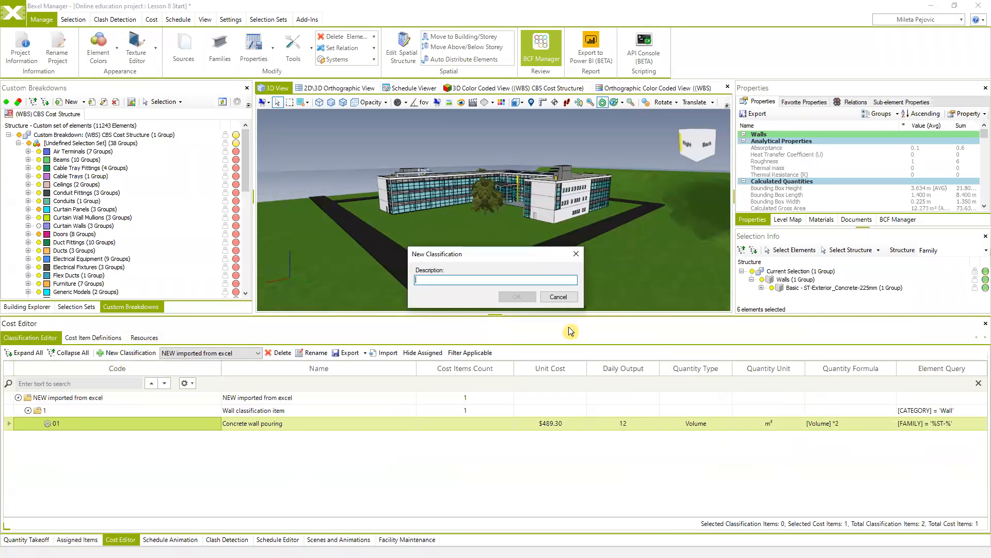
pyautogui.write('NE')
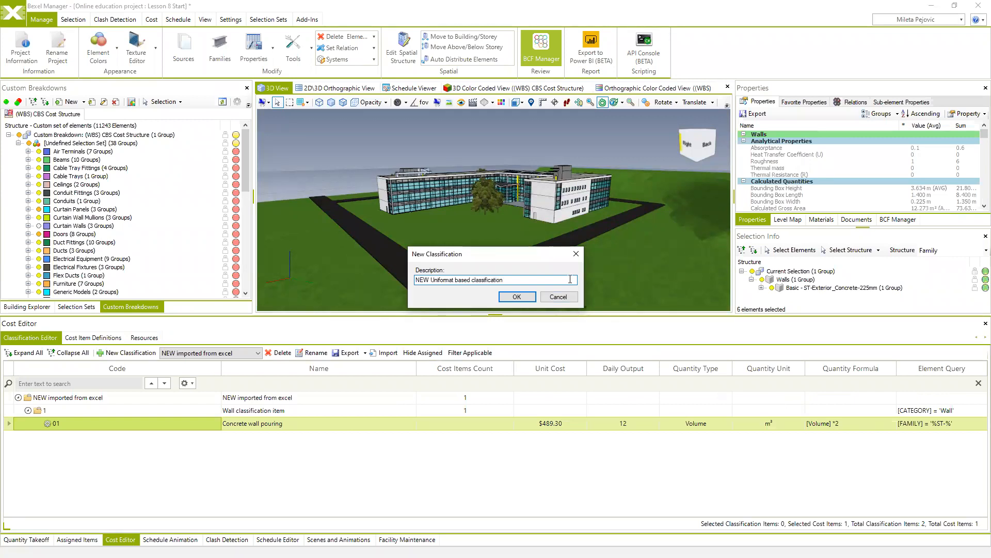
pyautogui.click(517, 297)
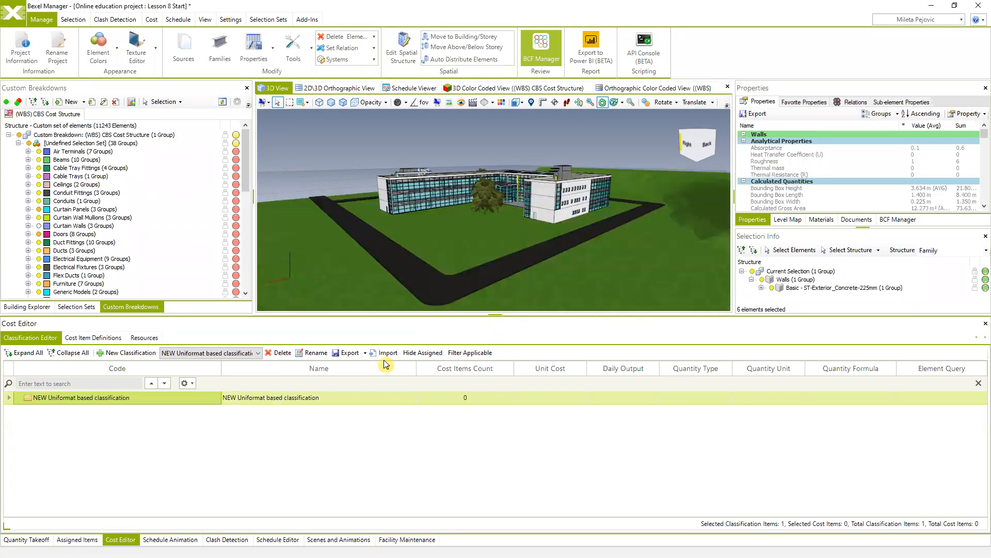
pyautogui.click(383, 355)
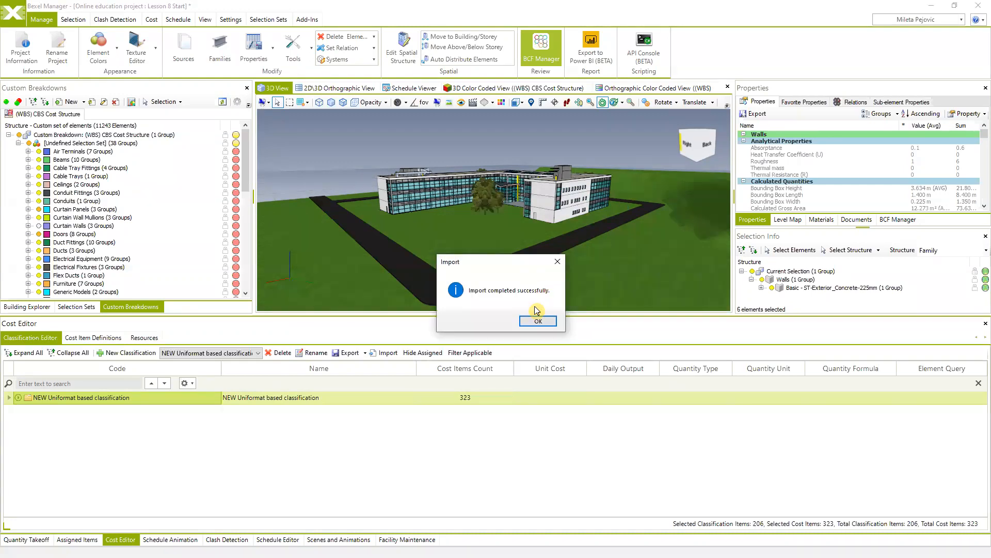
pyautogui.click(537, 322)
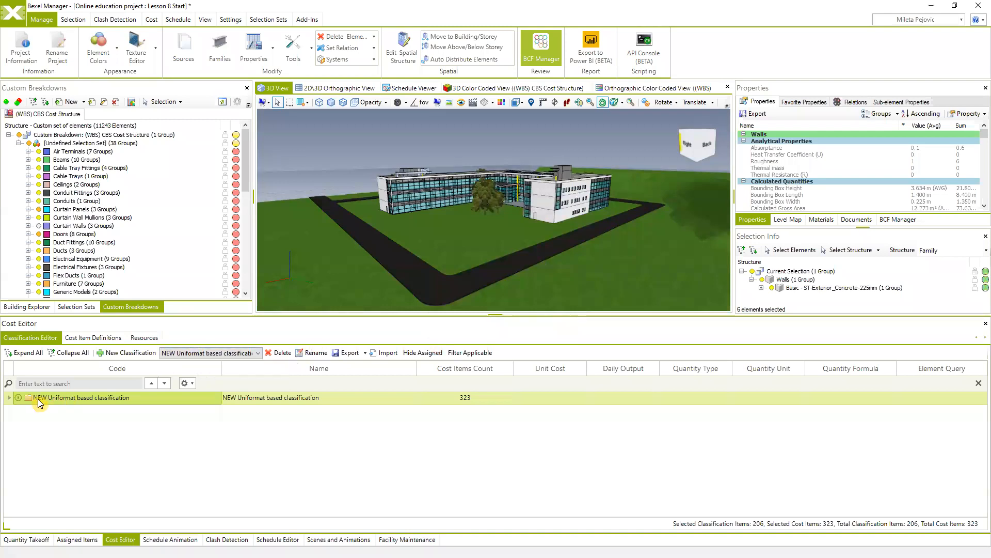
pyautogui.click(19, 397)
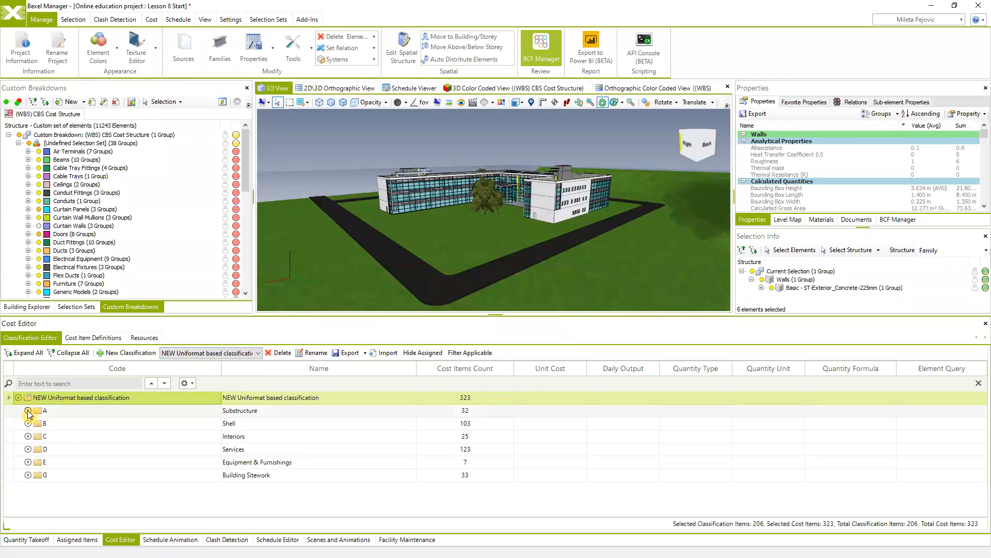
pyautogui.click(28, 410)
pyautogui.click(38, 424)
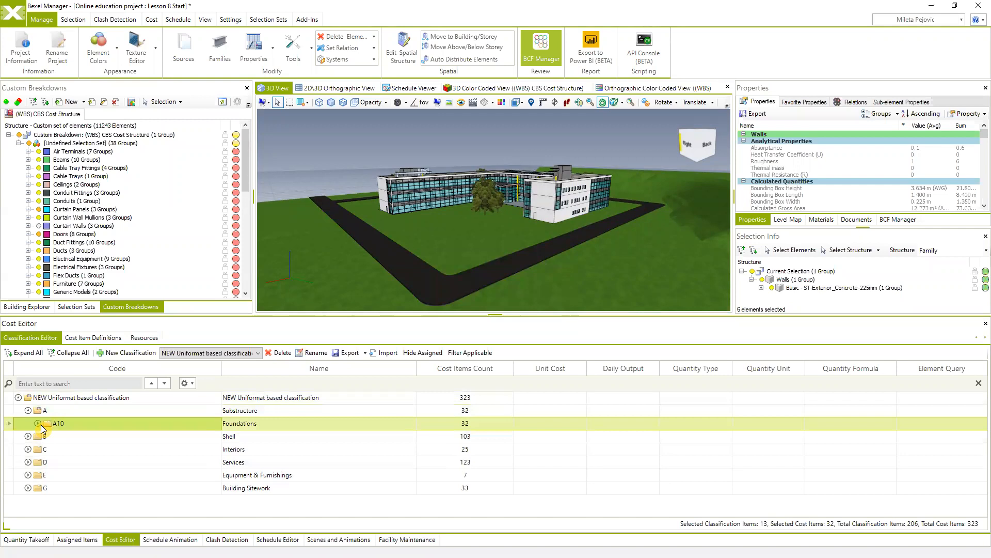
pyautogui.click(48, 436)
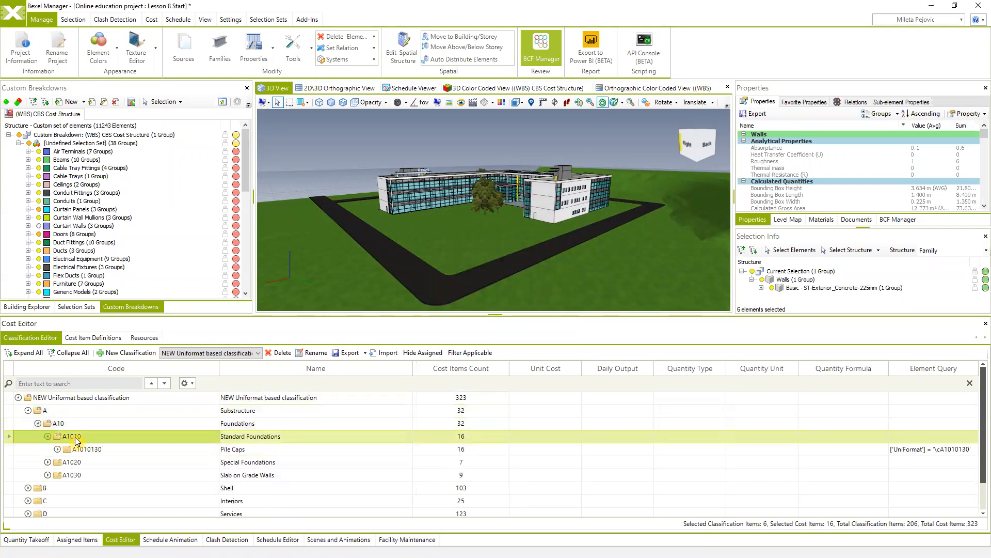
pyautogui.click(58, 448)
pyautogui.click(67, 462)
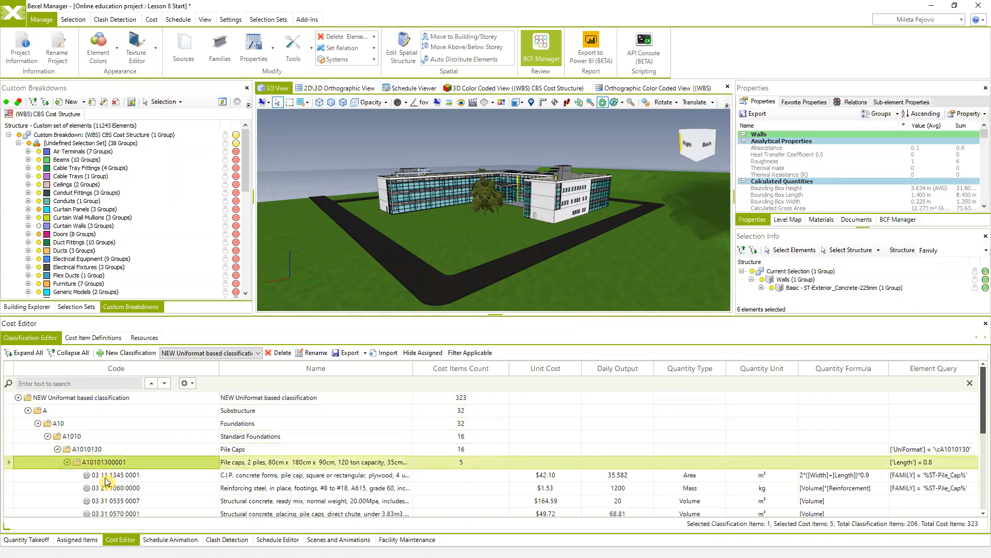
pyautogui.click(105, 475)
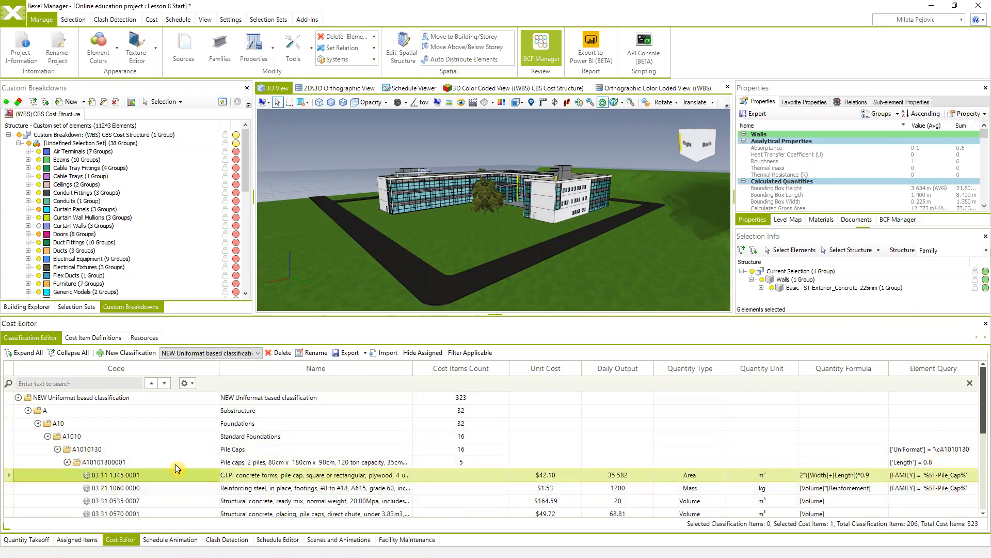
pyautogui.scroll(-1, 175, 464)
pyautogui.rightClick(107, 423)
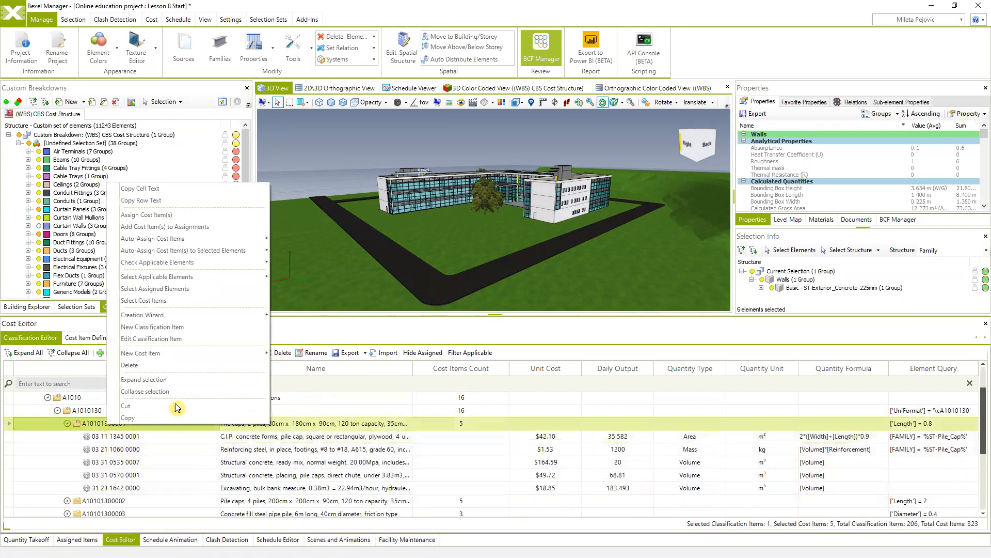
pyautogui.moveTo(217, 277)
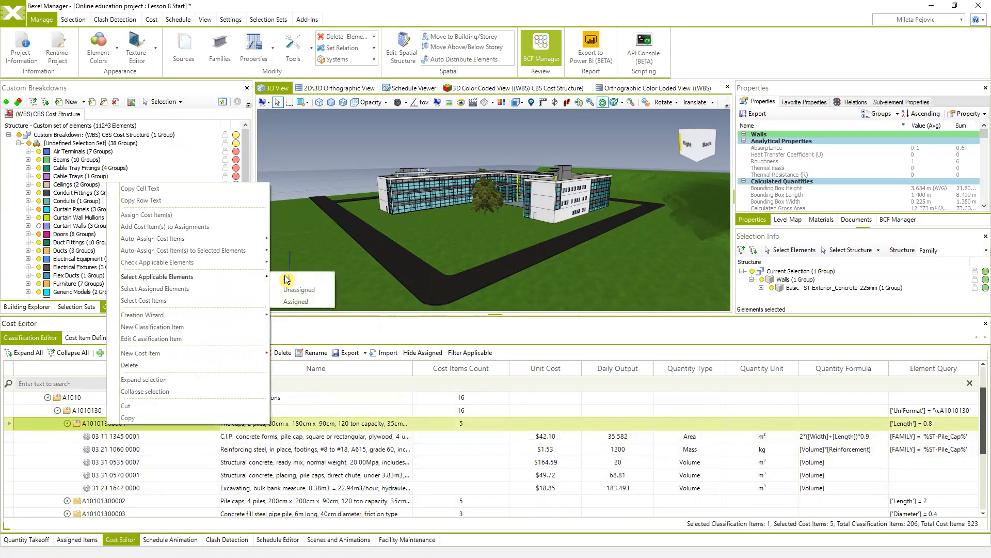
pyautogui.click(302, 281)
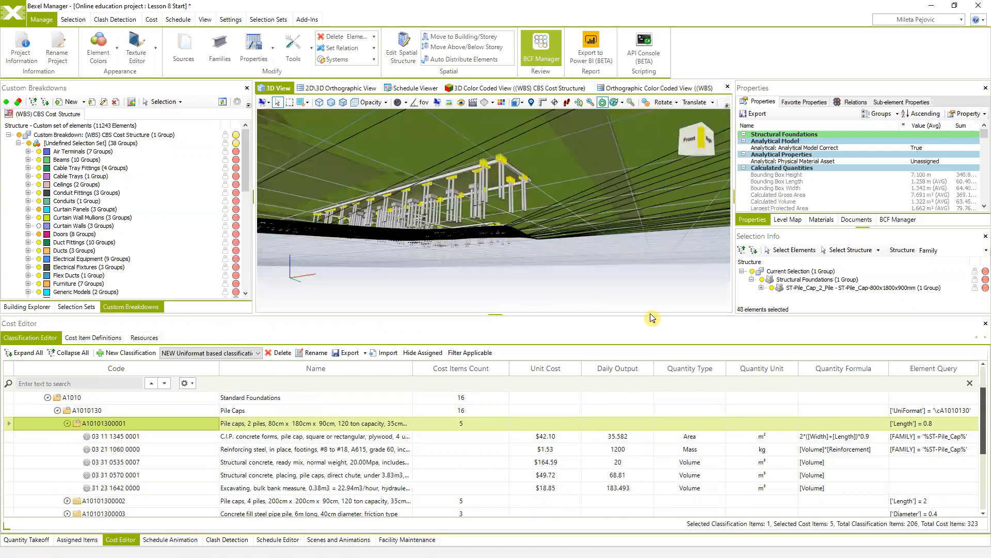
pyautogui.click(129, 438)
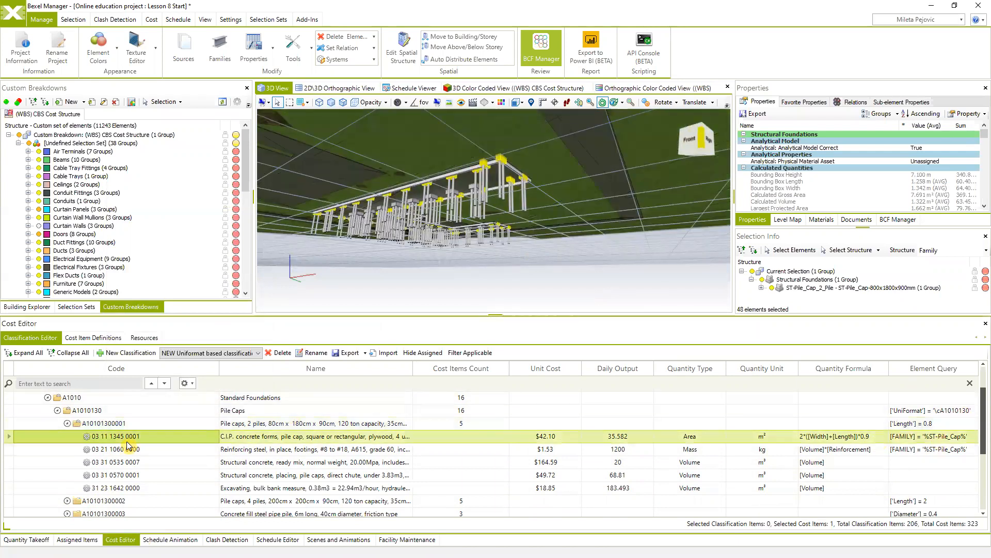
pyautogui.rightClick(129, 438)
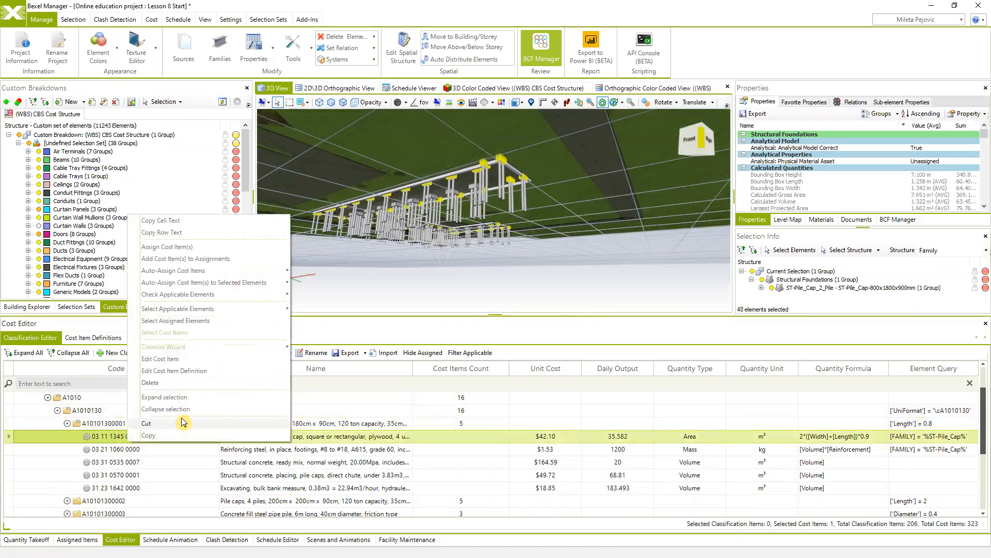
pyautogui.click(190, 372)
pyautogui.click(196, 194)
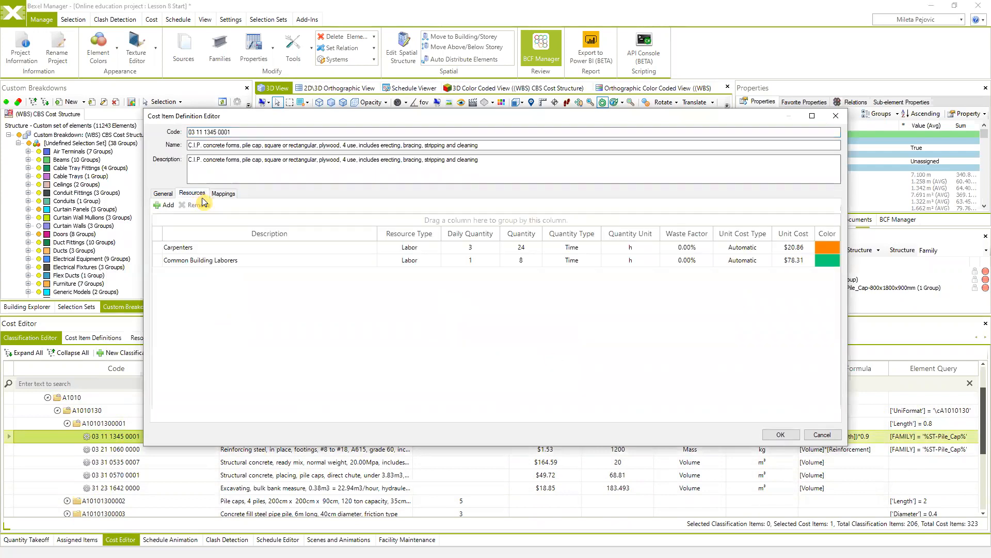
pyautogui.click(161, 195)
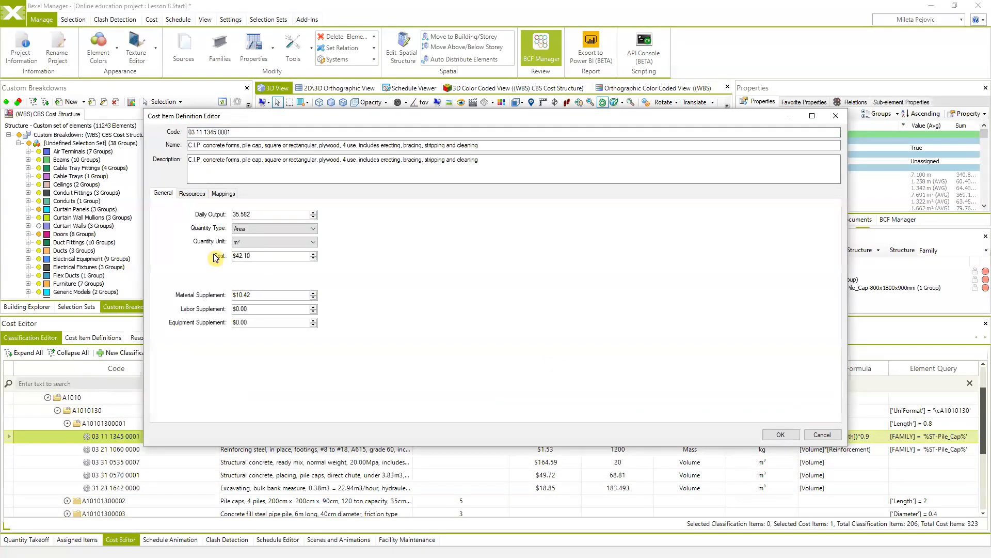
pyautogui.click(822, 435)
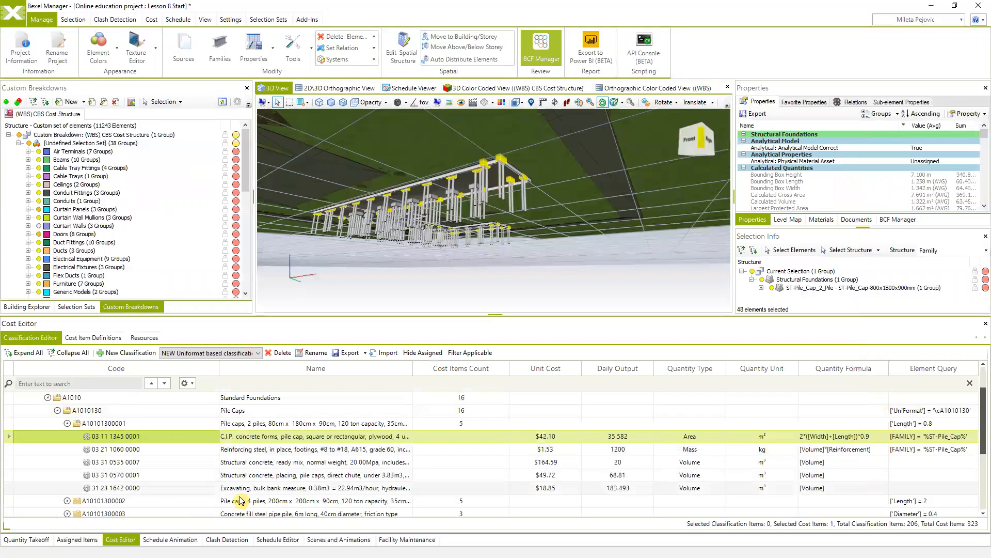
# Auto-assign the cost items of the whole NEW Uniformat based classification to a new cost version, without copying the unassigned-item information
pyautogui.scroll(1, 88, 404)
pyautogui.click(80, 400)
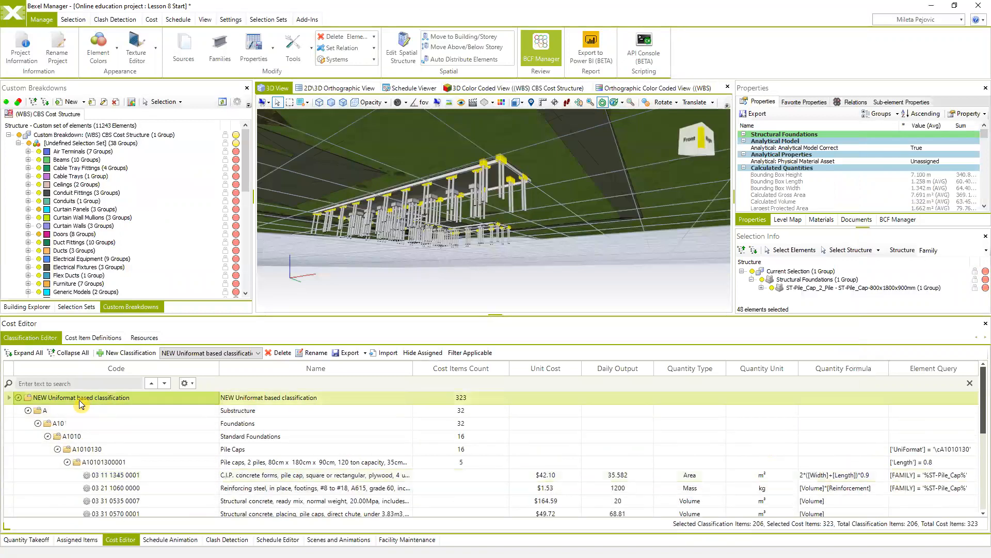
pyautogui.rightClick(80, 400)
pyautogui.moveTo(219, 268)
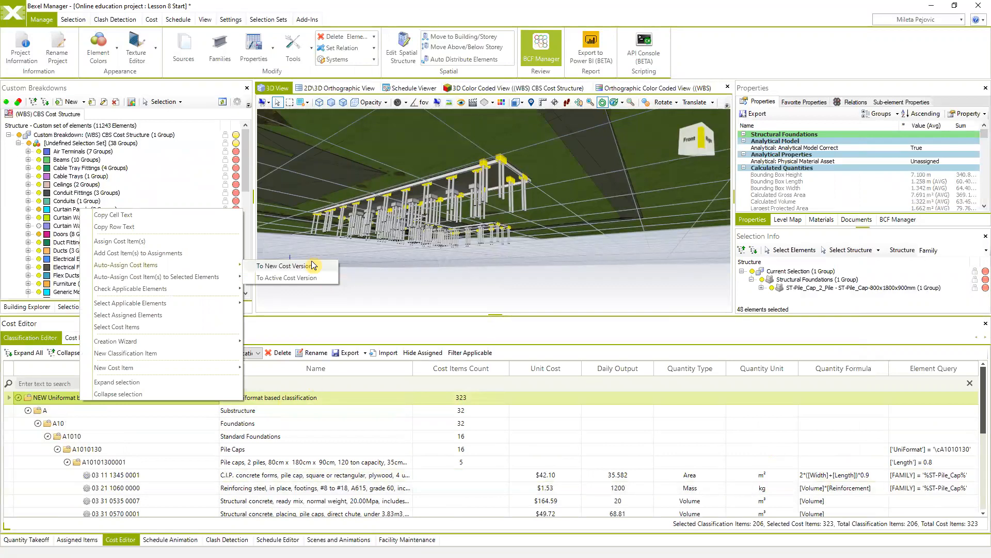
pyautogui.click(313, 266)
pyautogui.click(544, 321)
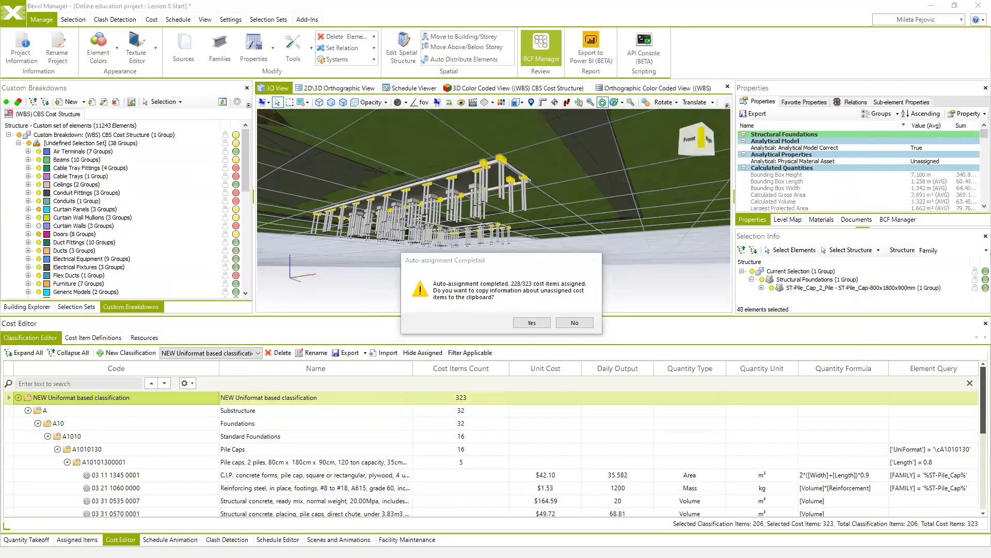
pyautogui.click(575, 323)
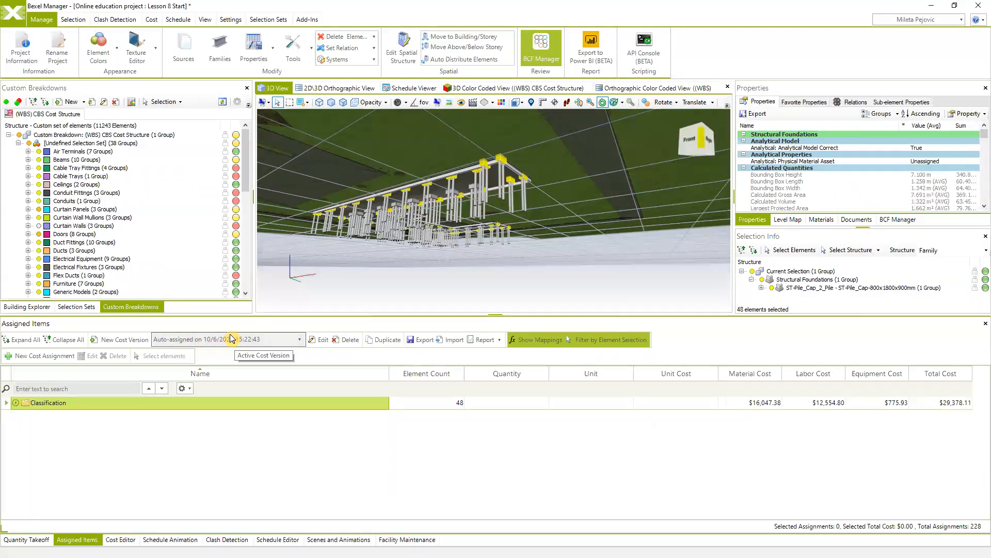
# Turn off the mappings display and the element selection filter in the assigned items to show the whole project's costs
pyautogui.moveTo(500, 227); pyautogui.dragTo(496, 260)
pyautogui.click(616, 338)
pyautogui.click(615, 338)
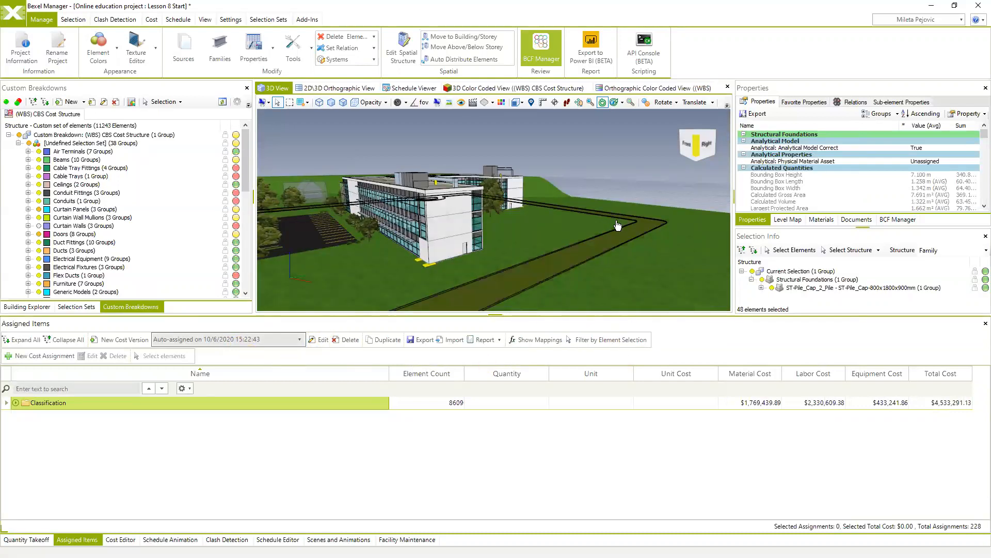
pyautogui.moveTo(590, 231); pyautogui.dragTo(520, 181)
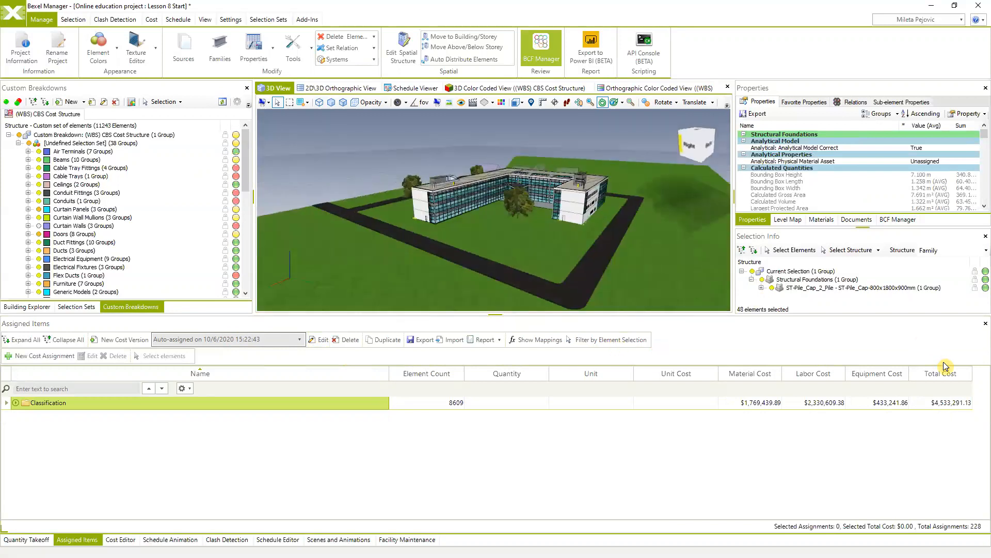
pyautogui.moveTo(525, 239); pyautogui.dragTo(493, 243, button='middle')
# Expand the assigned items through NEW Uniformat based classification, Substructure, Foundations and Standard Foundations down to the items under Pile Caps
pyautogui.click(15, 402)
pyautogui.click(25, 415)
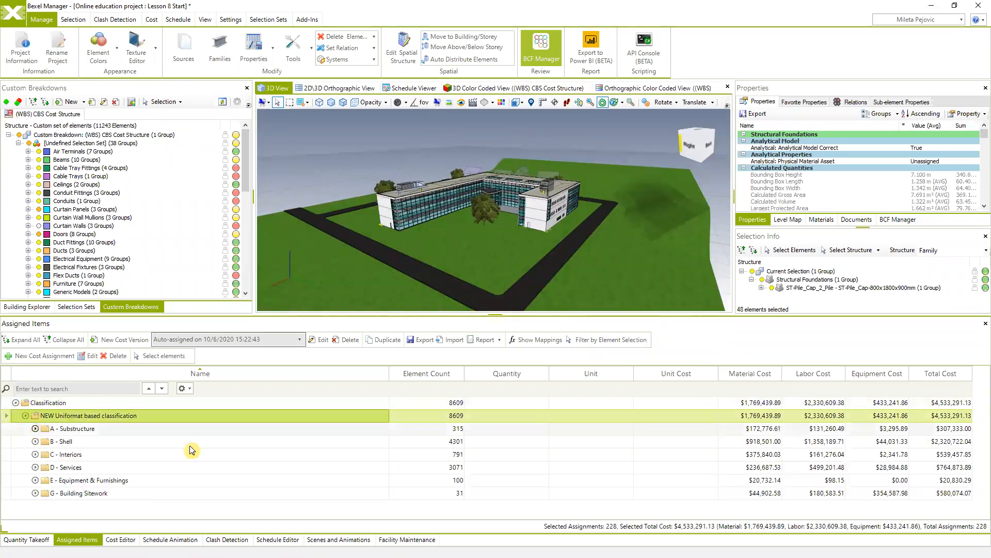
pyautogui.click(76, 429)
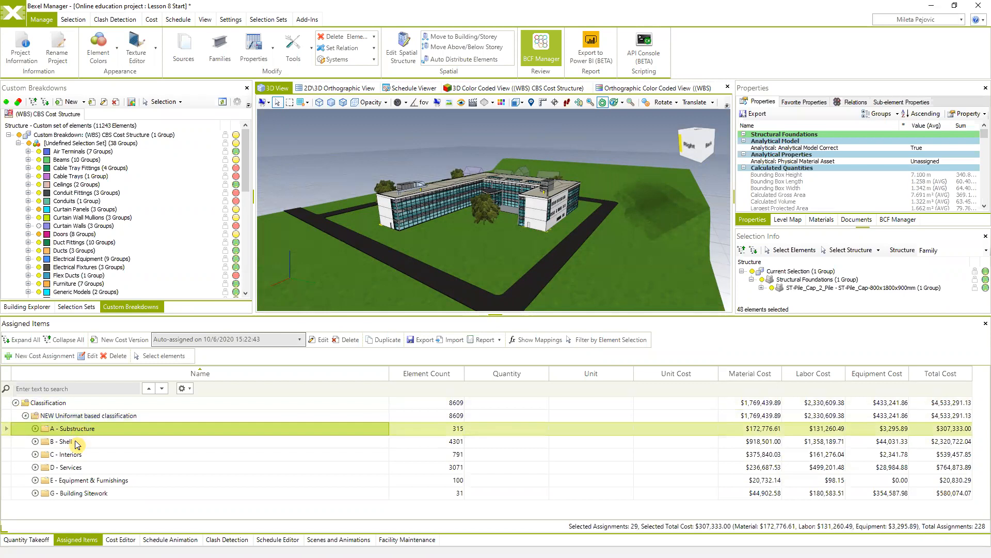
pyautogui.click(75, 442)
pyautogui.click(35, 428)
pyautogui.click(45, 441)
pyautogui.click(55, 454)
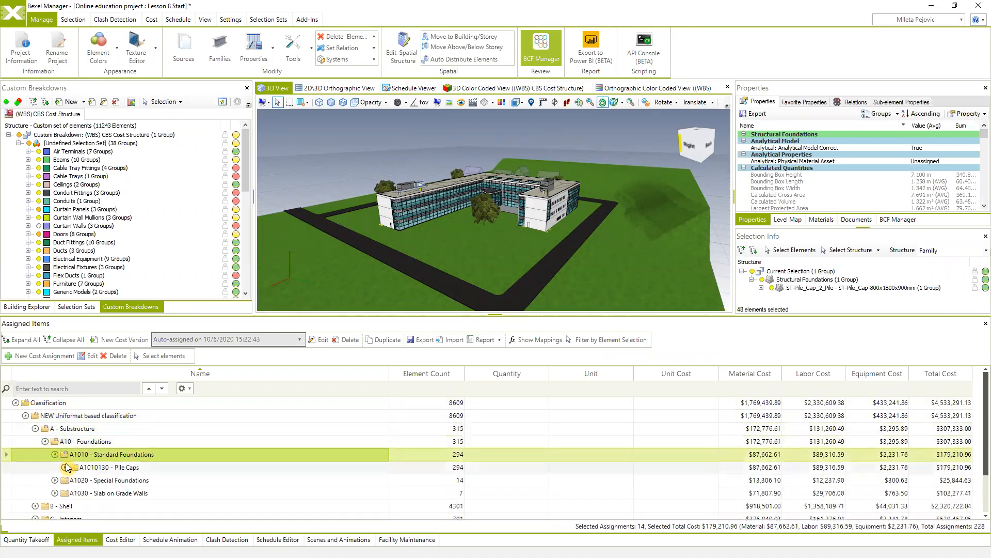
pyautogui.click(65, 467)
pyautogui.click(120, 481)
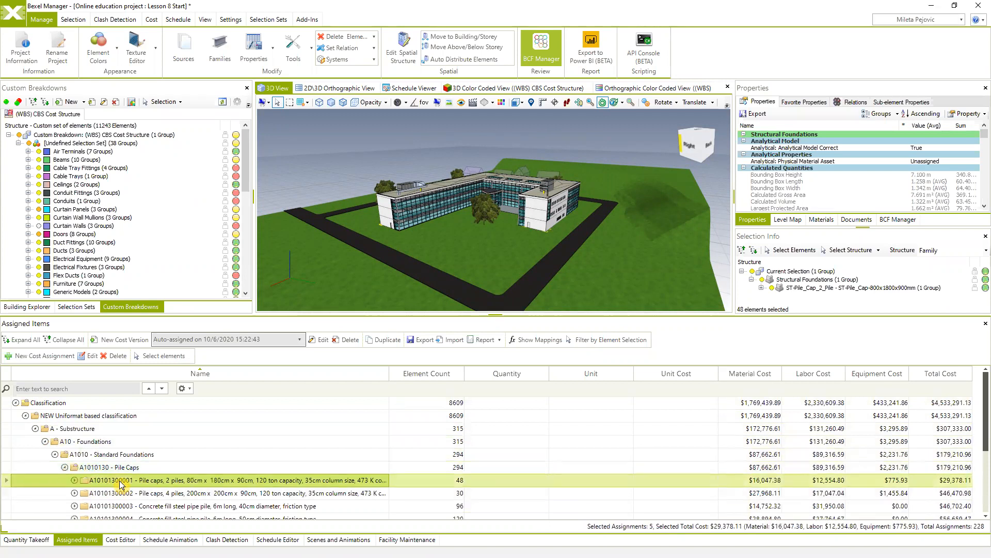
# Select the model elements assigned to A1010130 - Pile Caps
pyautogui.click(130, 468)
pyautogui.rightClick(133, 472)
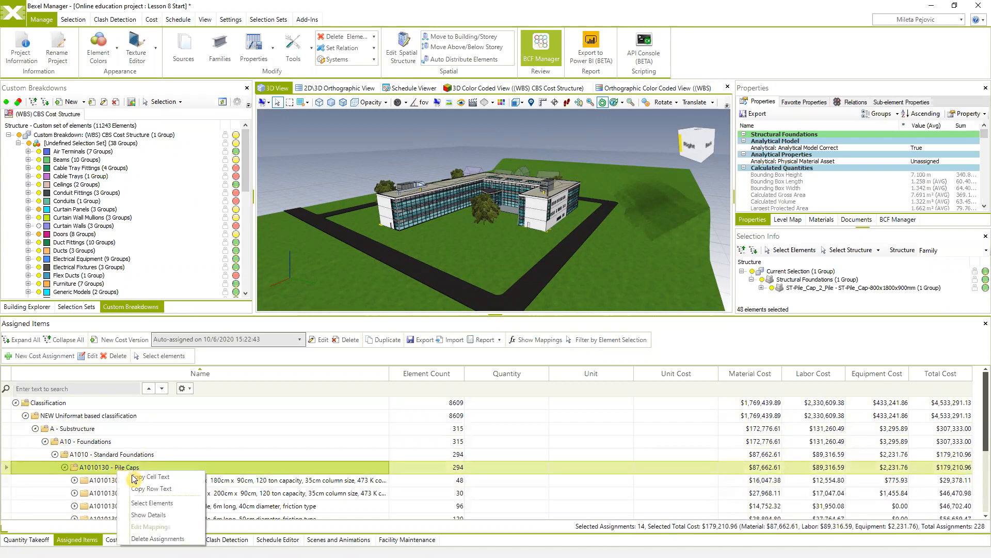
pyautogui.click(151, 503)
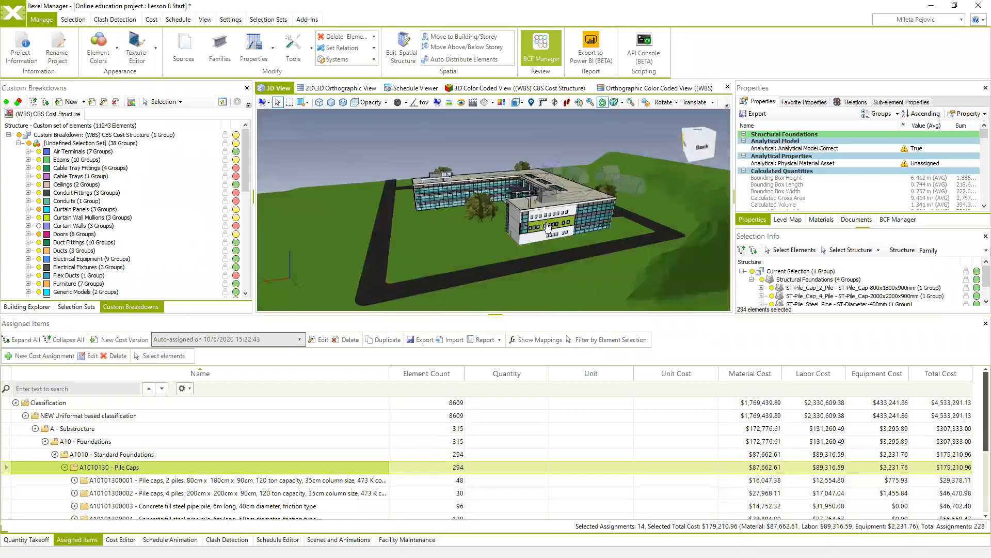
# Filter the assigned items by element selection and select several facade elements of the white end block to compare their costs
pyautogui.click(547, 227)
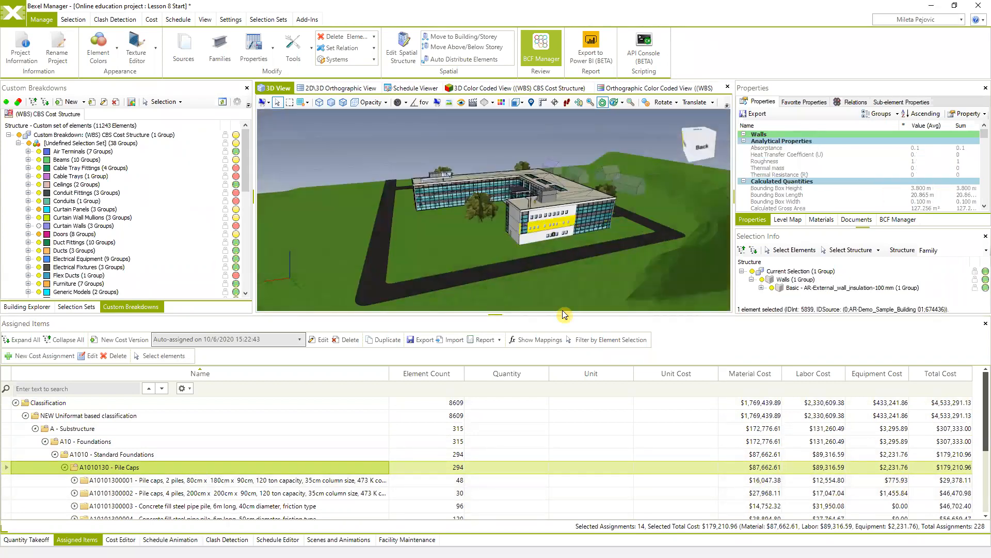
pyautogui.click(602, 341)
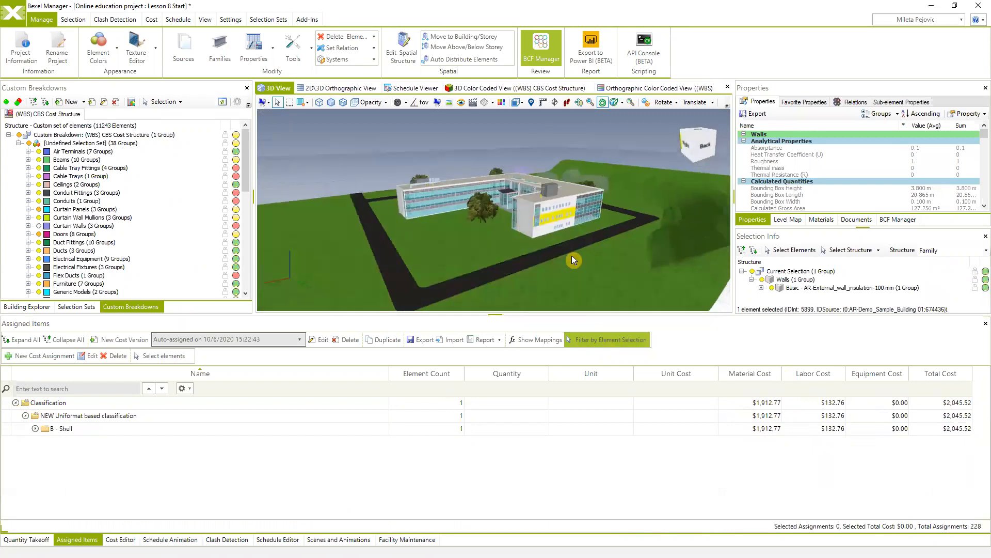
pyautogui.keyDown('ctrl'); pyautogui.click(535, 218); pyautogui.keyUp('ctrl')
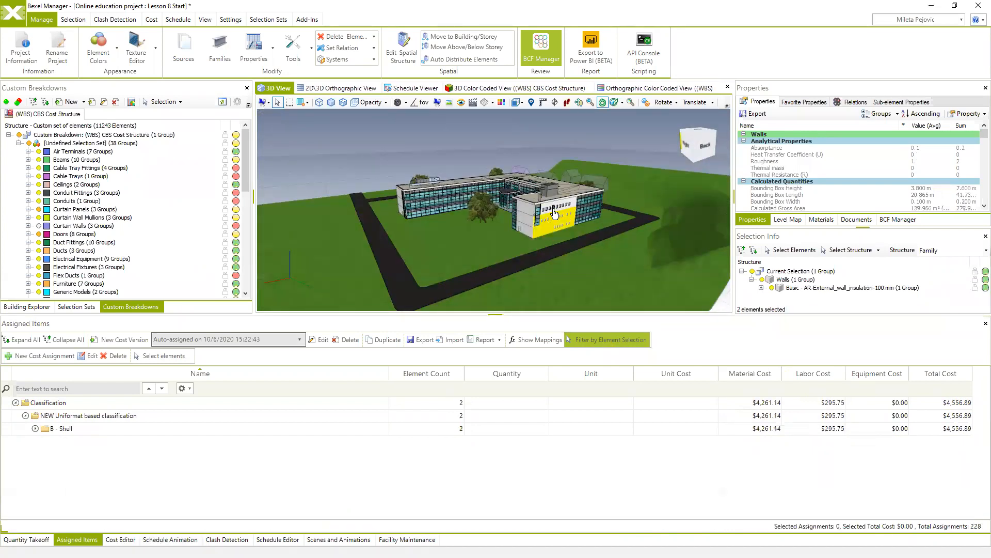
pyautogui.keyDown('ctrl'); pyautogui.click(533, 214); pyautogui.keyUp('ctrl')
pyautogui.keyDown('ctrl'); pyautogui.click(529, 223); pyautogui.keyUp('ctrl')
pyautogui.keyDown('ctrl'); pyautogui.click(528, 232); pyautogui.keyUp('ctrl')
pyautogui.moveTo(528, 258); pyautogui.dragTo(564, 272)
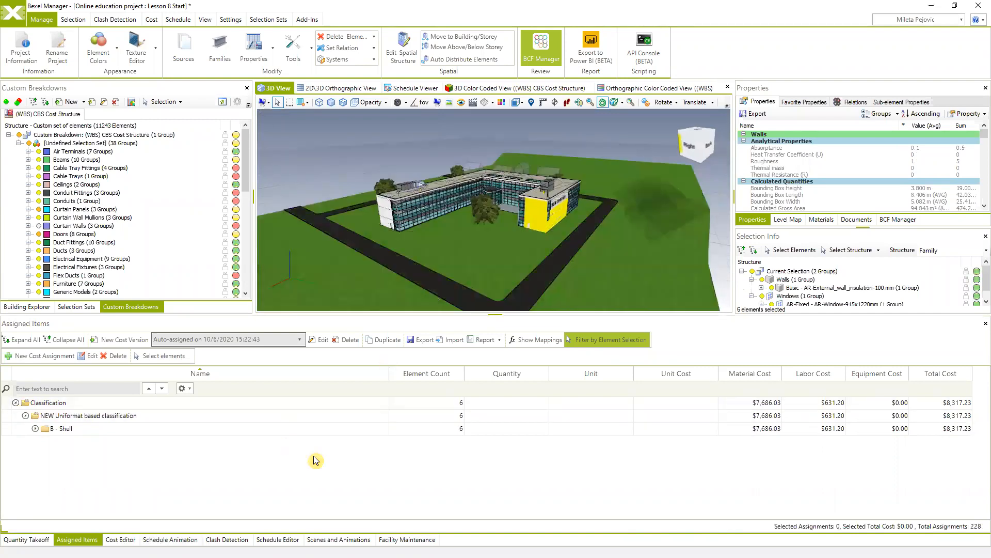
# Remove the element selection filter from the assigned items and collapse the Foundations and Substructure branches
pyautogui.click(83, 539)
pyautogui.click(120, 540)
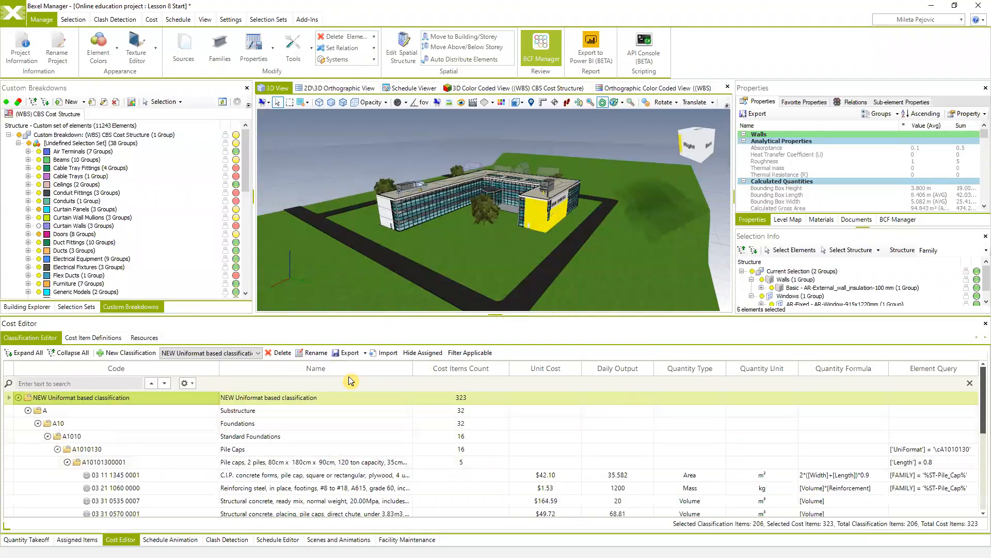
pyautogui.click(77, 539)
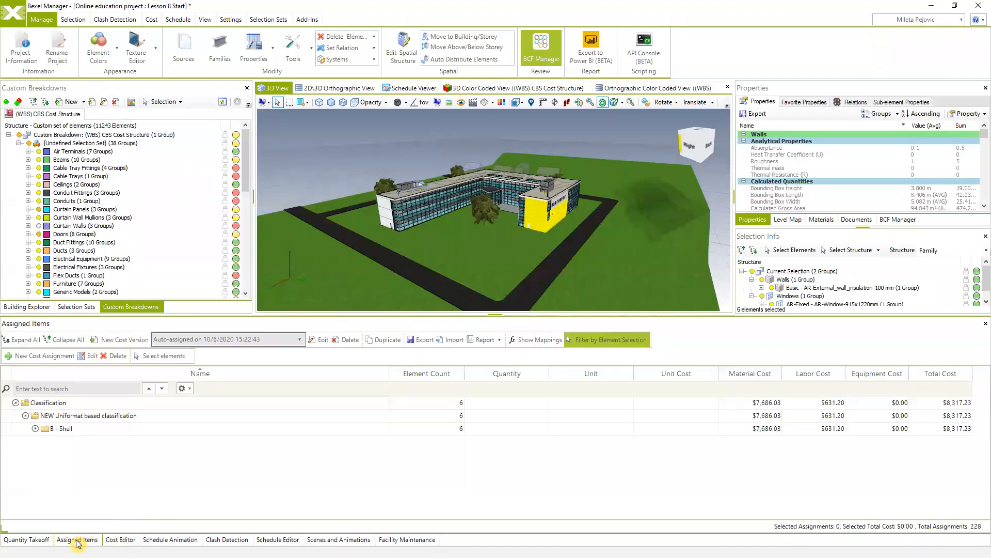
pyautogui.click(589, 339)
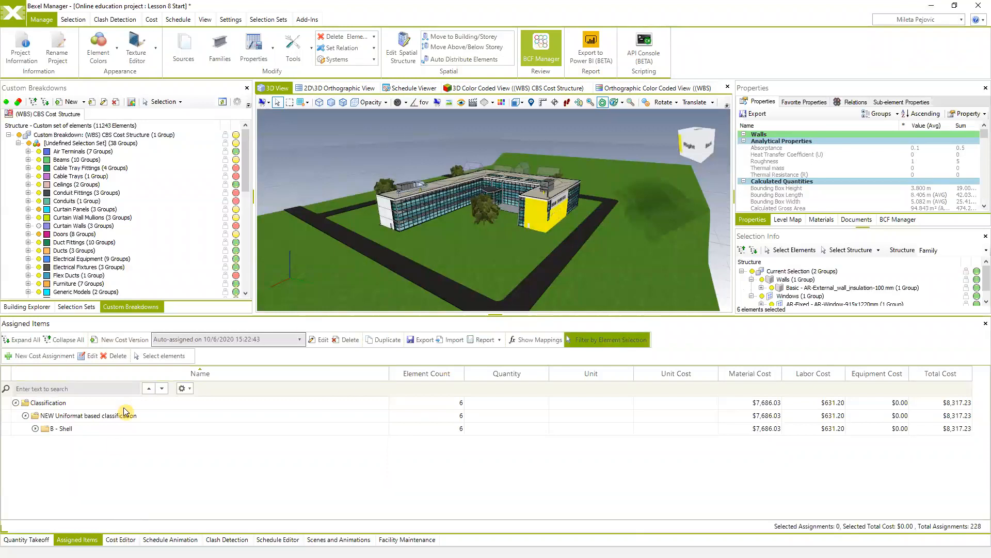
pyautogui.click(45, 441)
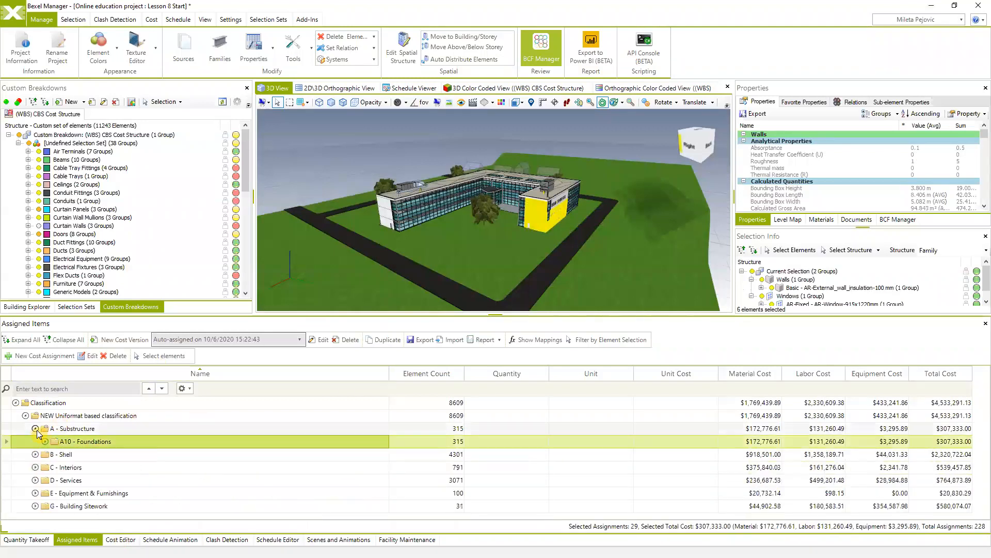
pyautogui.click(35, 429)
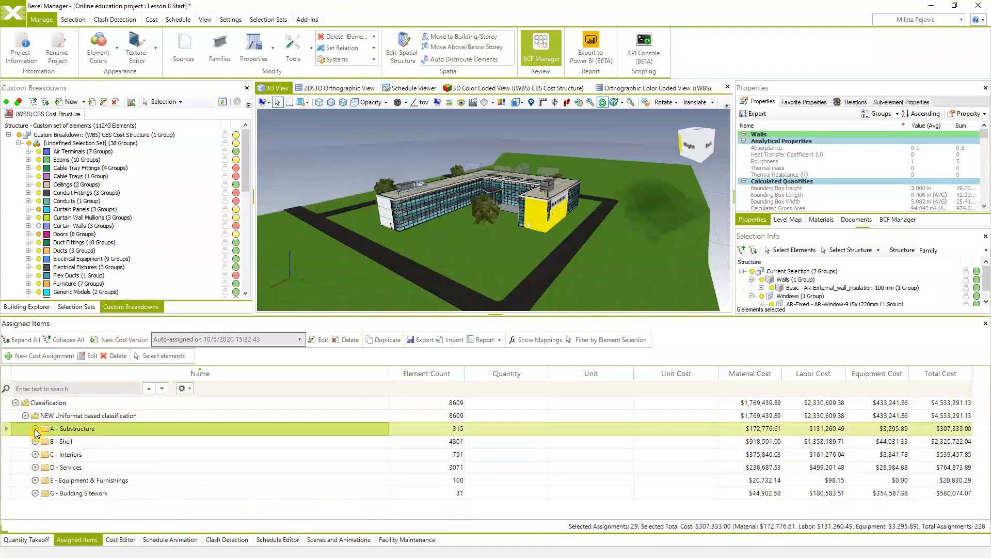
# Check the Excel export option and the list of cost versions for the assigned items, and clear the element selection
pyautogui.click(424, 341)
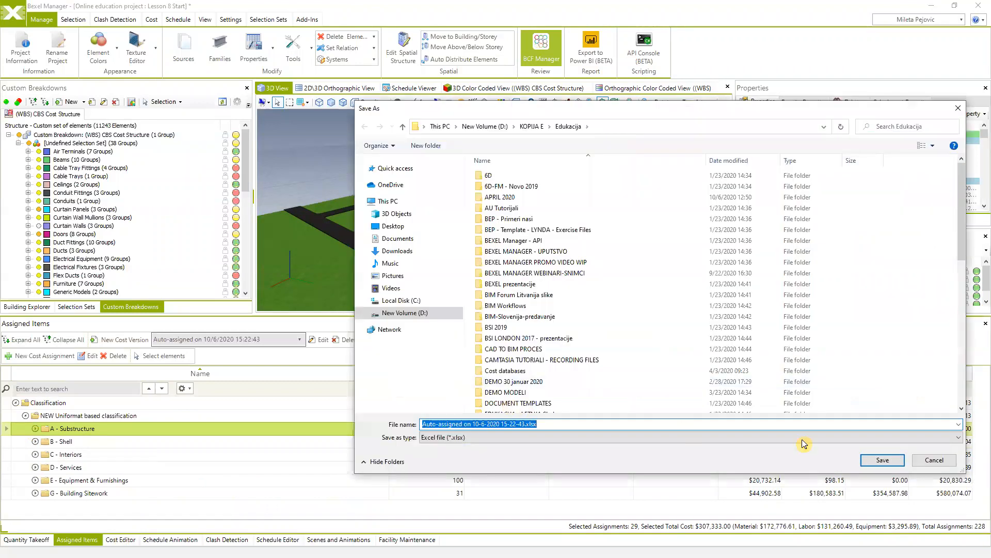
pyautogui.click(930, 461)
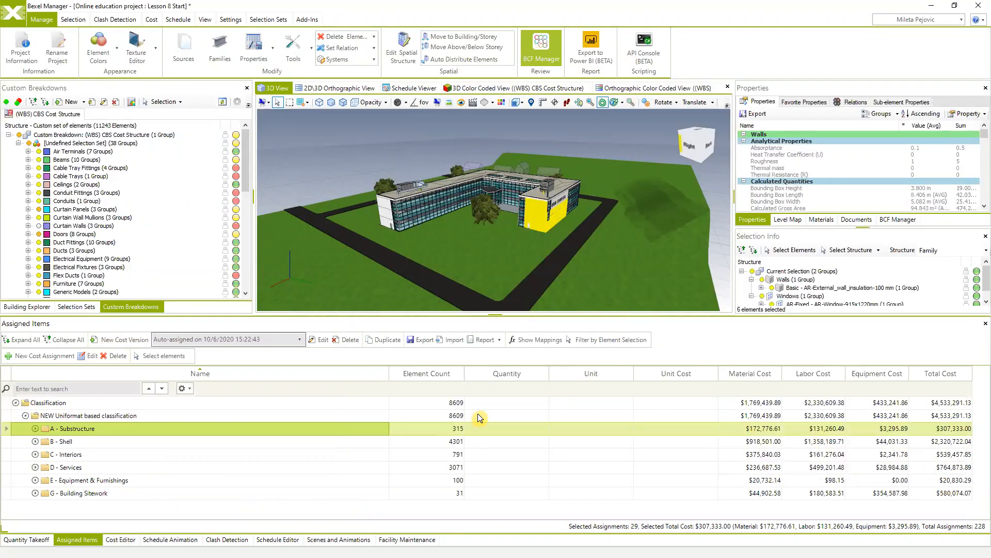
pyautogui.click(302, 341)
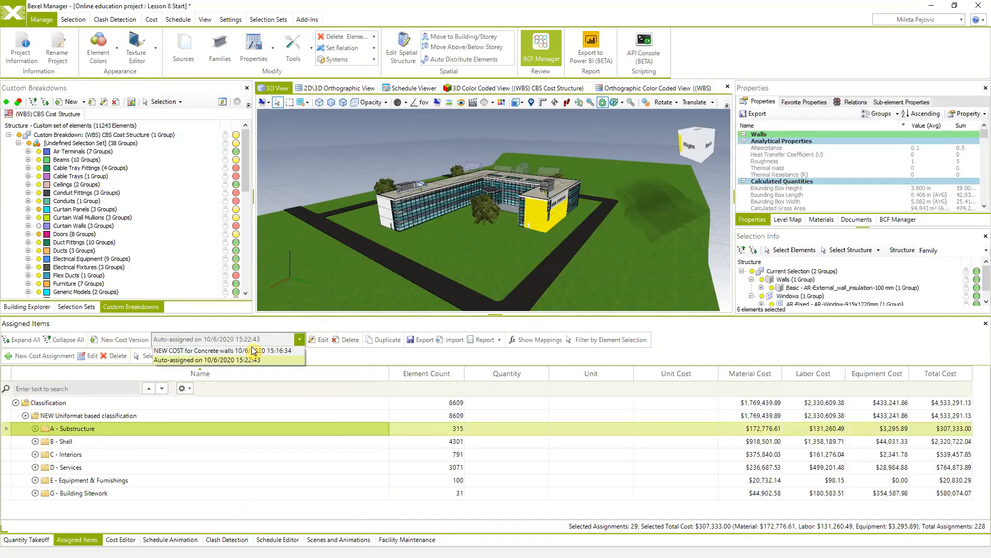
pyautogui.click(327, 332)
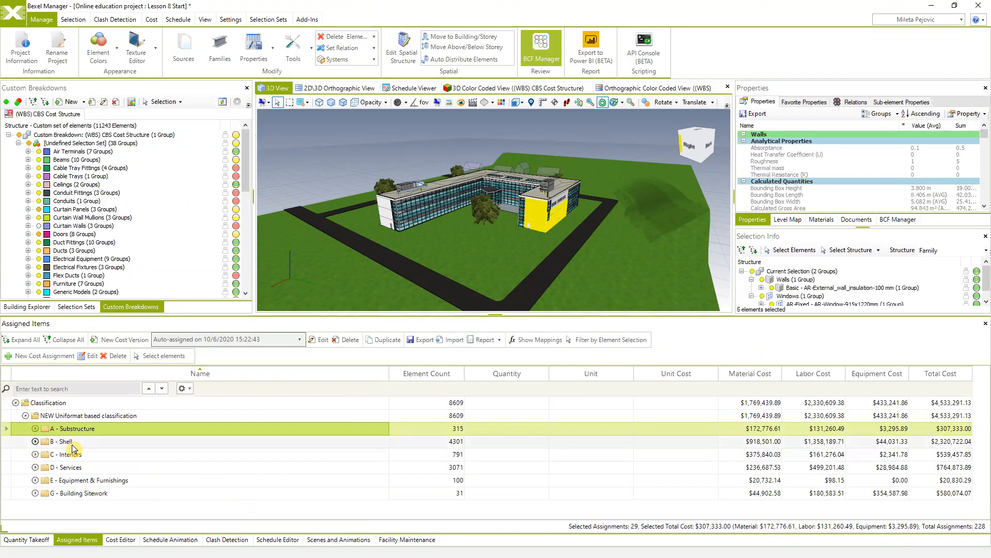
pyautogui.click(421, 160)
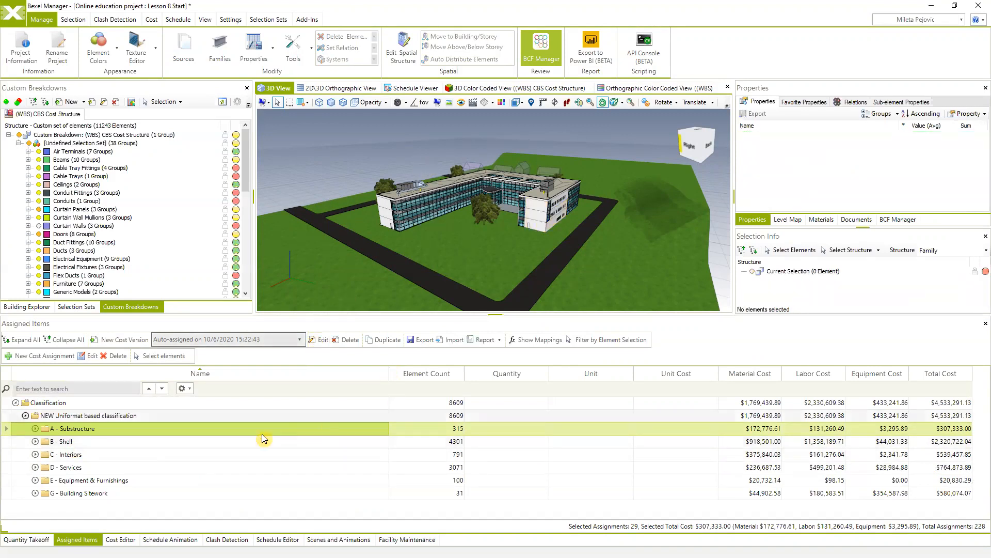
# Compare the assigned costs of the Interiors, Shell and Substructure categories, checking the element selection filter and the file export of the assigned items
pyautogui.click(79, 457)
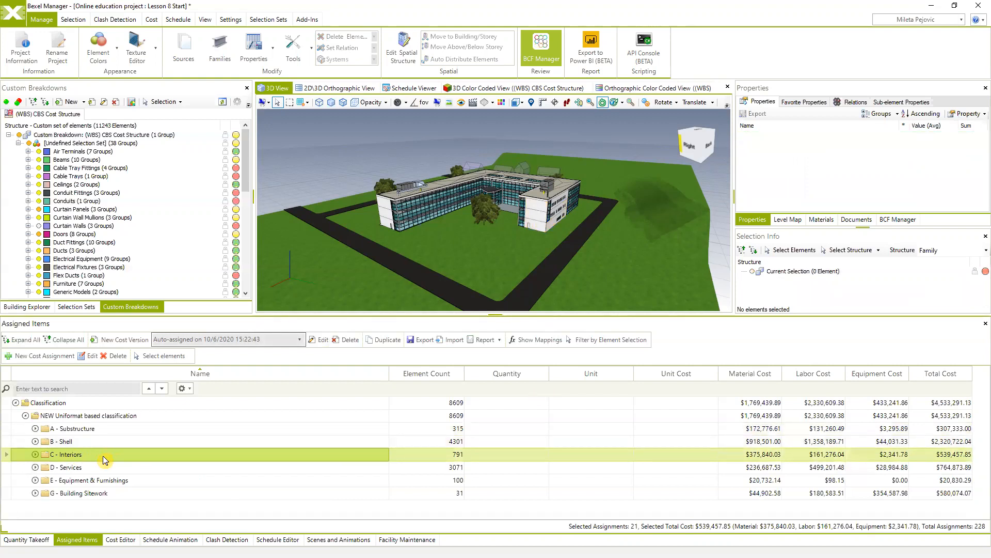
pyautogui.click(611, 342)
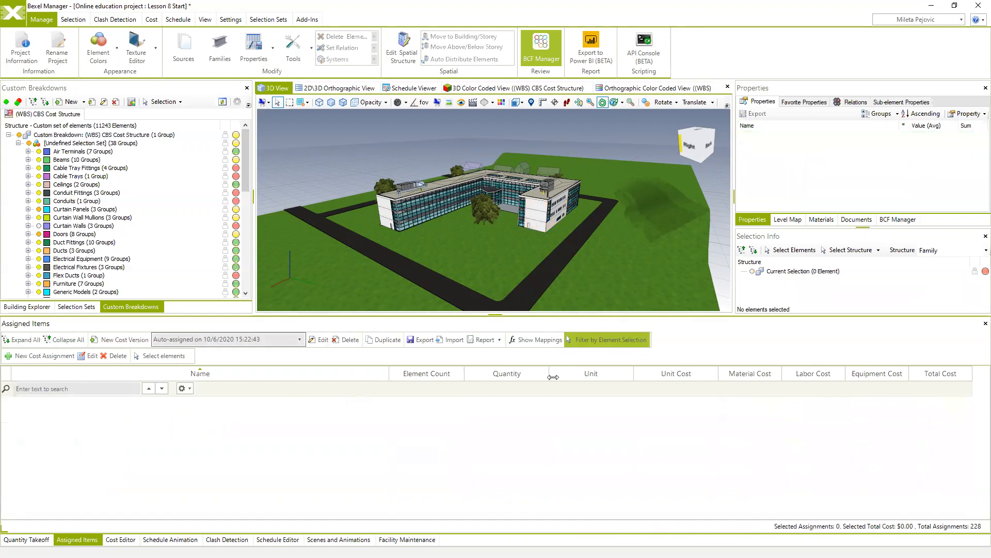
pyautogui.click(612, 340)
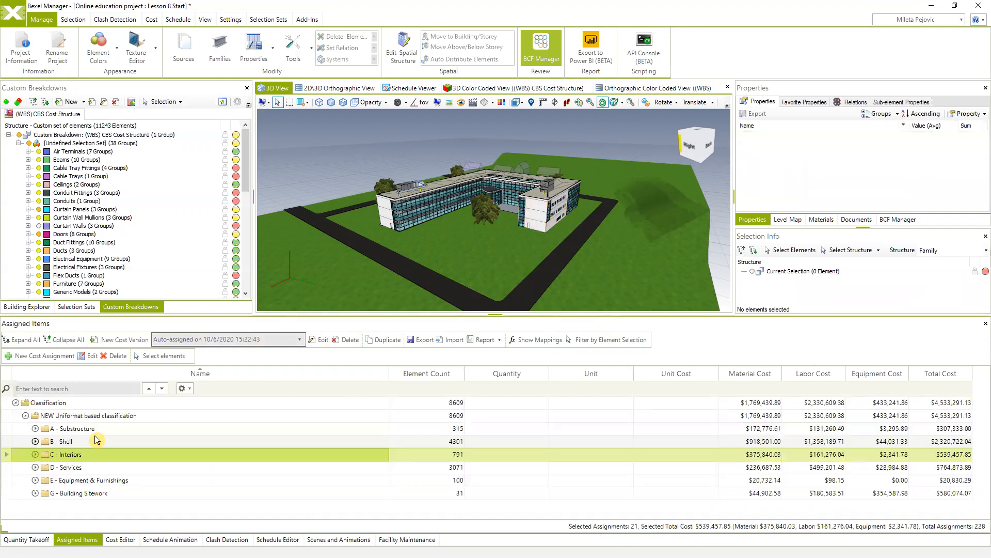
pyautogui.click(78, 441)
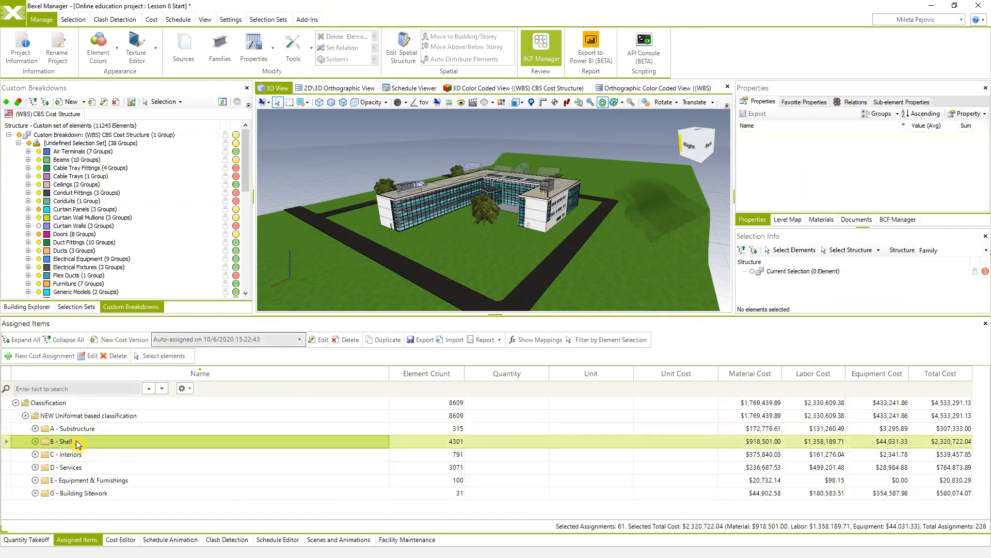
pyautogui.click(82, 428)
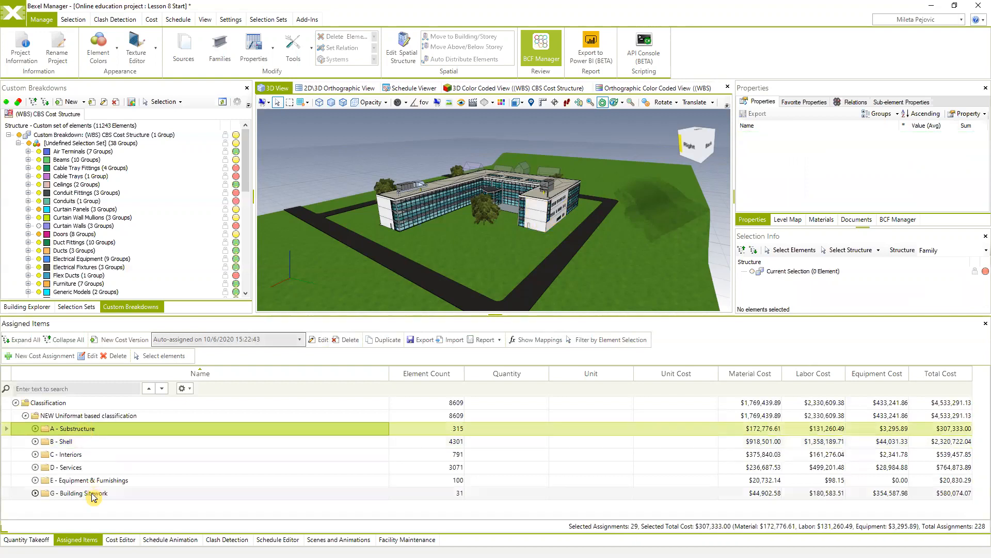
pyautogui.click(85, 443)
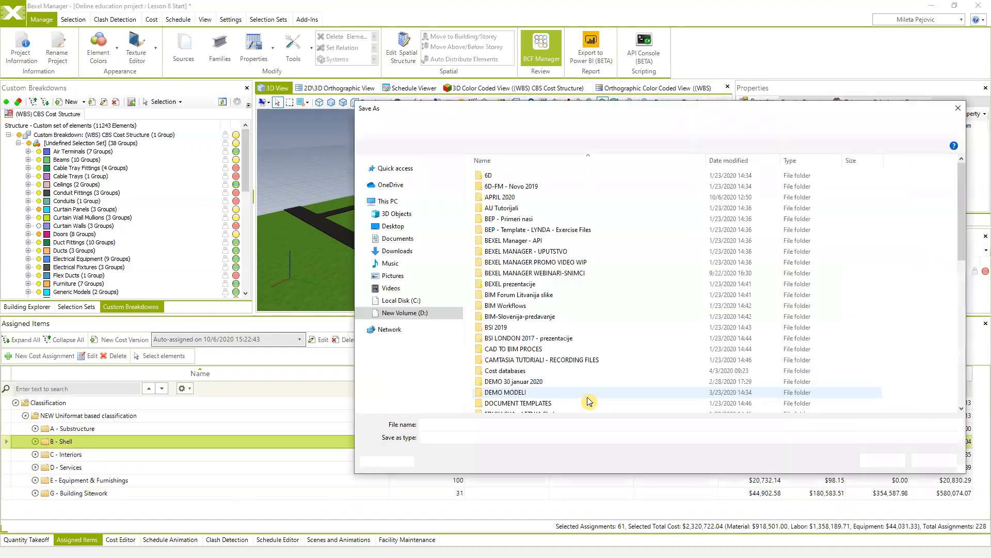
pyautogui.click(937, 462)
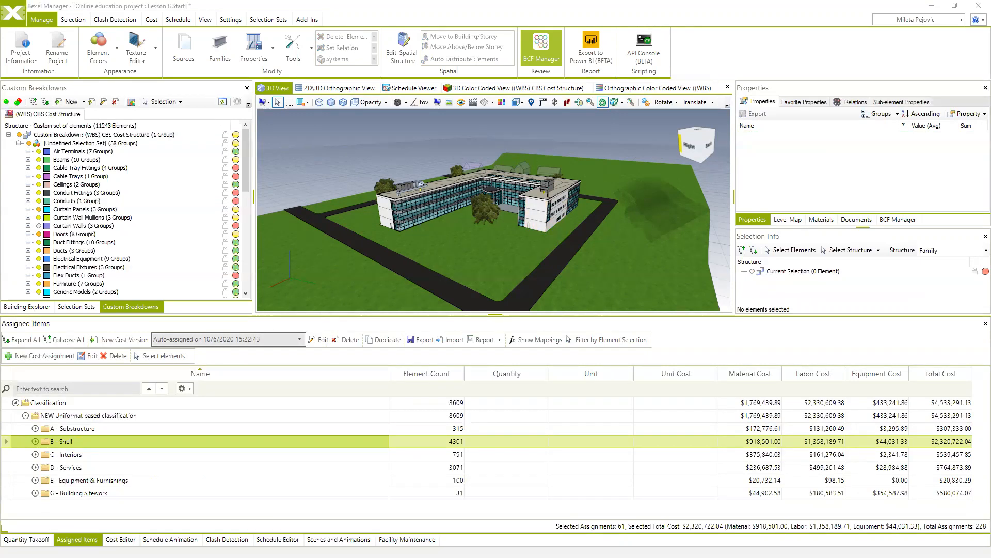
# Widen the model view area and bring up the Assigned/Unassigned view of the building
pyautogui.moveTo(596, 247); pyautogui.dragTo(581, 245)
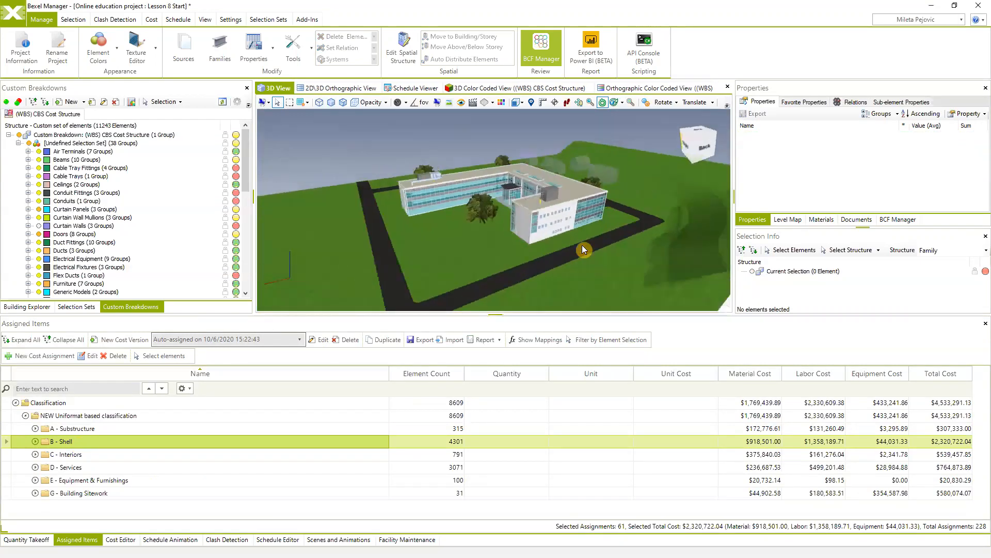
pyautogui.moveTo(406, 223); pyautogui.dragTo(372, 239, button='middle')
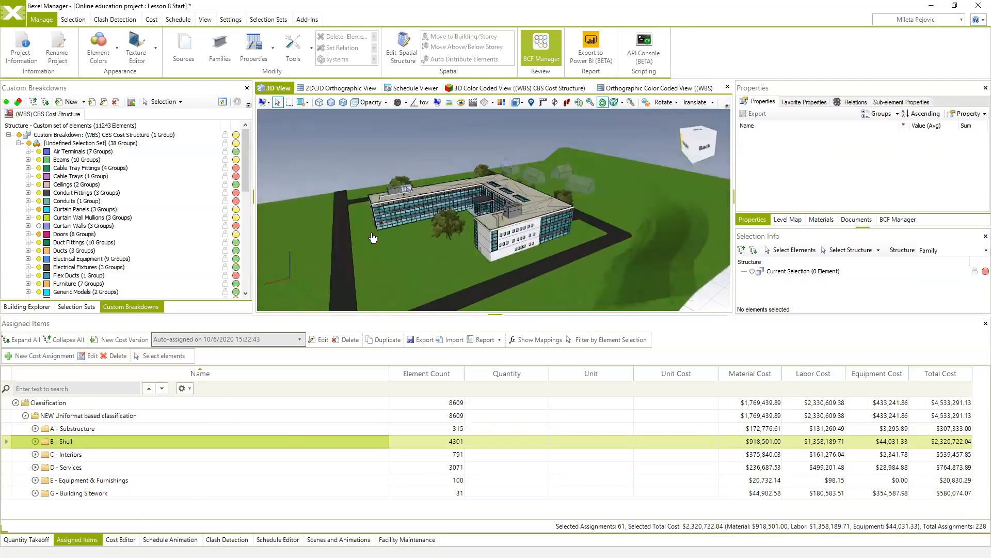
pyautogui.moveTo(519, 245); pyautogui.dragTo(531, 239)
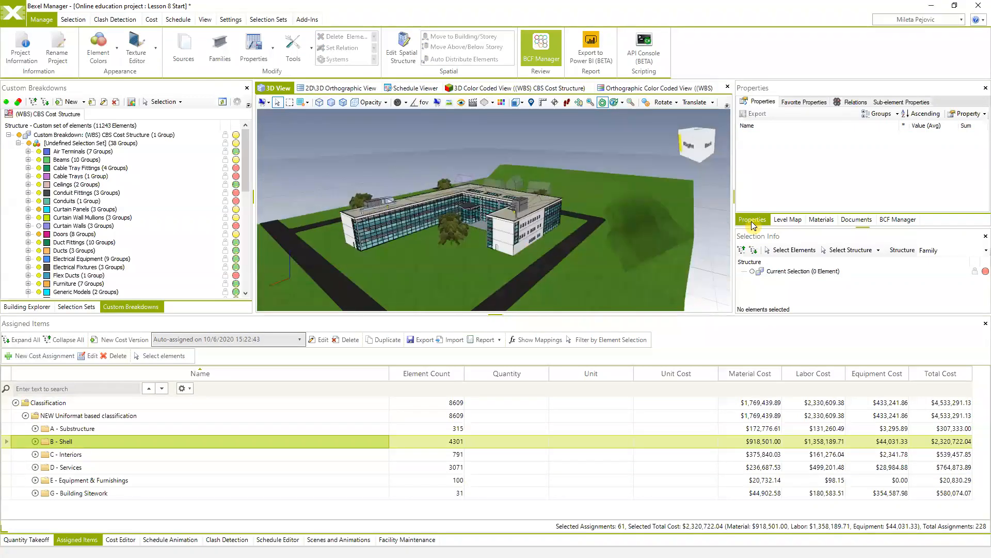
pyautogui.moveTo(732, 211); pyautogui.dragTo(879, 210)
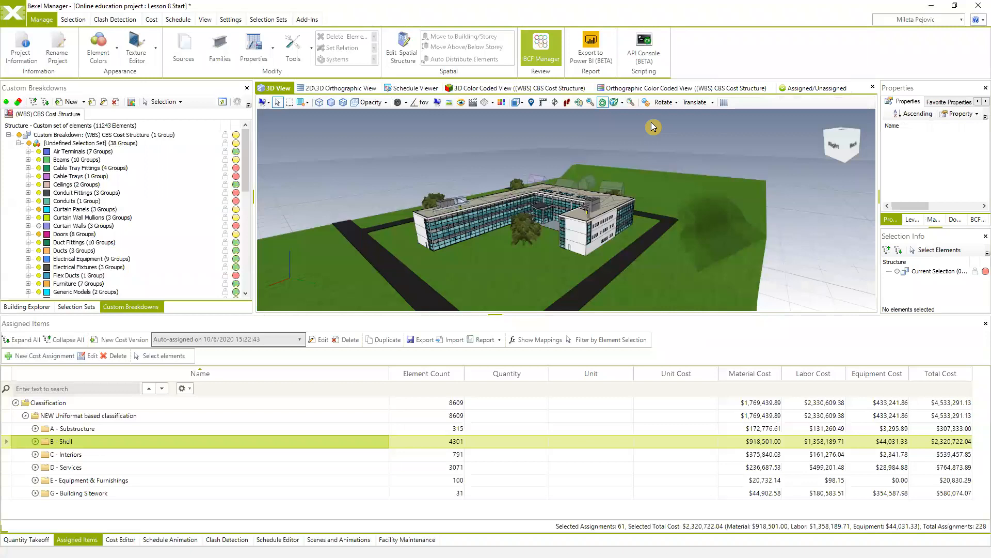
pyautogui.click(815, 88)
# Examine which building, site and road elements are highlighted as having assigned costs
pyautogui.moveTo(631, 212); pyautogui.dragTo(615, 187)
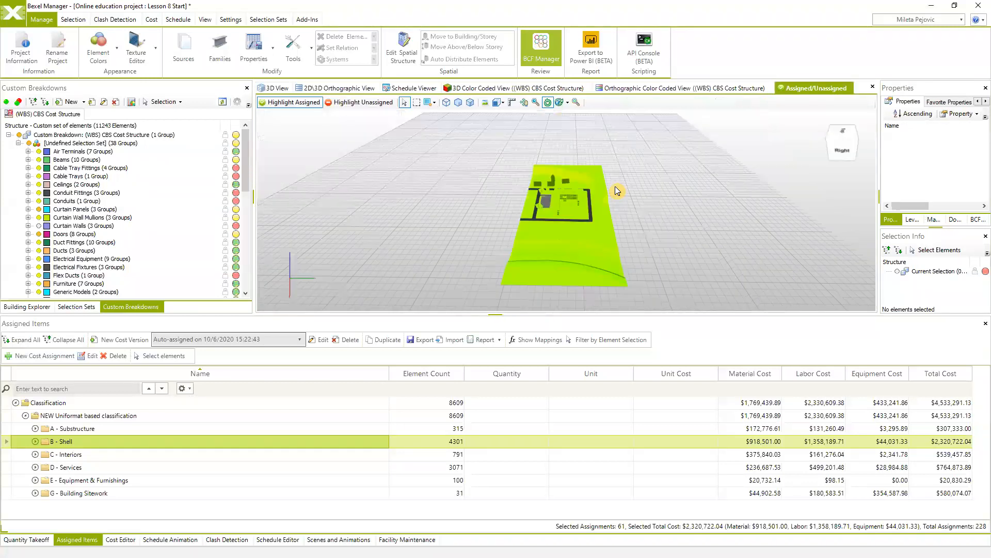
pyautogui.scroll(5, 612, 193)
pyautogui.moveTo(610, 233); pyautogui.dragTo(565, 202)
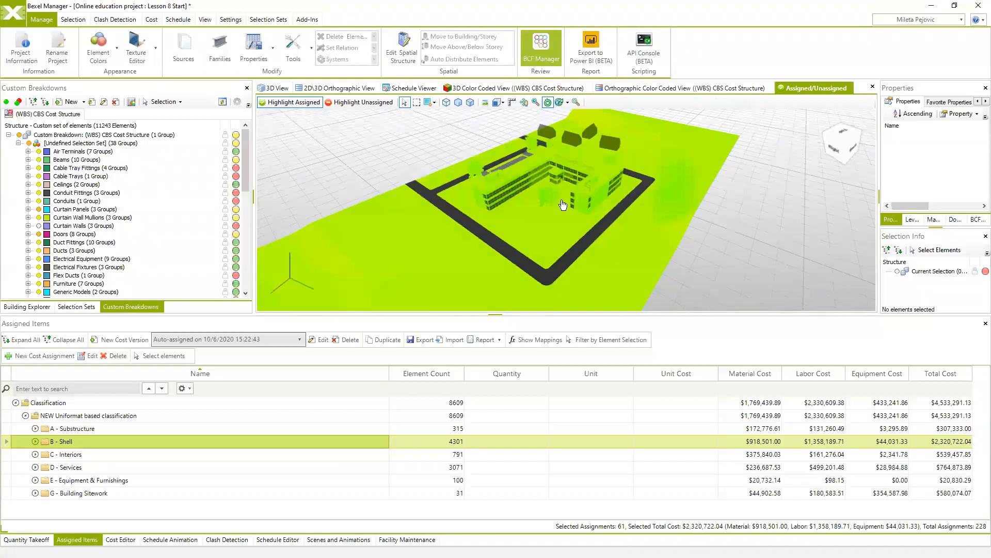
pyautogui.moveTo(587, 241)
pyautogui.mouseDown()
pyautogui.moveTo(605, 222)
pyautogui.moveTo(593, 250)
pyautogui.mouseUp()
pyautogui.moveTo(593, 250); pyautogui.dragTo(569, 234, button='middle')
pyautogui.scroll(-5, 593, 243)
pyautogui.scroll(5, 594, 242)
pyautogui.scroll(-5, 607, 235)
pyautogui.moveTo(596, 235); pyautogui.dragTo(634, 259)
pyautogui.scroll(5, 609, 234)
pyautogui.scroll(-5, 620, 230)
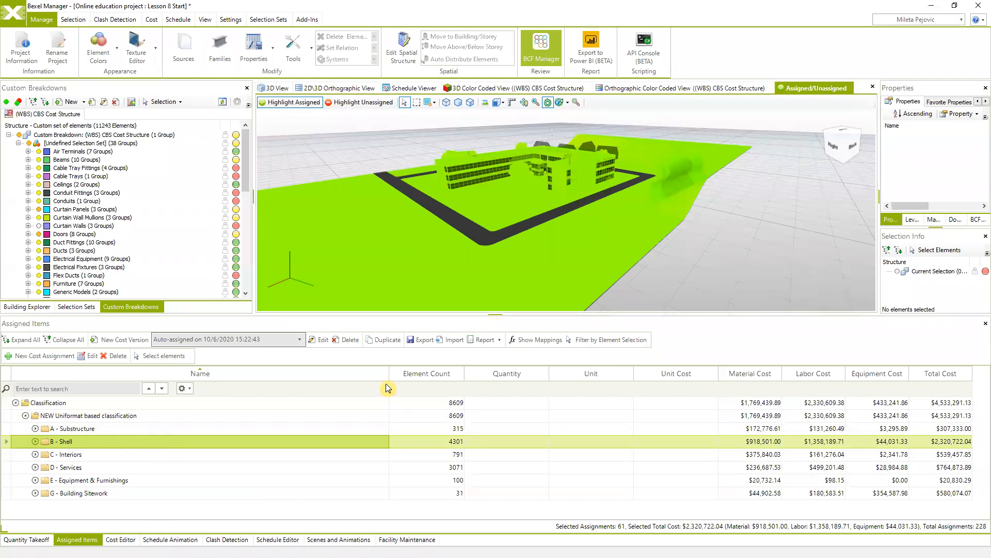
# Select the asphalt pavement slab around the building and widen the properties area to review its data
pyautogui.moveTo(540, 260); pyautogui.dragTo(688, 275)
pyautogui.click(461, 273)
pyautogui.click(645, 270)
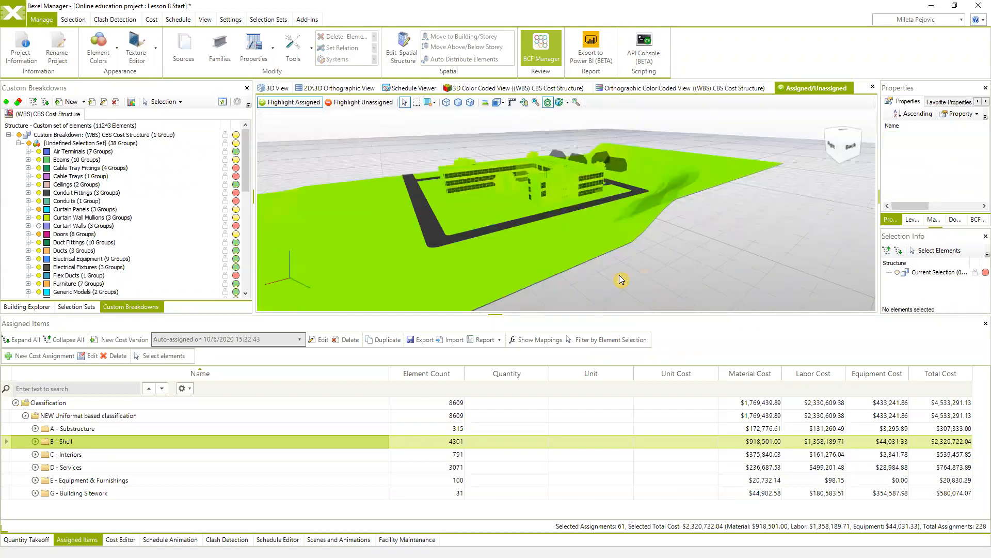
pyautogui.moveTo(619, 276); pyautogui.dragTo(584, 274)
pyautogui.click(424, 227)
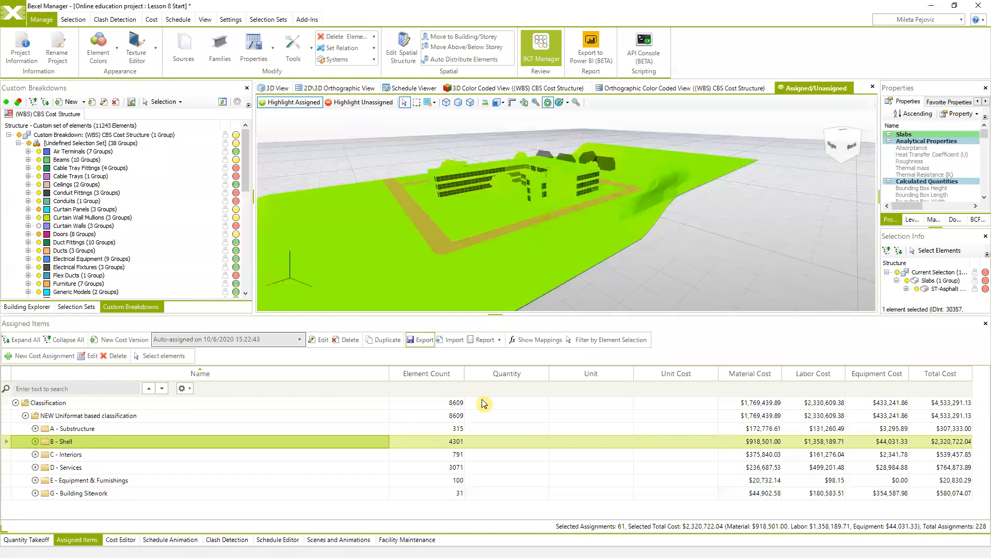
pyautogui.moveTo(617, 262); pyautogui.dragTo(586, 227)
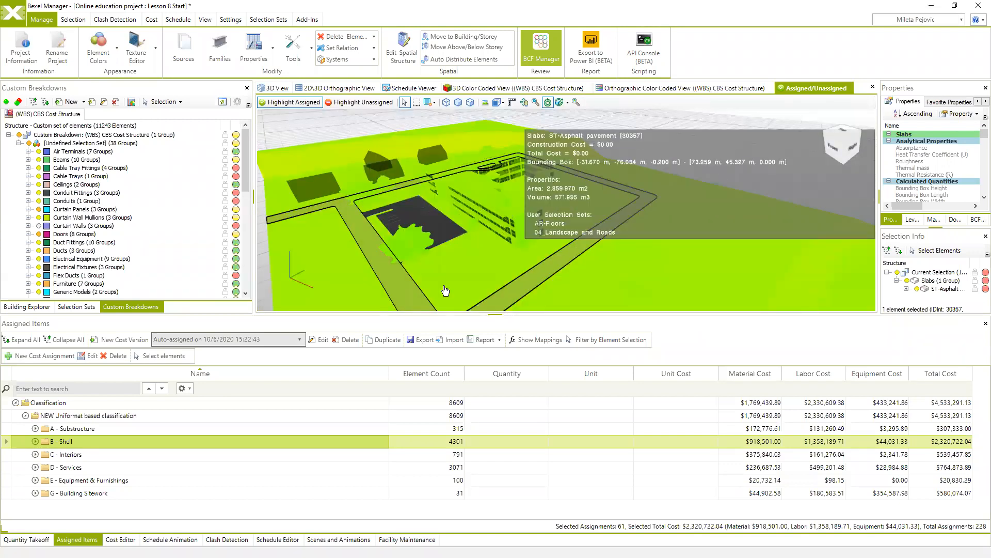
pyautogui.moveTo(533, 276); pyautogui.dragTo(524, 267, button='middle')
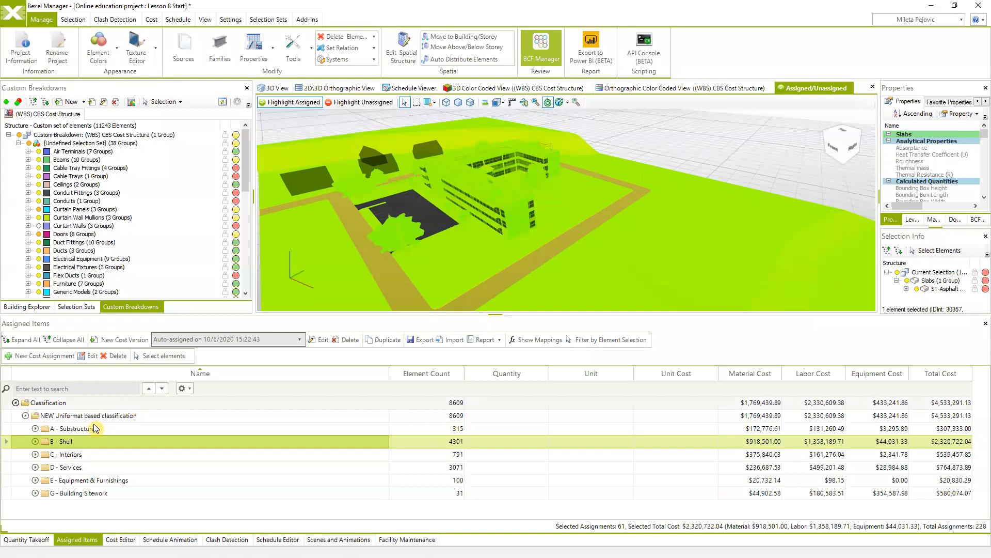
pyautogui.moveTo(511, 237); pyautogui.dragTo(535, 236)
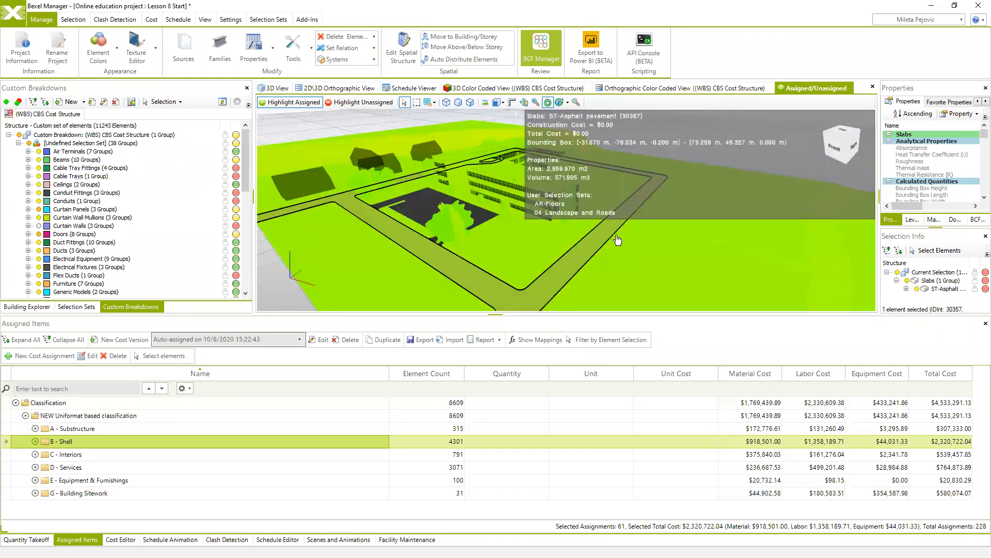
pyautogui.moveTo(880, 217); pyautogui.dragTo(787, 217)
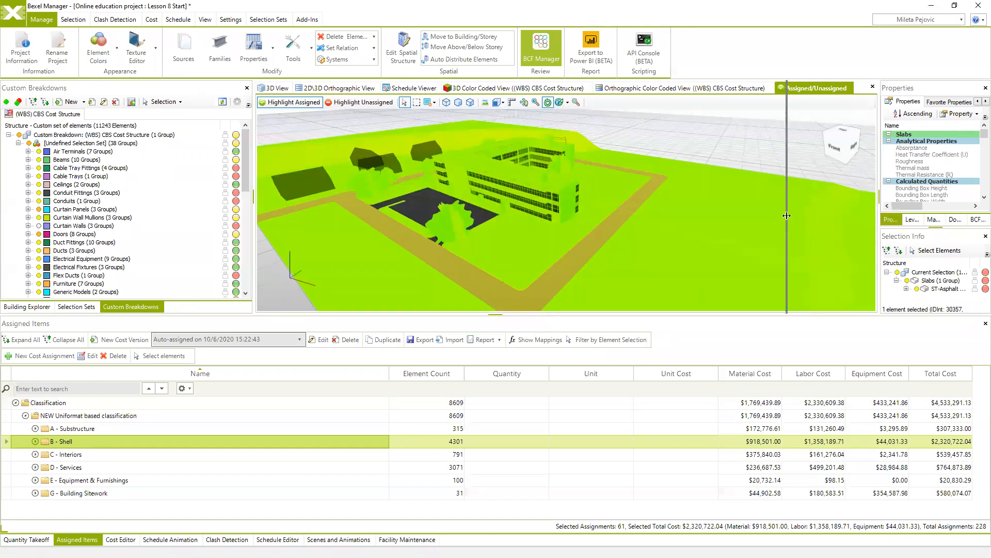
pyautogui.scroll(-5, 859, 181)
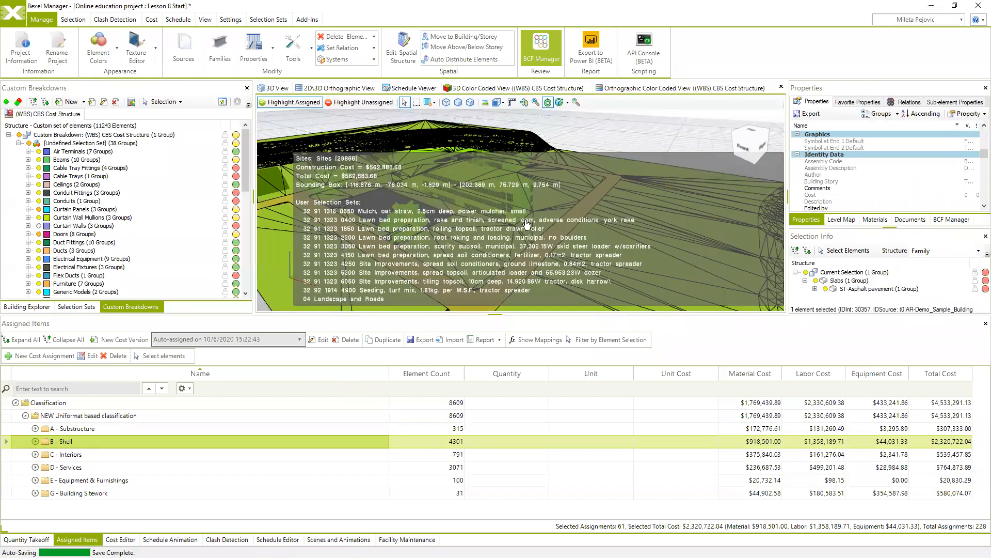
# Switch to the cost version NEW COST for Concrete walls, clear the element selection and examine the highlighted walls
pyautogui.click(299, 341)
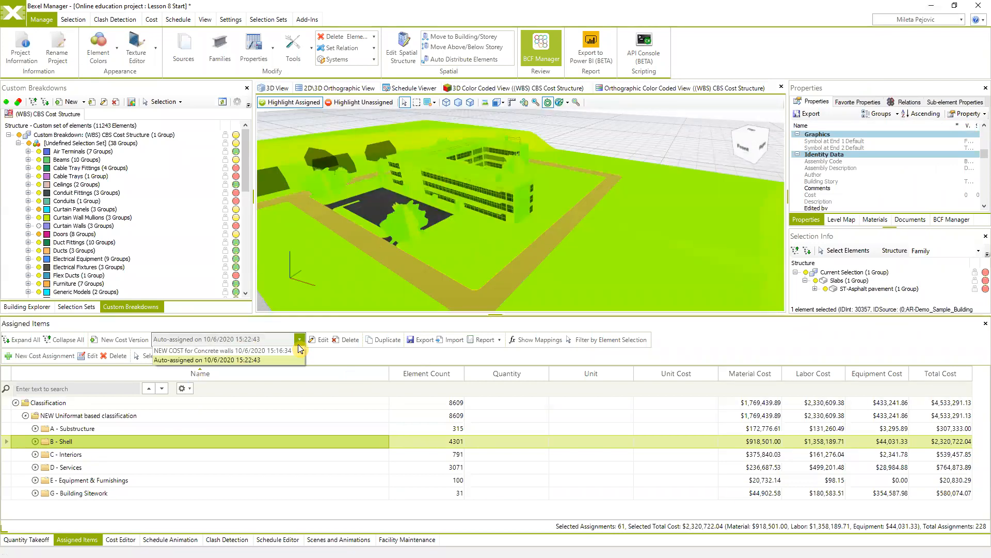
pyautogui.click(228, 351)
pyautogui.click(649, 135)
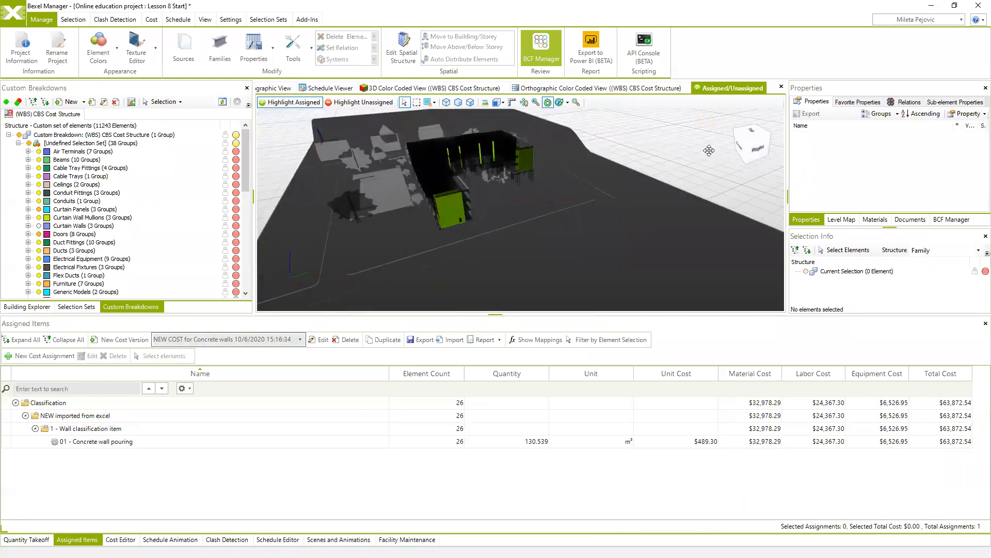
pyautogui.moveTo(709, 151); pyautogui.dragTo(615, 179, button='middle')
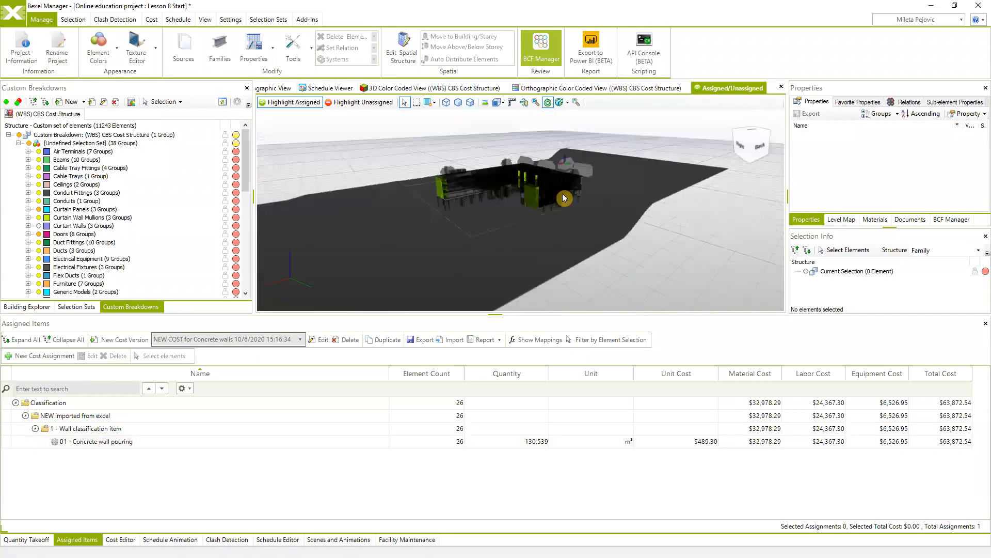
pyautogui.scroll(5, 562, 193)
pyautogui.moveTo(521, 231); pyautogui.dragTo(578, 194, button='middle')
pyautogui.moveTo(571, 203); pyautogui.dragTo(568, 226)
pyautogui.scroll(-3, 576, 216)
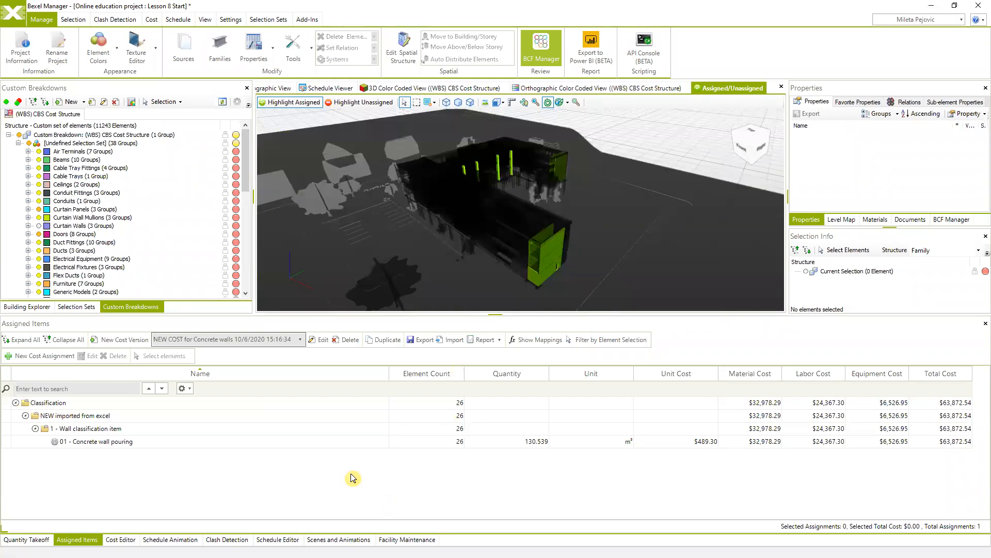
pyautogui.moveTo(530, 235); pyautogui.dragTo(524, 225)
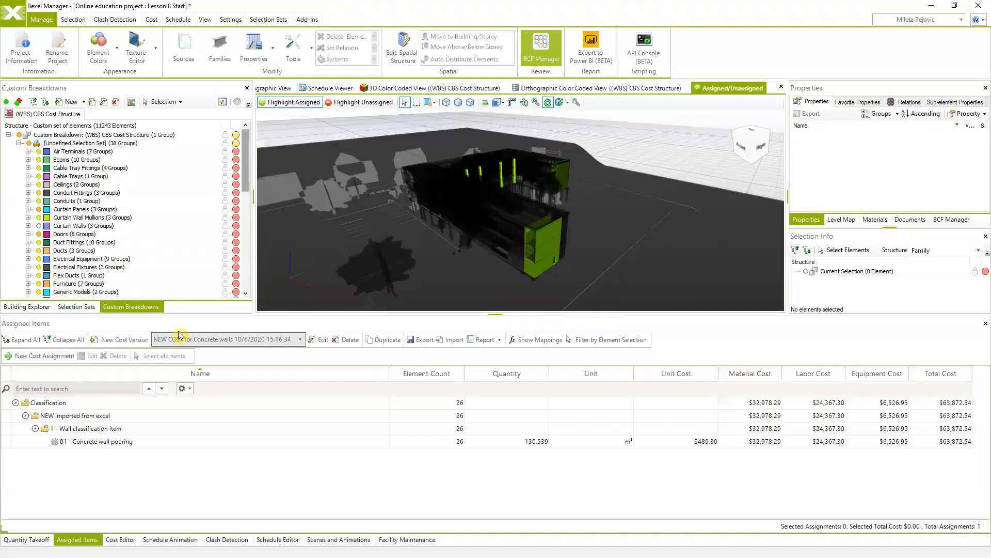
# Review the Groups of Works selection sets by widening their list, selecting the 03_MEP Works elements and clearing the selection
pyautogui.click(76, 307)
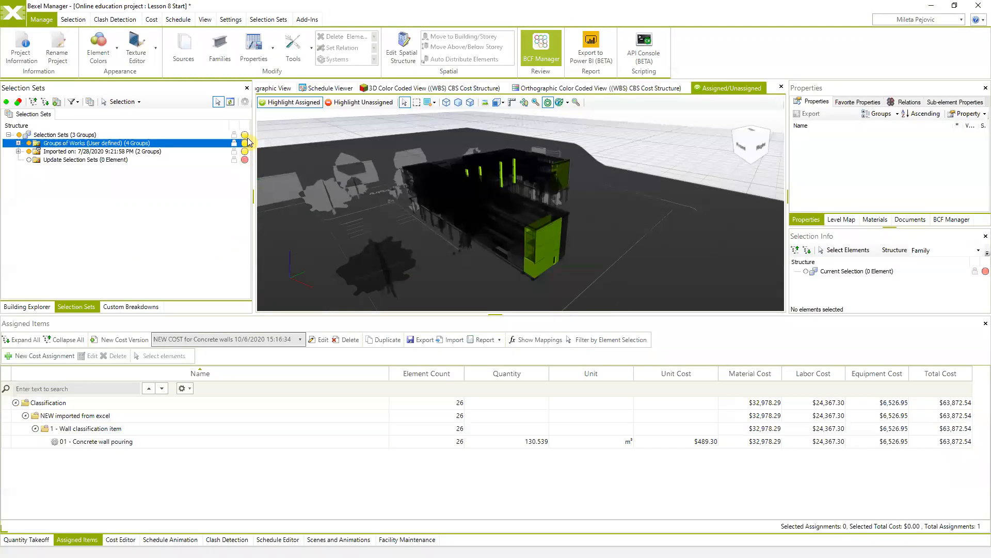
pyautogui.moveTo(253, 186); pyautogui.dragTo(311, 158)
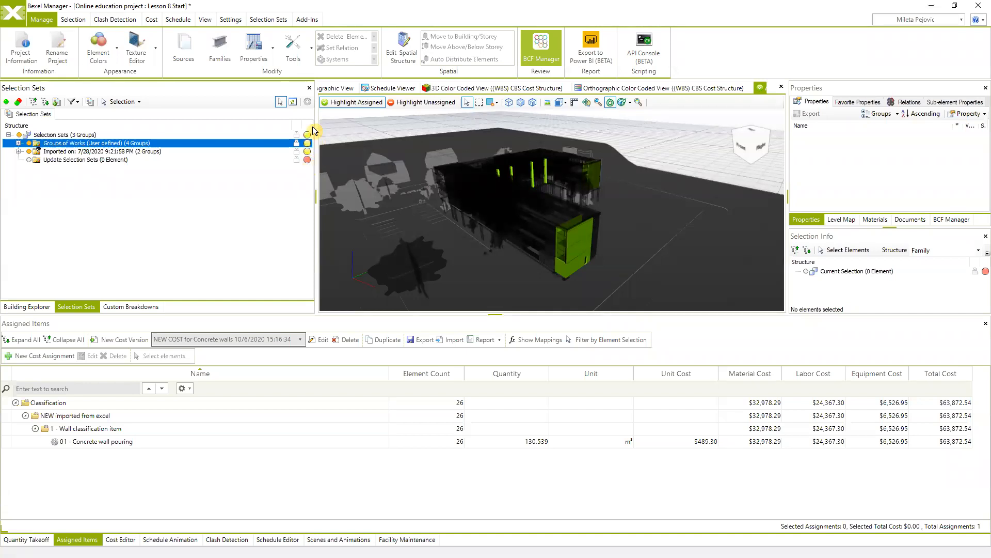
pyautogui.click(18, 143)
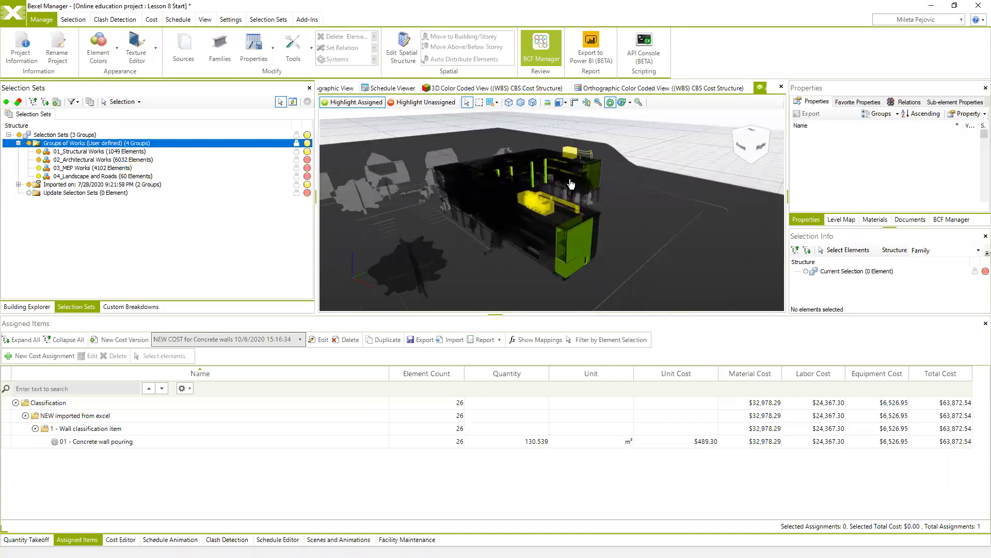
pyautogui.click(209, 167)
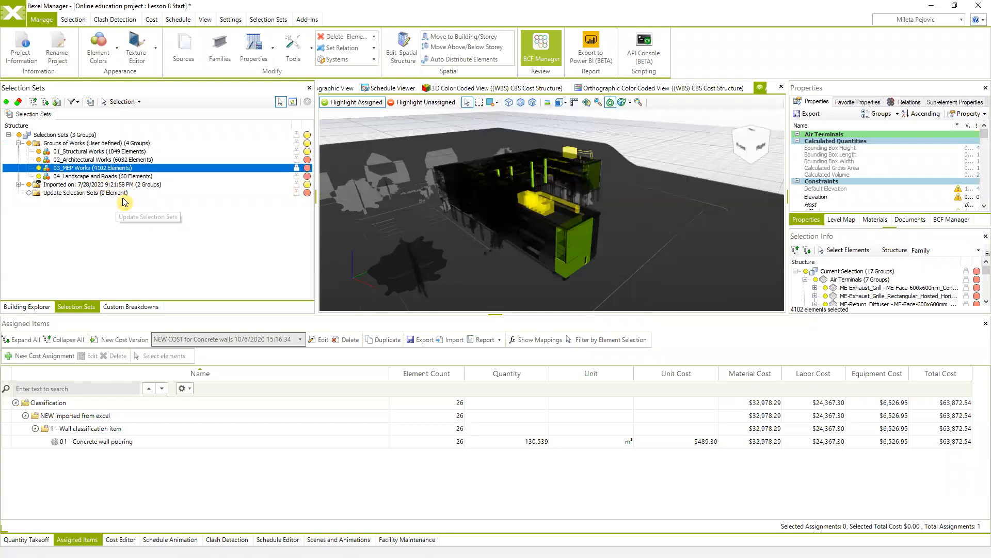
pyautogui.click(670, 160)
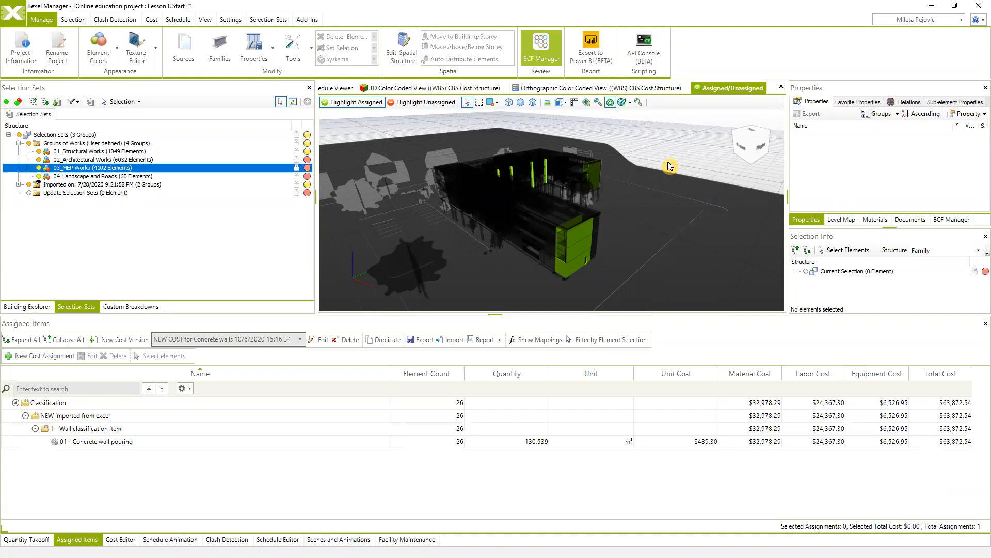
# Enlarge the height of the model view above the assigned items list
pyautogui.moveTo(620, 235); pyautogui.dragTo(546, 267)
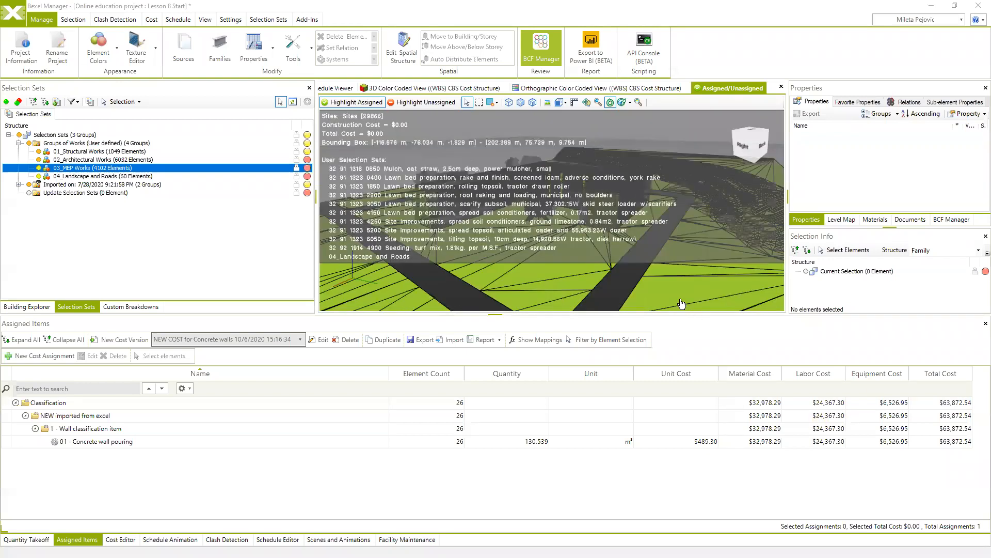
pyautogui.moveTo(667, 320); pyautogui.dragTo(669, 353)
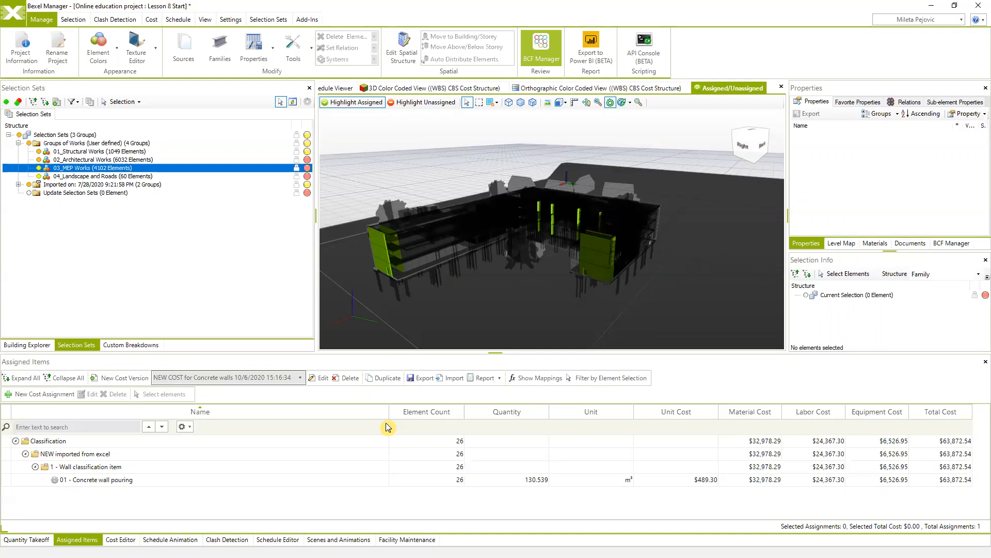
# Start an export for another Bexel project with Cost Classifications and Cost Versions, view the classifications offered, and return to the section choice
pyautogui.click(21, 23)
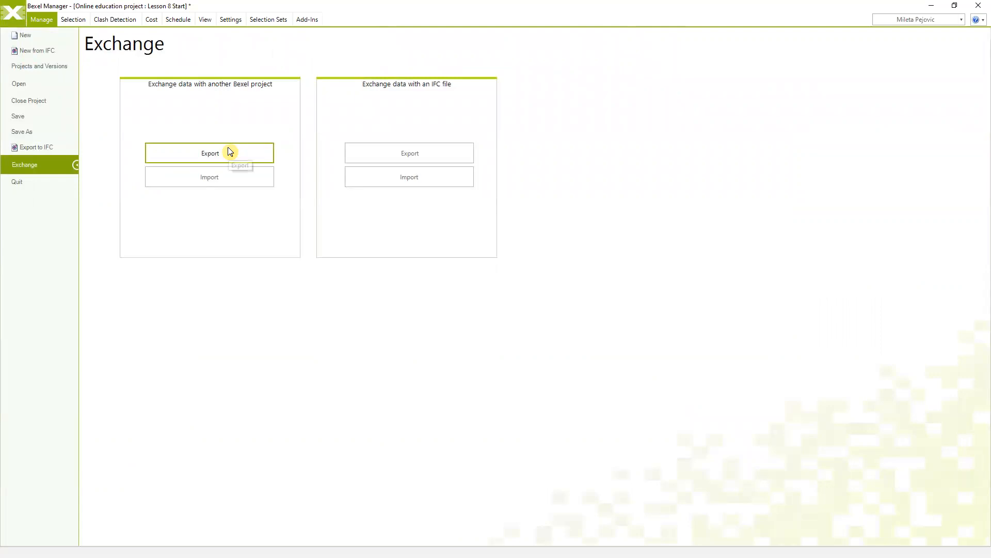
pyautogui.click(225, 160)
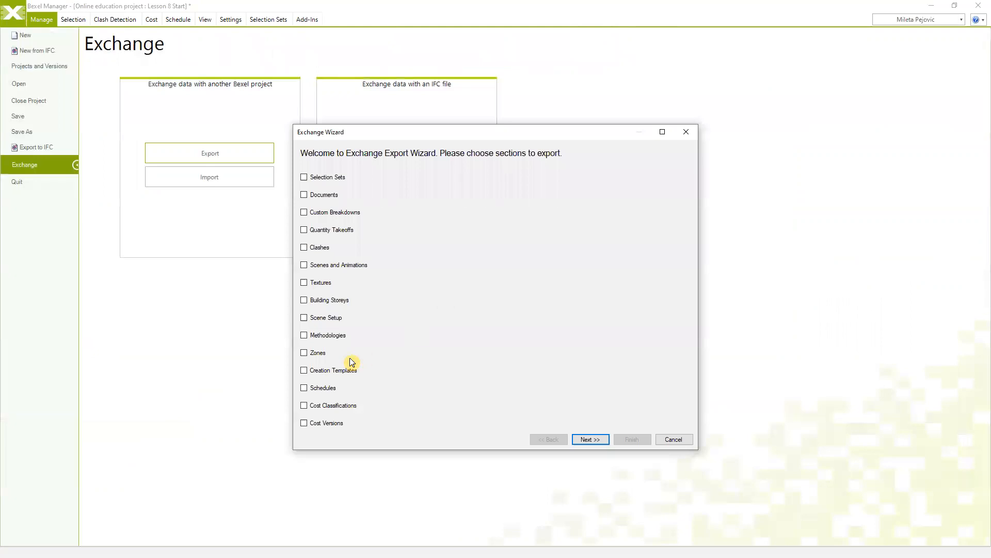
pyautogui.click(305, 405)
pyautogui.click(304, 423)
pyautogui.click(591, 439)
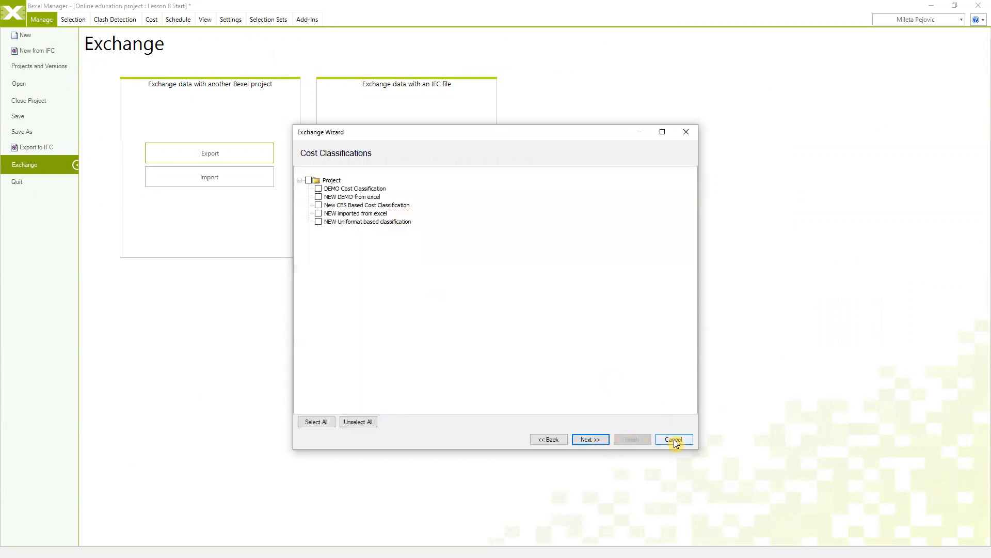
pyautogui.click(555, 439)
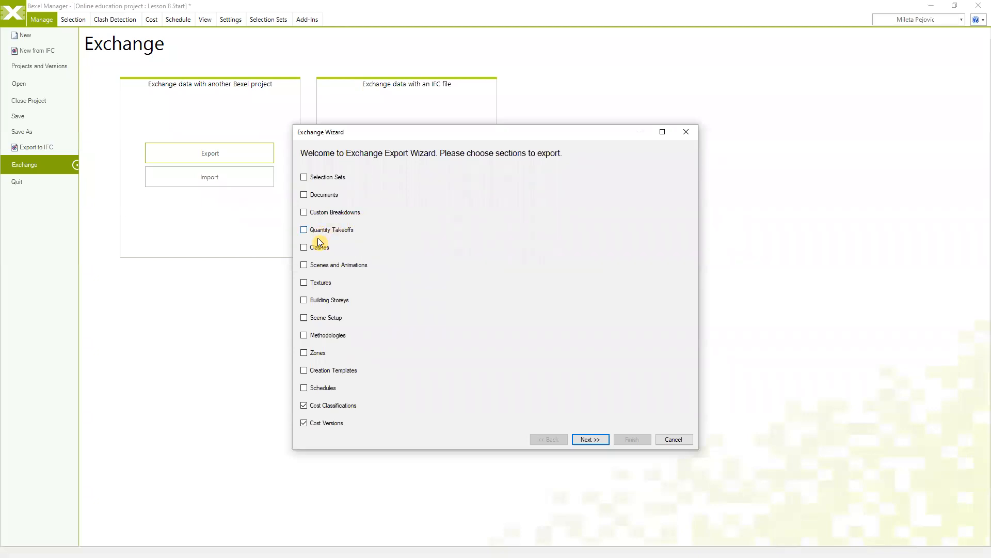
# Change the export sections to Quantity Takeoffs and Clashes, include the Exercise 2 and Exercise 3 takeoffs, and cancel the export back to the model
pyautogui.click(304, 248)
pyautogui.click(304, 423)
pyautogui.click(589, 439)
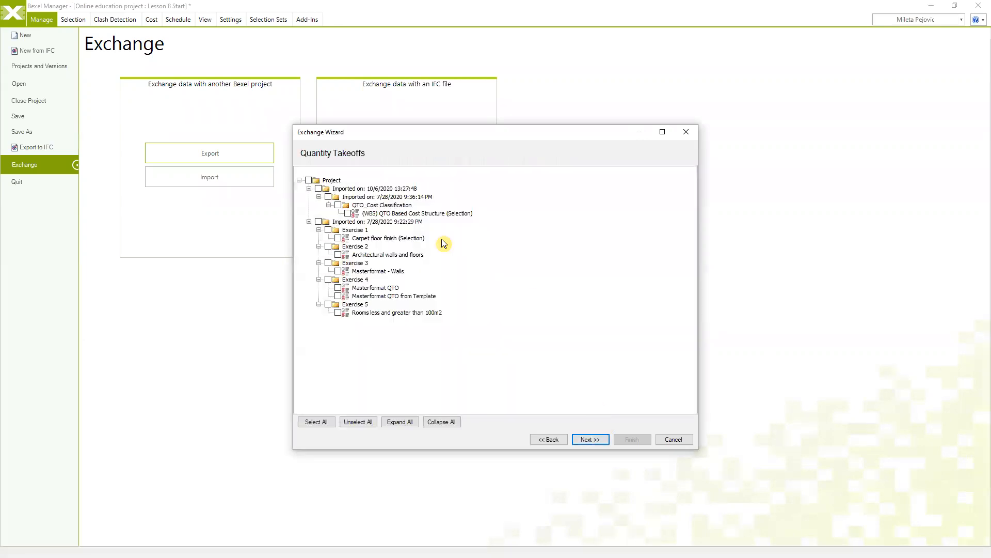
pyautogui.click(329, 246)
pyautogui.click(329, 263)
pyautogui.click(590, 439)
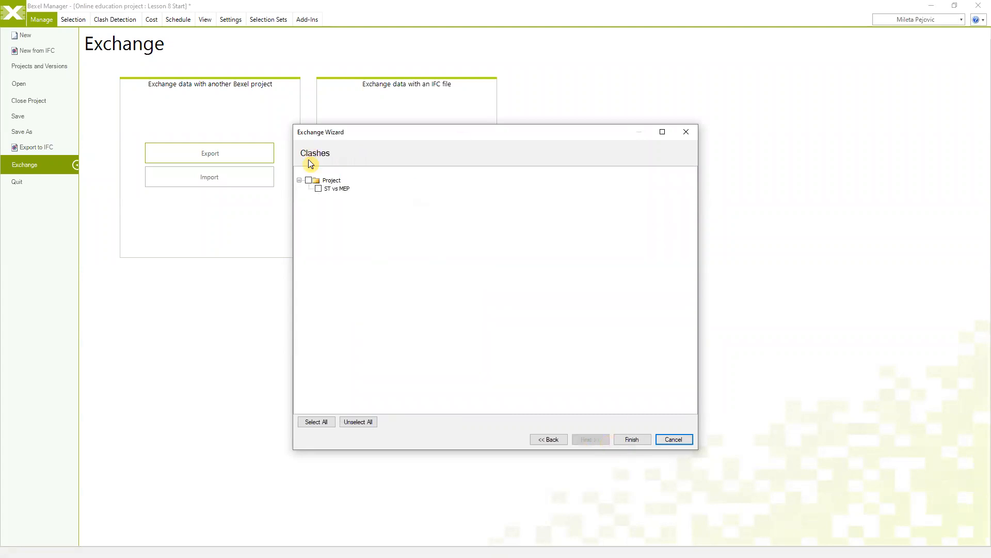
pyautogui.click(671, 439)
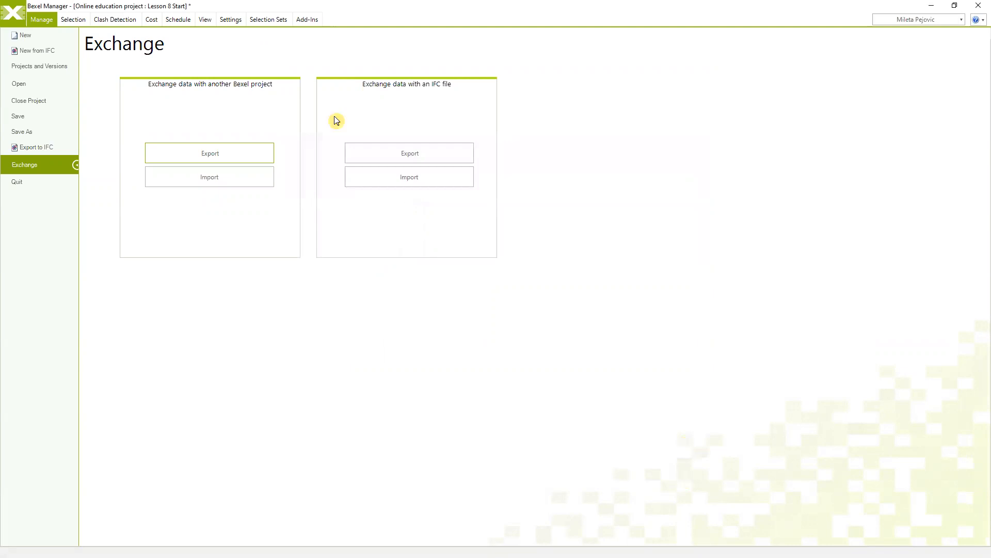
pyautogui.click(15, 18)
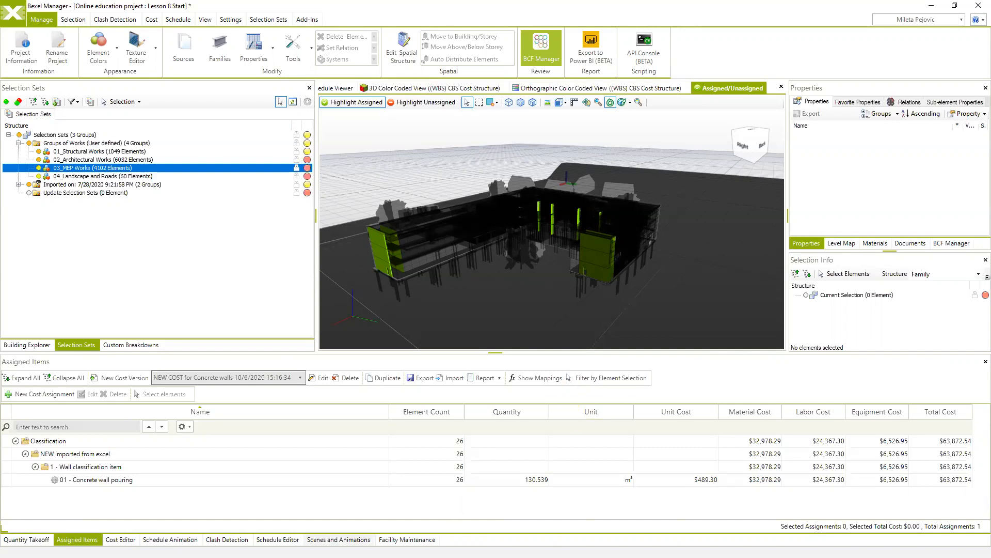
# Look into the Schedule Editor, switch to the Cost Editor and enlarge the area of its NEW Uniformat based classification list
pyautogui.click(278, 540)
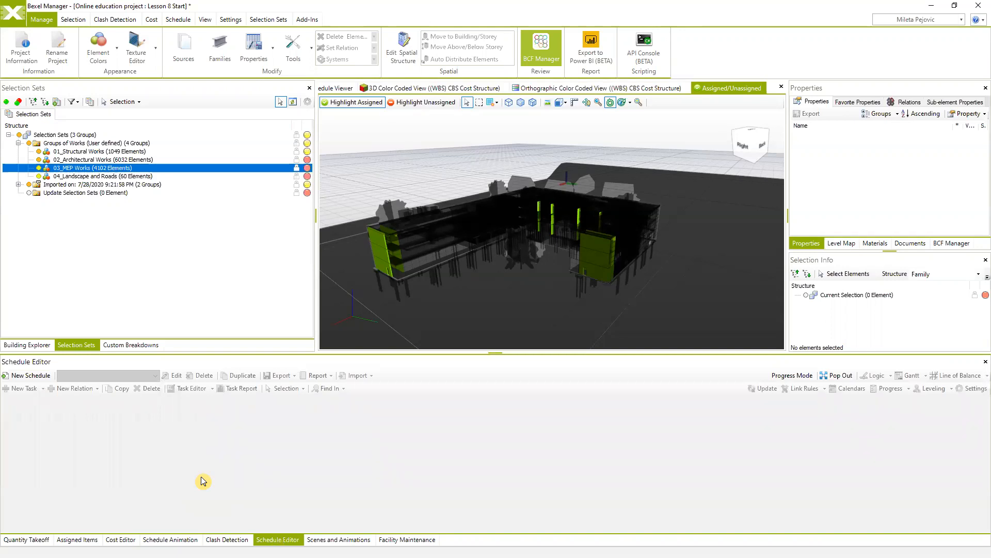
pyautogui.click(121, 540)
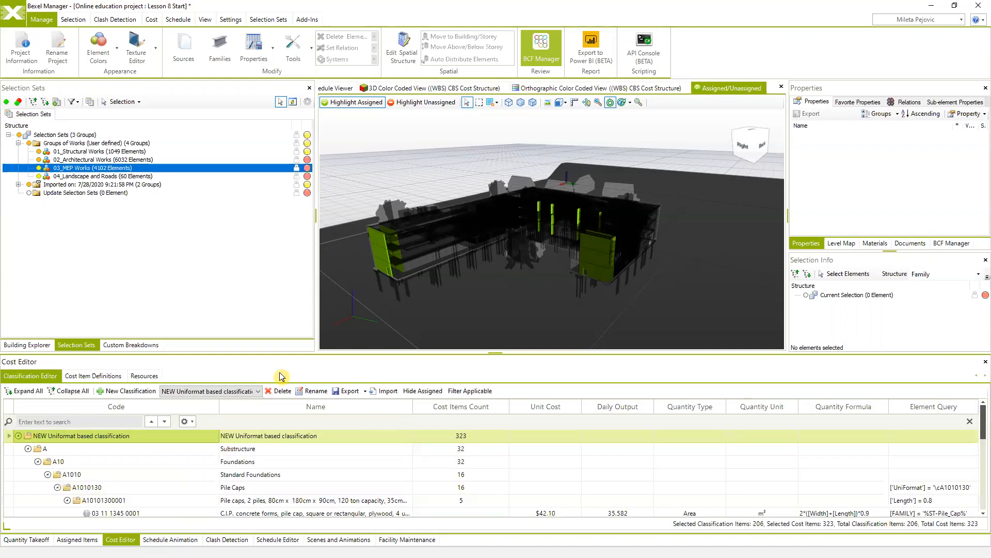
pyautogui.moveTo(453, 355); pyautogui.dragTo(444, 286)
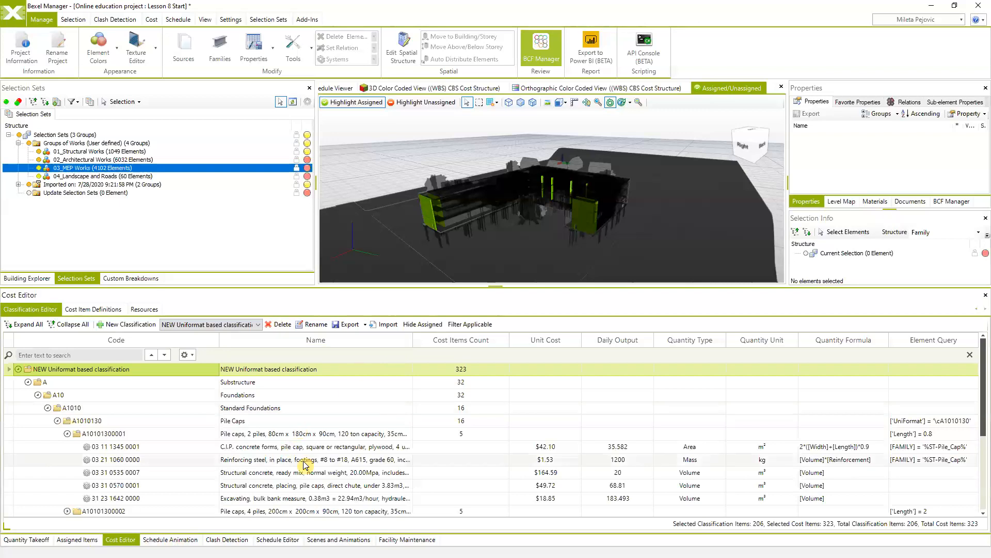
# Open the Sample Cost Assignments Report - Compact template for the assigned 1 - Wall classification item and review its pivot fields
pyautogui.click(77, 539)
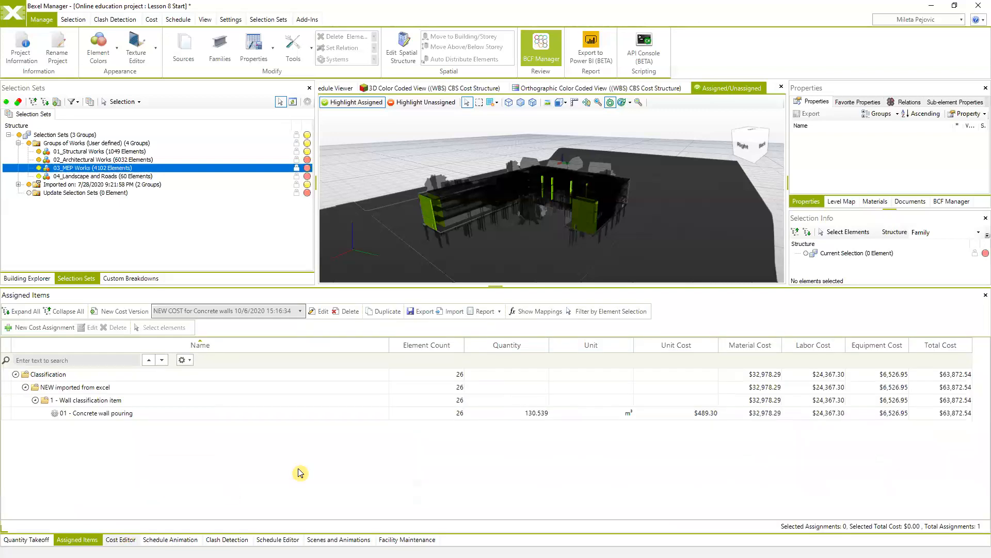
pyautogui.click(154, 401)
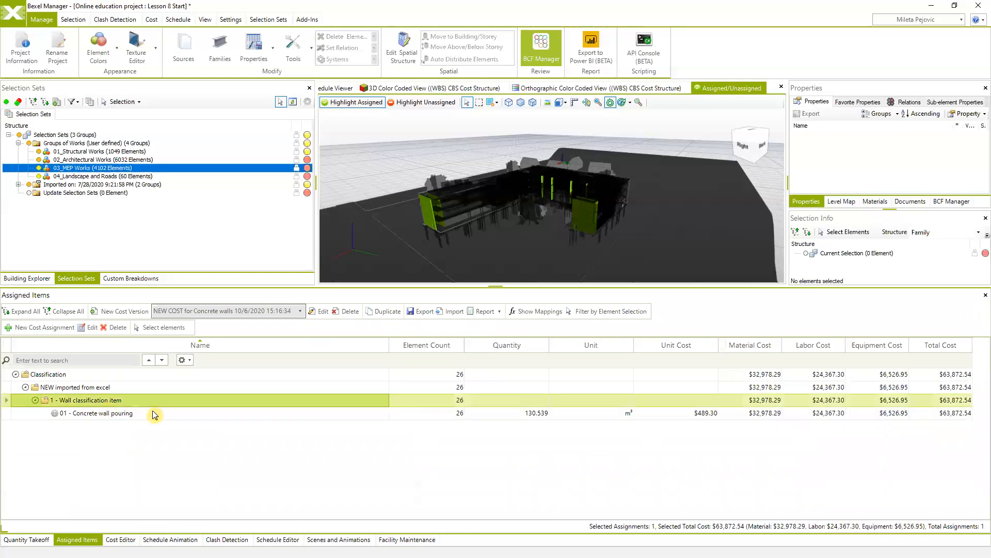
pyautogui.click(503, 313)
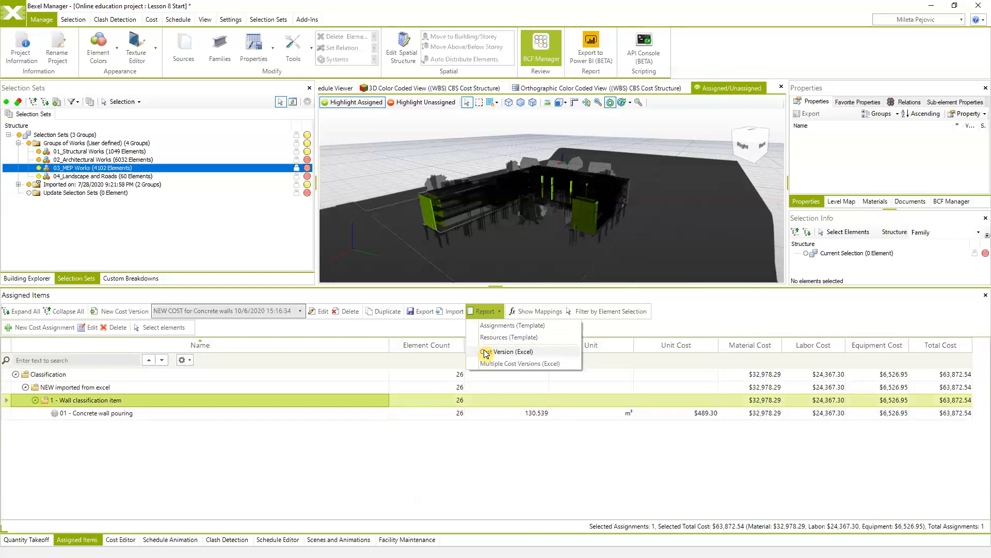
pyautogui.click(505, 330)
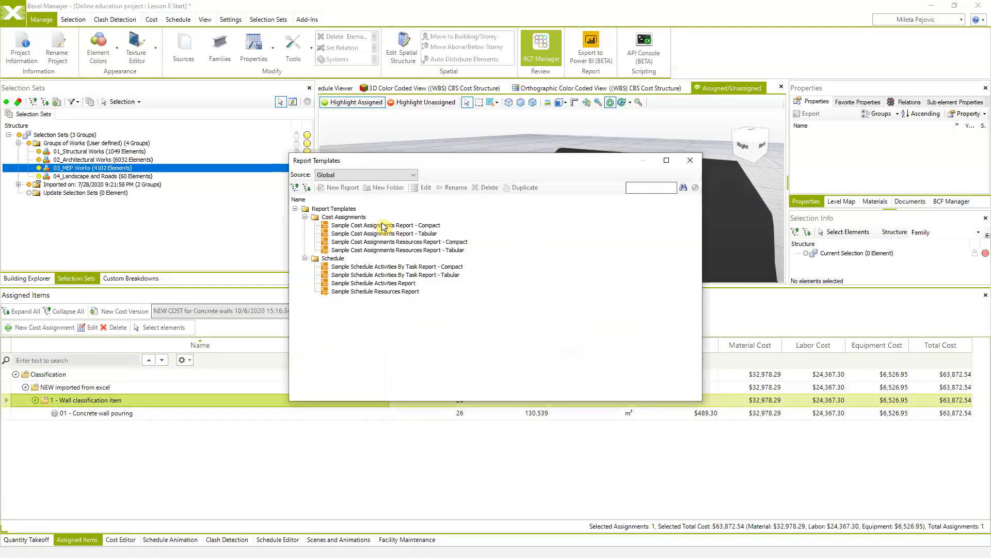
pyautogui.click(380, 226)
pyautogui.doubleClick(380, 226)
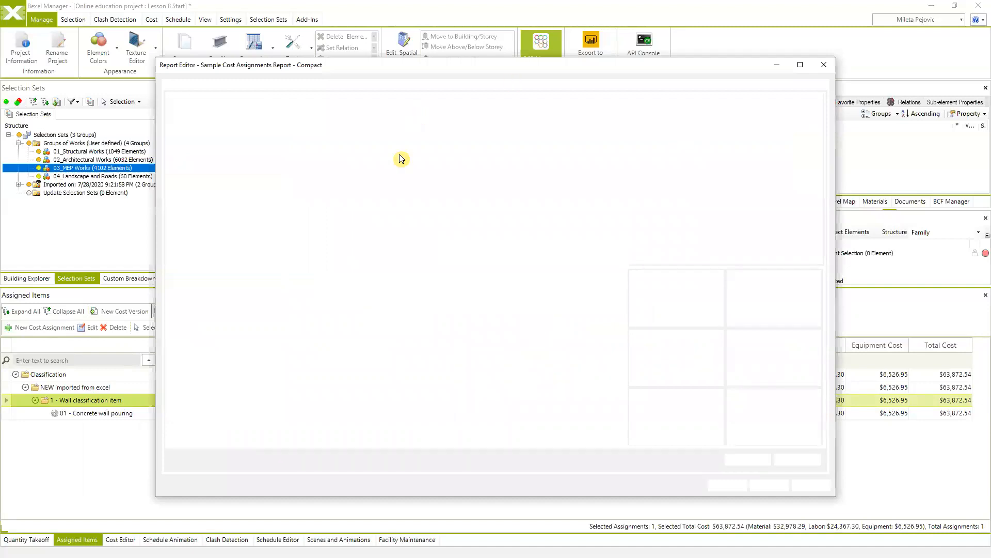
pyautogui.scroll(-5, 814, 122)
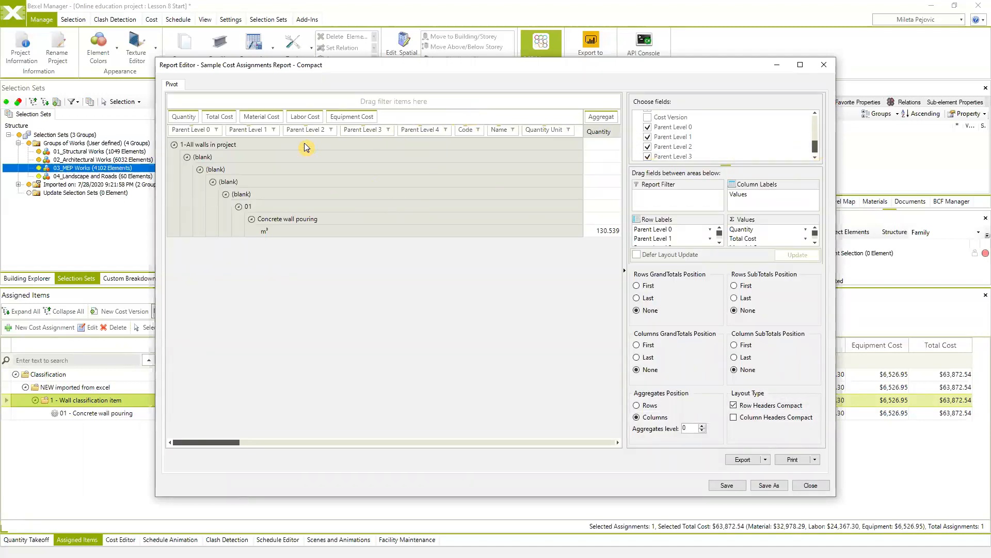
pyautogui.scroll(-1, 726, 156)
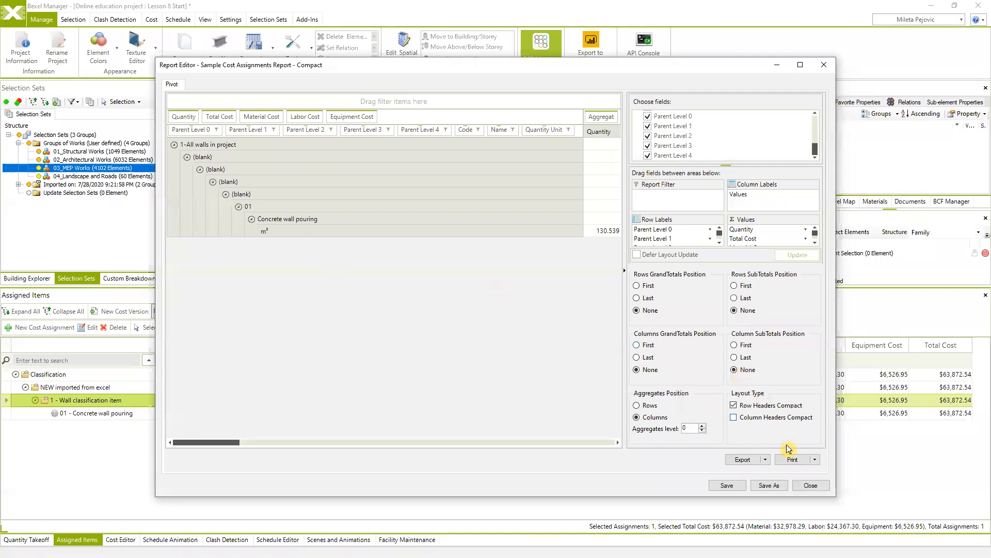
# Review the report's export formats, print preview and printer choices, leave without printing and close the report without saving changes
pyautogui.click(766, 460)
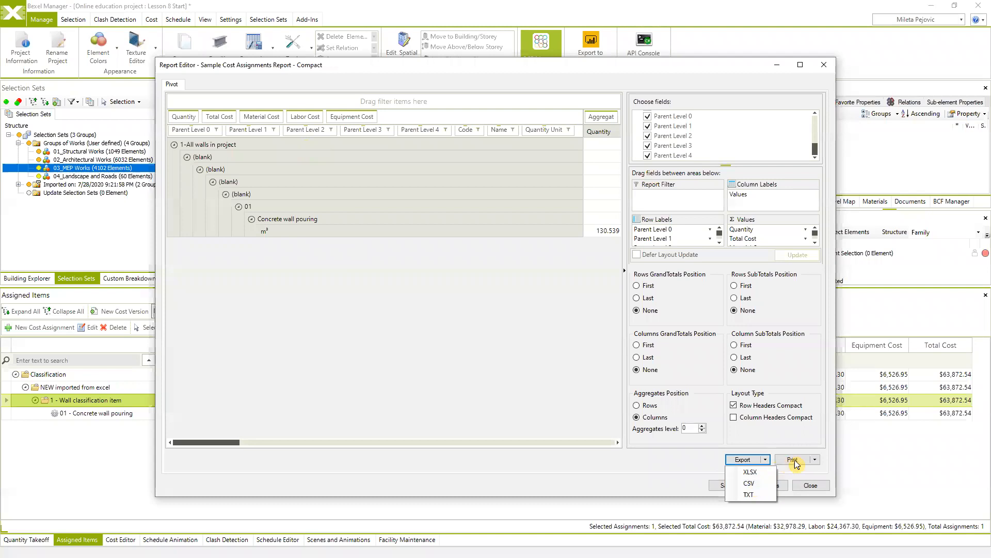
pyautogui.click(815, 460)
pyautogui.click(805, 471)
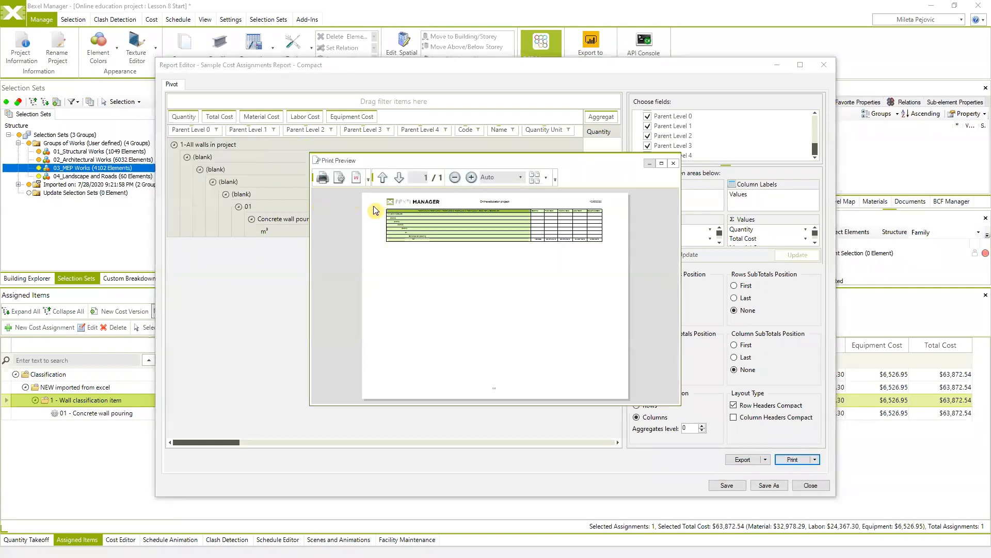
pyautogui.click(323, 177)
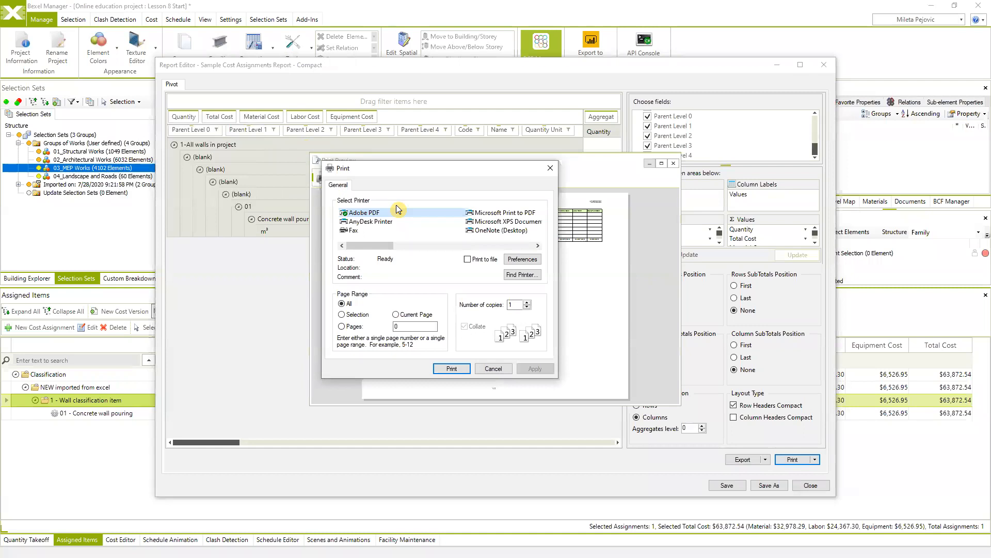
pyautogui.click(494, 370)
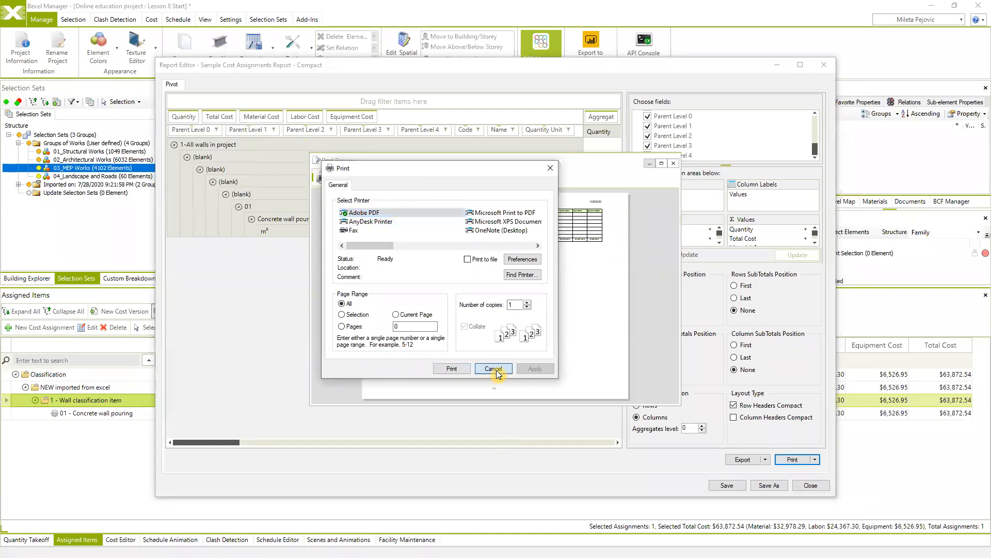
pyautogui.click(674, 163)
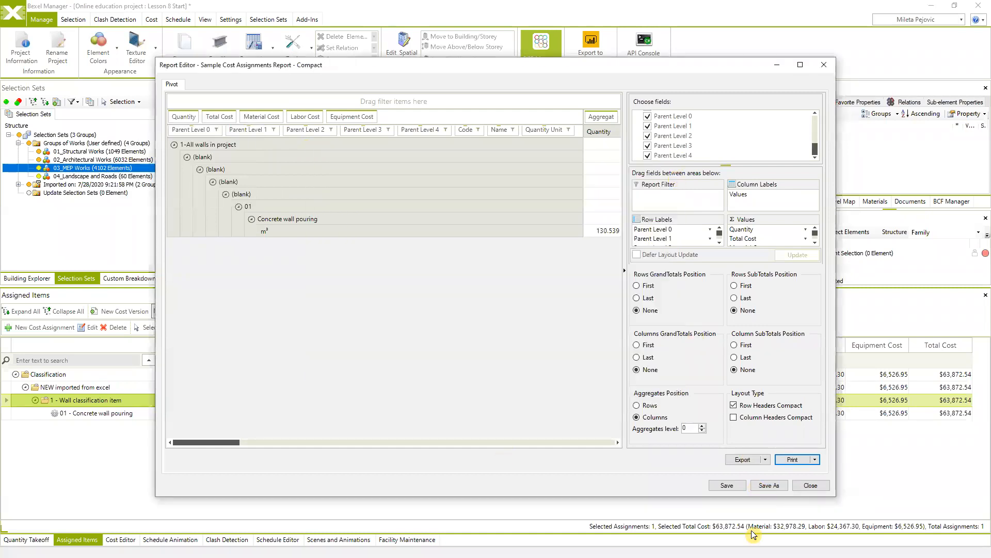
pyautogui.click(810, 485)
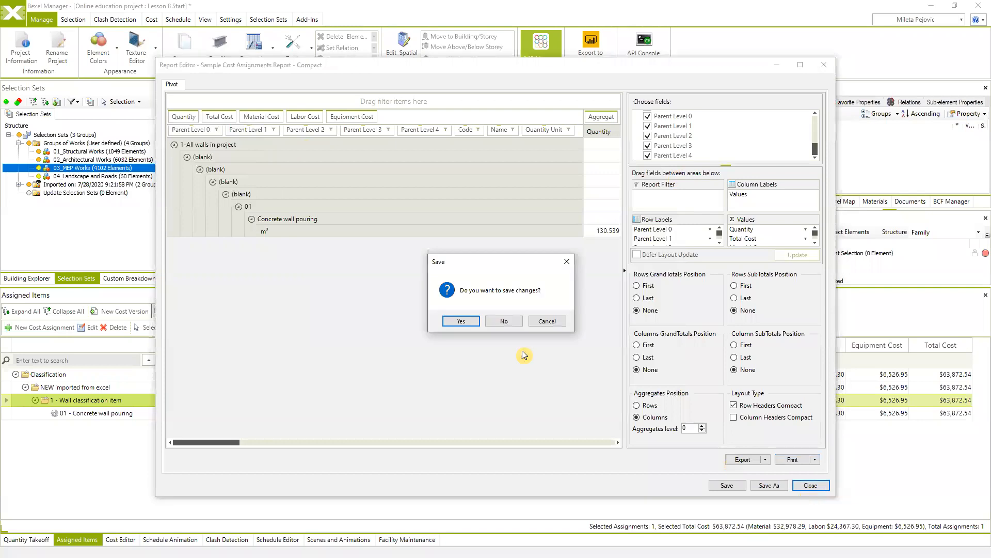
pyautogui.click(504, 321)
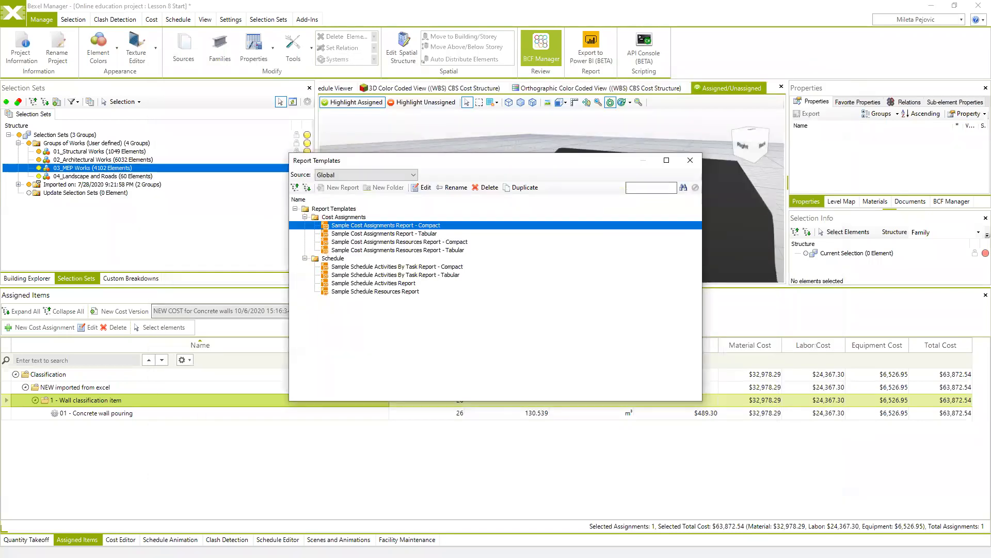